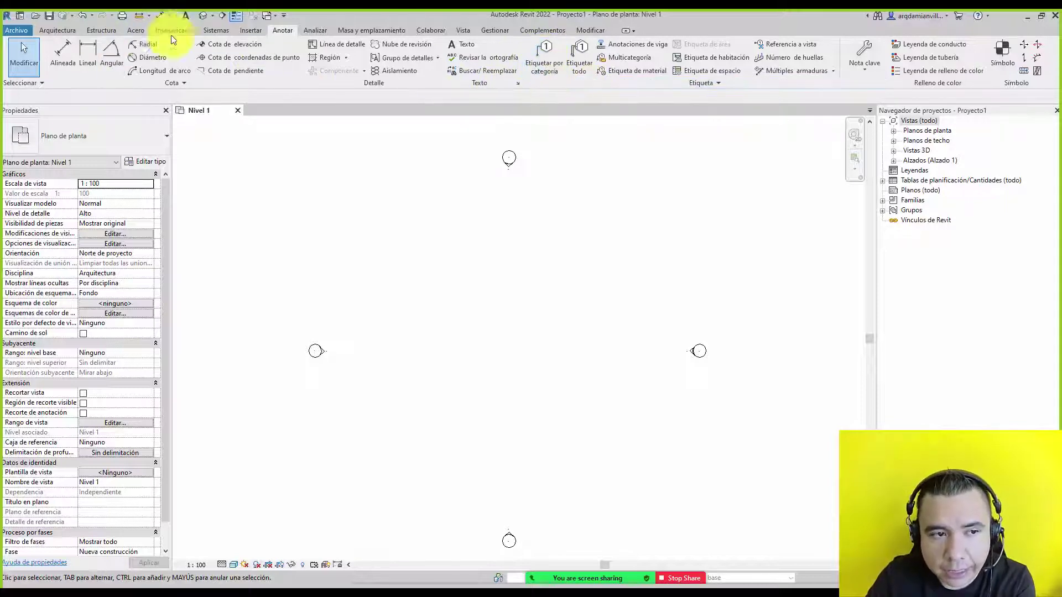
Draw a single horizontal wall on the Level 1 plan.
left_click(58, 31)
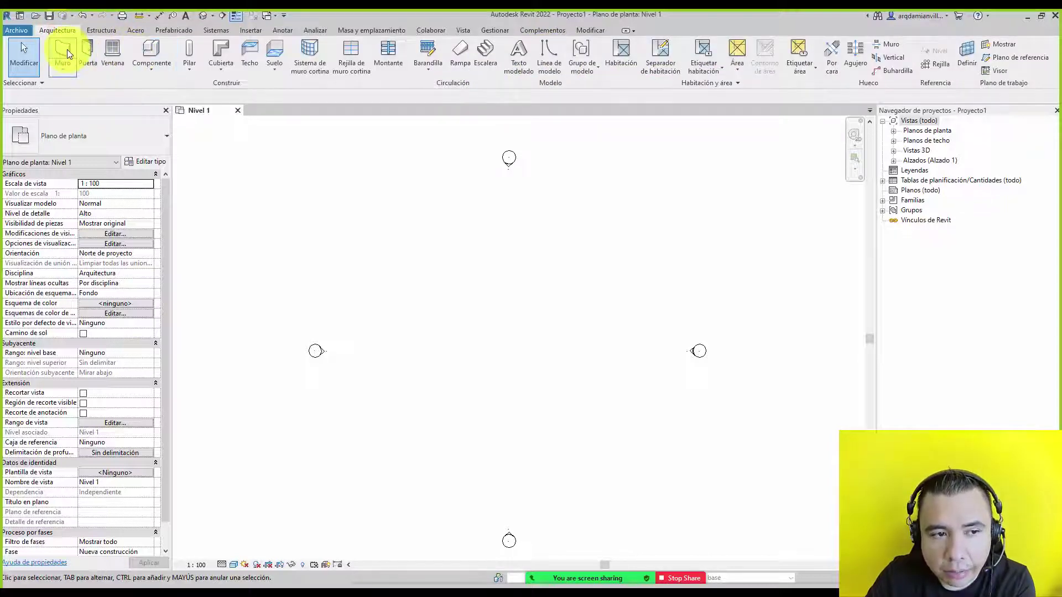
left_click(67, 49)
left_click(437, 283)
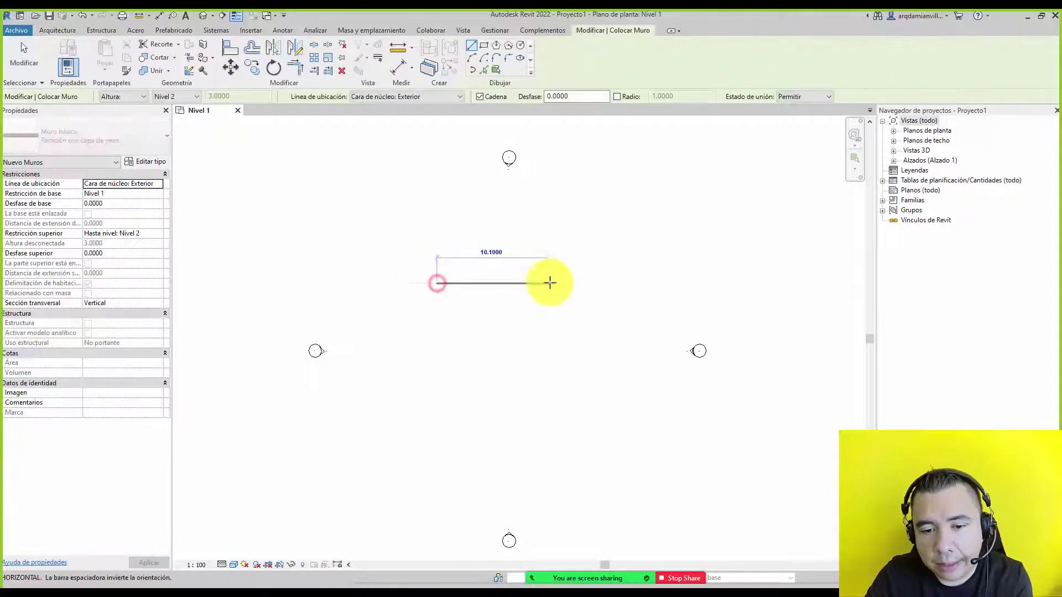
left_click(550, 283)
key("Escape")
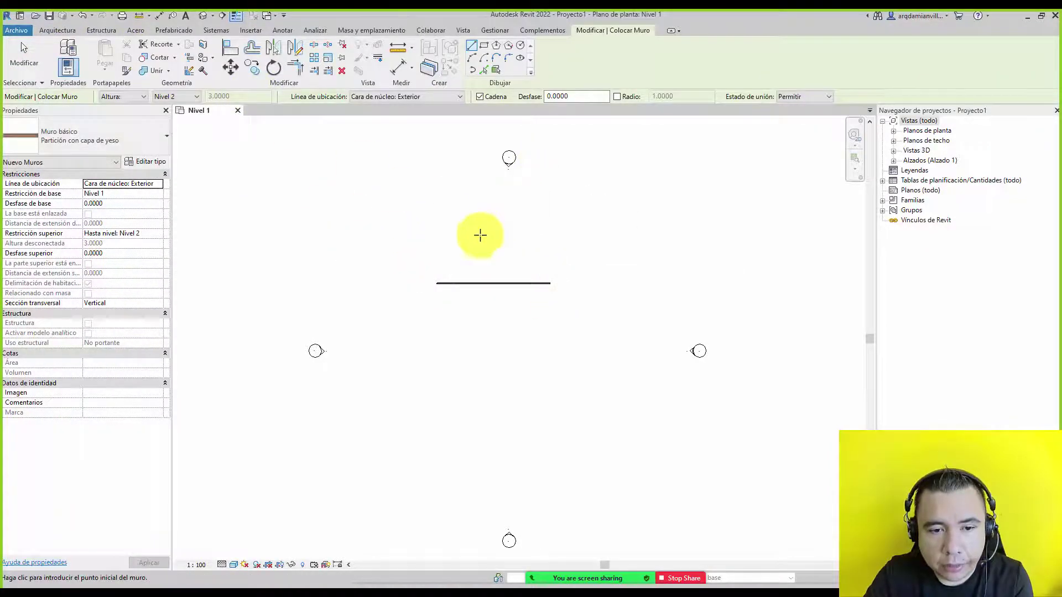
Insert an 80 x 210 cm single-leaf door into the wall.
scroll(480, 235, "up", 2)
left_click(282, 31)
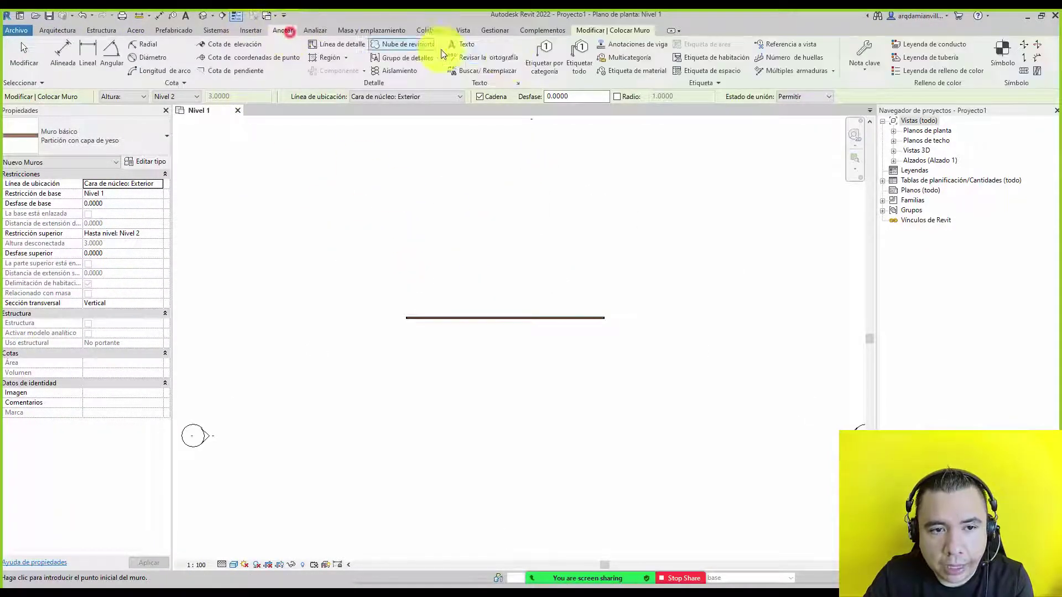
left_click(539, 62)
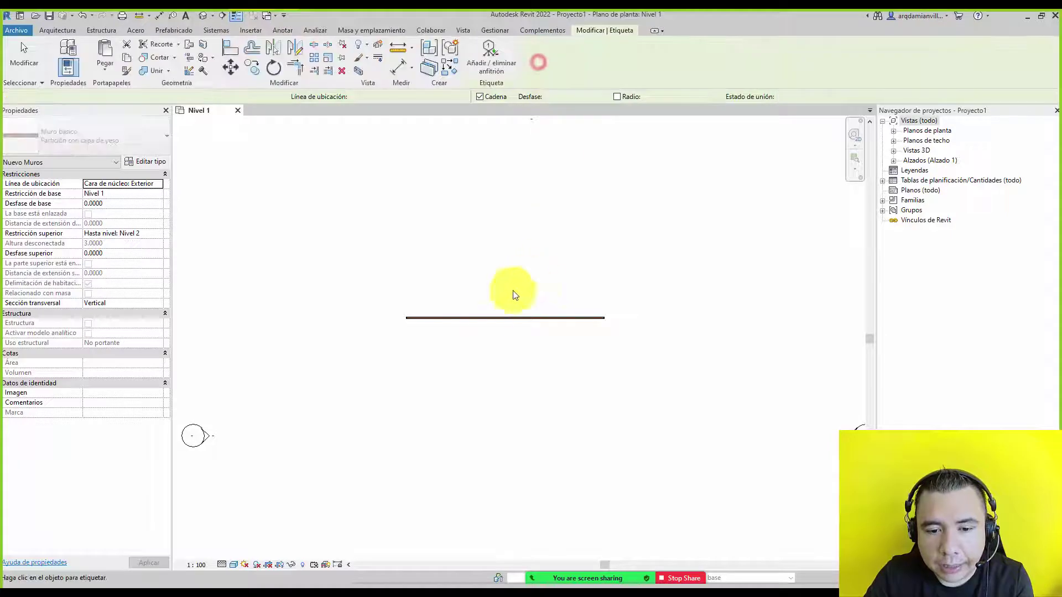
left_click(55, 30)
left_click(92, 57)
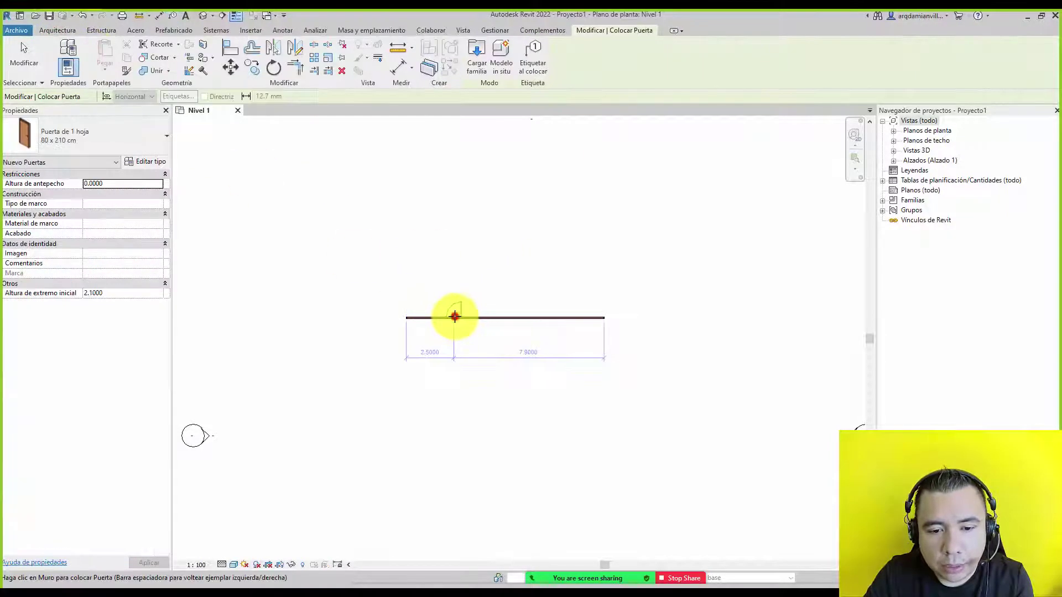
left_click(453, 316)
key("Escape")
key("Escape")
Start a tag-by-category on the door, then cancel it without tagging.
left_click(288, 30)
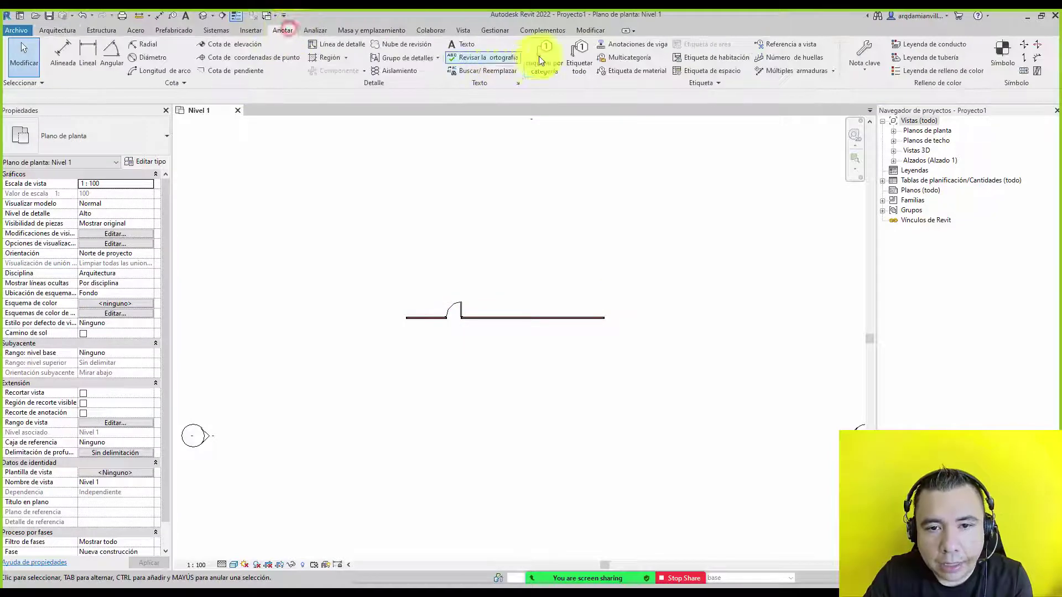
left_click(538, 55)
scroll(460, 303, "up", 2)
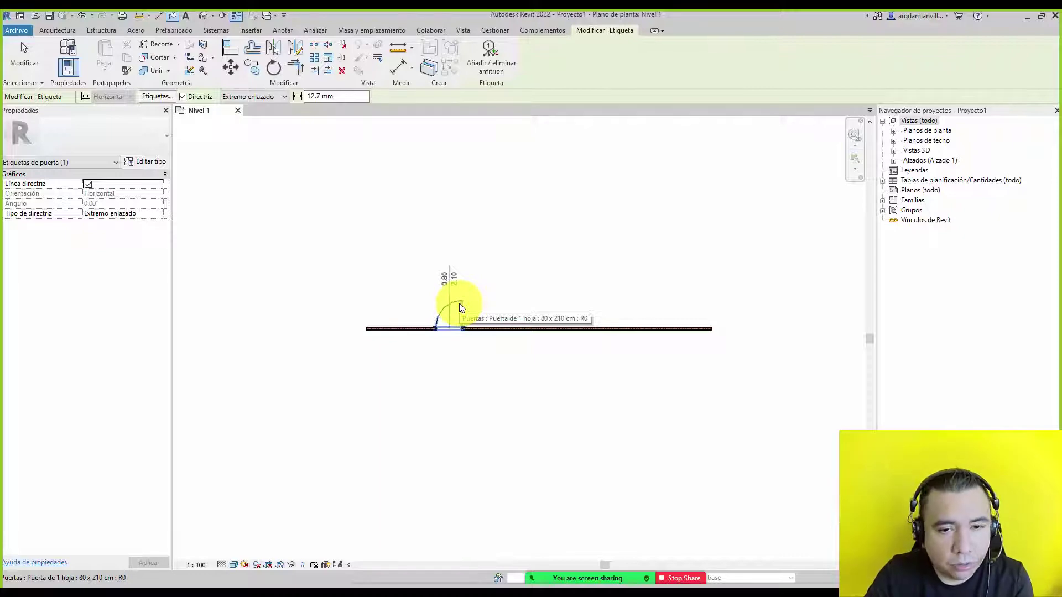
key("Escape")
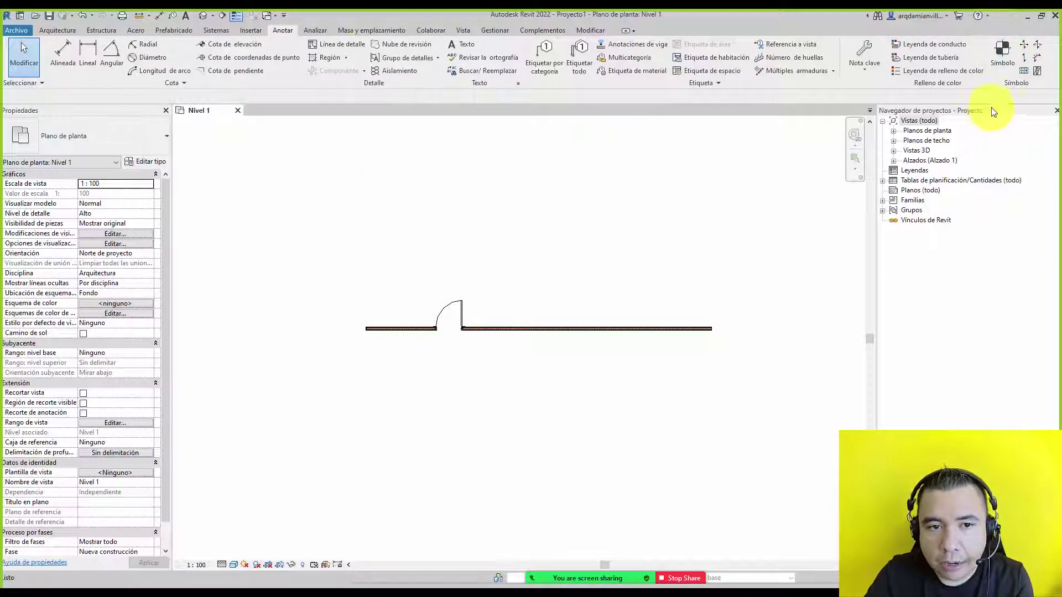
Place the Norte north symbol on the Level 1 plan and recentre the view on the wall.
left_click(1009, 68)
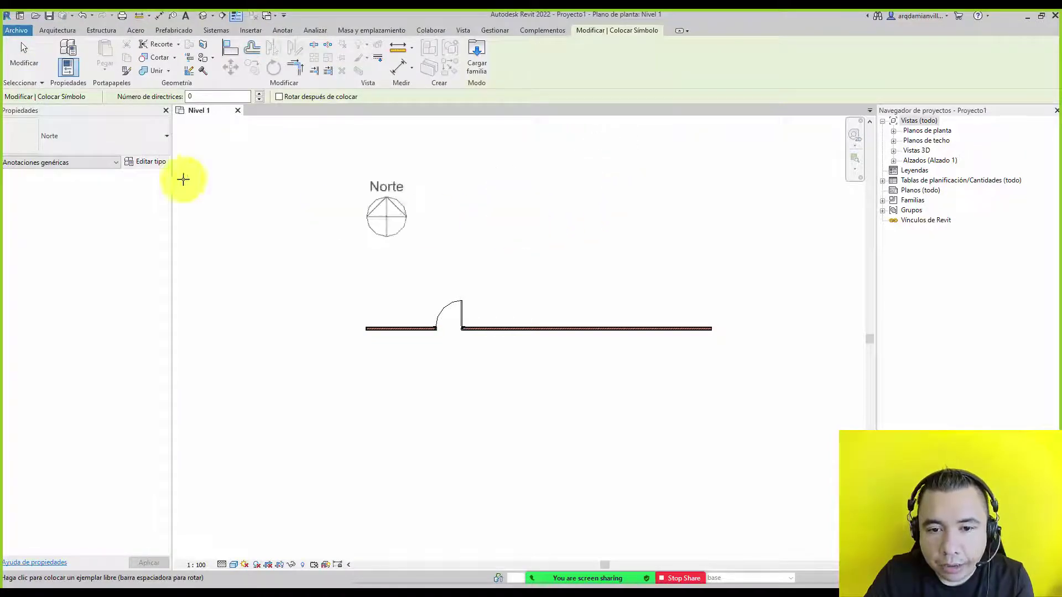
left_click(122, 150)
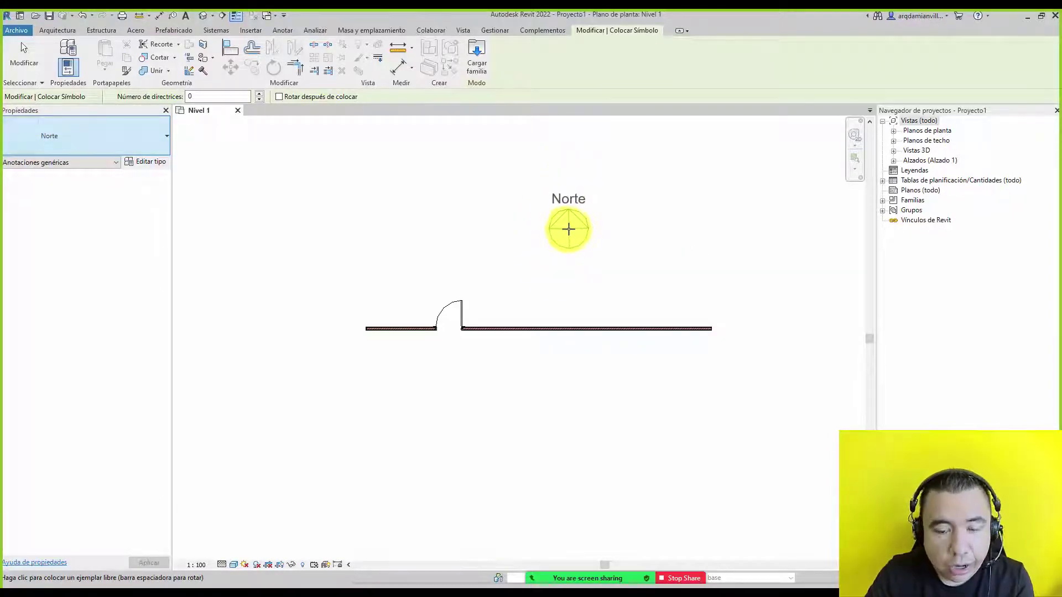
left_click(558, 256)
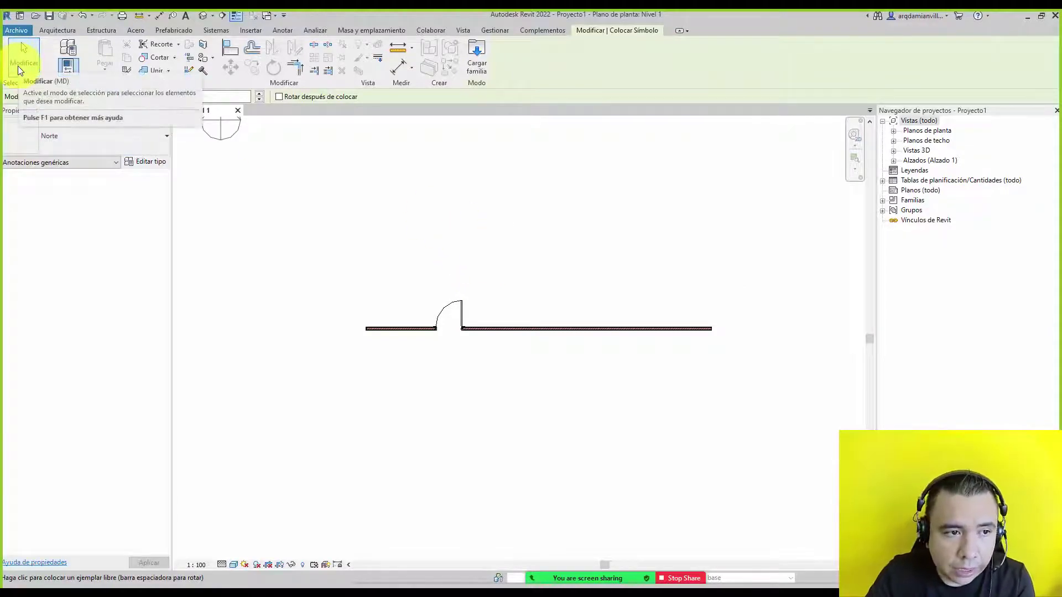
left_click(18, 63)
scroll(514, 276, "down", 1)
scroll(556, 279, "up", 1)
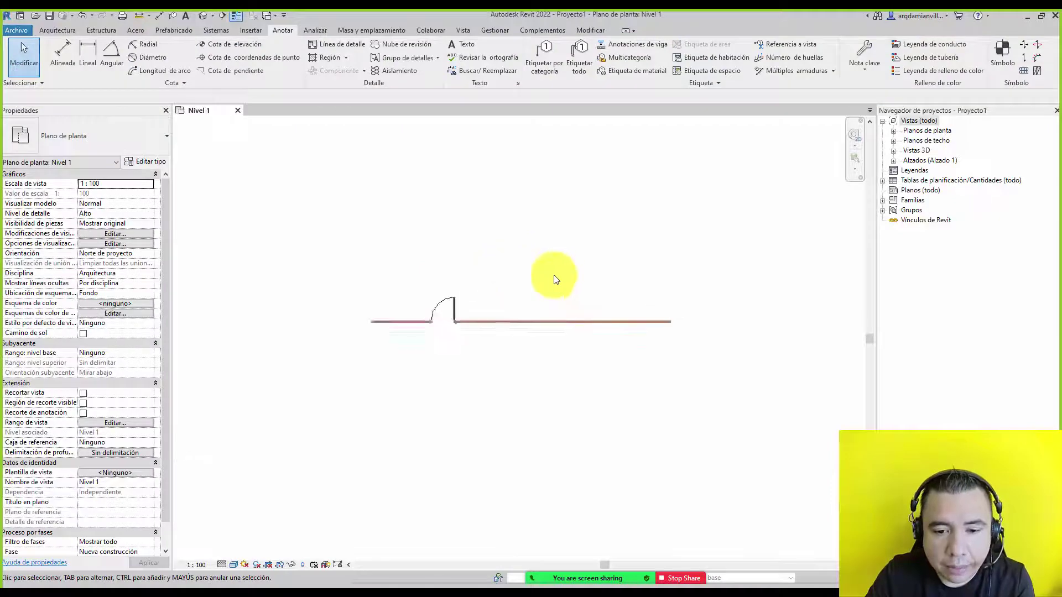
mouse_move(556, 279)
middle_mouse_down()
mouse_move(492, 197)
mouse_move(513, 229)
middle_mouse_up()
Create sheet A101 using the A0 métrico title block.
left_click(462, 30)
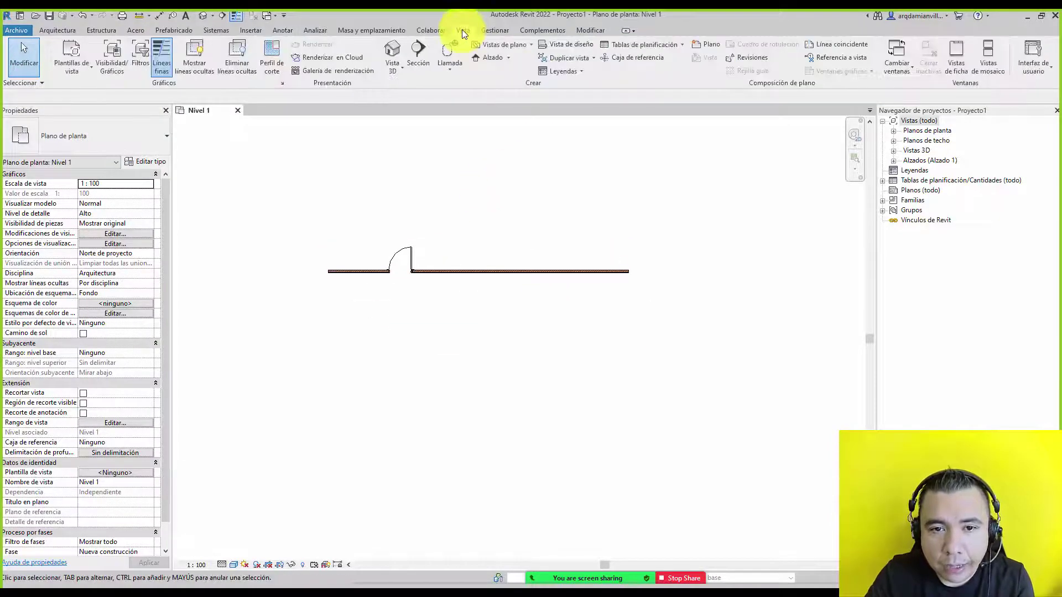
left_click(700, 45)
left_click(460, 214)
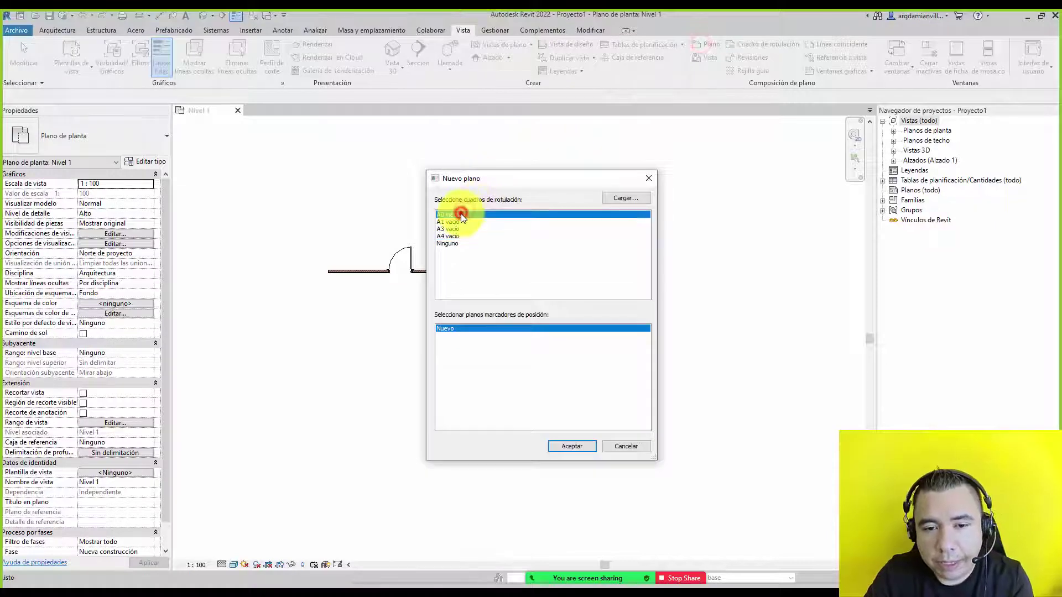
double_click(460, 214)
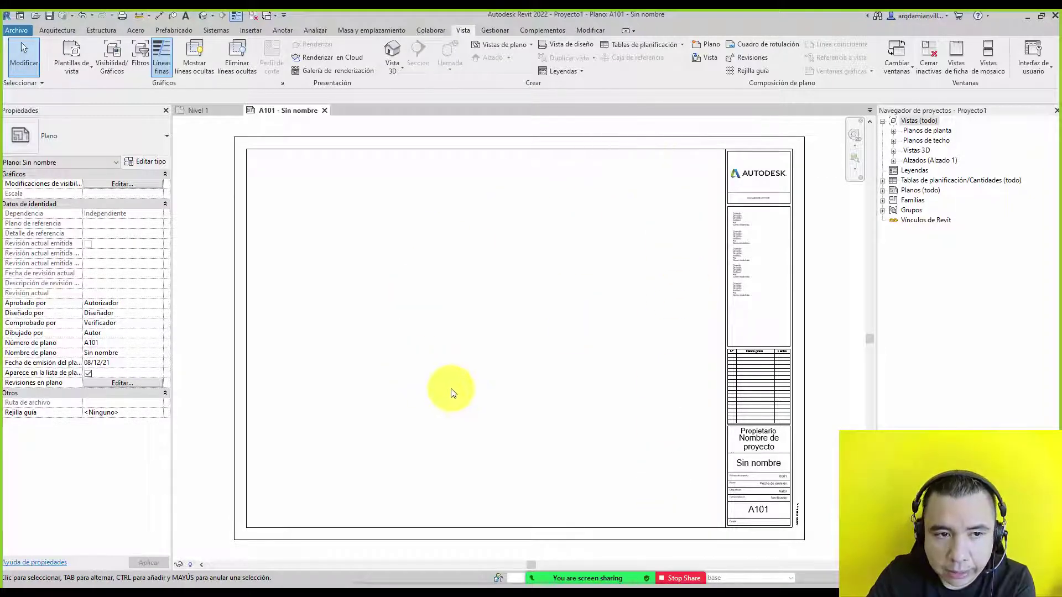
Place the Norte symbol near the top right of sheet A101 and select it.
left_click(285, 31)
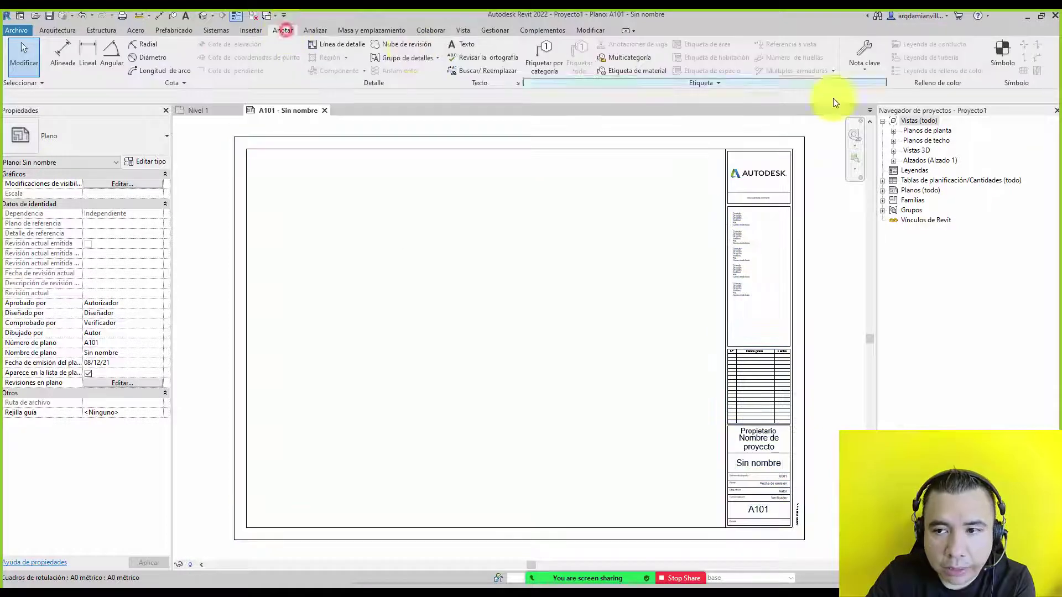
left_click(993, 68)
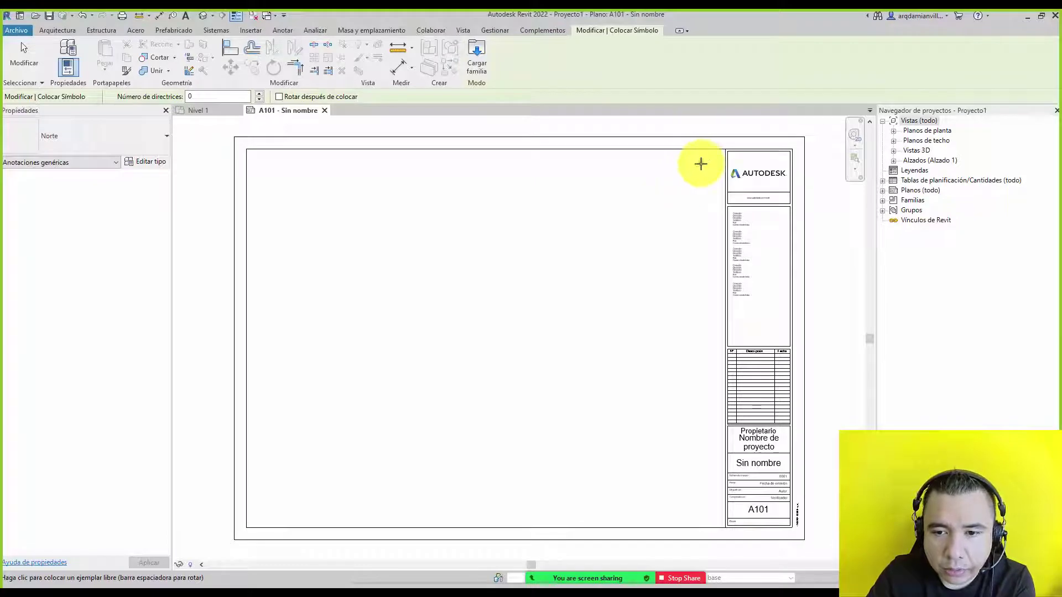
left_click(27, 58)
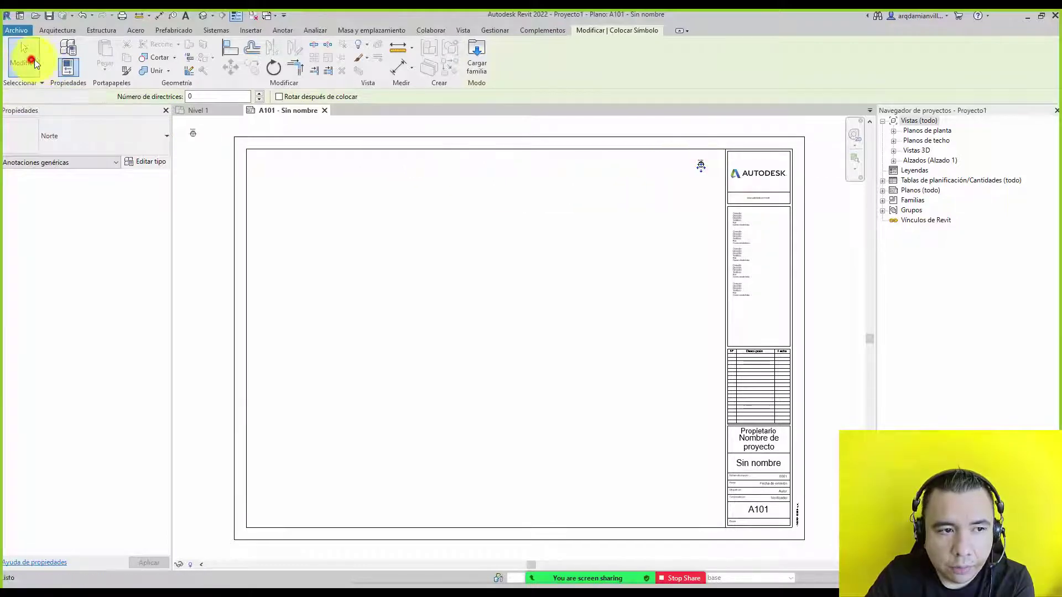
left_click(701, 163)
scroll(692, 177, "up", 3)
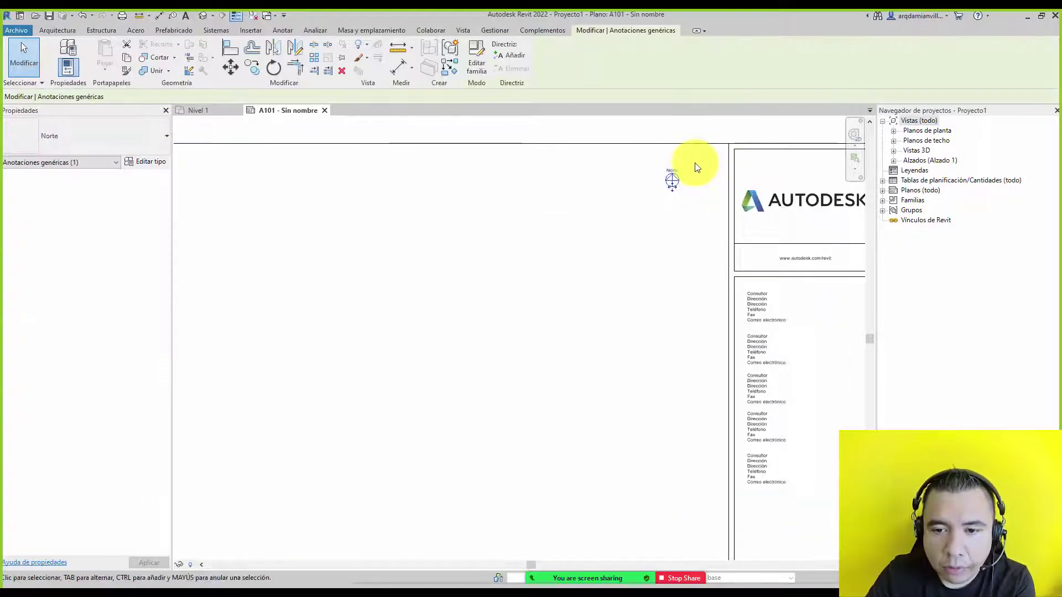
scroll(683, 191, "up", 3)
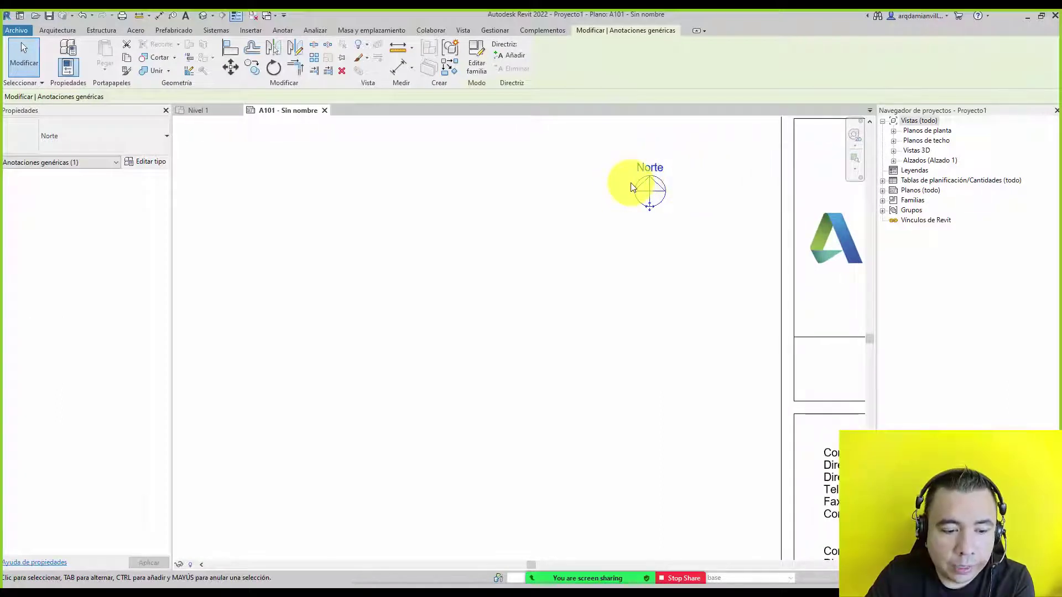
Review the Norte symbol's type properties without changes, then reselect the symbol.
left_click(145, 162)
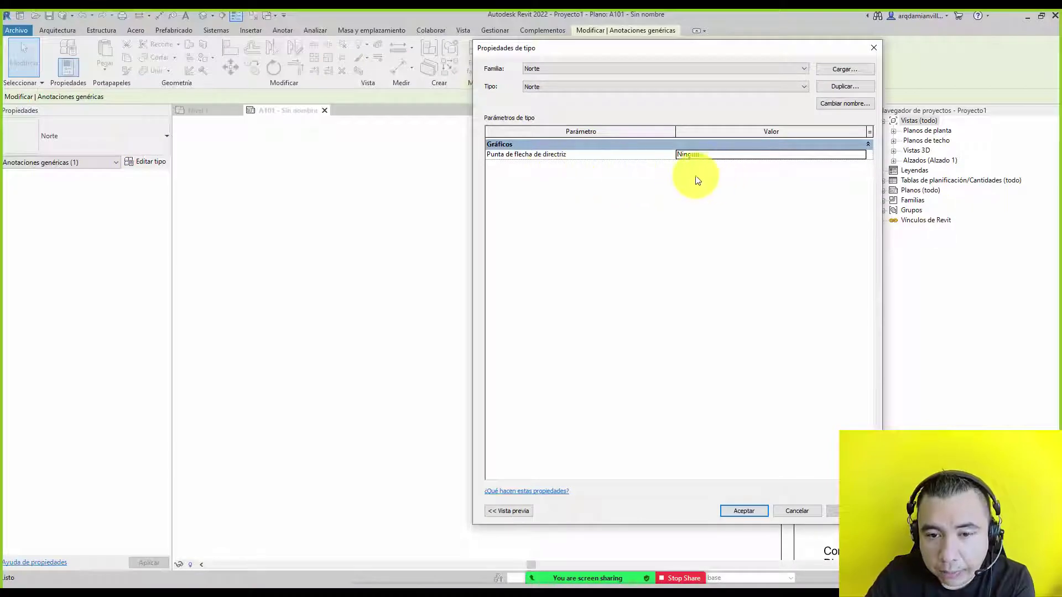
left_click(794, 510)
scroll(658, 209, "up", 2)
scroll(690, 254, "up", 1)
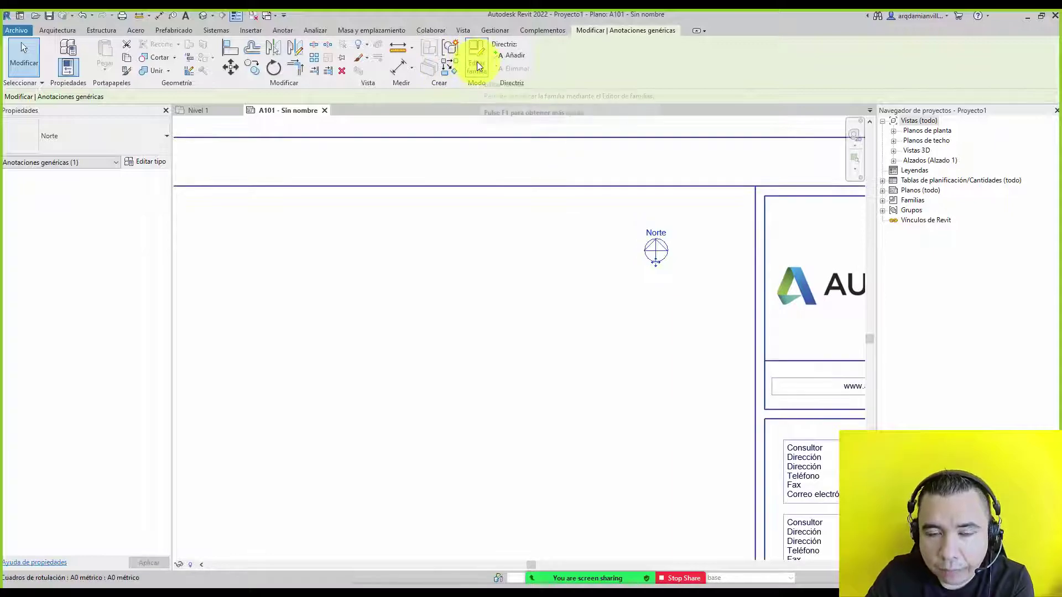
left_click(635, 300)
left_click(639, 252)
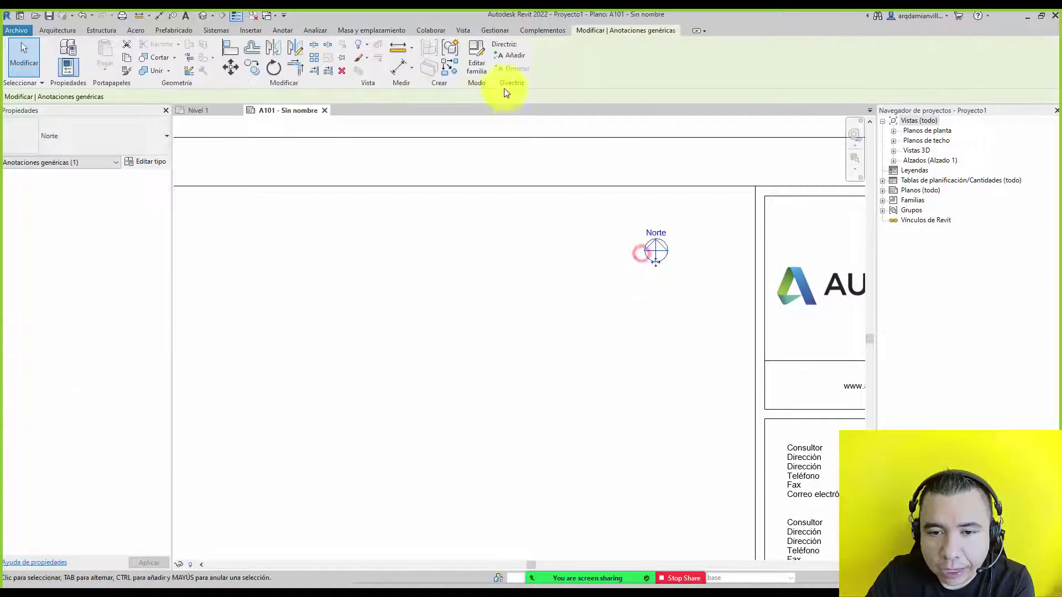
Open the Norte family in the family editor and check its project units.
left_click(482, 63)
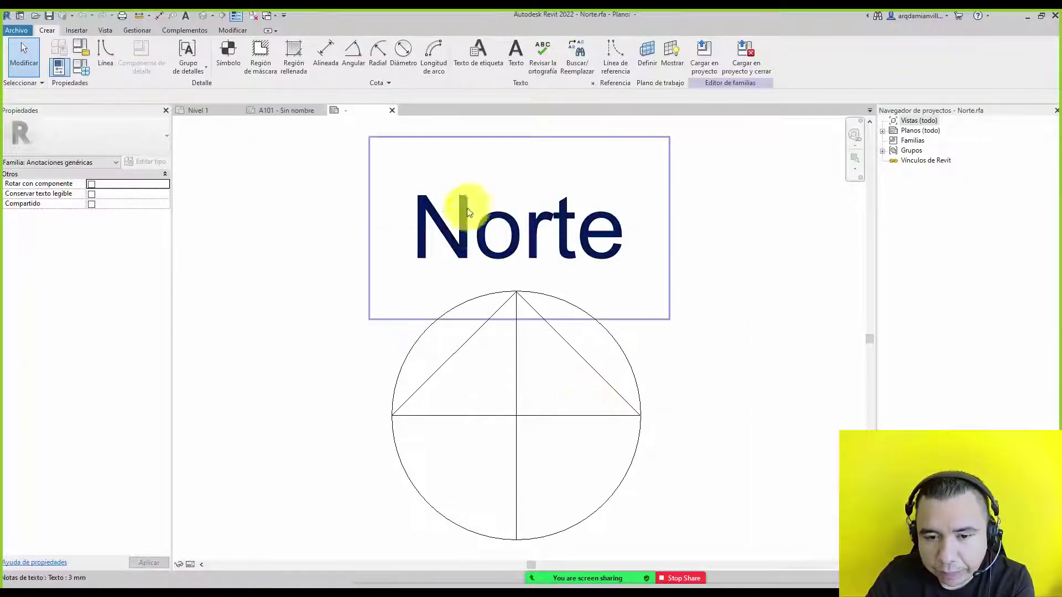
scroll(470, 219, "down", 2)
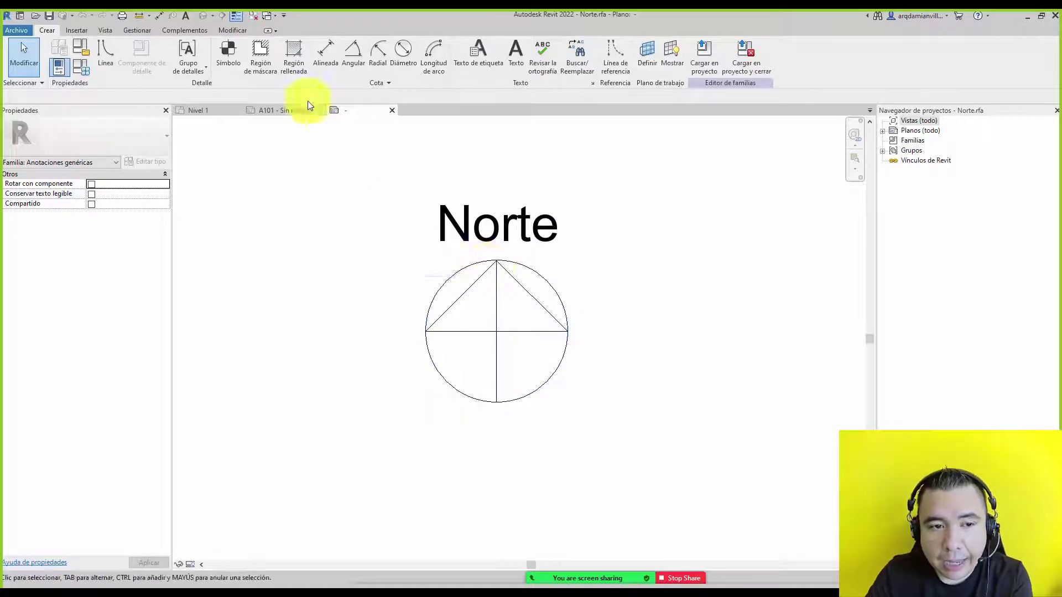
left_click(143, 31)
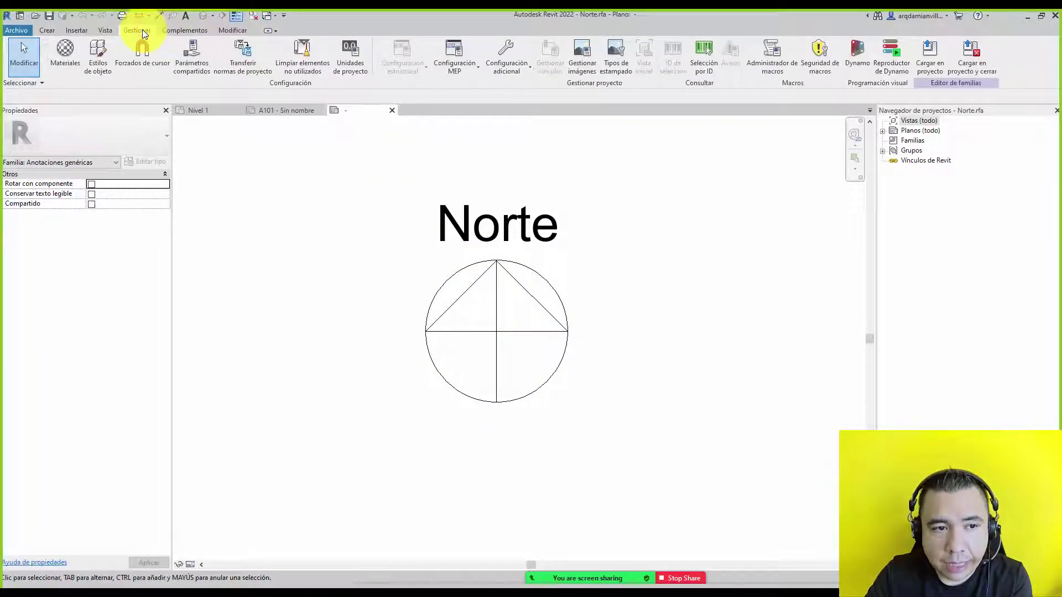
left_click(359, 61)
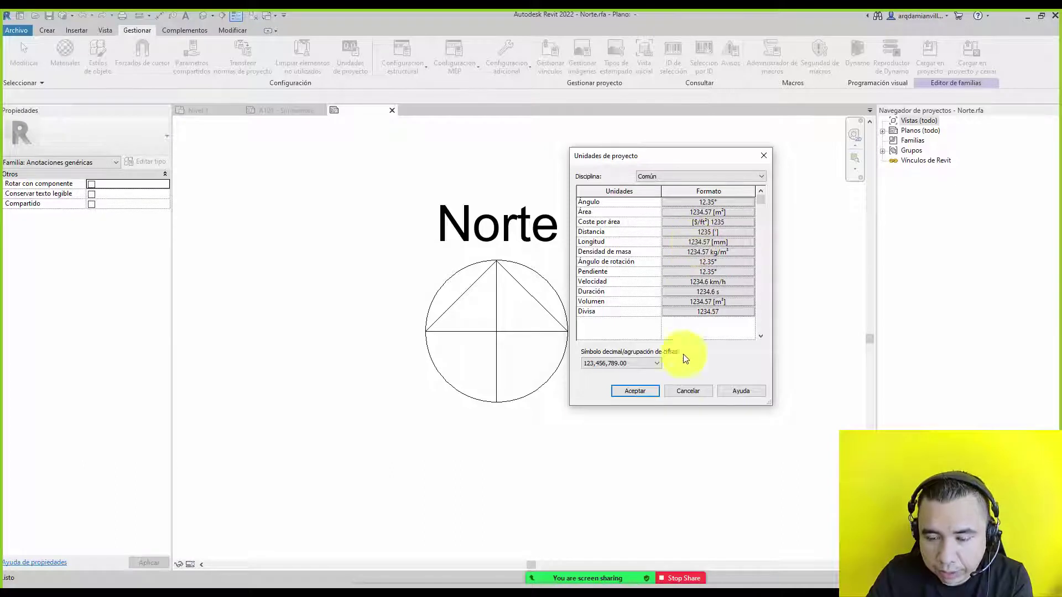
Move the Norte text from above the circle to below it.
left_click(688, 391)
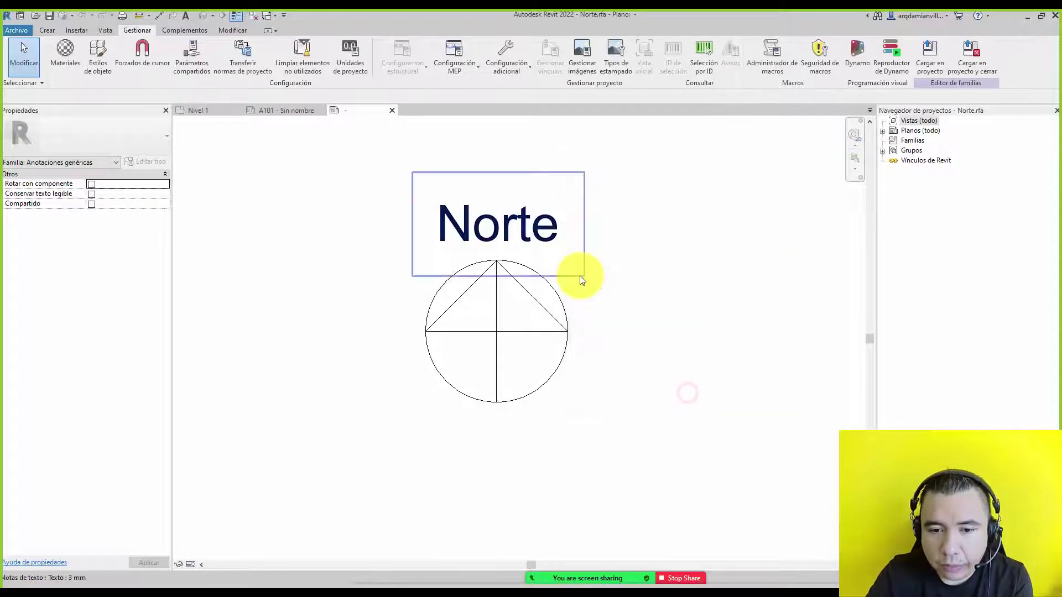
double_click(542, 224)
left_click_drag(412, 172, 414, 393, "ctrl")
left_click(700, 335)
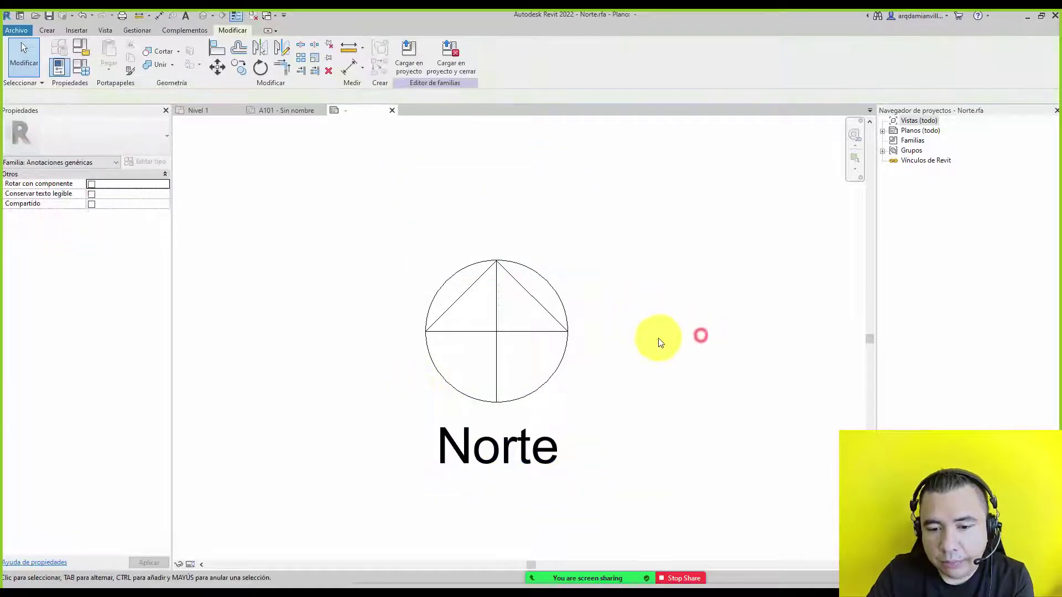
Load the Norte family into the project, overwriting the existing version and its parameter values.
left_click(417, 67)
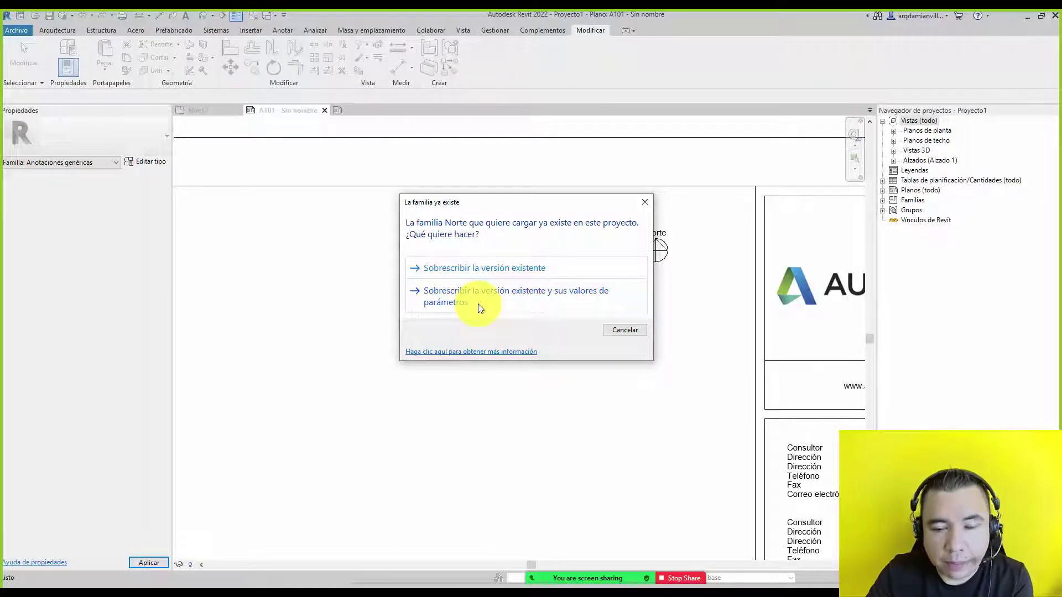
left_click(477, 304)
scroll(618, 296, "up", 2)
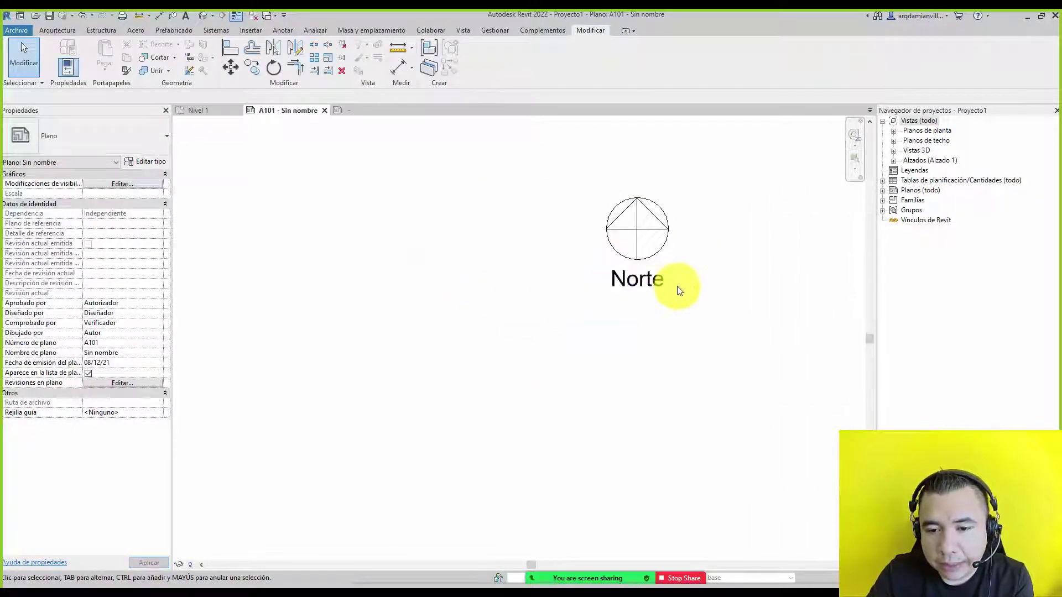
scroll(640, 273, "up", 1)
Select the north symbol on sheet A101 and reopen its family for editing.
left_click(649, 265)
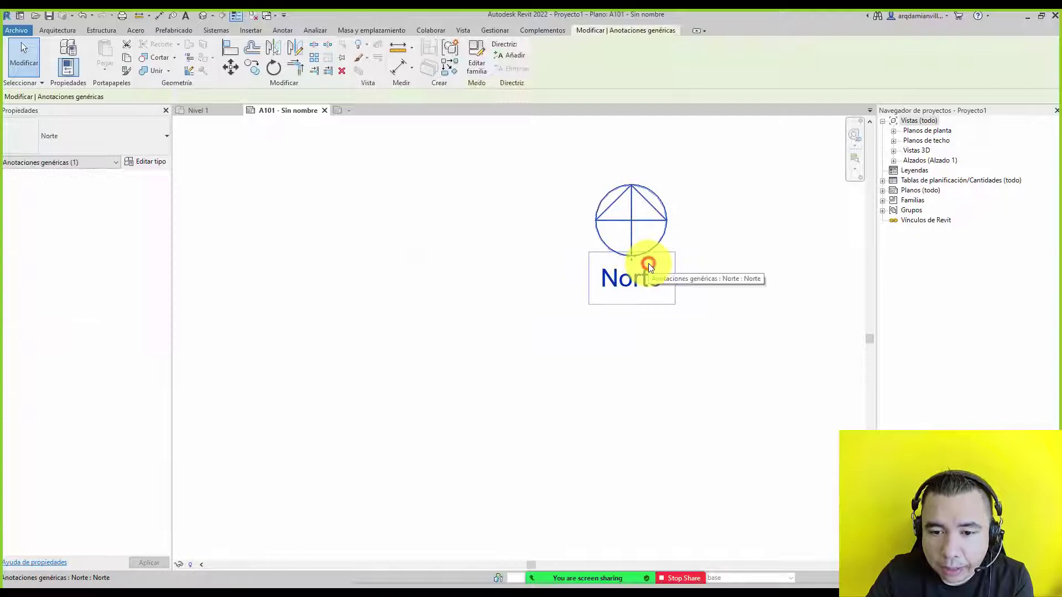
left_click(480, 56)
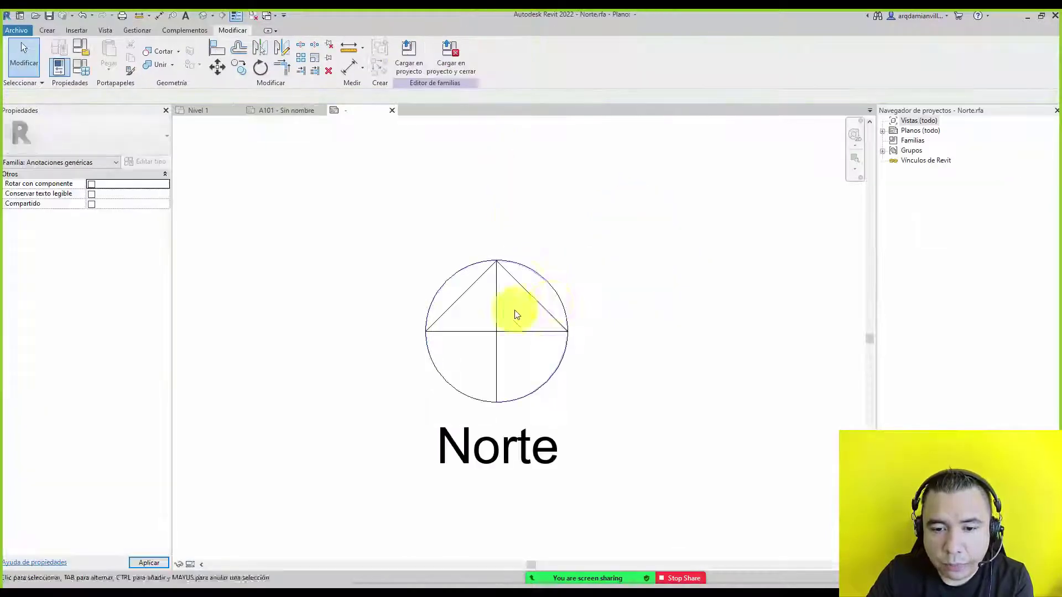
scroll(508, 298, "up", 2)
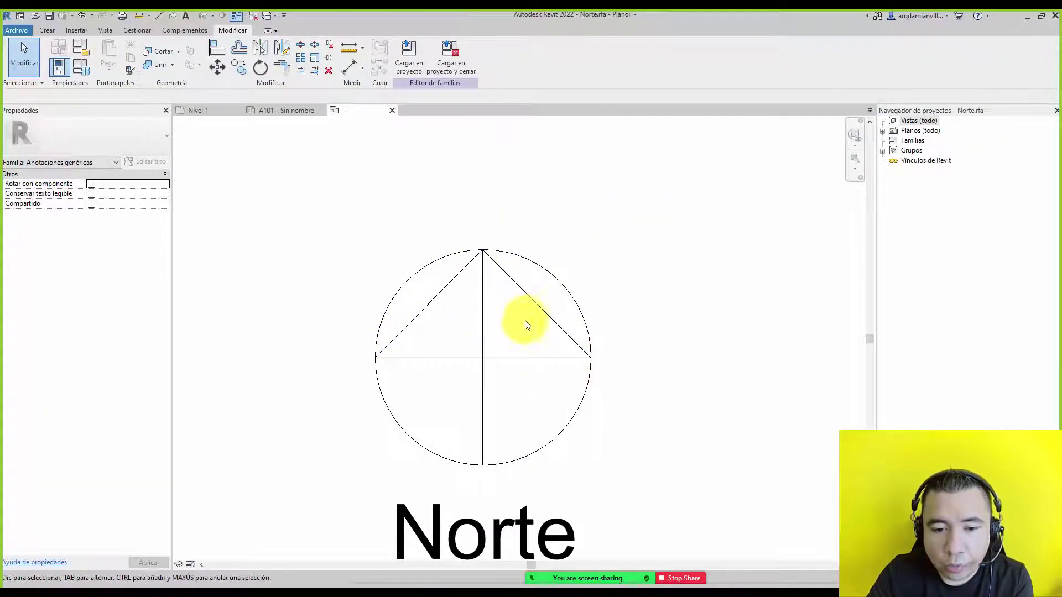
Sketch a triangular filled region from the circle's top point down to a horizontal base.
left_click(48, 31)
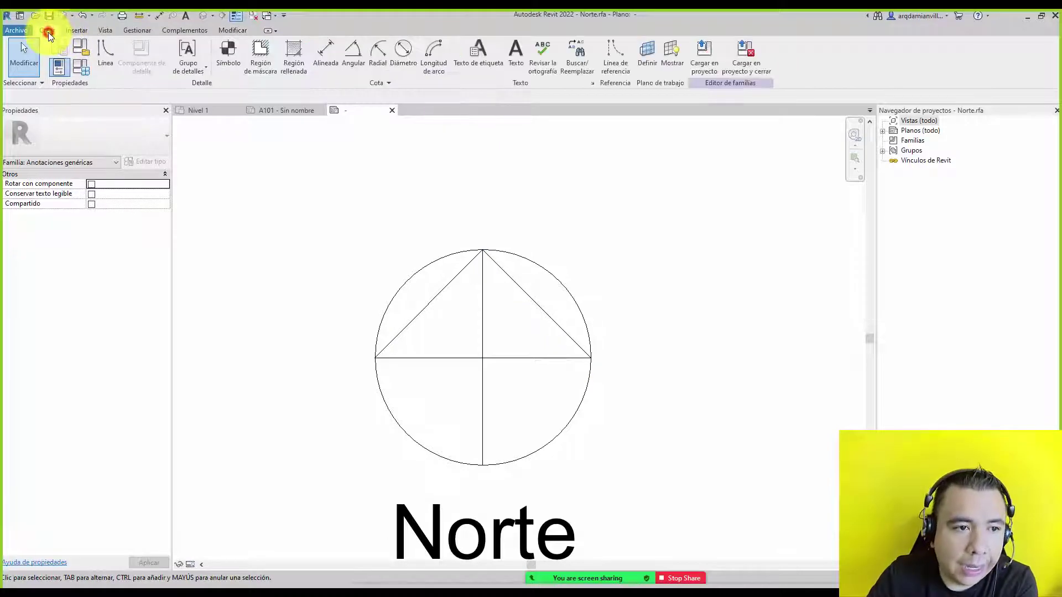
left_click(296, 62)
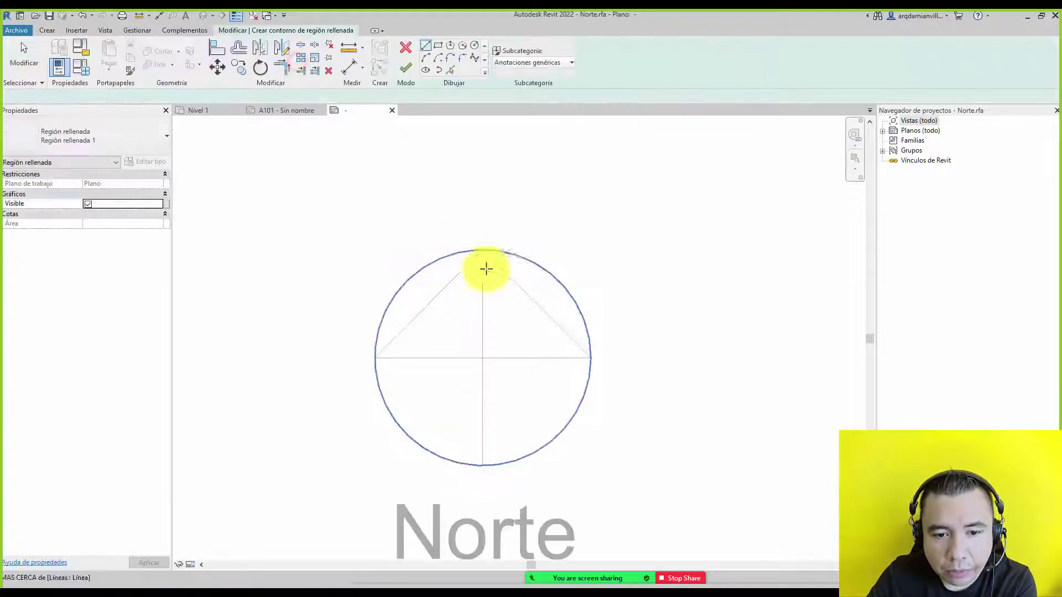
left_click(484, 251)
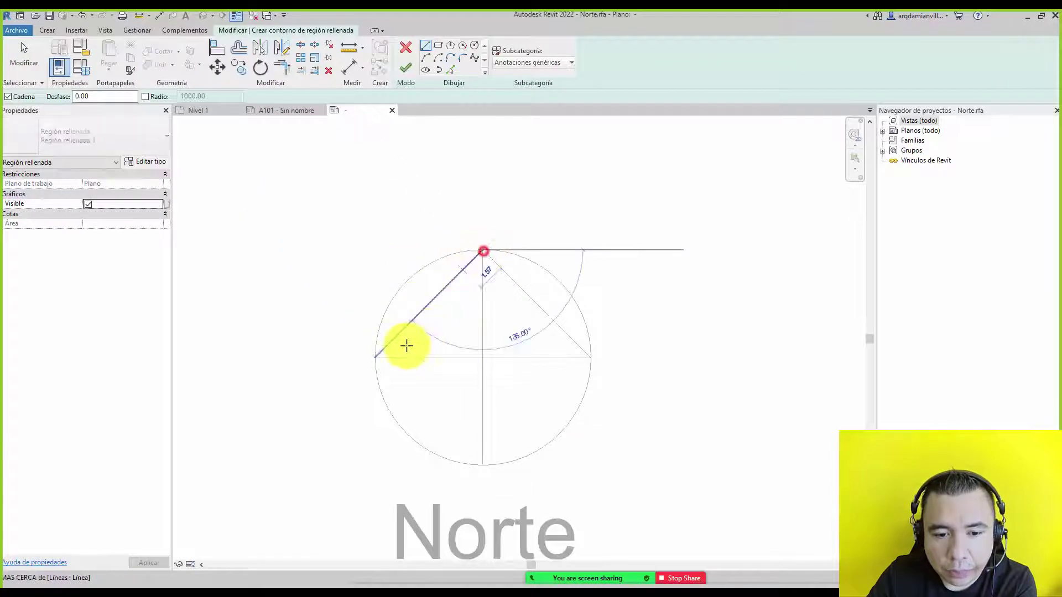
left_click(375, 357)
left_click(589, 358)
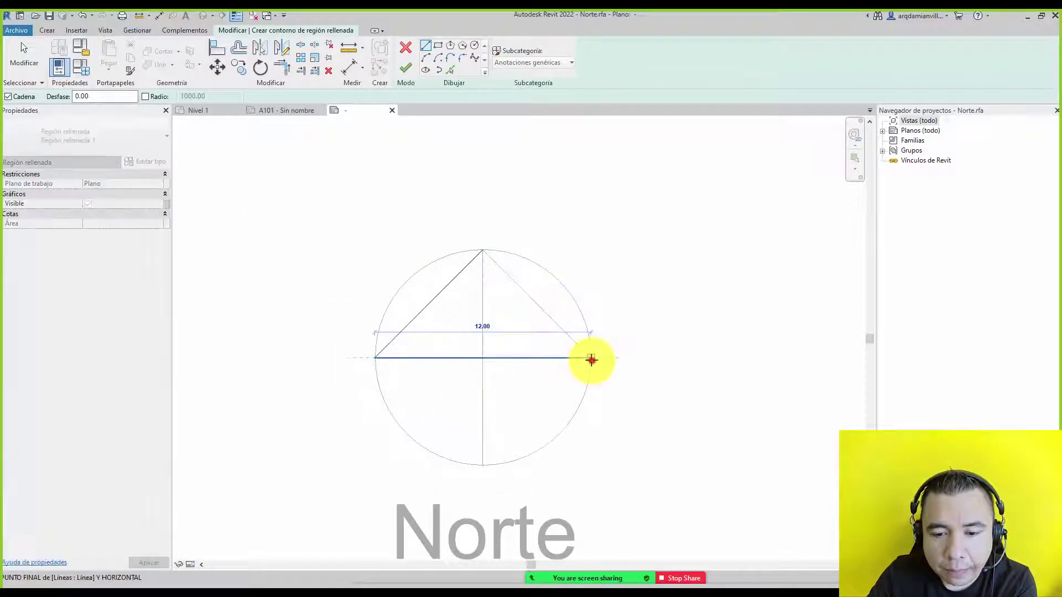
left_click(483, 250)
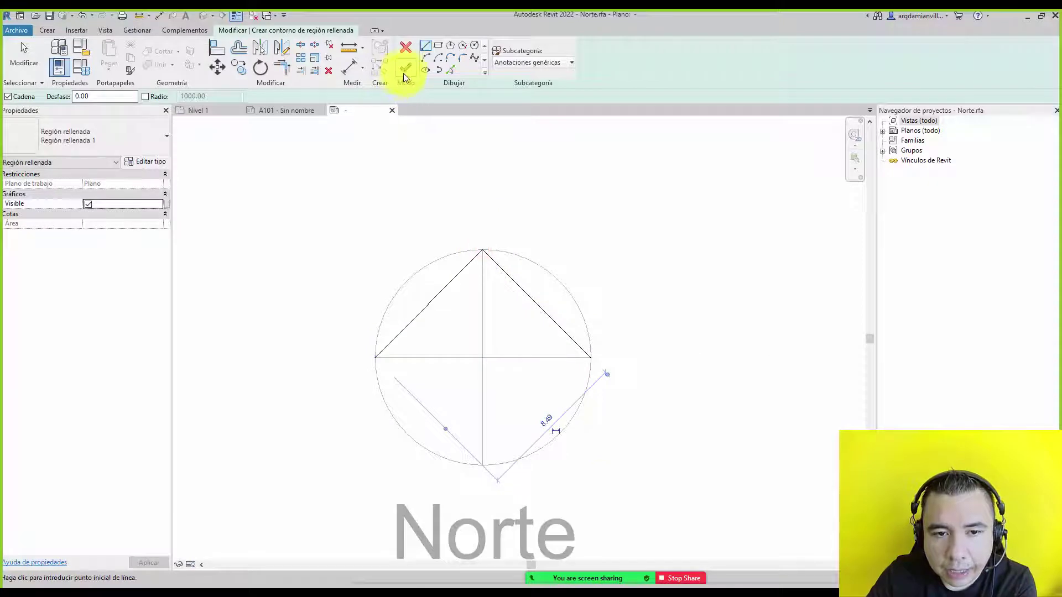
left_click(403, 69)
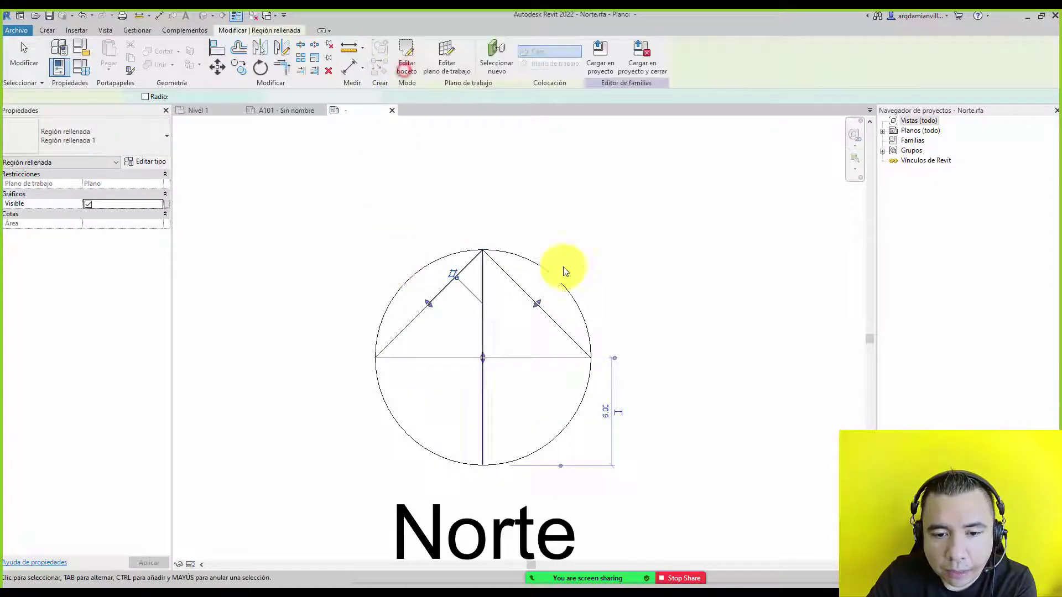
Give the filled region the Diagonal arriba 1 mm foreground hatch pattern.
left_click(150, 161)
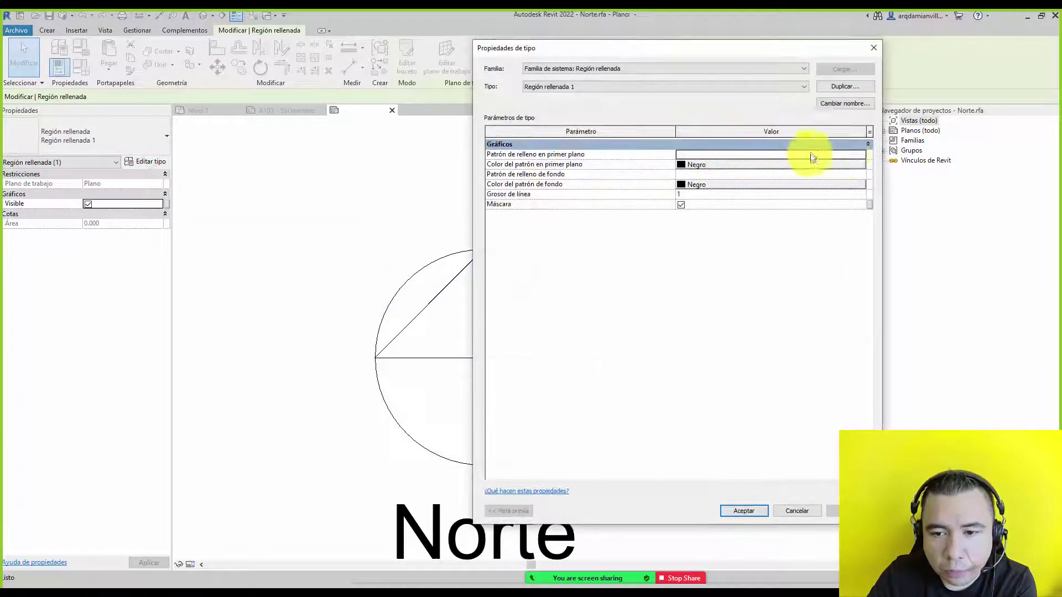
left_click(858, 154)
left_click(767, 152)
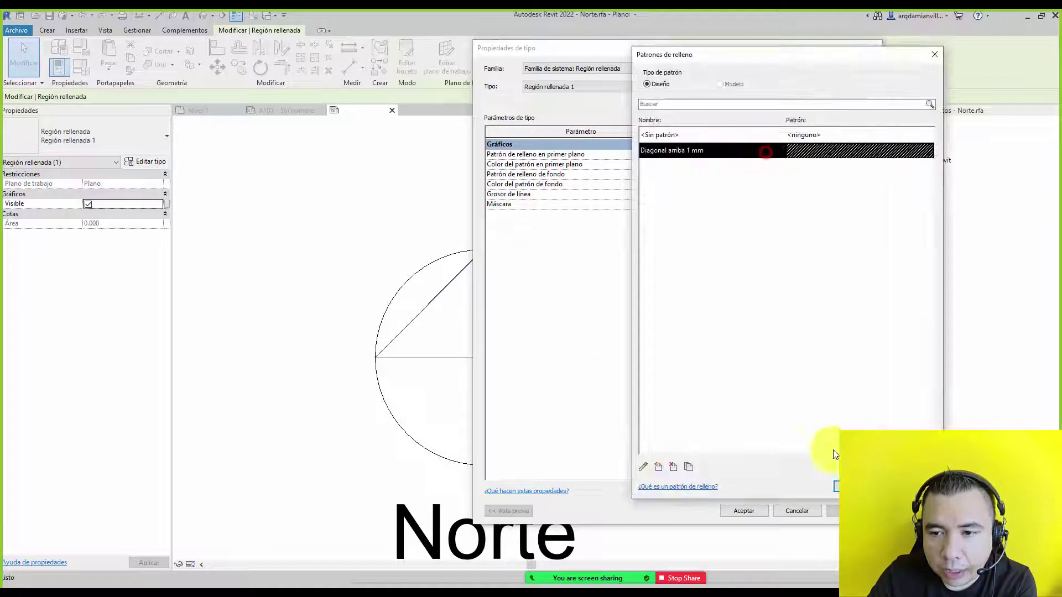
left_click(852, 486)
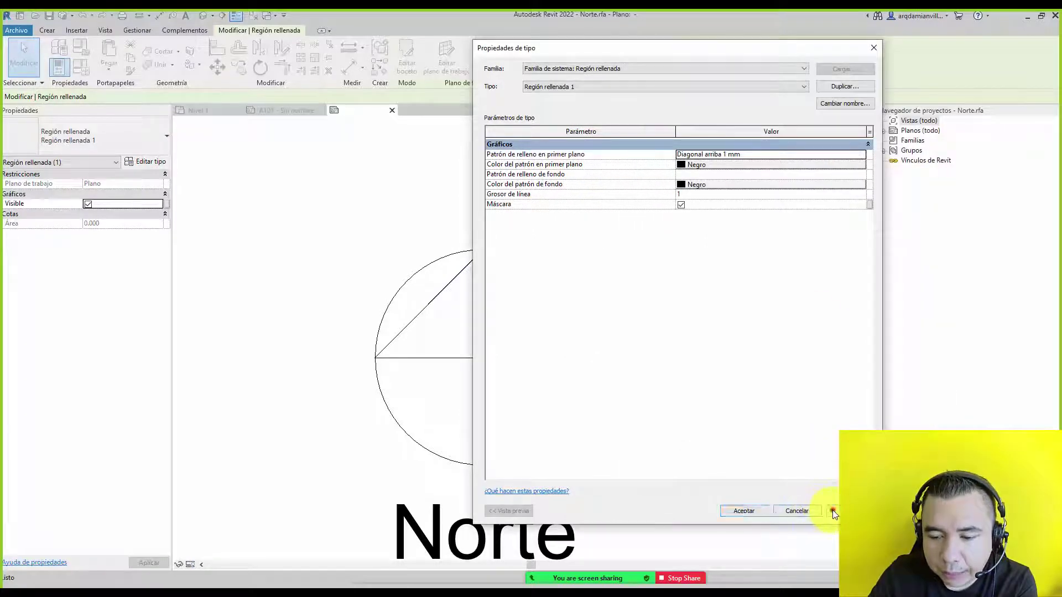
left_click(744, 510)
left_click(553, 180)
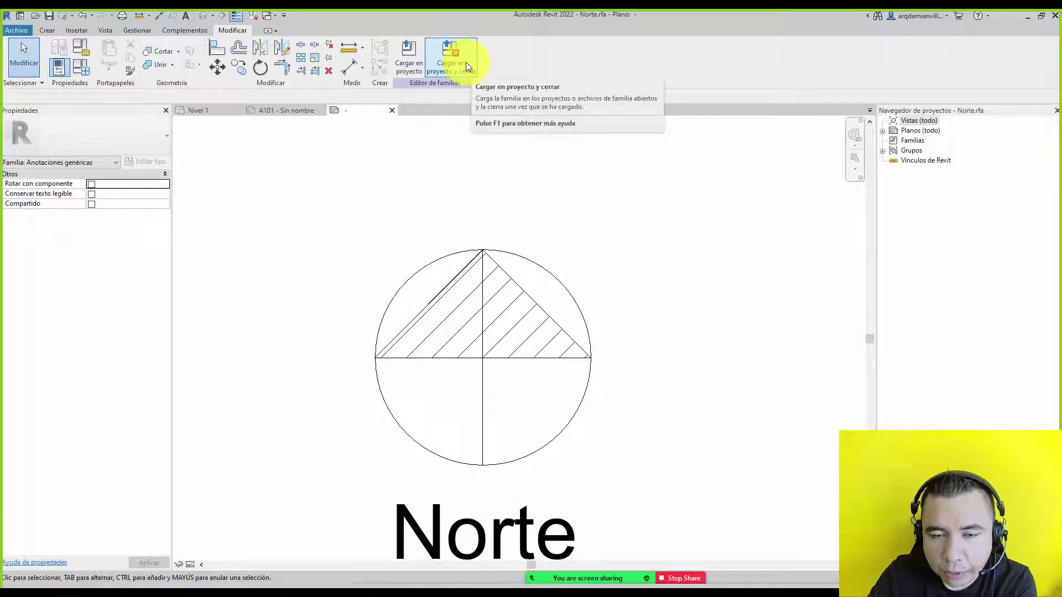
Reload the hatched Norte family, overwriting the existing version, and select it on sheet A101.
left_click(413, 59)
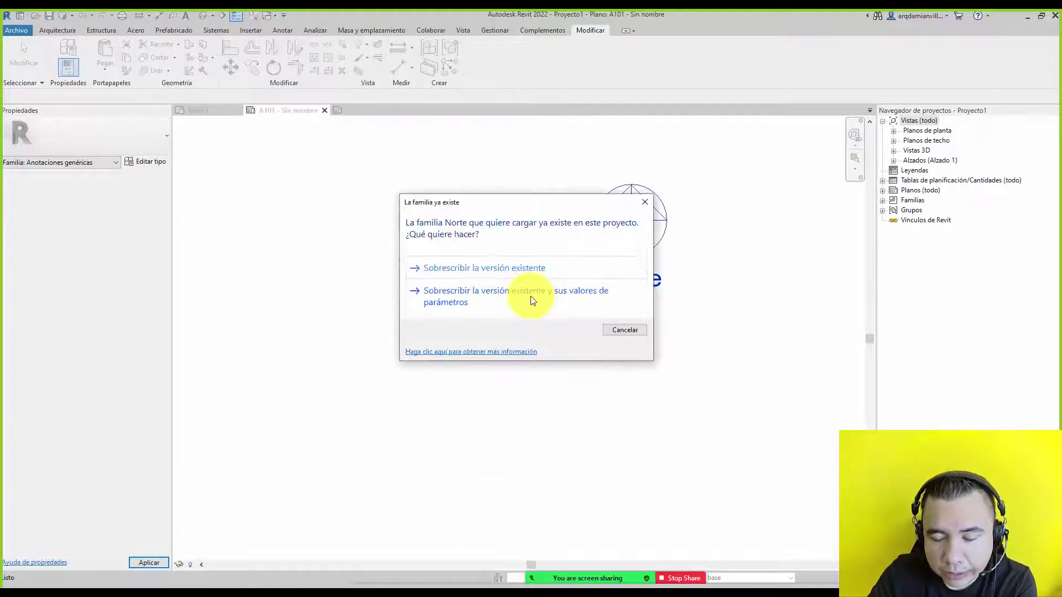
left_click(529, 297)
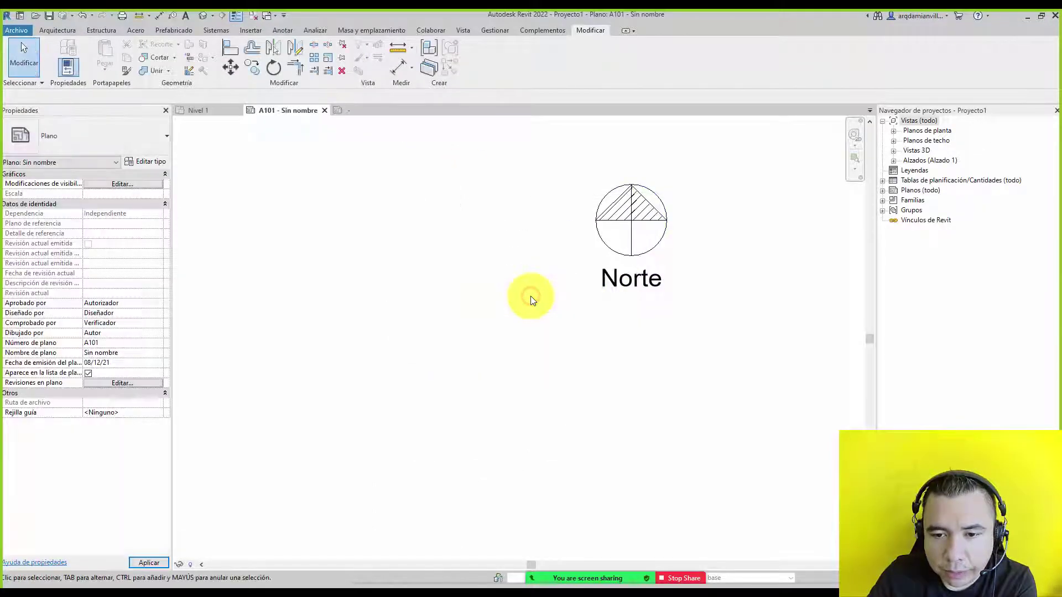
scroll(536, 241, "down", 2)
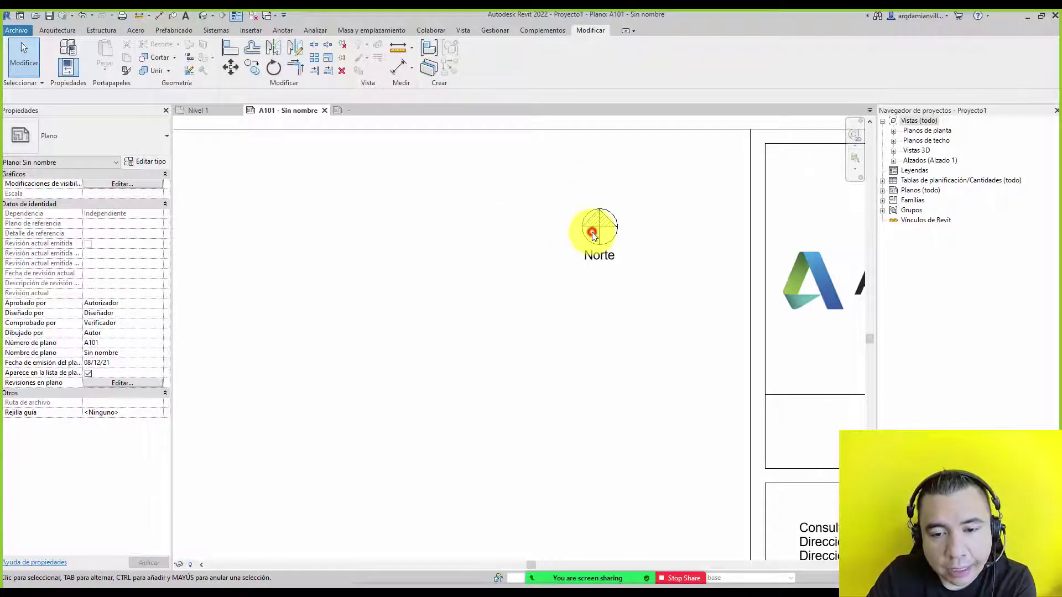
left_click(593, 235)
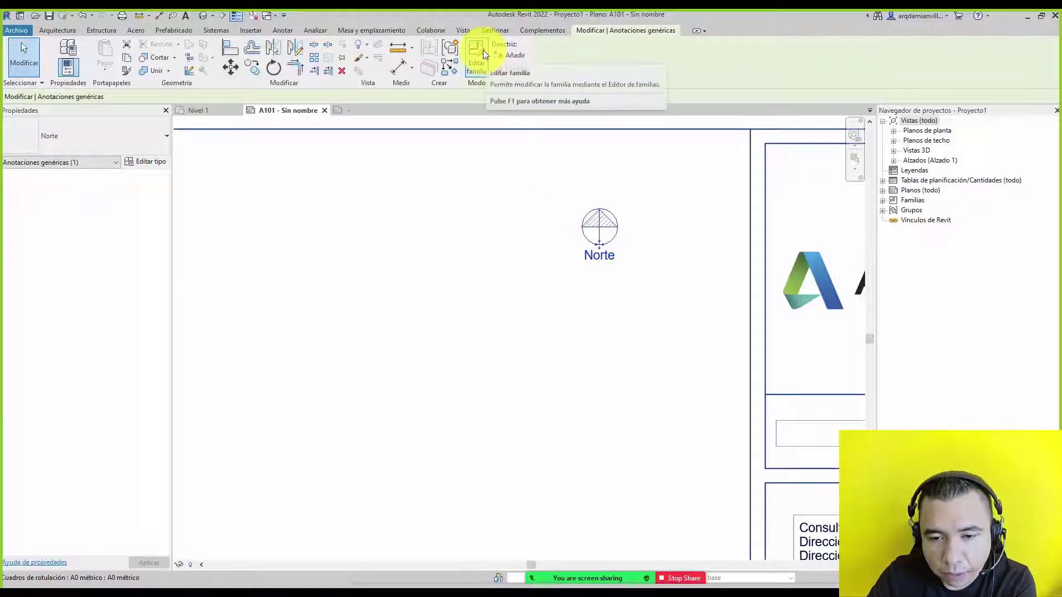
Reopen the Norte family and try selecting its Norte text.
left_click(479, 55)
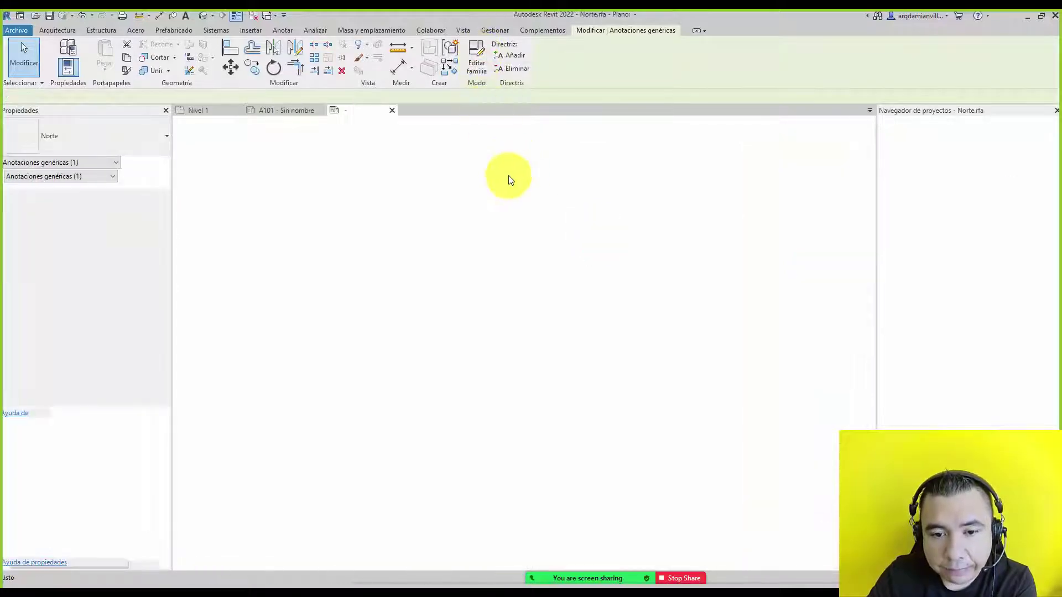
left_click(46, 31)
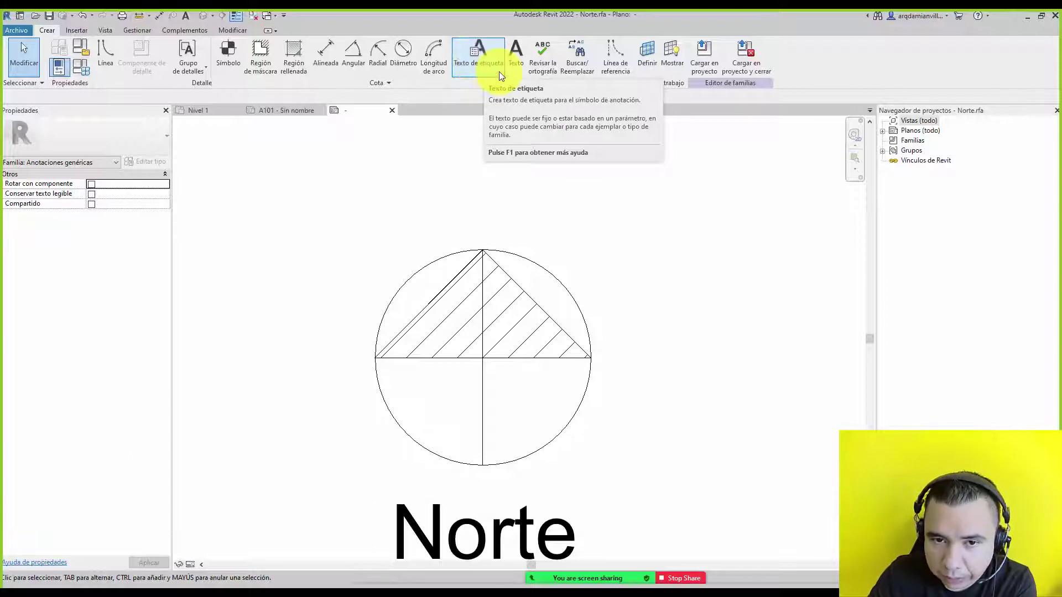
scroll(440, 227, "down", 2)
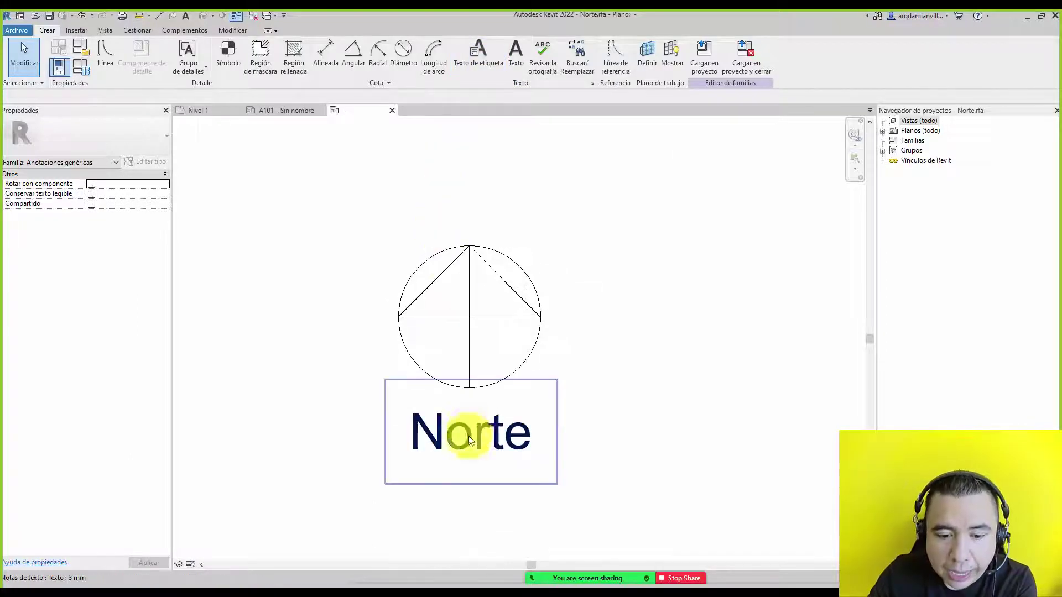
left_click(466, 434)
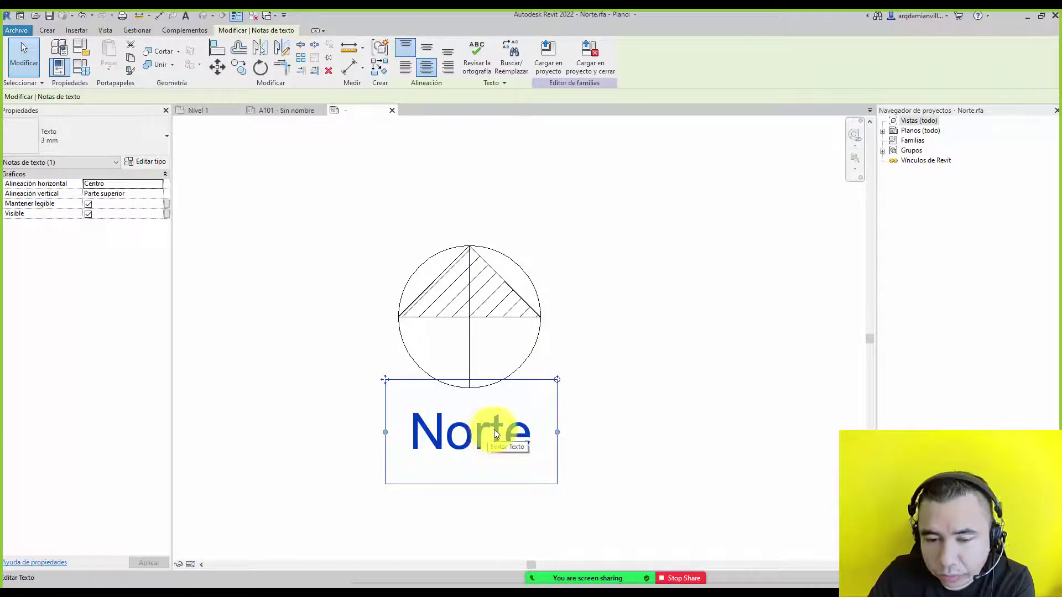
left_click(616, 415)
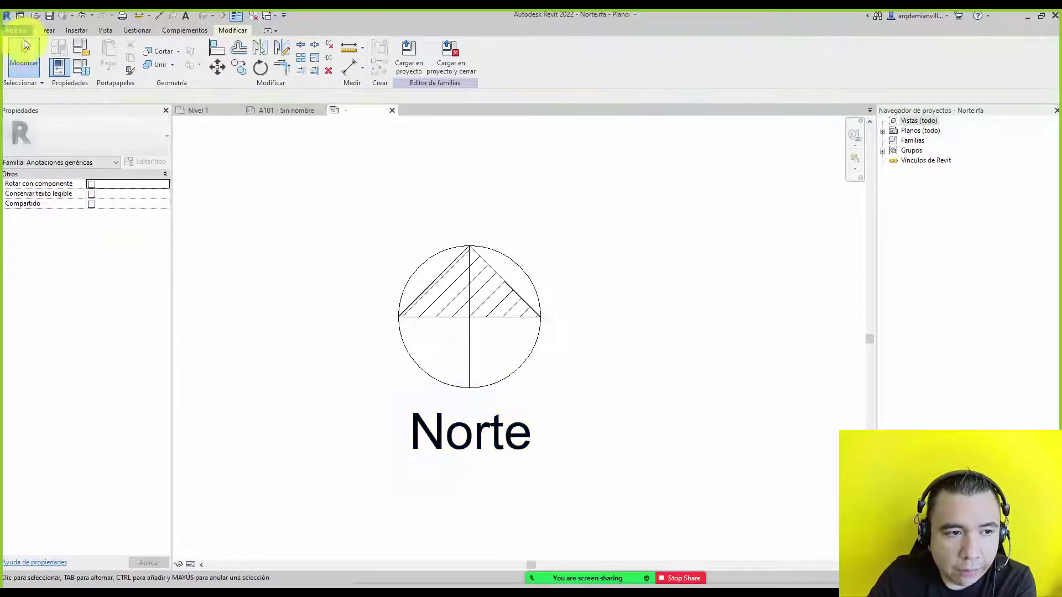
left_click(39, 30)
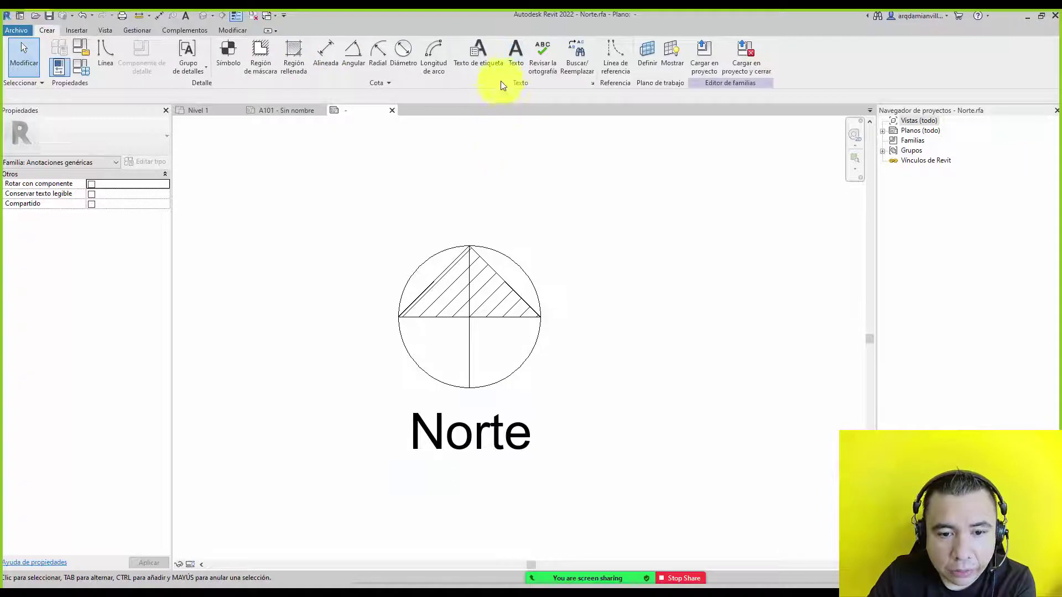
left_click(500, 418)
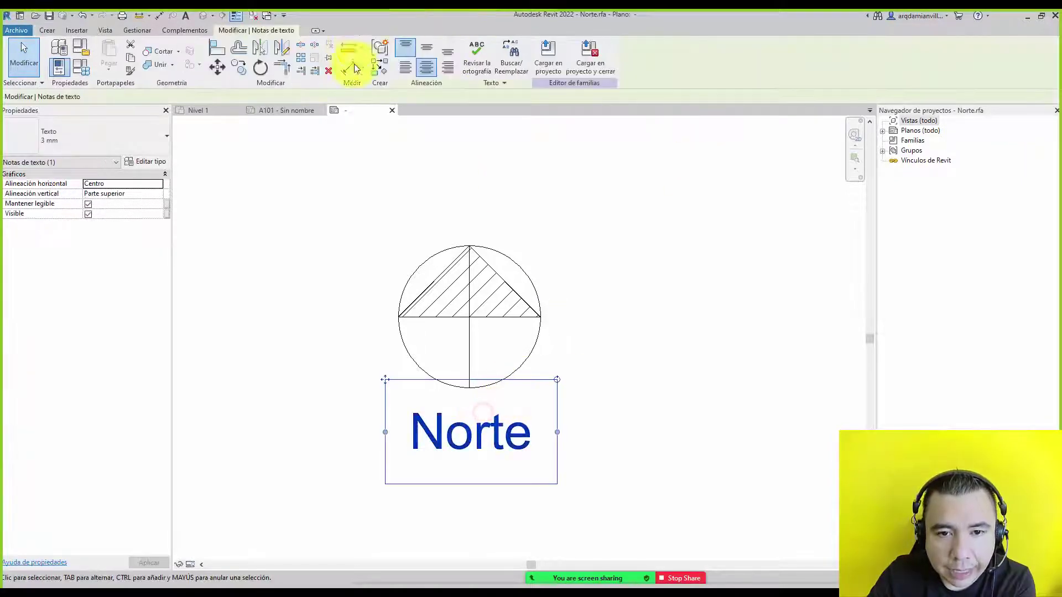
left_click(457, 195)
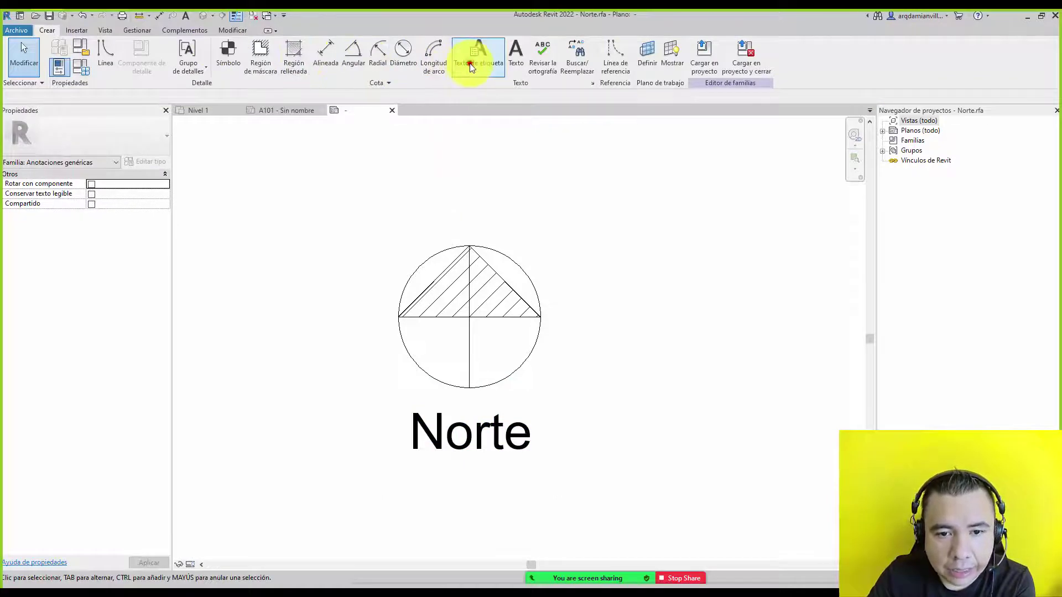
Start a label, then dismiss the label text dialog without adding one.
left_click(470, 63)
left_click(520, 410)
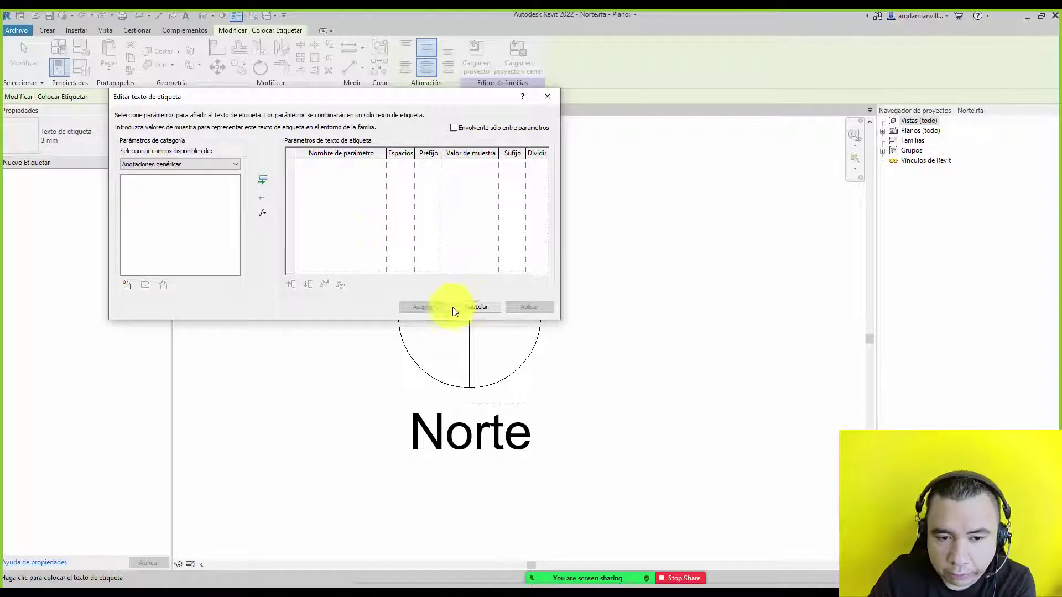
left_click(473, 307)
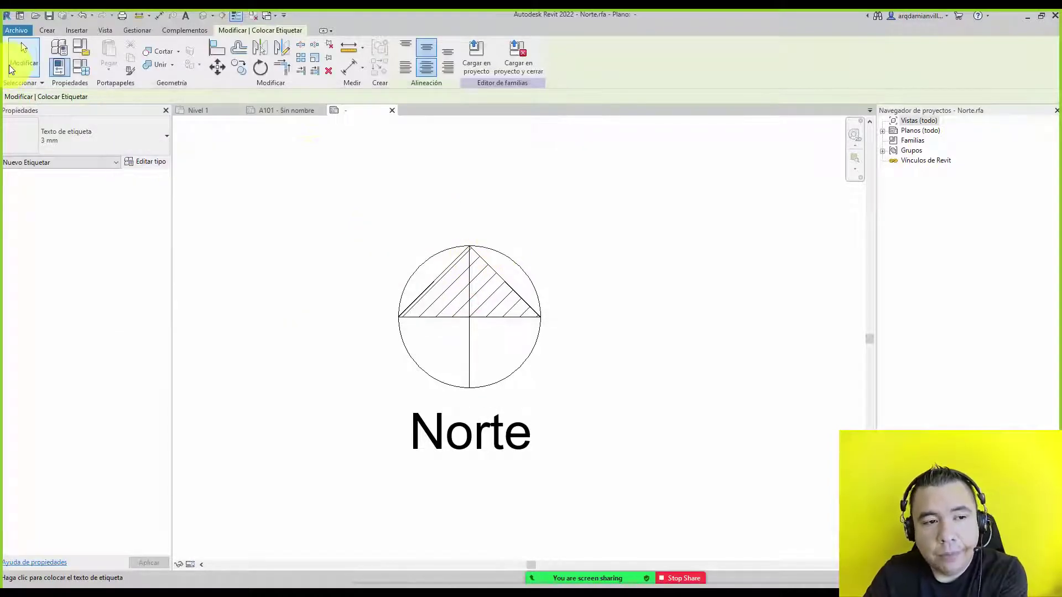
left_click(15, 62)
Move the Norte text back above the circle and close the family.
left_click(442, 405)
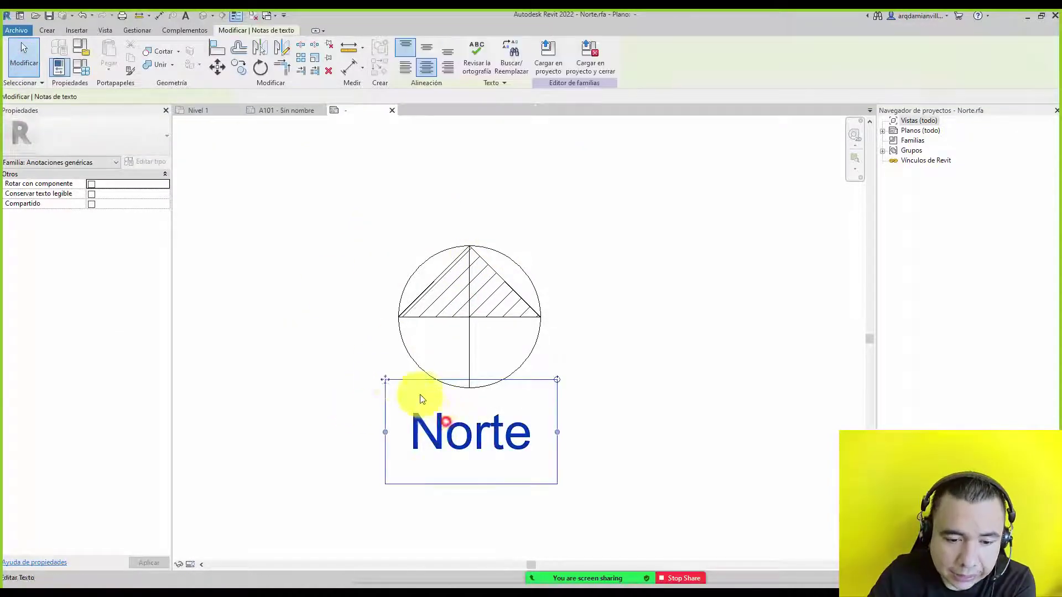
left_click_drag(386, 366, 387, 160)
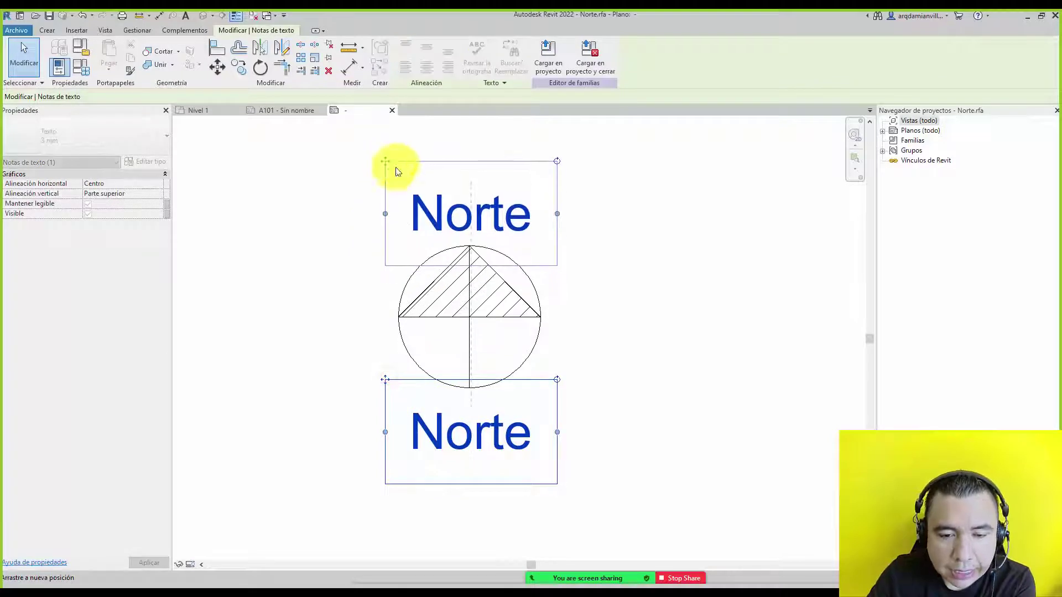
left_click(577, 377)
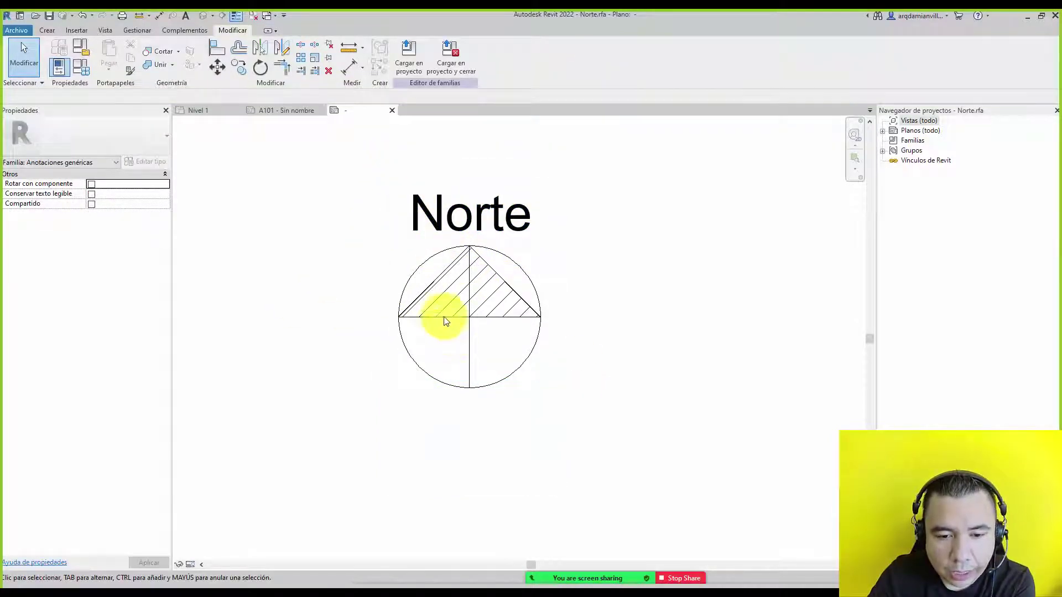
scroll(470, 301, "down", 1)
left_click(506, 290)
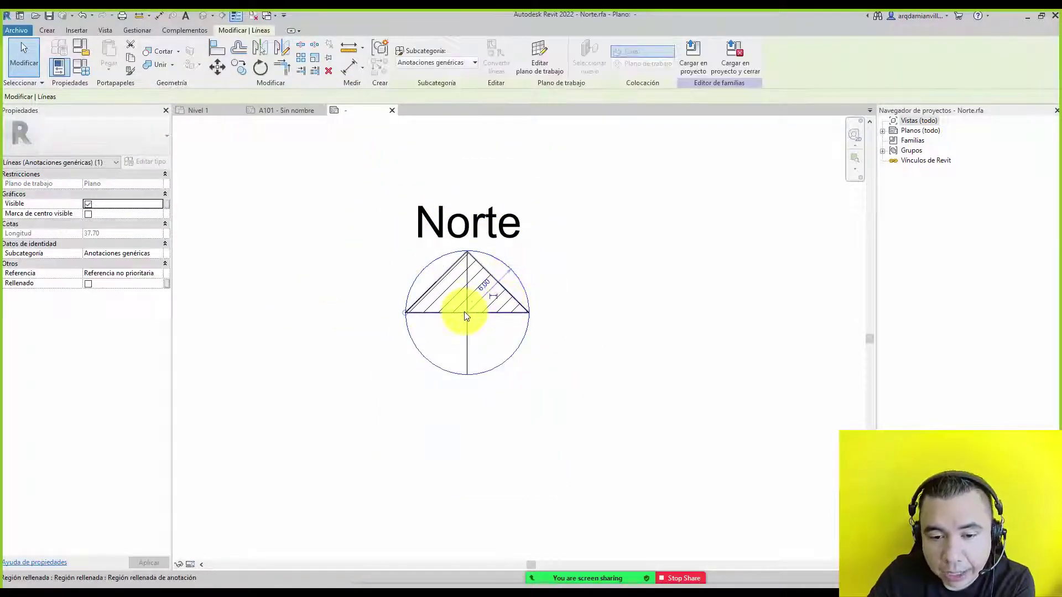
left_click(485, 220)
left_click(577, 299)
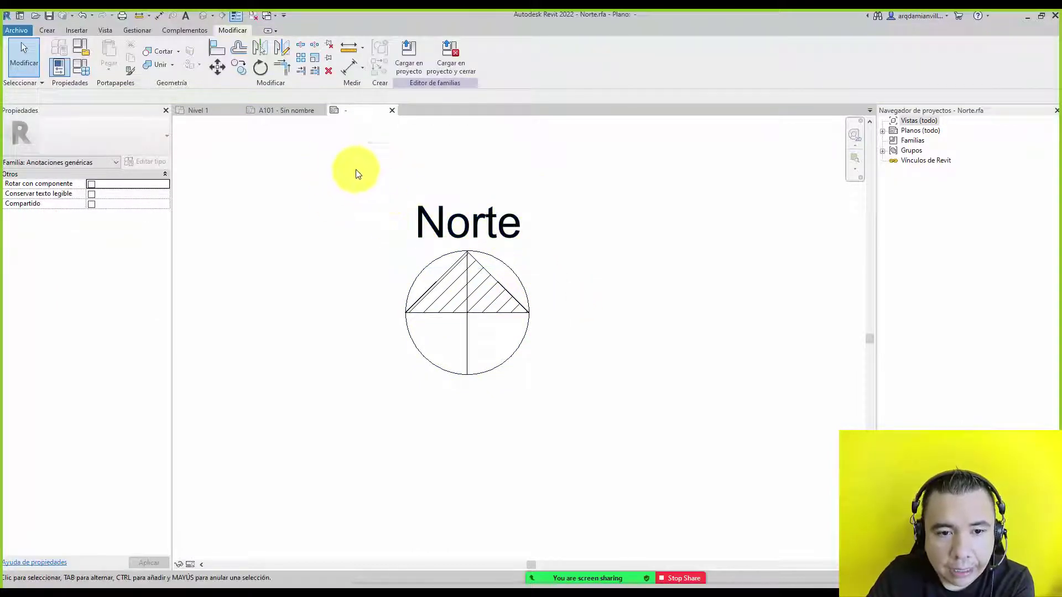
left_click(391, 112)
Answer the save prompt and move the Norte symbol up and right on sheet A101.
left_click(545, 308)
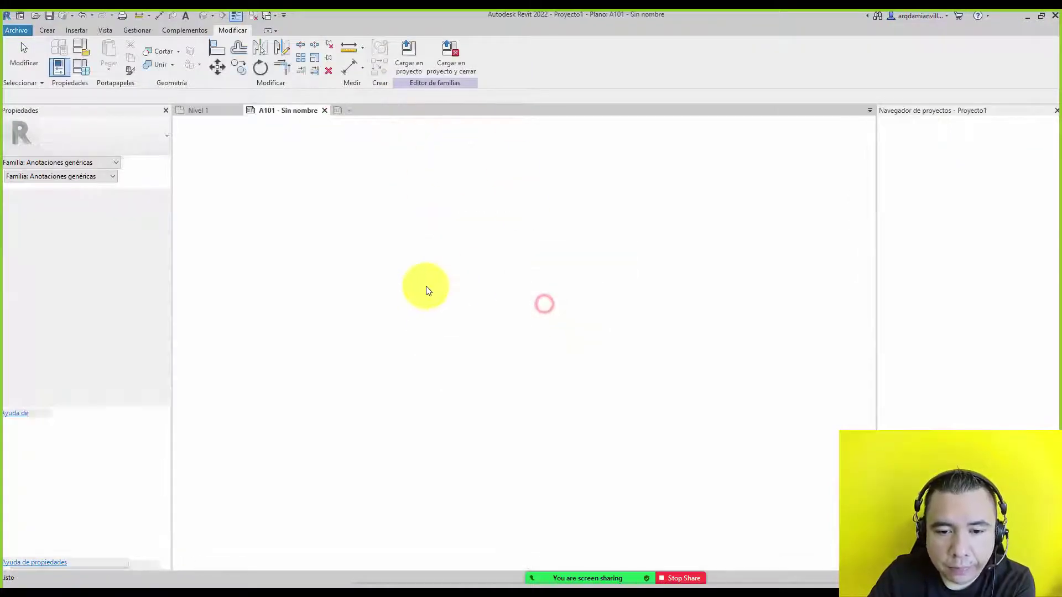
left_click(530, 245)
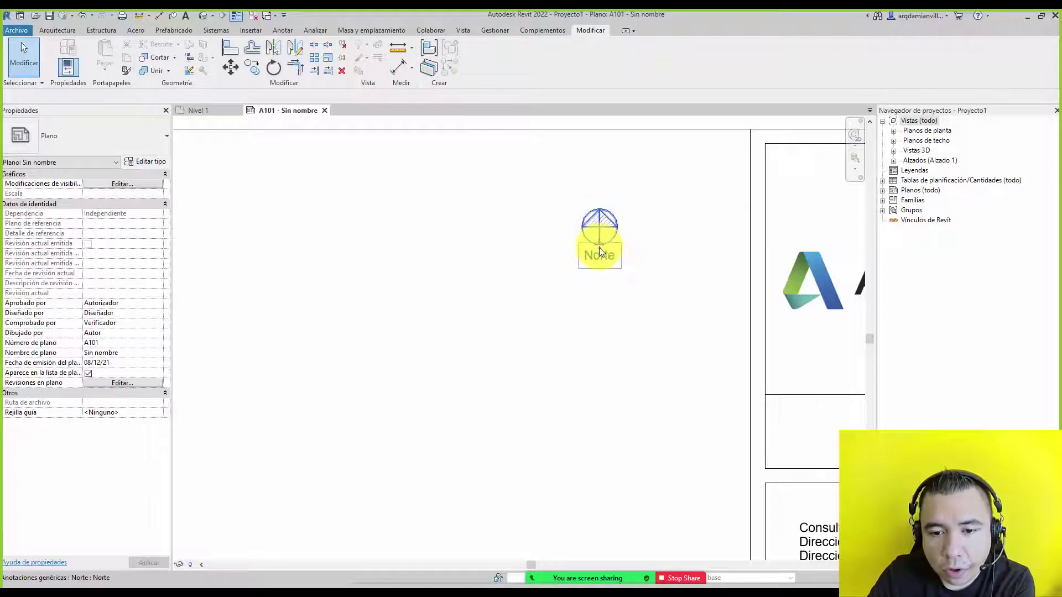
left_click_drag(599, 252, 671, 205)
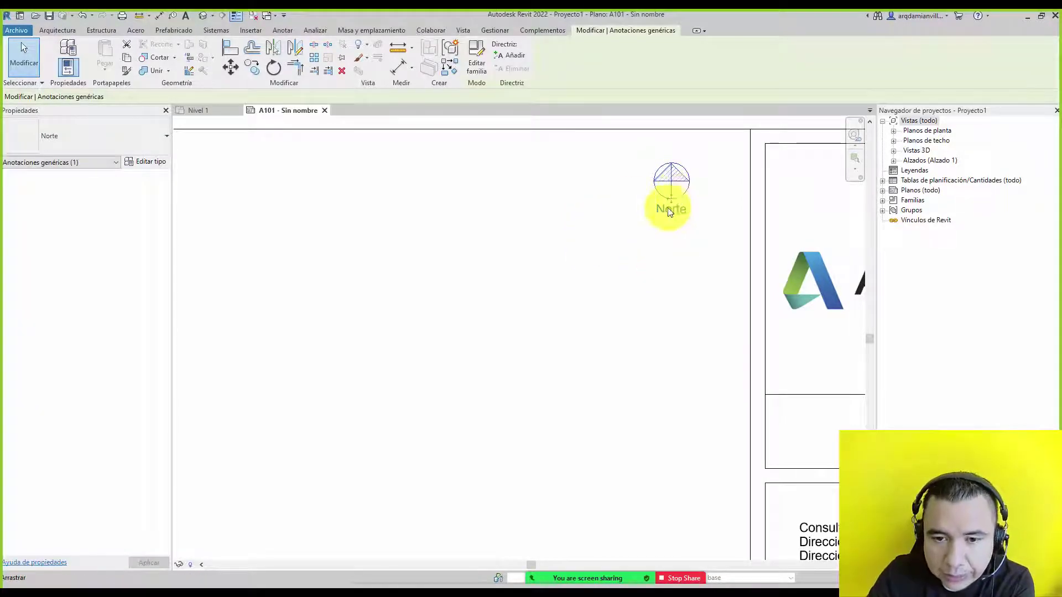
left_click(603, 255)
scroll(553, 254, "down", 3)
middle_click_drag(515, 247, 679, 229)
Delete the Norte symbol, leaving only the empty title block on sheet A101.
scroll(679, 230, "down", 2)
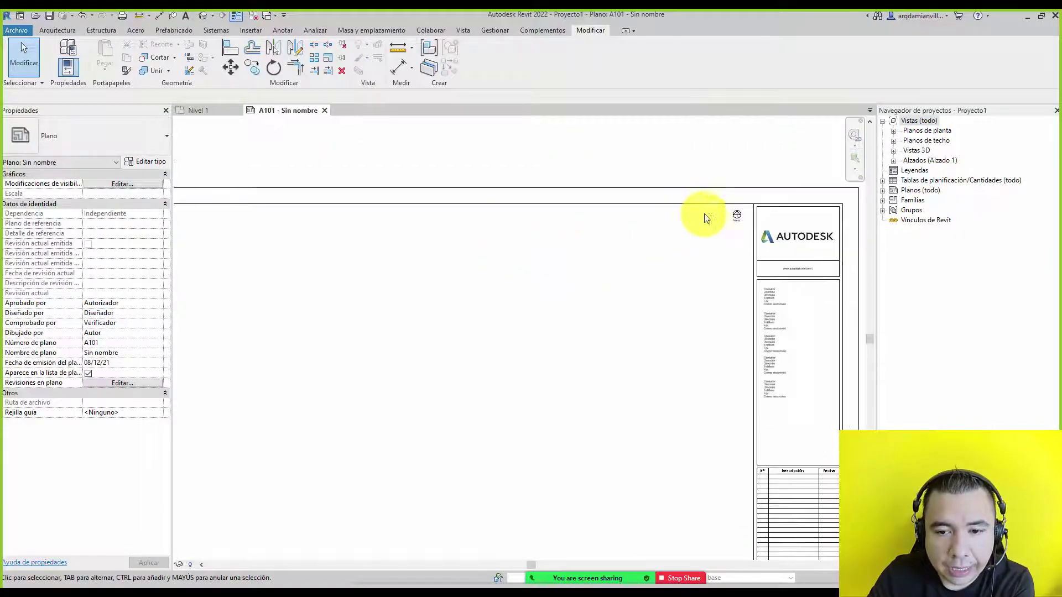
left_click(731, 217)
key("Delete")
scroll(555, 207, "down", 3)
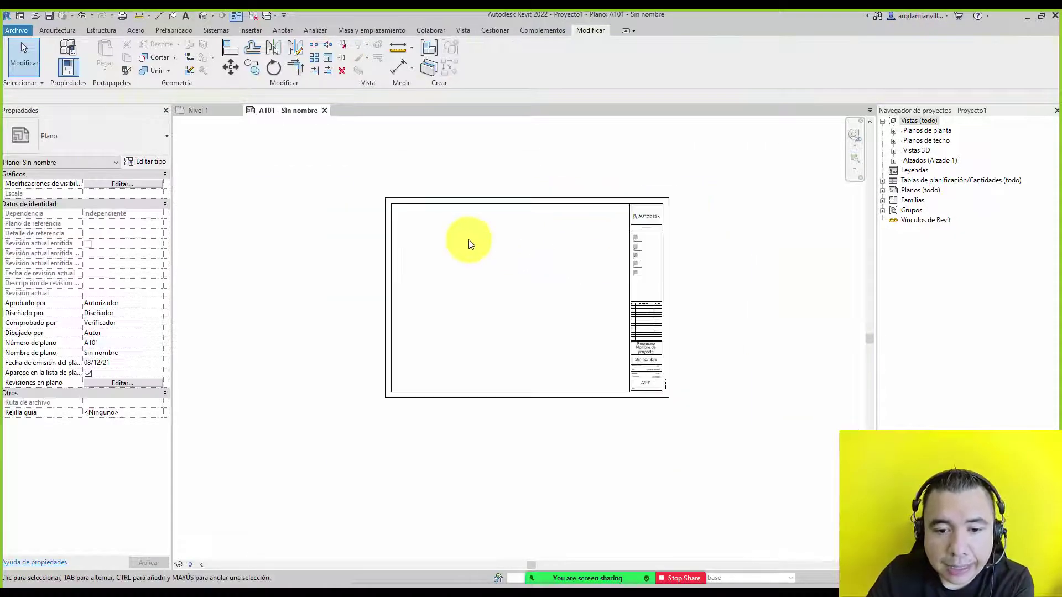
scroll(553, 249, "up", 2)
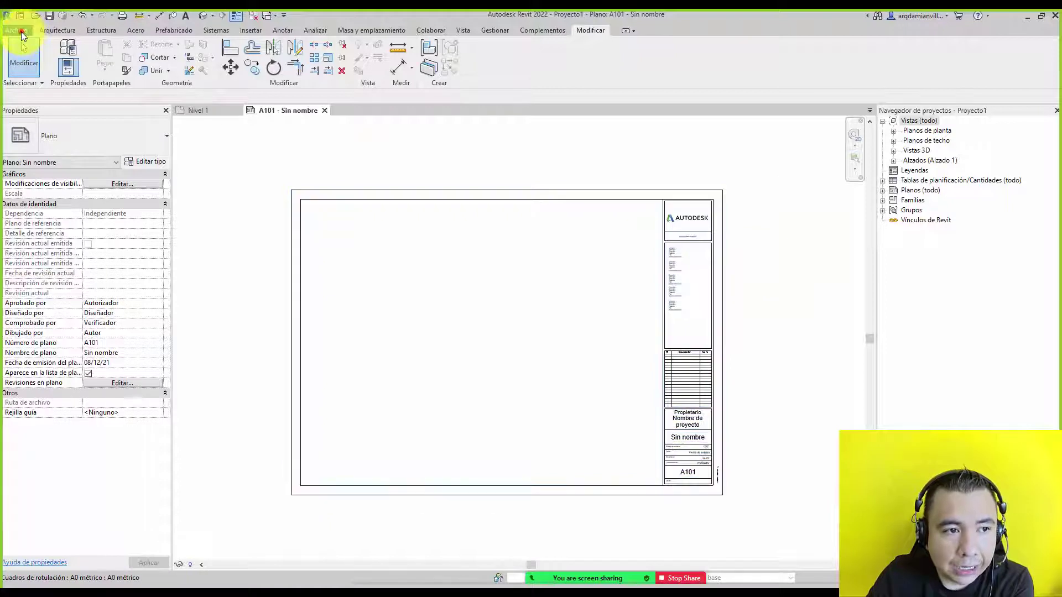
Browse the Annotation Symbol templates, then cancel without creating one.
left_click(27, 35)
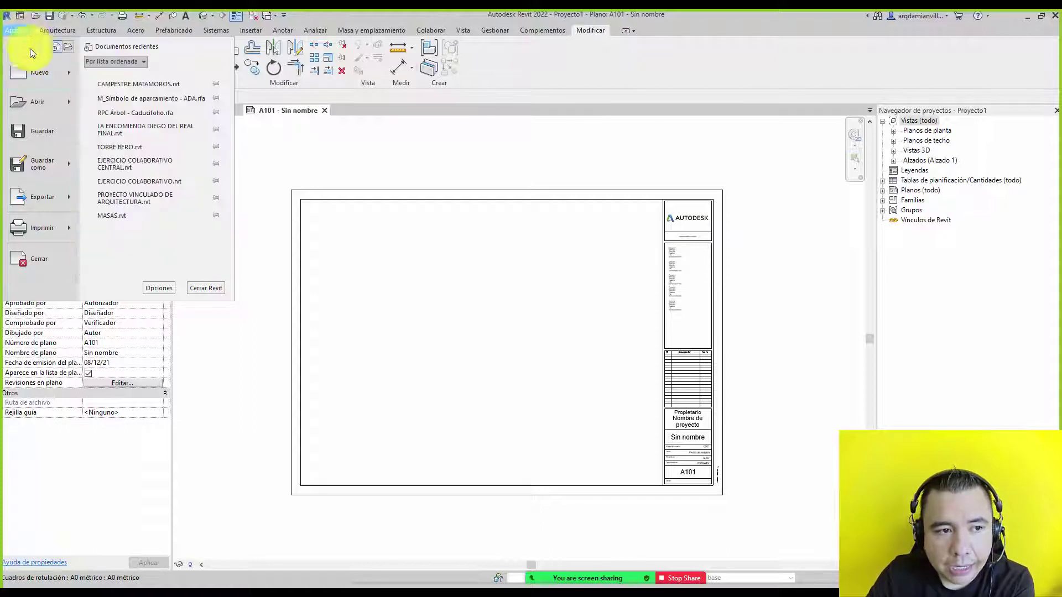
mouse_move(38, 72)
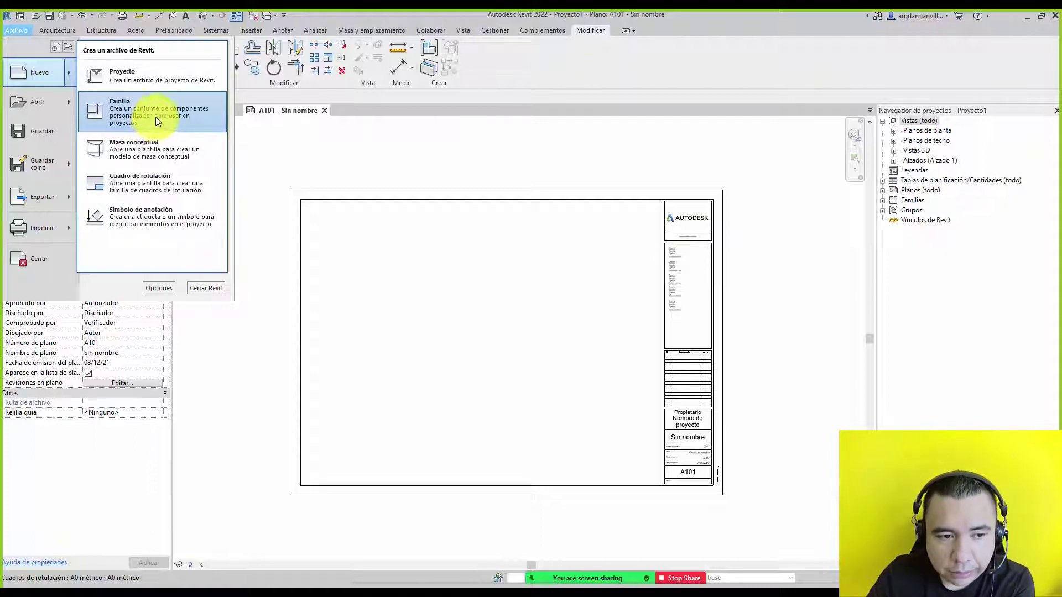
left_click(142, 224)
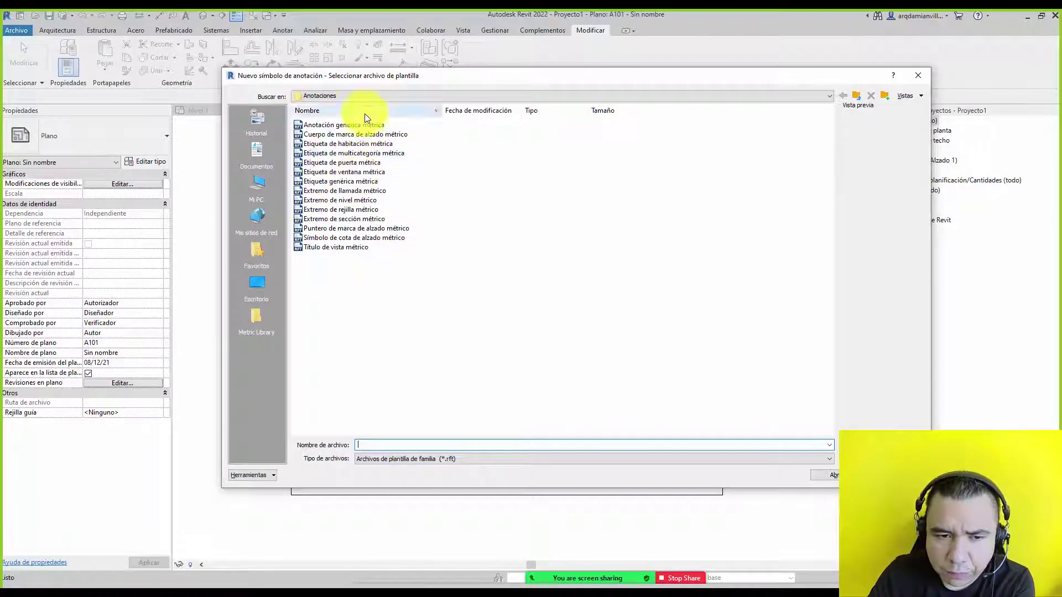
left_click(890, 475)
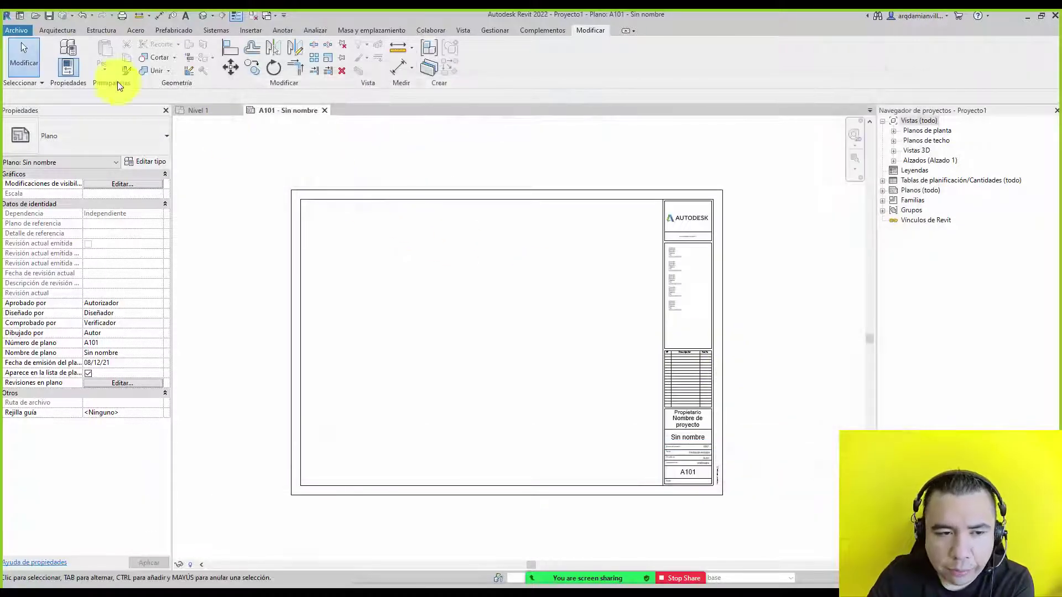
Look through the Anotaciones family templates folder, then cancel the new family.
left_click(16, 30)
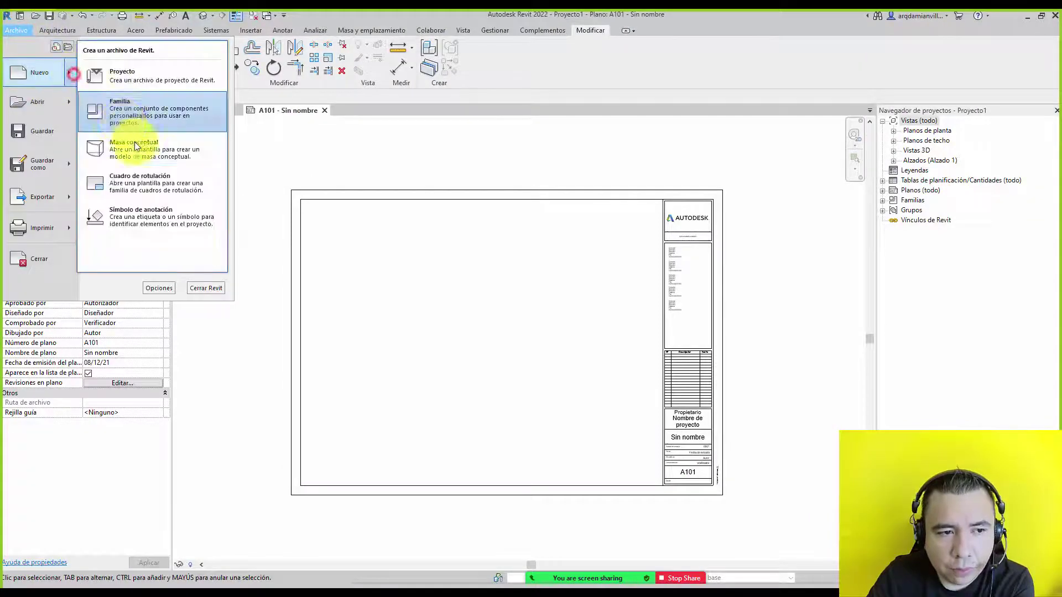
left_click(142, 119)
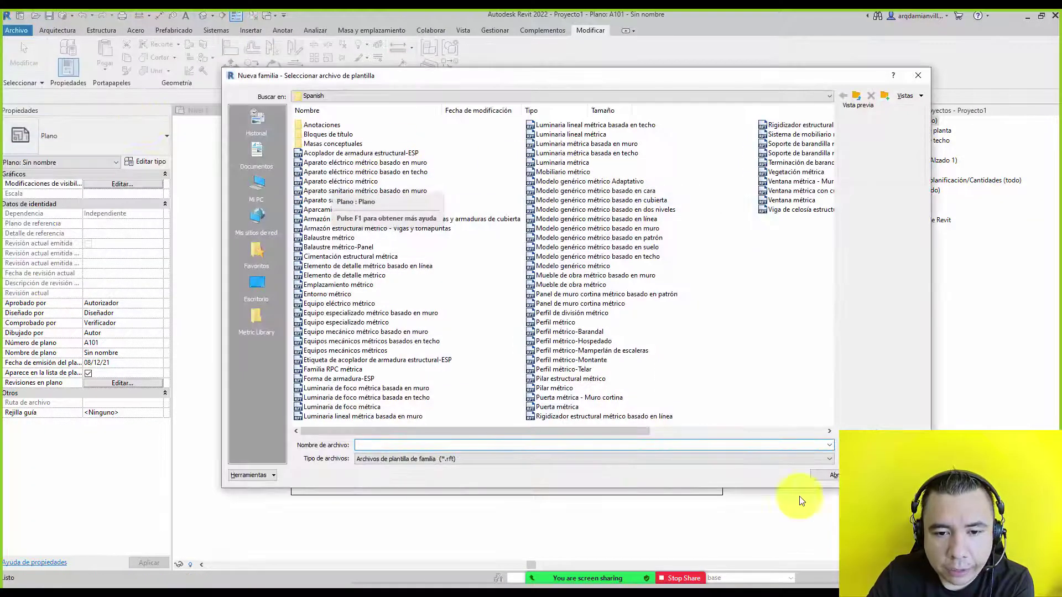
double_click(333, 125)
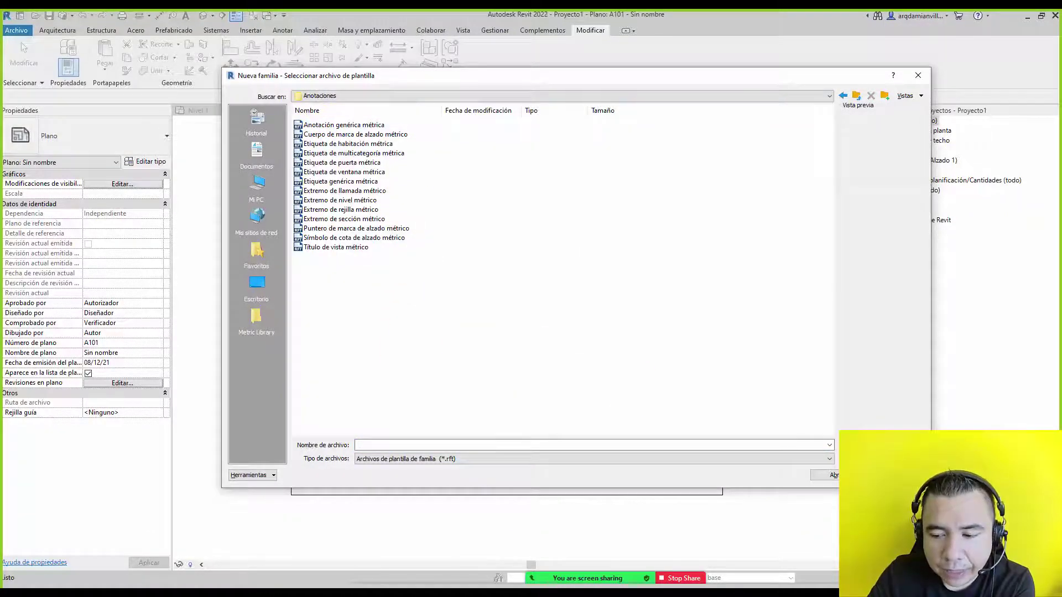
key("Escape")
Start a new annotation symbol and select the Anotación genérica métrica.rft template.
left_click(16, 30)
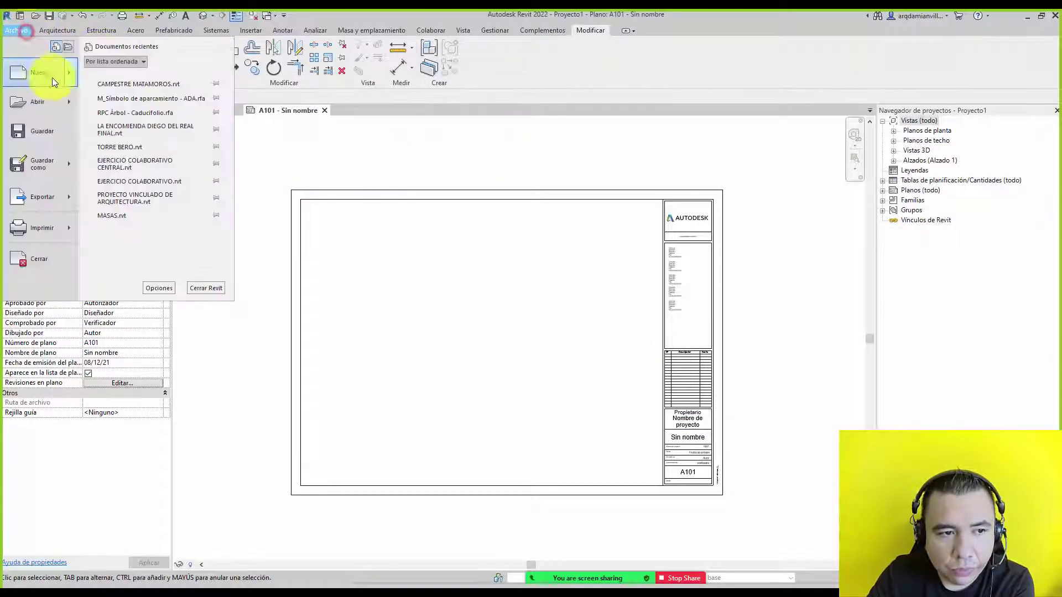
mouse_move(38, 74)
left_click(154, 224)
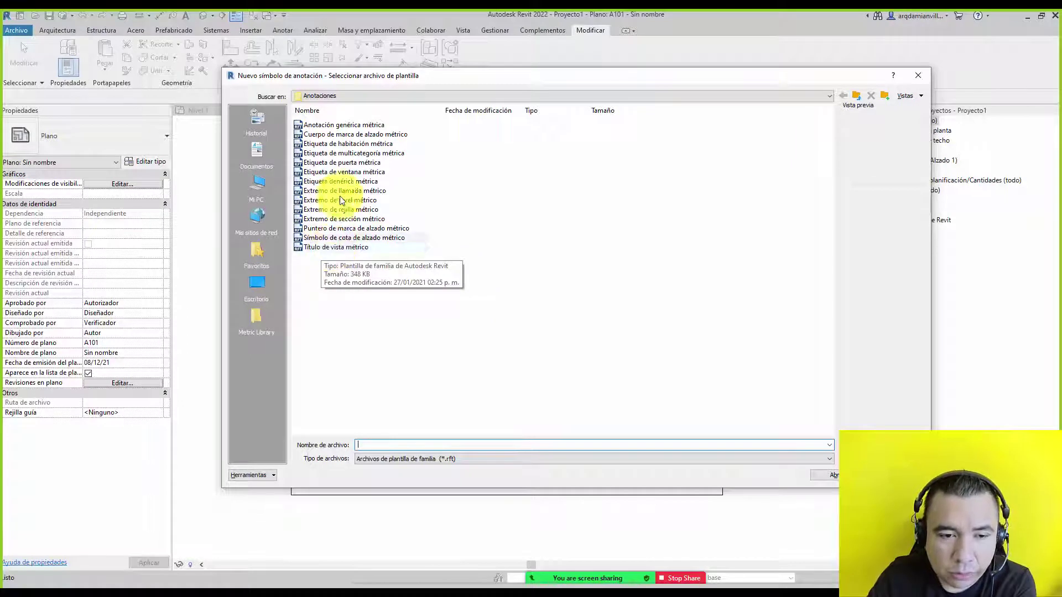
left_click(344, 124)
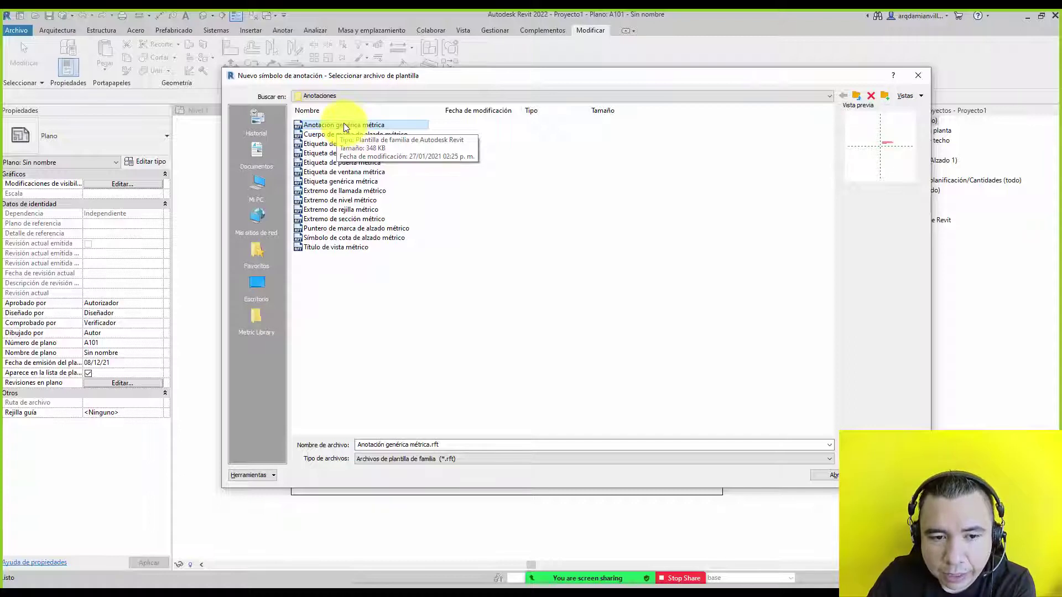
left_click(352, 182)
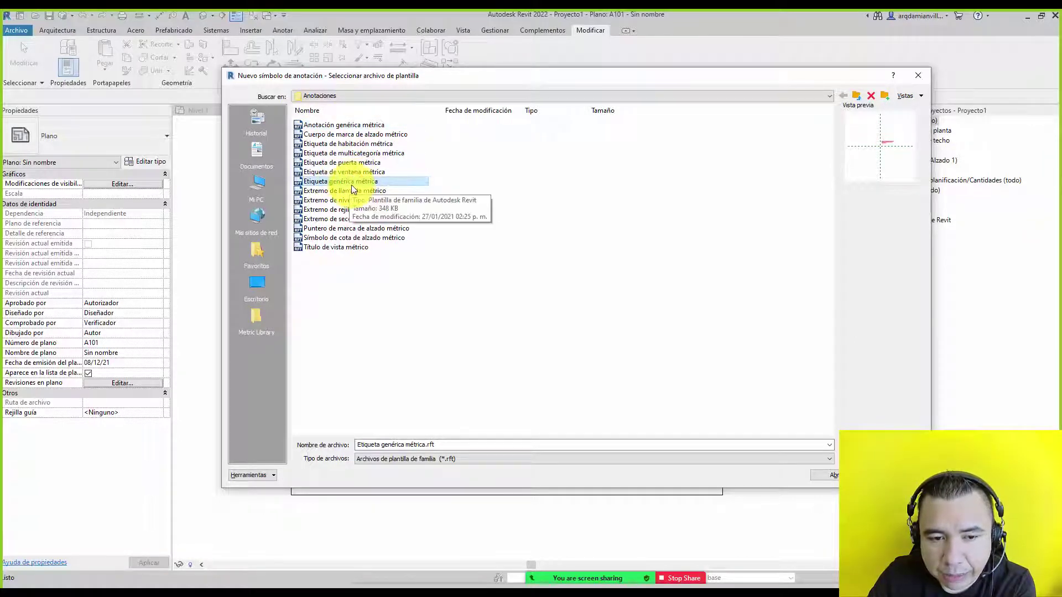
left_click(350, 125)
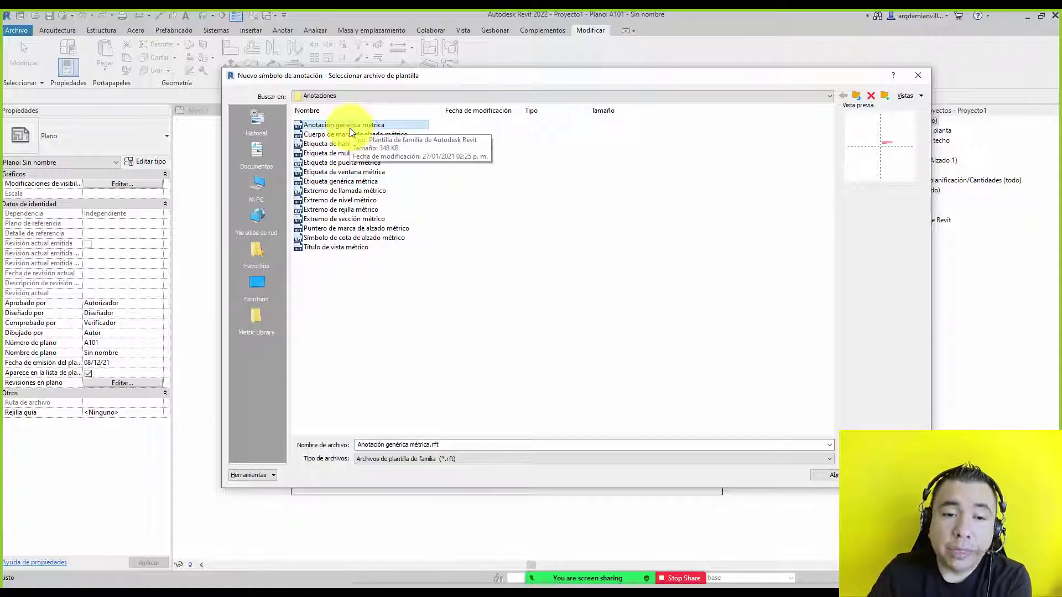
Create Familia1 from Anotación genérica métrica.rft and delete its red instructional note.
double_click(348, 125)
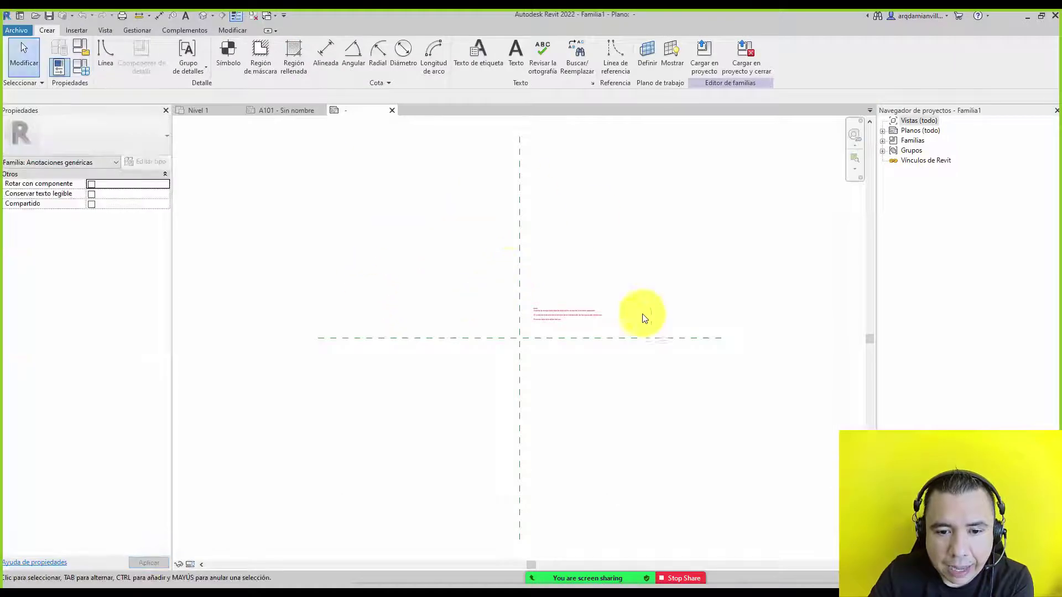
scroll(526, 348, "up", 2)
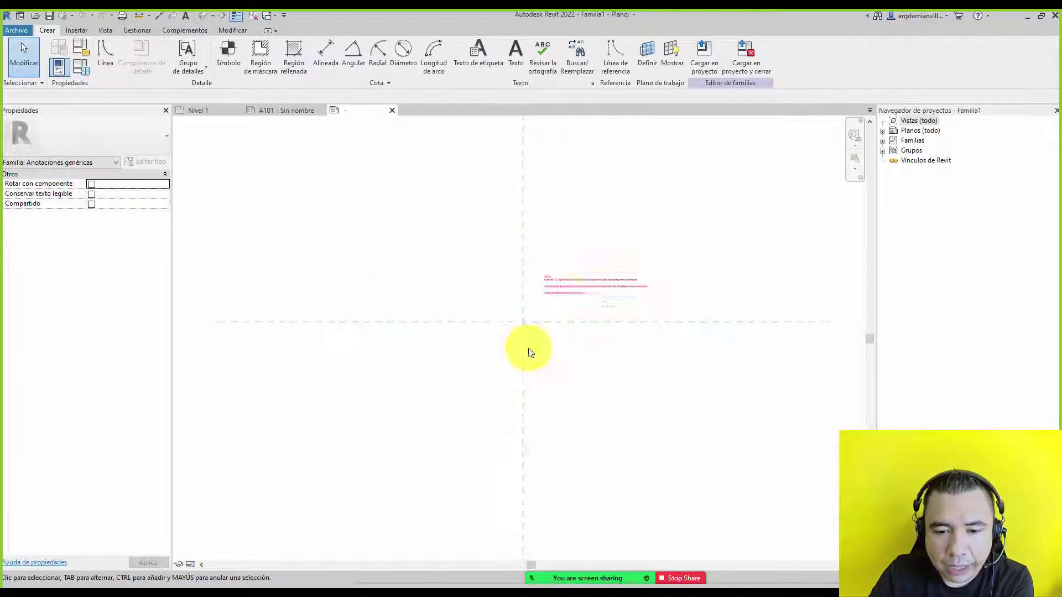
scroll(507, 301, "up", 2)
scroll(592, 275, "up", 3)
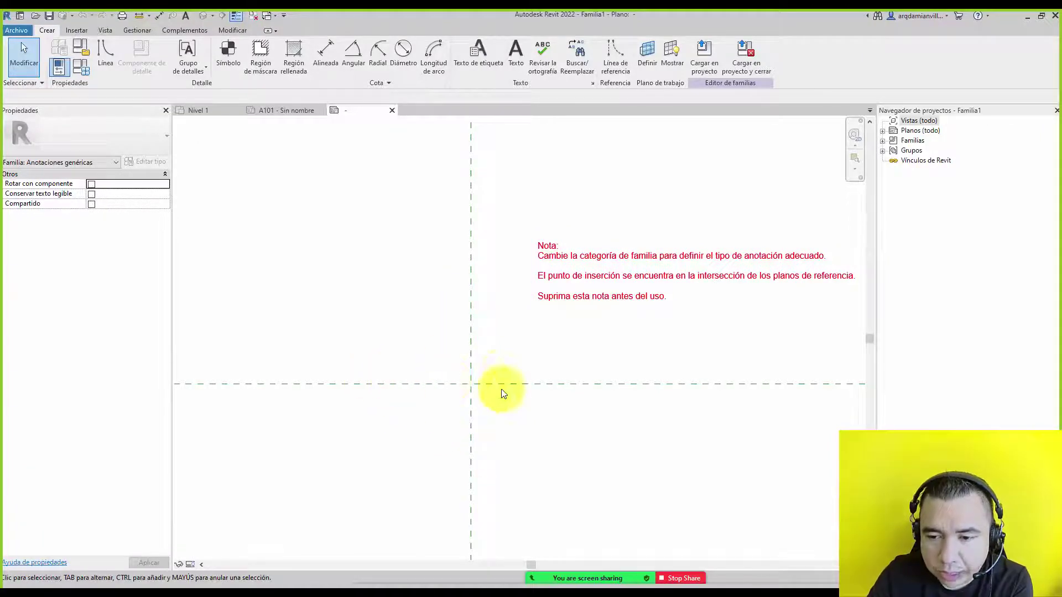
left_click(587, 288)
key("Delete")
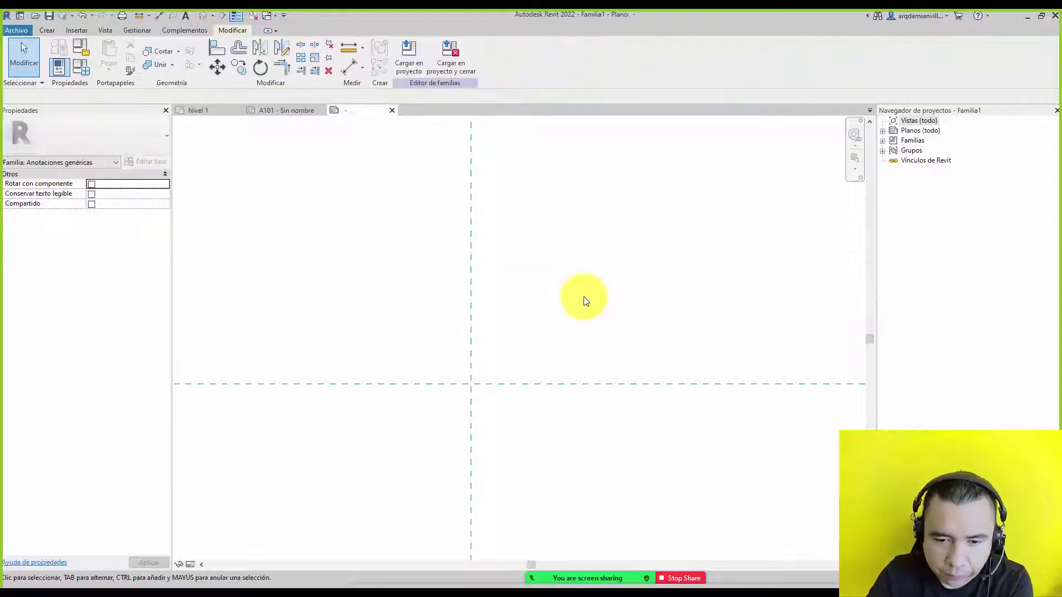
mouse_move(488, 352)
middle_mouse_down()
mouse_move(491, 244)
mouse_move(491, 289)
middle_mouse_up()
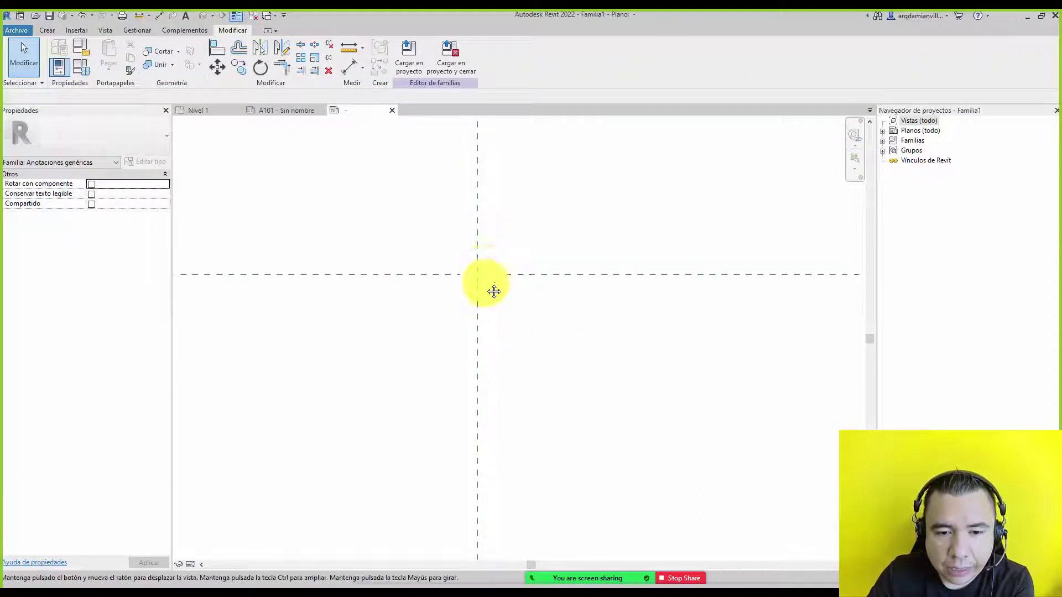
left_click(84, 55)
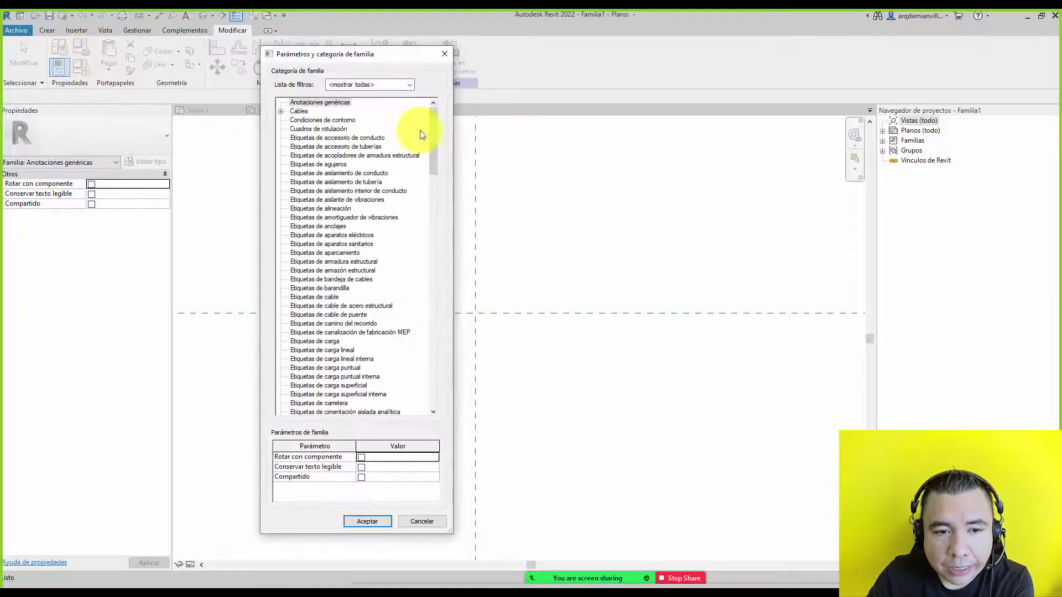
left_click_drag(433, 123, 423, 368)
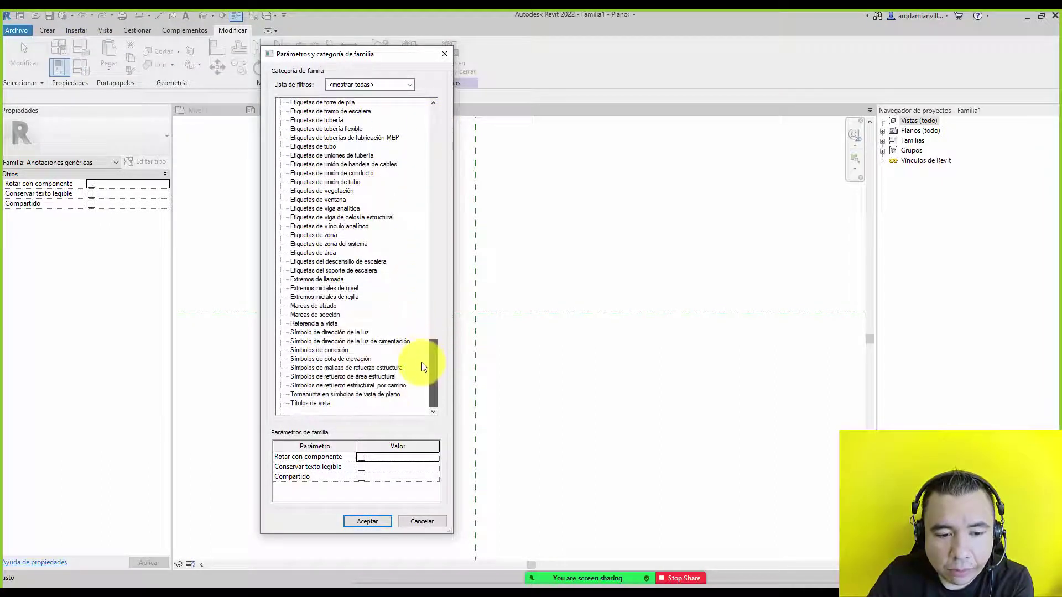
mouse_move(423, 364)
left_mouse_down()
mouse_move(436, 240)
mouse_move(434, 369)
mouse_move(433, 110)
mouse_move(431, 377)
left_mouse_up()
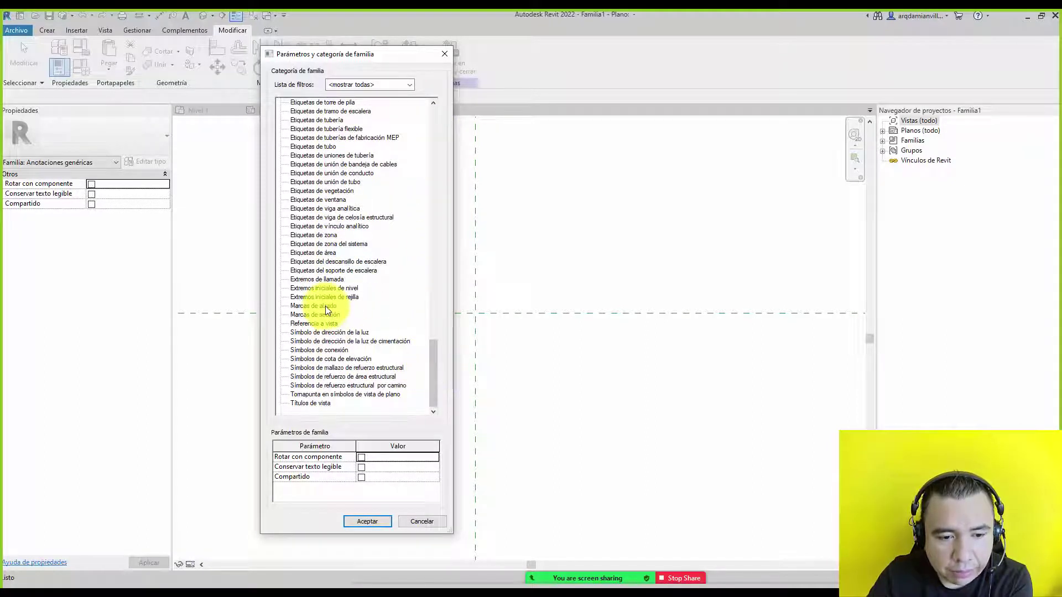
left_click_drag(433, 364, 415, 91)
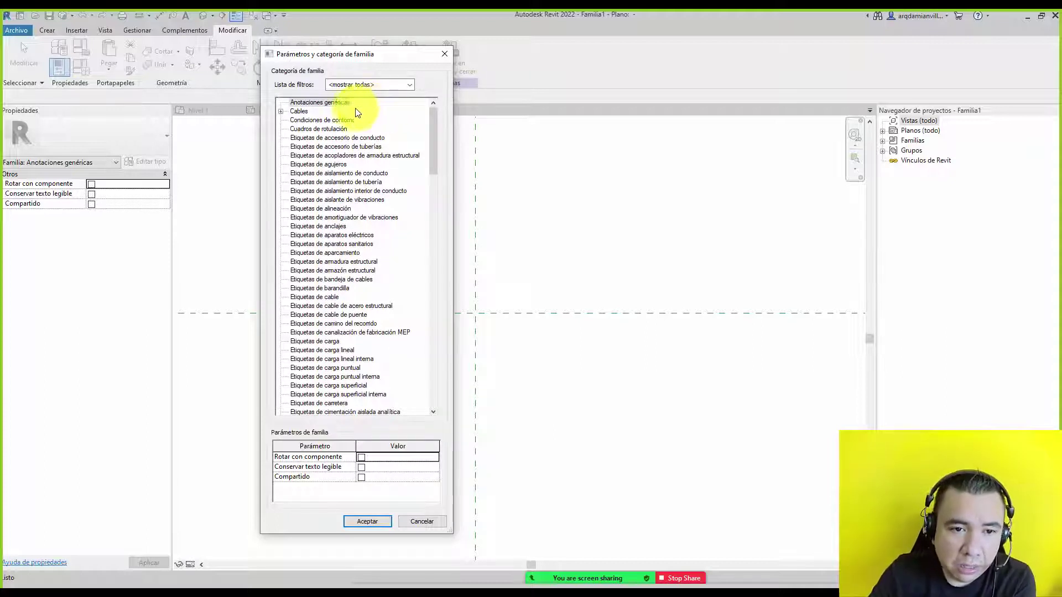
left_click(327, 103)
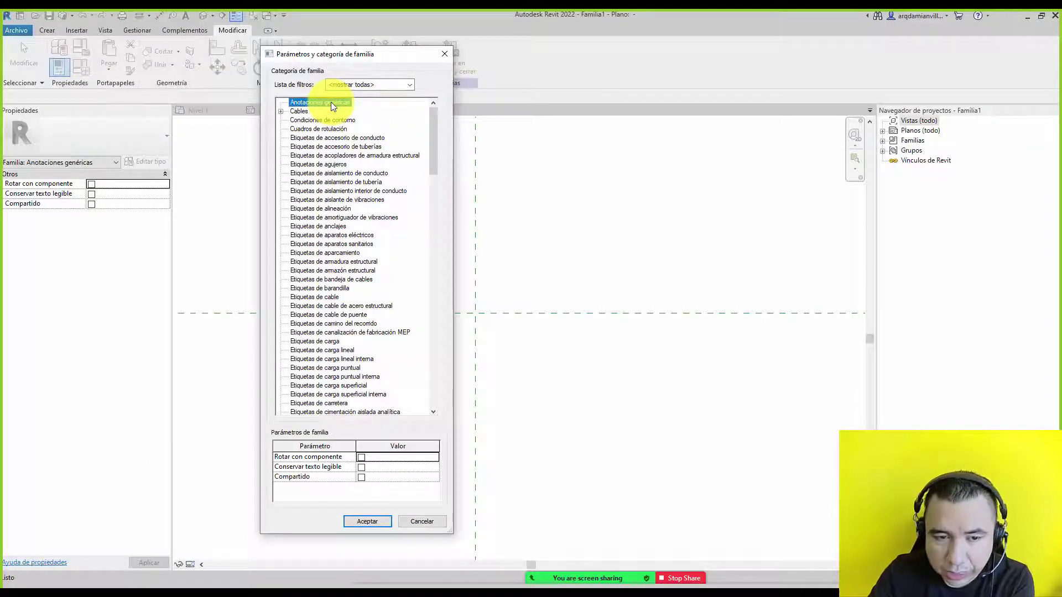
key("Return")
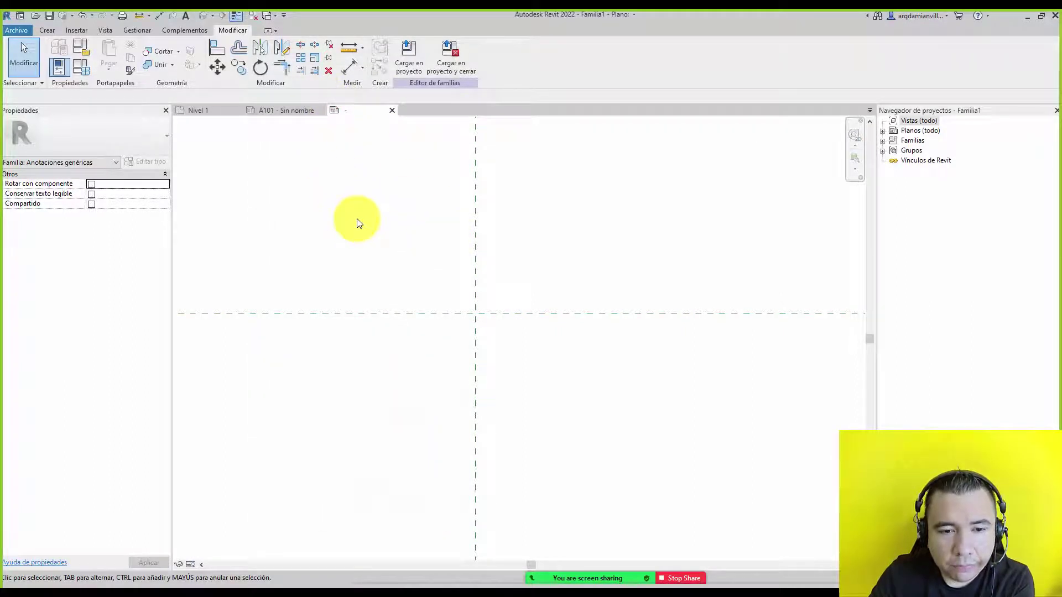
left_click(81, 47)
mouse_move(432, 137)
left_mouse_down()
mouse_move(442, 360)
mouse_move(434, 108)
left_mouse_up()
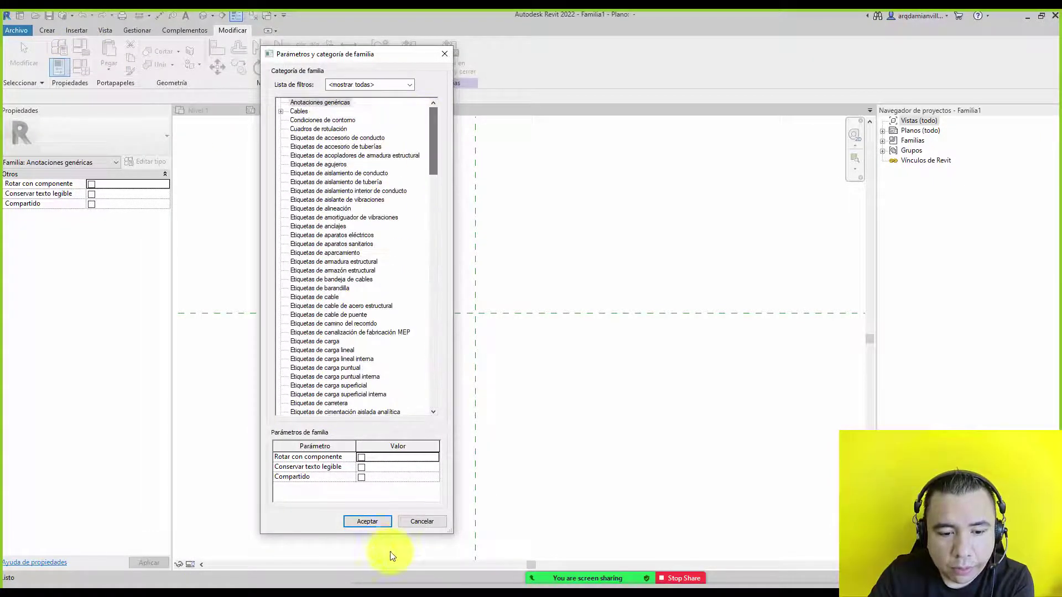
left_click(366, 520)
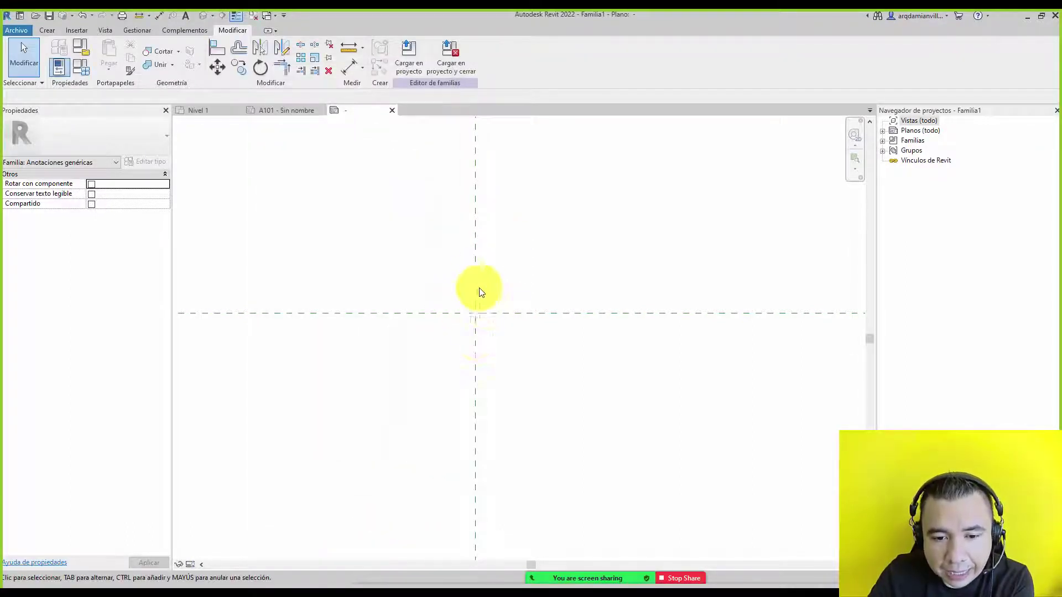
Draw a closed triangle of symbol lines, apex on the vertical plane, base on the horizontal plane.
left_click(52, 31)
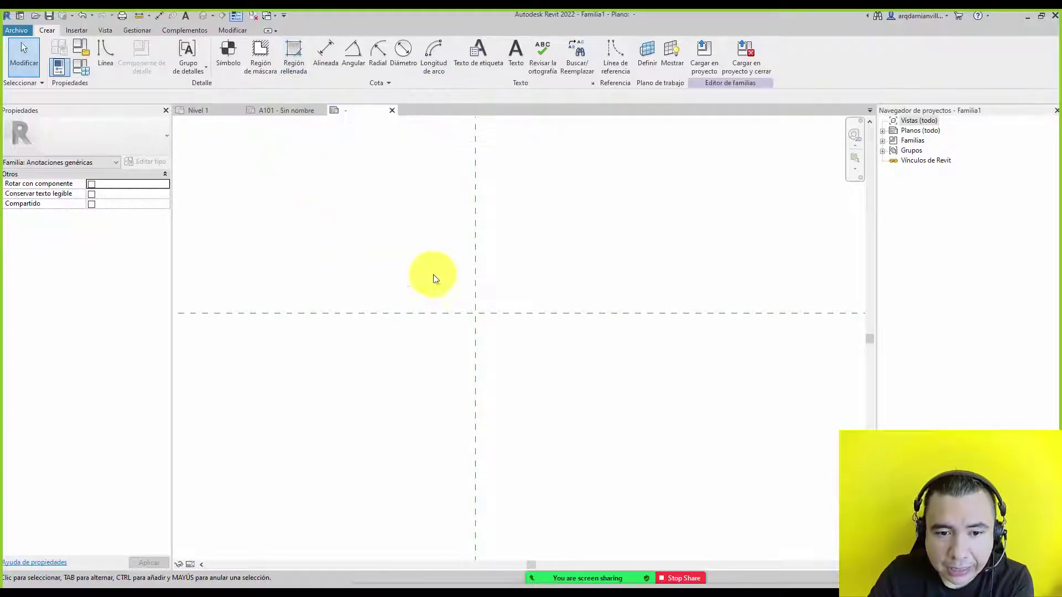
left_click(107, 52)
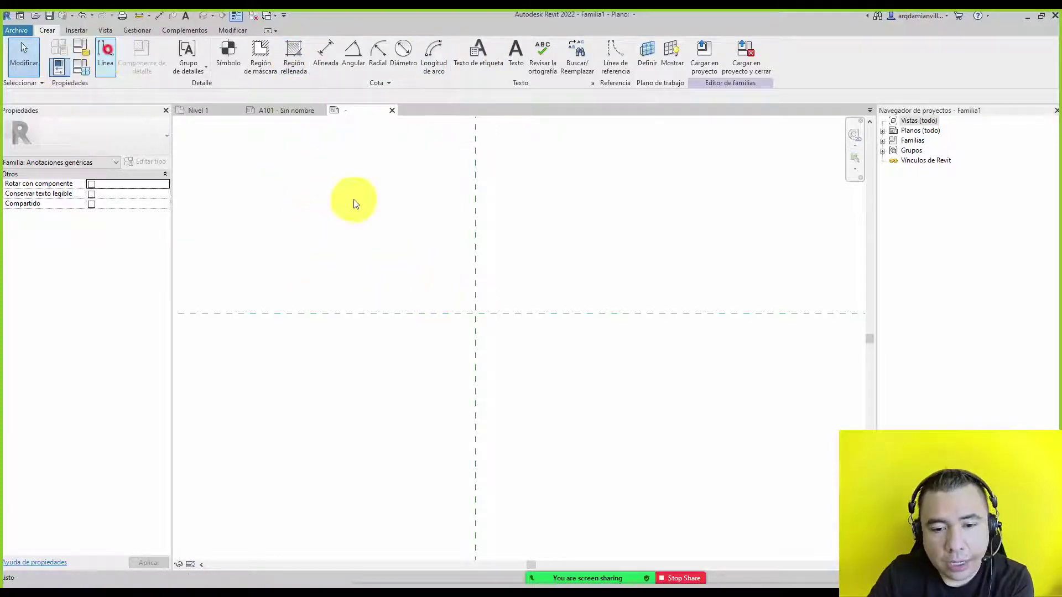
left_click(475, 250)
left_click(408, 314)
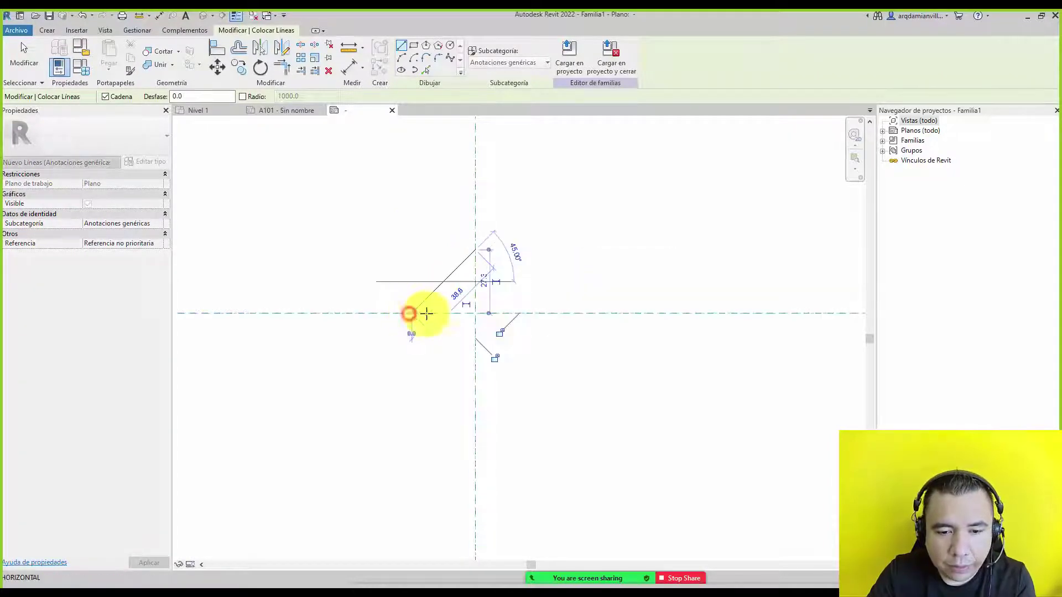
left_click(525, 314)
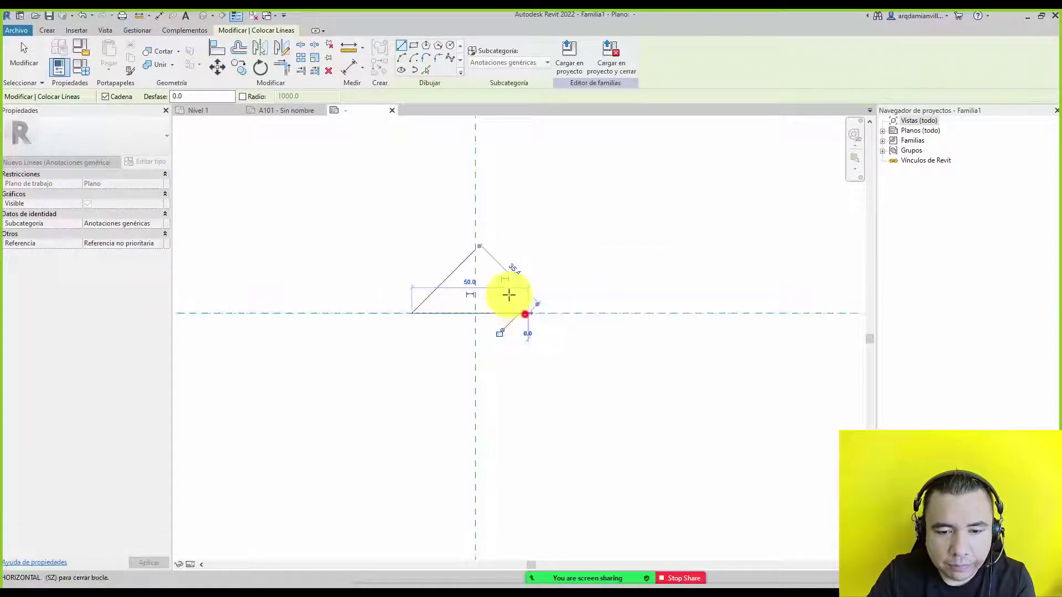
left_click(475, 250)
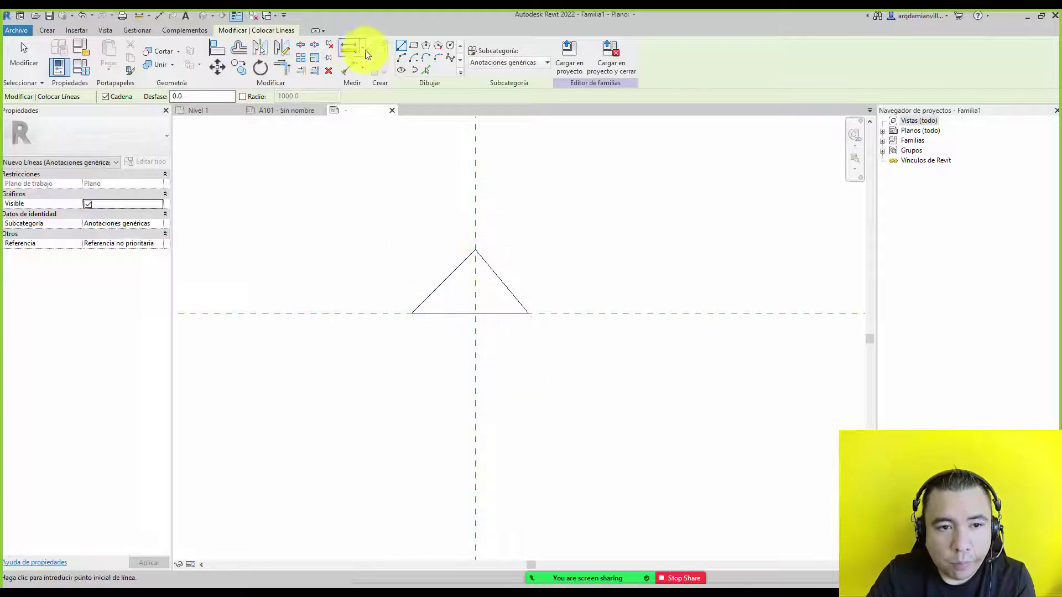
Add a circle centred at the reference-plane intersection, passing through the triangle's apex.
left_click(449, 45)
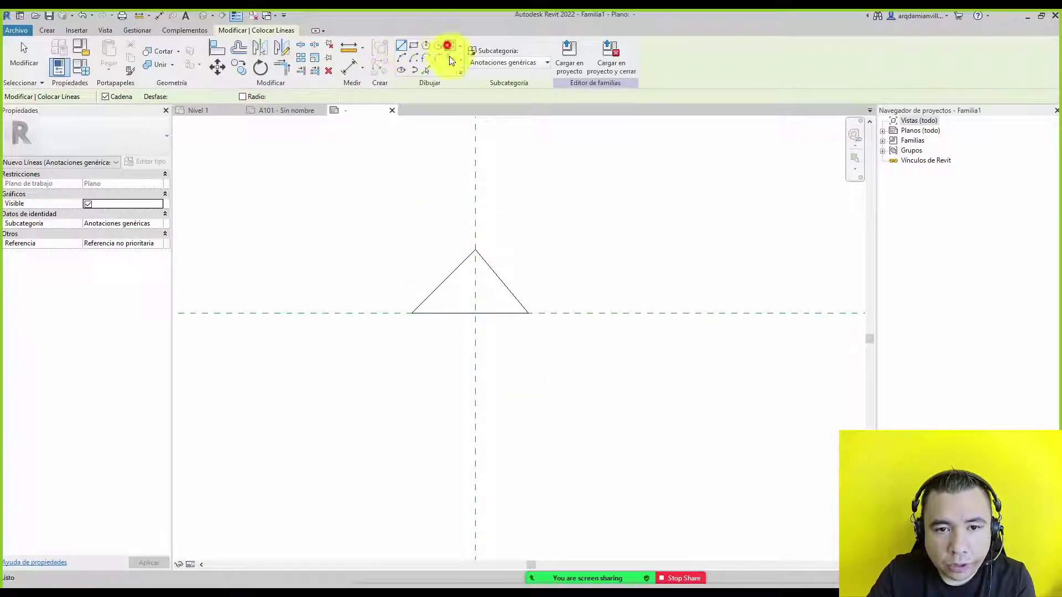
left_click(475, 313)
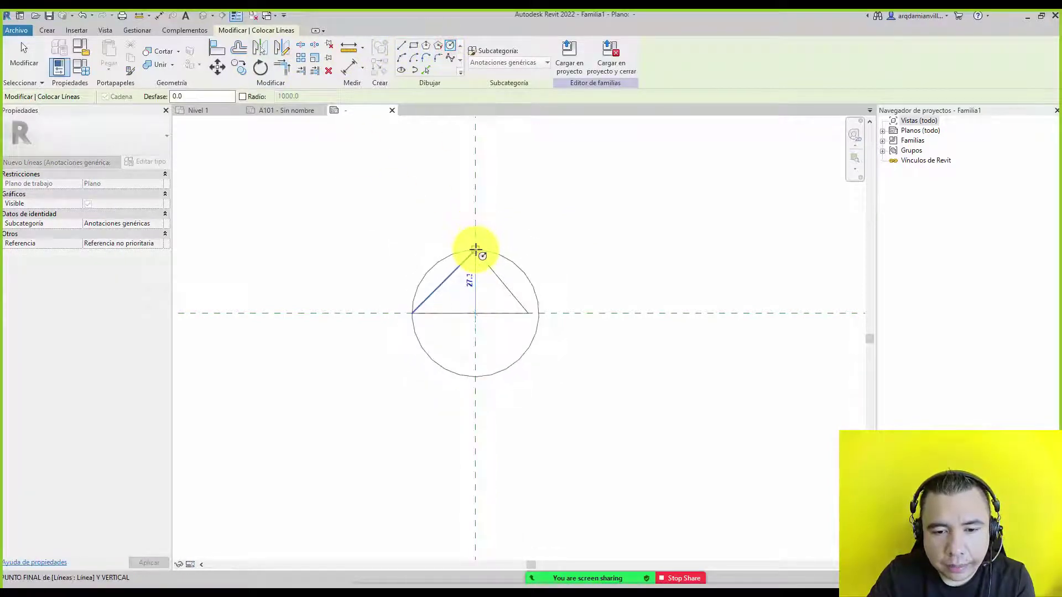
left_click(475, 249)
key("Escape")
key("Escape")
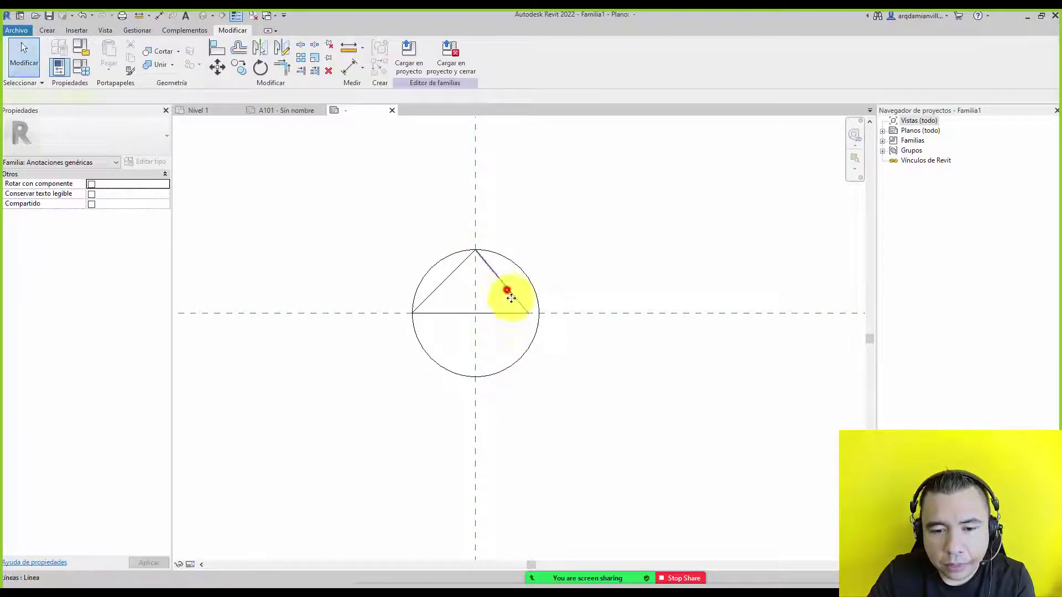
Extend the triangle's right side so its lower end meets the base corner.
left_click(517, 313)
scroll(526, 312, "up", 2)
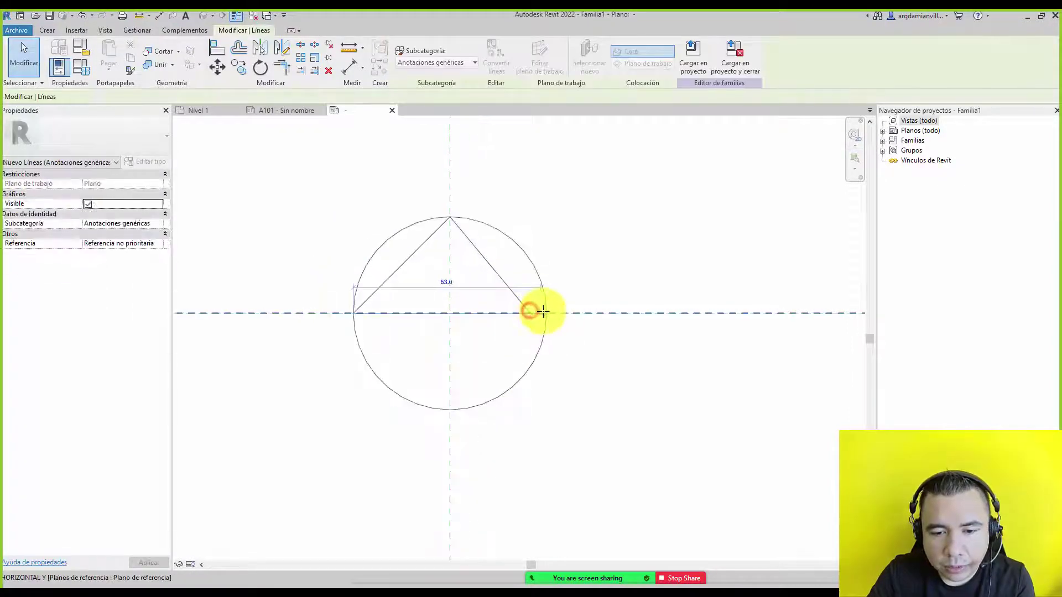
left_click_drag(530, 313, 542, 313)
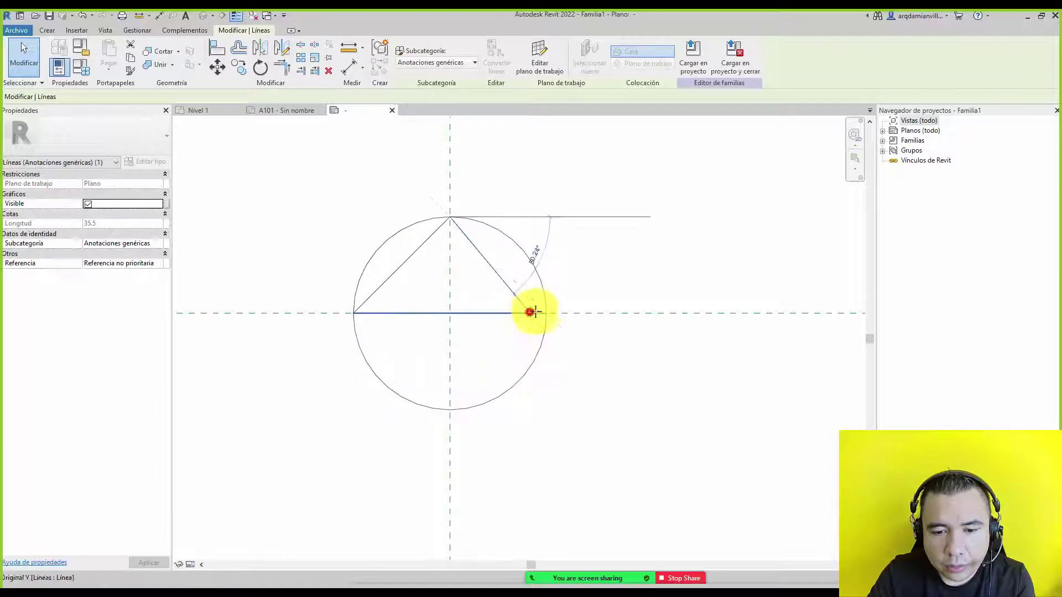
key("Escape")
scroll(502, 279, "down", 2)
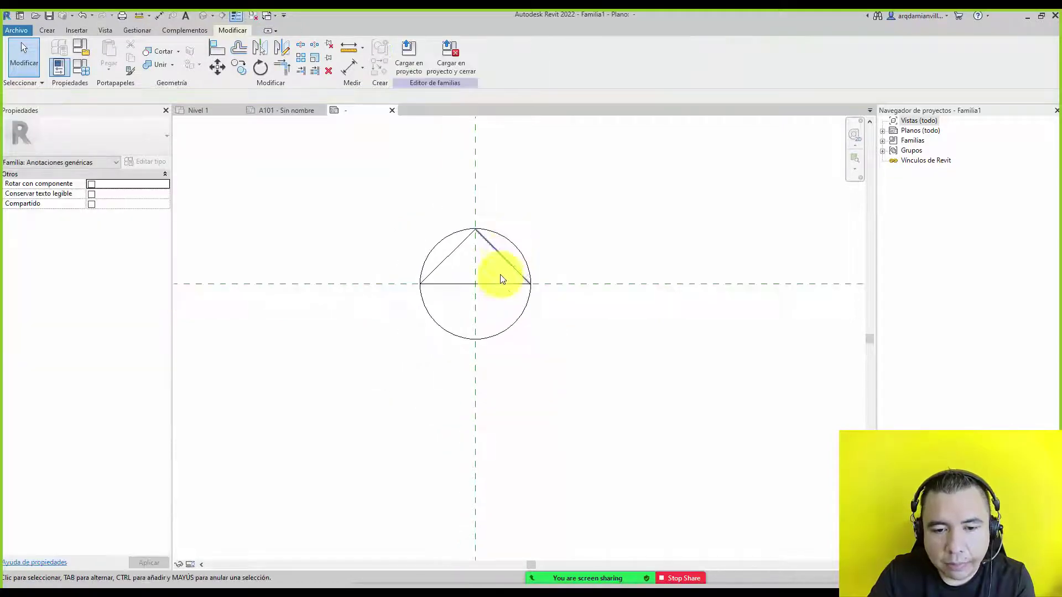
scroll(491, 266, "up", 2)
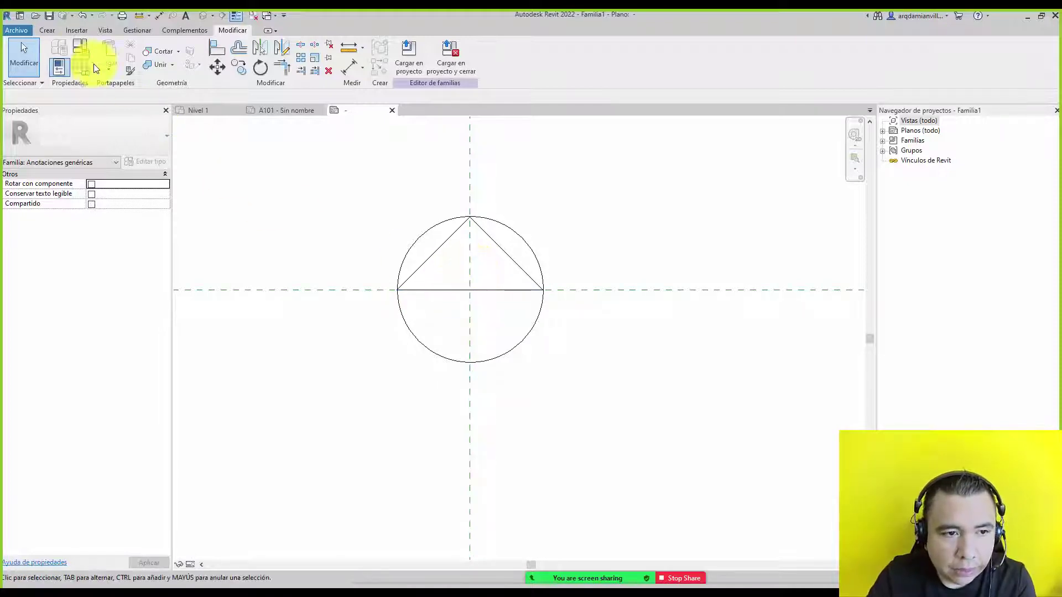
Check the circle's Subcategoría options without changing them, leaving it on generic annotations.
left_click(44, 31)
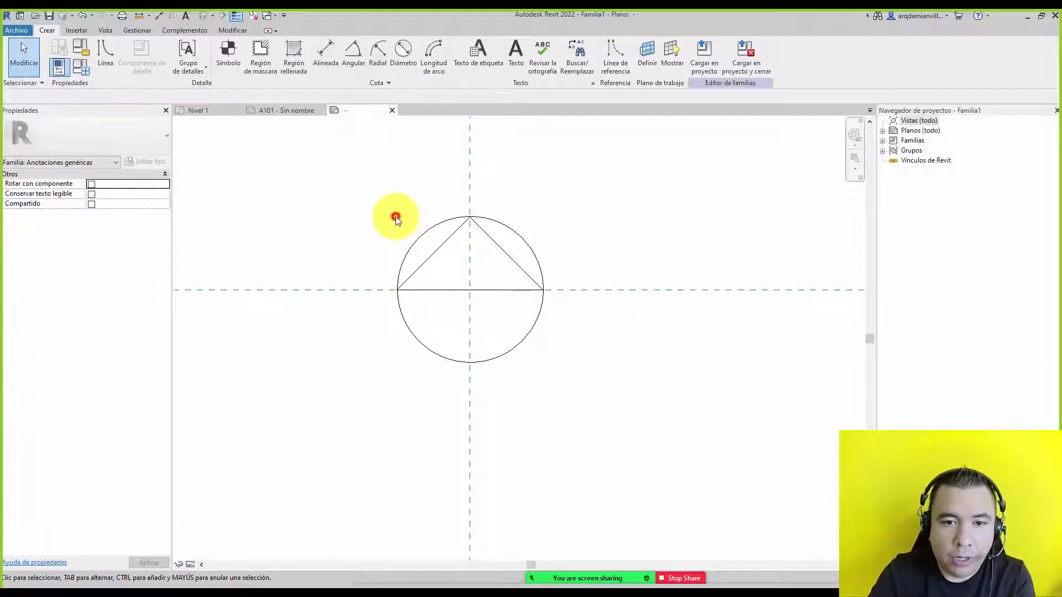
left_click(426, 234)
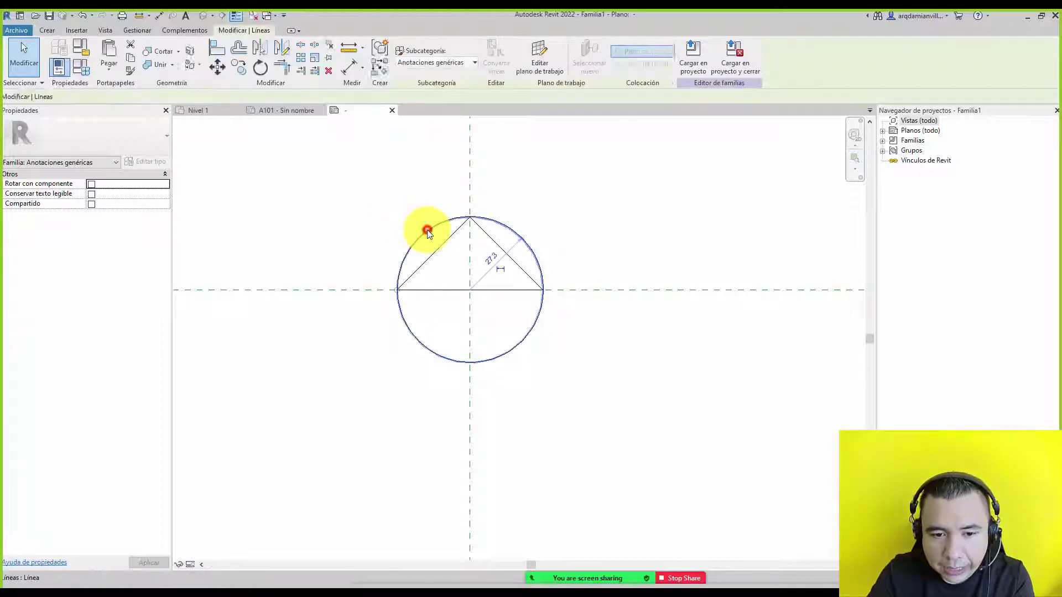
left_click(444, 64)
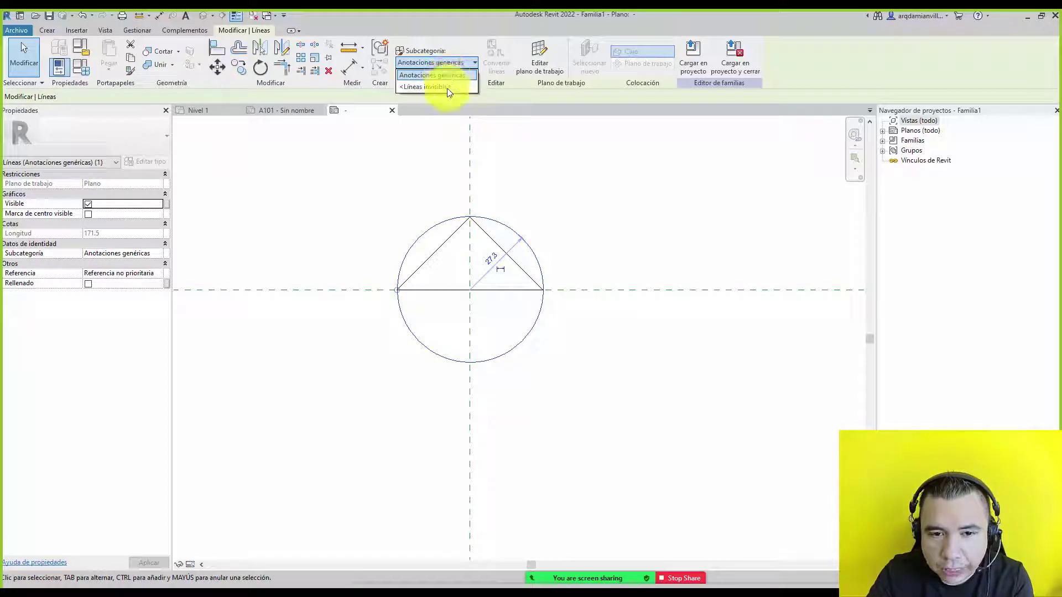
left_click(429, 186)
left_click(422, 216)
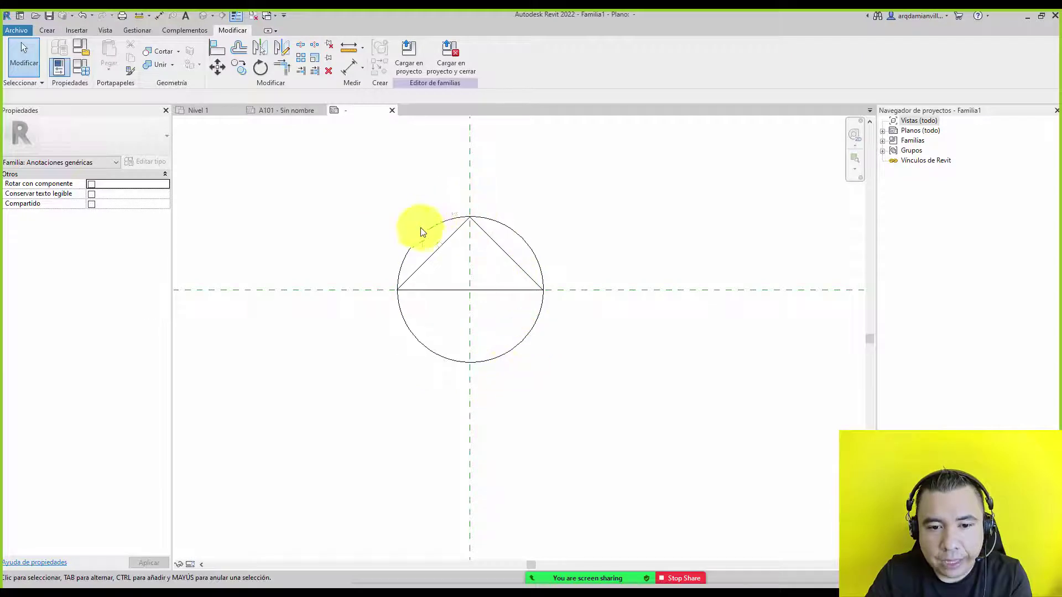
left_click(127, 31)
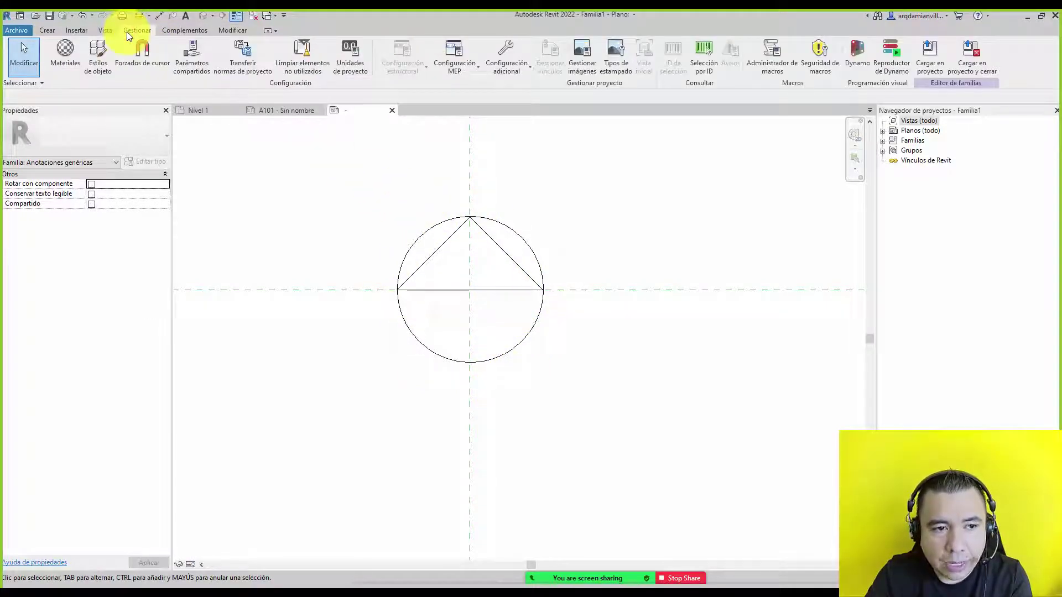
Create a new annotation subcategory named LINEAS DE SIMBOLO DE NORTE in Object Styles.
left_click(102, 71)
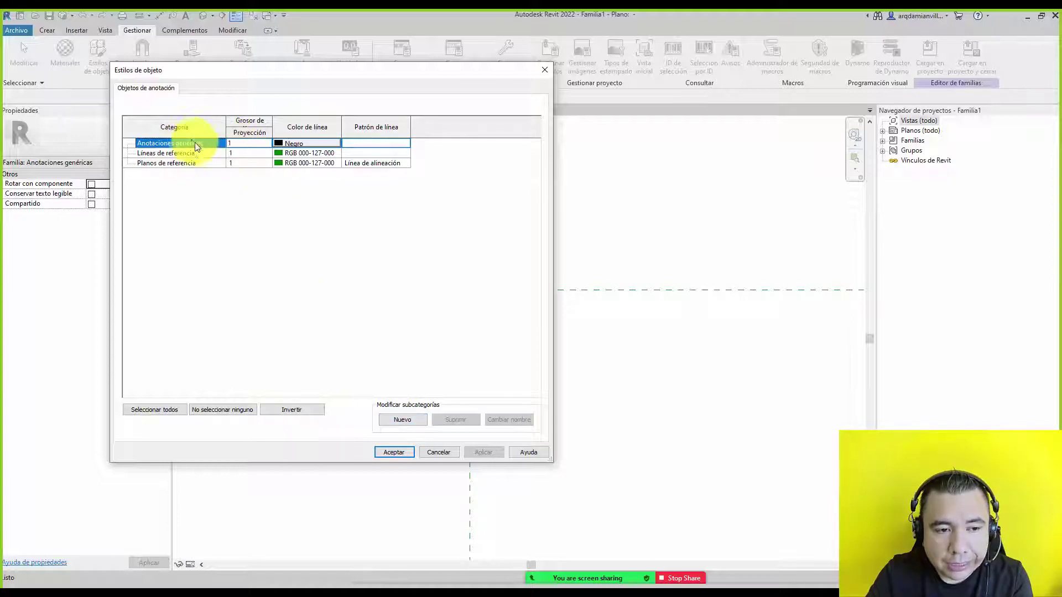
left_click(402, 420)
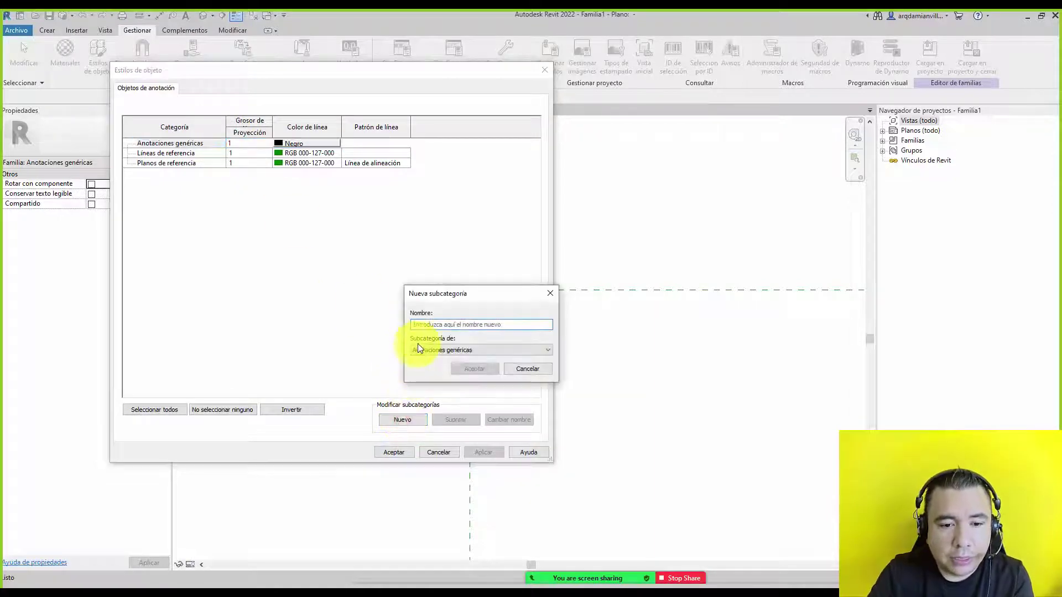
type("LINEAS DE SIMBOLO DE NORTE")
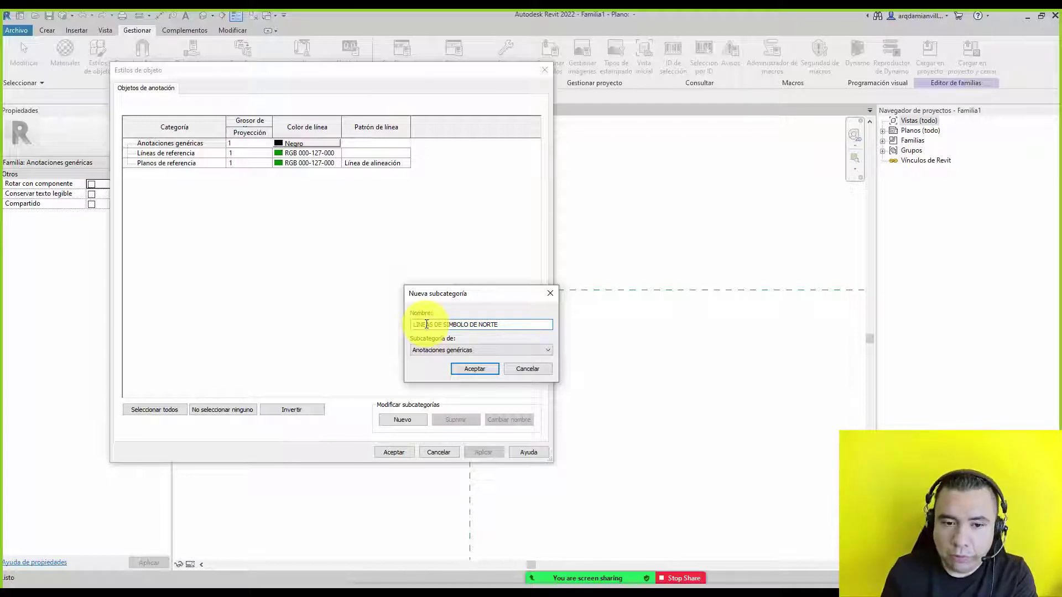
left_click(473, 369)
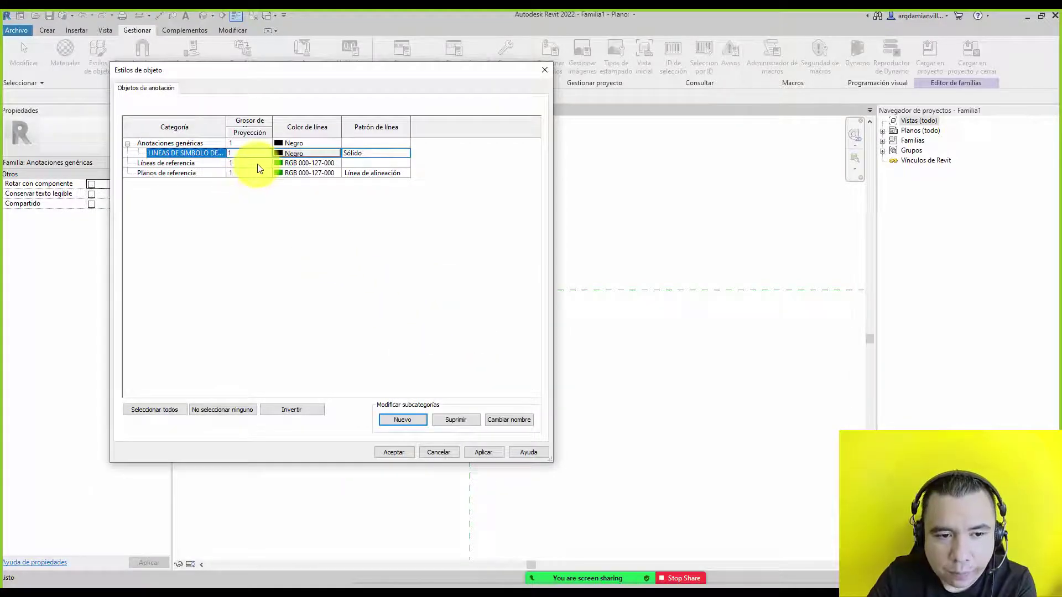
Give the subcategory a pink RGB 255-000-128 line colour and apply the object styles.
left_click(293, 153)
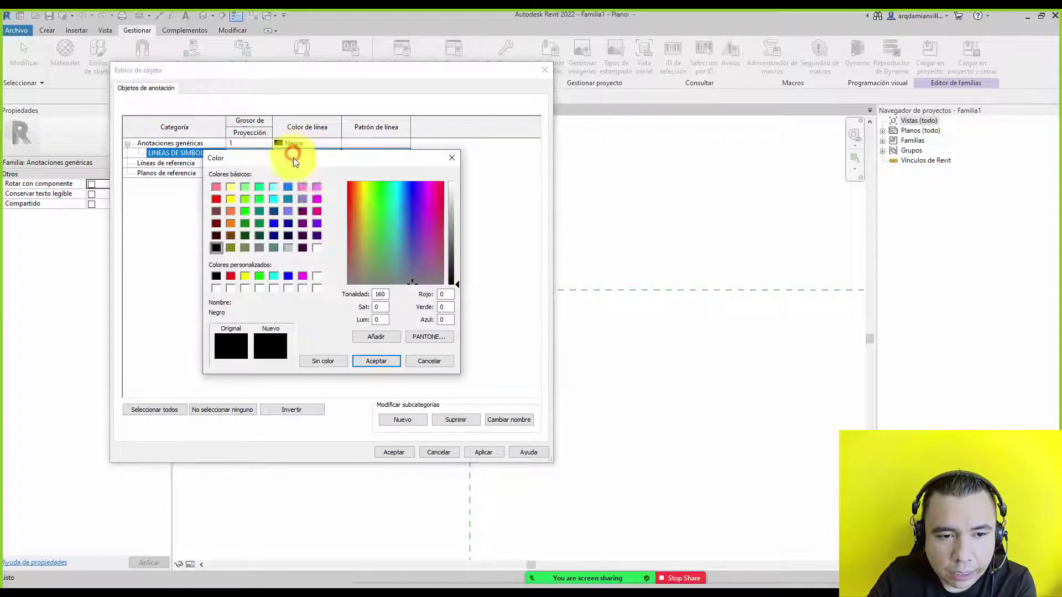
left_click(315, 212)
left_click(377, 364)
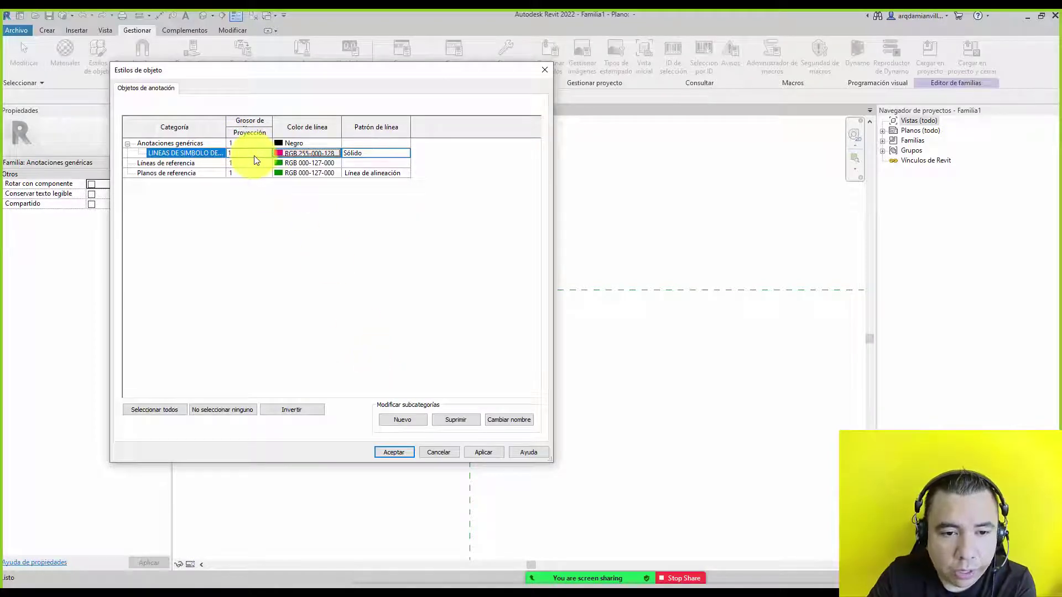
left_click(402, 453)
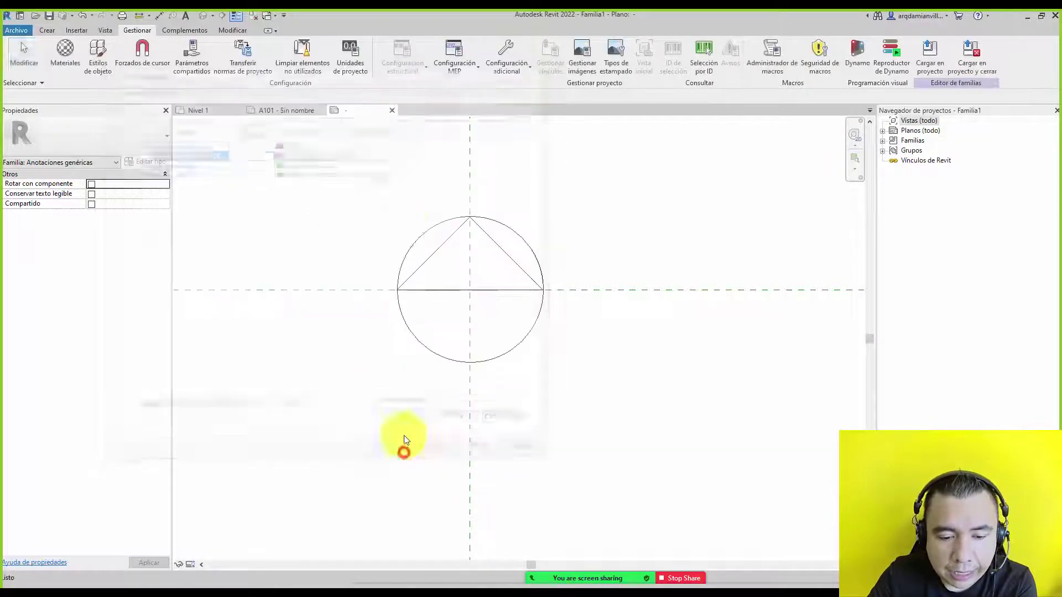
left_click(497, 51)
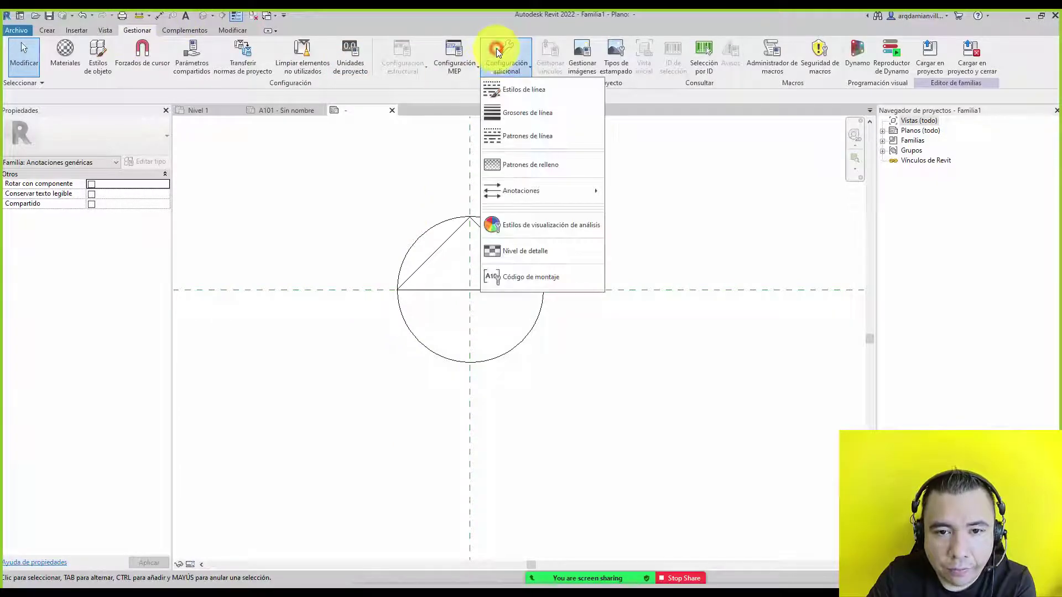
left_click(526, 112)
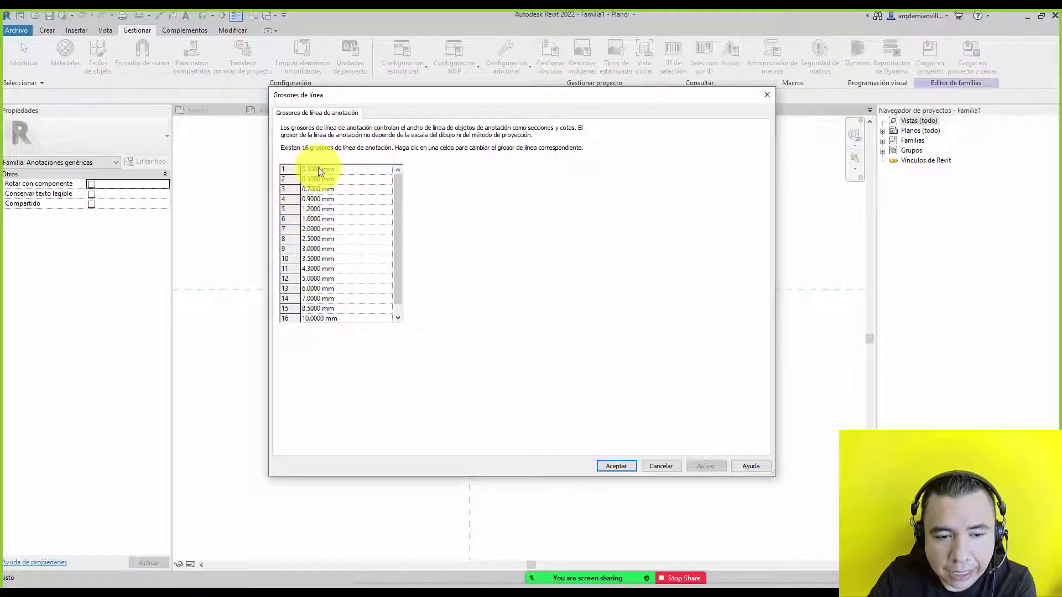
left_click(658, 467)
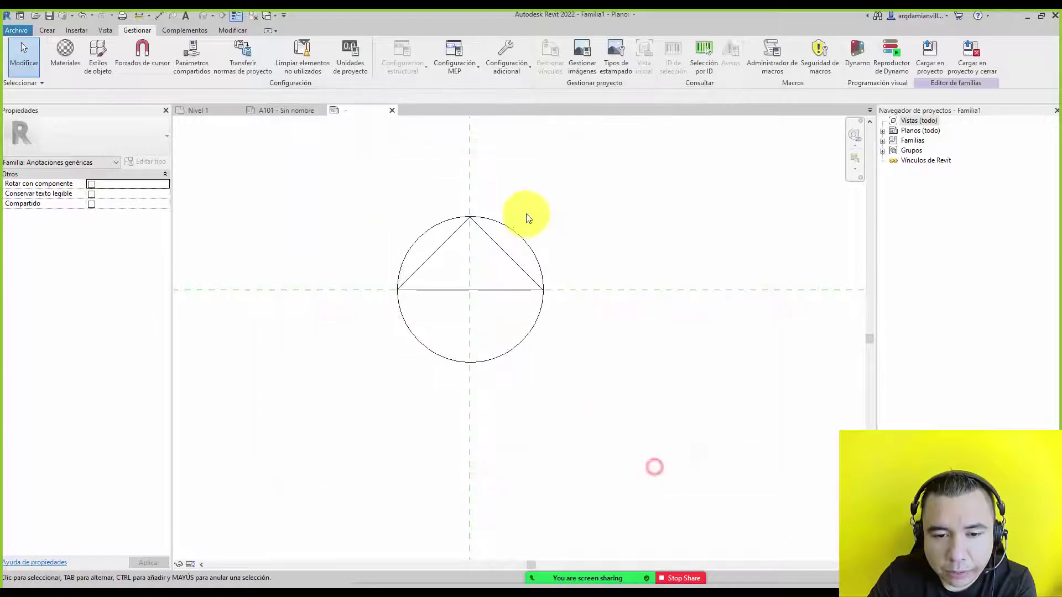
Move the circle onto the LINEAS DE SIMBOLO DE NORTE subcategory.
left_click(516, 233)
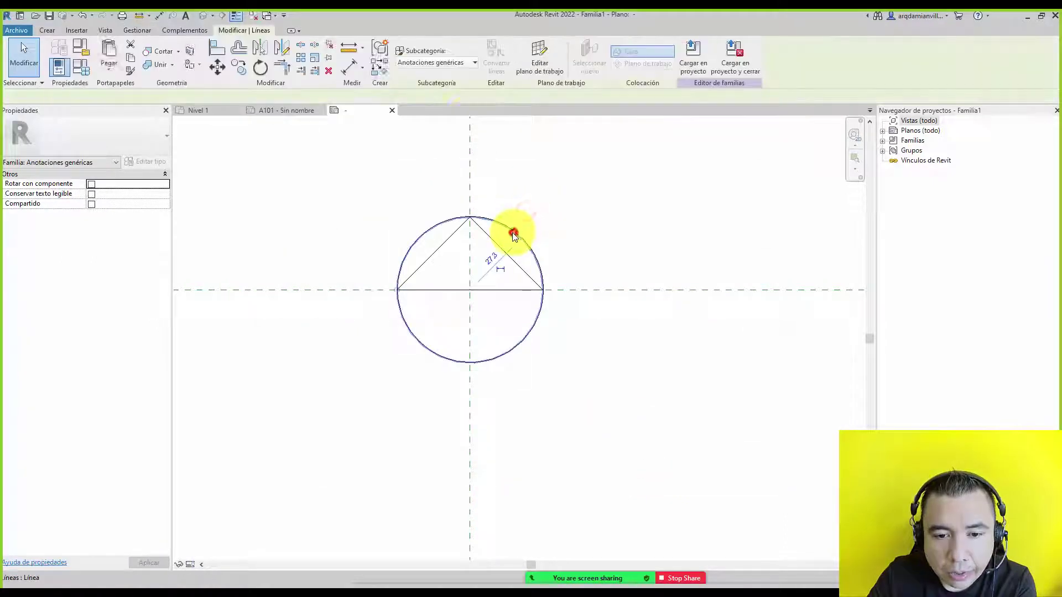
left_click(464, 67)
left_click(463, 98)
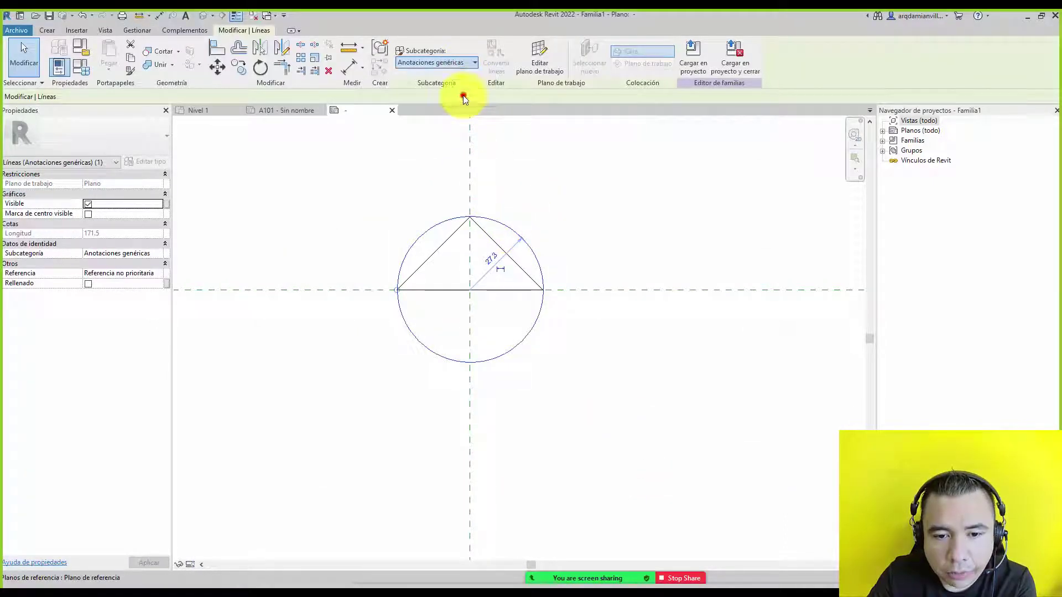
left_click(545, 213)
Move the three triangle lines onto LINEAS DE SIMBOLO DE NORTE as well.
left_click(509, 256)
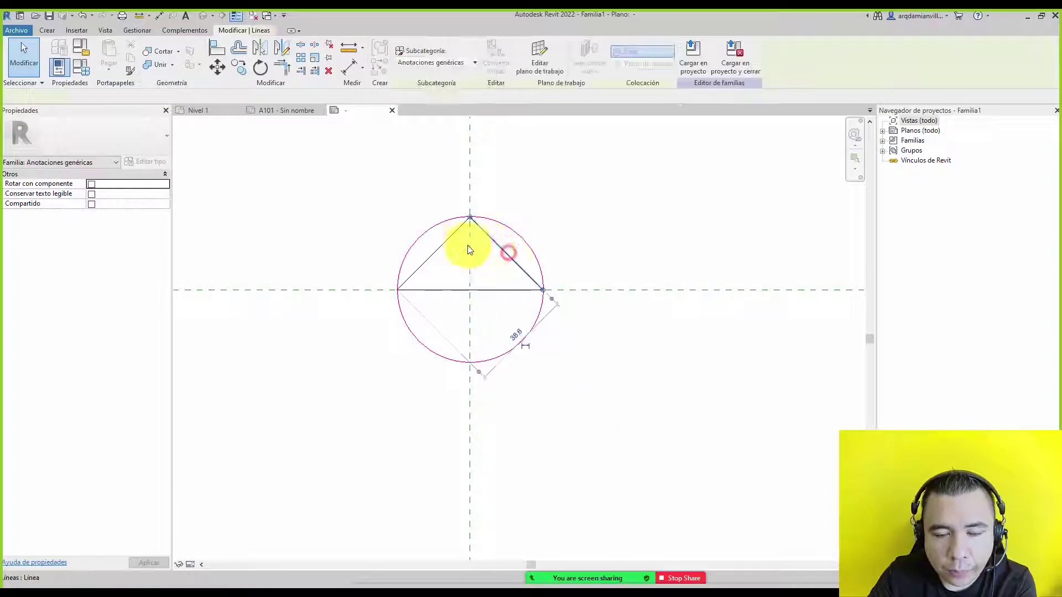
left_click(453, 290, "ctrl")
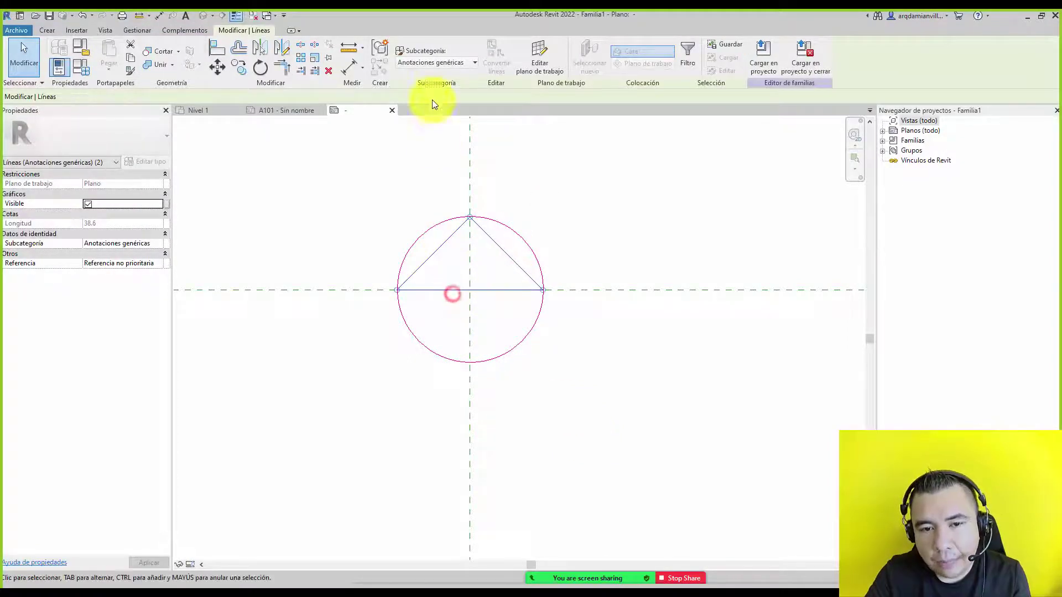
left_click(443, 63)
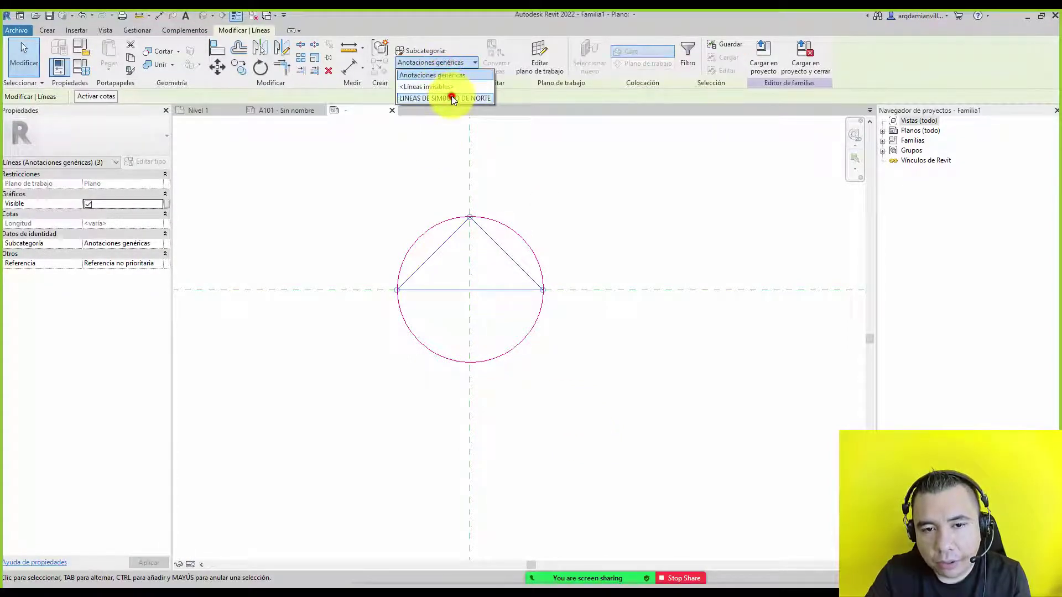
left_click(452, 98)
left_click(578, 220)
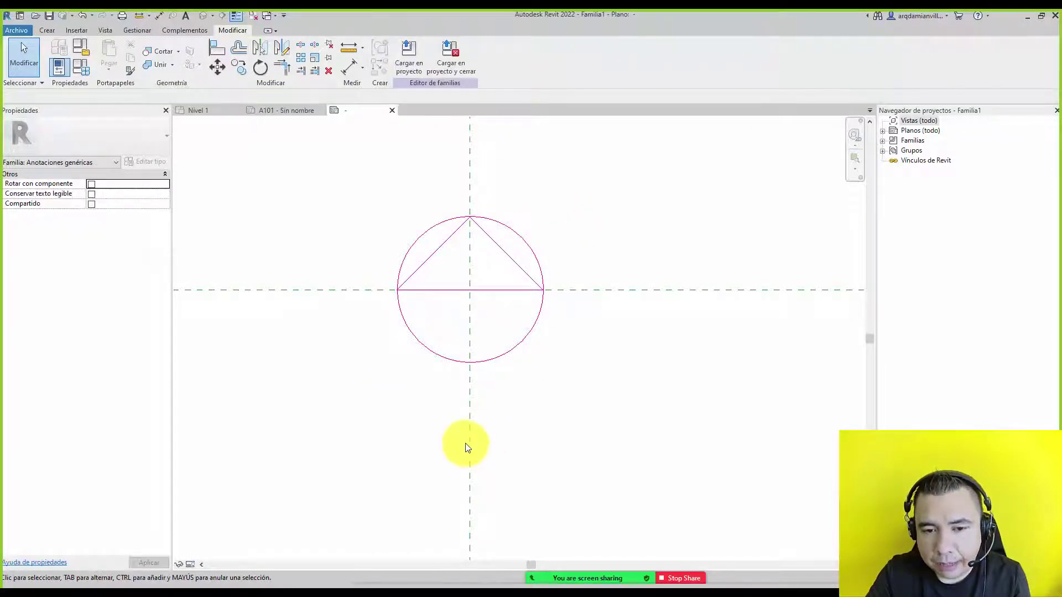
scroll(459, 277, "up", 1)
middle_click_drag(462, 315, 434, 387)
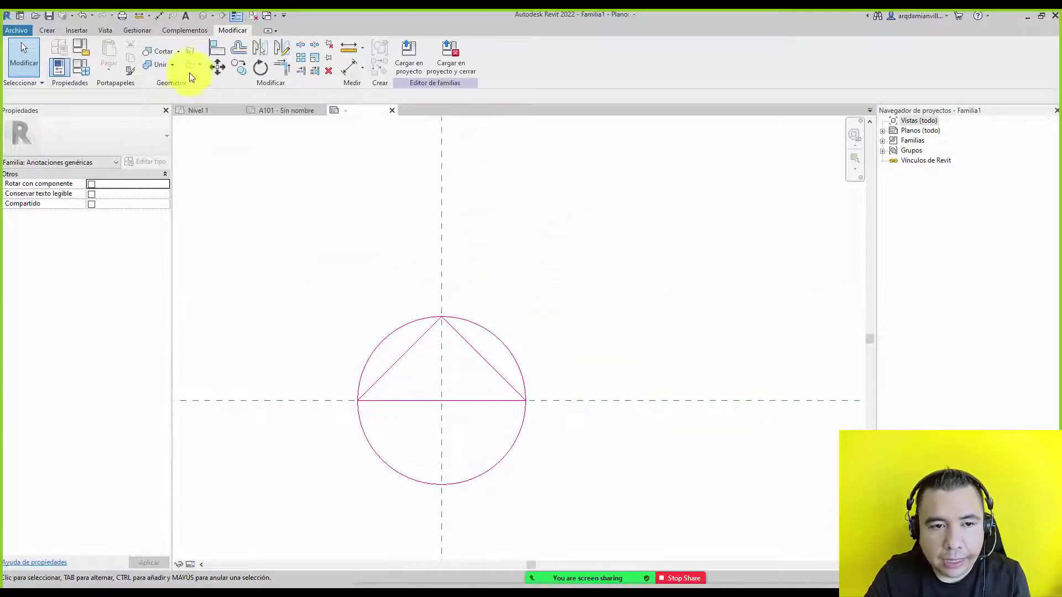
left_click(46, 30)
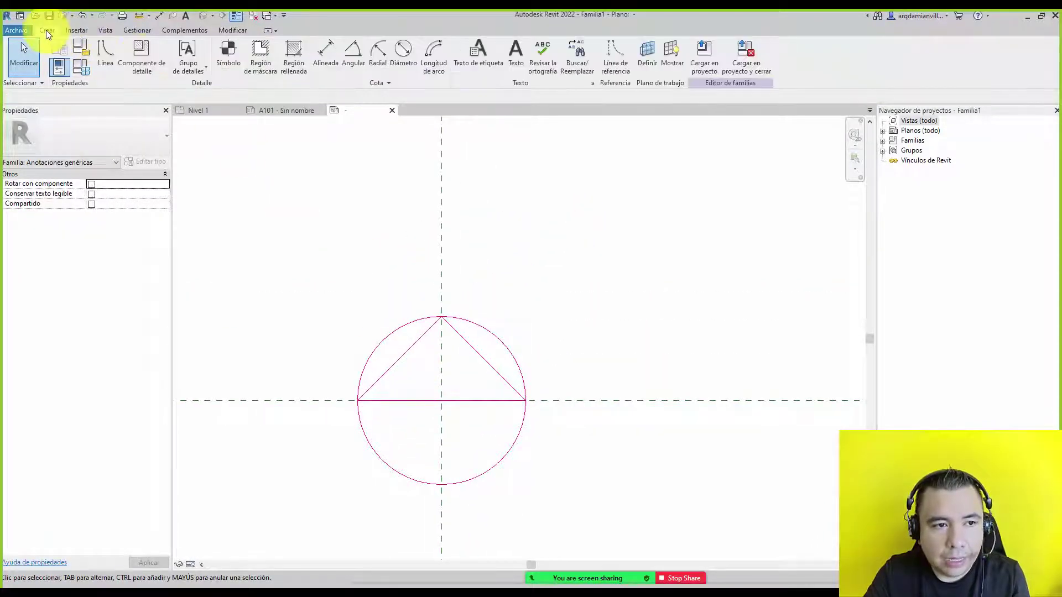
Place a NORTE text note, centred horizontally and vertically, just above the circle.
left_click(516, 51)
left_click_drag(334, 236, 573, 301)
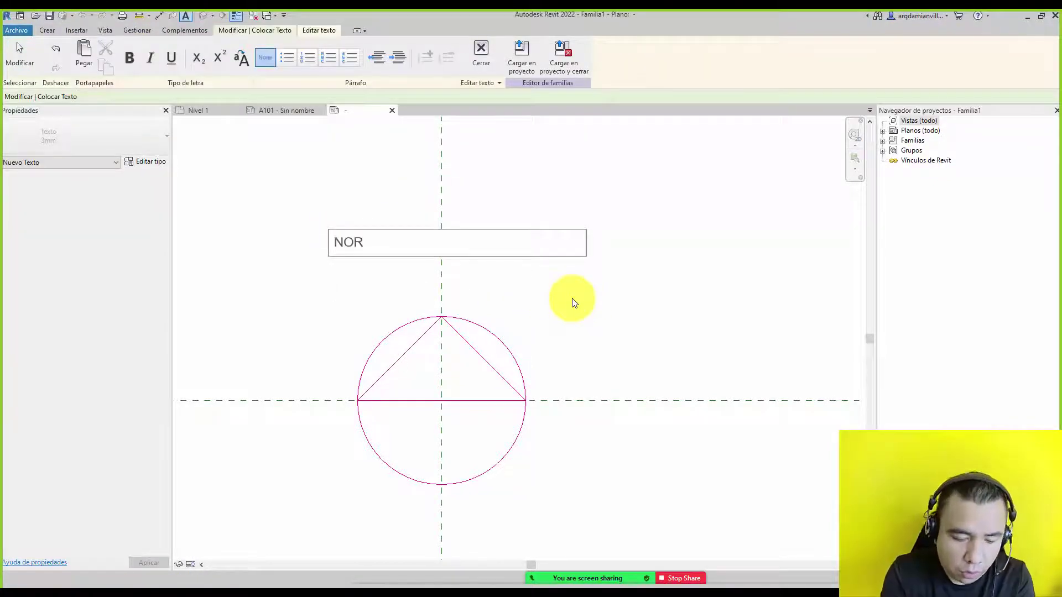
left_click(20, 55)
left_click(373, 245)
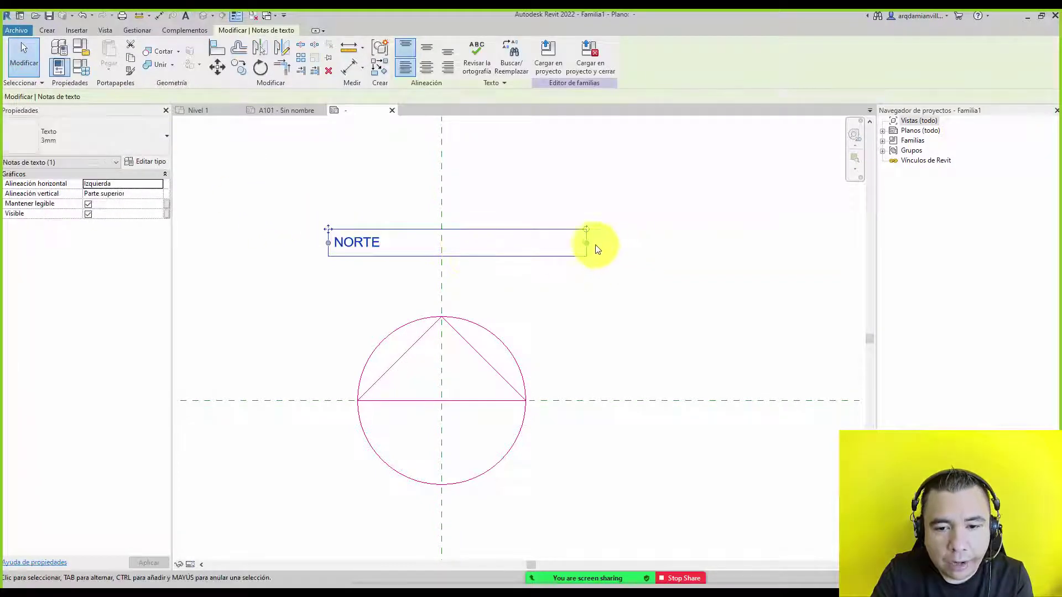
left_click_drag(492, 252, 476, 166)
left_click(427, 49)
left_click(427, 67)
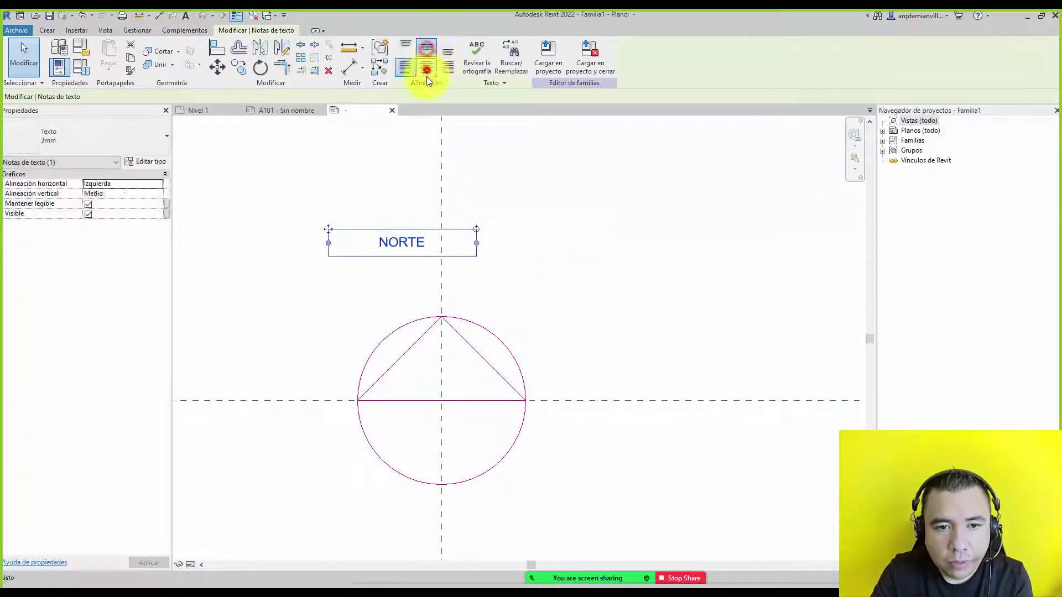
left_click_drag(328, 228, 366, 282)
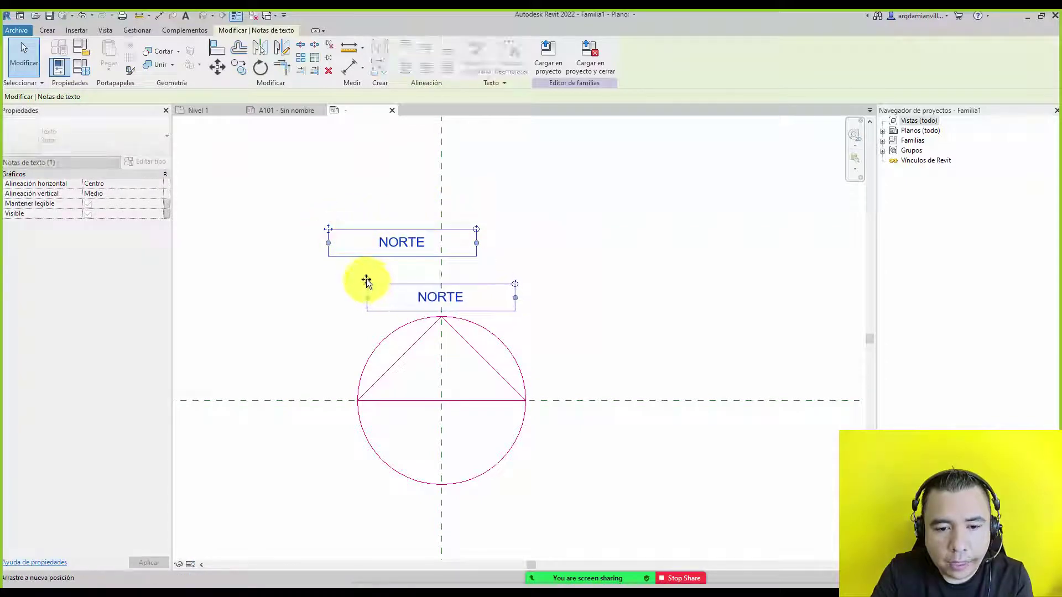
Duplicate the text type as 5MM with a 5 mm text size.
left_click(141, 162)
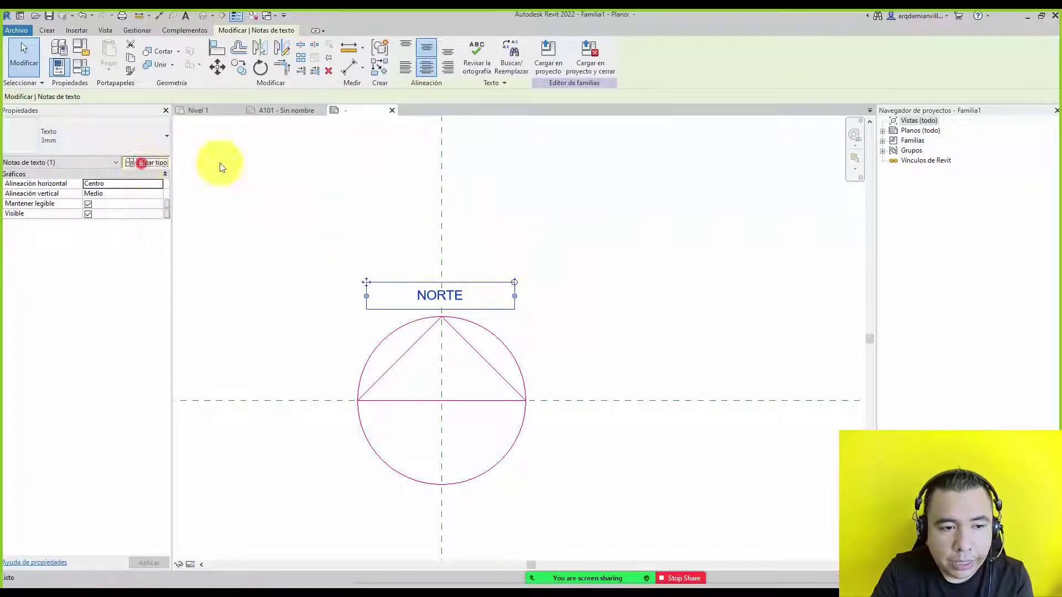
left_click(828, 87)
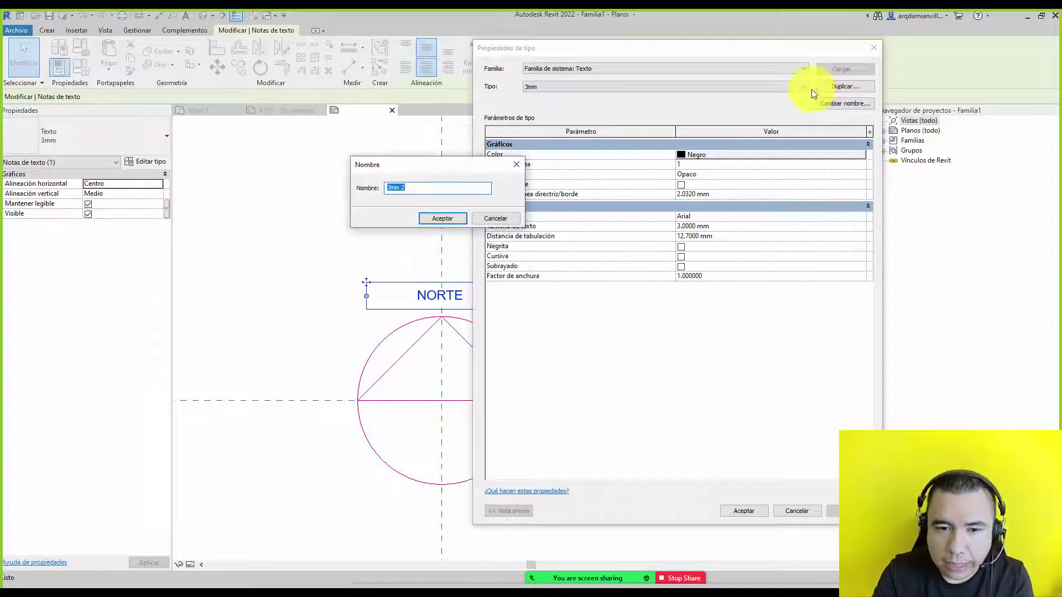
type("5MM")
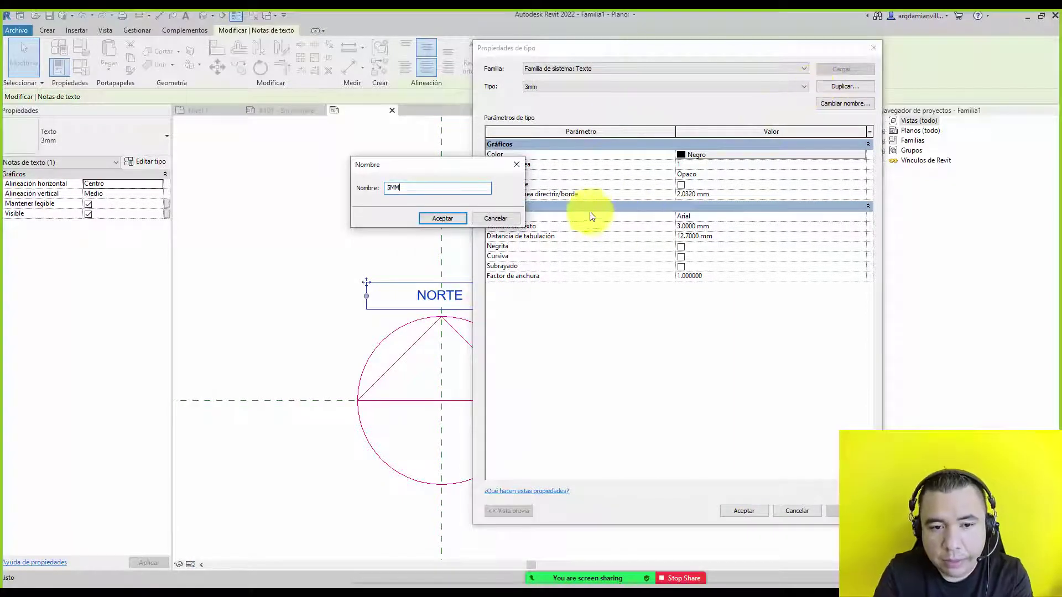
left_click(443, 218)
left_click(702, 225)
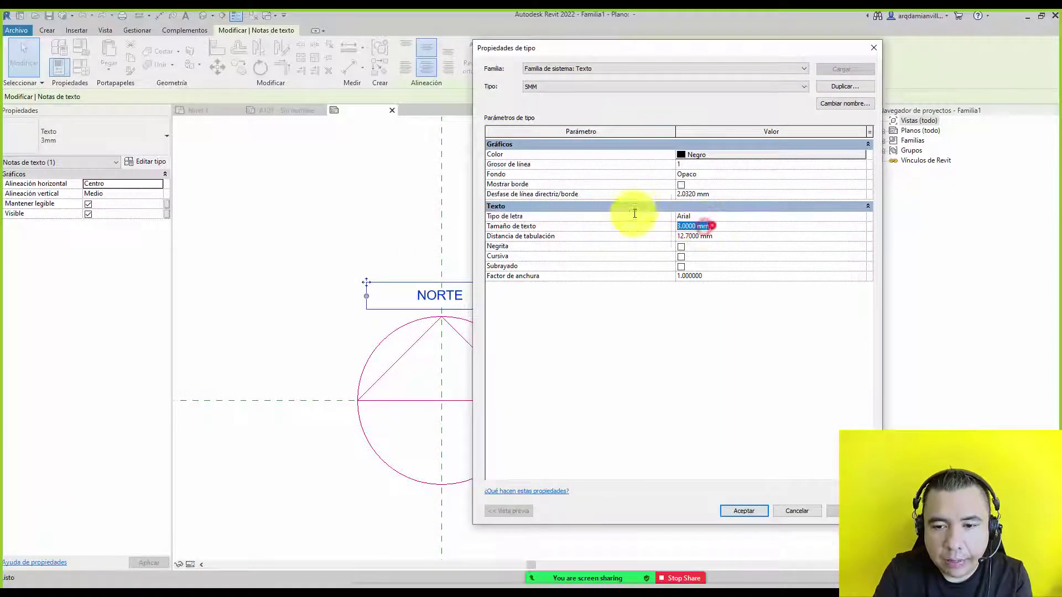
type("5")
key("Return")
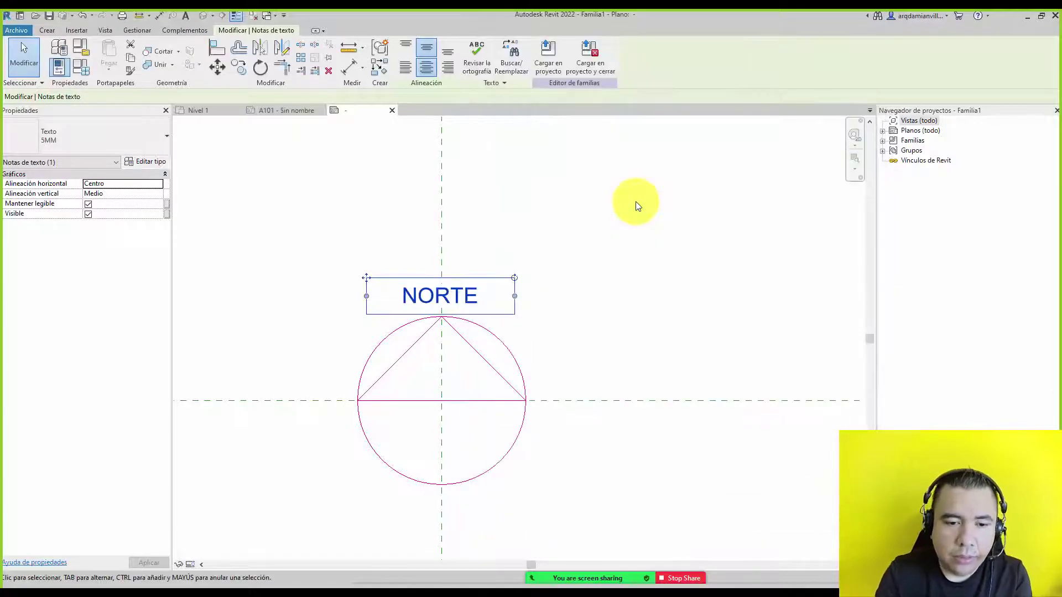
left_click(634, 201)
scroll(428, 295, "down", 2)
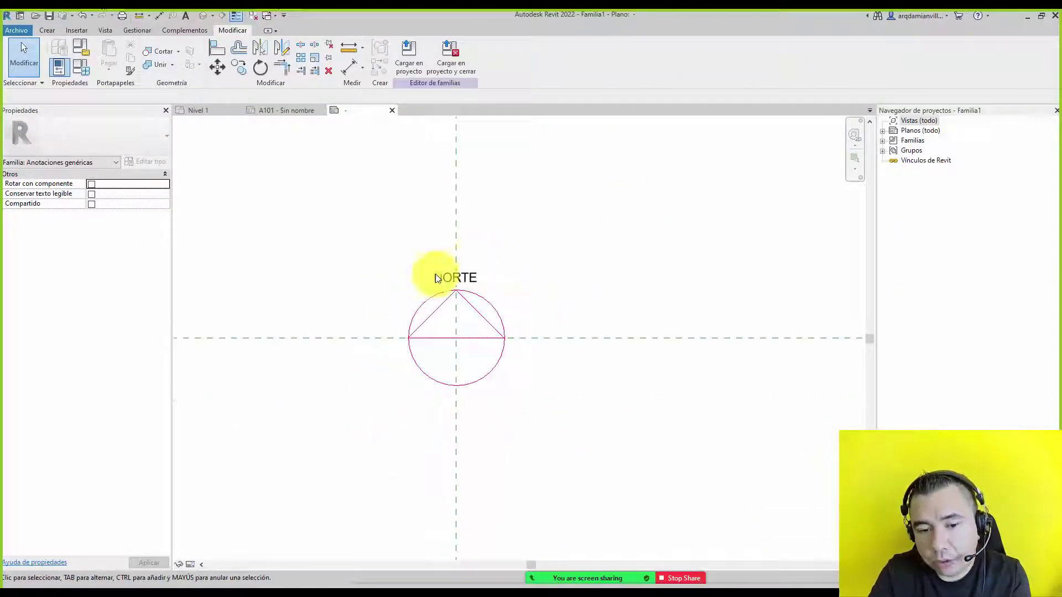
scroll(407, 321, "up", 1)
scroll(407, 321, "up", 1)
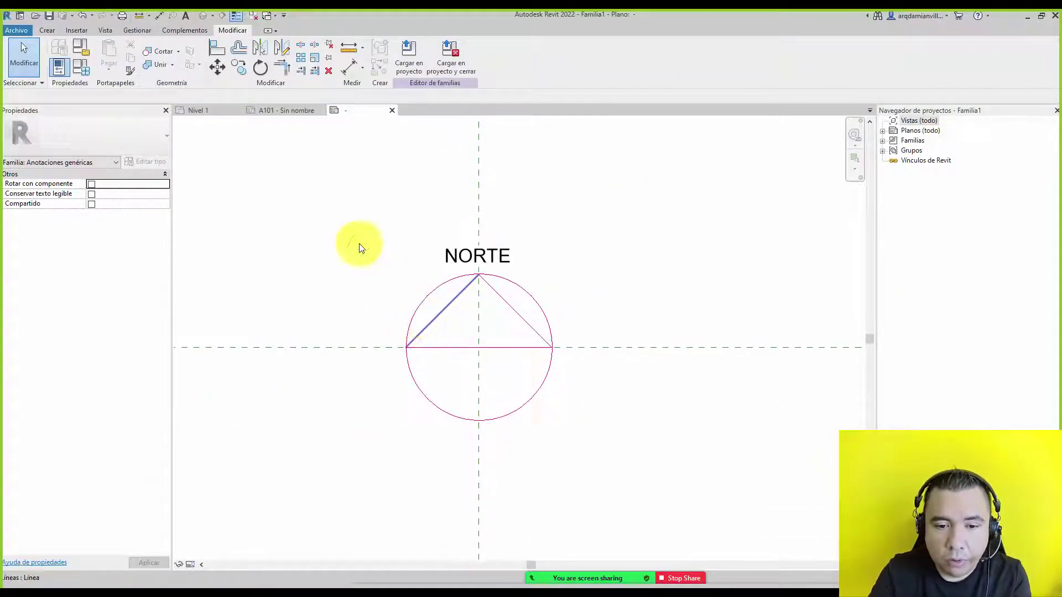
Save the family to the Desktop (Escritorio) as SIMBOLO DE NORTE 1.
left_click(22, 34)
mouse_move(41, 163)
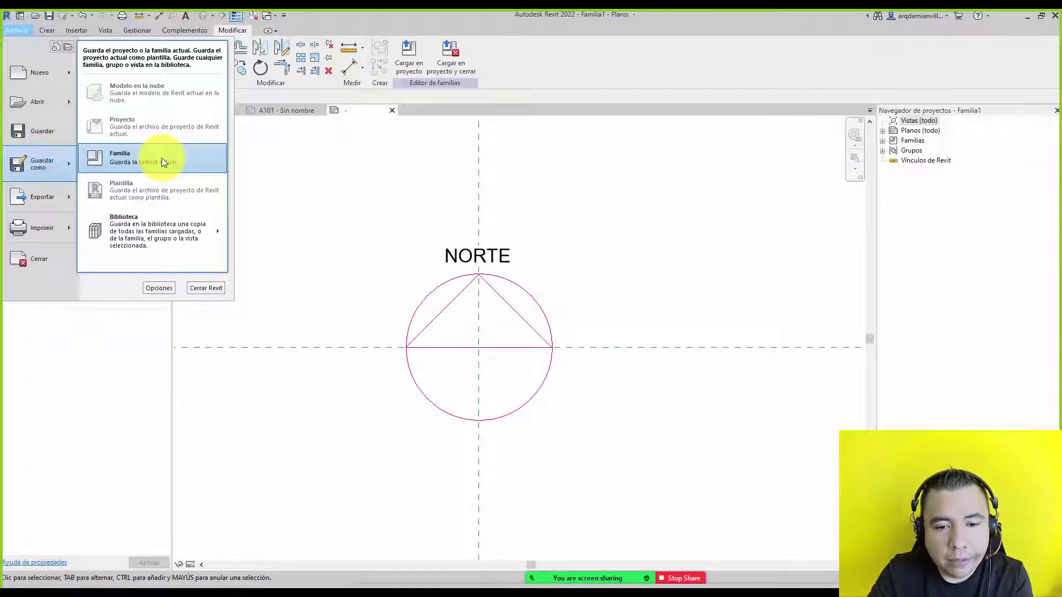
left_click(162, 161)
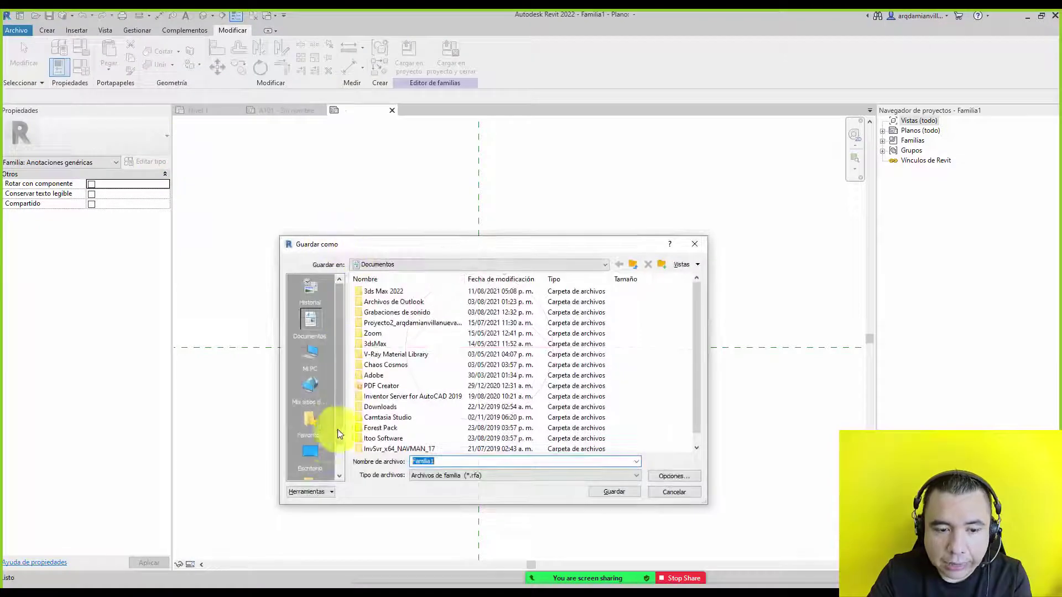
left_click(314, 454)
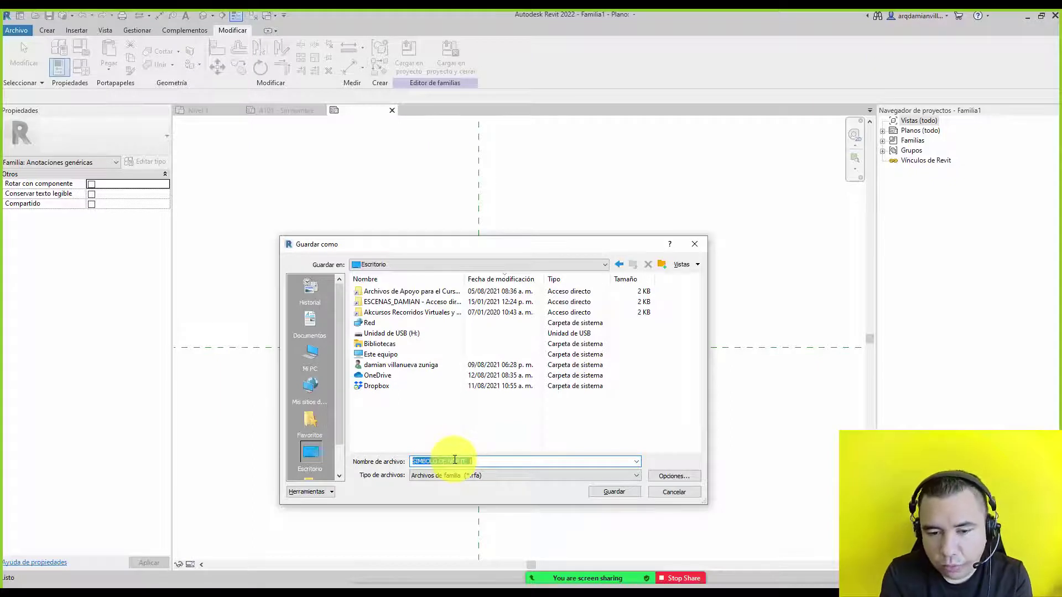
key("Return")
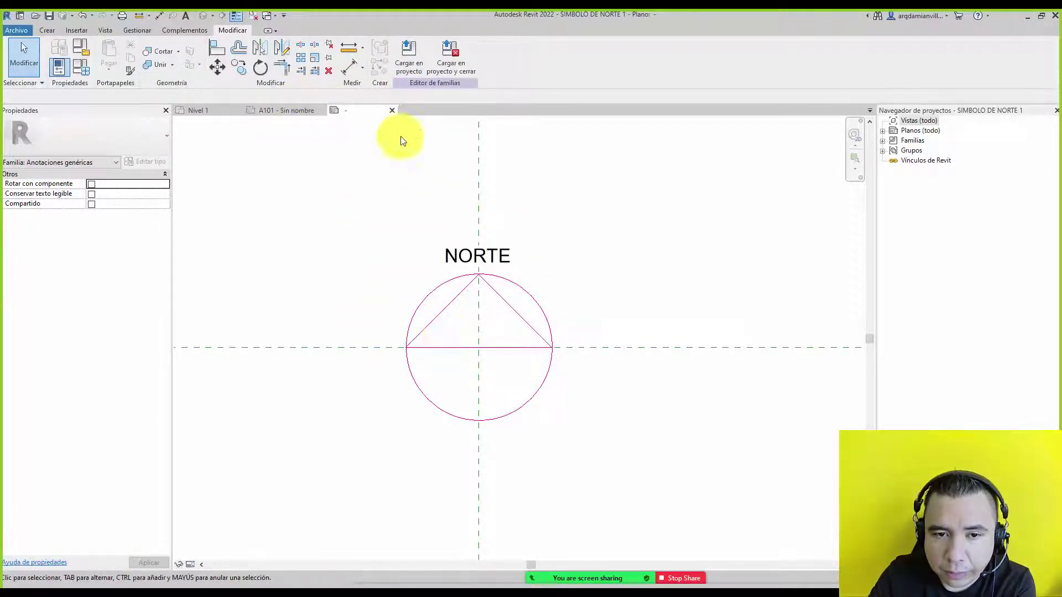
Load SIMBOLO DE NORTE 1 into the project and place it on sheet A101 beside the title block.
left_click(453, 64)
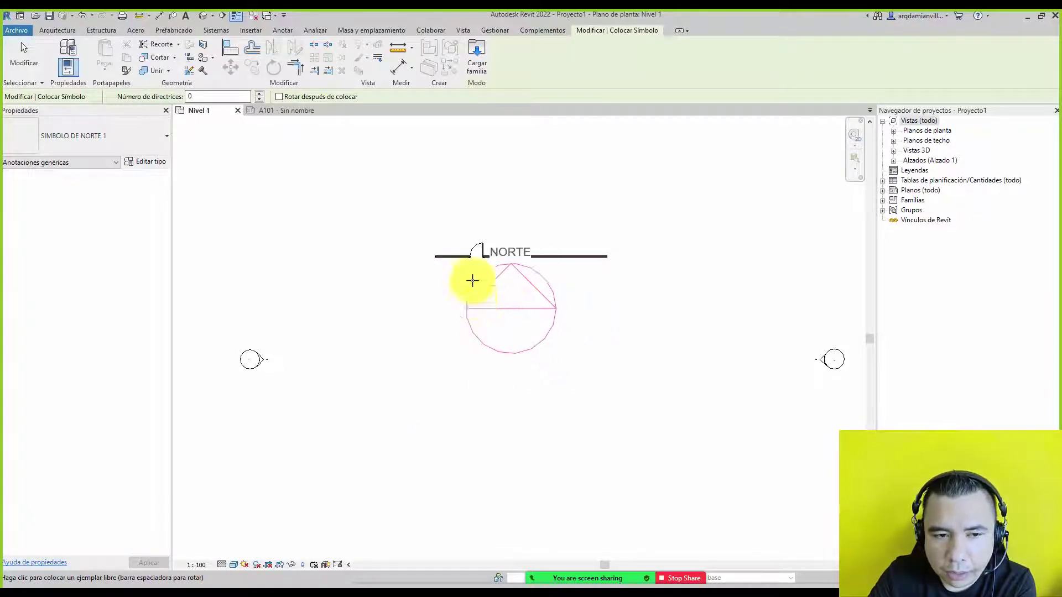
left_click(287, 110)
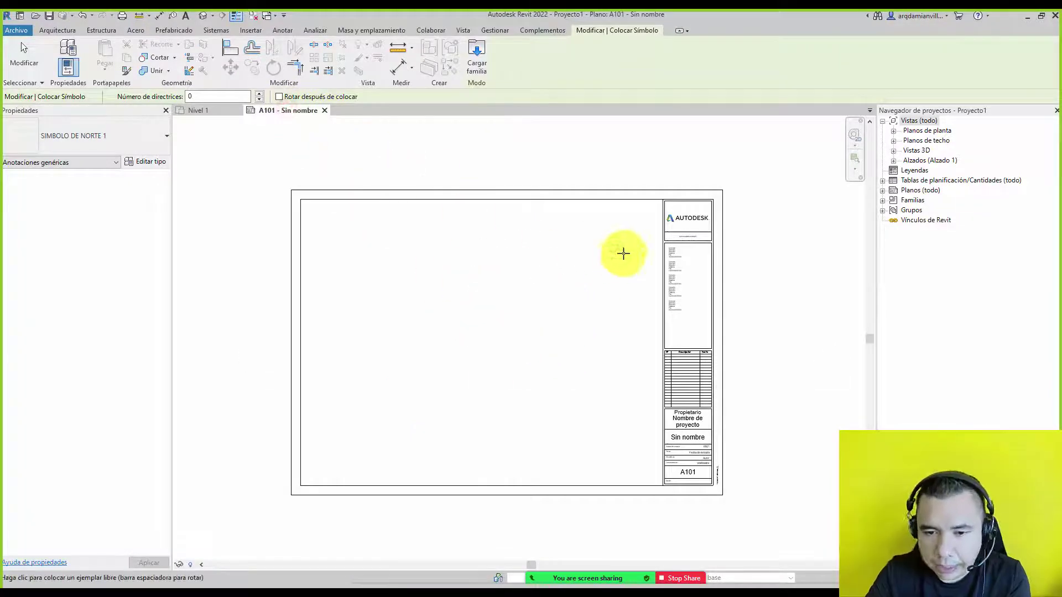
left_click(640, 218)
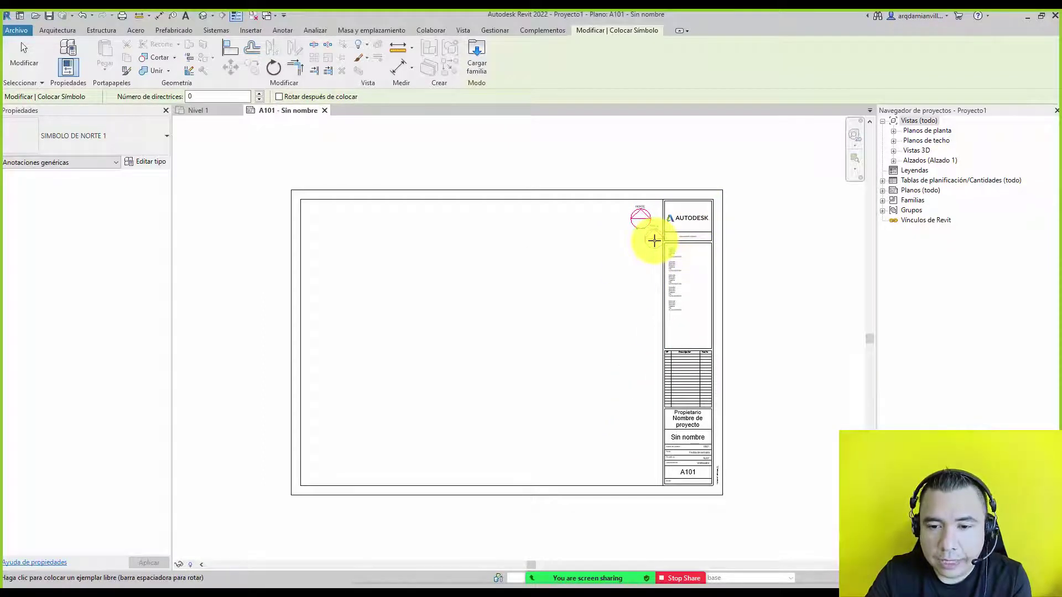
key("Escape")
key("Escape")
scroll(644, 218, "up", 2)
scroll(553, 199, "up", 3)
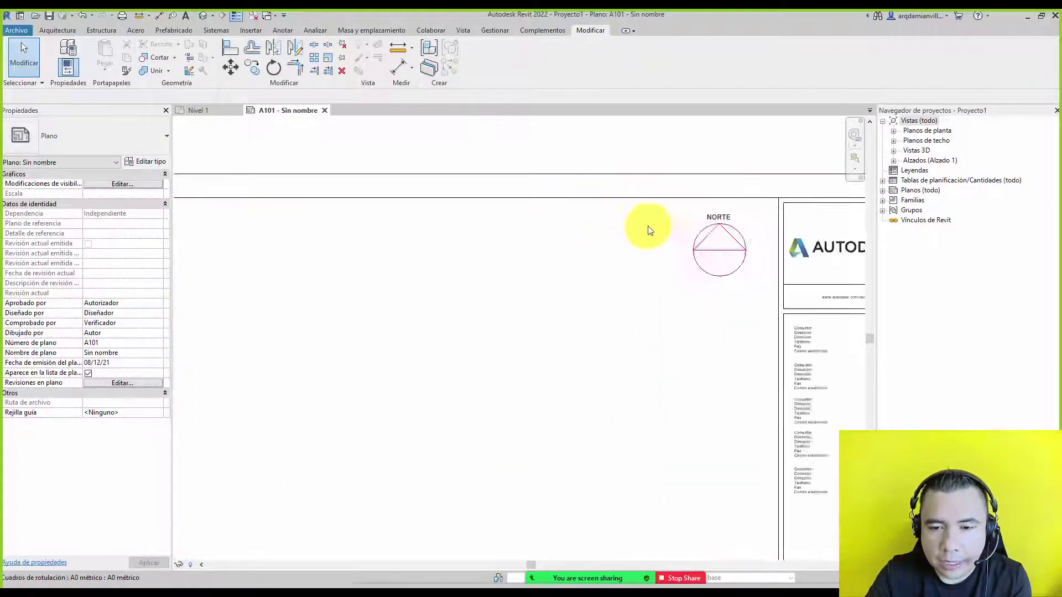
scroll(713, 246, "up", 2)
scroll(775, 266, "up", 1)
middle_click_drag(754, 275, 687, 296)
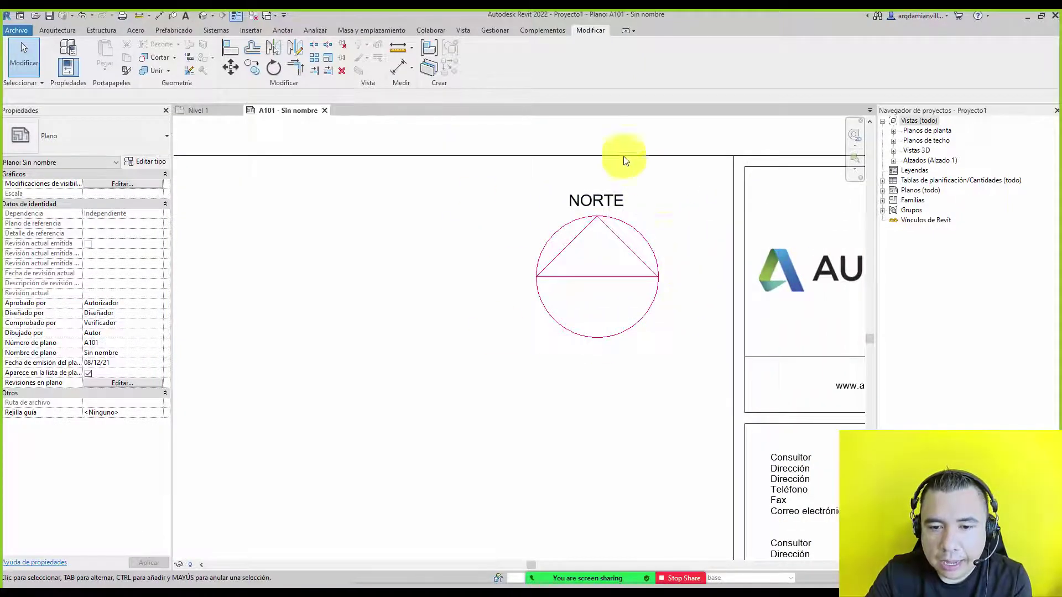
left_click(599, 224)
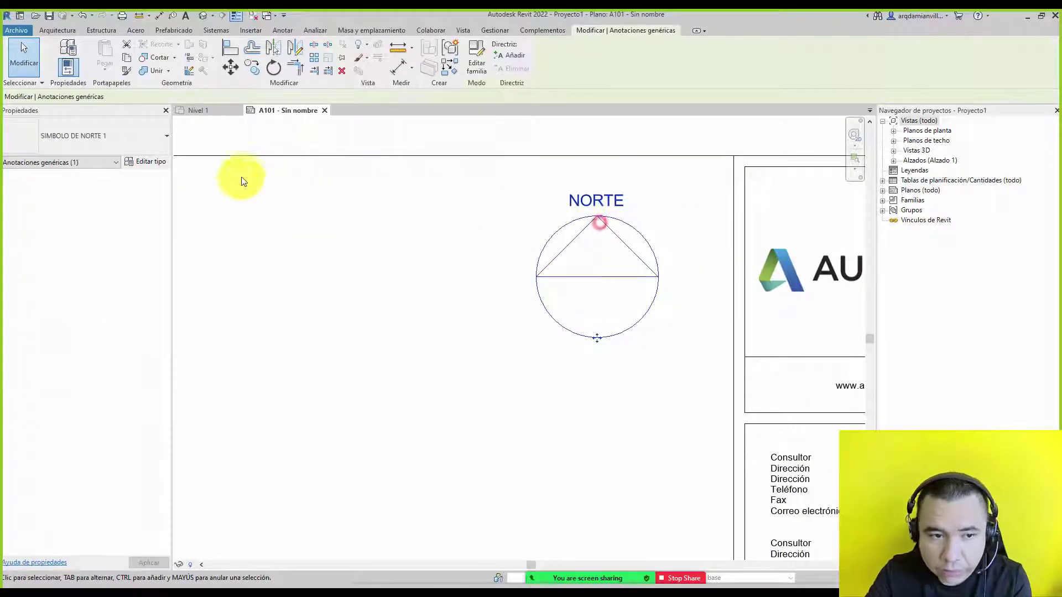
left_click(135, 145)
left_click(109, 190)
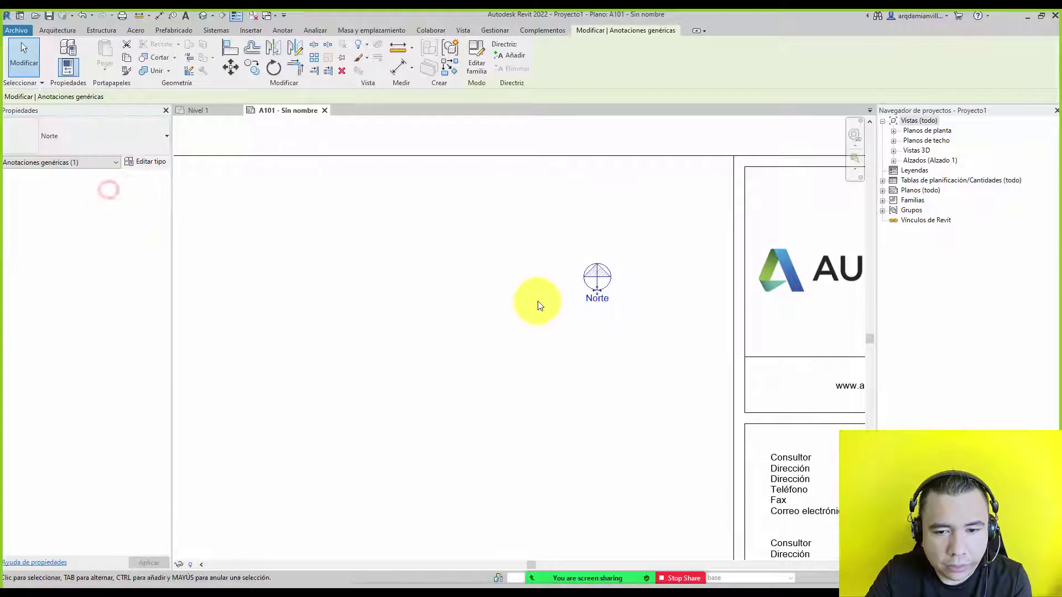
left_click(133, 139)
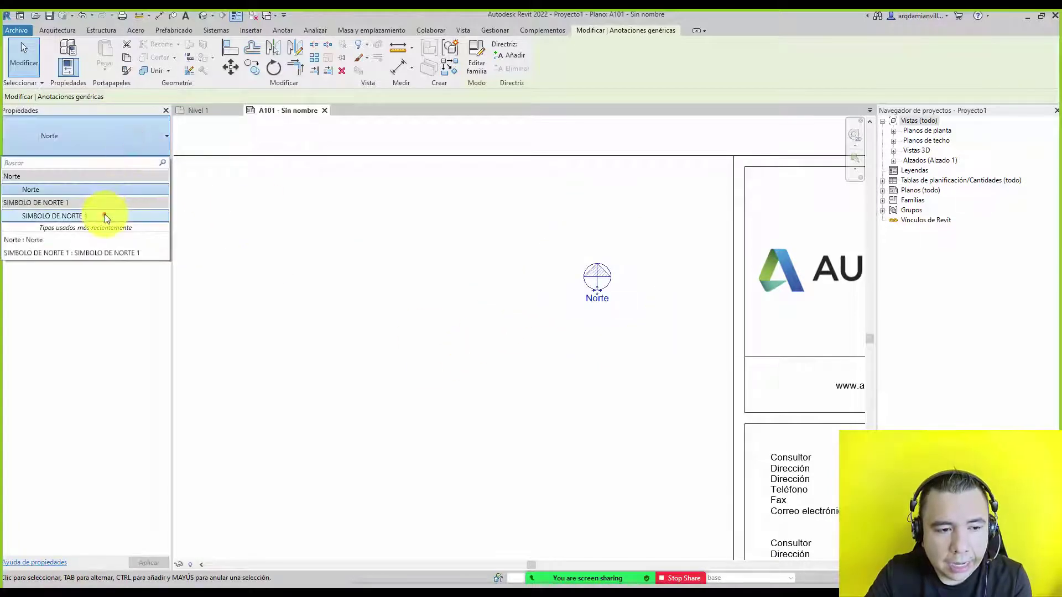
left_click(104, 216)
mouse_move(616, 210)
left_mouse_down()
mouse_move(618, 199)
mouse_move(609, 205)
left_mouse_up()
key("space")
key("space")
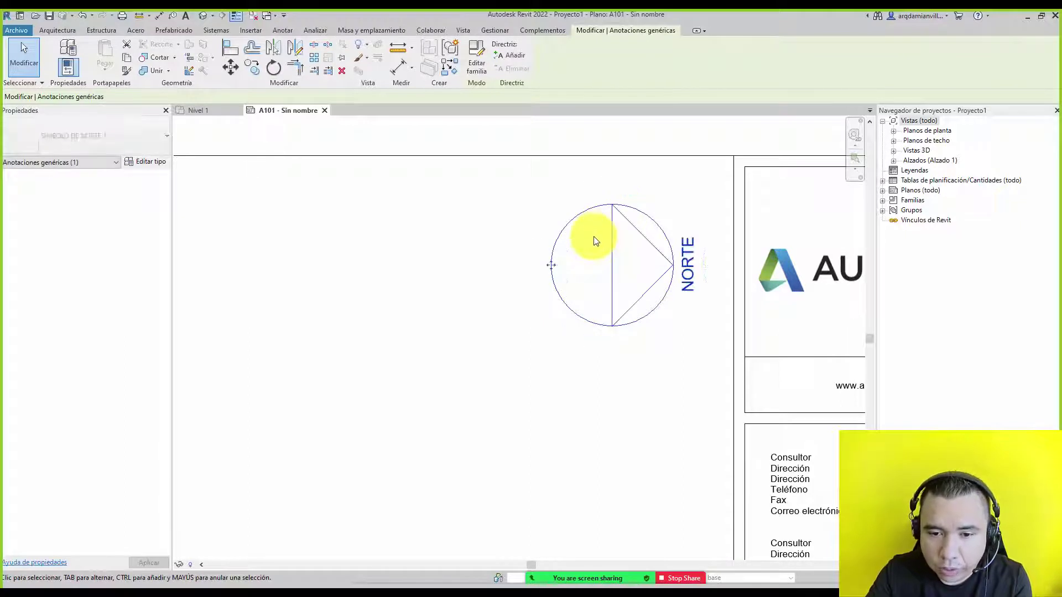
key("space")
key("space")
key("space")
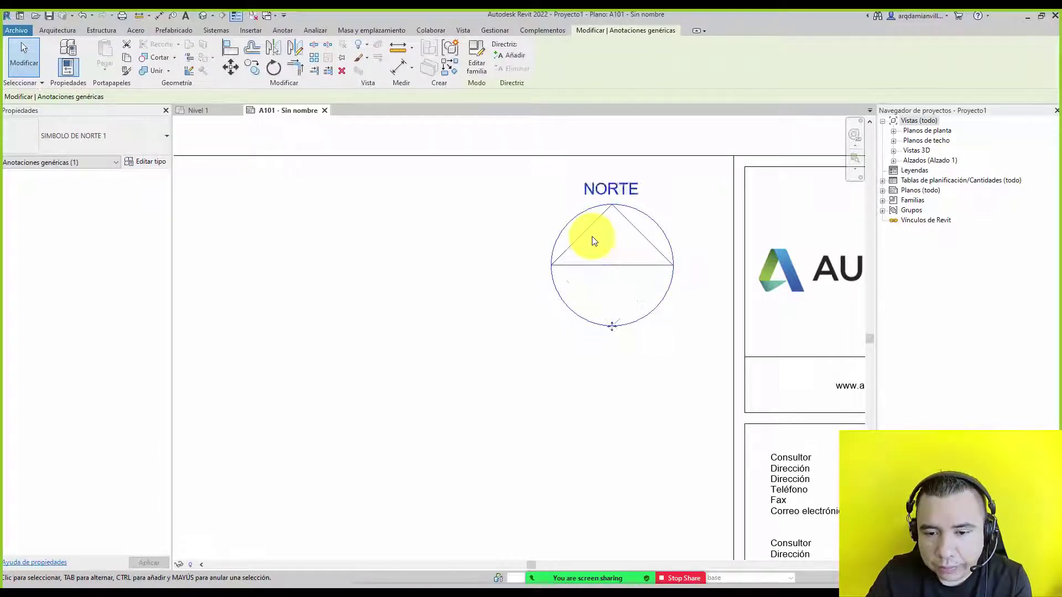
key("space")
key("space")
key("space")
key("space")
key("space")
key("space")
key("space")
key("space")
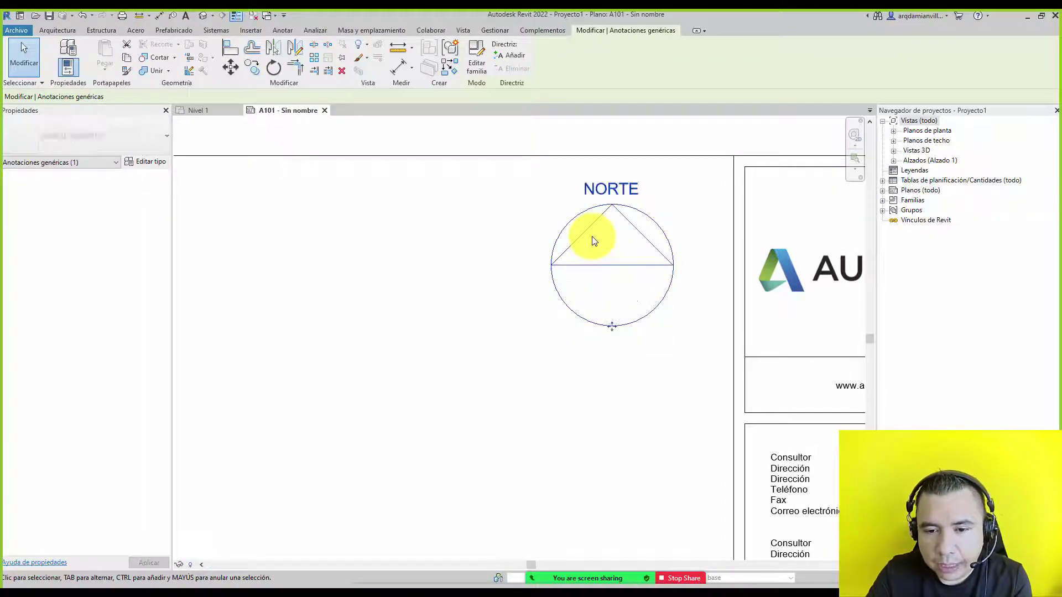
key("space")
key("space")
key("space")
key("space")
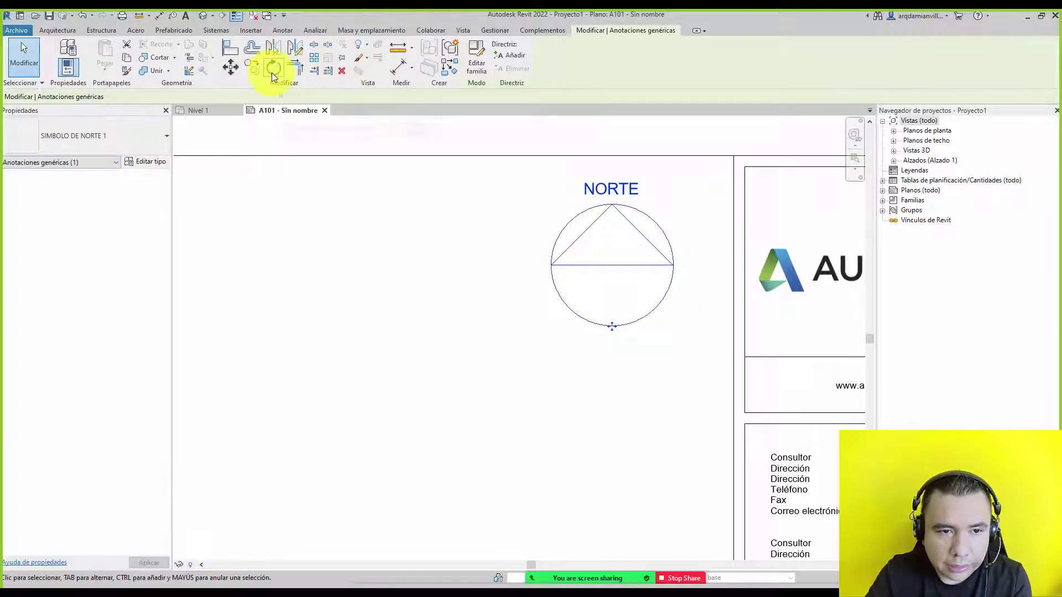
left_click(271, 72)
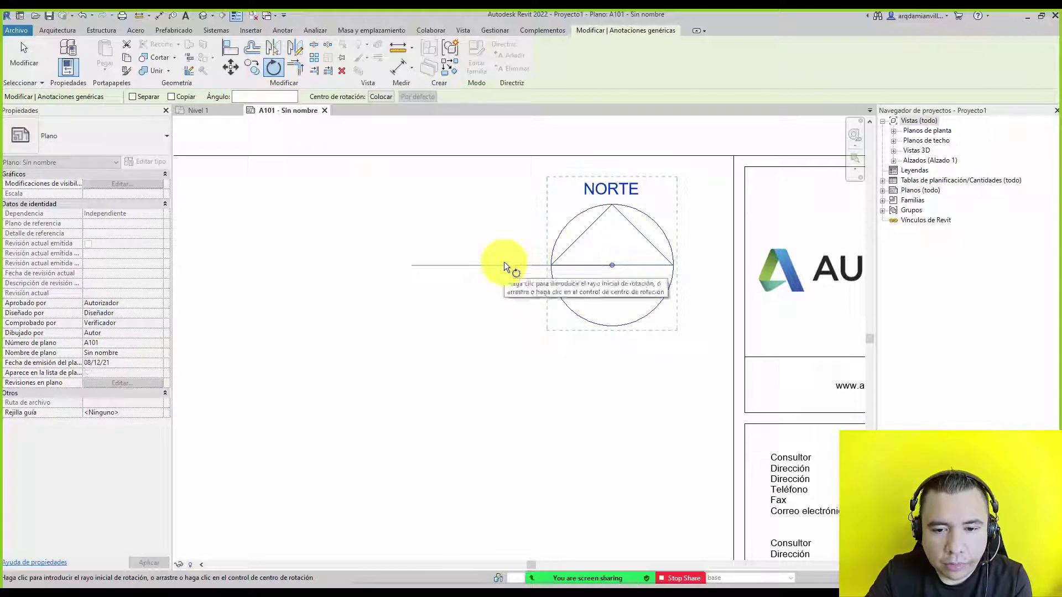
left_click(504, 265)
left_click(526, 313)
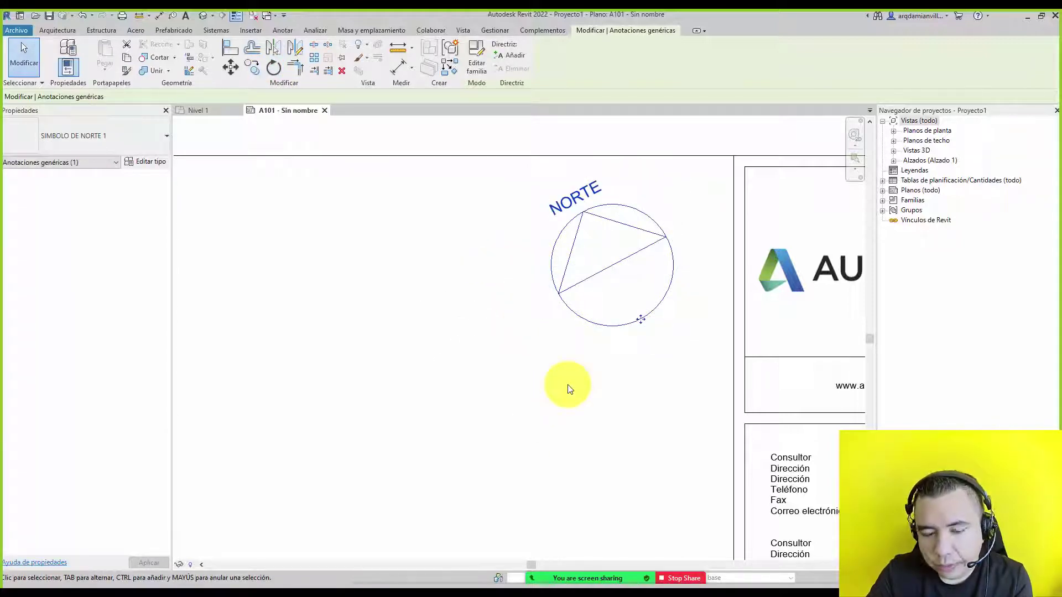
key("ctrl+z")
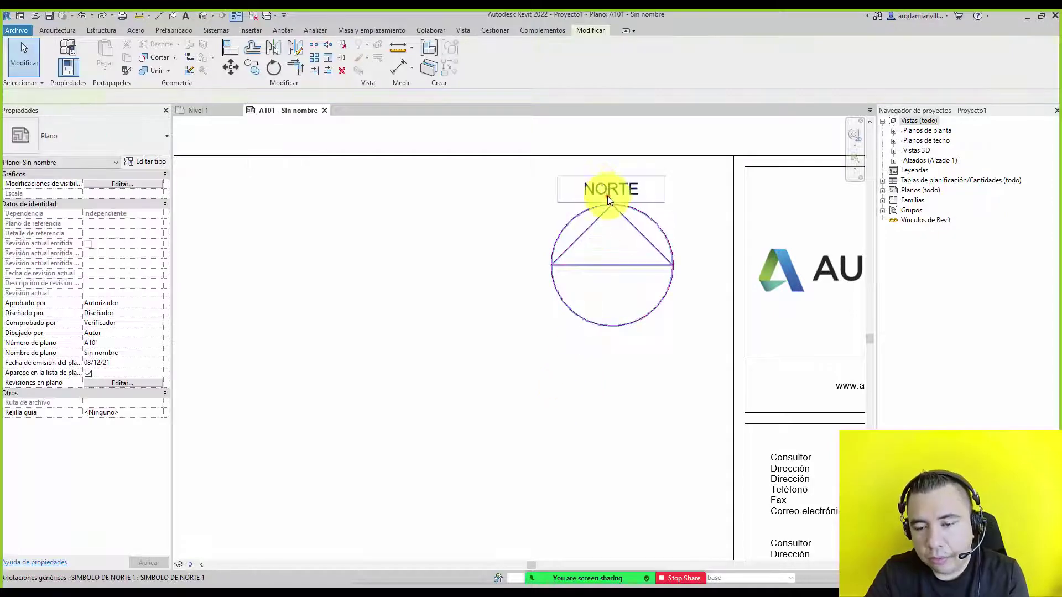
left_click(608, 196)
left_click(541, 254)
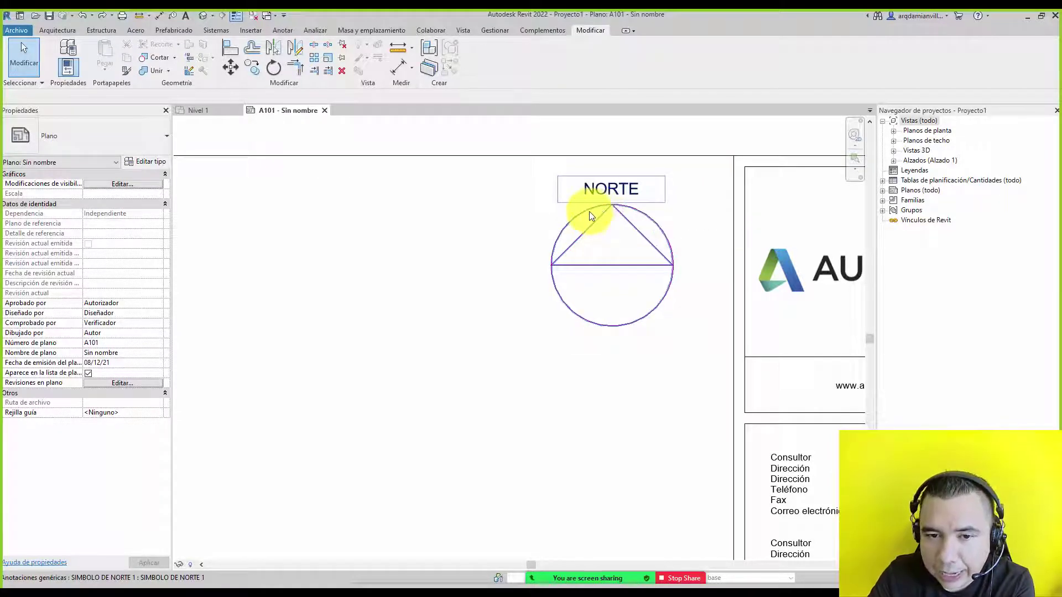
Open sheet A101's Visibility/Graphics overrides, cancel, then reopen them from Properties.
scroll(600, 226, "up", 2)
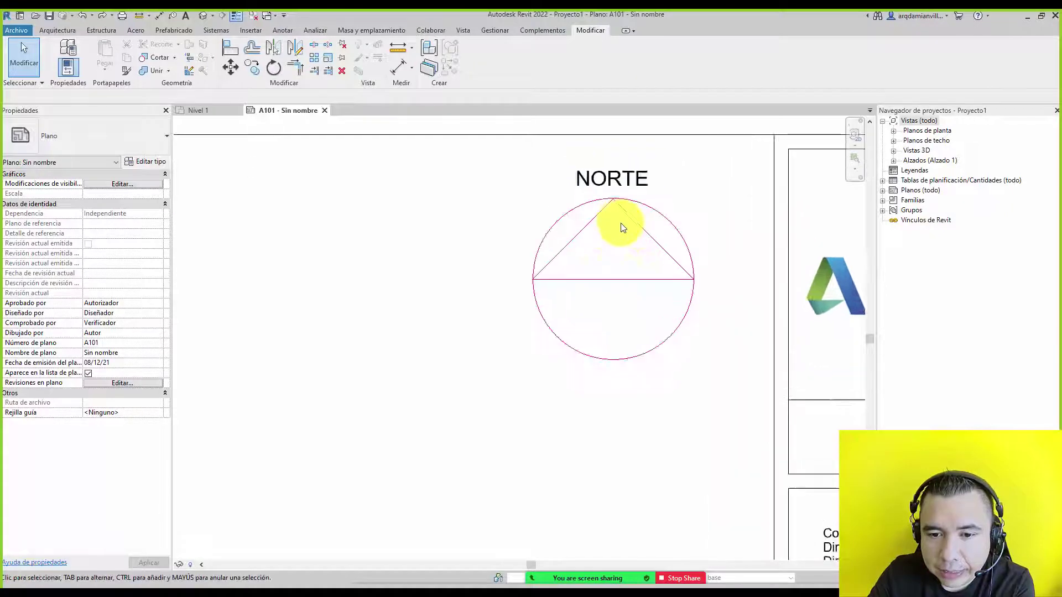
scroll(621, 225, "up", 1)
middle_click_drag(586, 232, 522, 240)
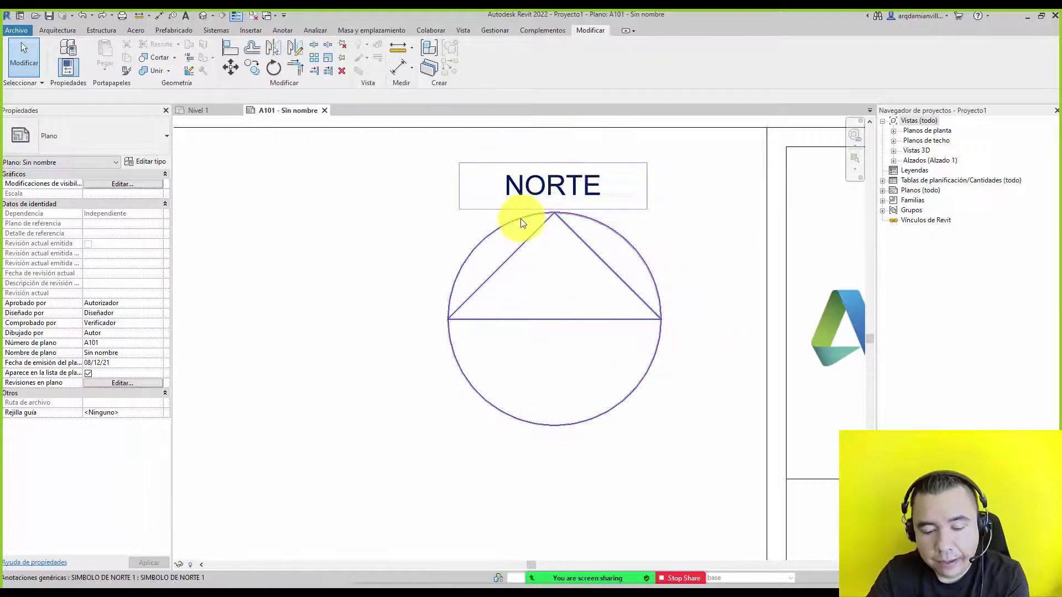
key("v")
key("v")
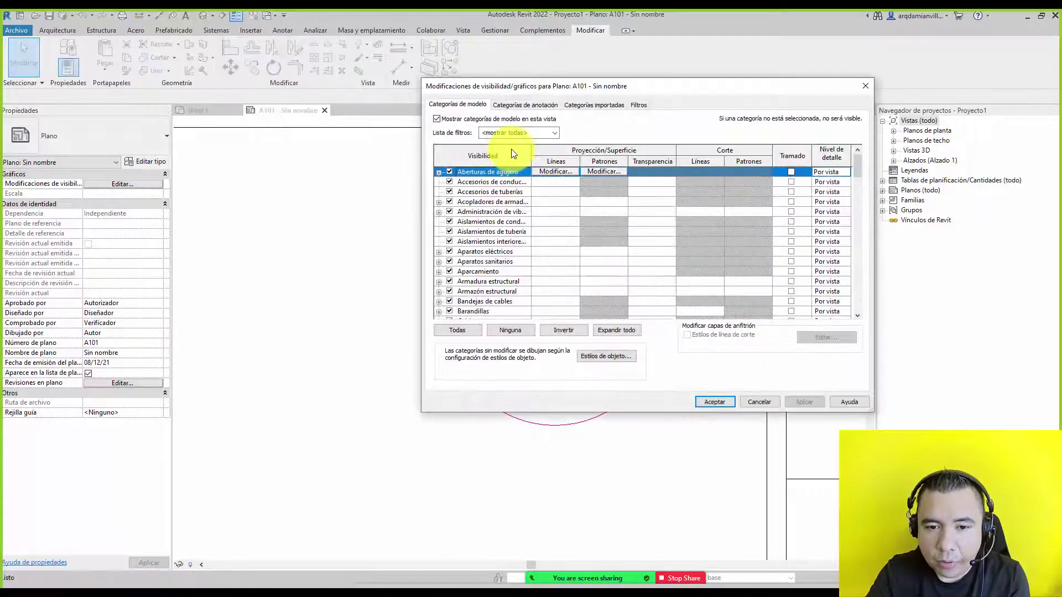
left_click_drag(556, 84, 492, 170)
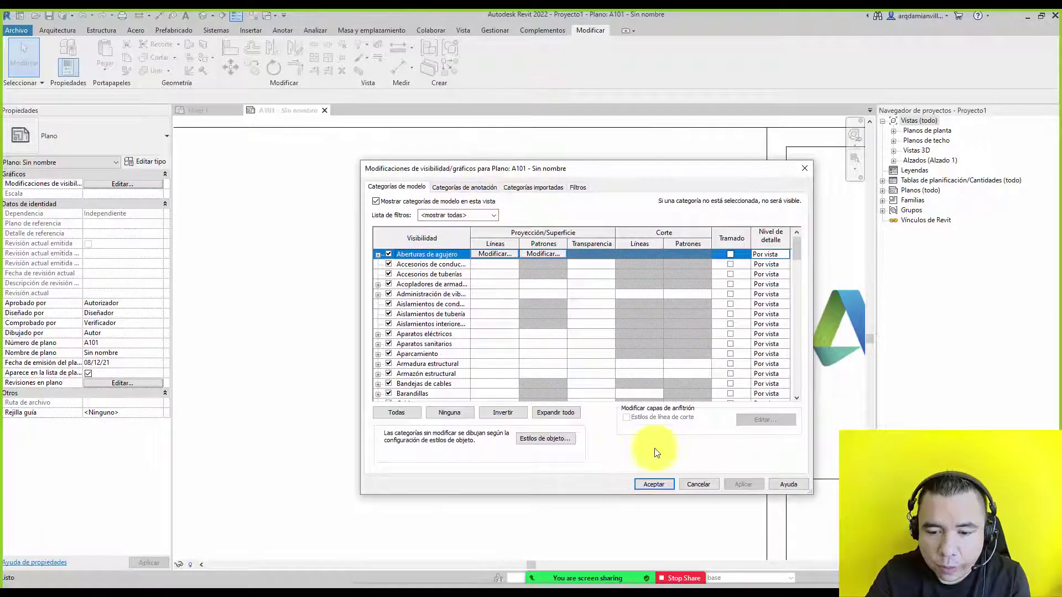
left_click(699, 485)
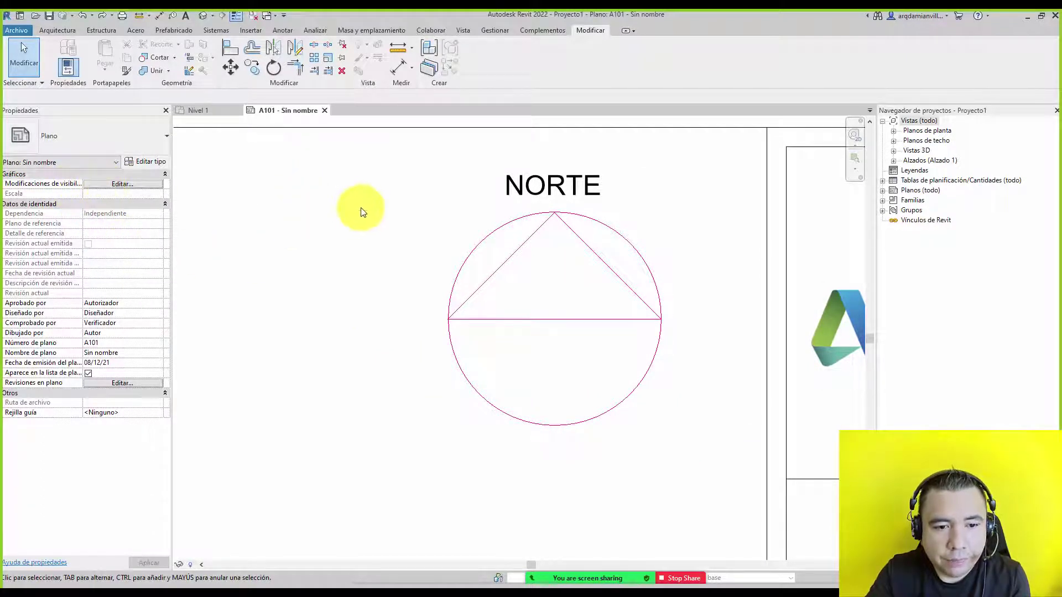
left_click(137, 184)
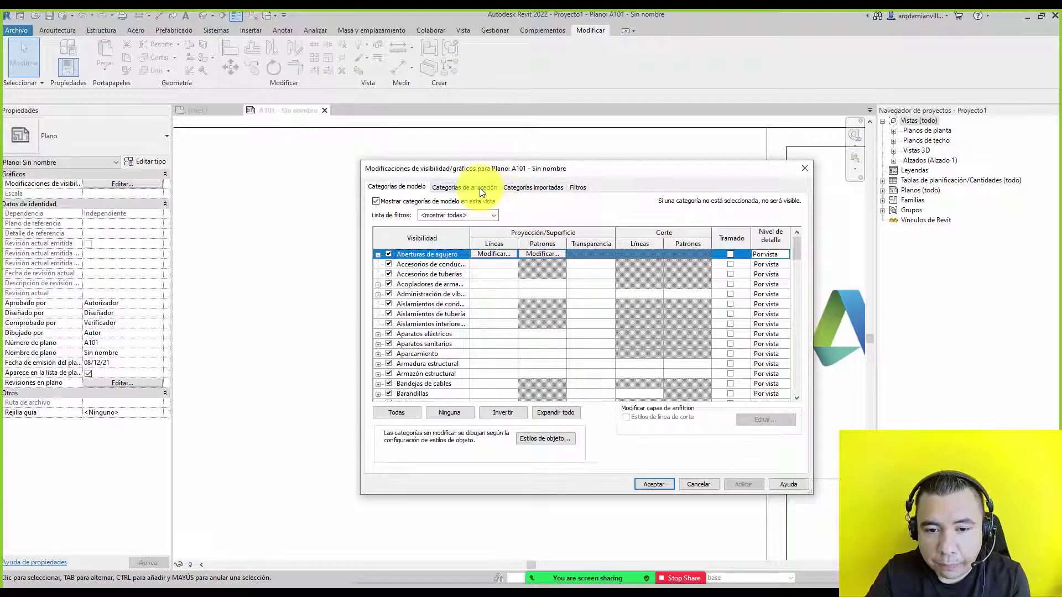
In Annotation Categories, expand Anotaciones genéricas and review its LINEAS DE SIMBOLO DE NORTE subcategory.
left_click(480, 188)
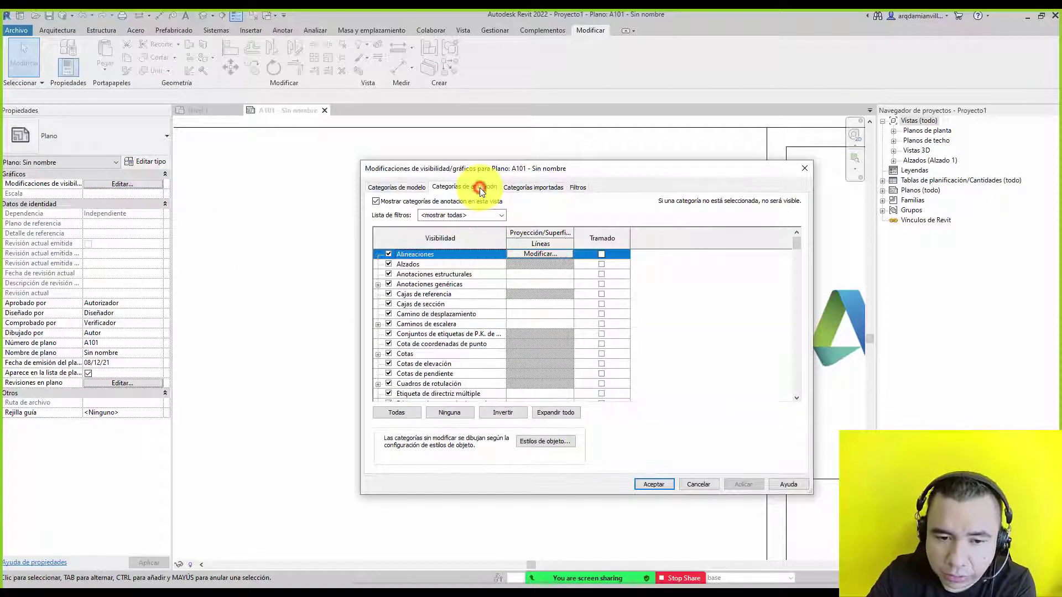
left_click(377, 284)
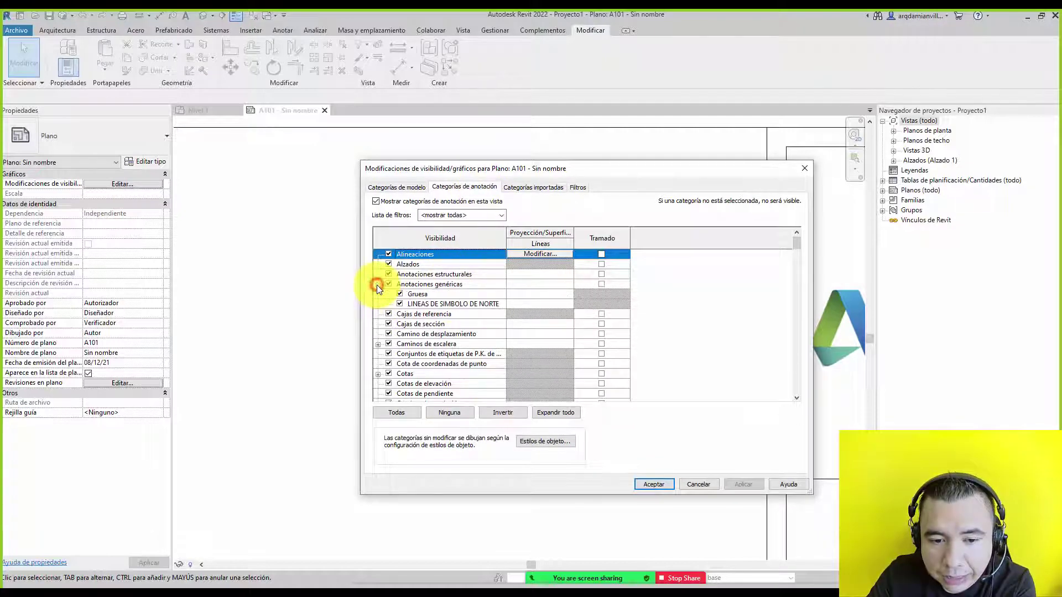
left_click(455, 304)
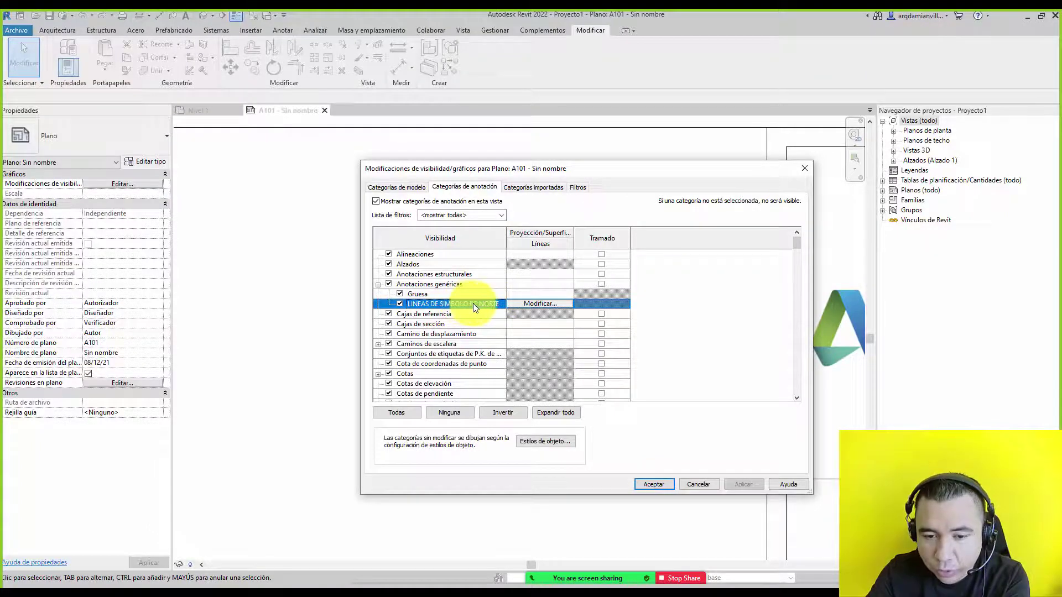
left_click(447, 285)
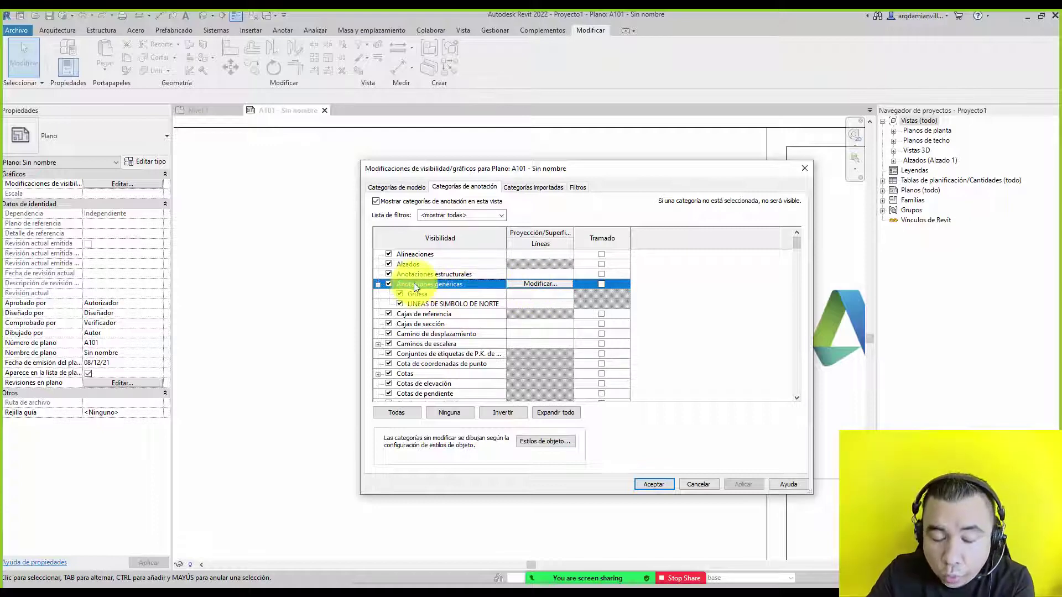
left_click(459, 305)
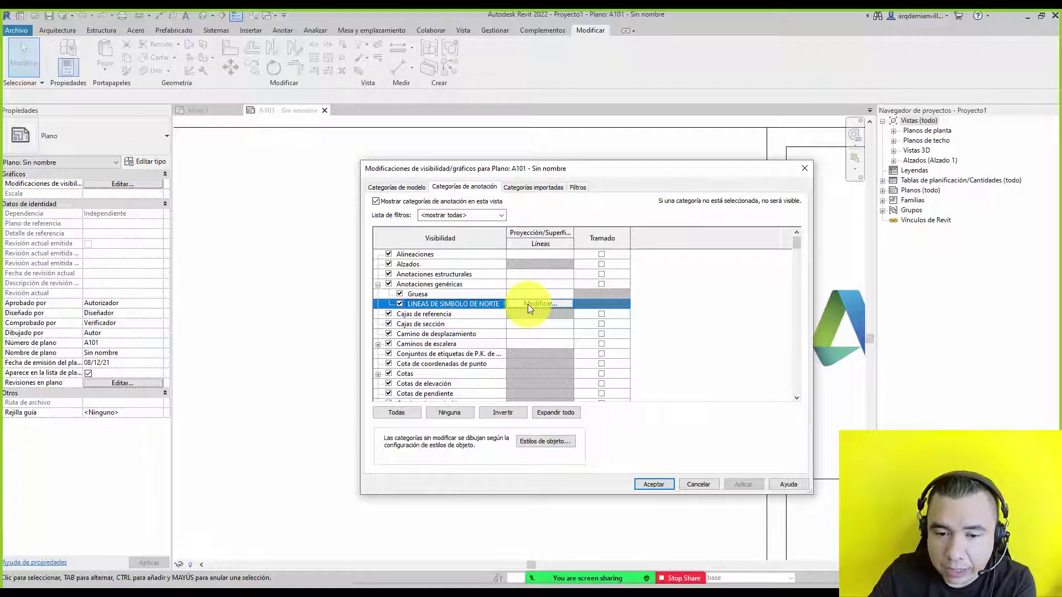
left_click(449, 285)
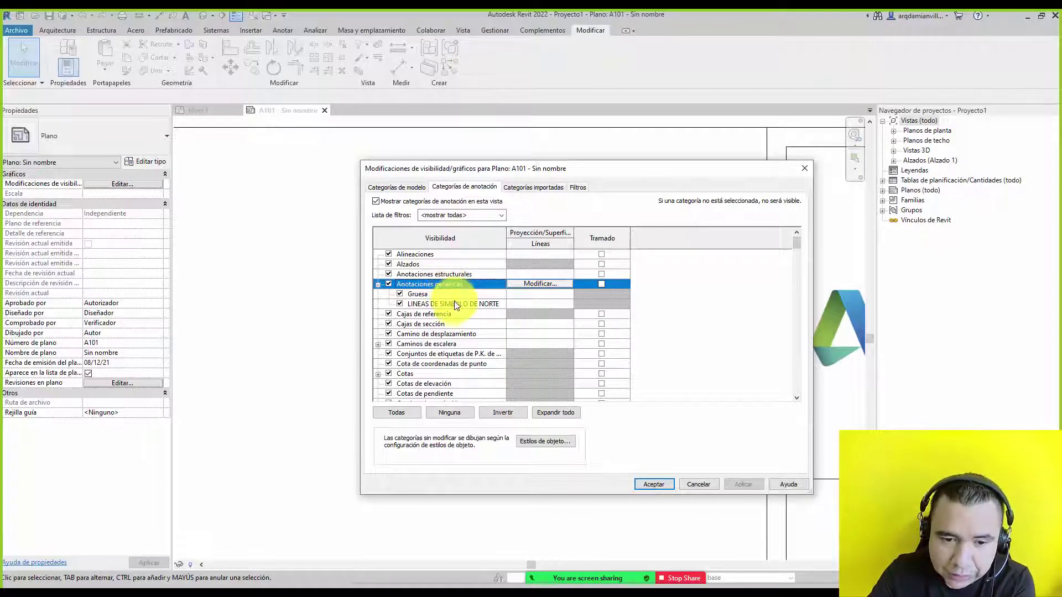
Check the north-symbol line graphics overrides, cancel both dialogs unchanged, and select the NORTE symbol.
left_click(529, 283)
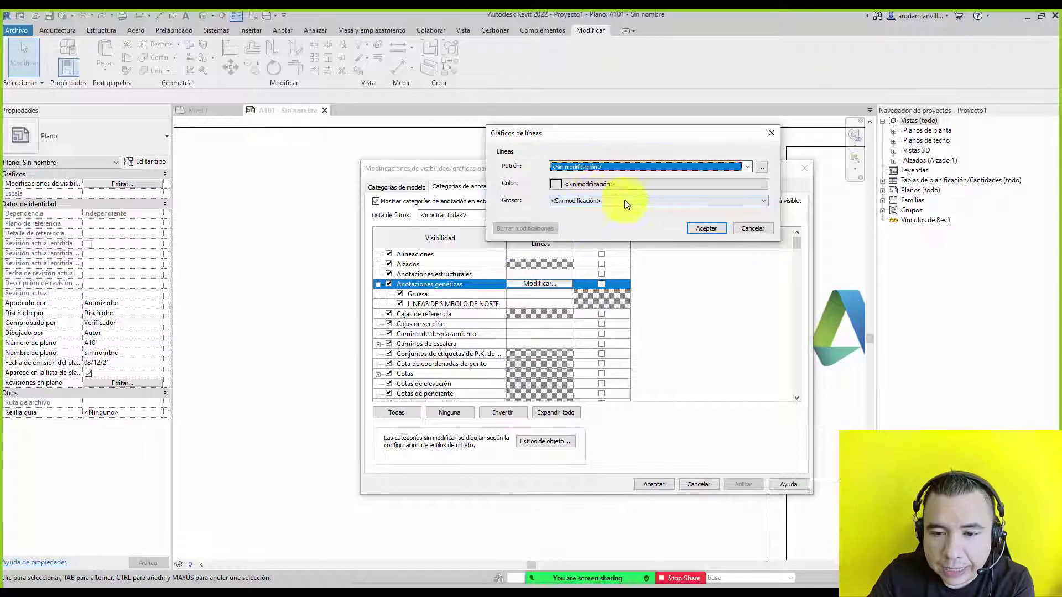
left_click(747, 229)
left_click(488, 305)
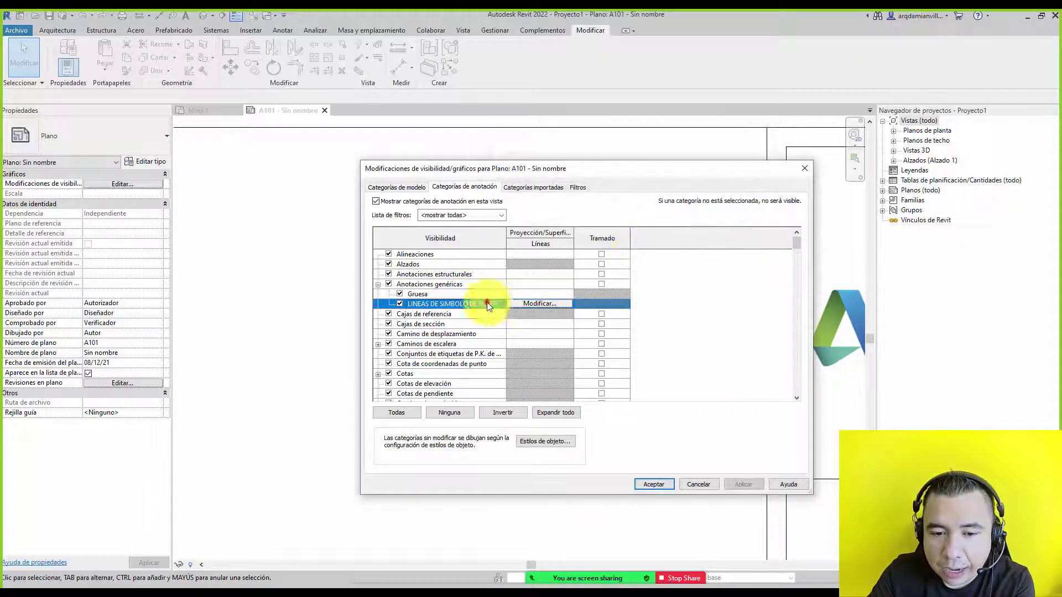
left_click(520, 304)
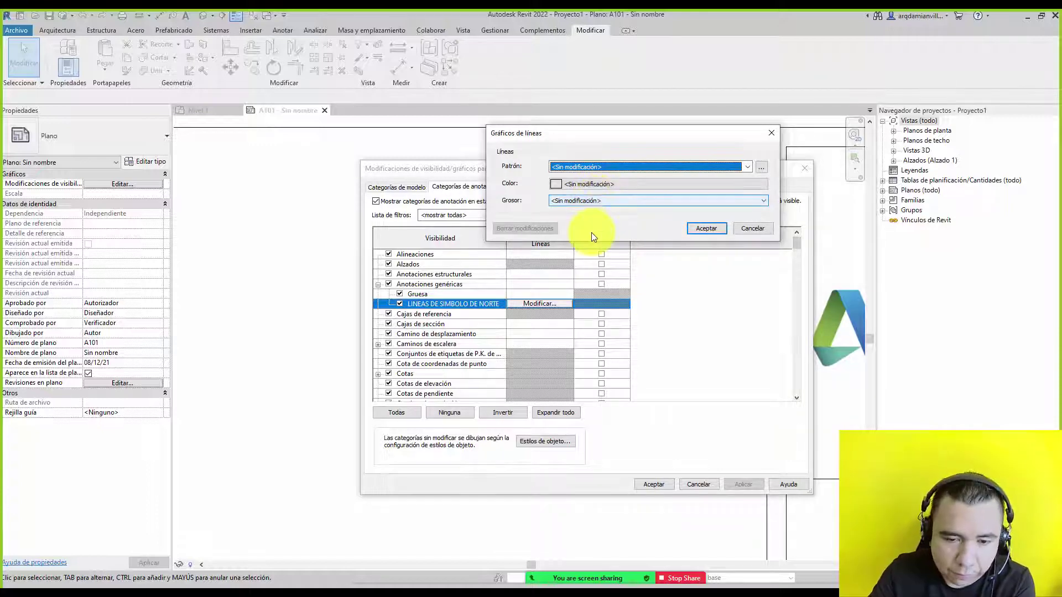
left_click(754, 228)
left_click(382, 284)
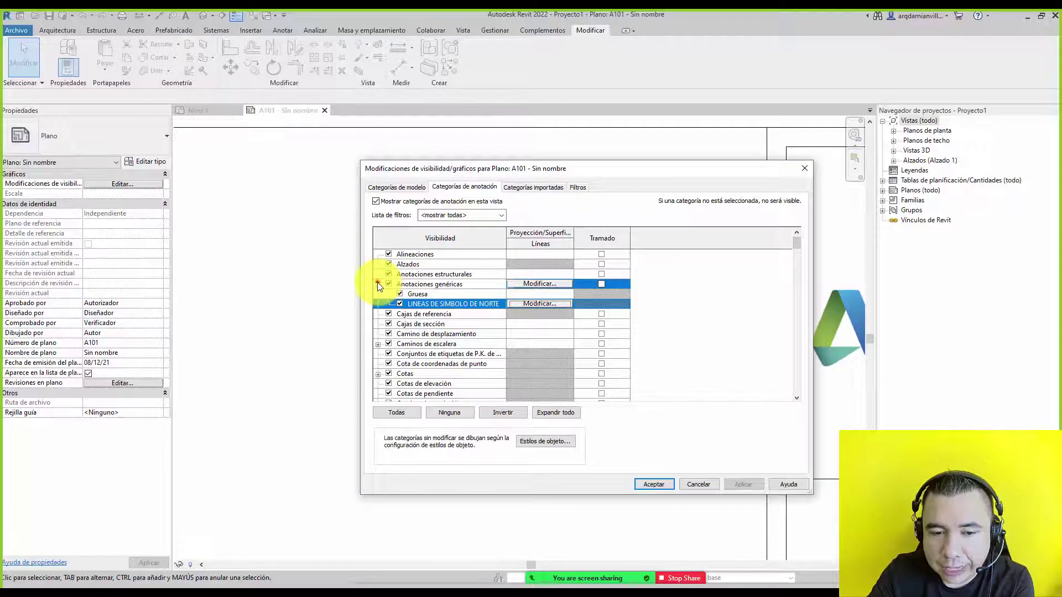
left_click(699, 484)
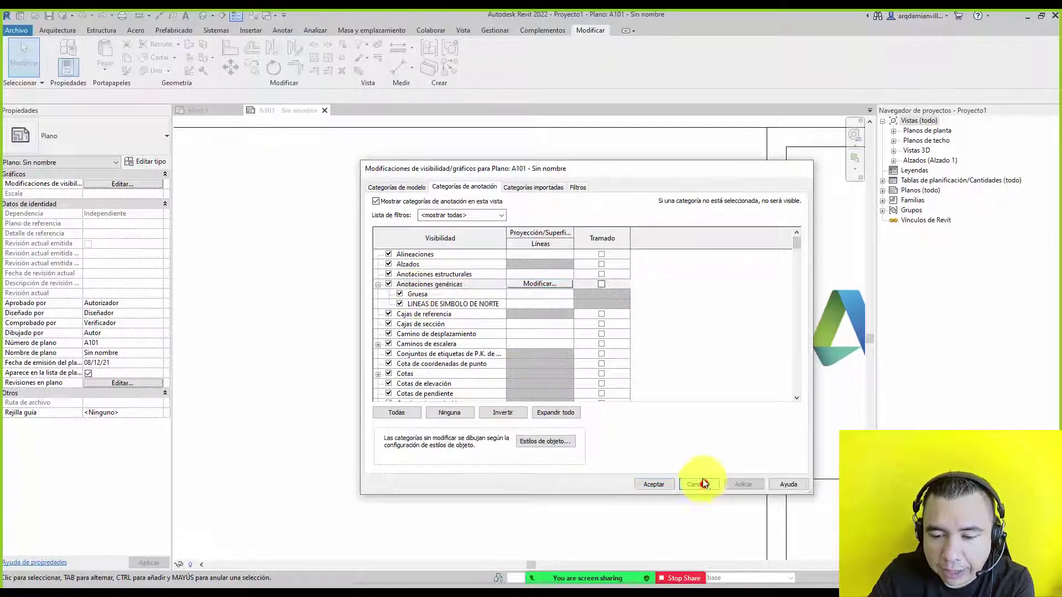
left_click(518, 250)
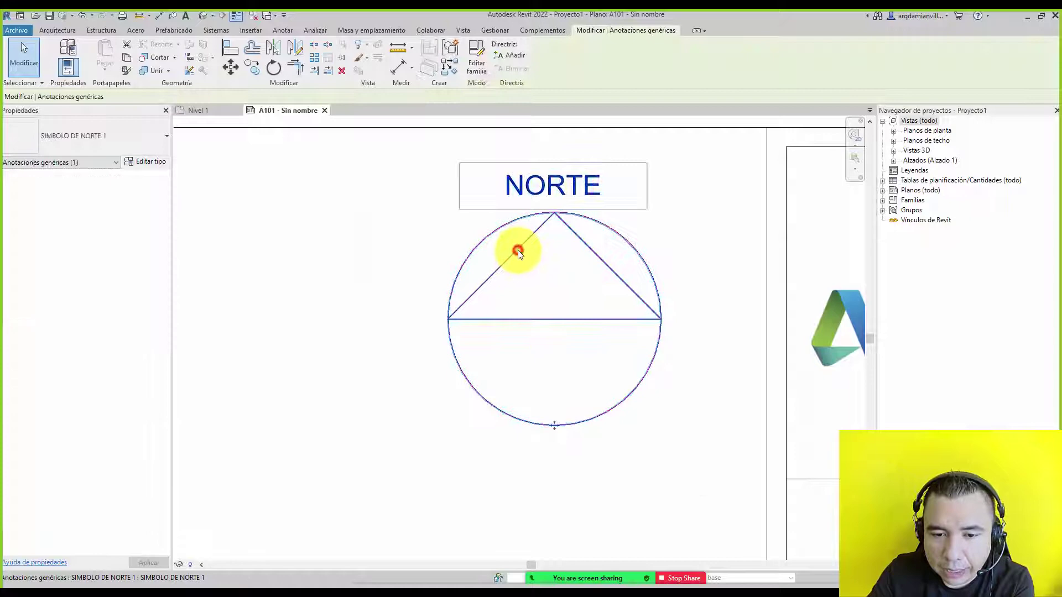
left_click(481, 63)
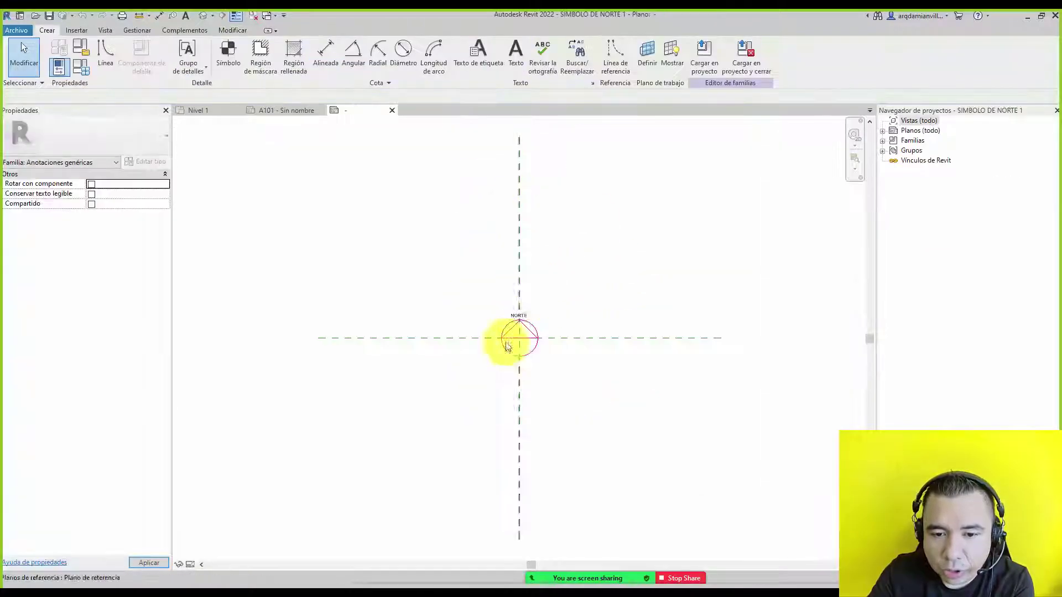
scroll(523, 342, "up", 2)
left_click(548, 298)
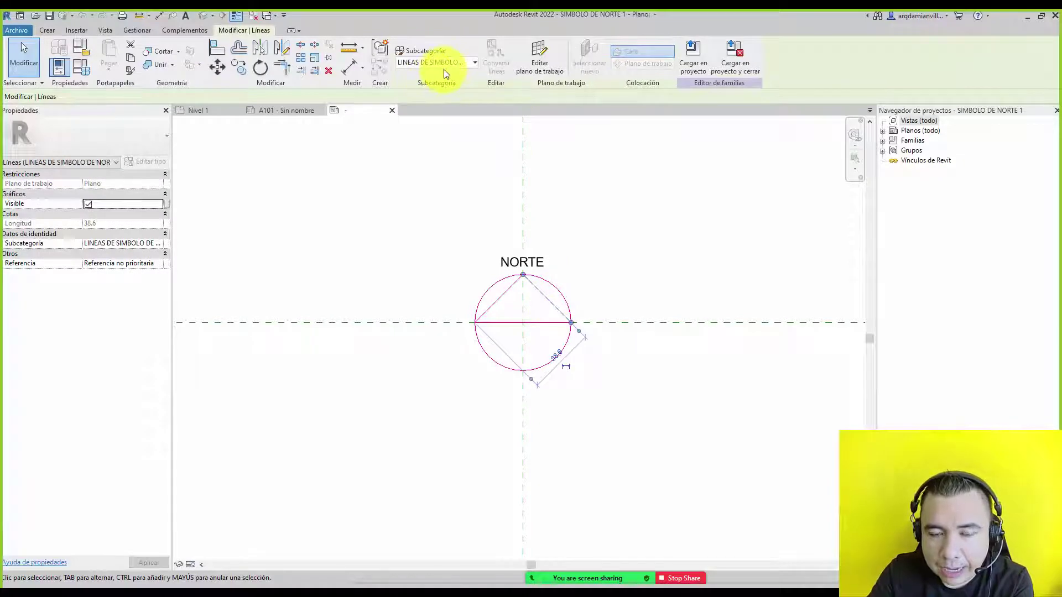
left_click(393, 109)
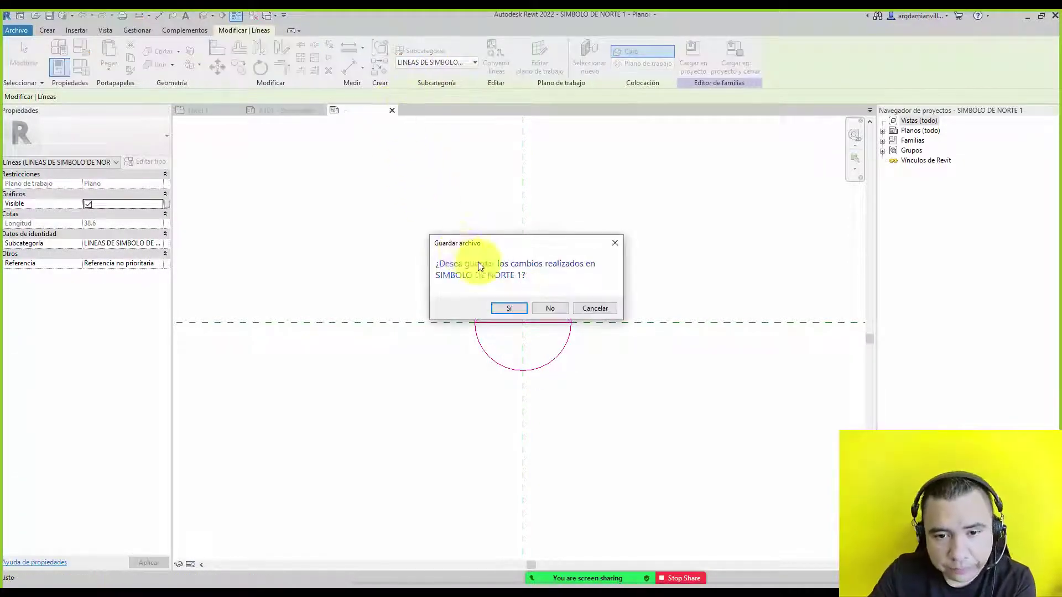
left_click(550, 307)
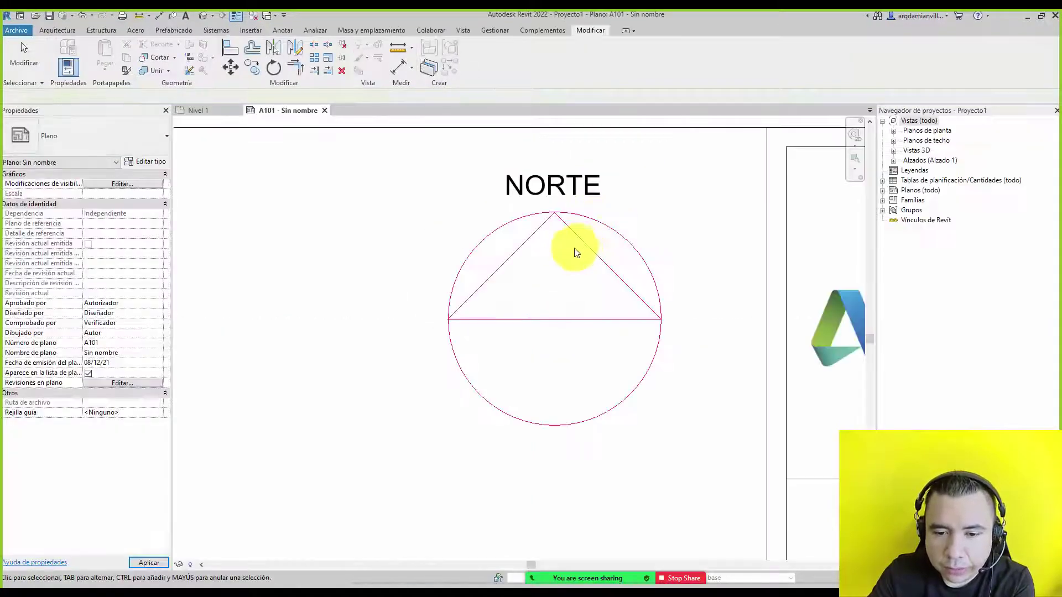
scroll(575, 253, "down", 3)
scroll(582, 221, "down", 2)
middle_click_drag(600, 240, 604, 190)
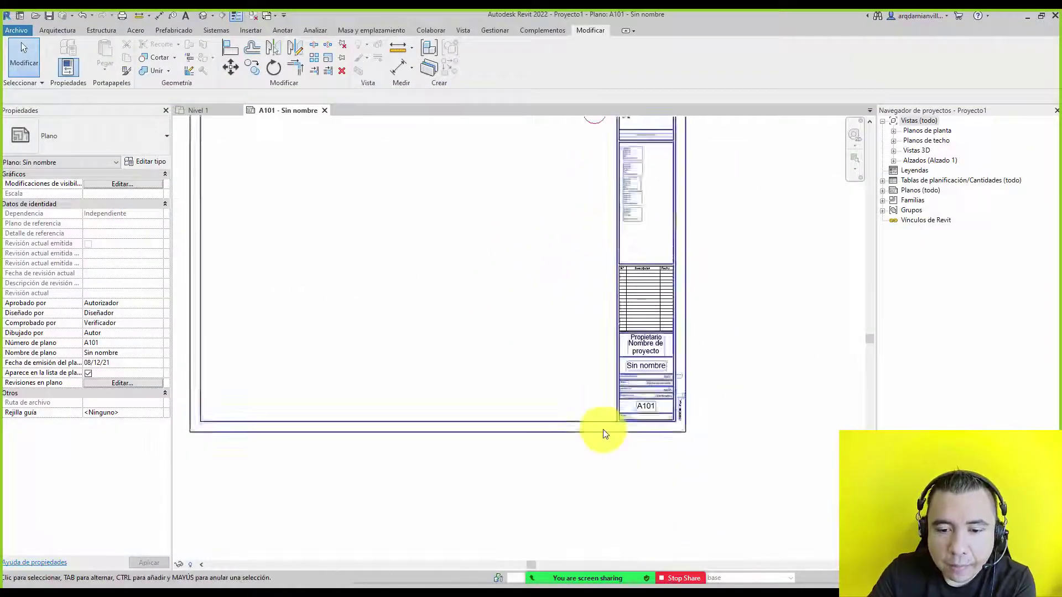
scroll(604, 434, "up", 3)
scroll(635, 387, "up", 1)
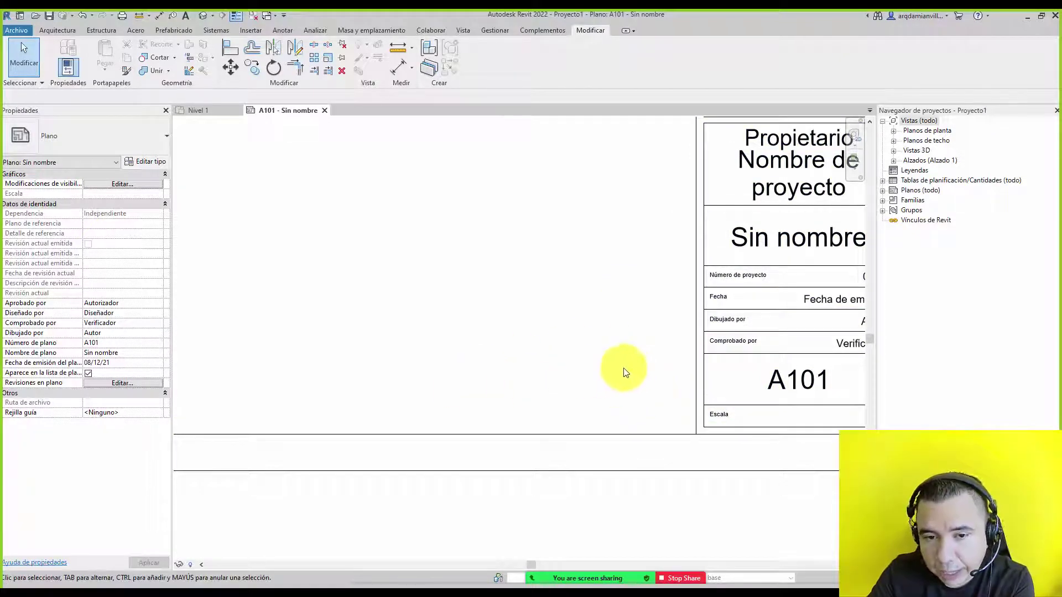
Create a new annotation symbol family from the Anotación genérica métrica template.
left_click(199, 111)
left_click(267, 110)
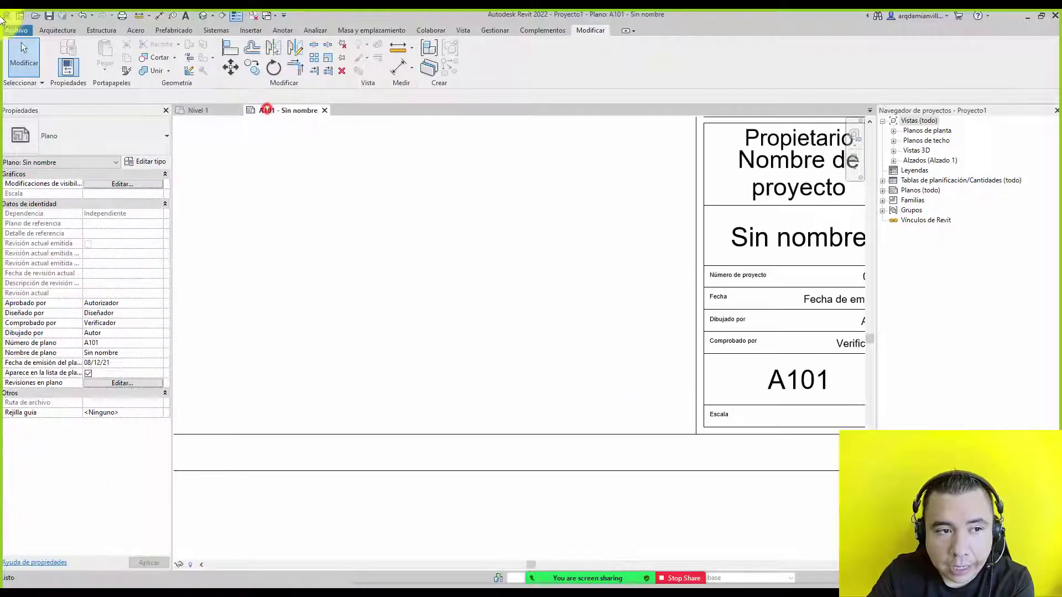
left_click(15, 30)
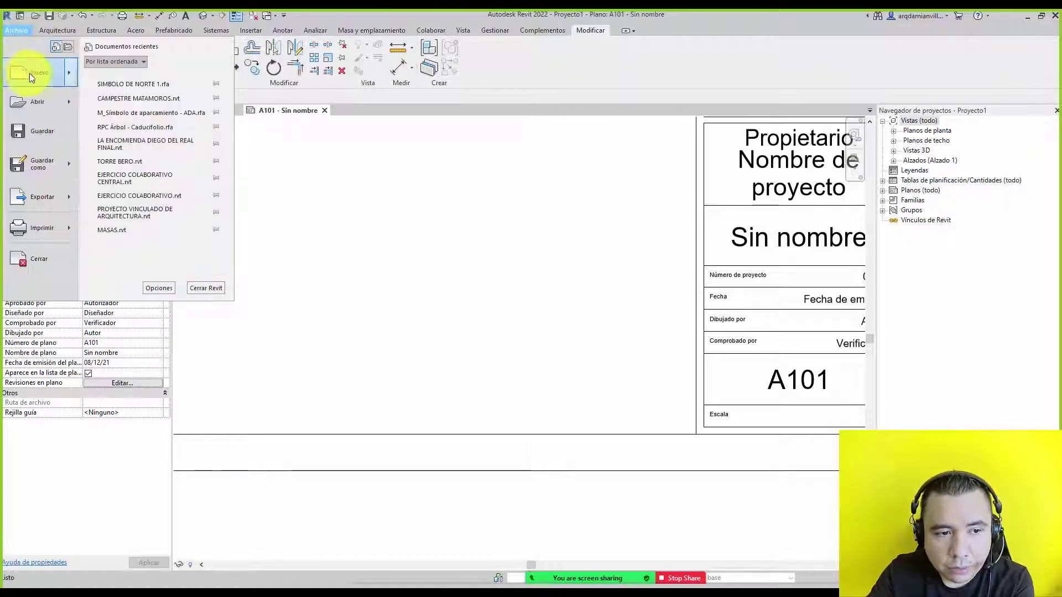
mouse_move(39, 73)
left_click(140, 220)
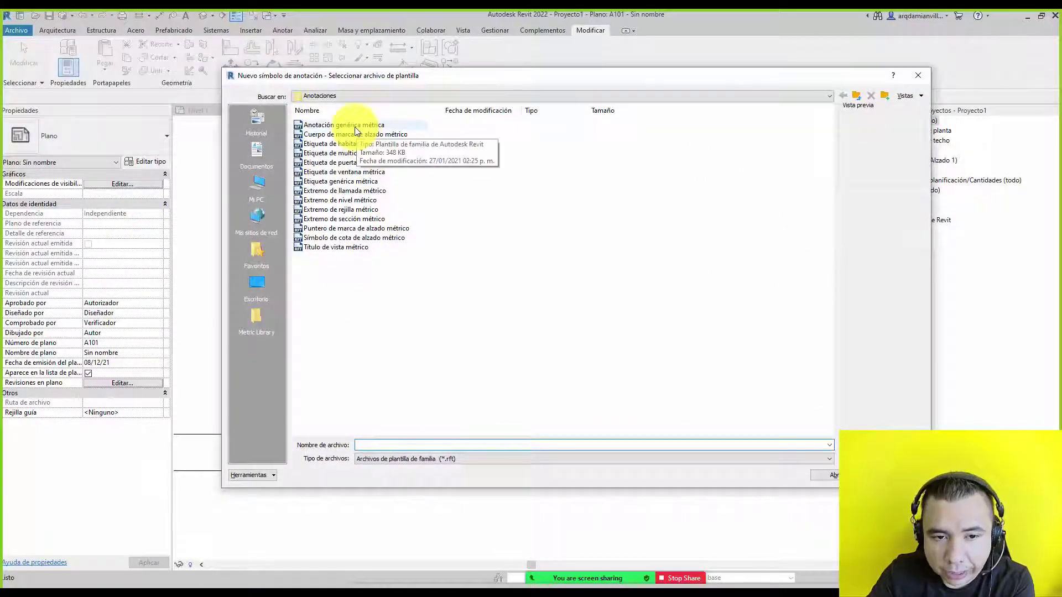
double_click(355, 128)
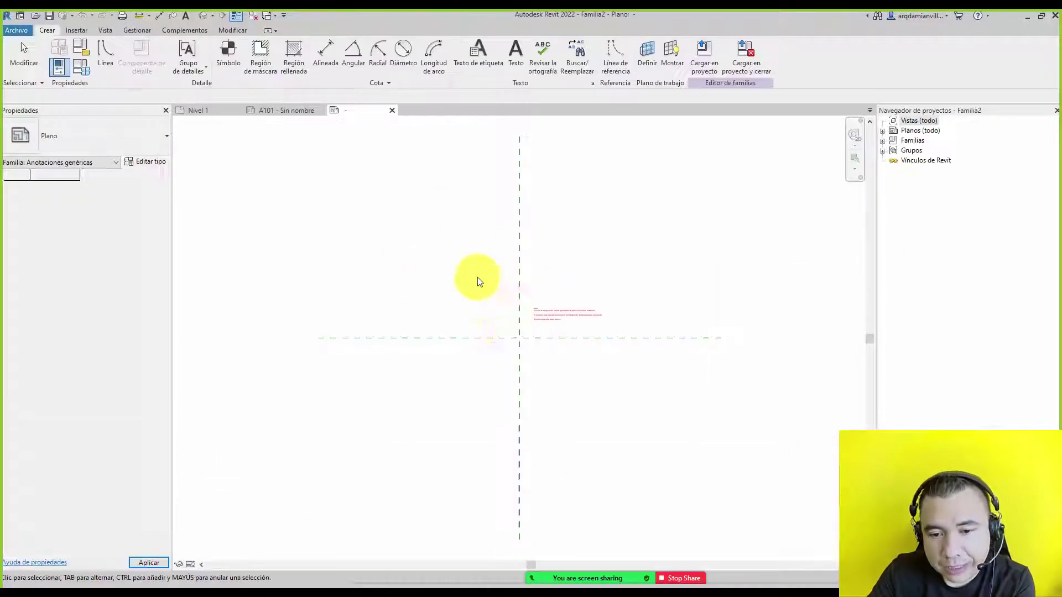
Delete the template's red instruction note and zoom the family view to fit.
scroll(531, 310, "up", 3)
scroll(533, 332, "up", 3)
left_click(603, 288)
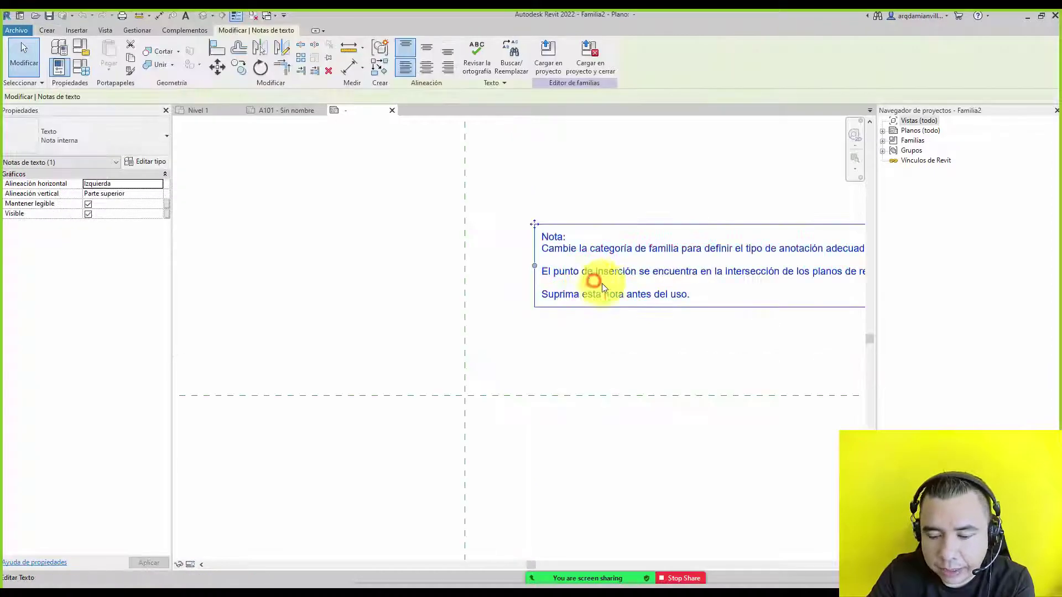
key("Delete")
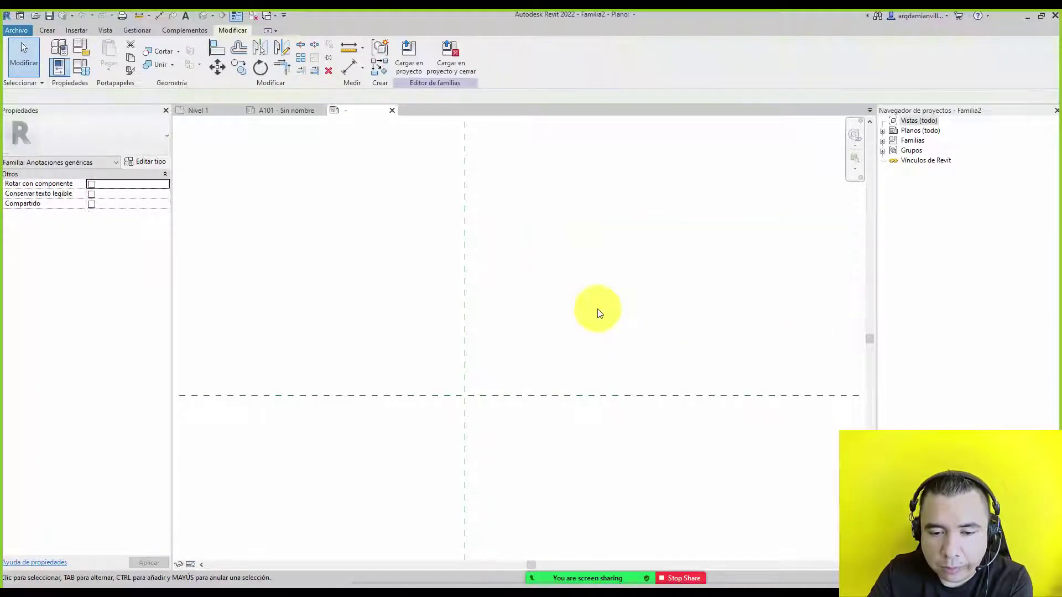
key("z")
key("f")
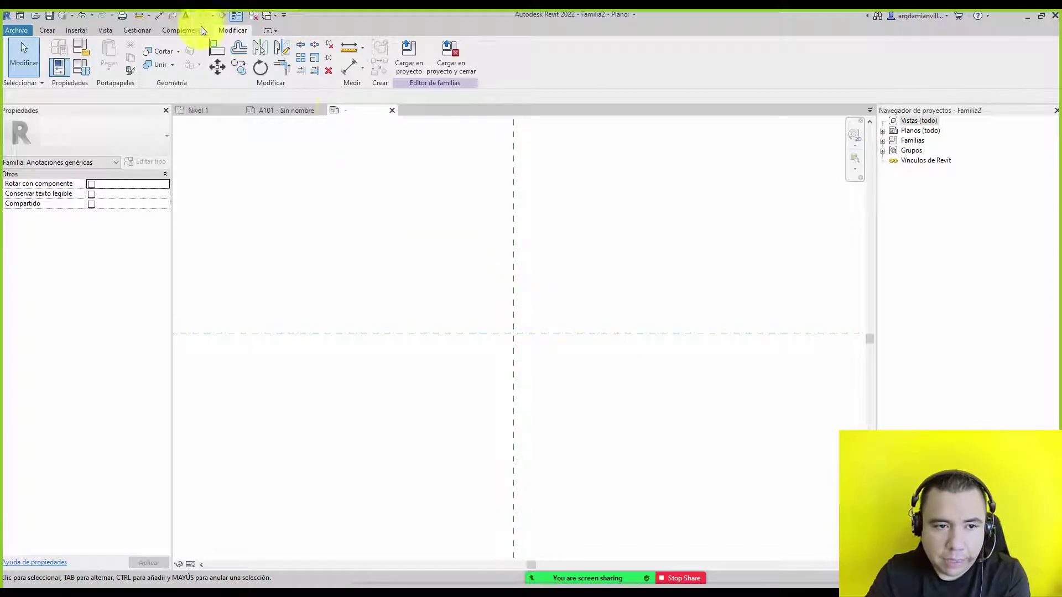
Set the Longitud project unit to Metros rounded to 2 decimal places.
left_click(140, 32)
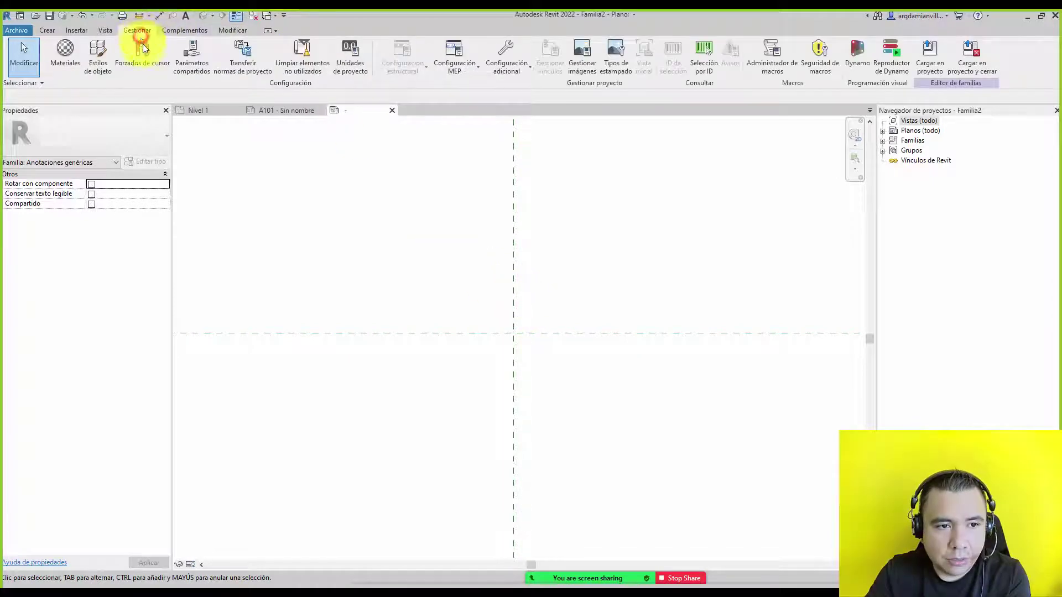
left_click(349, 66)
left_click(705, 244)
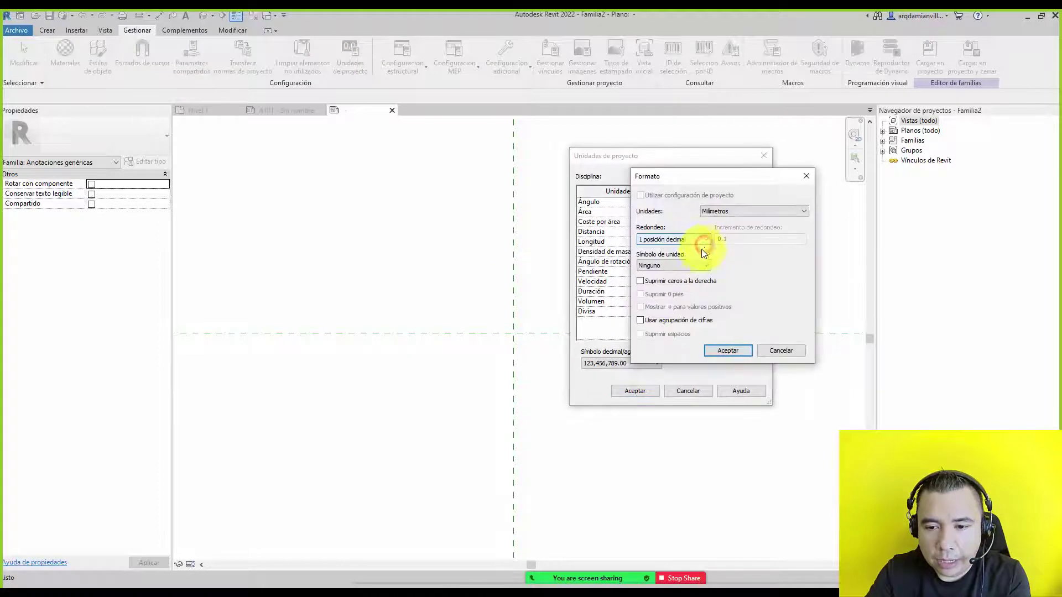
left_click(714, 211)
left_click(717, 224)
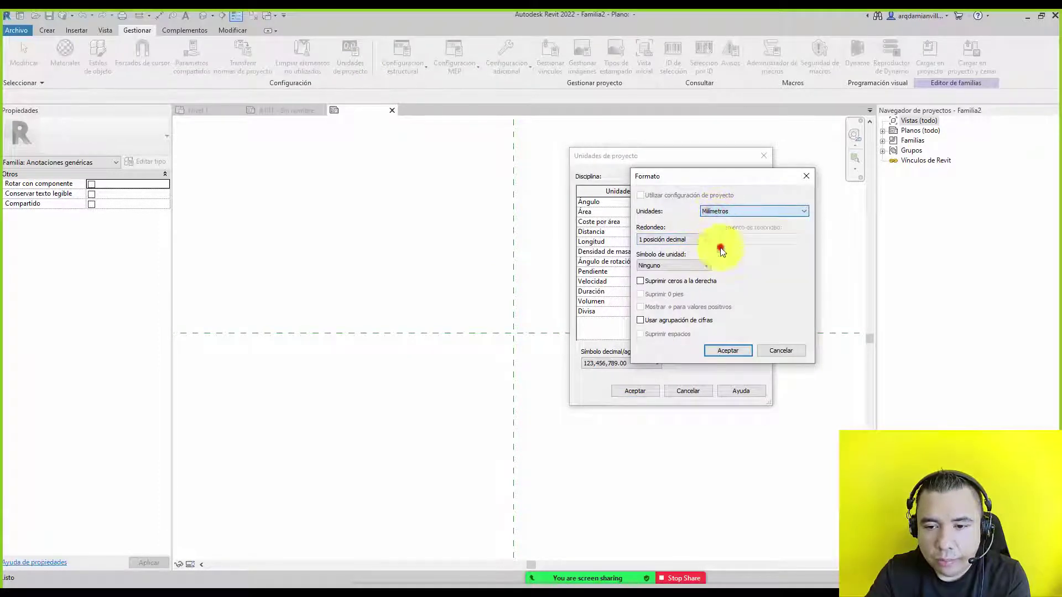
left_click(678, 239)
left_click(672, 281)
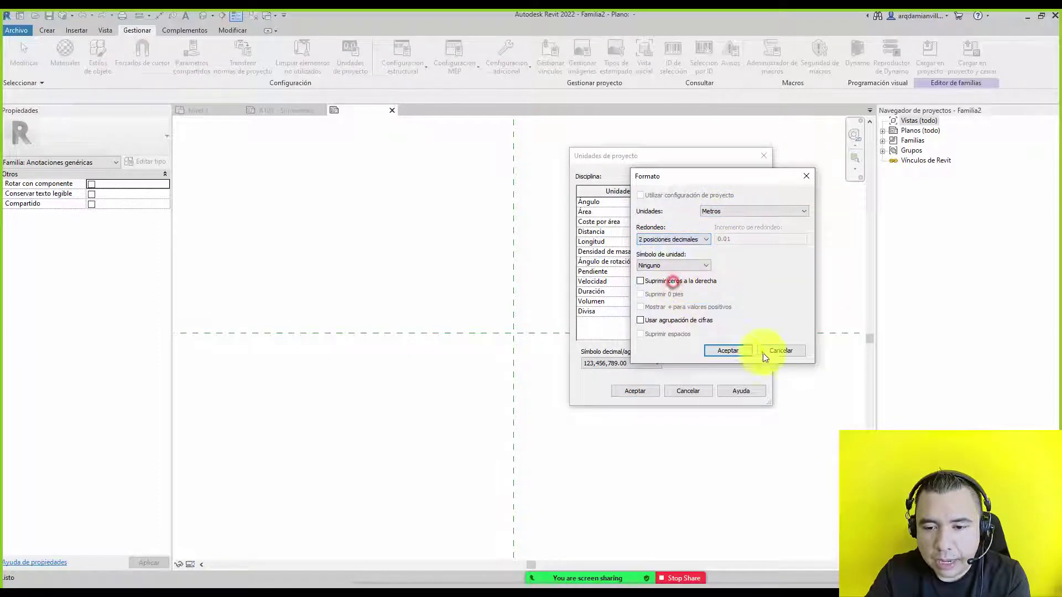
left_click(730, 352)
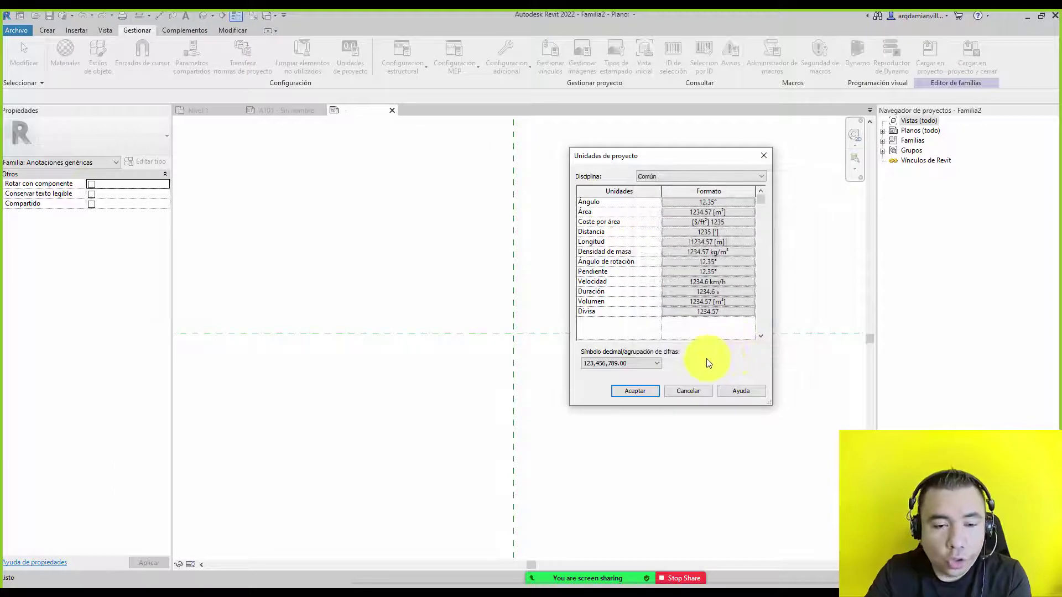
left_click(652, 390)
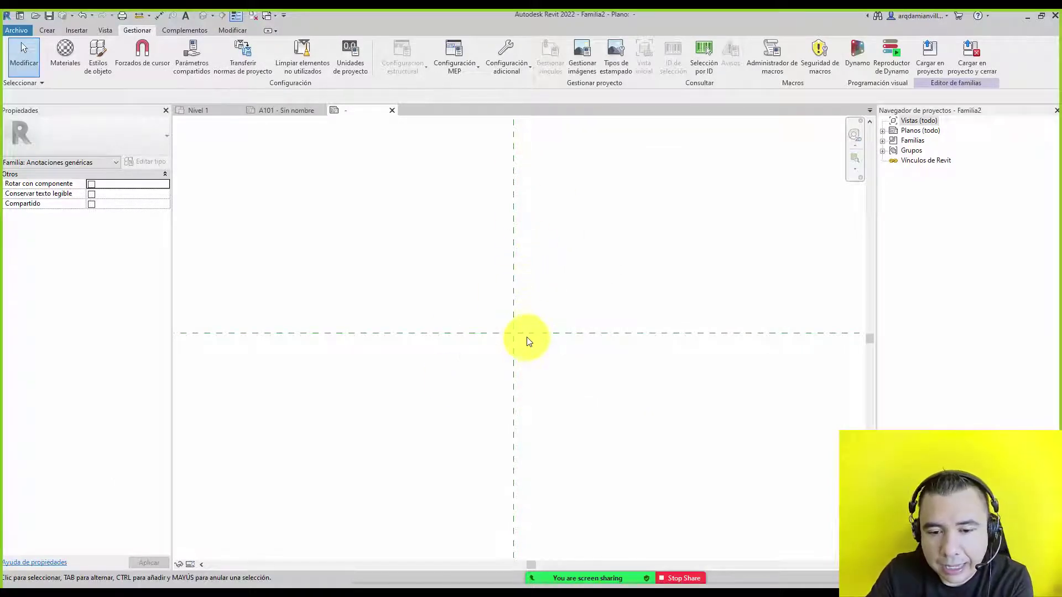
middle_click_drag(526, 338, 515, 307)
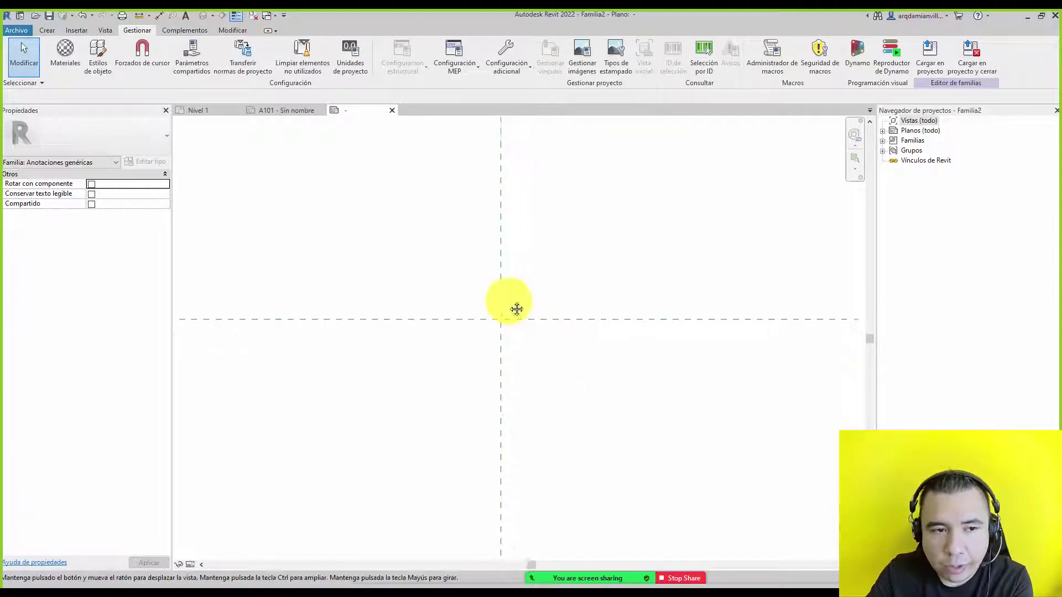
Draw a trial line of length 5, then delete it.
left_click(47, 31)
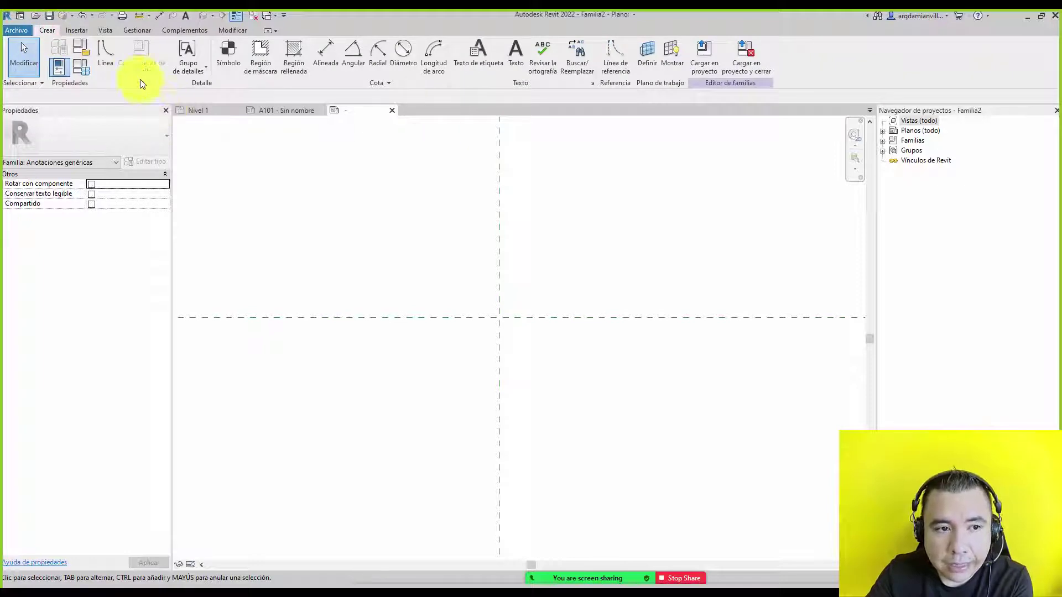
left_click(102, 57)
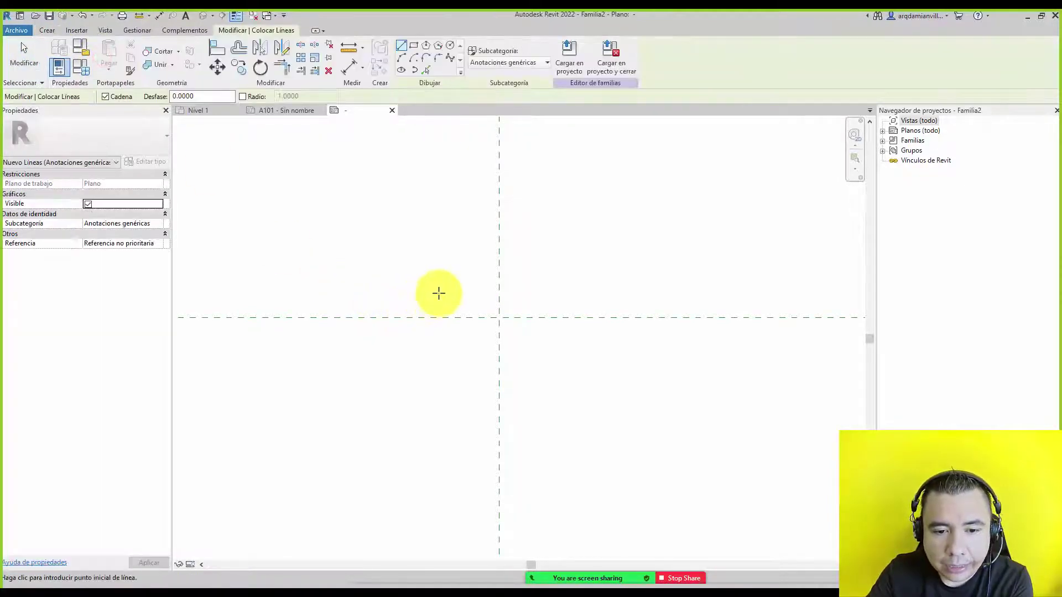
left_click(439, 293)
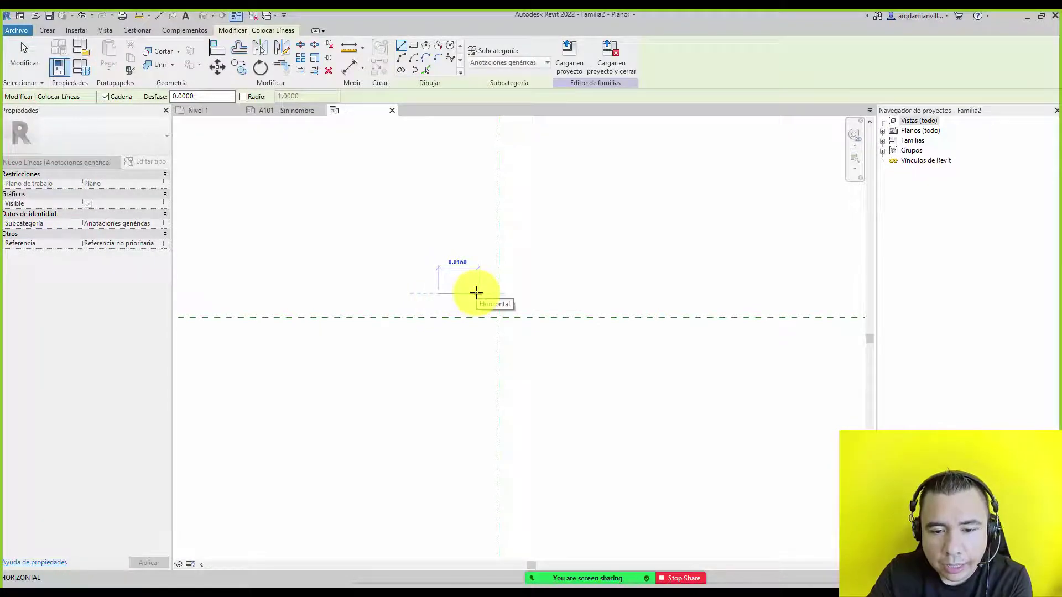
type("5")
key("Return")
scroll(481, 248, "down", 2)
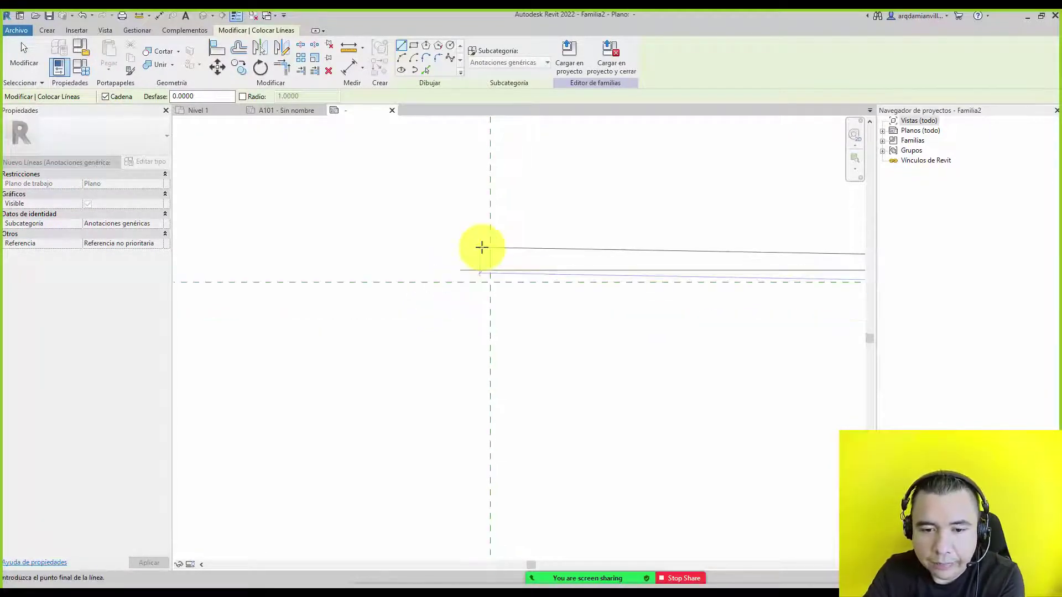
scroll(758, 246, "up", 2)
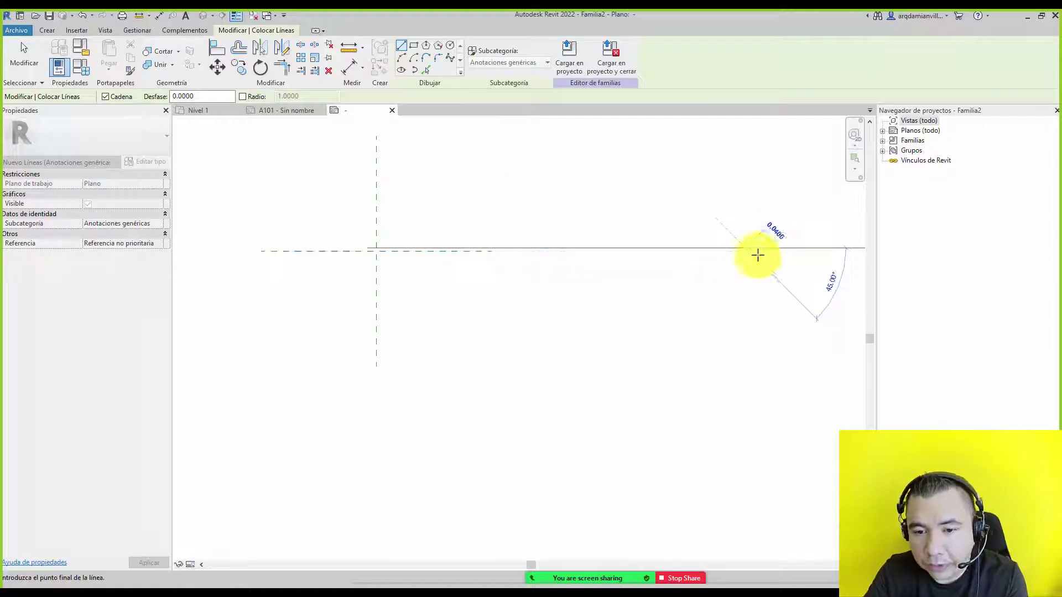
key("Escape")
key("Escape")
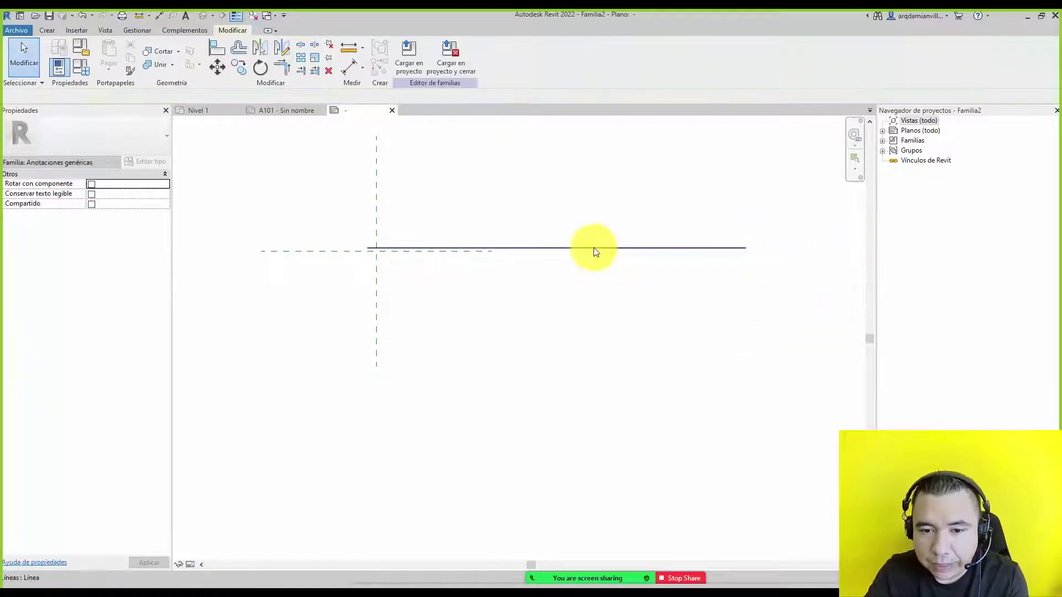
left_click(593, 247)
key("Delete")
scroll(368, 247, "up", 2)
scroll(283, 197, "up", 2)
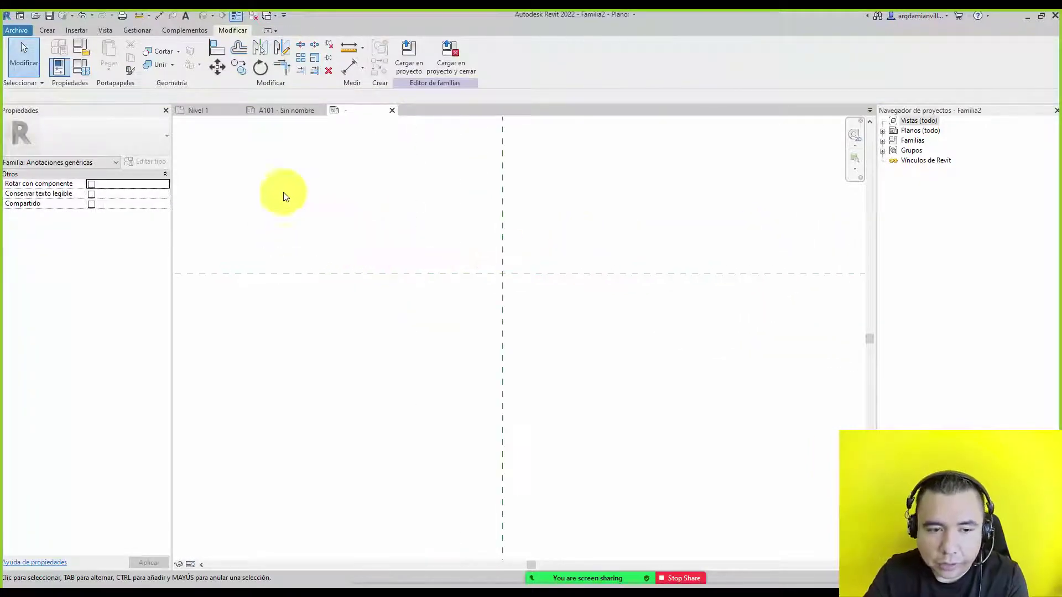
Draw trial lines of lengths 4 and 0.1, then window-select and delete them all.
left_click(47, 30)
left_click(107, 53)
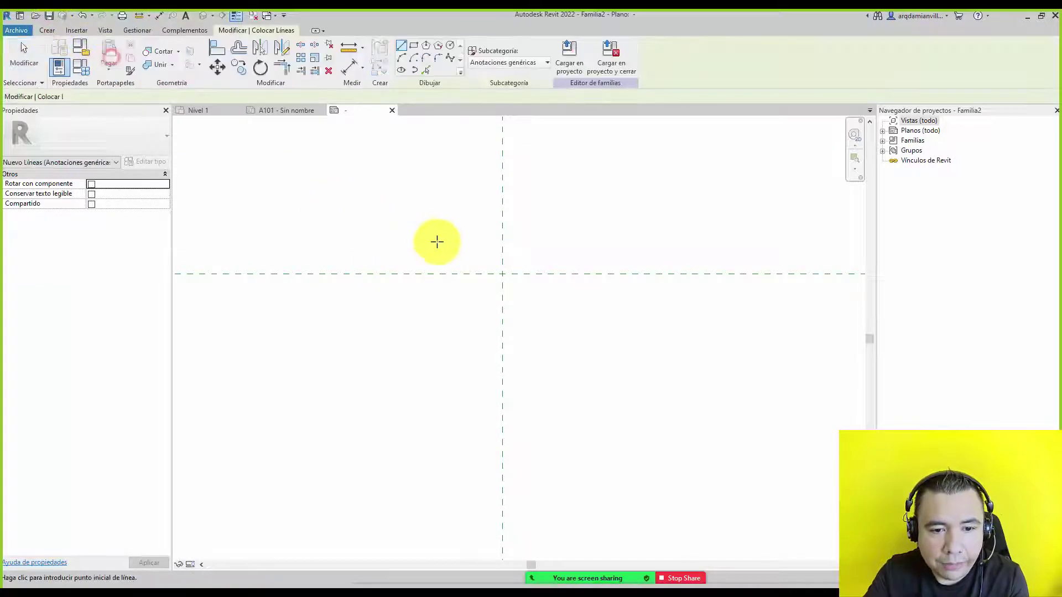
left_click(392, 259)
type("4")
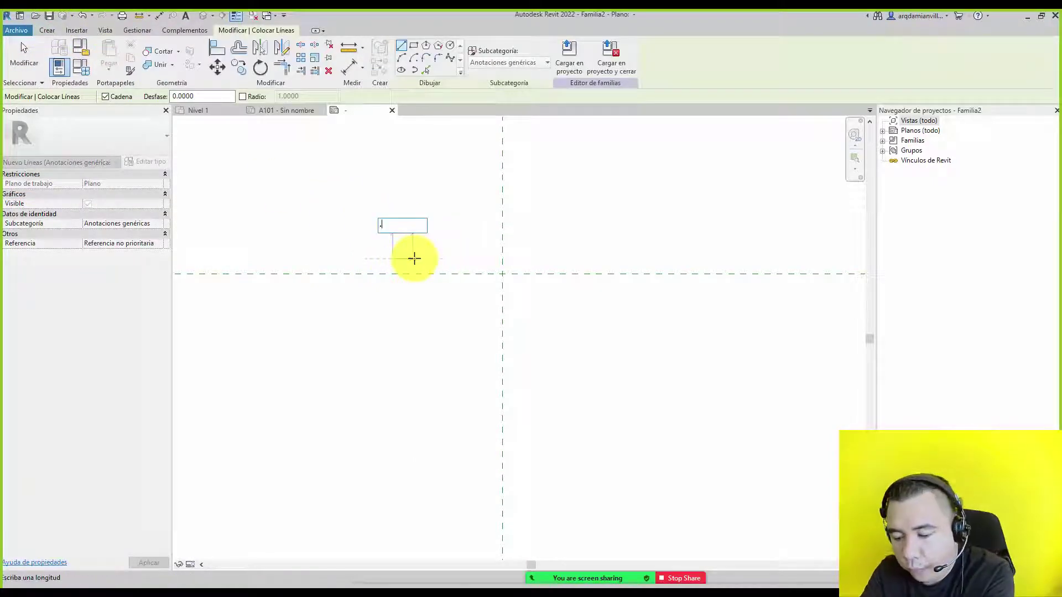
key("Return")
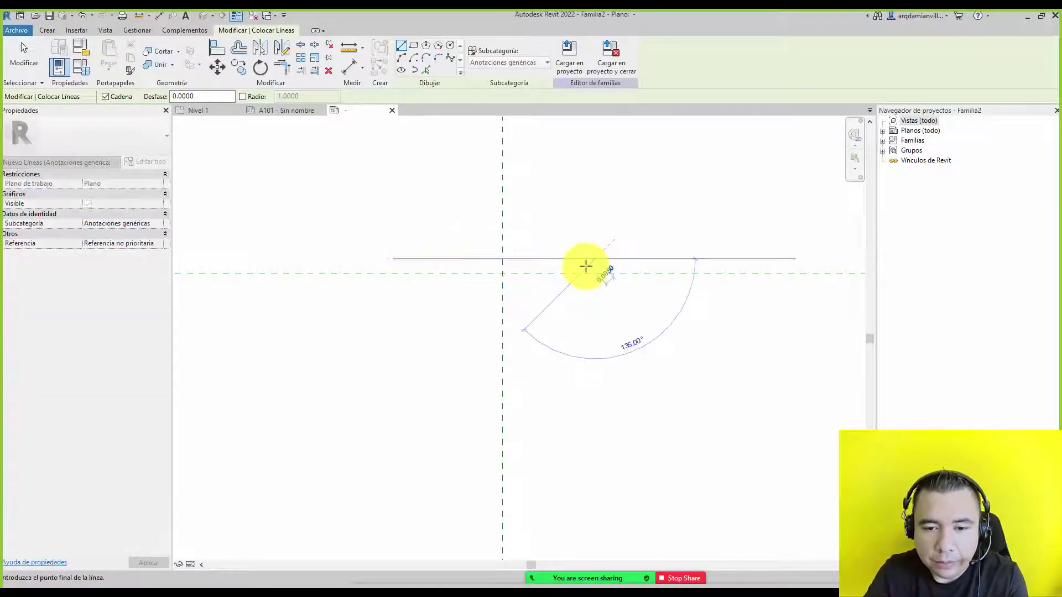
left_click(595, 269)
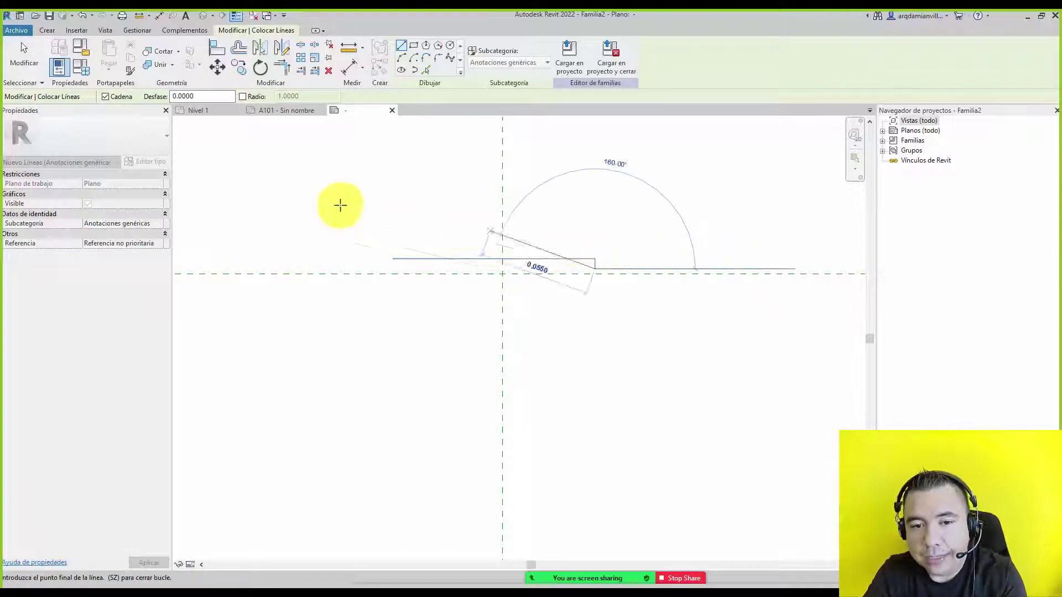
left_click(78, 28)
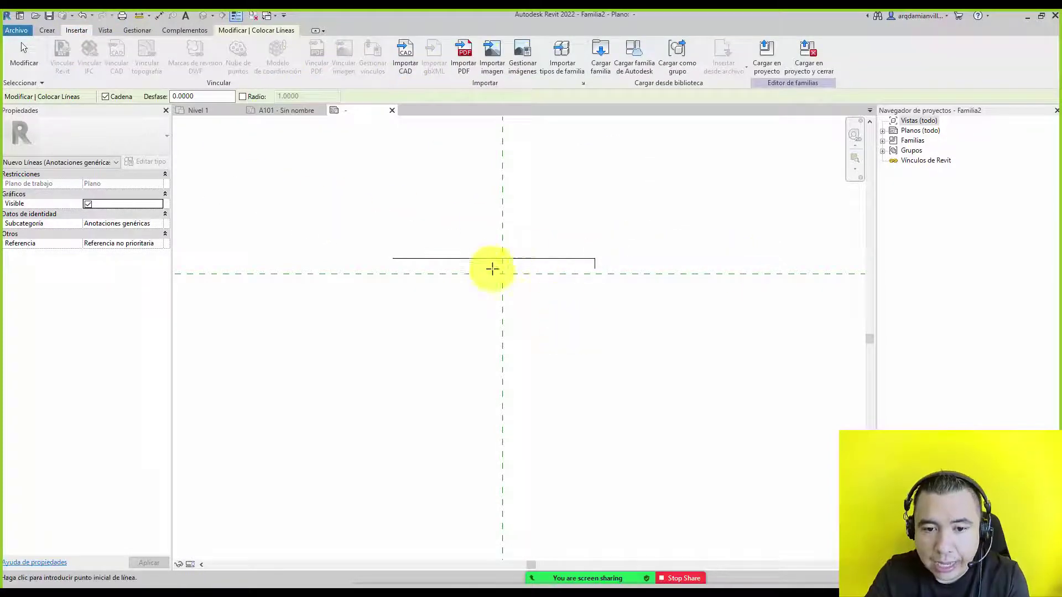
left_click(595, 270)
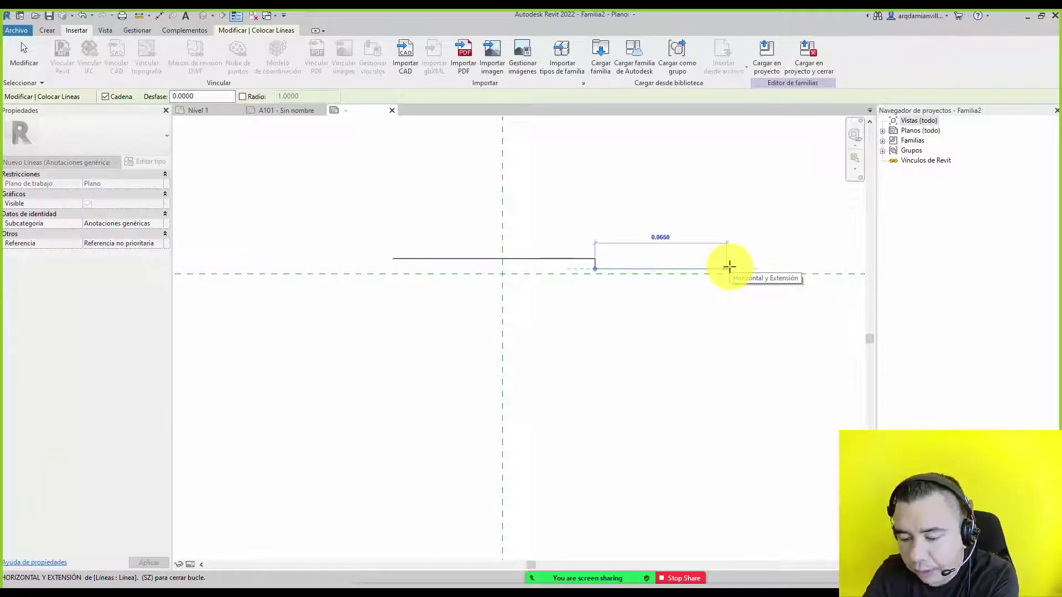
type(".1")
key("Return")
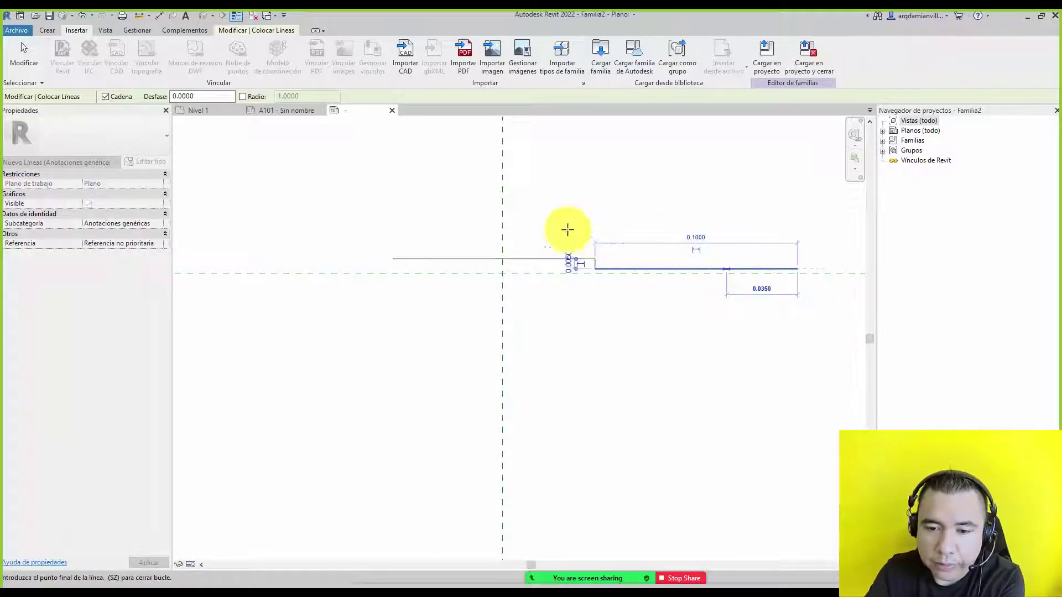
scroll(567, 230, "down", 3)
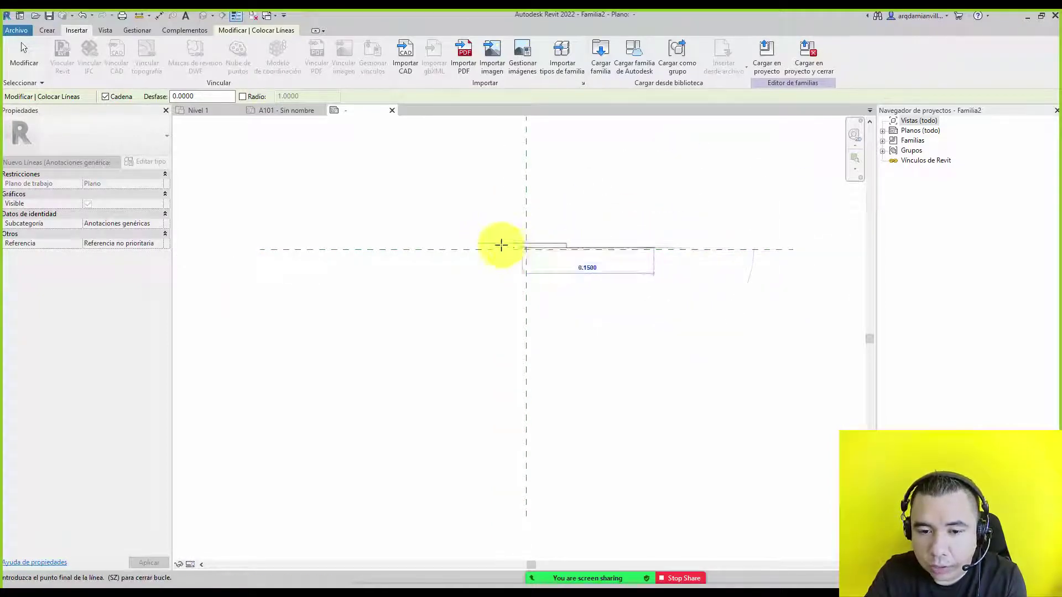
key("Escape")
key("Escape")
left_click_drag(463, 227, 686, 280)
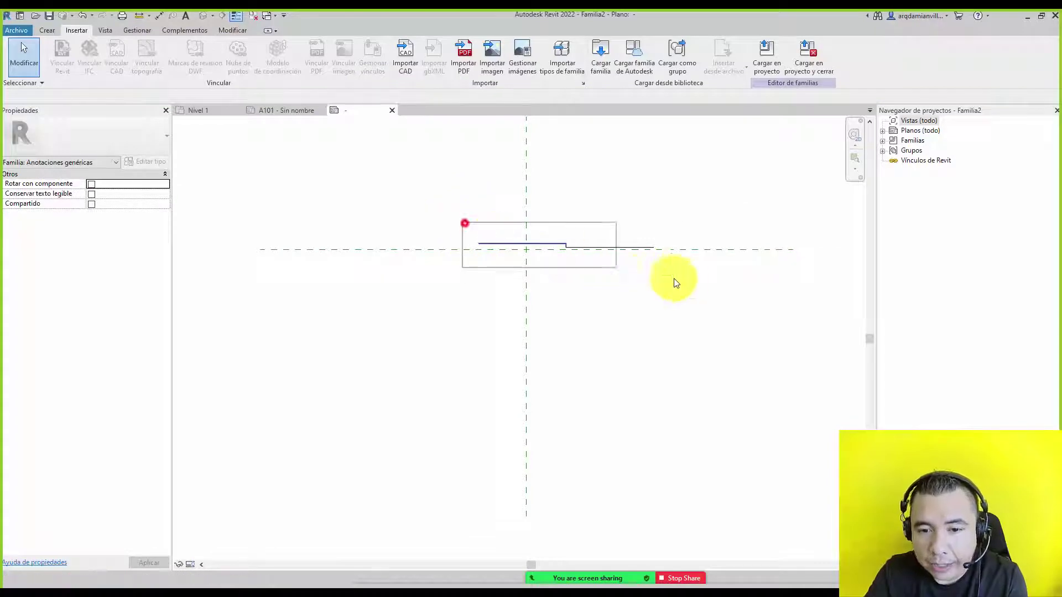
key("Delete")
scroll(523, 241, "up", 3)
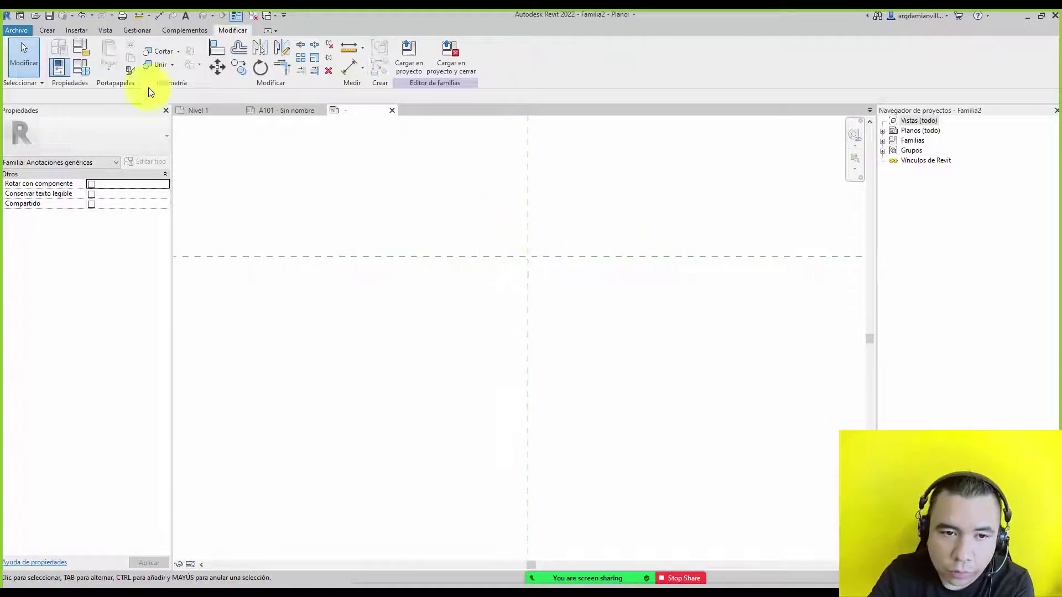
left_click(77, 32)
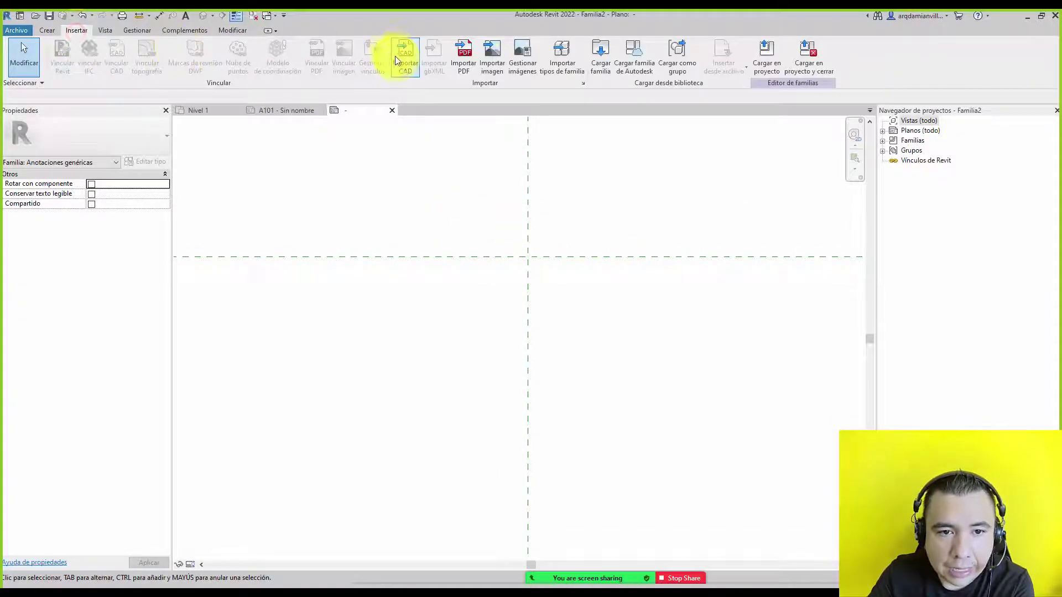
left_click(398, 60)
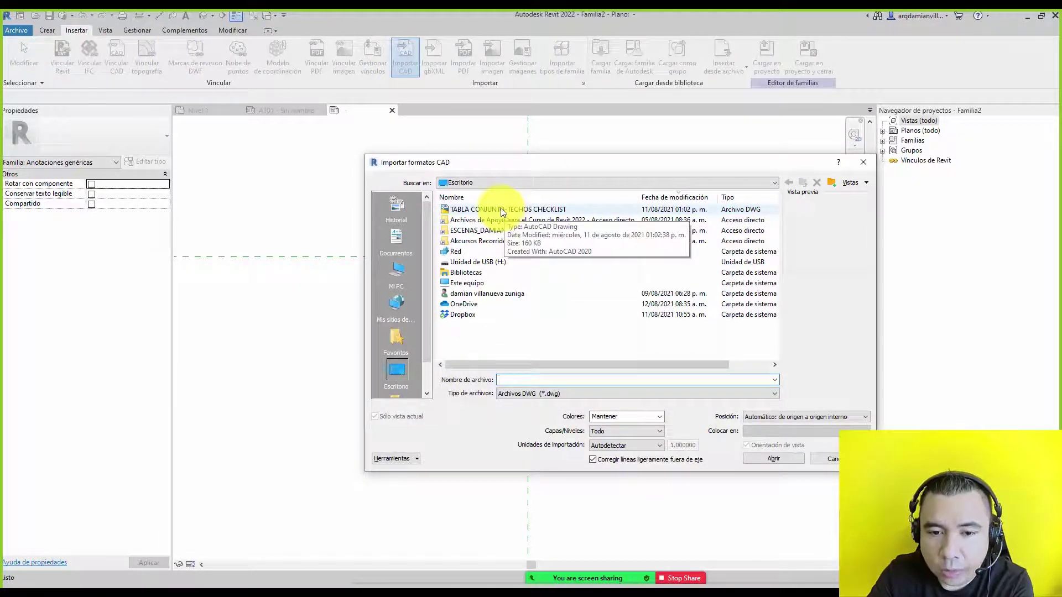
left_click(500, 210)
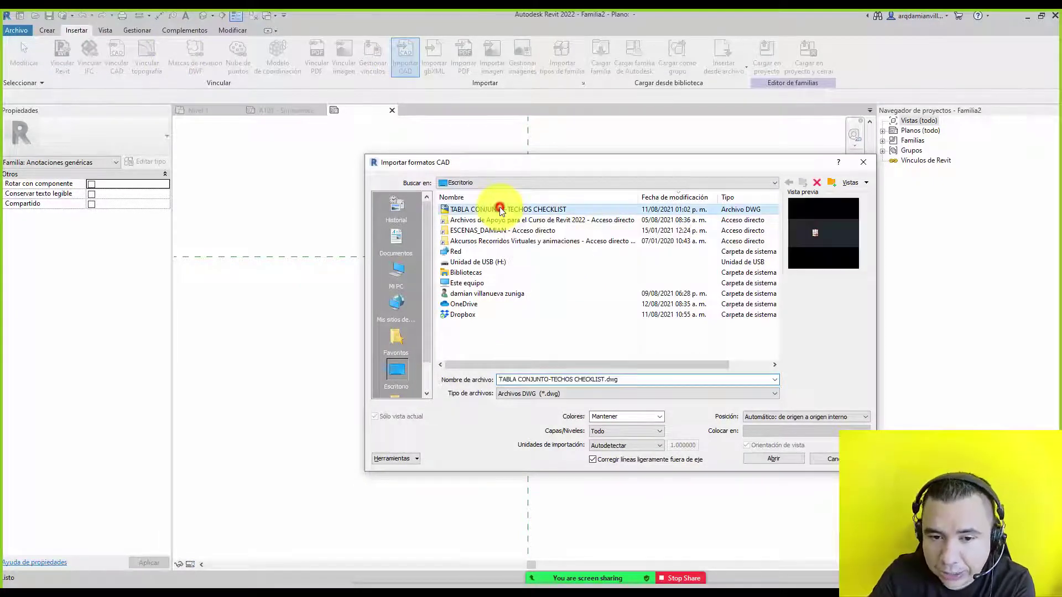
left_click(615, 446)
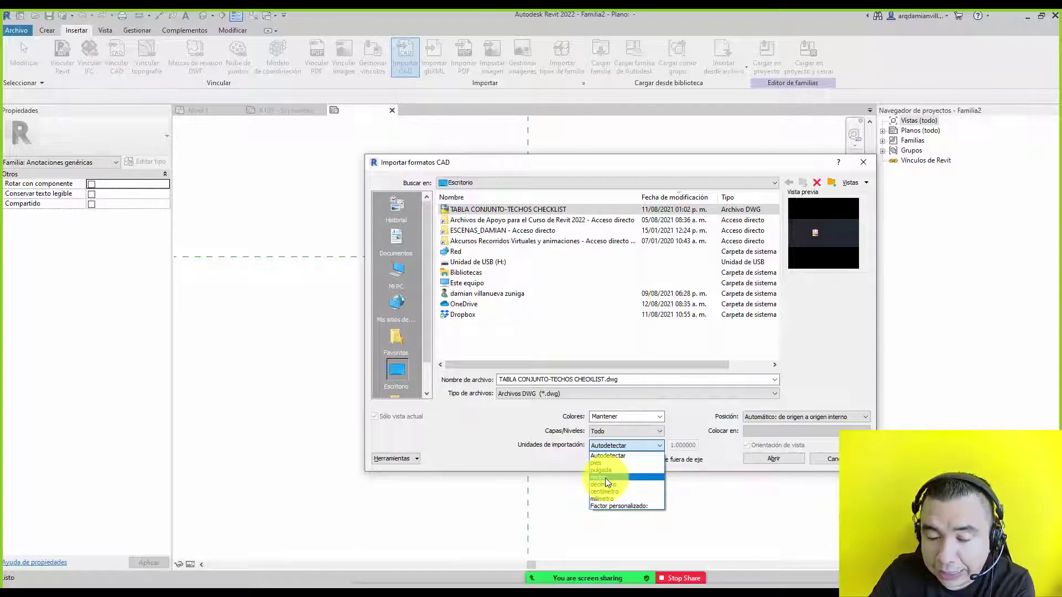
left_click(605, 477)
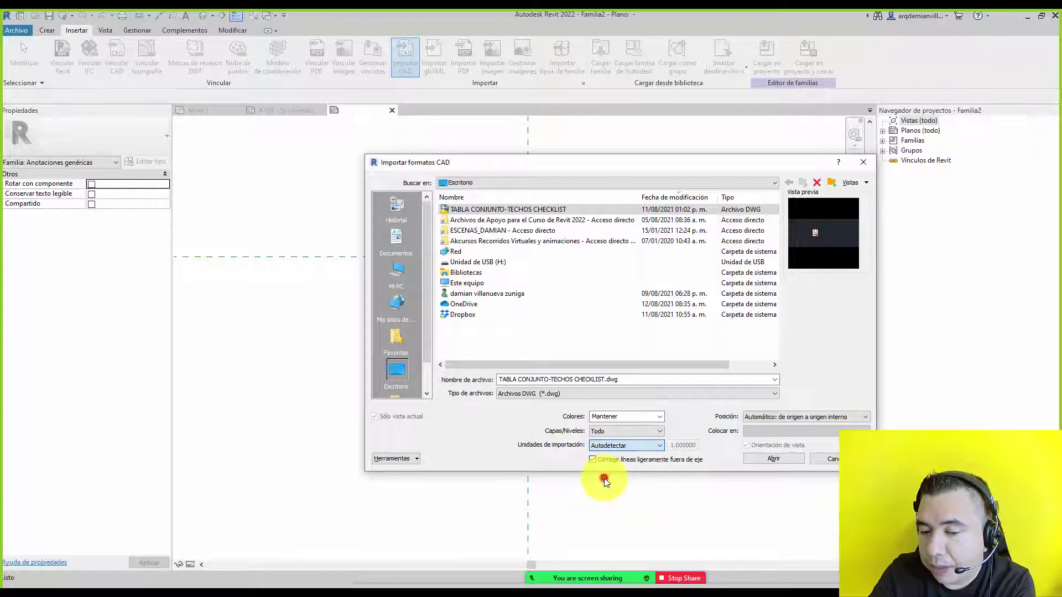
left_click(775, 417)
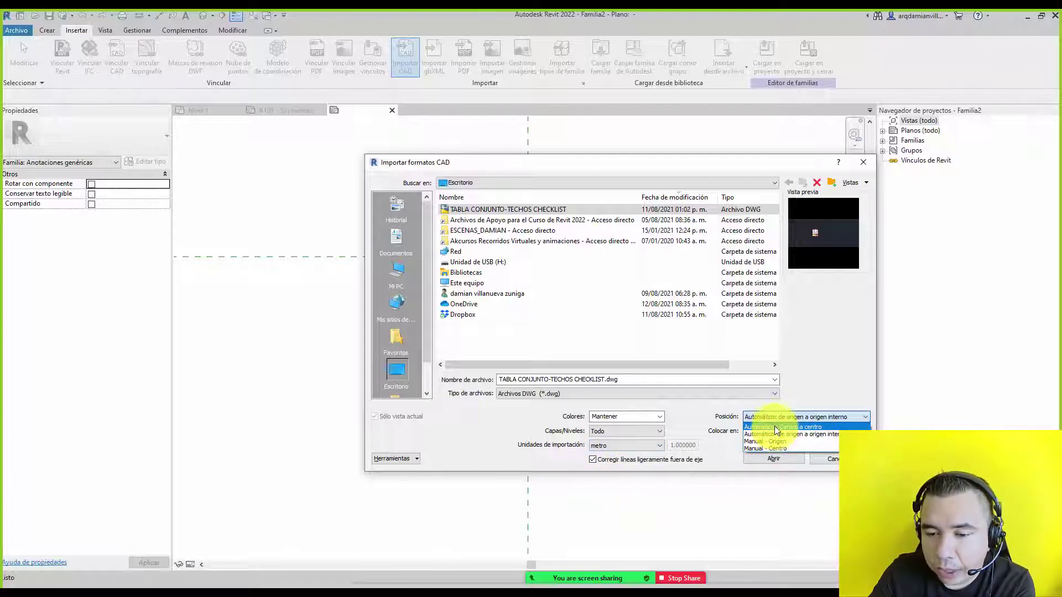
left_click(774, 427)
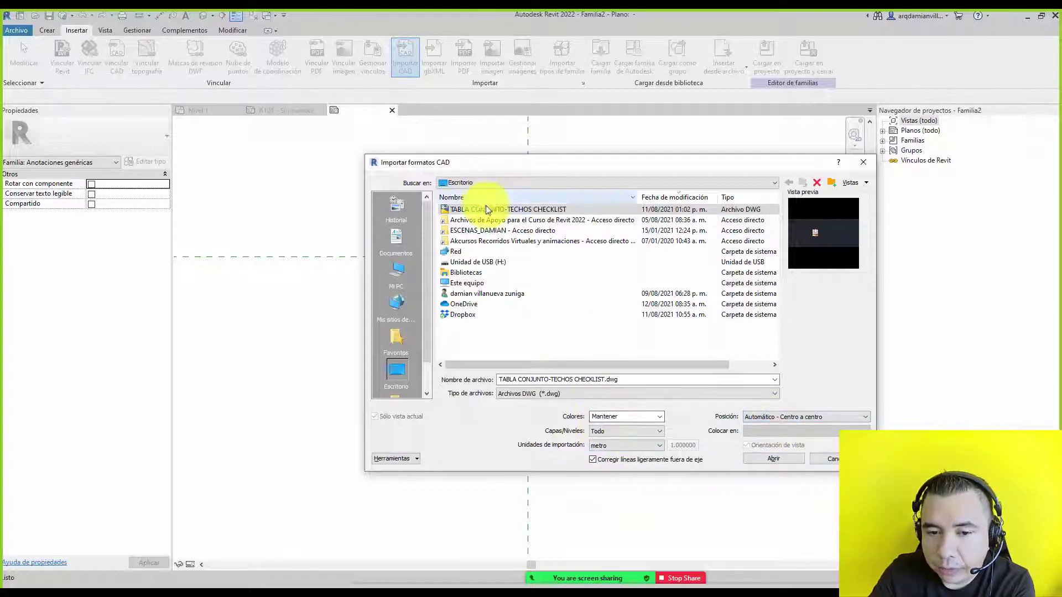
left_click(764, 461)
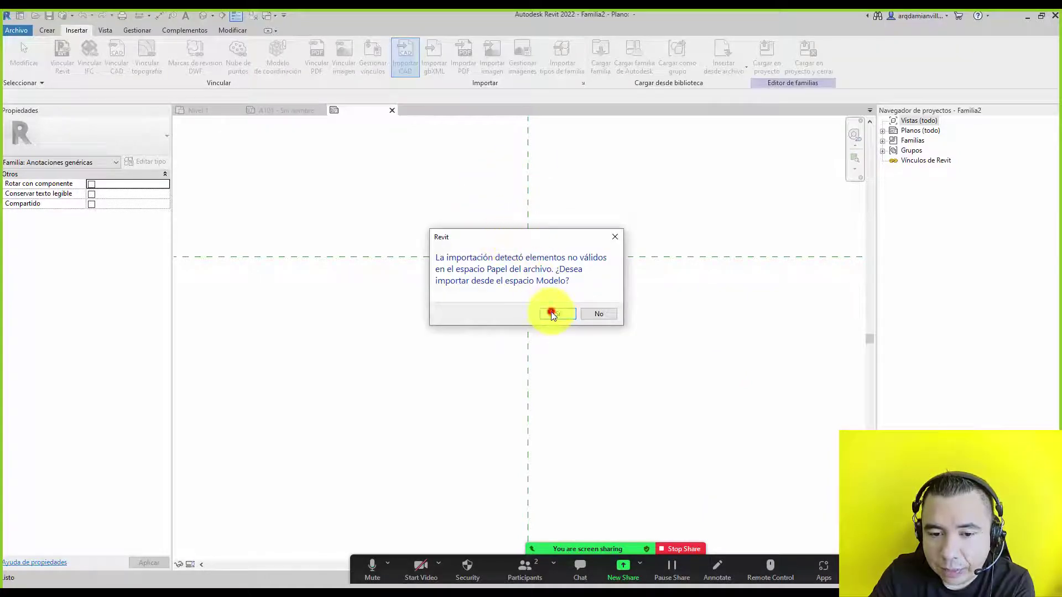
left_click(551, 313)
scroll(523, 300, "down", 5)
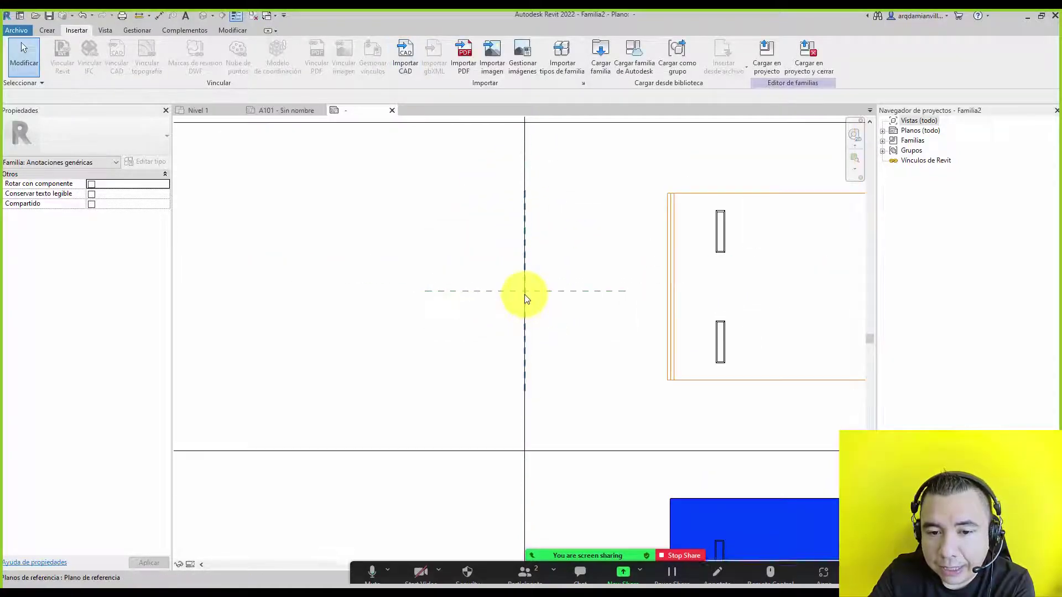
scroll(523, 296, "down", 2)
scroll(517, 260, "down", 2)
scroll(512, 260, "down", 2)
scroll(505, 282, "up", 2)
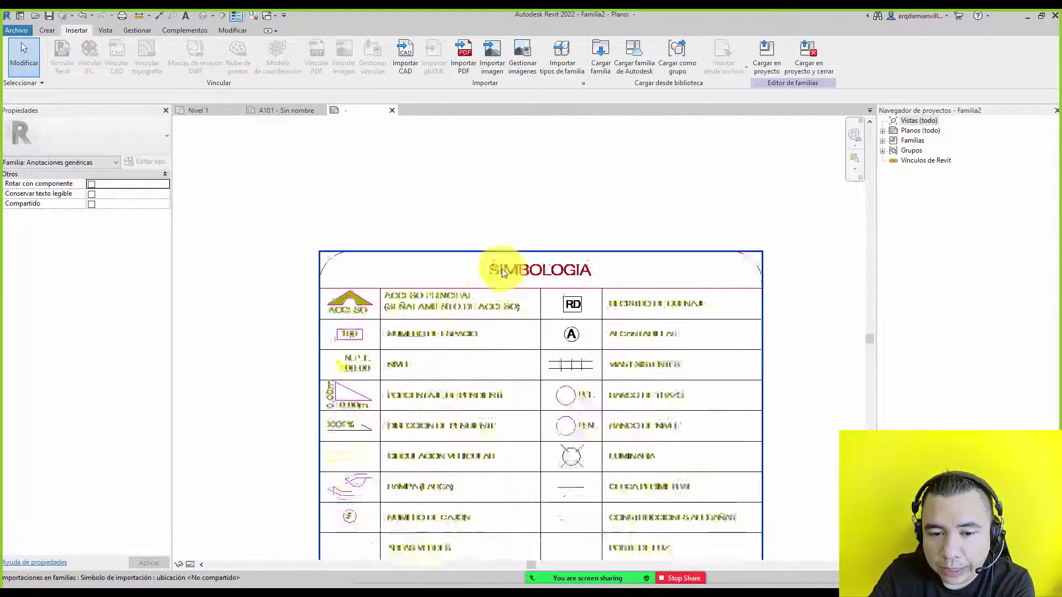
scroll(502, 272, "up", 1)
left_click(503, 277)
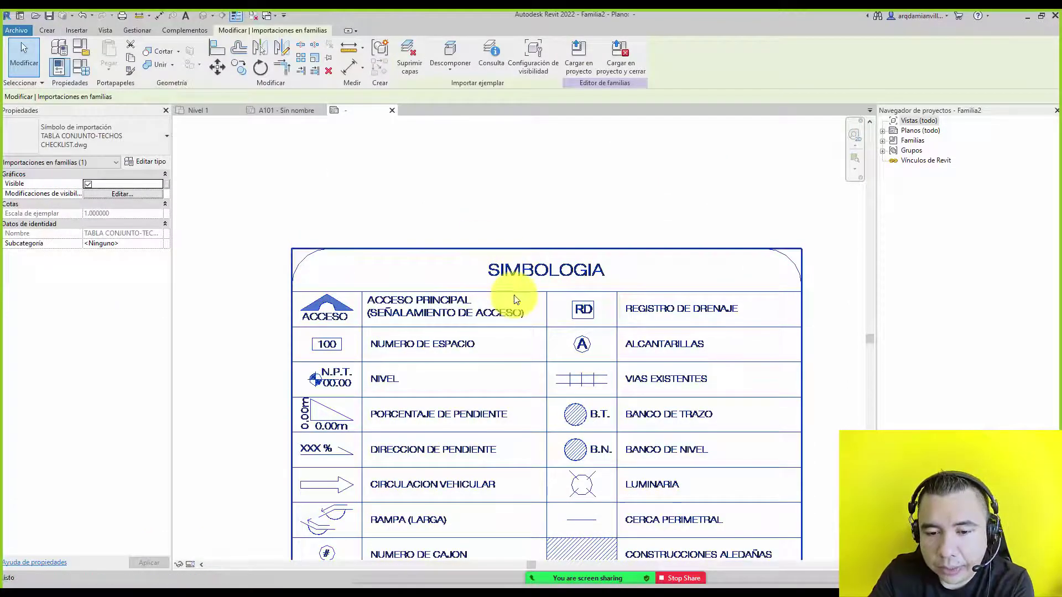
key("Delete")
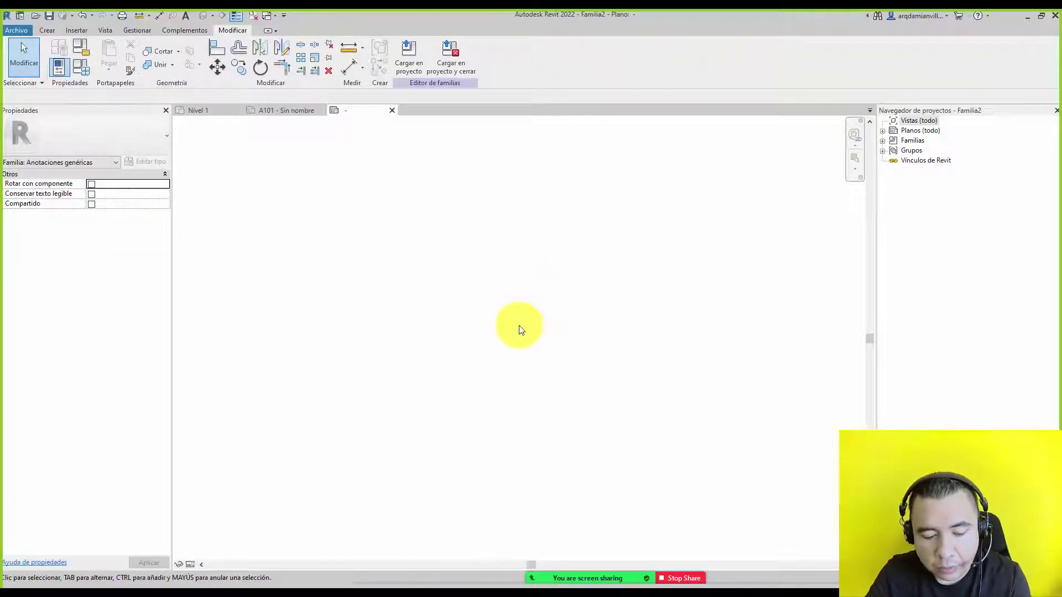
Import the SIMBOLOGIA legend from TABLA CONJUNTO-TECHOS CHECKLIST.dwg using centímetro units.
key("z")
key("f")
scroll(531, 329, "up", 3)
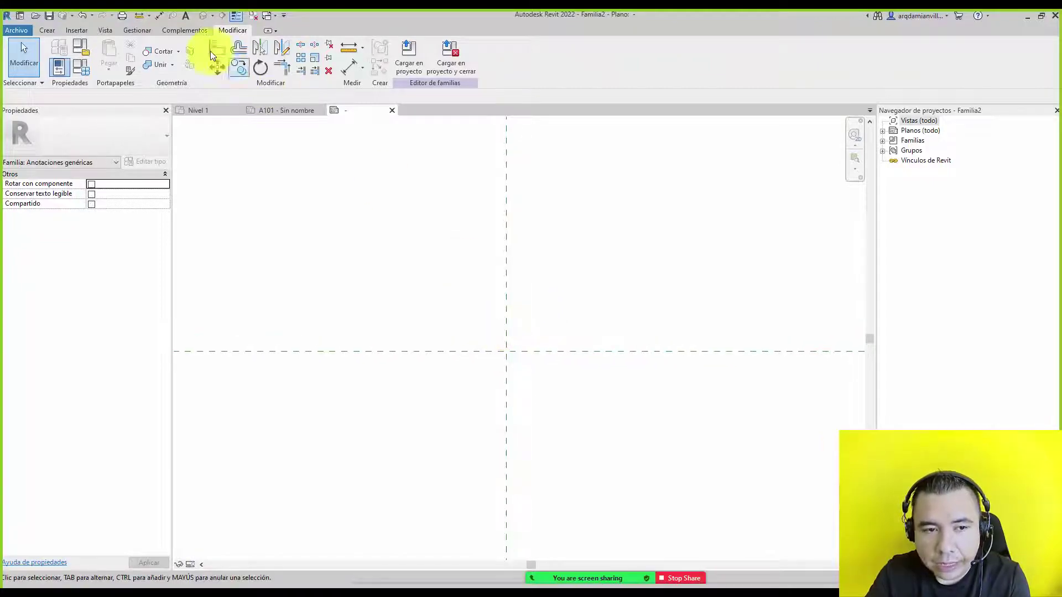
left_click(75, 30)
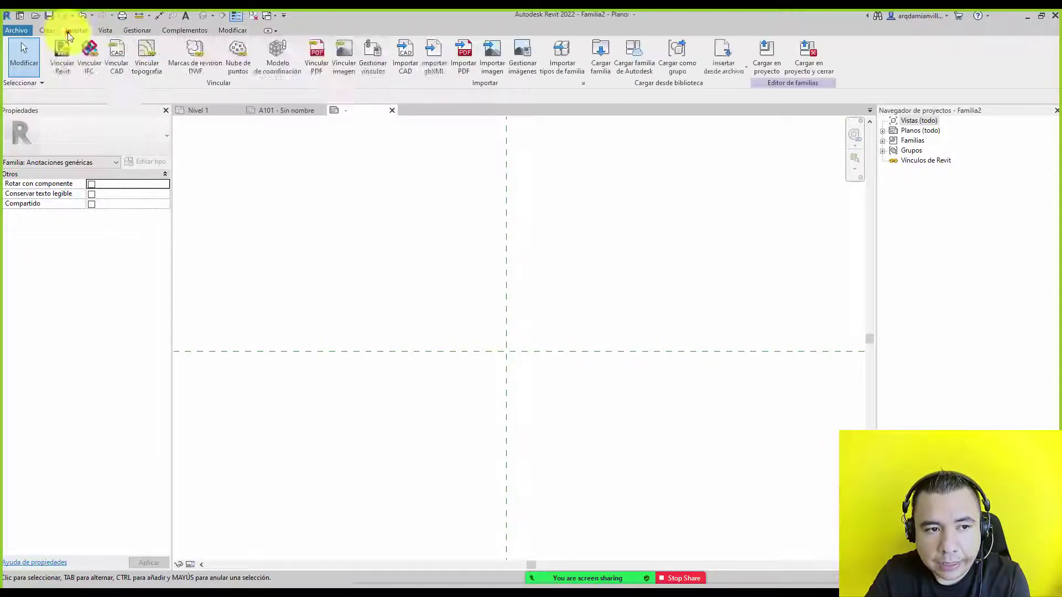
left_click(404, 58)
left_click(493, 207)
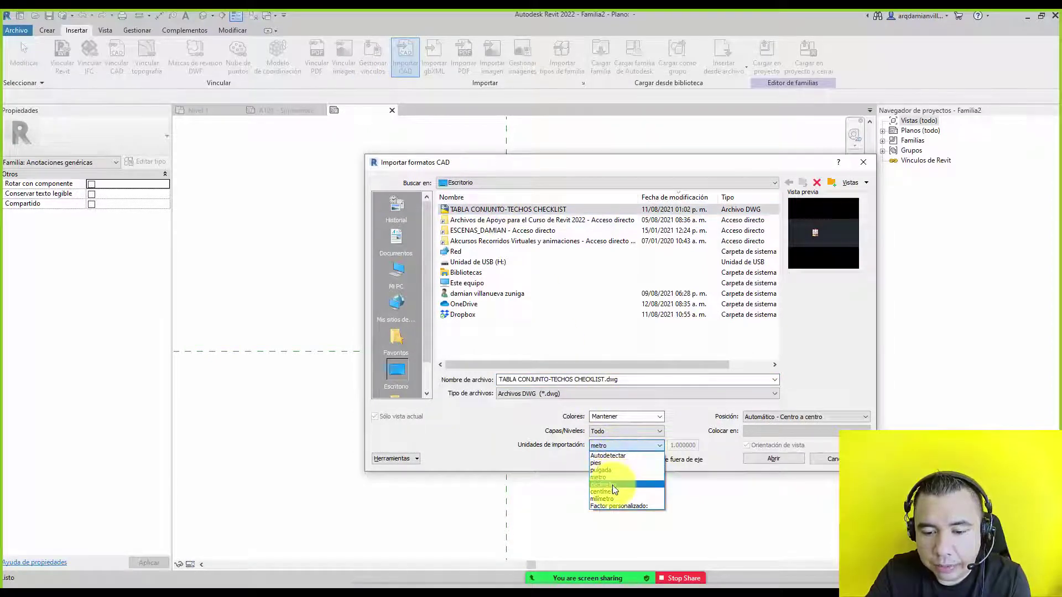
left_click(613, 492)
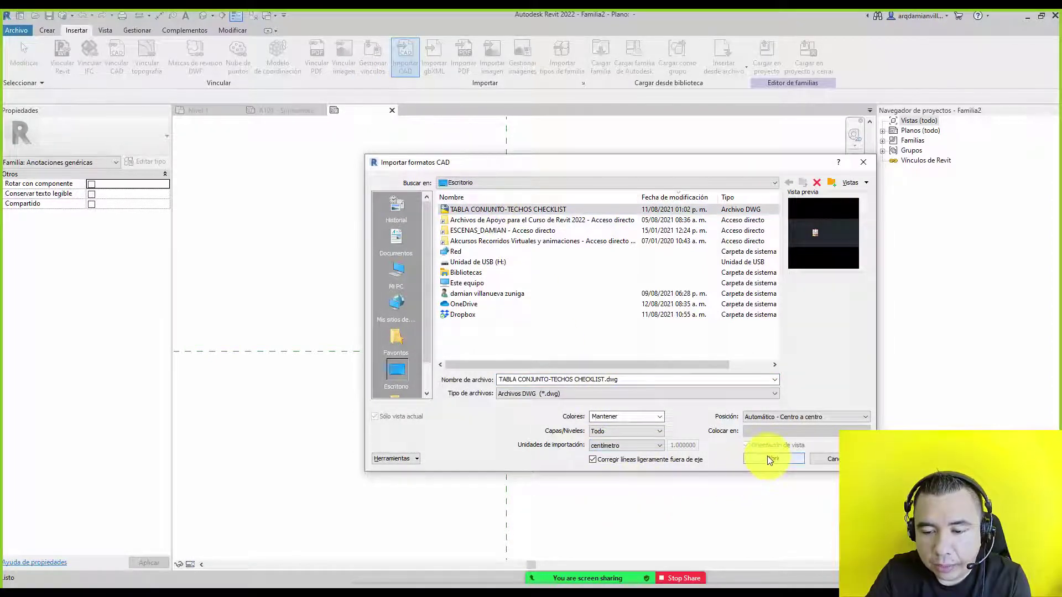
left_click(770, 461)
left_click(541, 316)
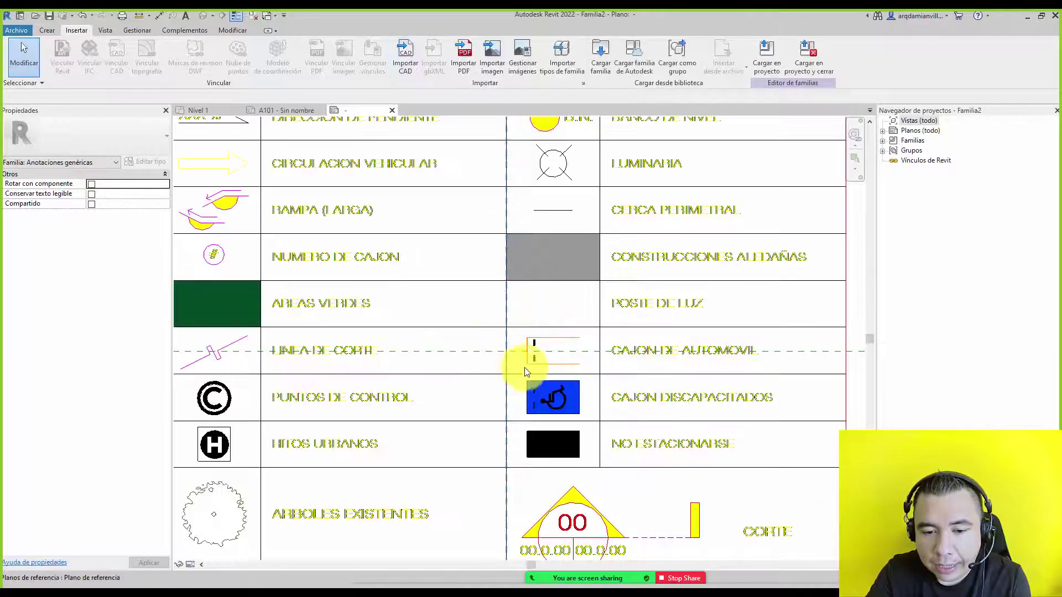
Zoom in on the ACCESO symbol in the imported SIMBOLOGIA table.
scroll(505, 332, "down", 1)
scroll(505, 448, "down", 2)
scroll(451, 290, "up", 2)
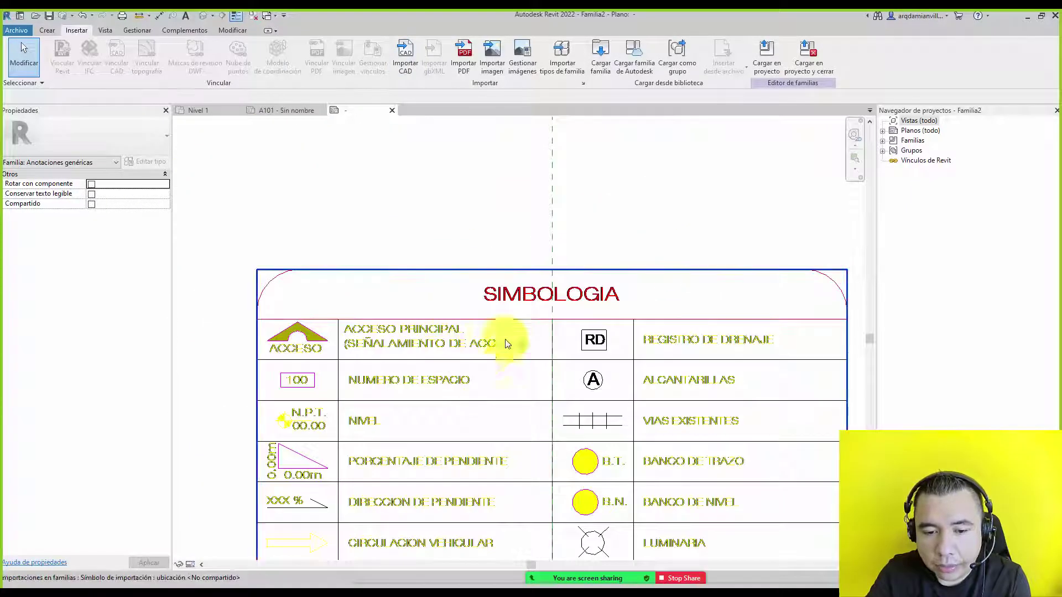
scroll(252, 304, "up", 1)
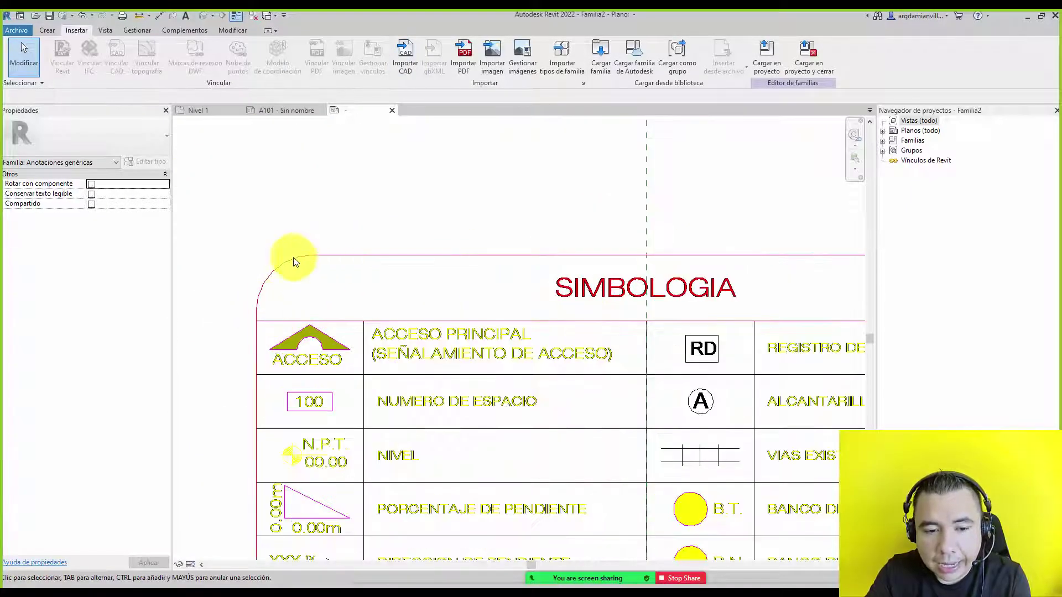
scroll(260, 346, "up", 1)
scroll(346, 364, "up", 1)
scroll(386, 271, "up", 1)
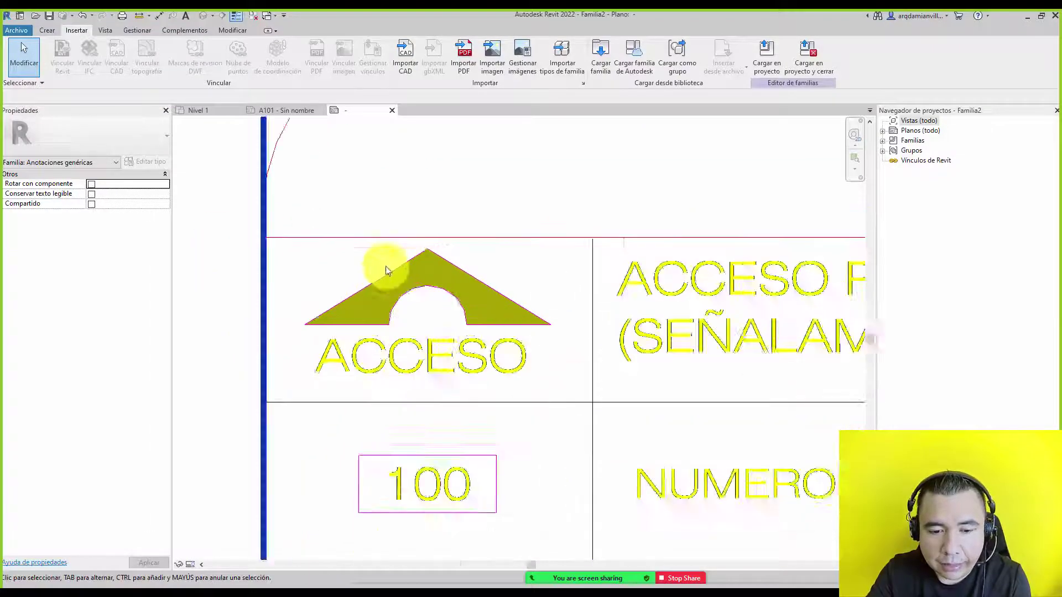
scroll(386, 271, "up", 2)
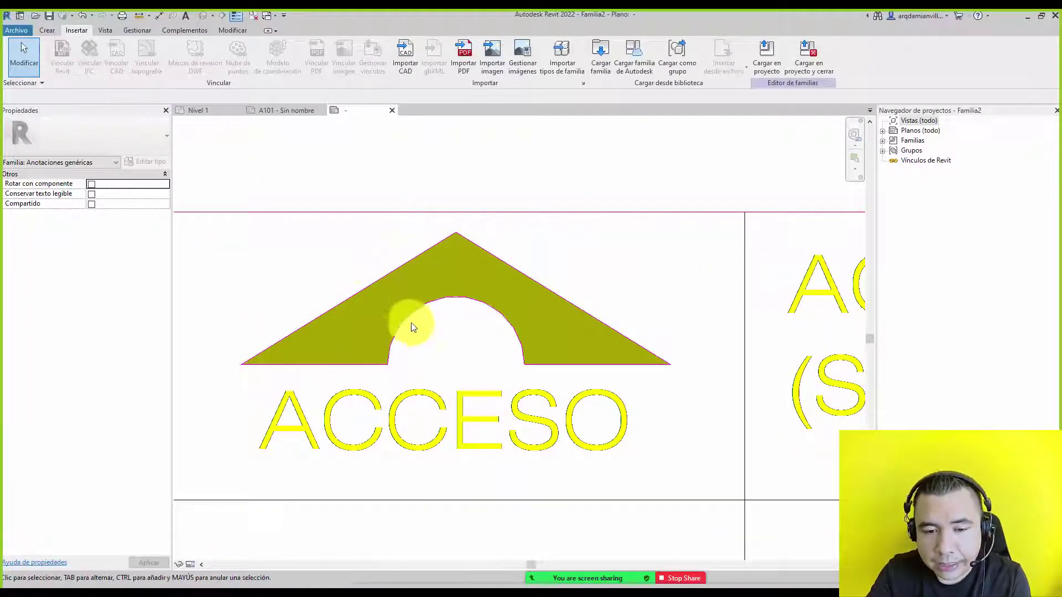
scroll(412, 328, "down", 1)
scroll(433, 303, "down", 1)
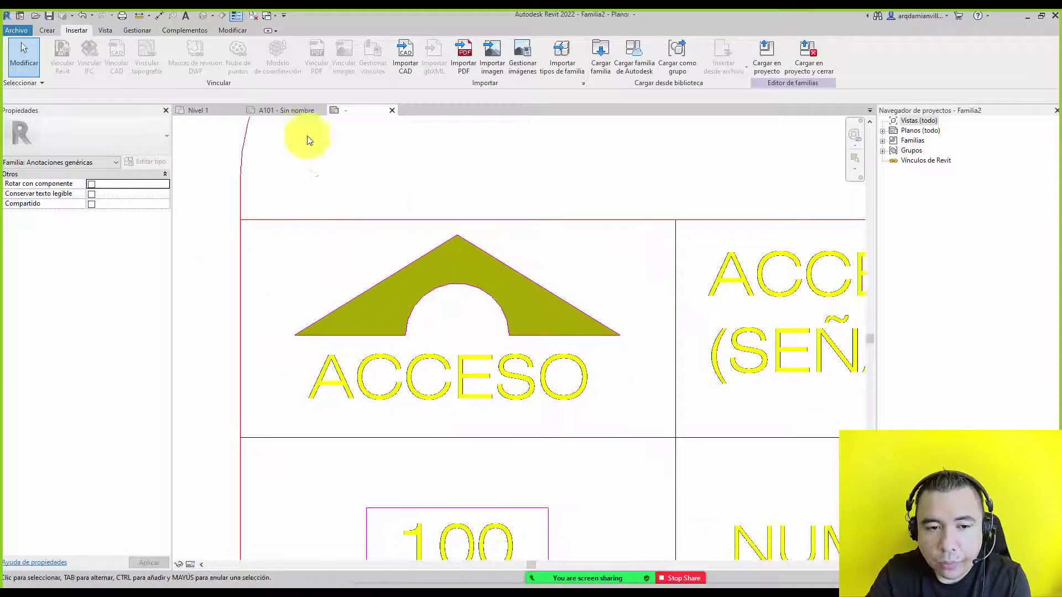
Pick-trace the ACCESO symbol's two slopes, both base segments and the arch as lines.
left_click(48, 31)
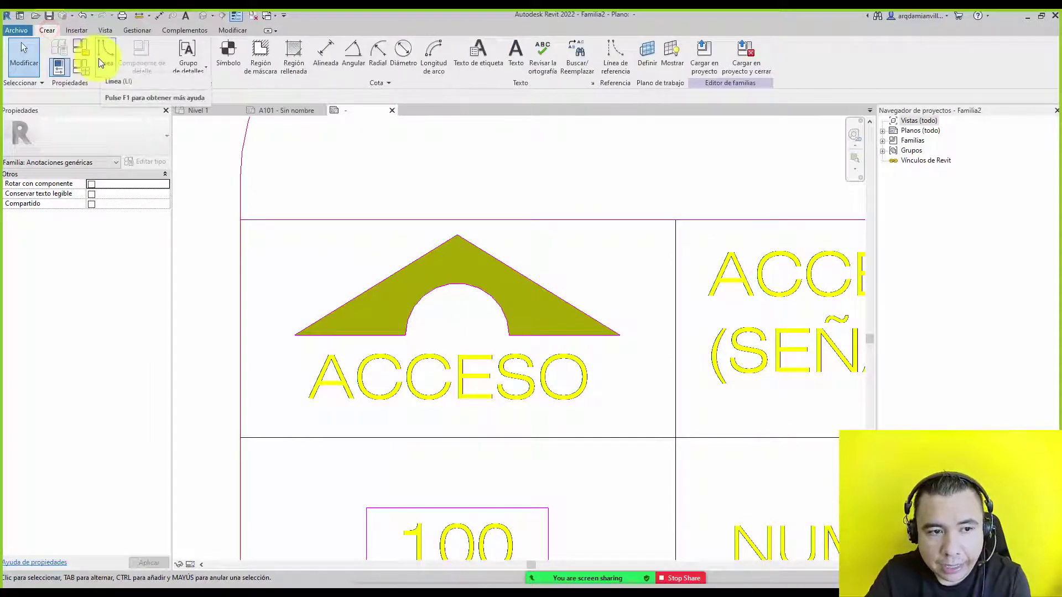
left_click(118, 63)
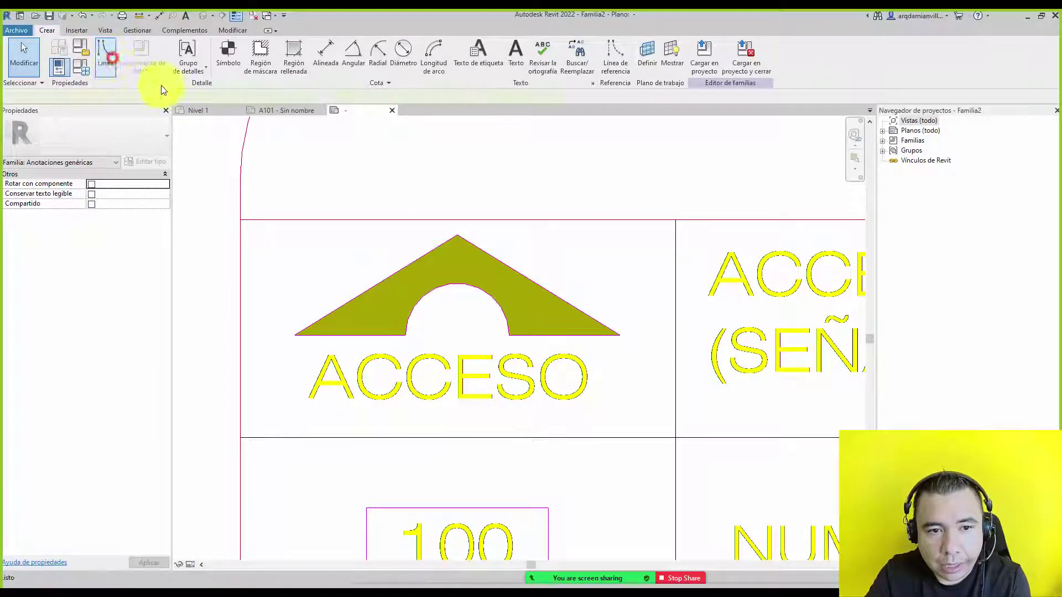
left_click(430, 73)
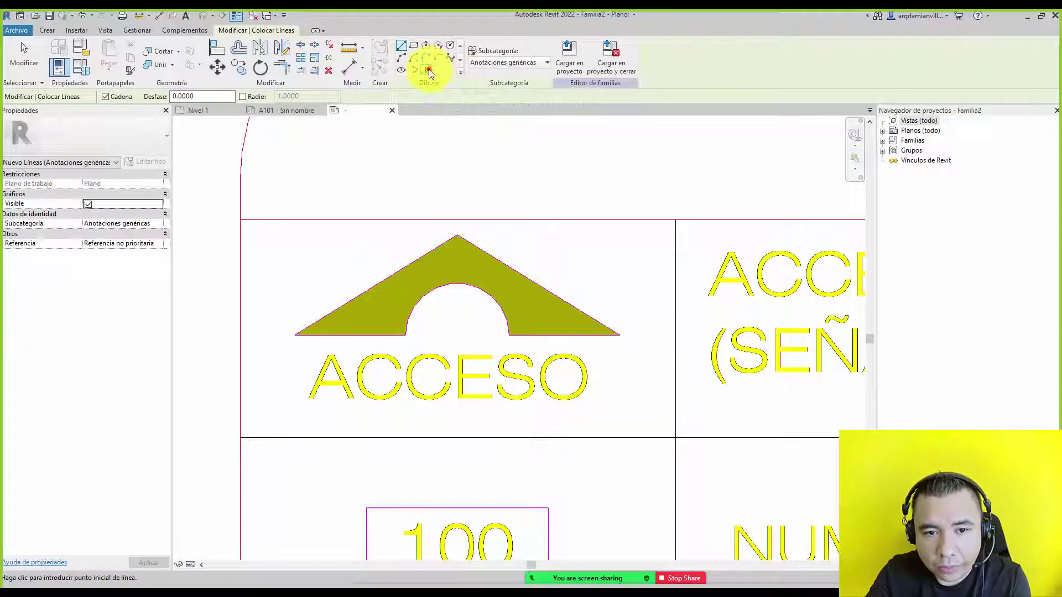
left_click(416, 258)
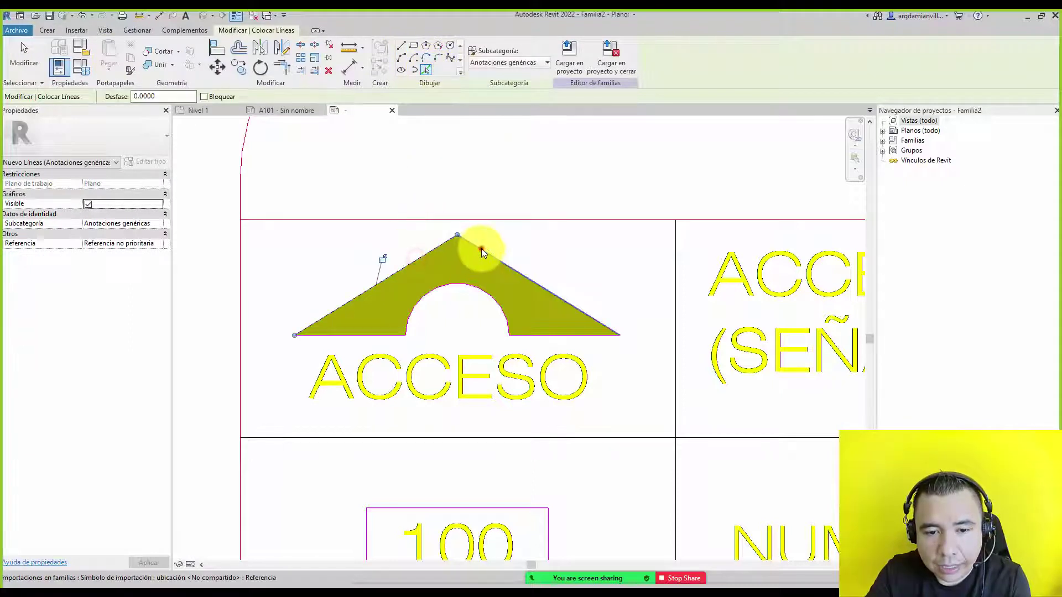
left_click(481, 246)
left_click(528, 334)
left_click(495, 297)
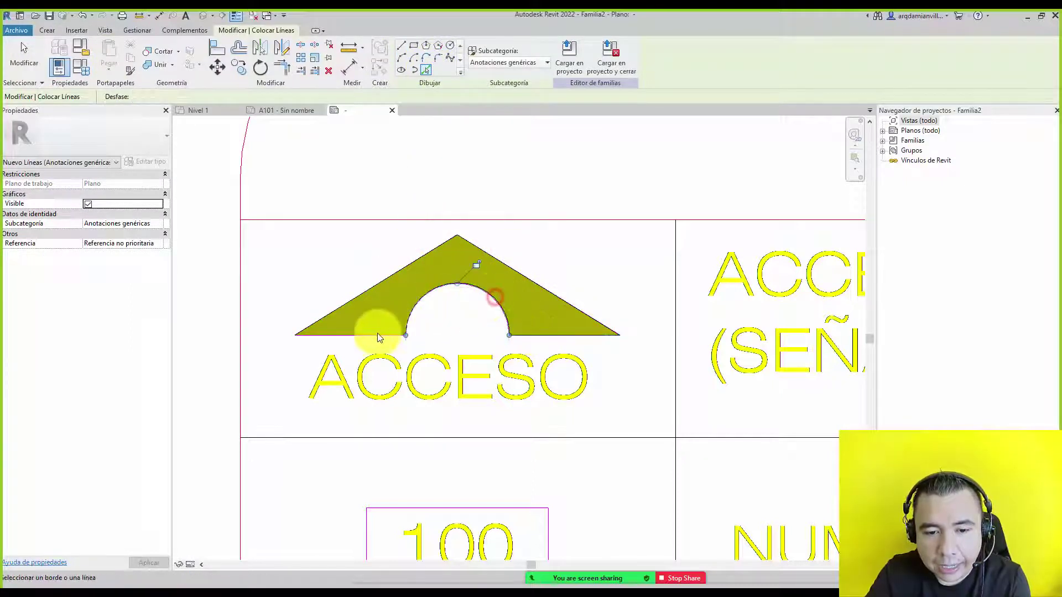
left_click(372, 334)
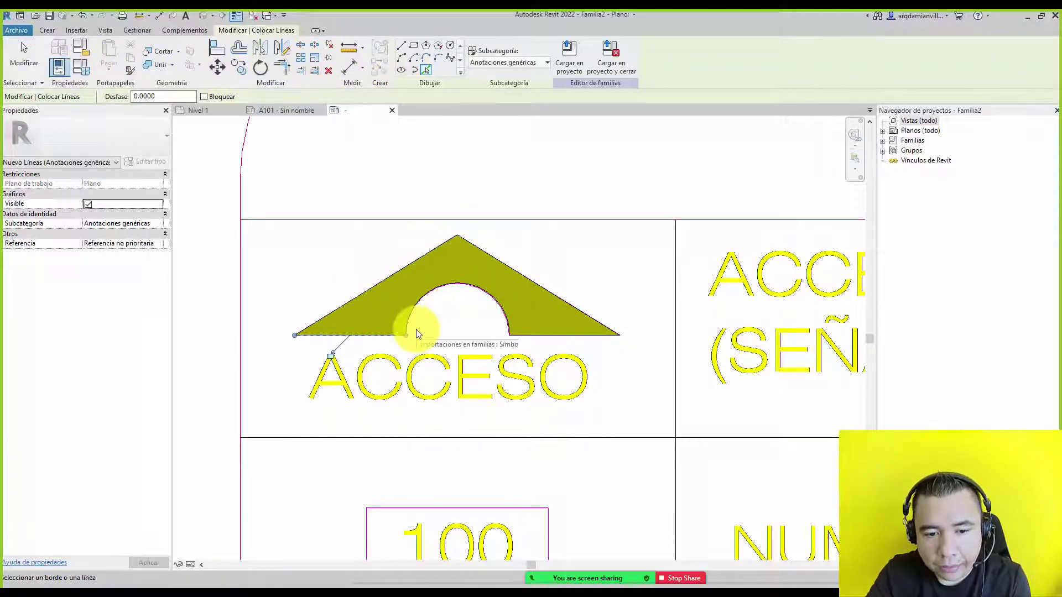
left_click(13, 65)
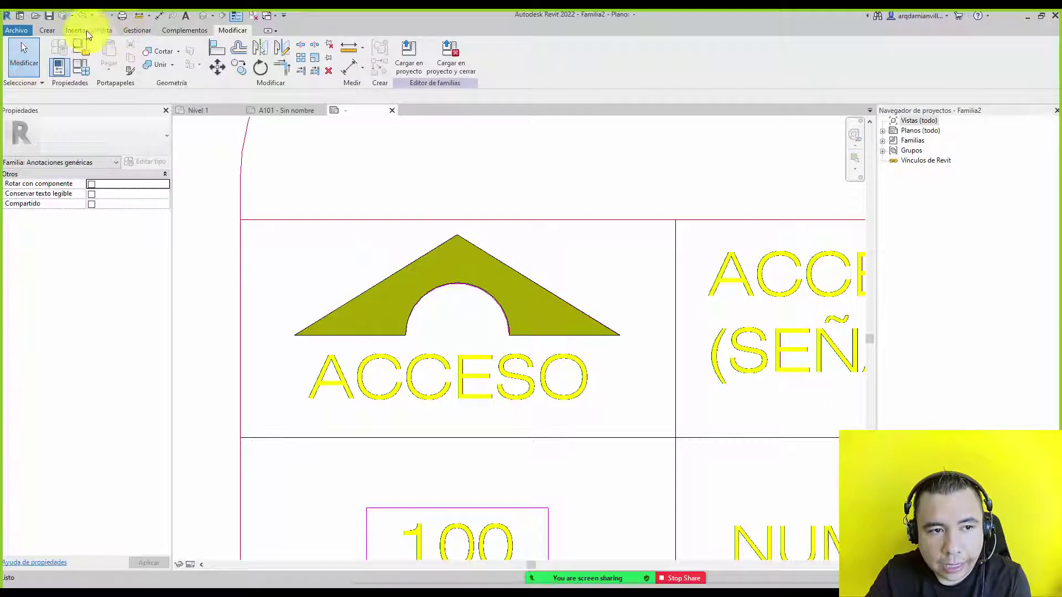
Place an ACCESO text note, widen it to one line, and move it under the triangle.
left_click(48, 31)
left_click(512, 75)
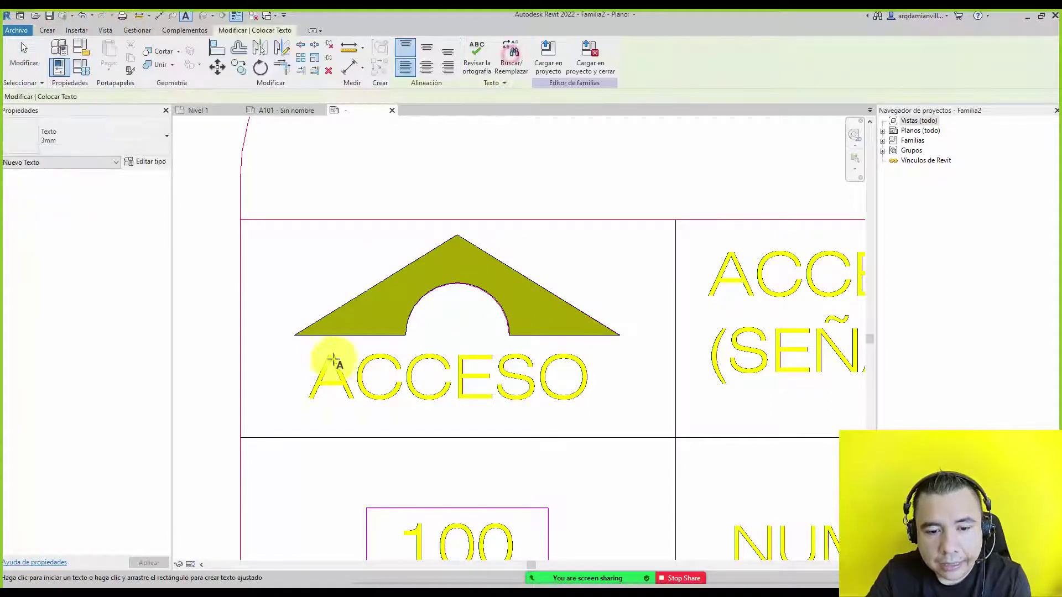
left_click_drag(308, 349, 602, 407)
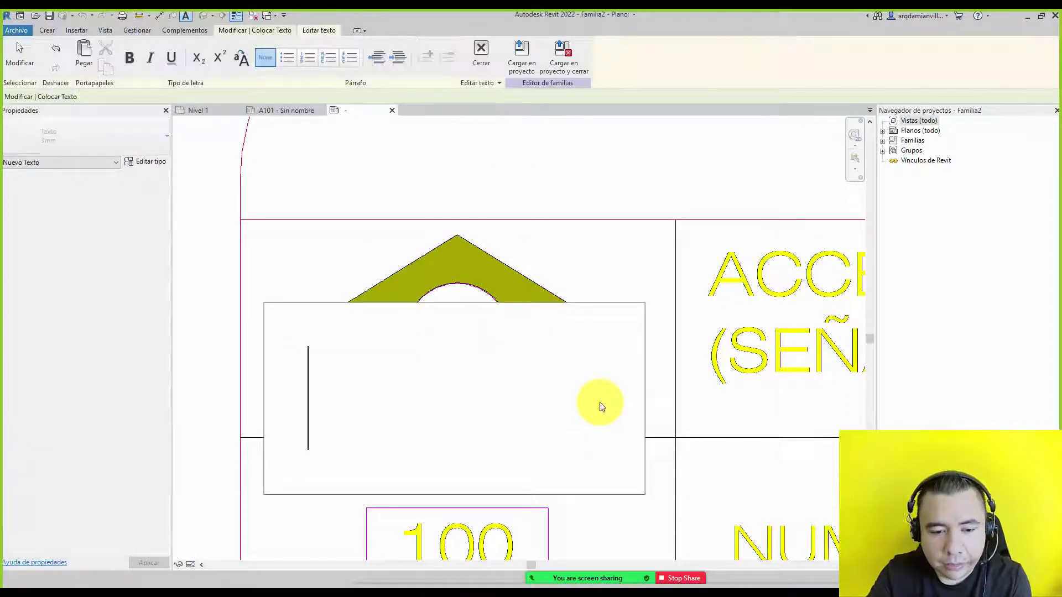
type("ACCESO")
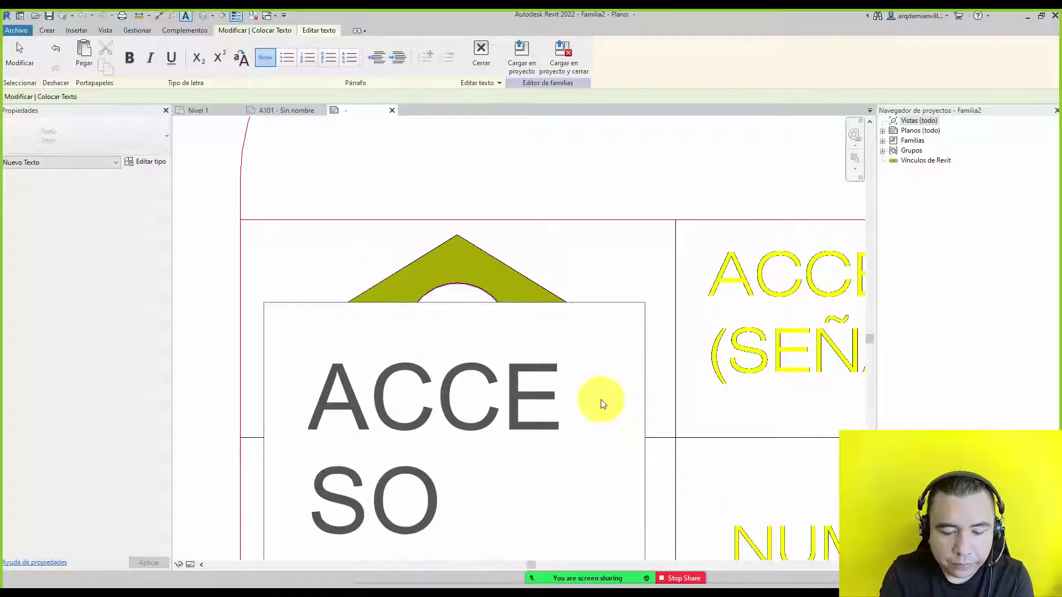
left_click(375, 366)
scroll(398, 348, "down", 1)
left_click_drag(654, 431, 700, 415)
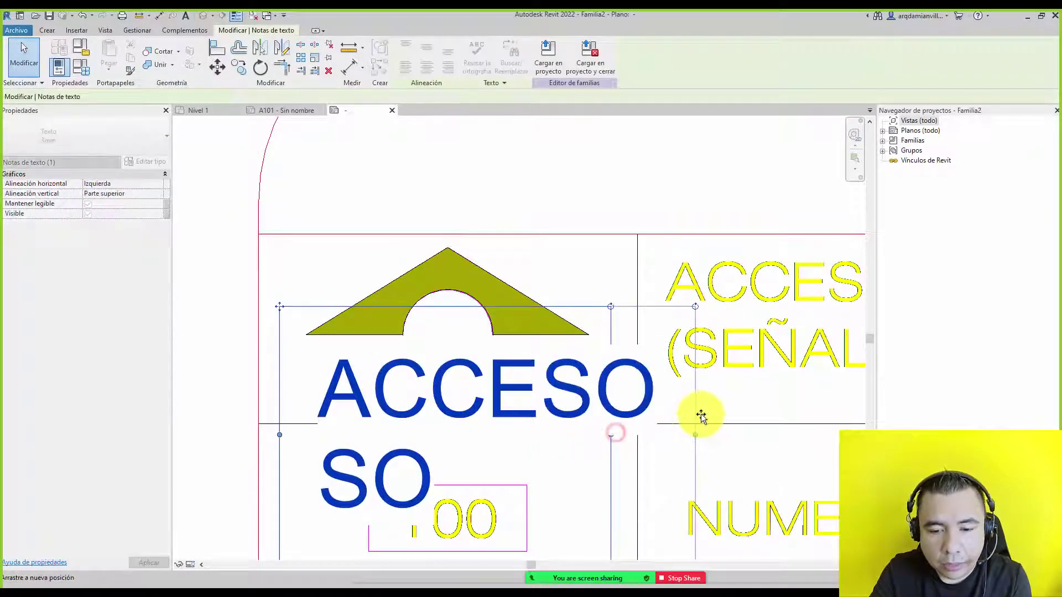
left_click_drag(280, 307, 235, 305)
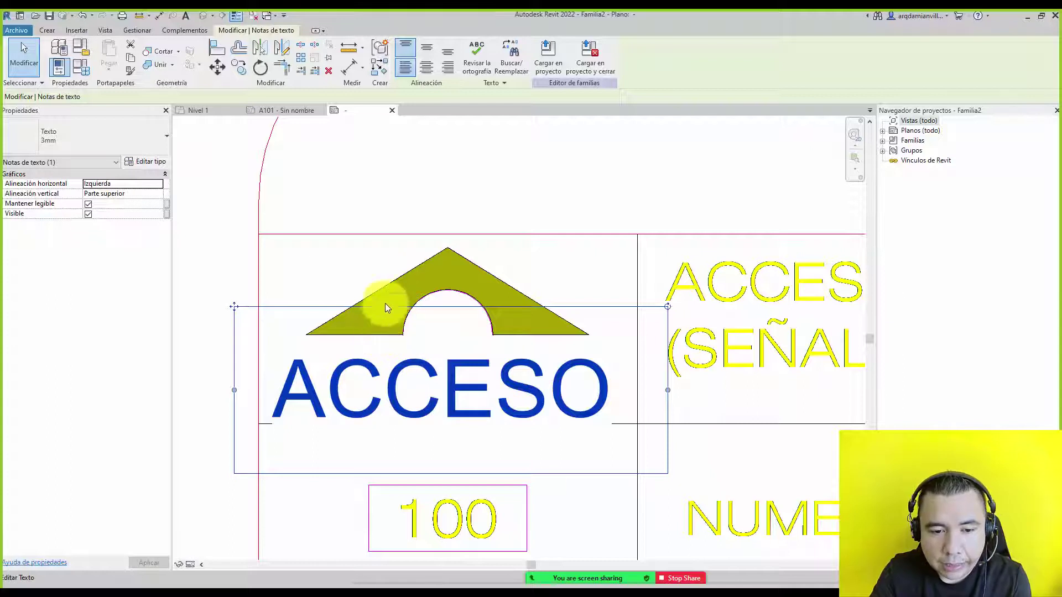
left_click(269, 233)
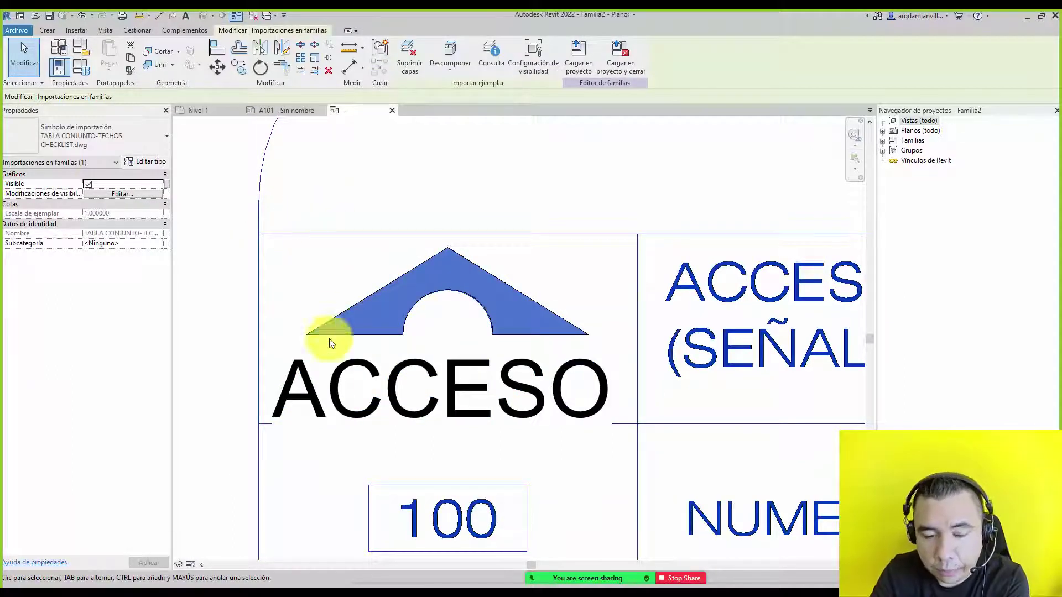
key("Delete")
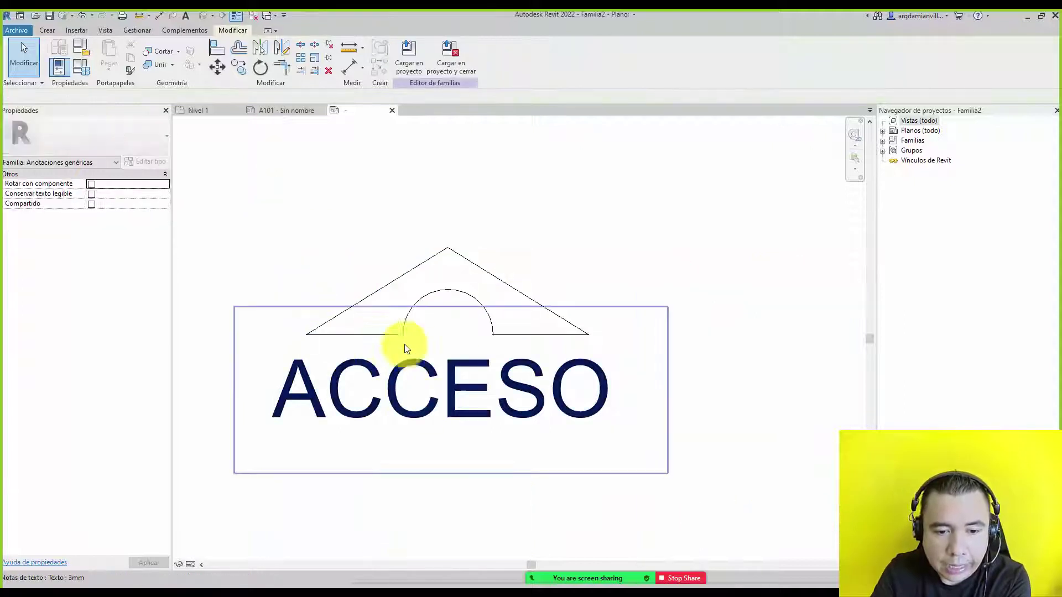
scroll(449, 257, "down", 3)
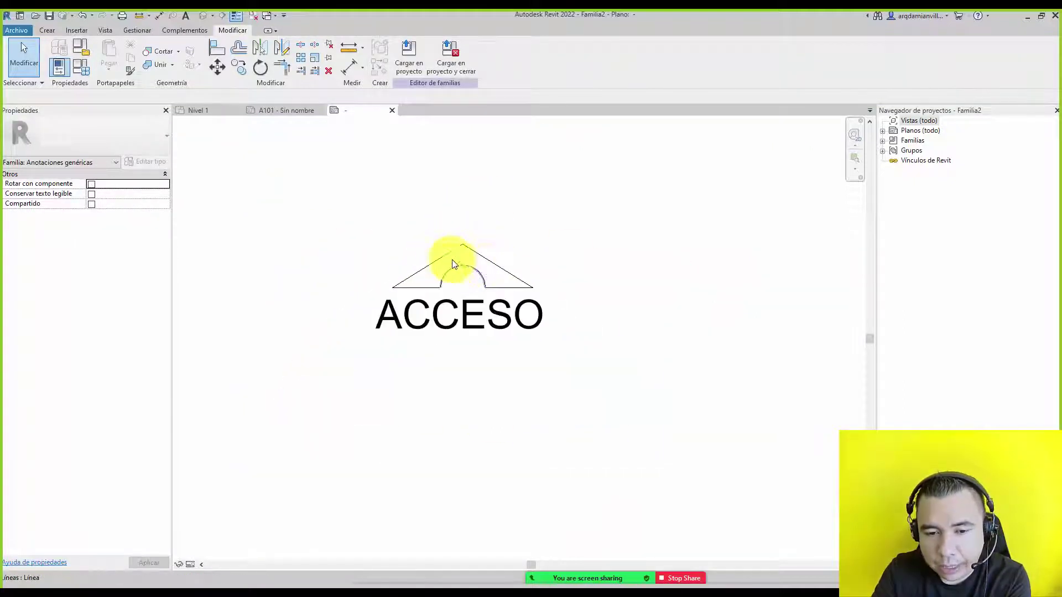
scroll(445, 252, "down", 3)
left_click_drag(408, 230, 491, 292)
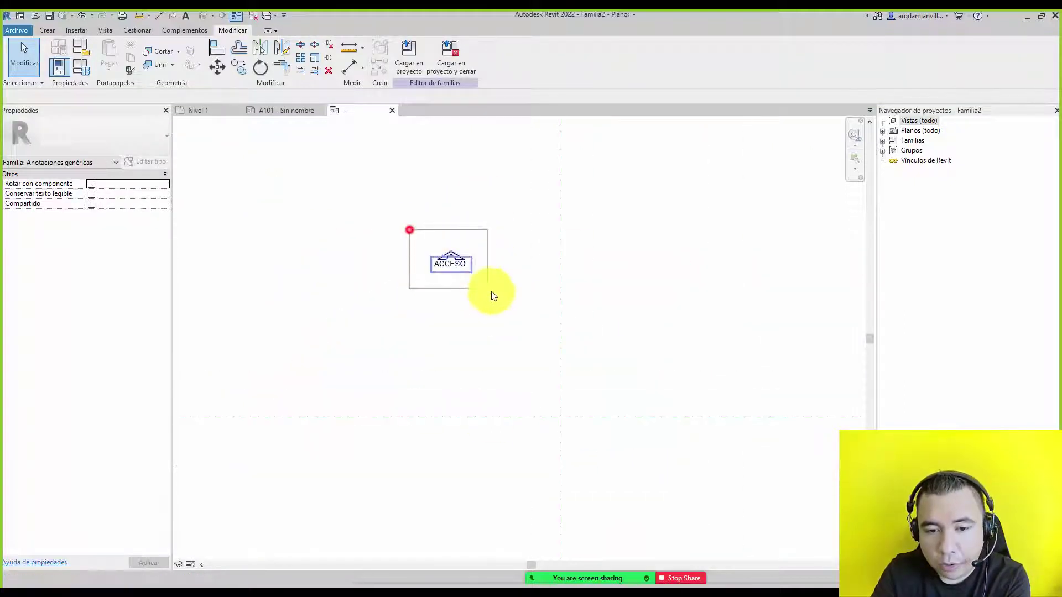
mouse_move(450, 260)
left_mouse_down()
mouse_move(564, 420)
mouse_move(437, 248)
left_mouse_up()
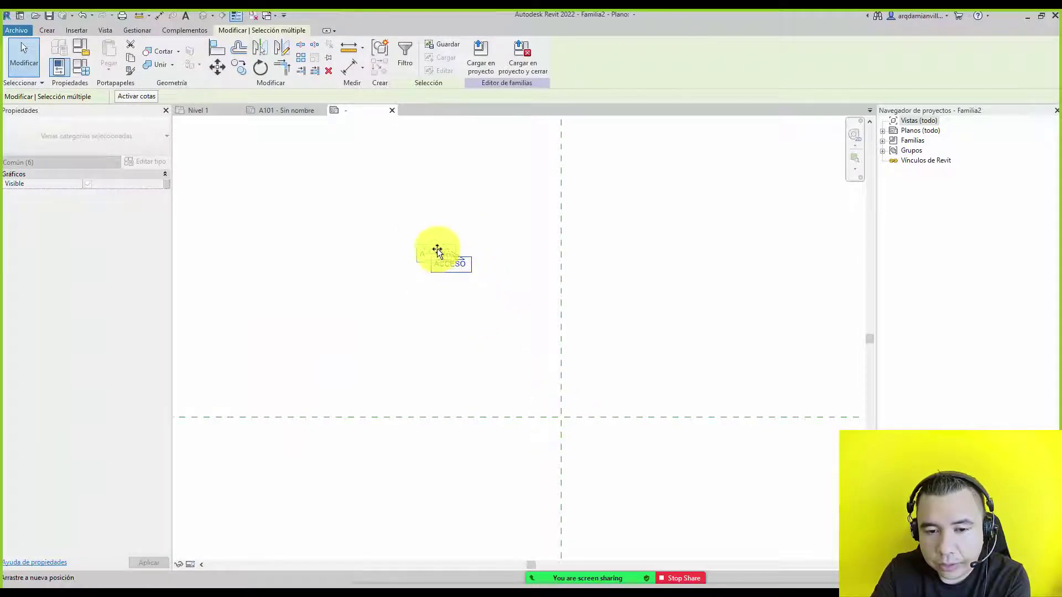
mouse_move(487, 316)
left_mouse_down()
mouse_move(560, 427)
mouse_move(451, 262)
left_mouse_up()
left_click(479, 318)
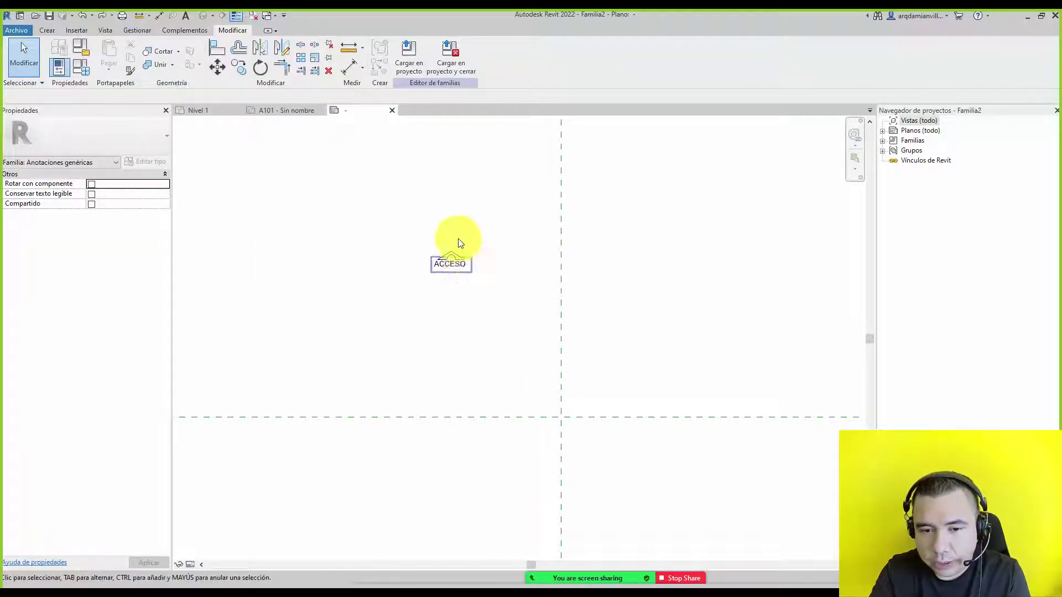
scroll(456, 240, "up", 5)
scroll(432, 249, "down", 2)
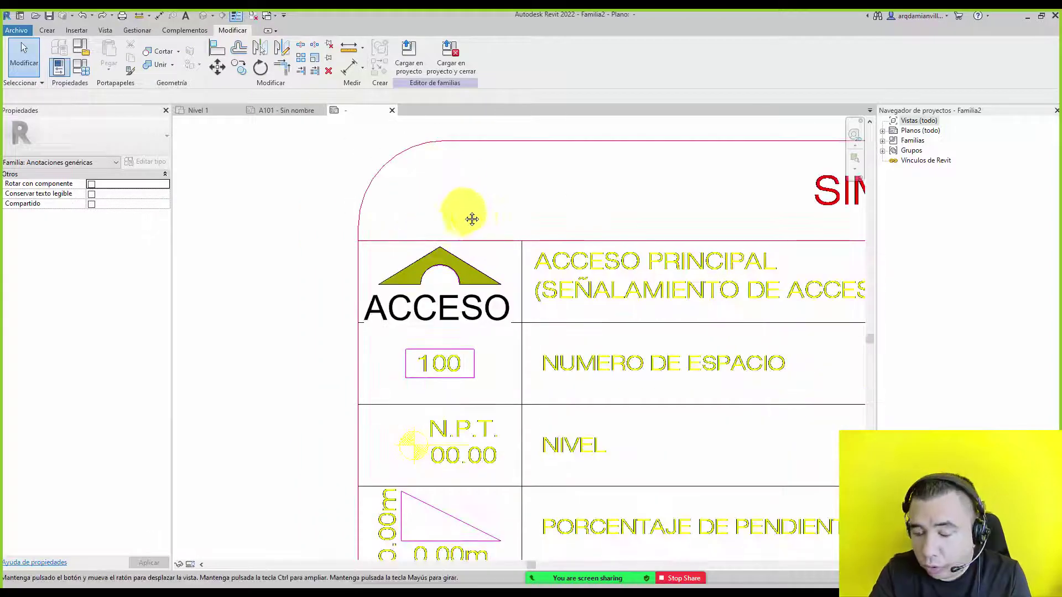
middle_click_drag(469, 215, 426, 196)
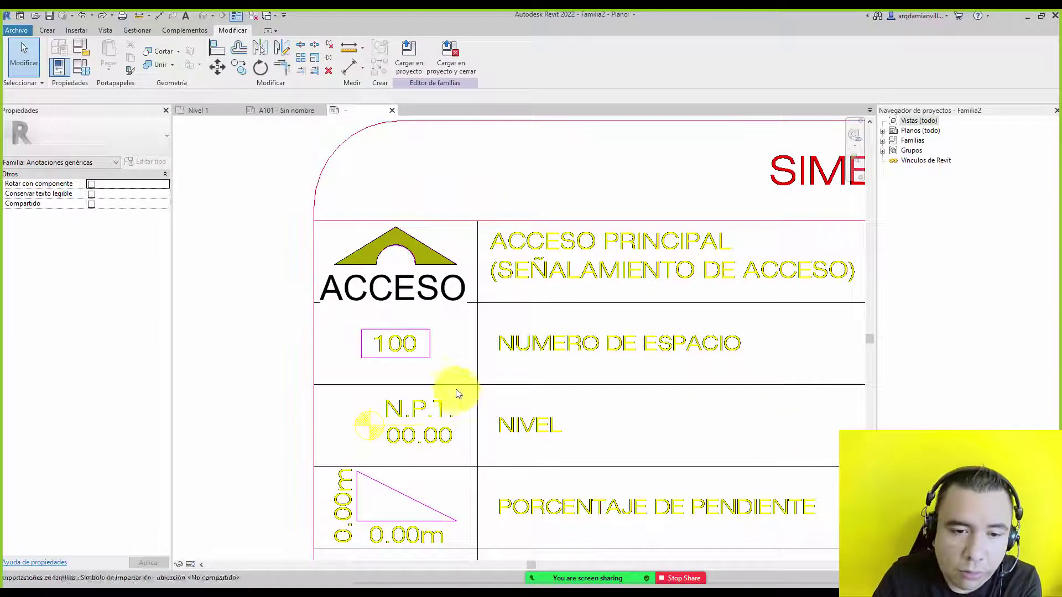
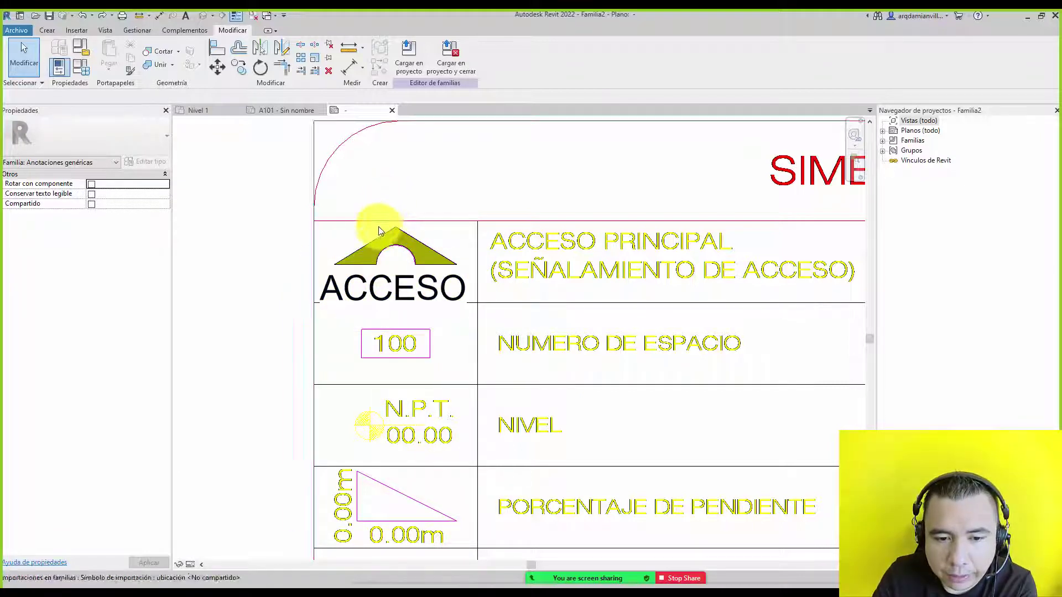
Review the ACCESO text's type properties and close them unchanged.
scroll(375, 270, "up", 3)
left_click(351, 282)
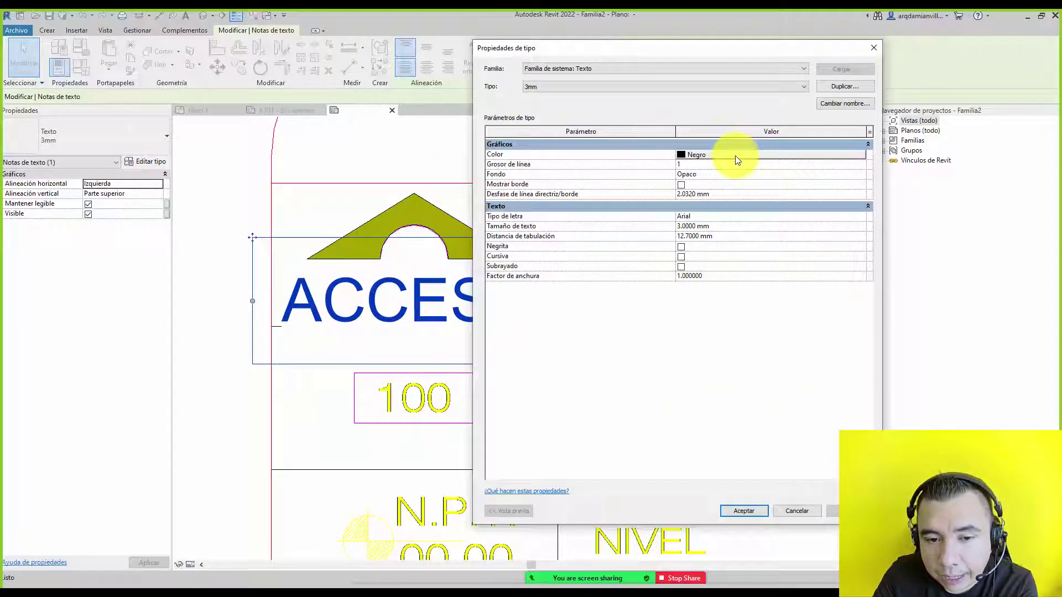
left_click(805, 510)
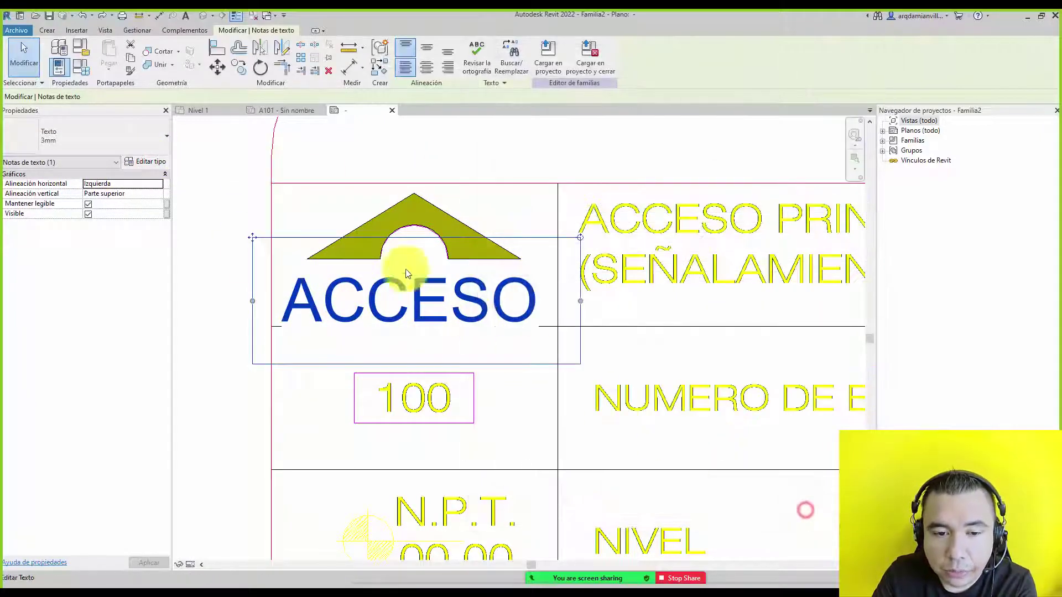
left_click(224, 166)
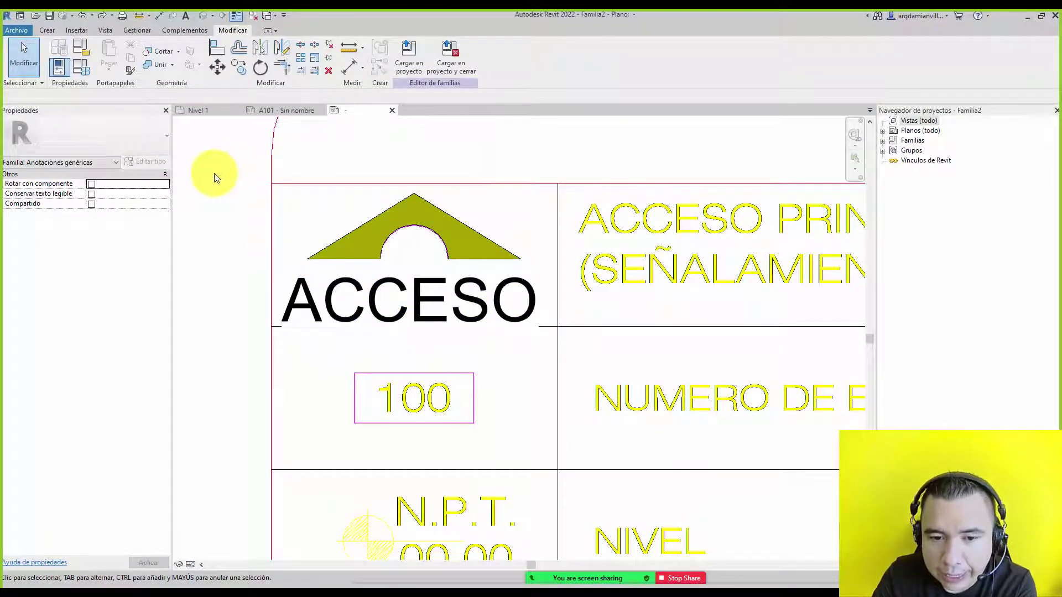
Window-select the ACCESO cell contents, then select the imported legend drawing.
left_click(343, 294)
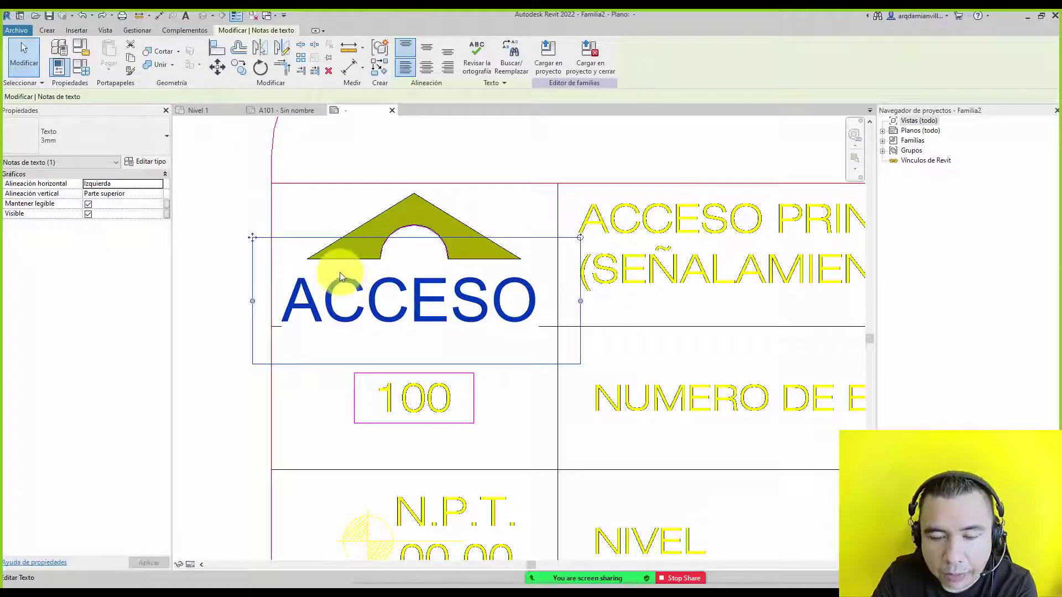
left_click(224, 154)
left_click_drag(223, 142, 569, 304)
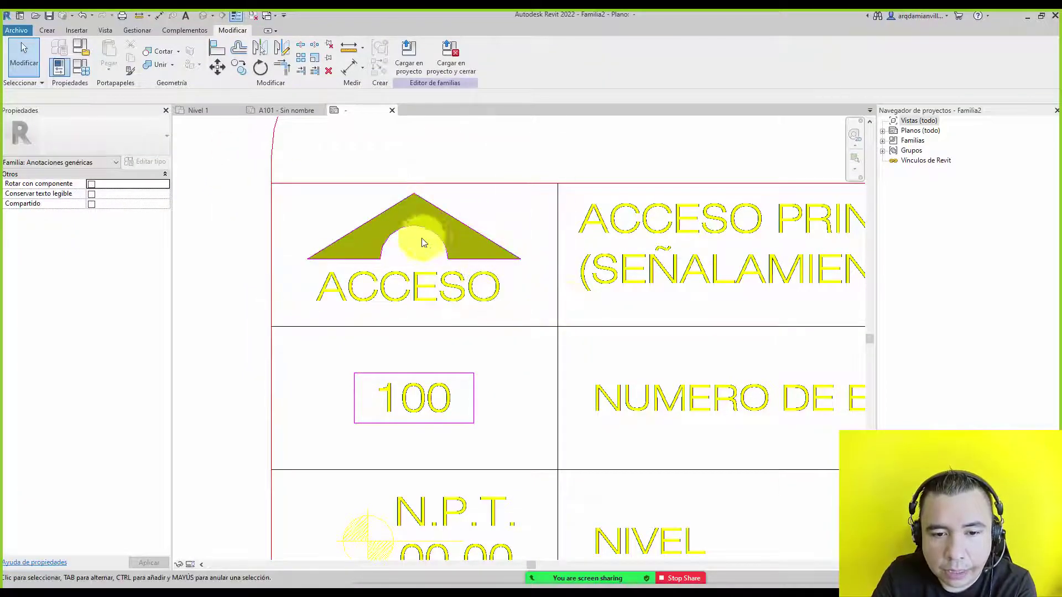
scroll(314, 248, "down", 1)
scroll(313, 249, "down", 1)
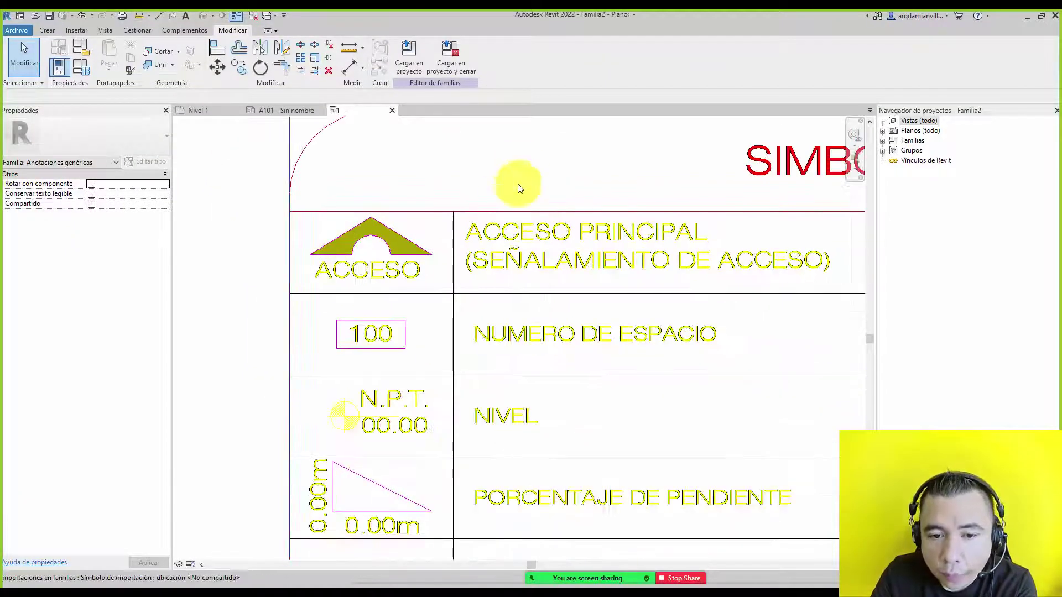
left_click(453, 218)
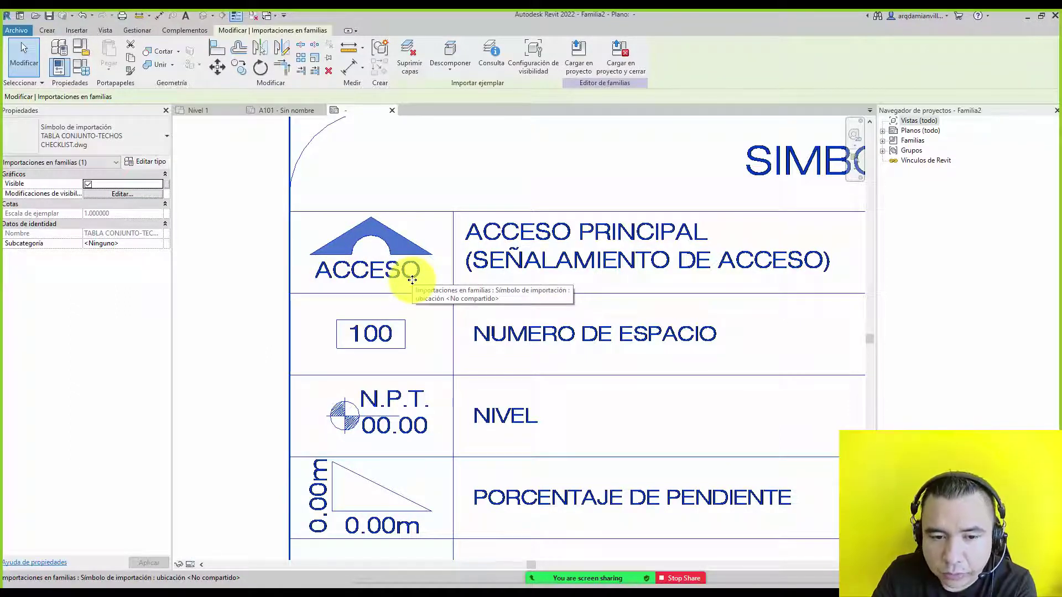
Explode the imported legend drawing with Descomponer and dismiss the error warning.
left_click(446, 48)
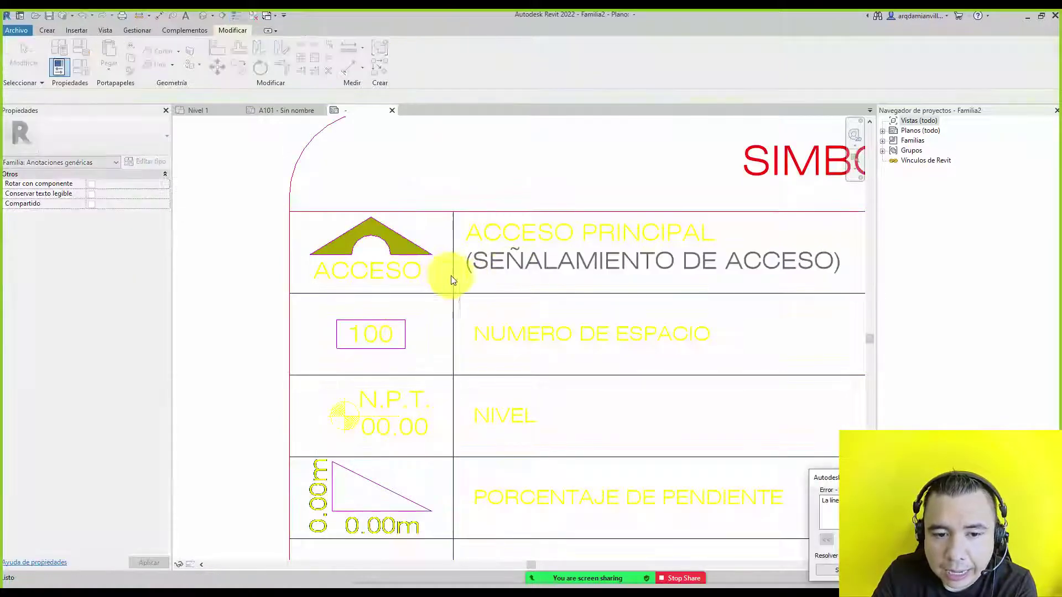
left_click(827, 570)
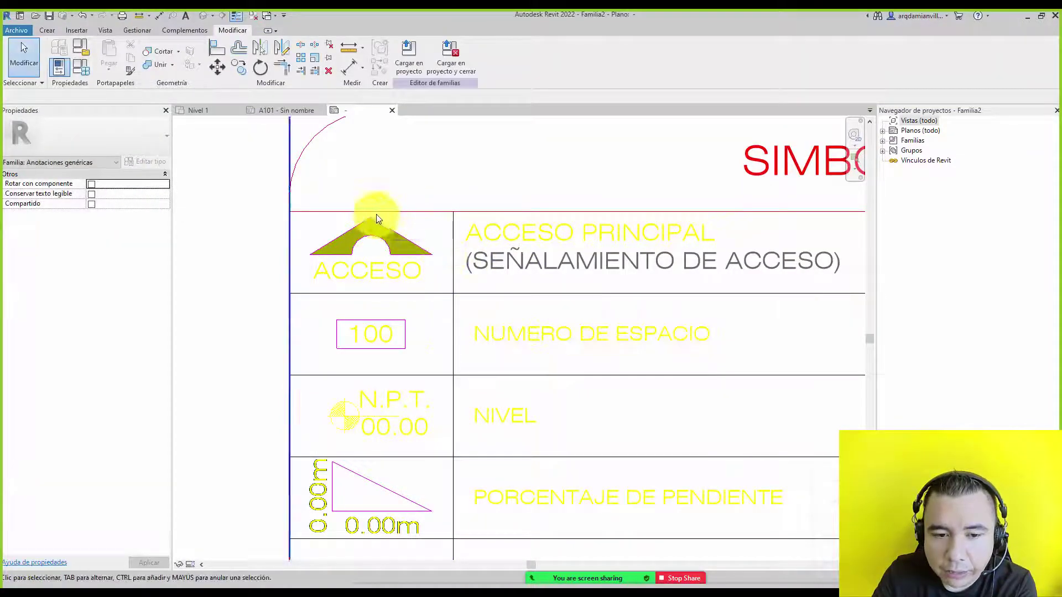
scroll(354, 230, "up", 4)
Select the now-separate triangle and ACCESO text note to confirm they are editable.
left_click(347, 235)
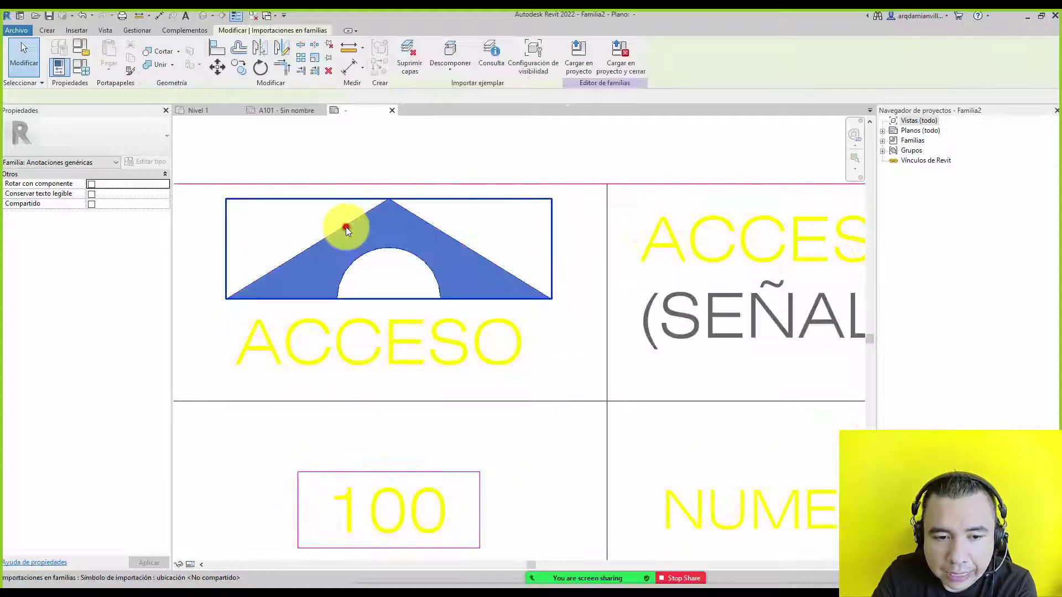
middle_click_drag(417, 263, 444, 304)
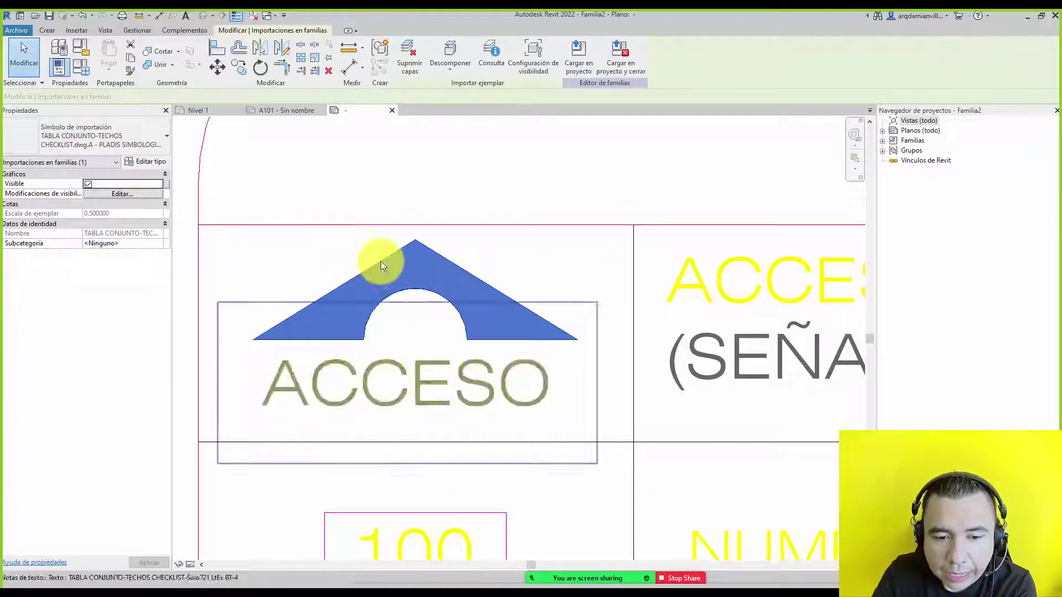
scroll(373, 295, "down", 1)
left_click(364, 369)
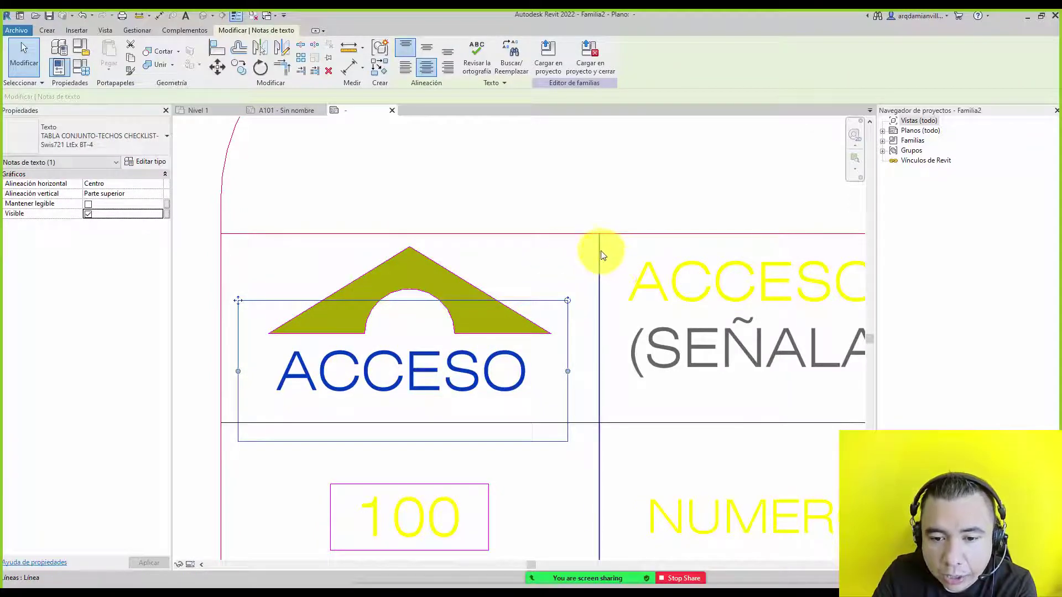
scroll(570, 262, "down", 2)
scroll(470, 284, "down", 2)
scroll(415, 238, "down", 2)
Delete the right- and left-column legend items, labels and table lines.
left_click(422, 175)
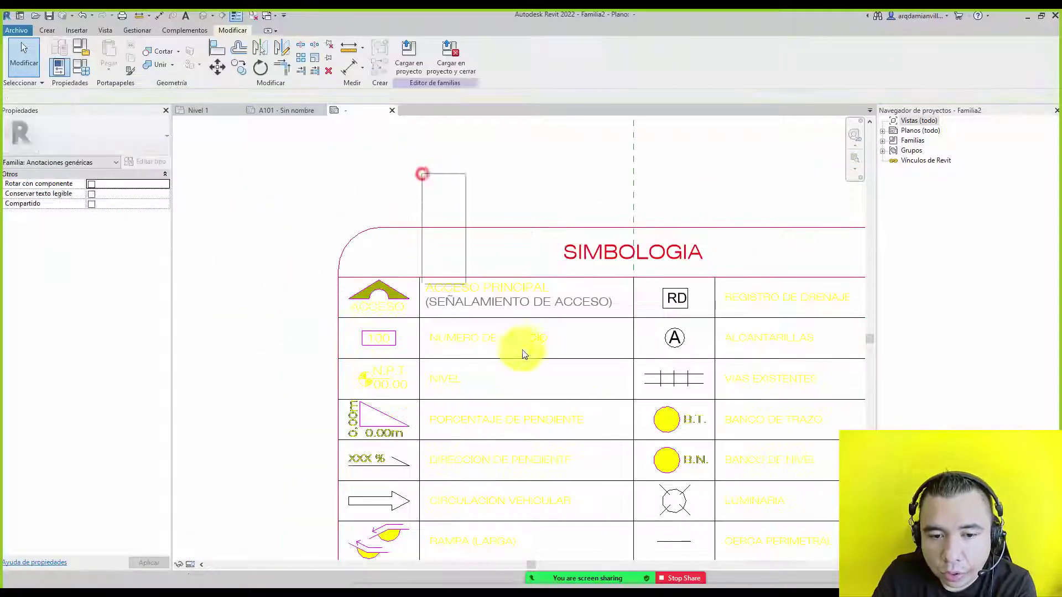
left_click_drag(525, 355, 848, 546)
key("Delete")
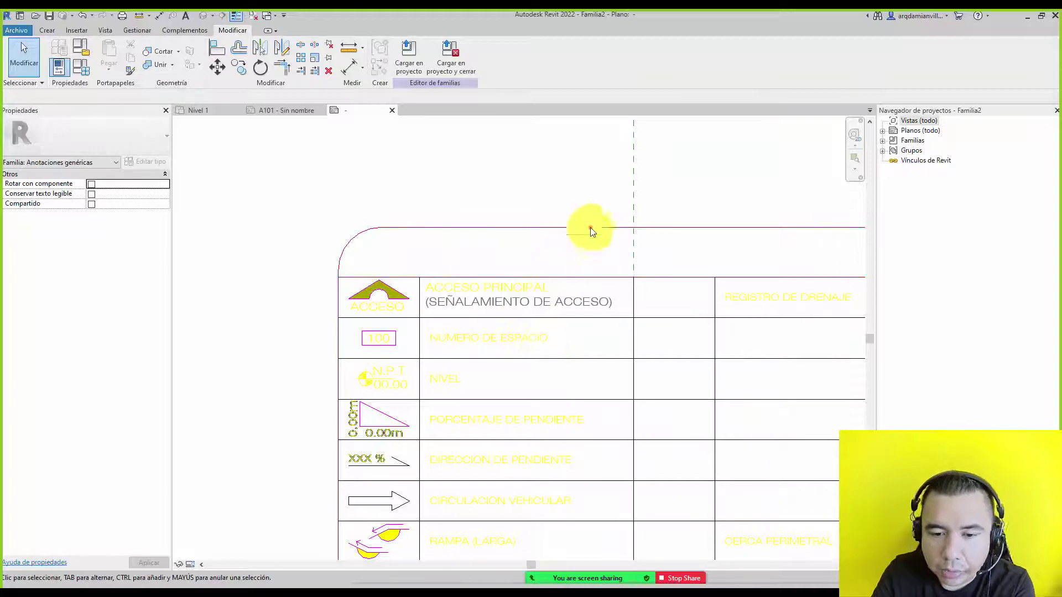
mouse_move(596, 196)
left_mouse_down()
mouse_move(472, 539)
mouse_move(248, 367)
mouse_move(227, 335)
left_mouse_up()
key("Delete")
key("Delete")
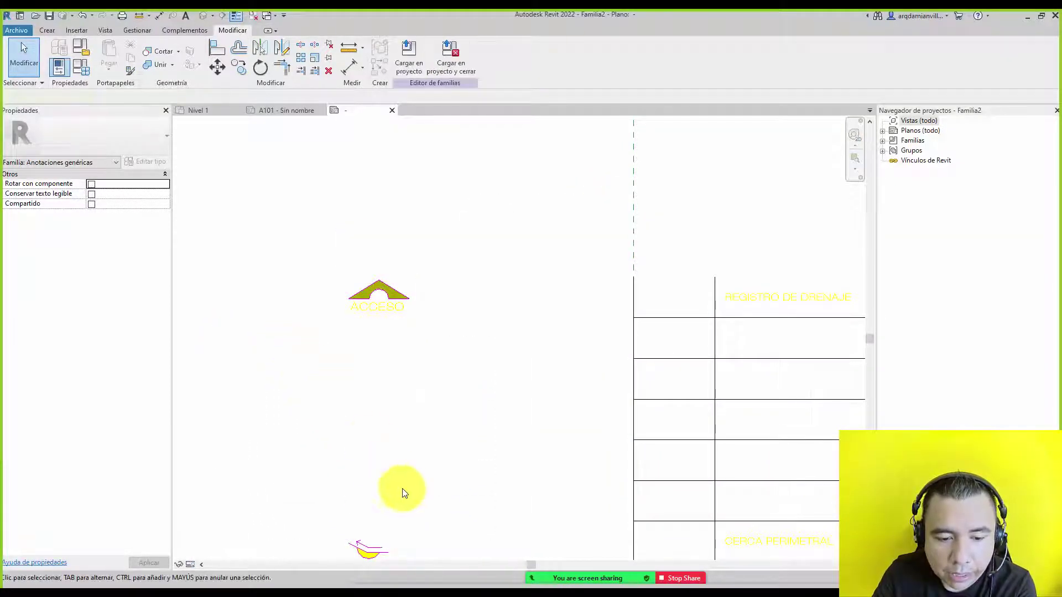
scroll(403, 489, "down", 2)
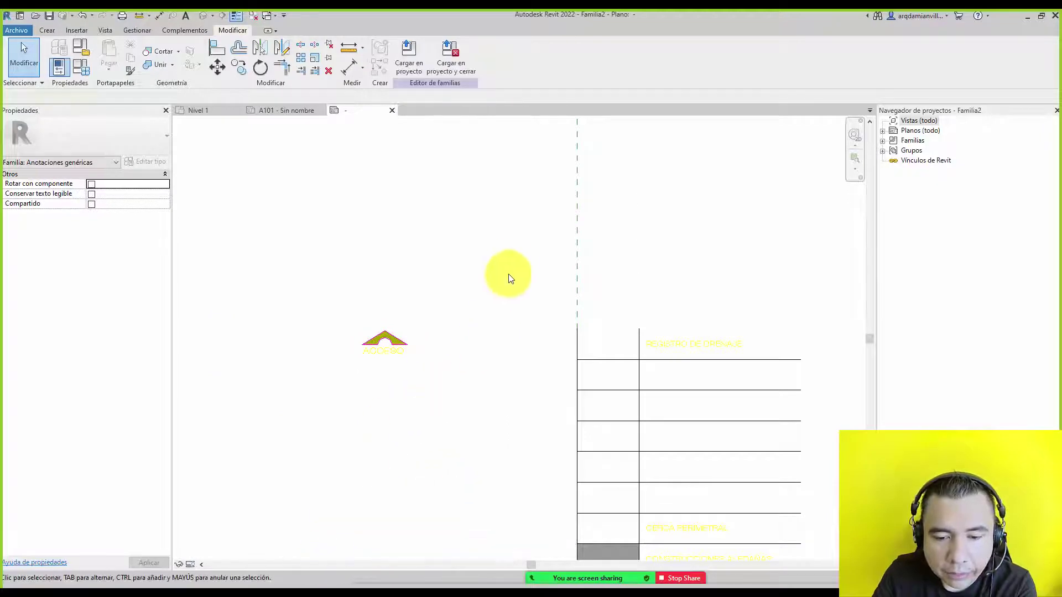
scroll(509, 265, "down", 2)
mouse_move(505, 247)
left_mouse_down()
mouse_move(670, 585)
mouse_move(580, 491)
left_mouse_up()
key("Delete")
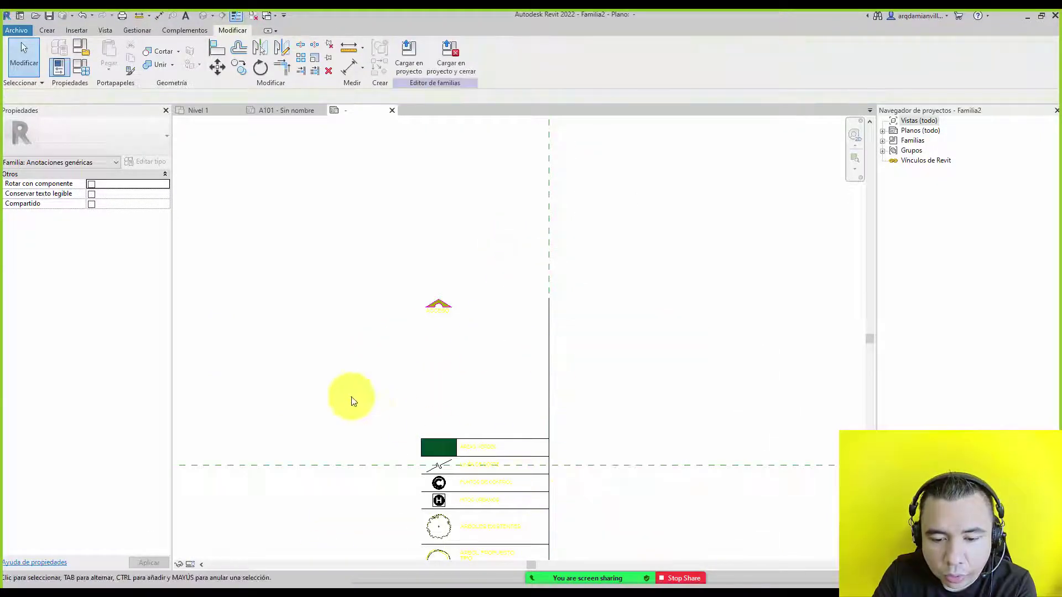
left_click_drag(351, 396, 728, 562)
key("Delete")
Delete the leftover legend pieces and lower symbols around the ACCESO symbol.
left_click(548, 383)
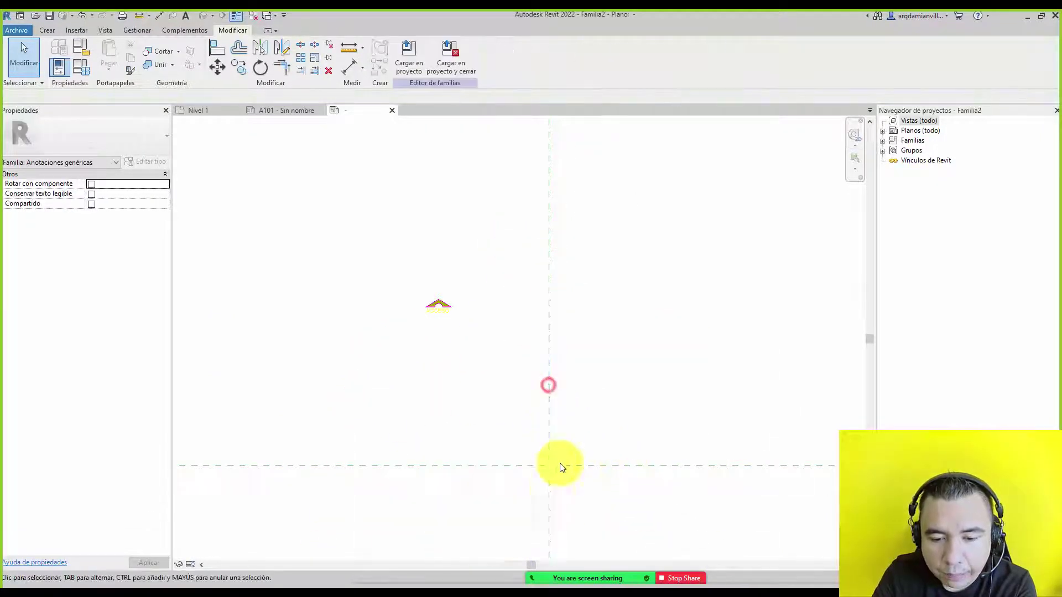
scroll(525, 338, "down", 1)
left_click_drag(505, 338, 416, 292)
key("Delete")
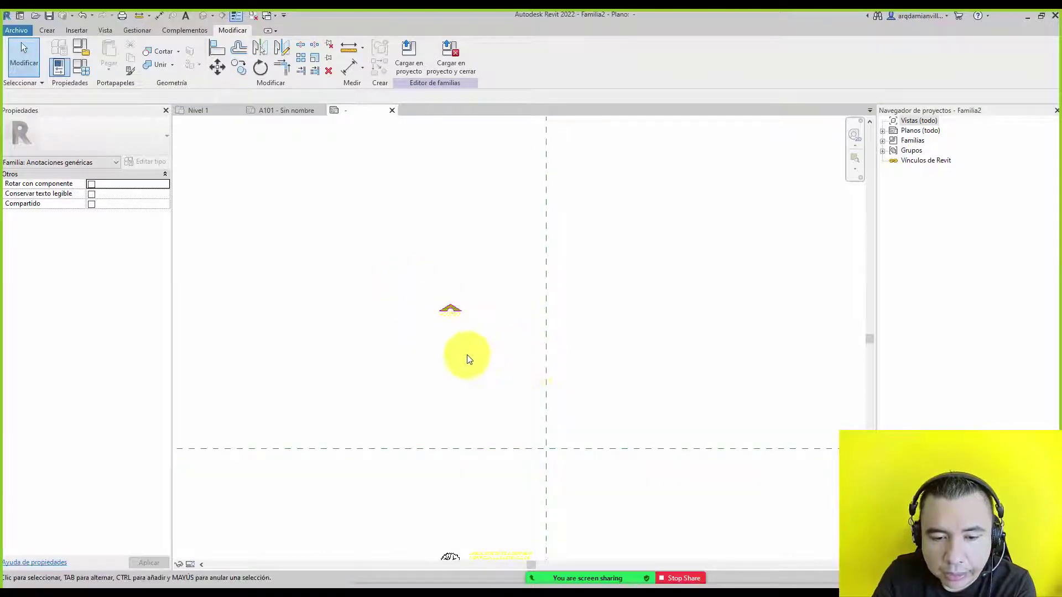
scroll(486, 368, "down", 2)
left_click_drag(393, 380, 715, 561)
key("Delete")
Drag the ACCESO symbol and label onto the reference-plane intersection.
left_click_drag(495, 342, 444, 331)
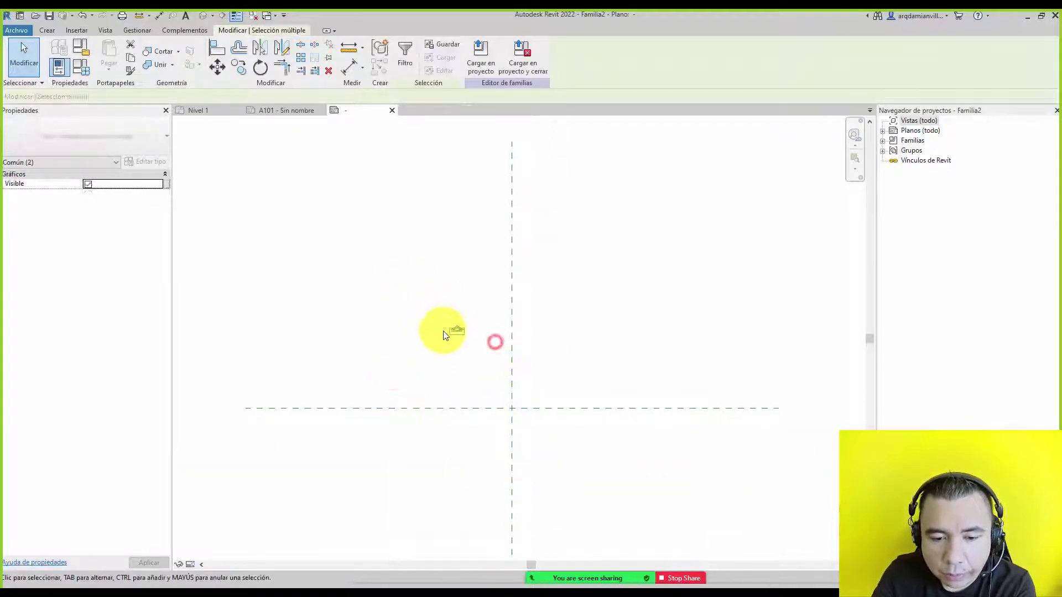
scroll(443, 332, "up", 2)
left_click_drag(548, 454, 547, 451)
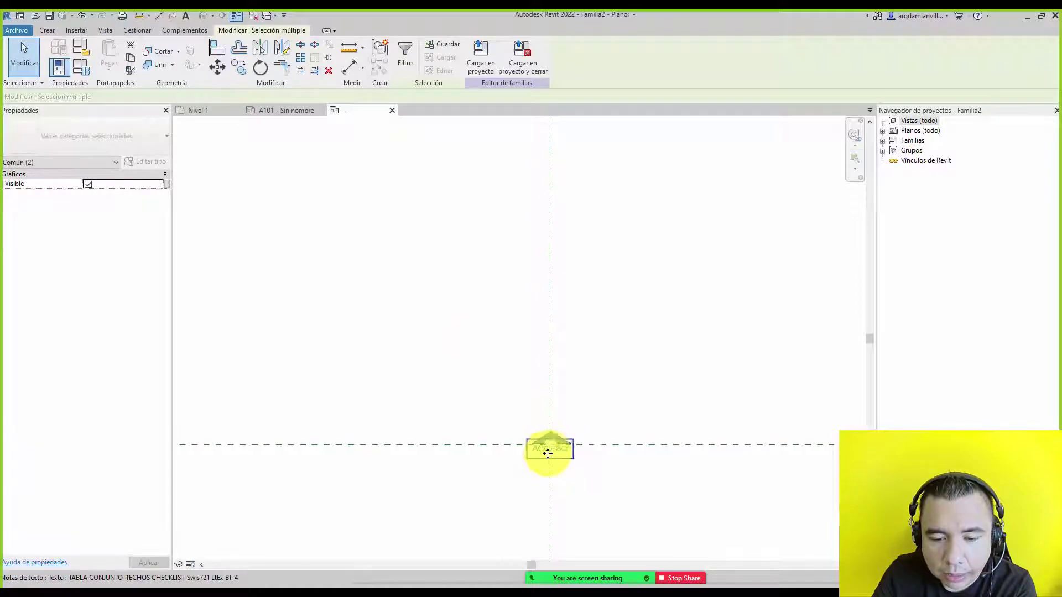
scroll(548, 451, "up", 4)
scroll(545, 454, "up", 4)
Window-select both the triangle symbol and the ACCESO text together.
scroll(547, 443, "up", 3)
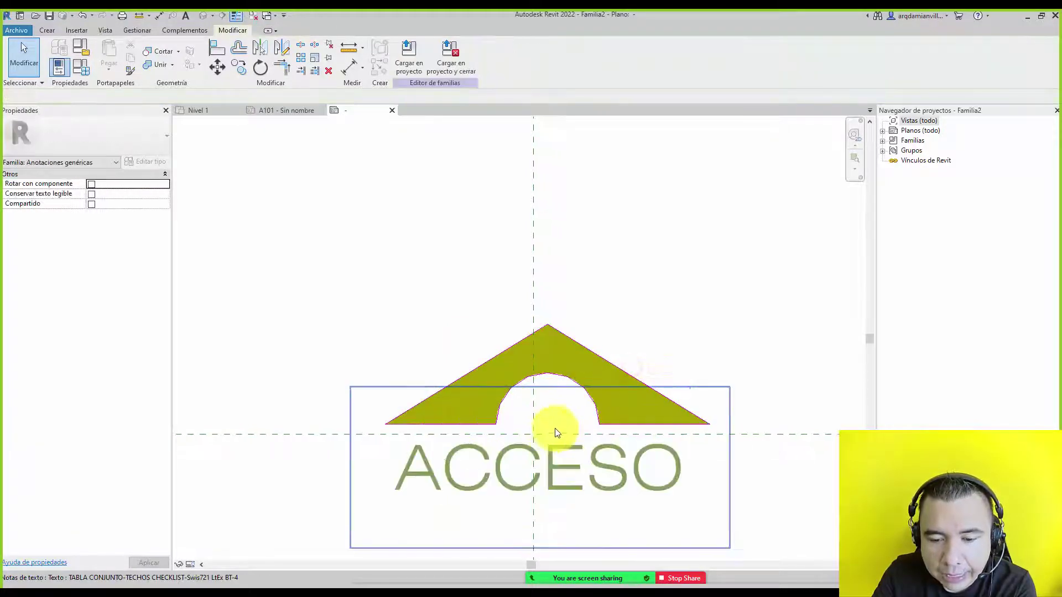
left_click(559, 458)
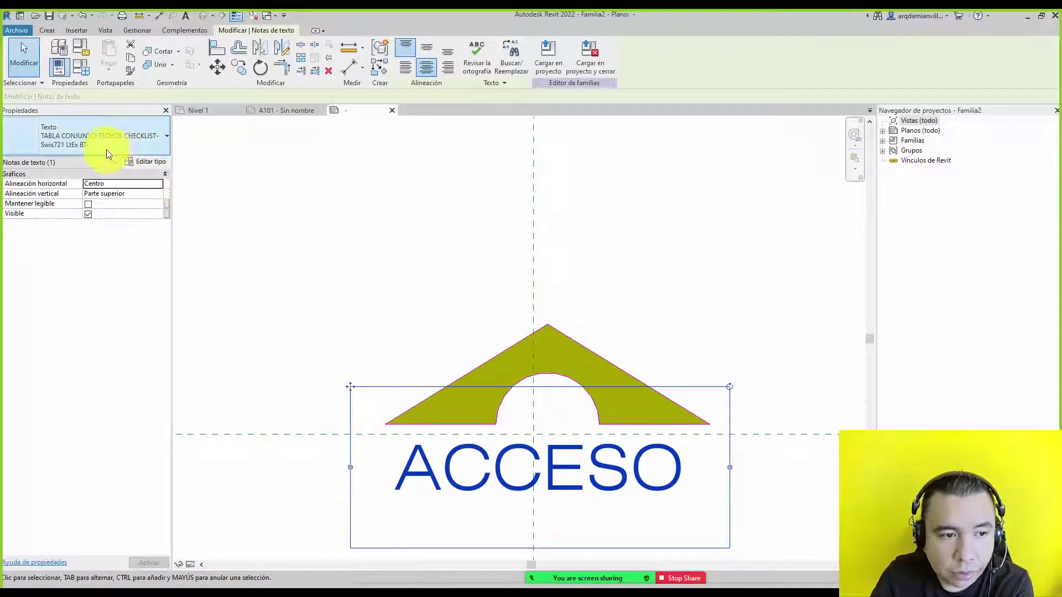
left_click(398, 310)
left_click(511, 354)
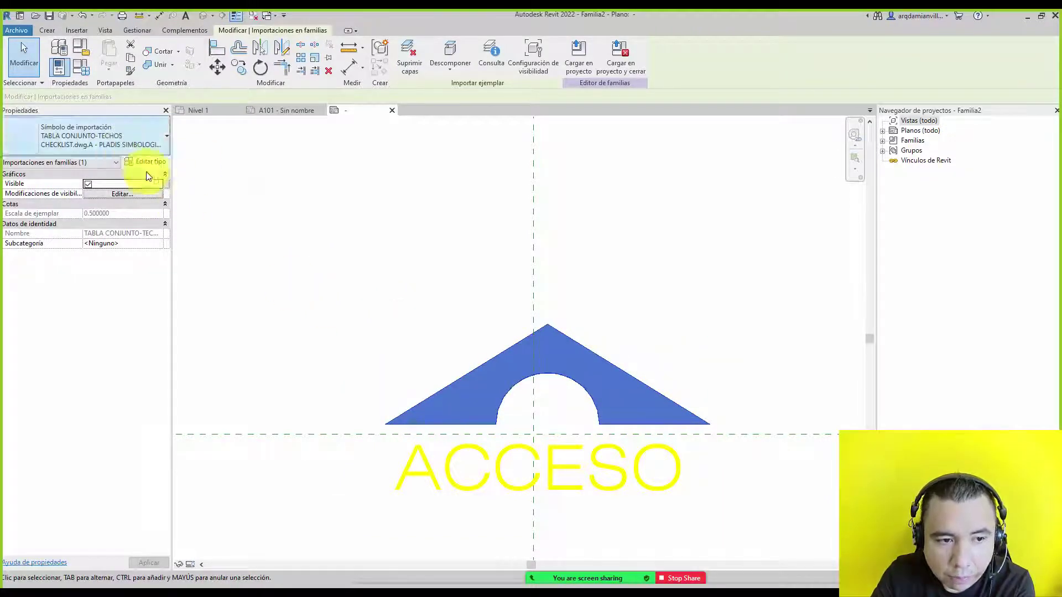
left_click(388, 328)
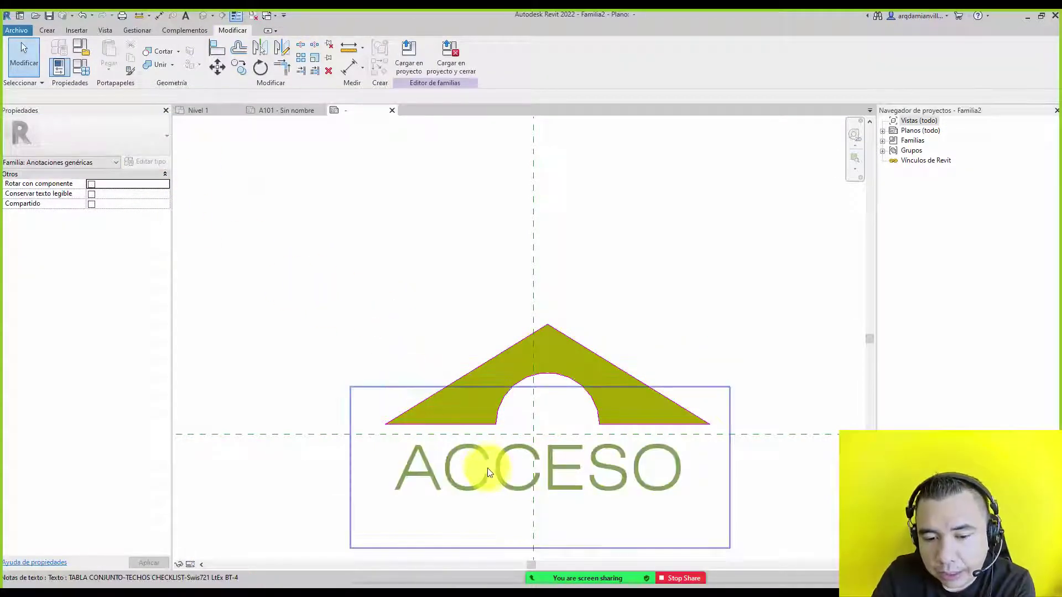
left_click_drag(307, 274, 790, 539)
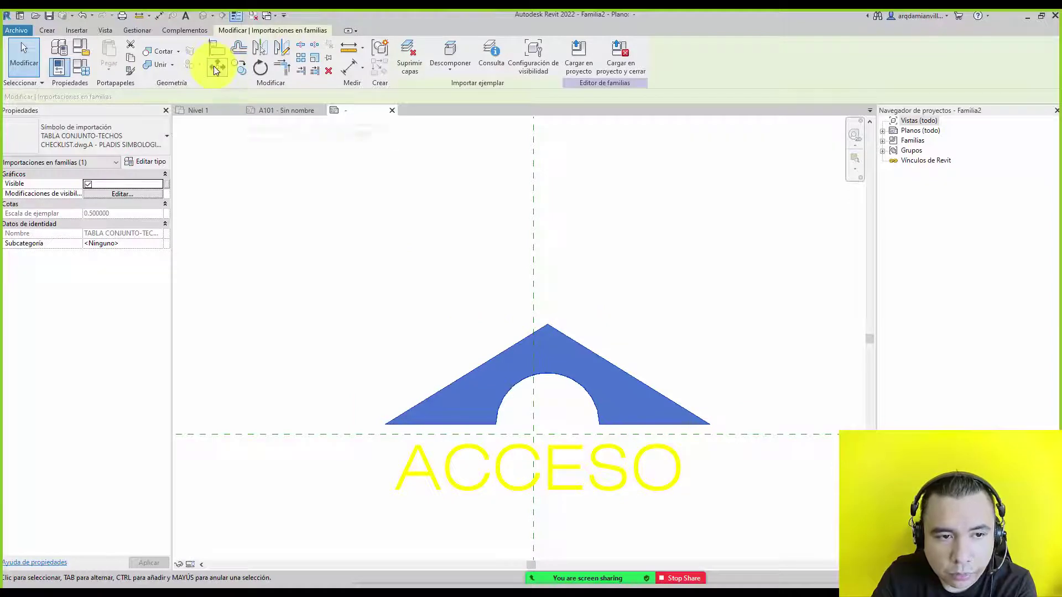
left_click_drag(294, 232, 769, 525)
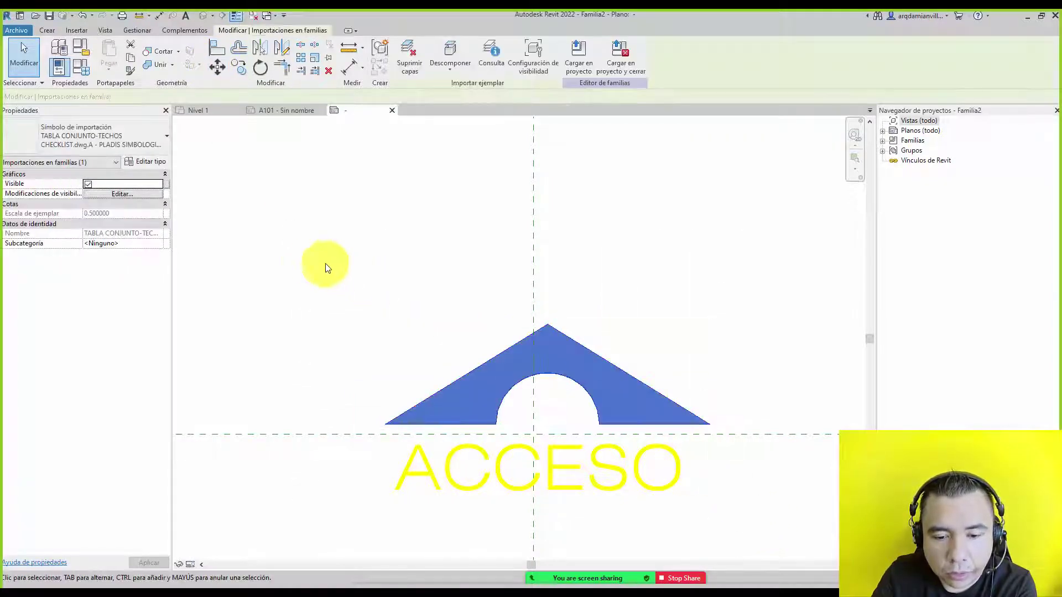
left_click(280, 247)
scroll(280, 247, "down", 2)
left_click_drag(263, 211, 655, 537)
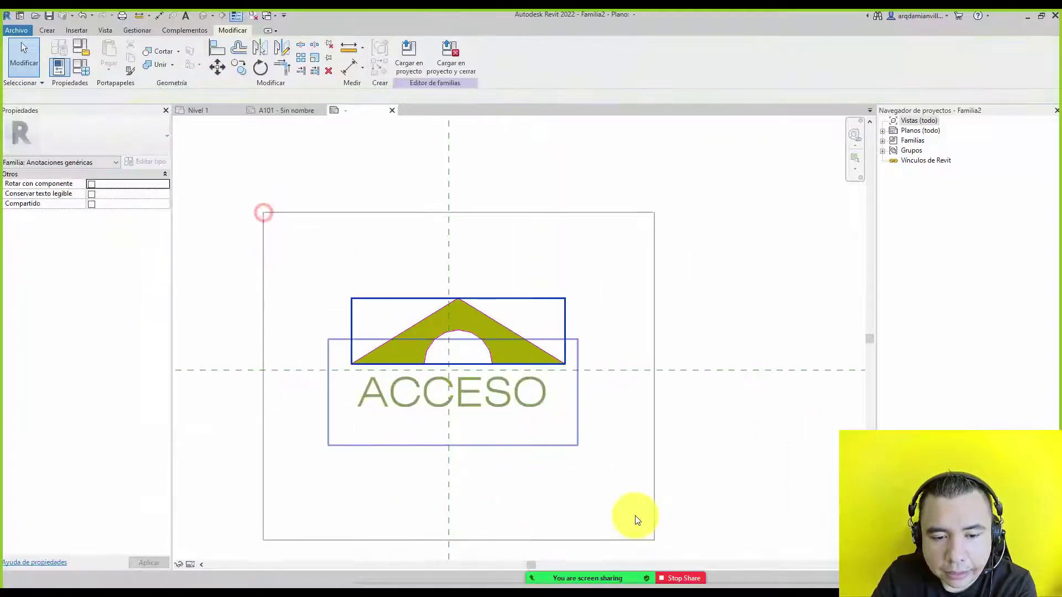
Move the triangle and text so the apex snaps onto the reference-plane intersection.
left_click(215, 71)
scroll(443, 307, "up", 2)
scroll(444, 308, "up", 1)
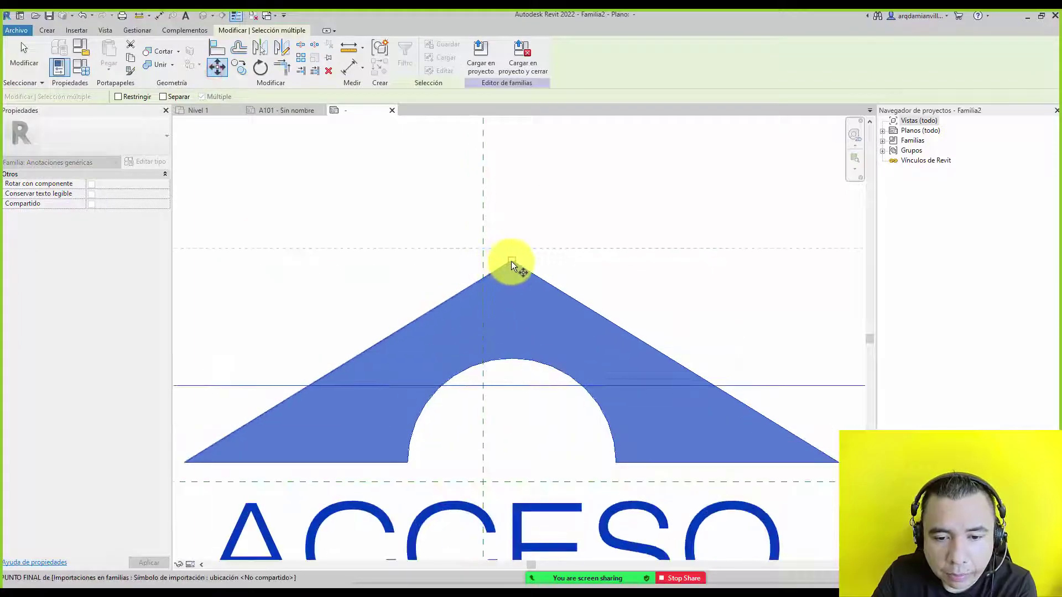
left_click(511, 261)
left_click(482, 250)
scroll(528, 252, "down", 2)
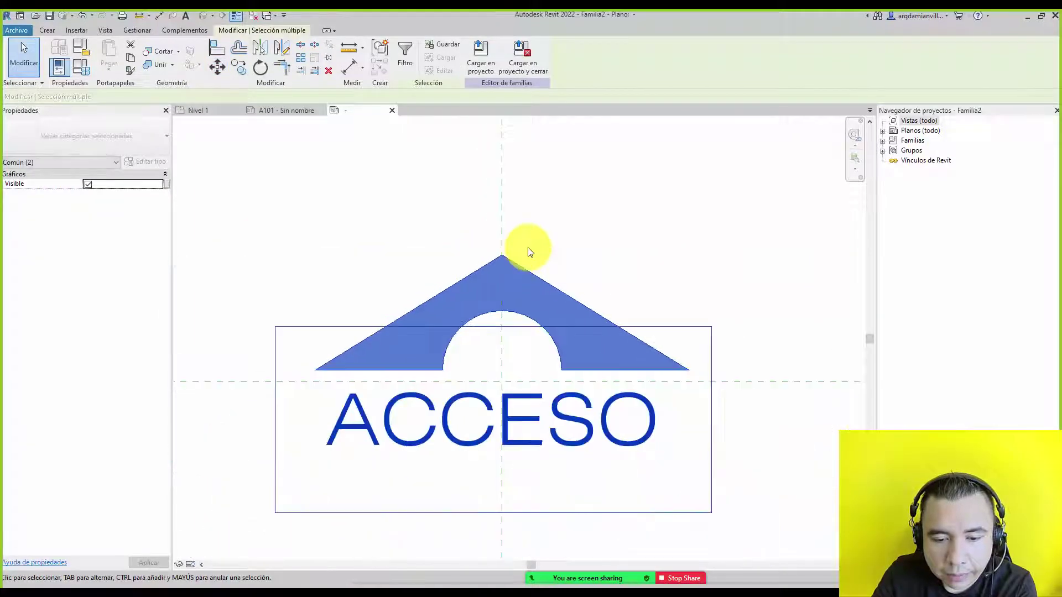
left_click(655, 212)
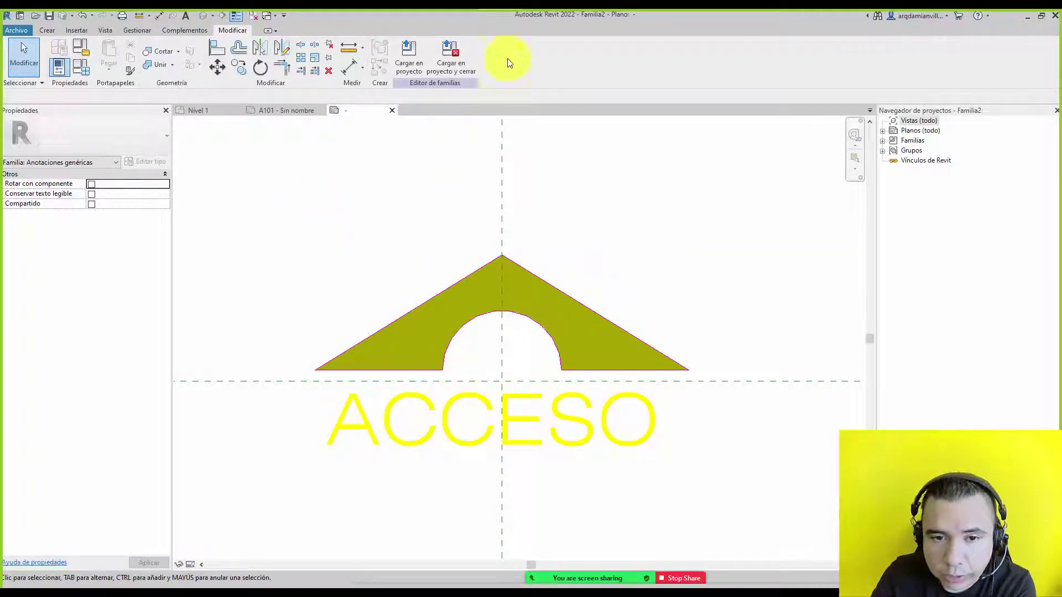
Review the type properties of the ACCESO text and the imported triangle symbol.
left_click(427, 299)
left_click(406, 408)
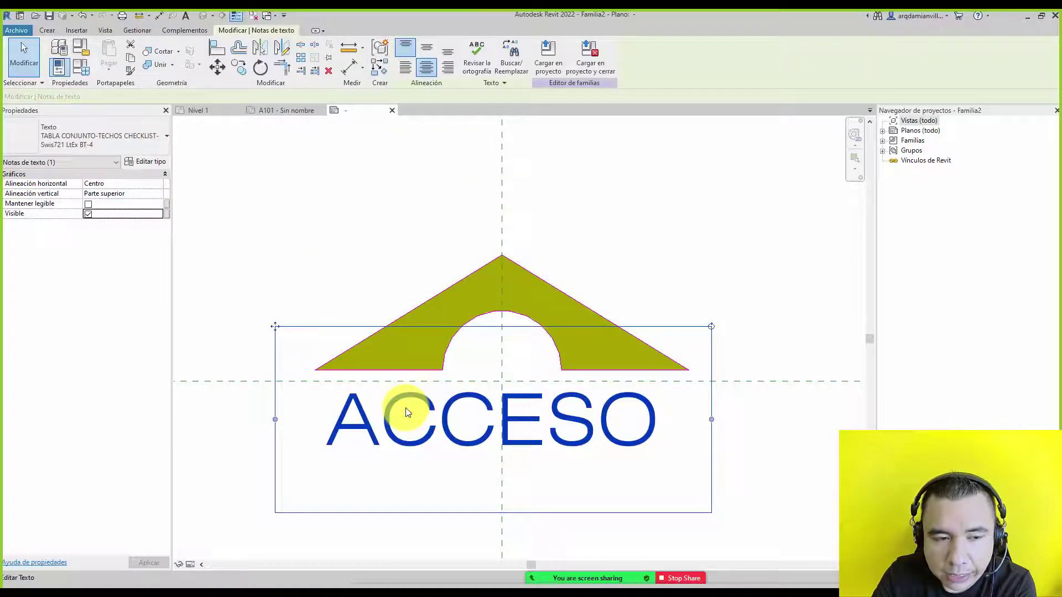
left_click(151, 162)
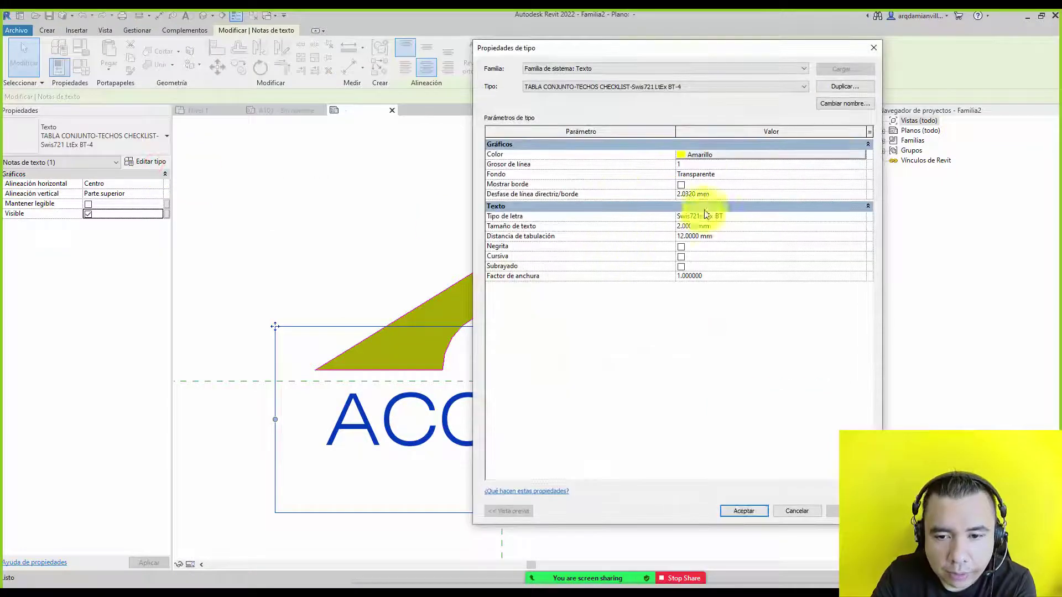
left_click(798, 510)
left_click(435, 216)
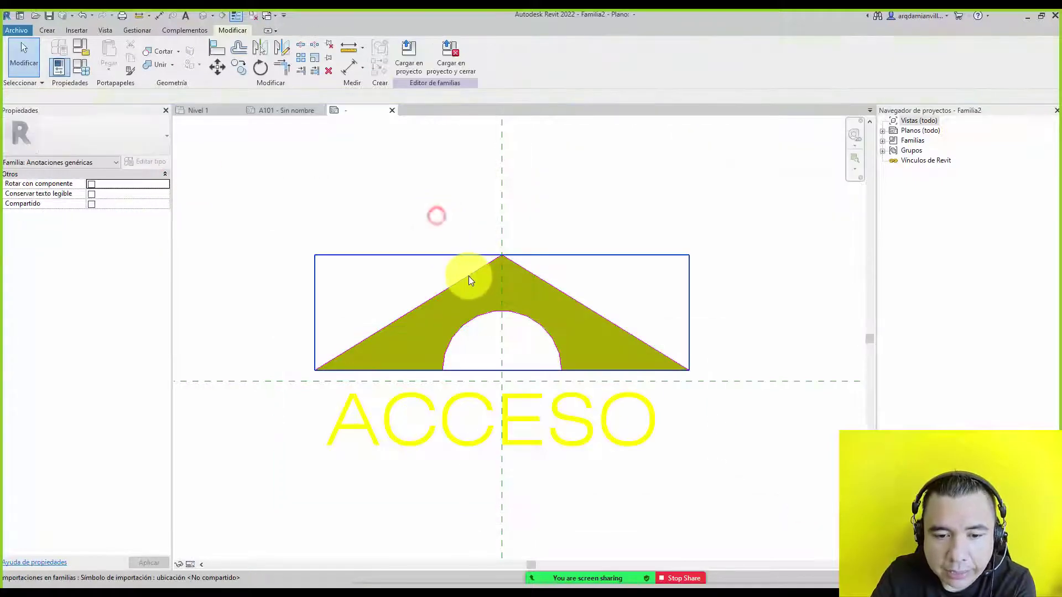
left_click(469, 279)
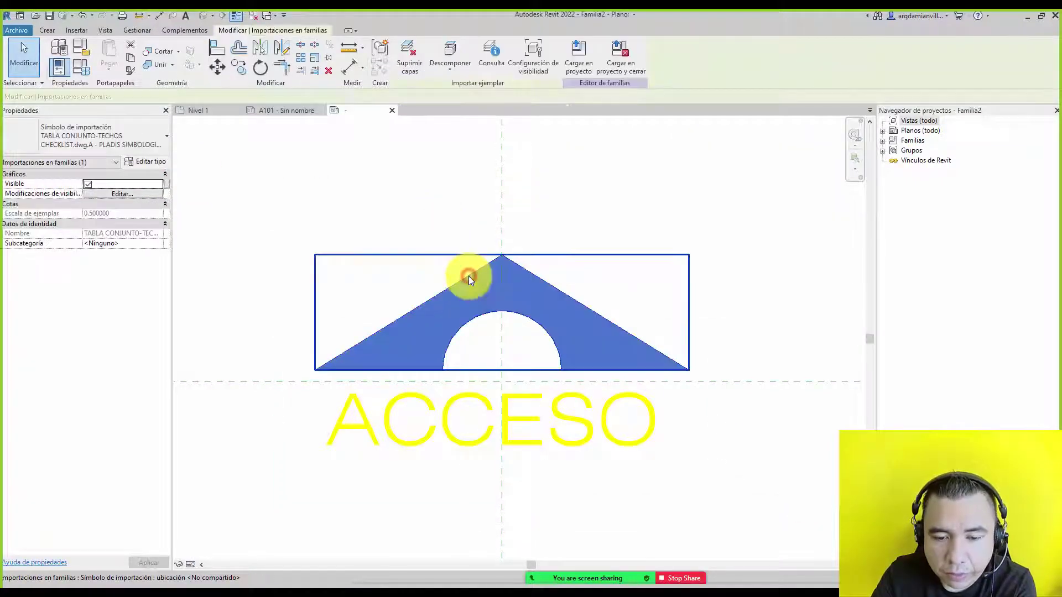
left_click(160, 166)
left_click(797, 510)
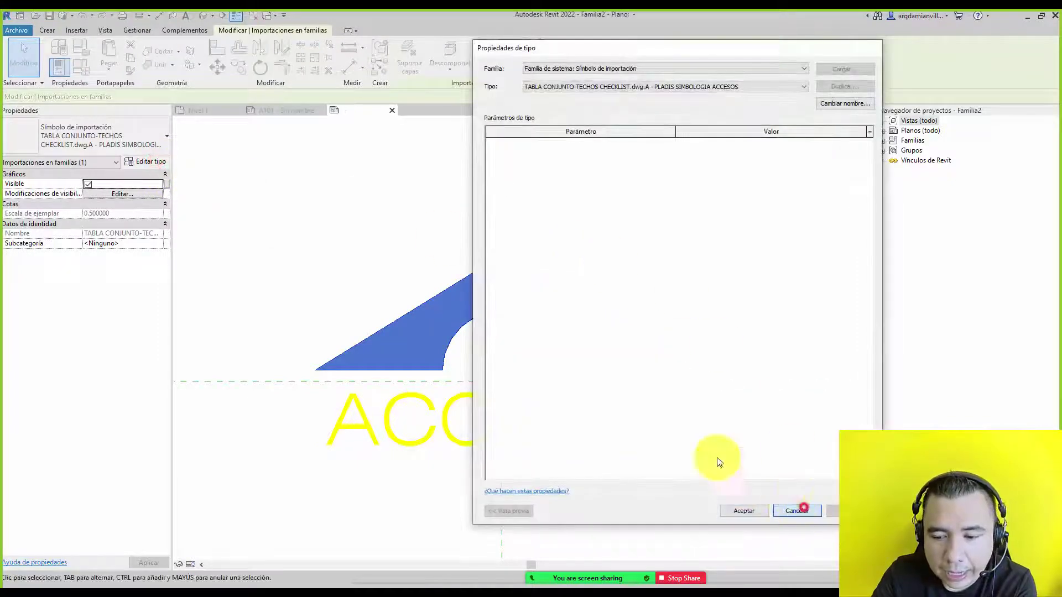
left_click(419, 251)
Explode the imported triangle into a filled region and review its RGB 165-165-000 fill type.
left_click(437, 284)
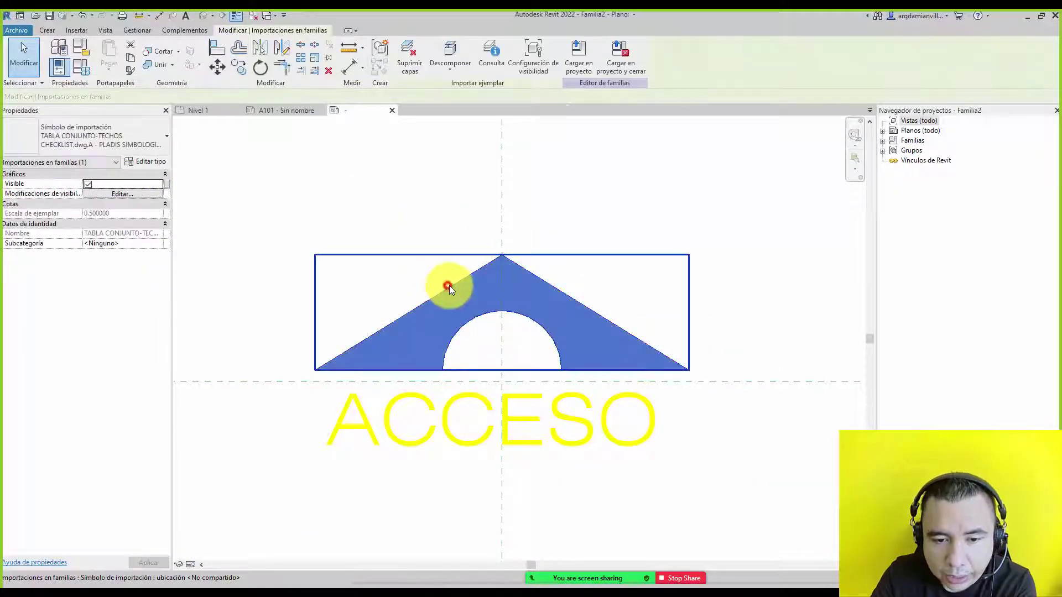
left_click(447, 48)
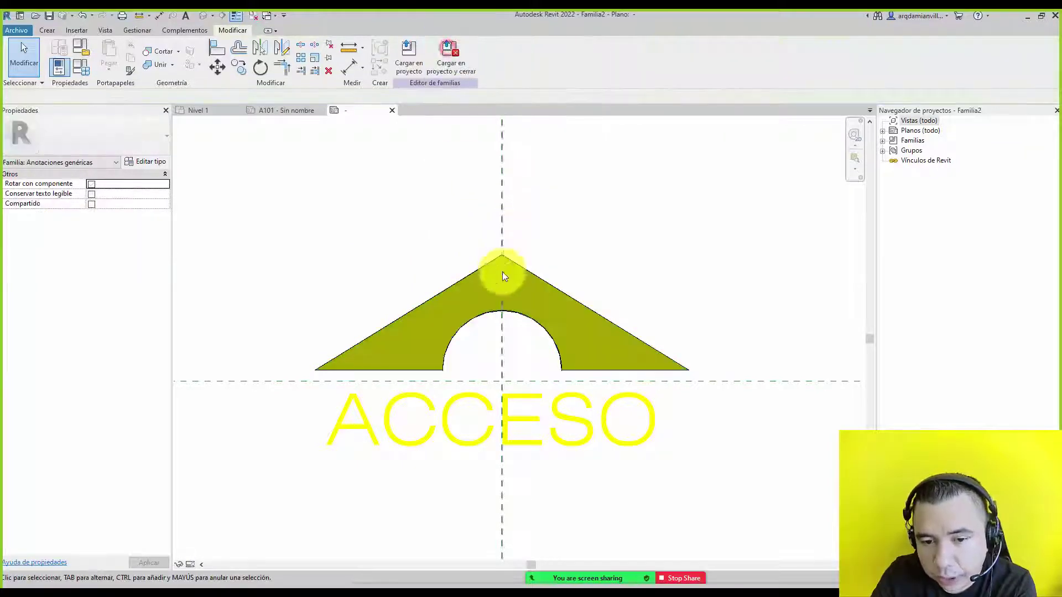
left_click(453, 287)
left_click(572, 321)
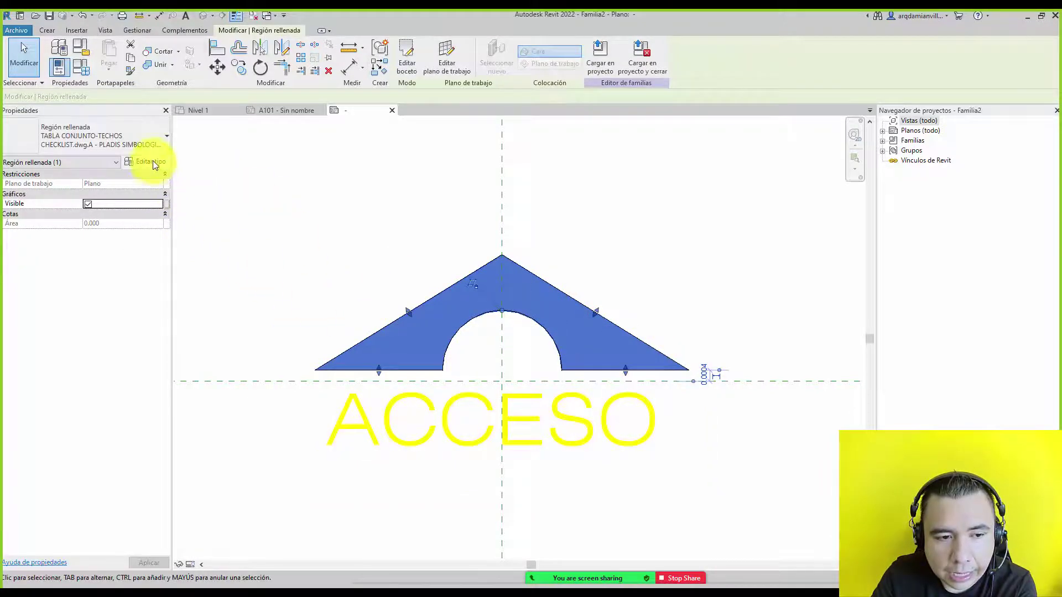
left_click(150, 161)
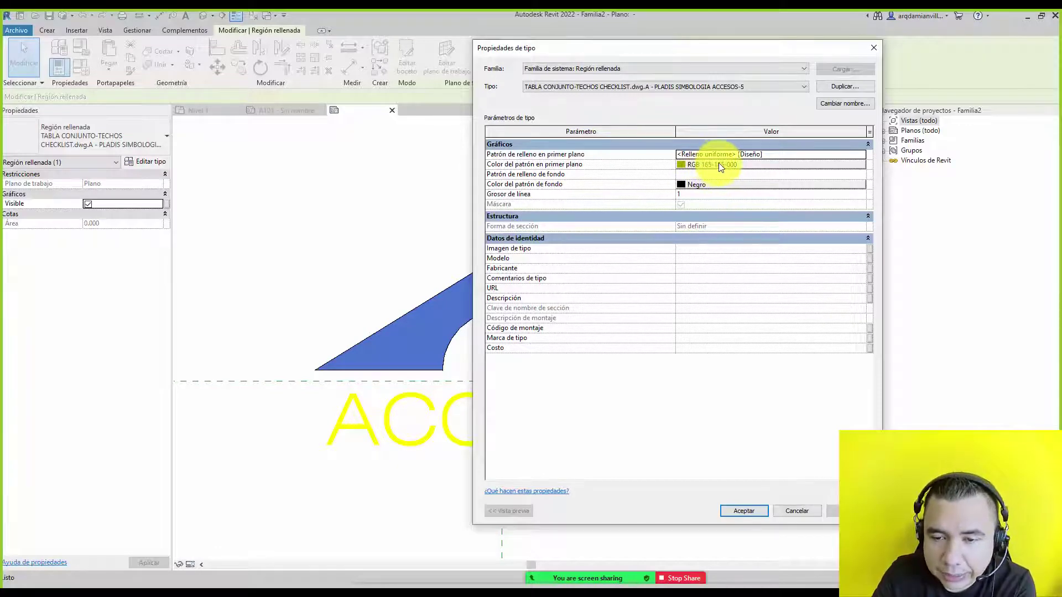
left_click(797, 509)
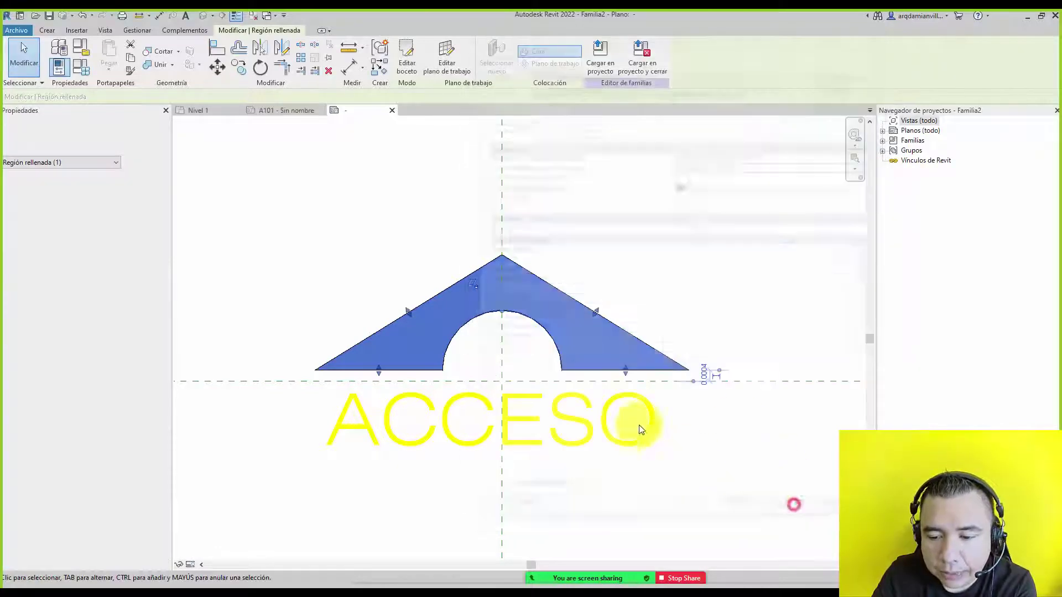
left_click(398, 225)
scroll(385, 335, "up", 1)
scroll(386, 335, "up", 1)
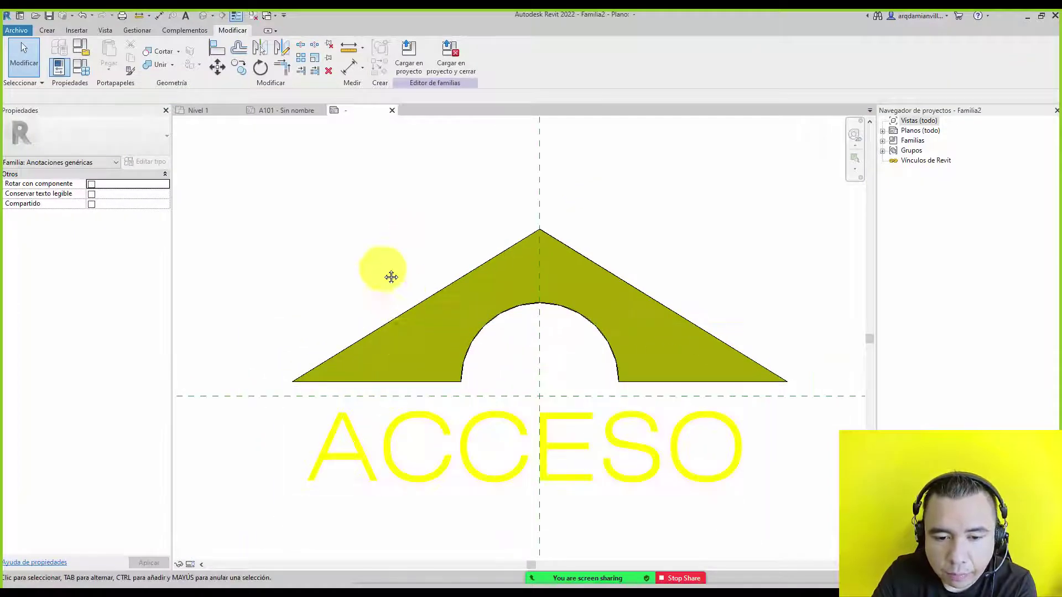
middle_click_drag(391, 277, 349, 236)
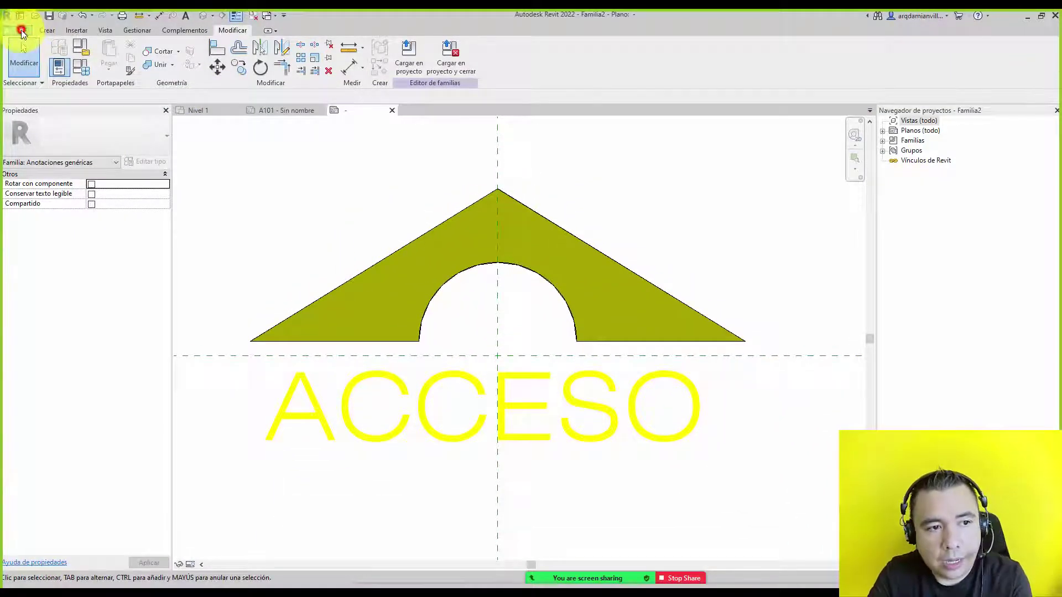
Save the annotation family as SIMBOLO DE ACCESO.rfa via Guardar como > Familia.
left_click(21, 32)
mouse_move(40, 164)
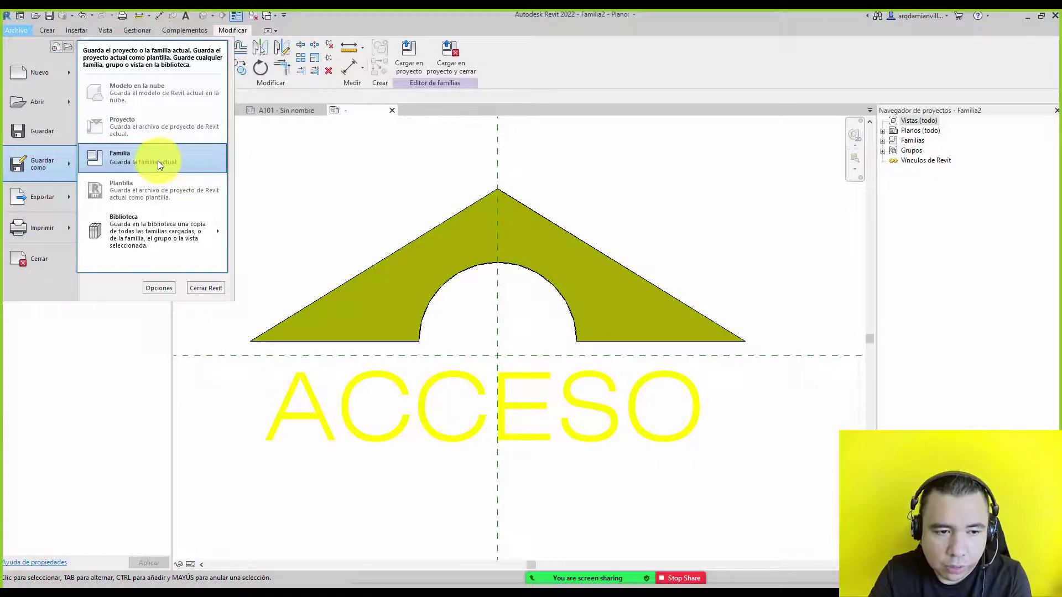
left_click(158, 160)
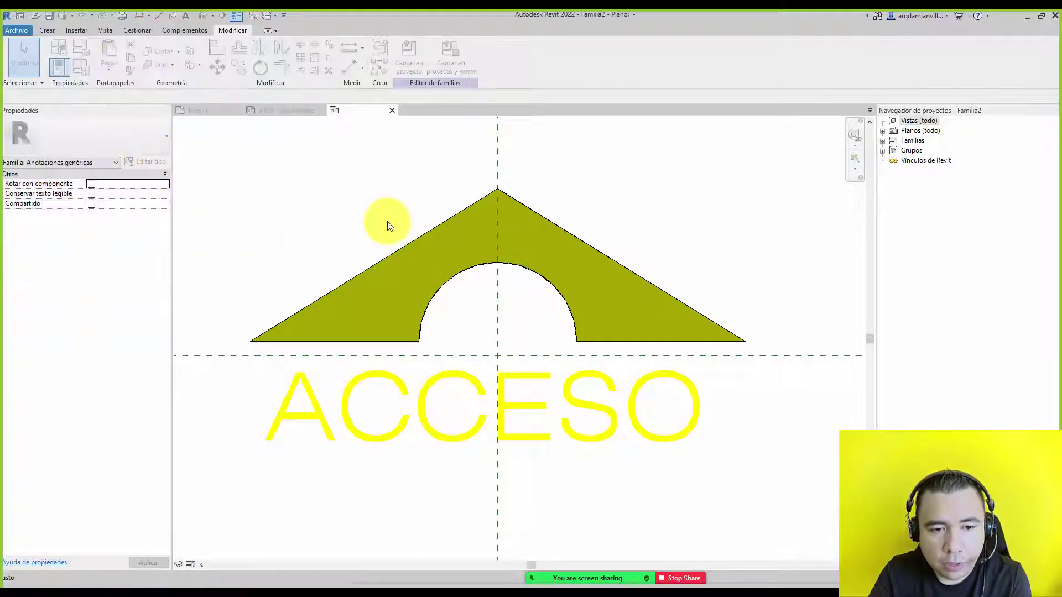
type("S")
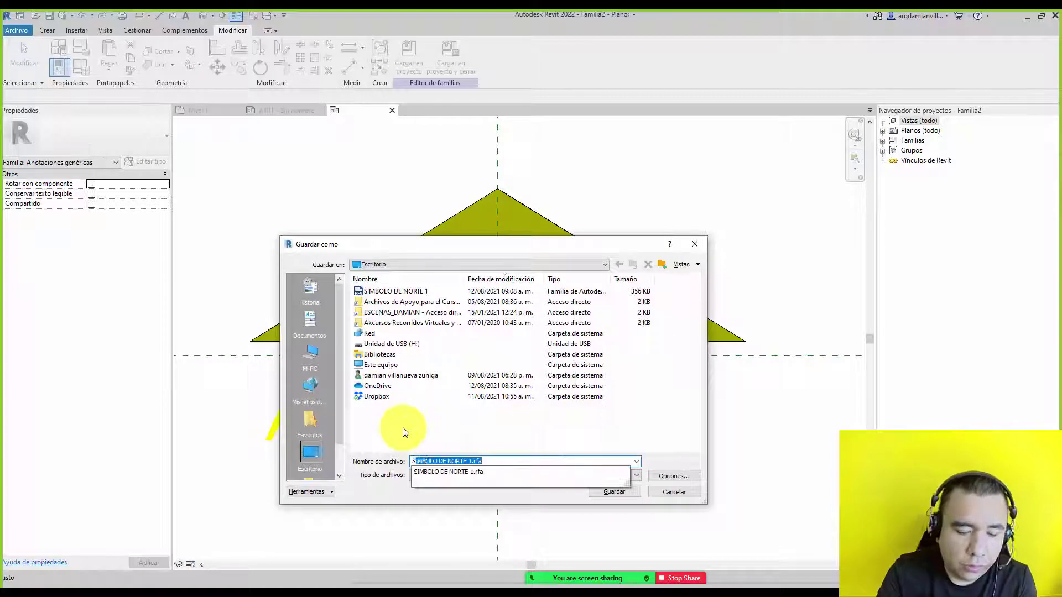
type("IMBOLO DE ACCESO")
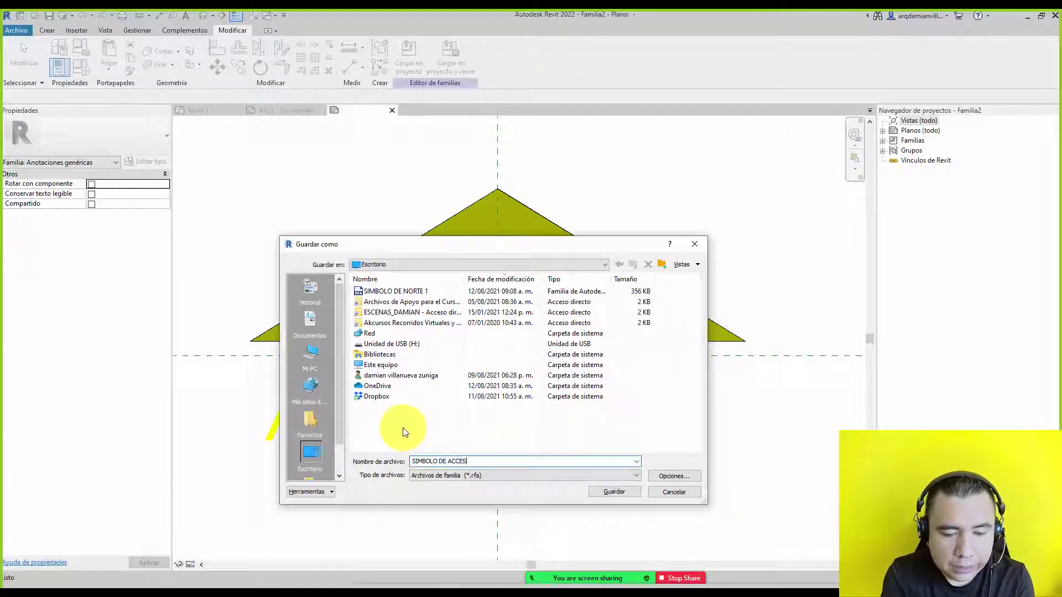
key("Return")
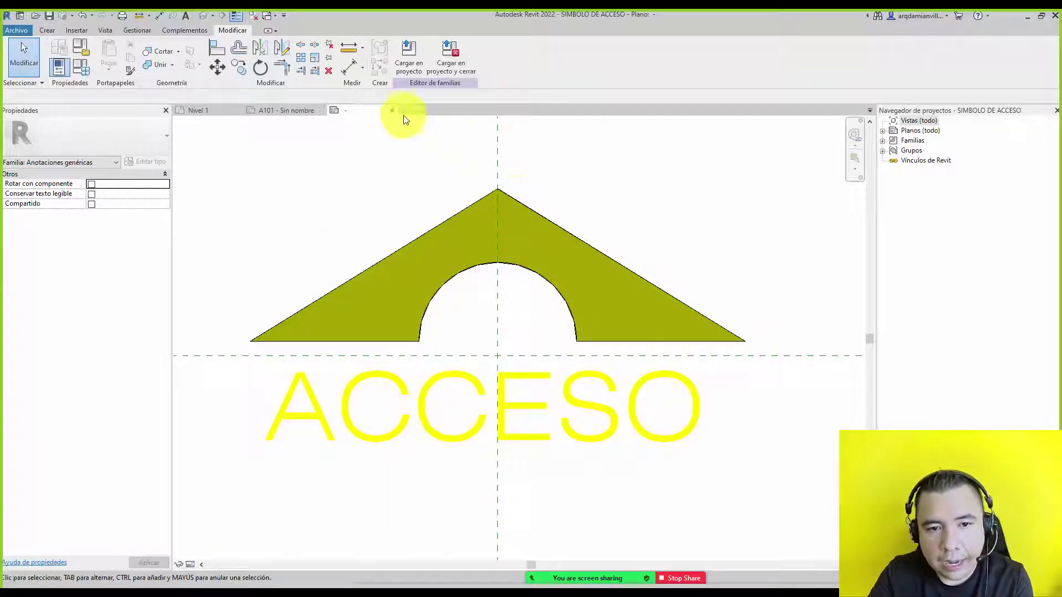
Load SIMBOLO DE ACCESO into the project and place one instance below the Nivel 1 door.
left_click(445, 65)
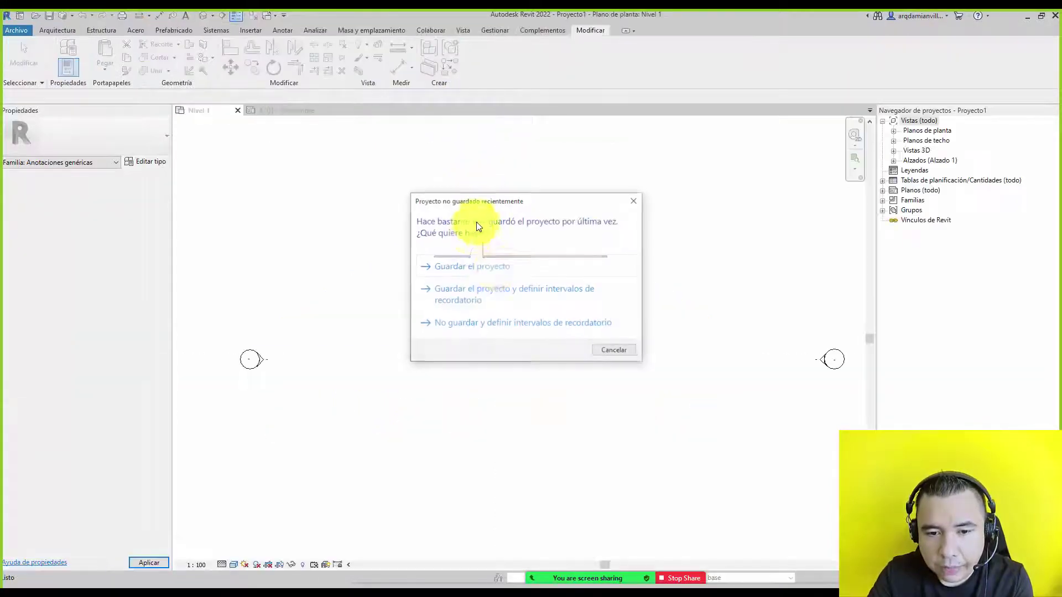
left_click(610, 351)
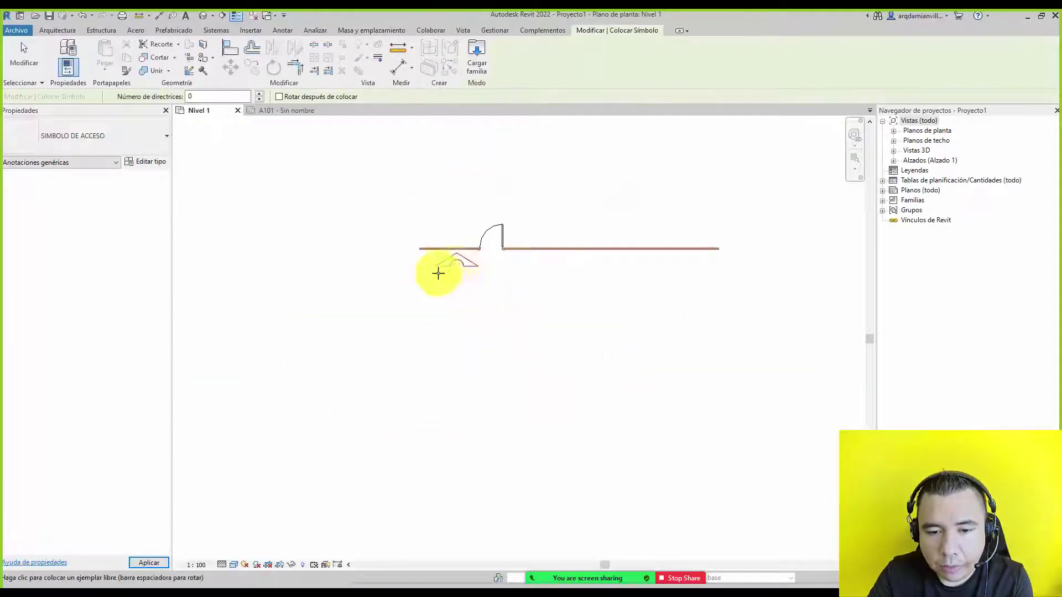
left_click(492, 270)
key("Escape")
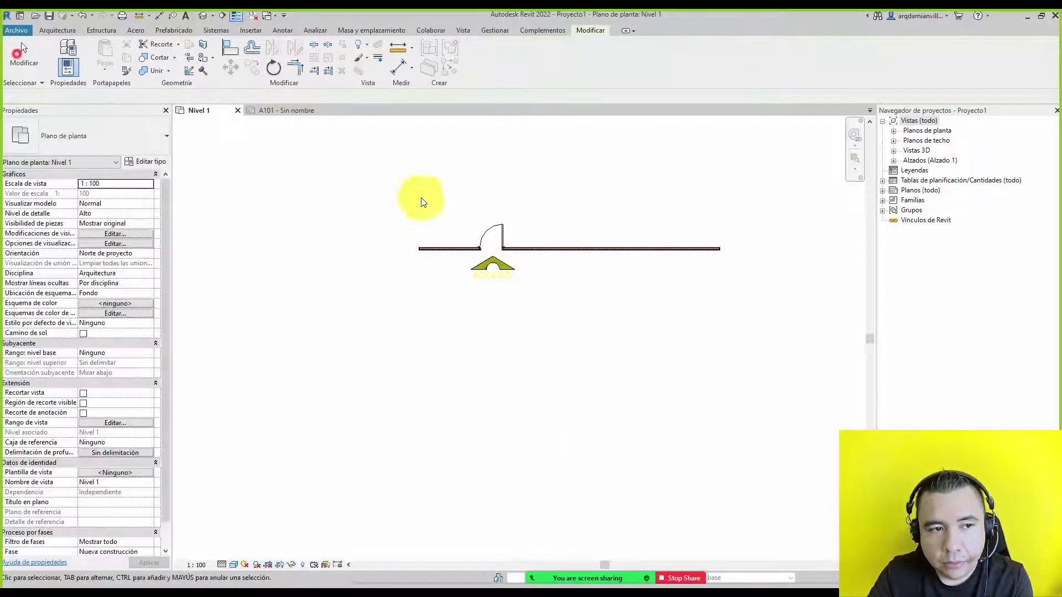
scroll(497, 237, "up", 2)
scroll(504, 242, "up", 1)
scroll(505, 241, "up", 2)
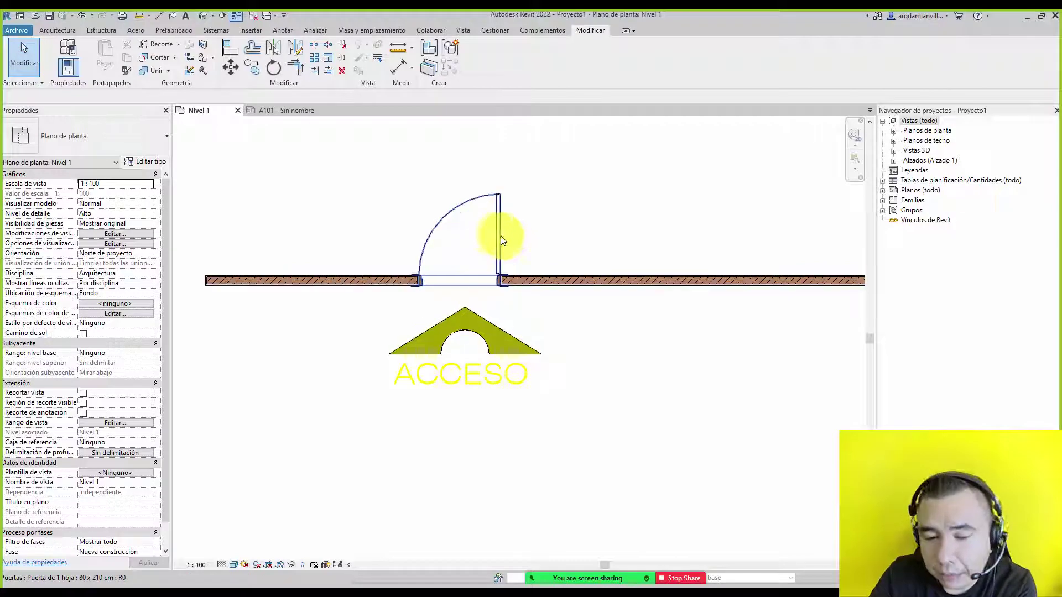
left_click(431, 261)
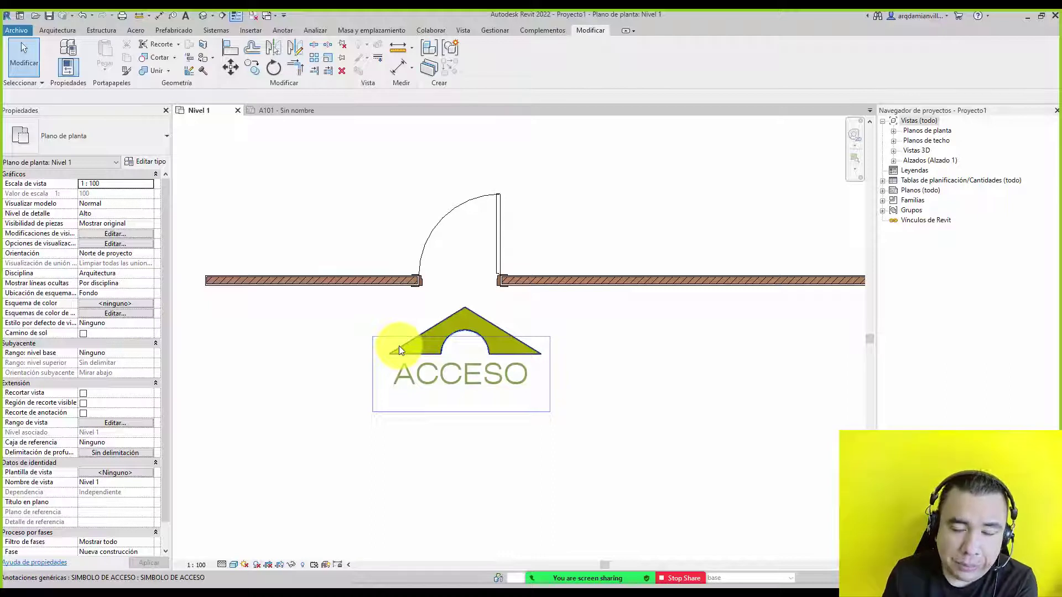
scroll(448, 221, "down", 3)
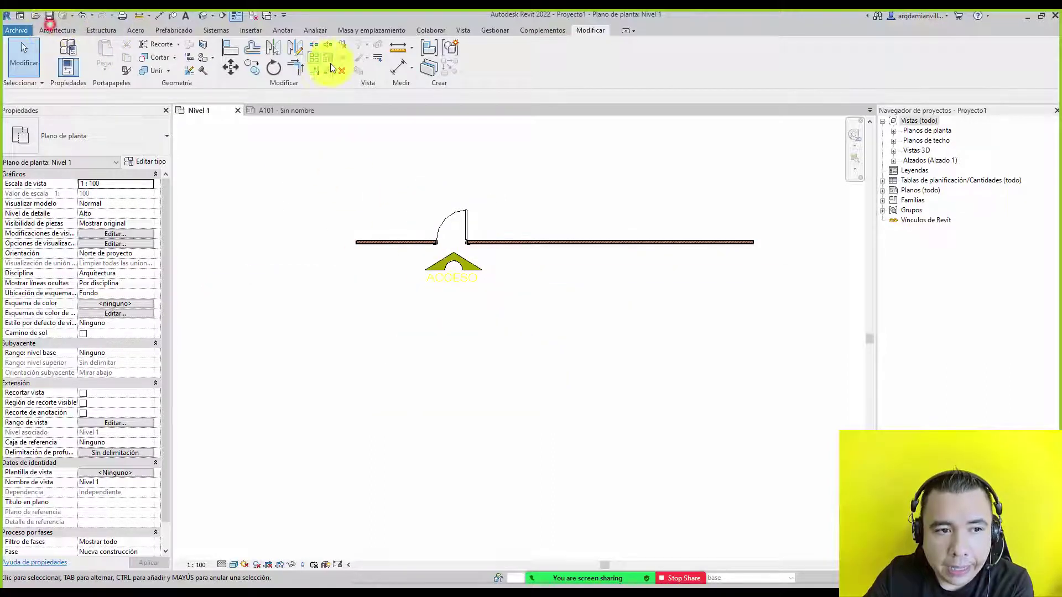
Sketch a rectangular boundary around the Nivel 1 plan and finish the default 30 cm floor.
left_click(57, 30)
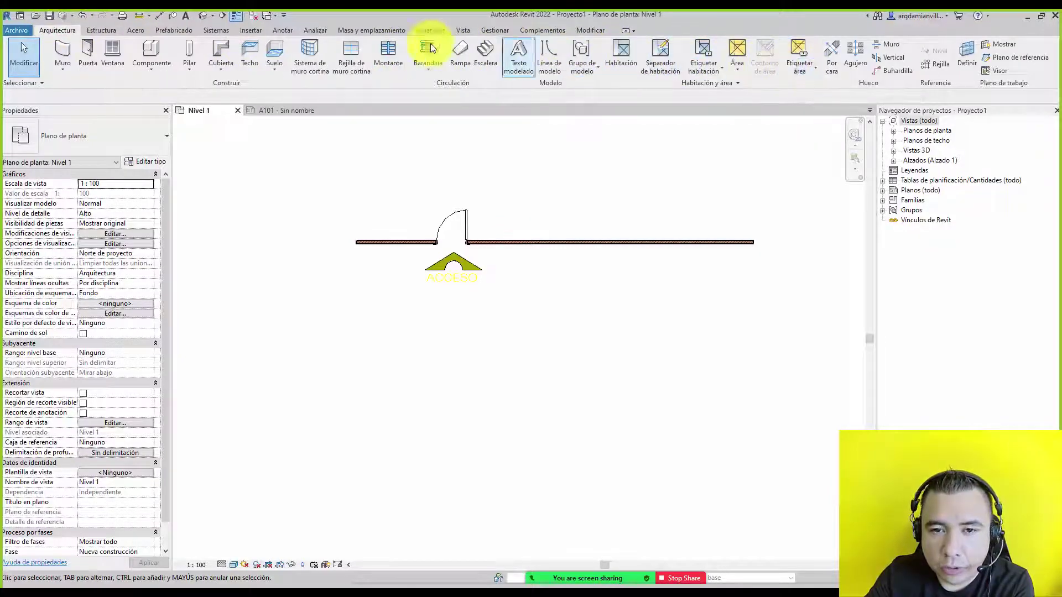
left_click(274, 53)
left_click(584, 45)
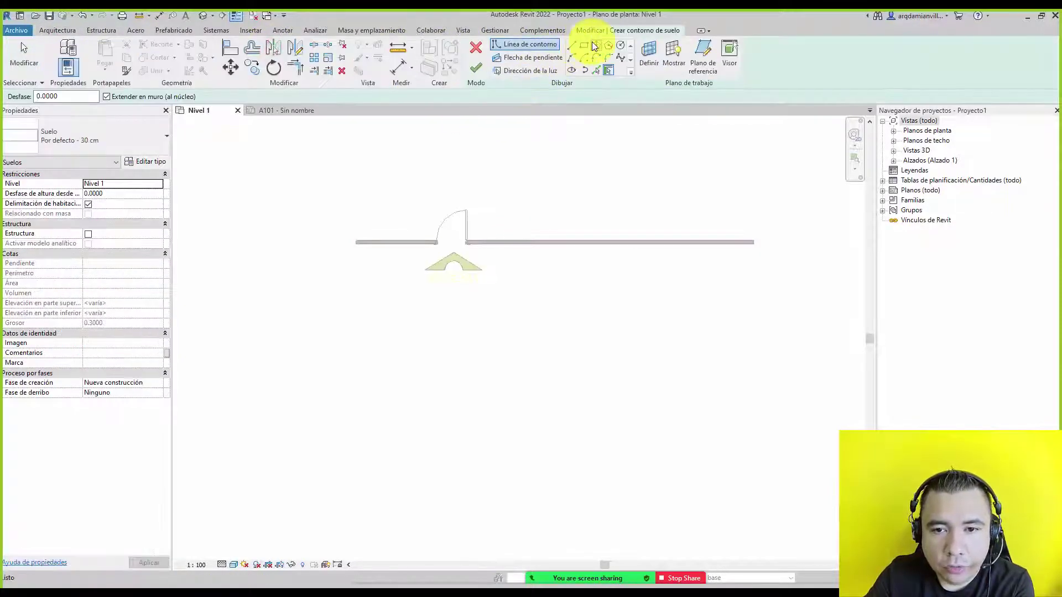
left_click(309, 173)
left_click(776, 464)
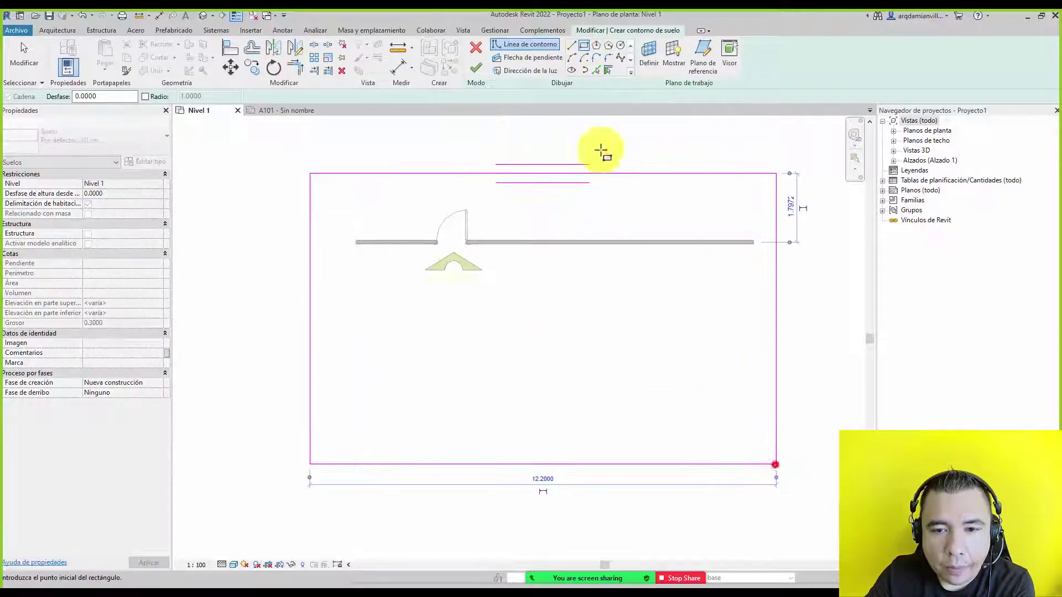
left_click(476, 67)
key("Escape")
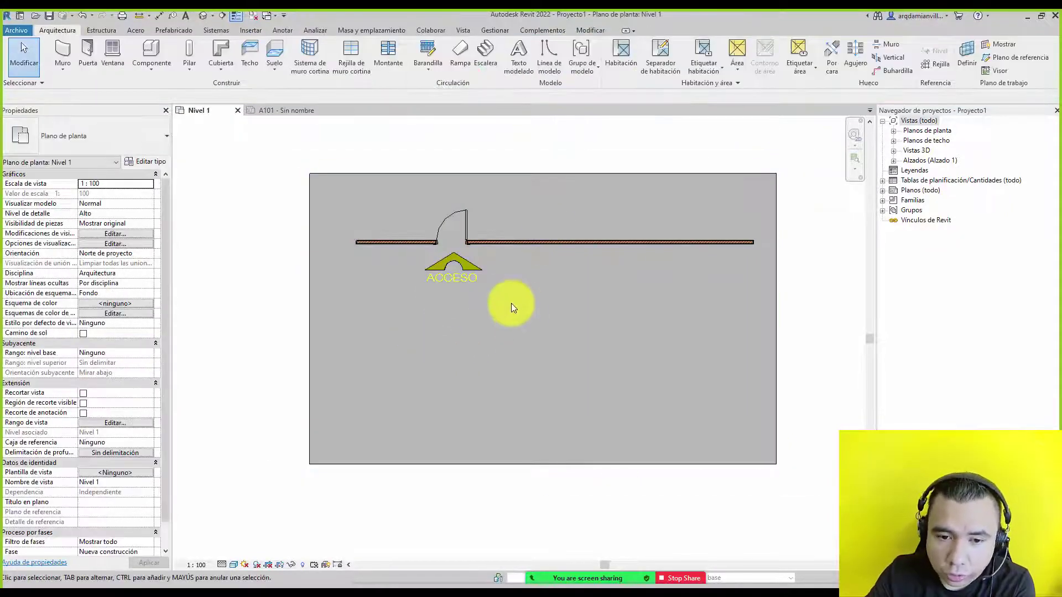
scroll(511, 303, "up", 2)
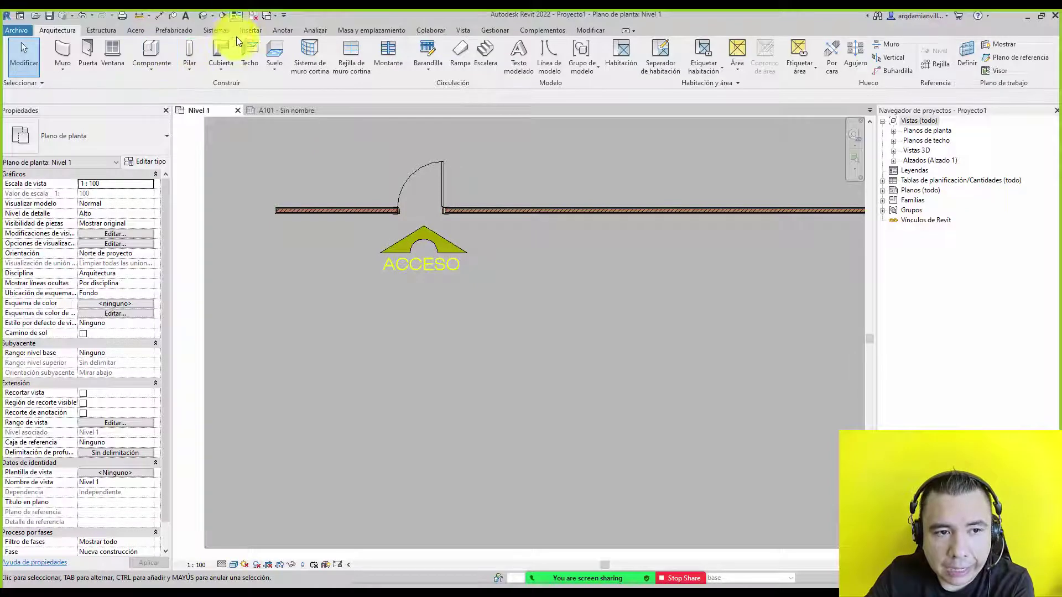
Place a 0.00 spot elevation on the floor below the entrance.
left_click(279, 31)
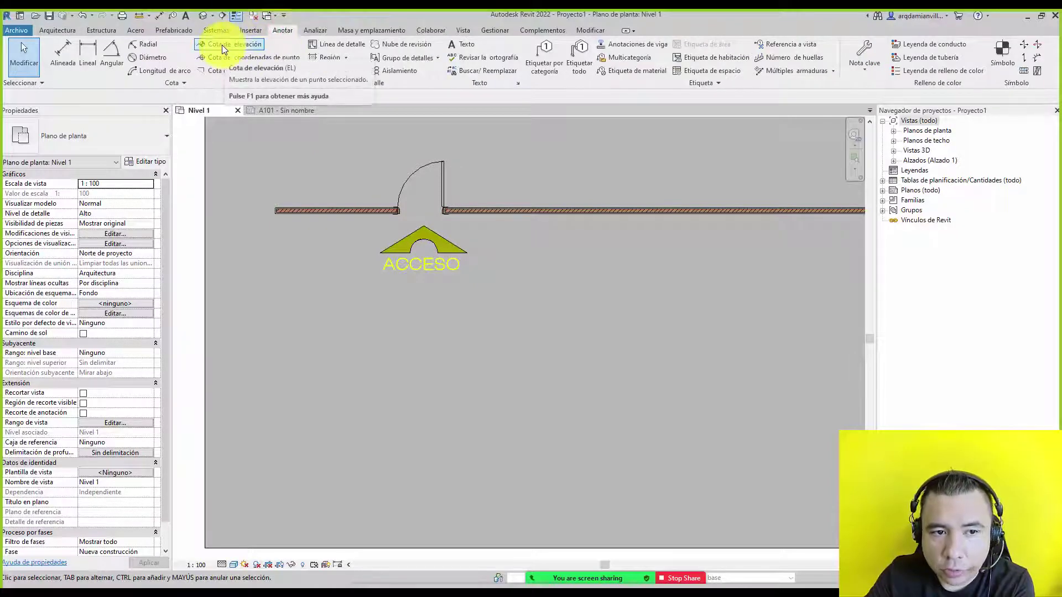
left_click(221, 45)
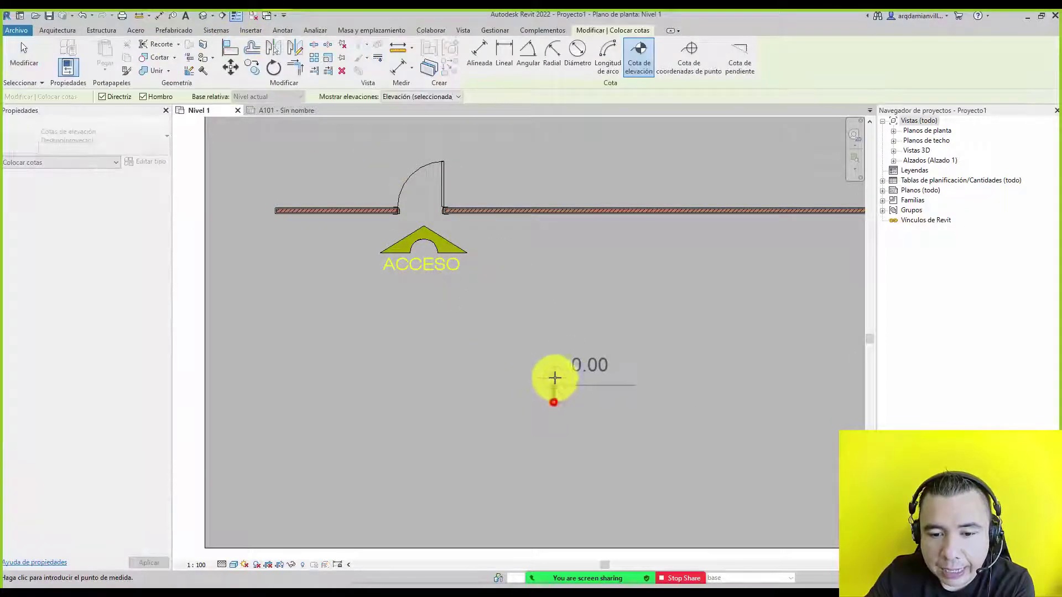
left_click(554, 364)
left_click(577, 366)
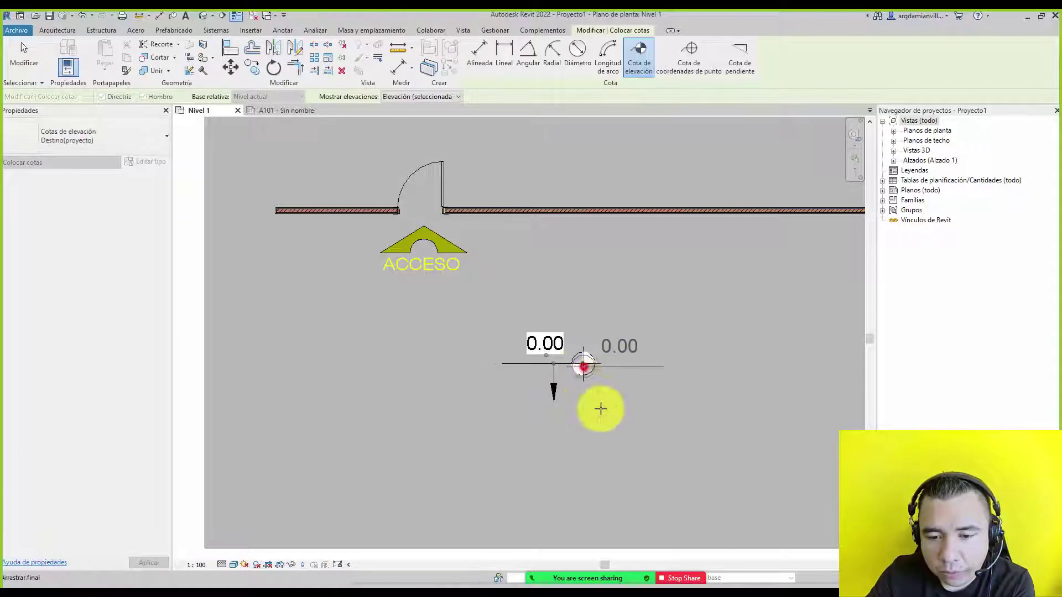
left_click(15, 61)
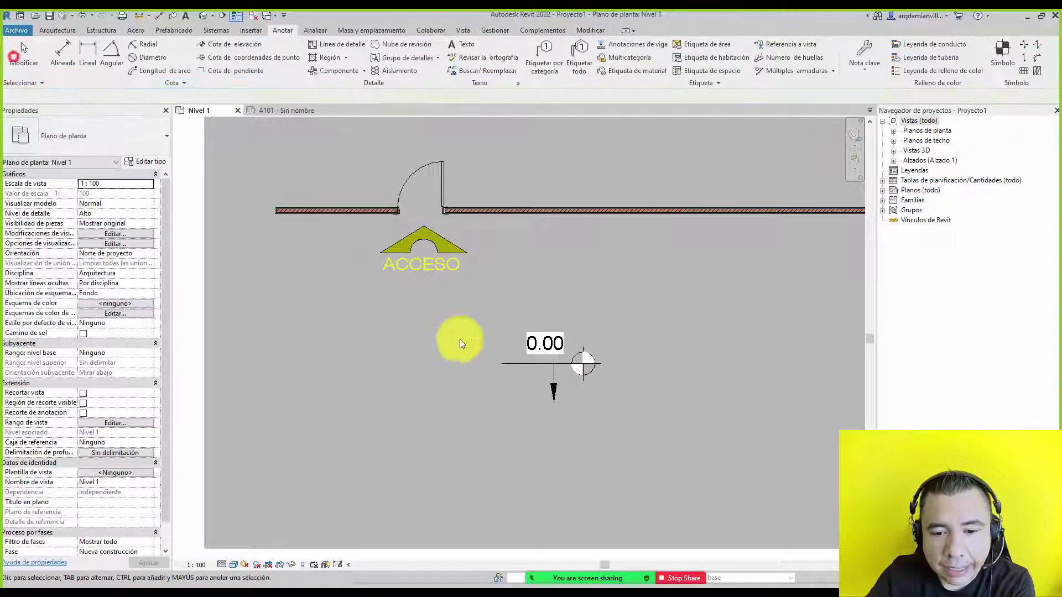
Review the spot elevation's Destino (proyecto) type parameters and close them.
left_click(547, 365)
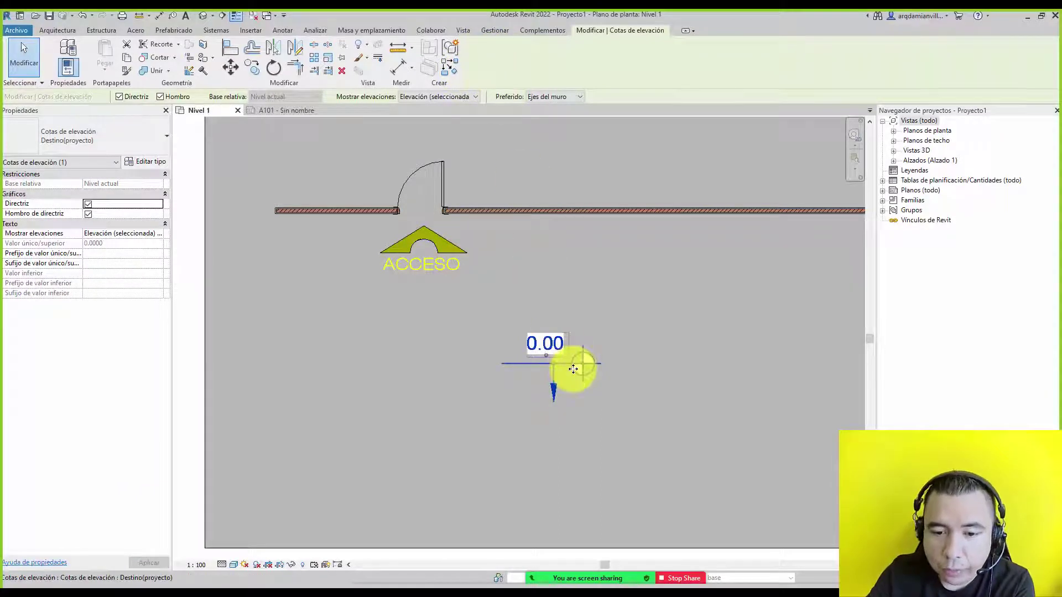
scroll(598, 378, "up", 2)
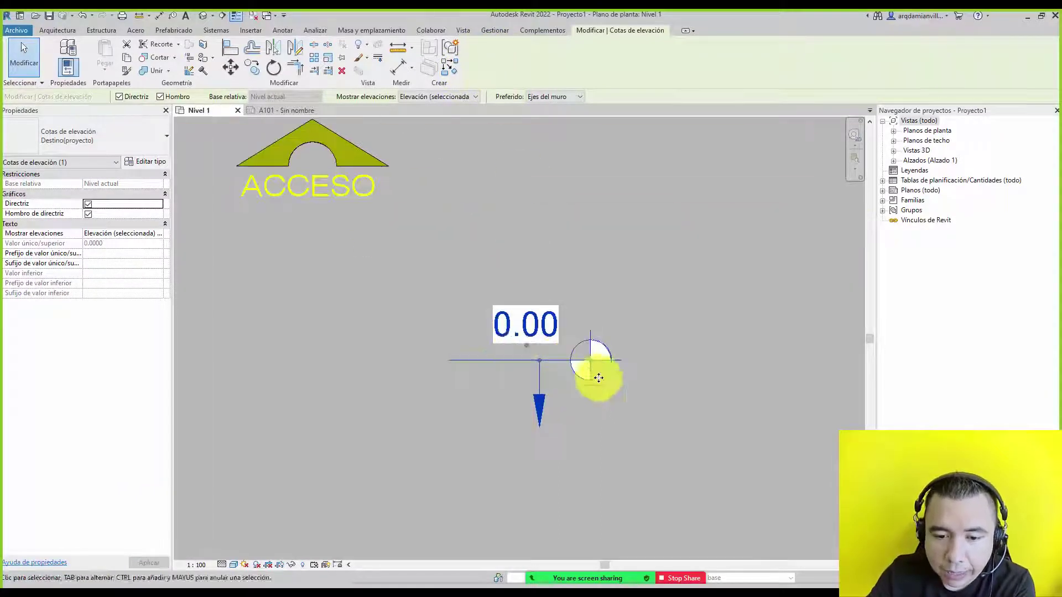
left_click(153, 162)
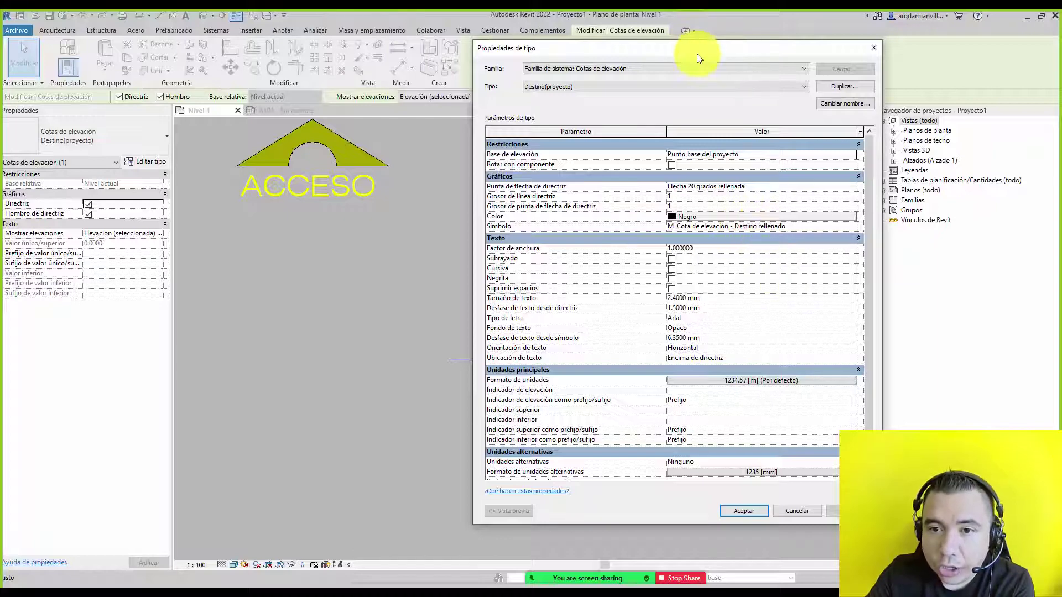
left_click_drag(699, 55, 296, 65)
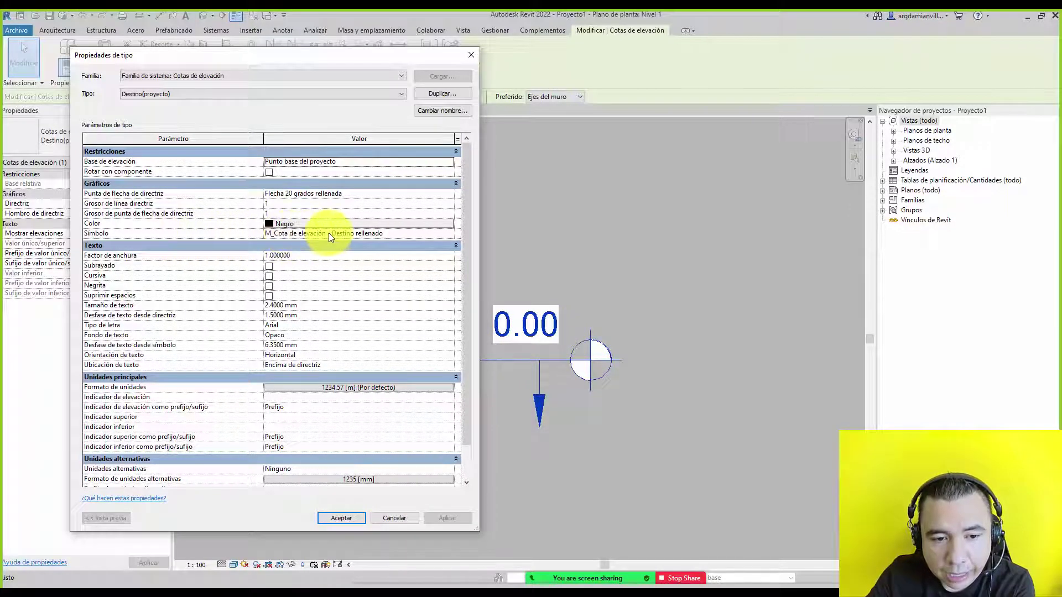
left_click(397, 519)
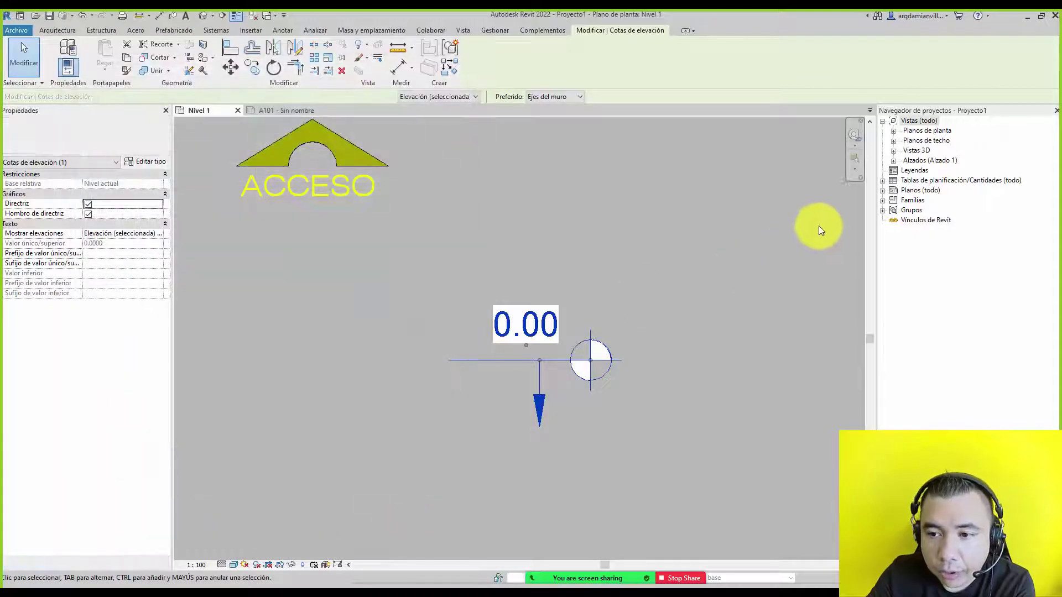
Expand the project's Families in the Project Browser and pick the Destino rellenado entry.
left_click(882, 201)
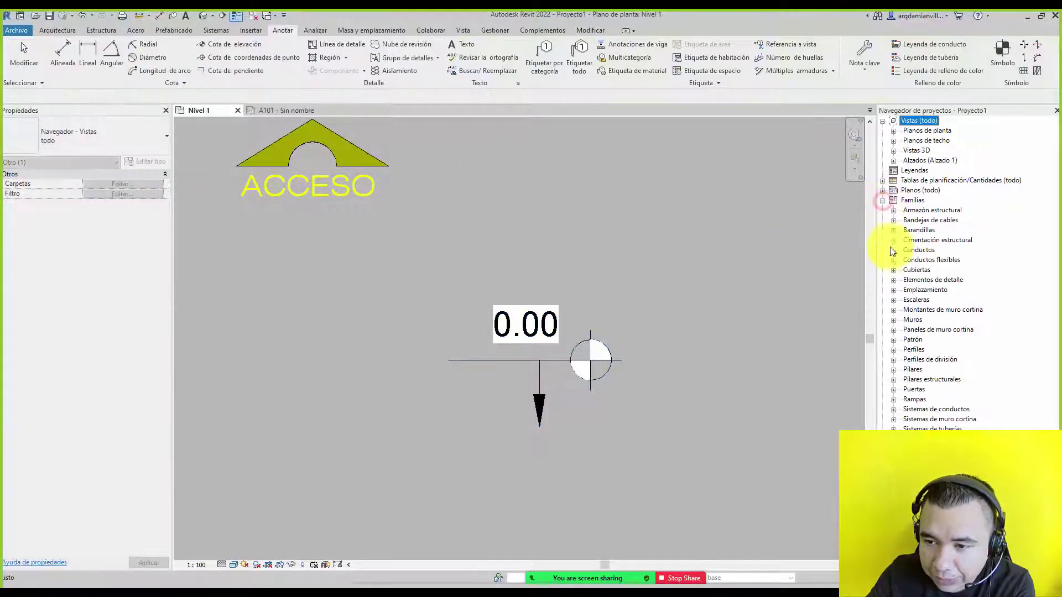
scroll(907, 395, "down", 10)
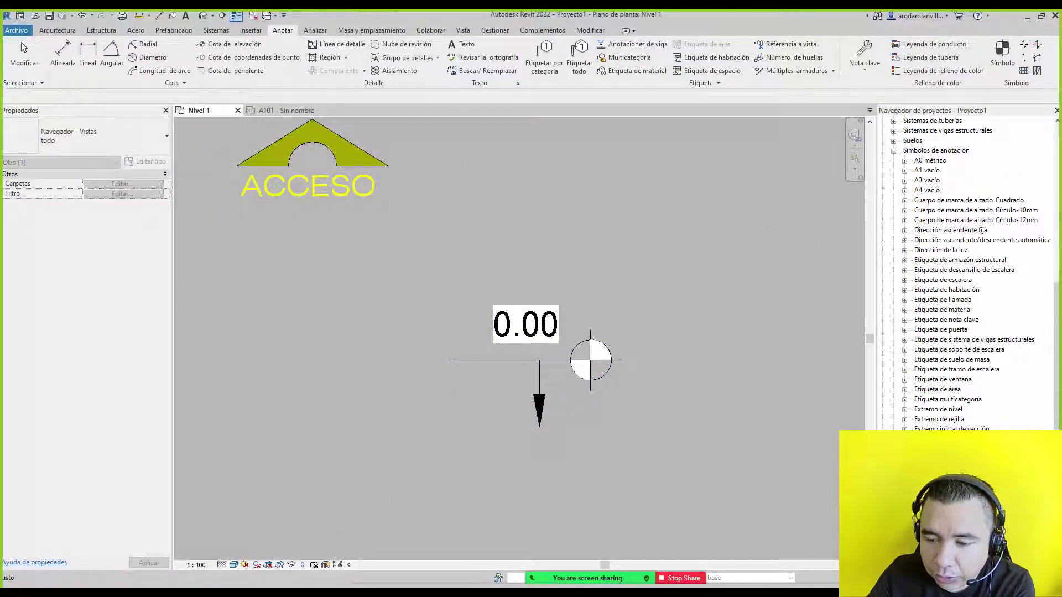
scroll(907, 396, "down", 2)
scroll(907, 393, "down", 2)
scroll(927, 408, "down", 2)
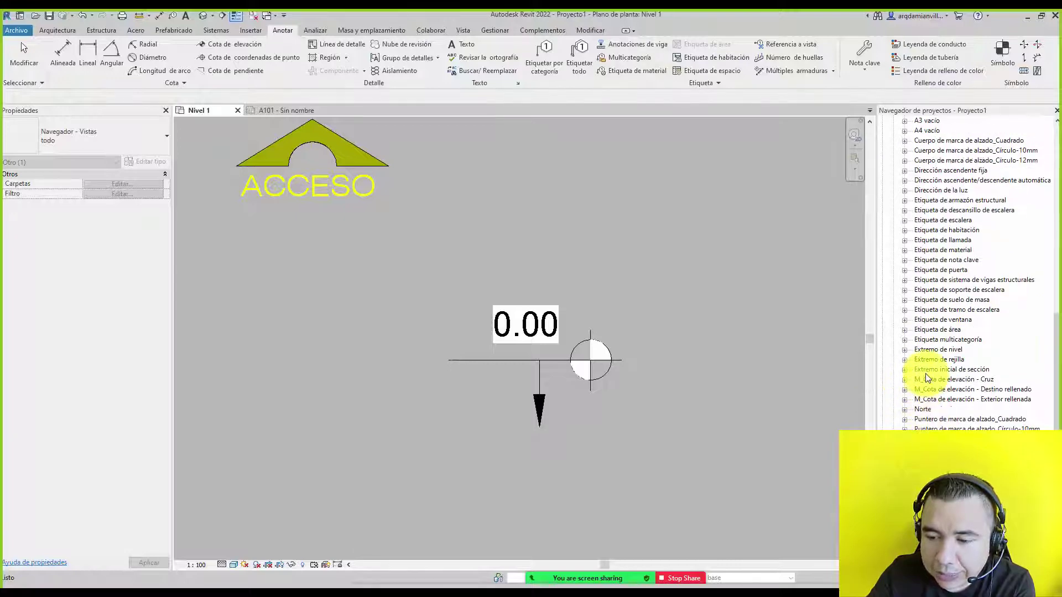
left_click(939, 390)
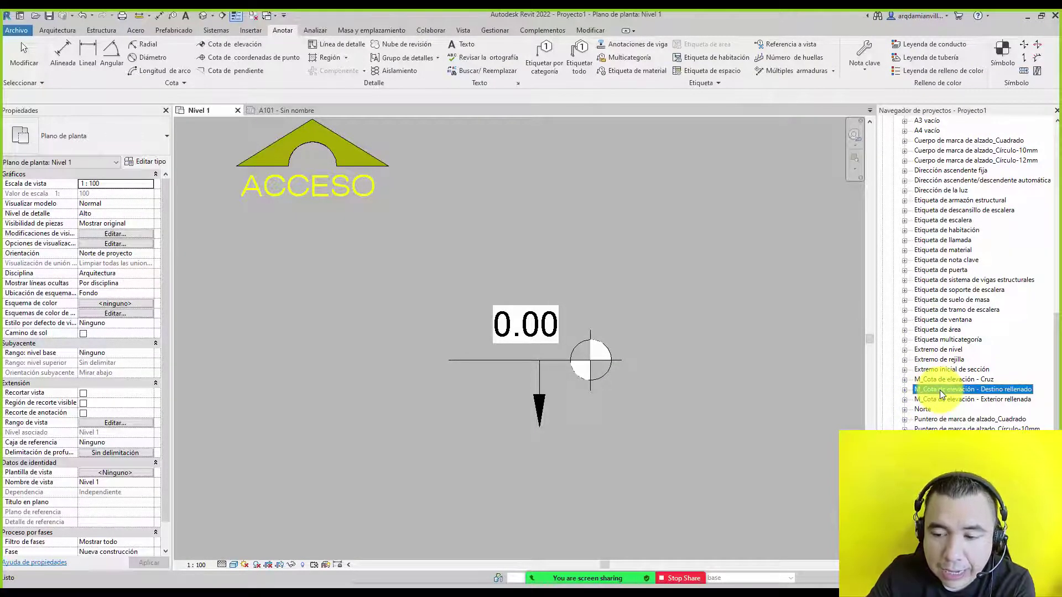
left_click(940, 390)
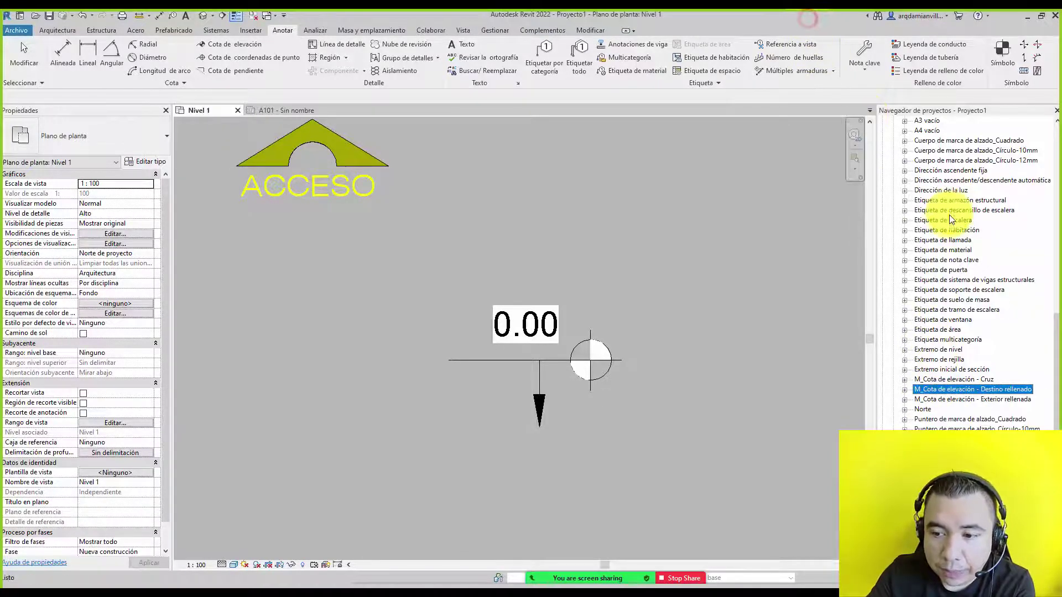
Expand Annotation Symbols and select M_Cota de elevación - Destino rellenado.
scroll(949, 215, "up", 3)
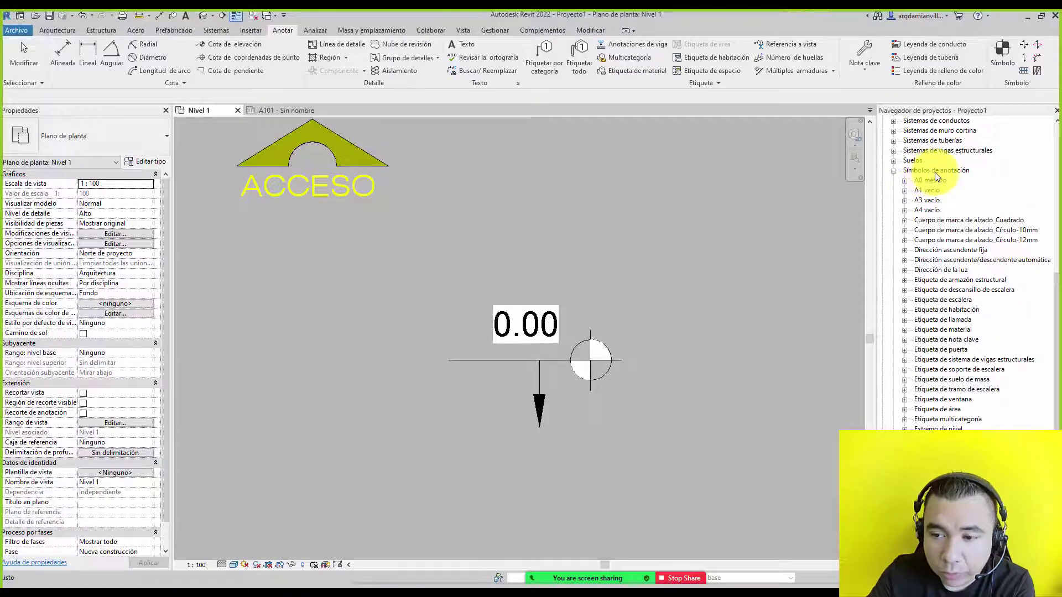
scroll(934, 175, "up", 3)
scroll(935, 176, "up", 2)
scroll(932, 182, "up", 2)
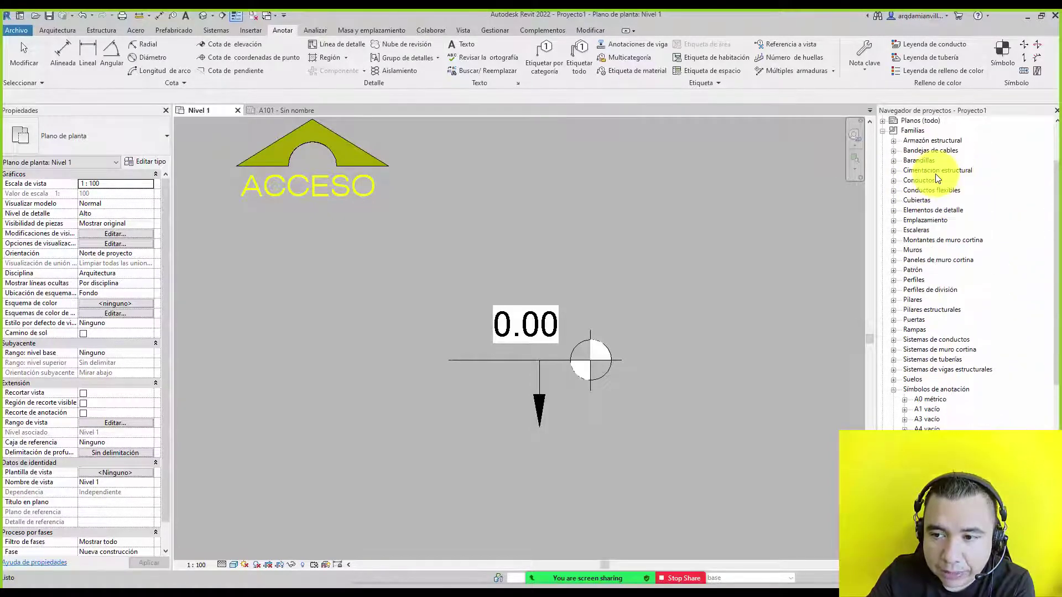
scroll(927, 192, "up", 2)
left_click(893, 428)
scroll(926, 423, "down", 5)
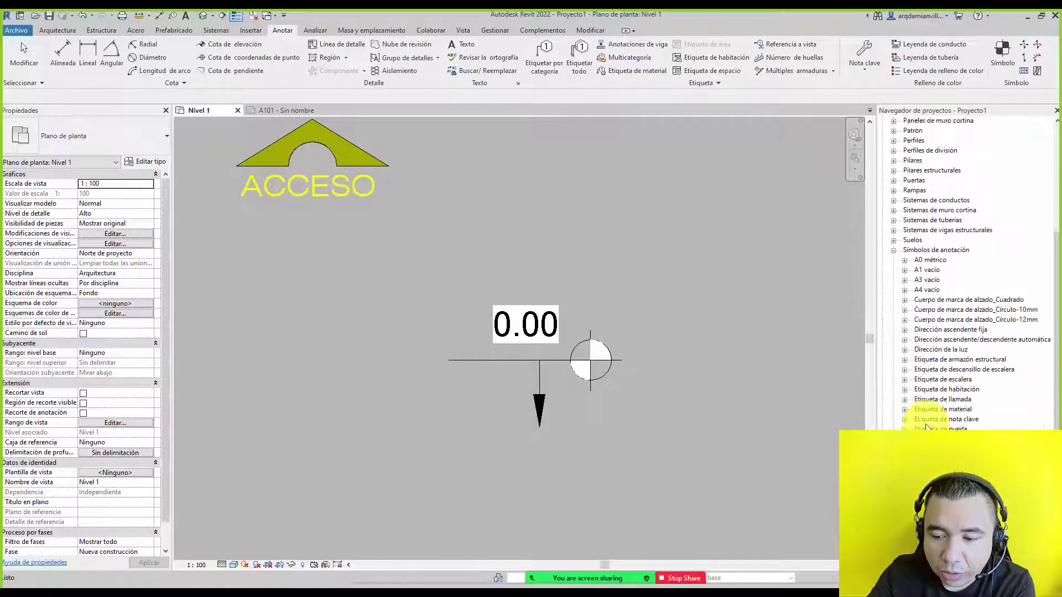
scroll(926, 423, "down", 5)
left_click(926, 419)
scroll(927, 423, "down", 2)
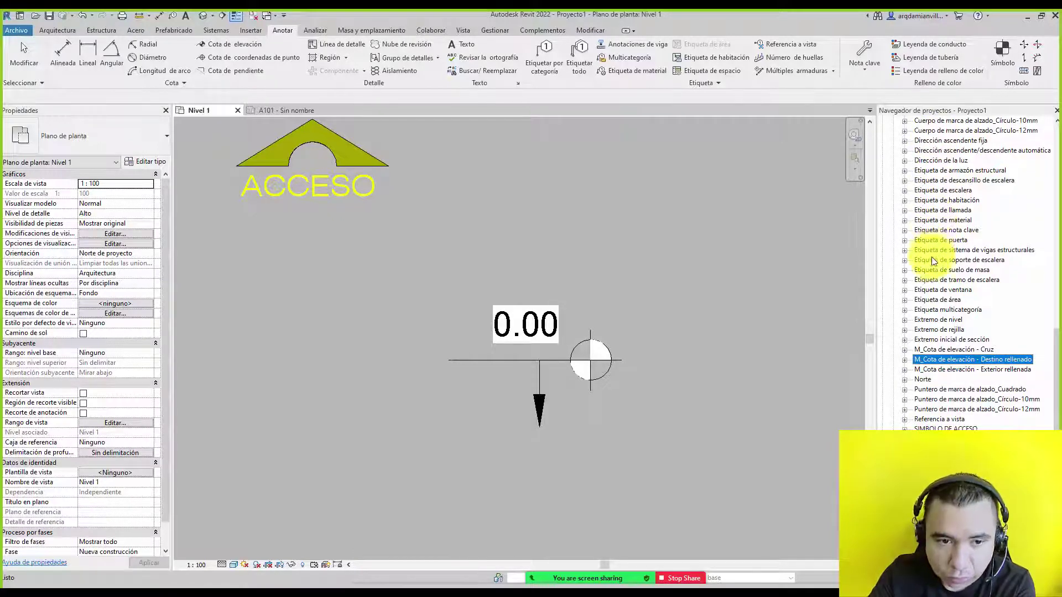
Edit the Destino rellenado elevation symbol family and delete its filled-region symbol in the sheet view.
right_click(940, 362)
left_click(969, 409)
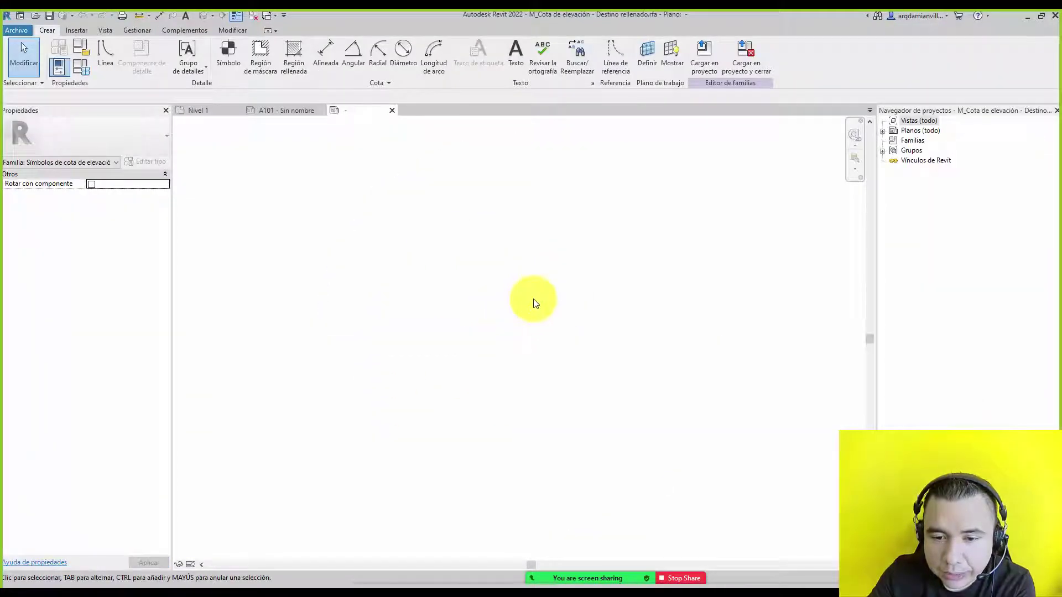
left_click(882, 131)
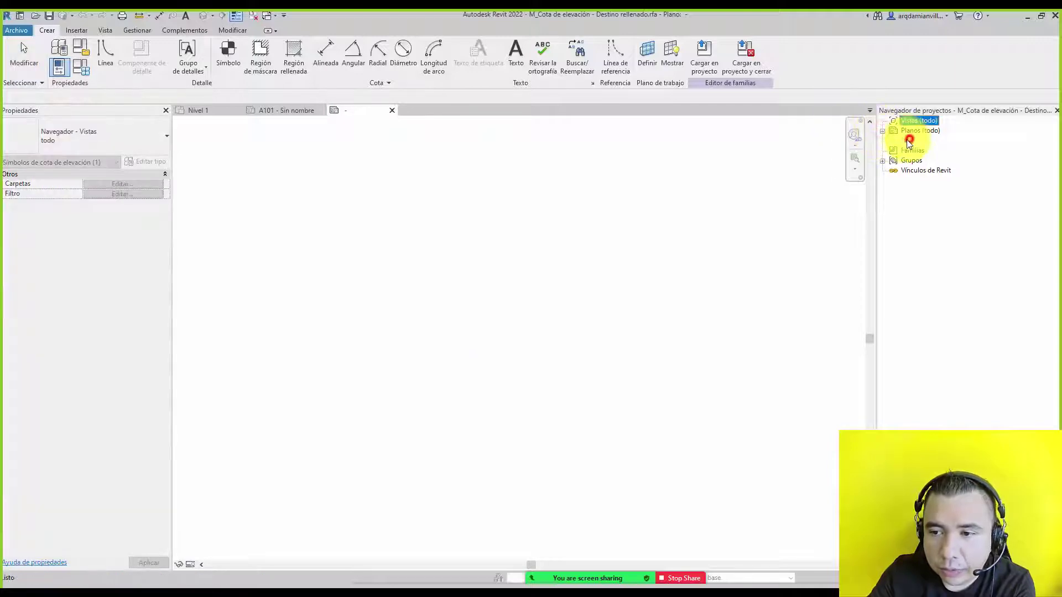
double_click(907, 141)
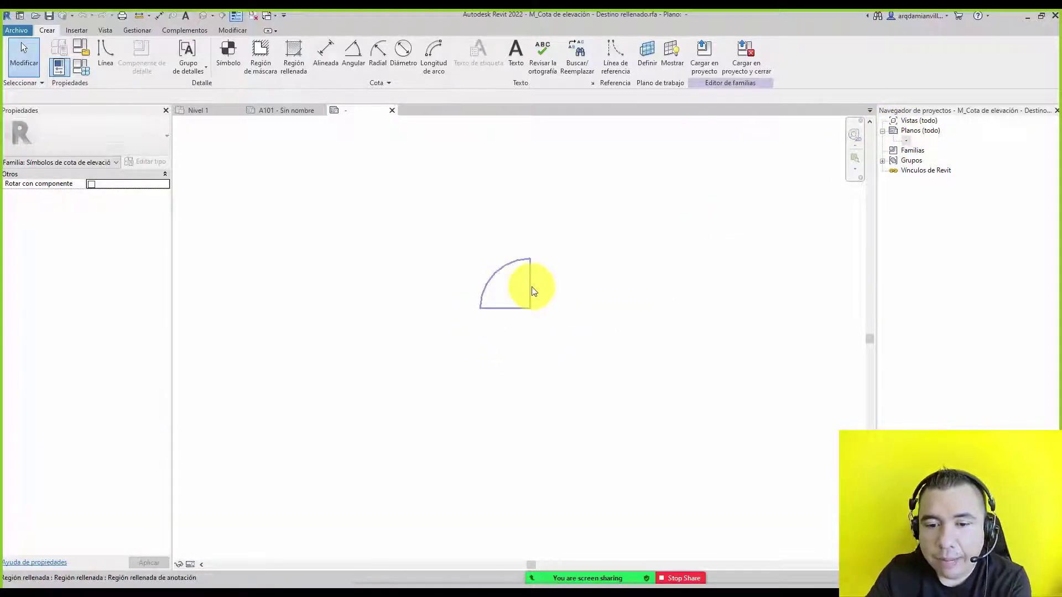
left_click(530, 290)
key("Delete")
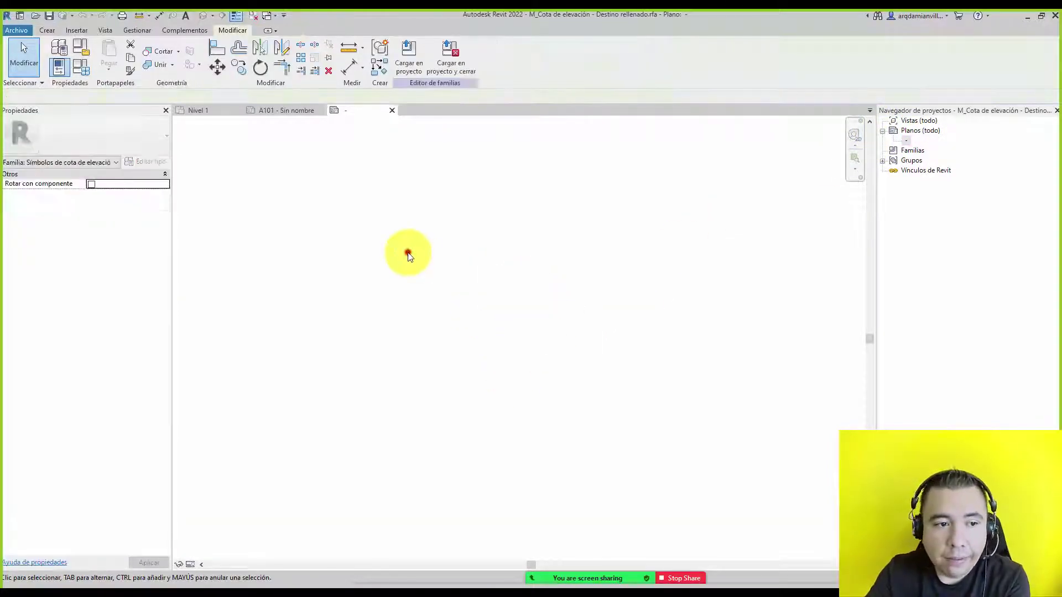
left_click(407, 254)
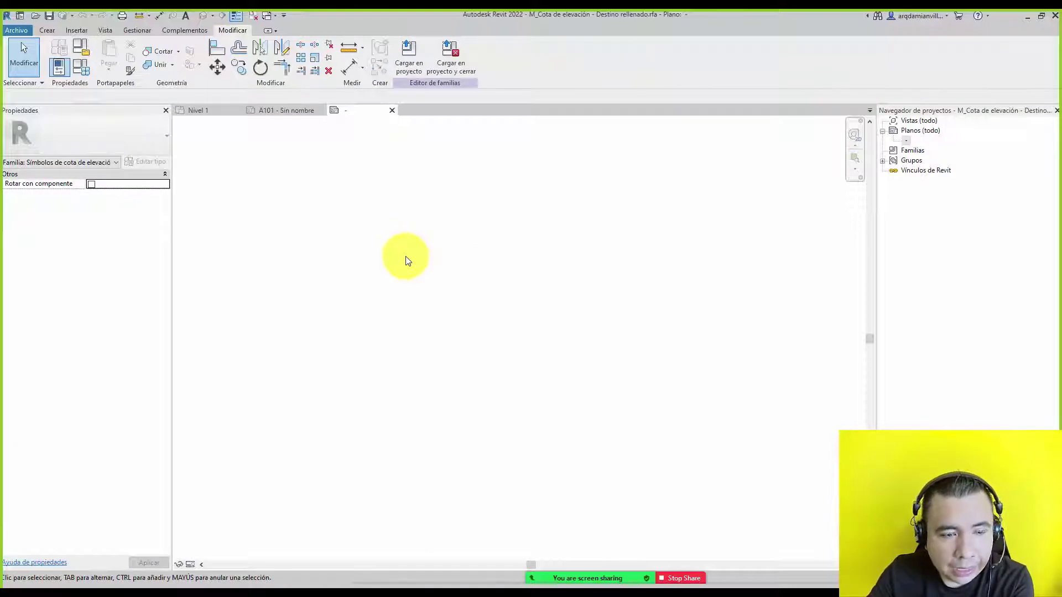
Review the family's category and parameters, leaving them unchanged.
left_click(84, 51)
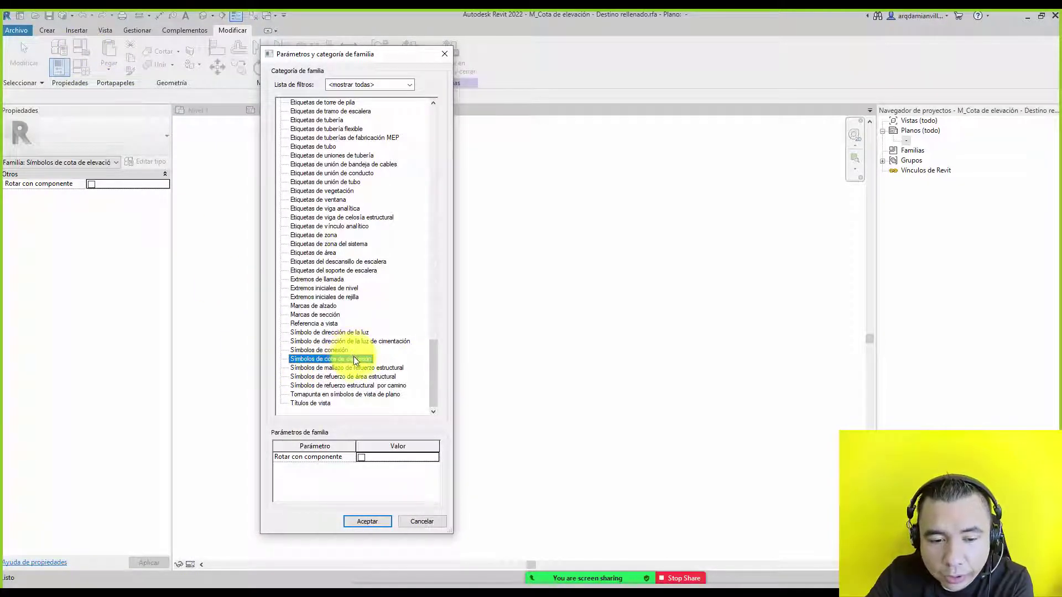
left_click_drag(432, 346, 427, 113)
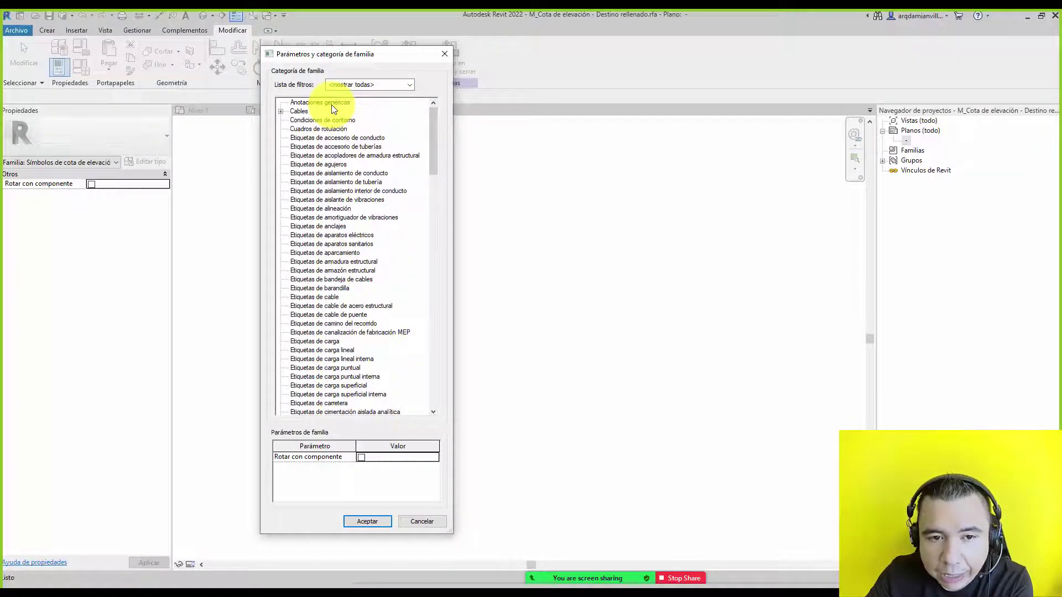
mouse_move(433, 128)
left_mouse_down()
mouse_move(435, 375)
mouse_move(409, 119)
mouse_move(436, 382)
left_mouse_up()
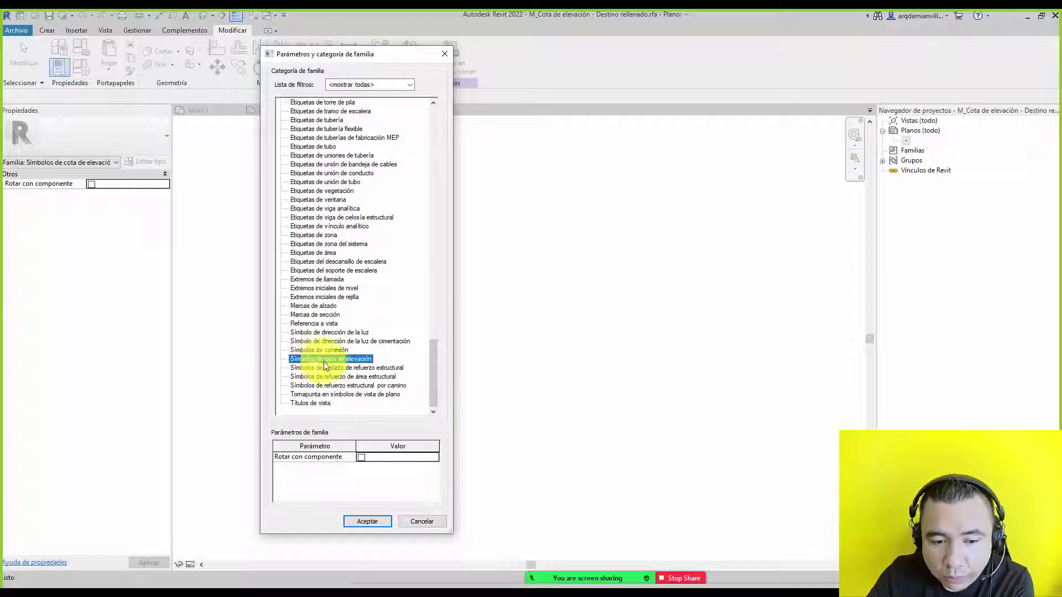
left_click(418, 522)
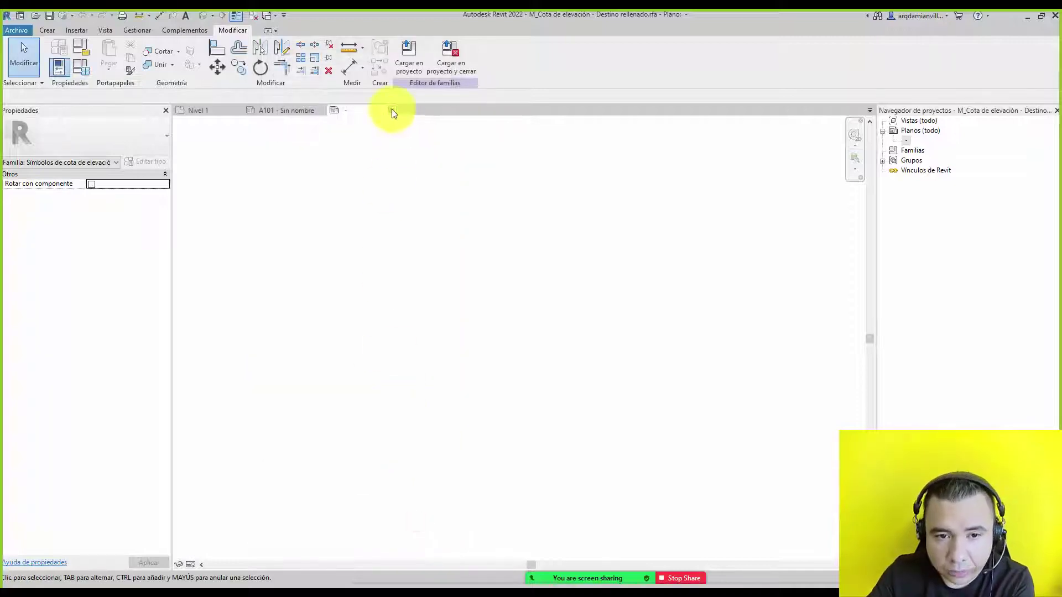
Close the family view and stop placing spot elevations in Nivel 1.
left_click(392, 110)
scroll(514, 342, "down", 2)
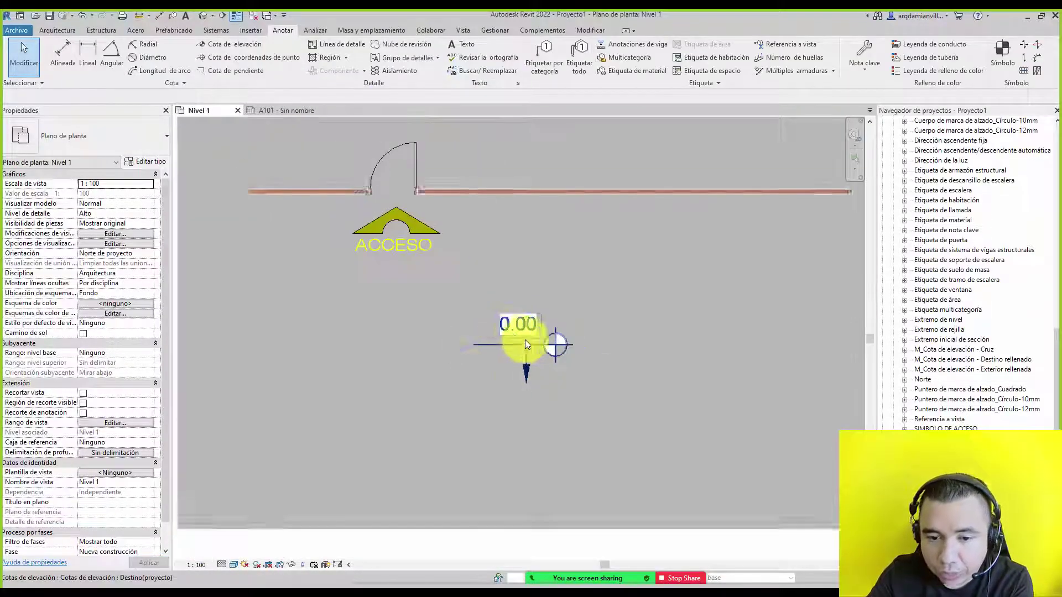
left_click(522, 347)
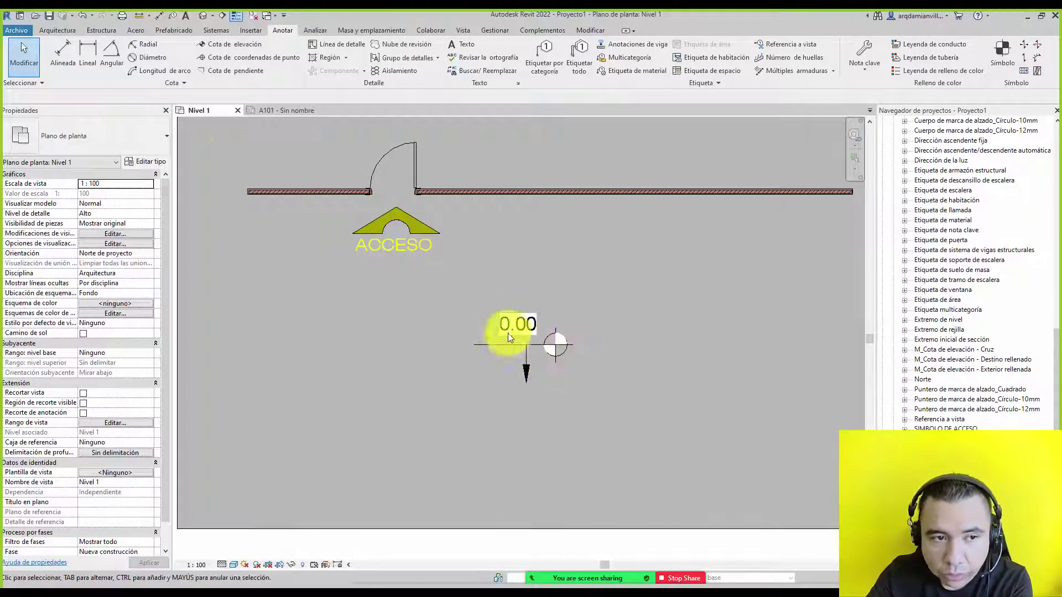
Create an annotation symbol family from the Anotación genérica métrica template and select its sample note.
left_click(18, 31)
mouse_move(38, 72)
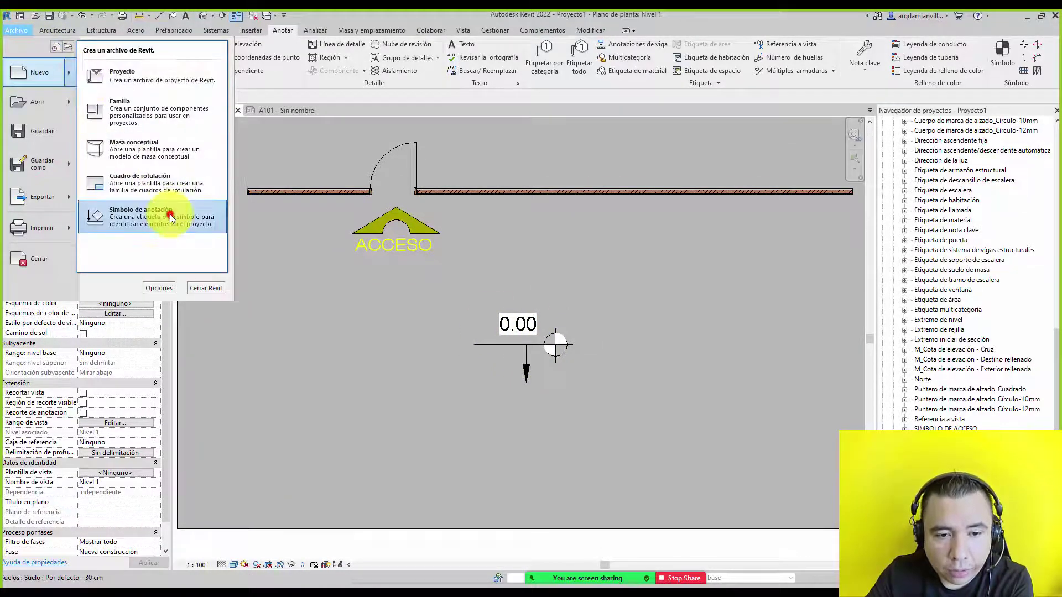
left_click(170, 214)
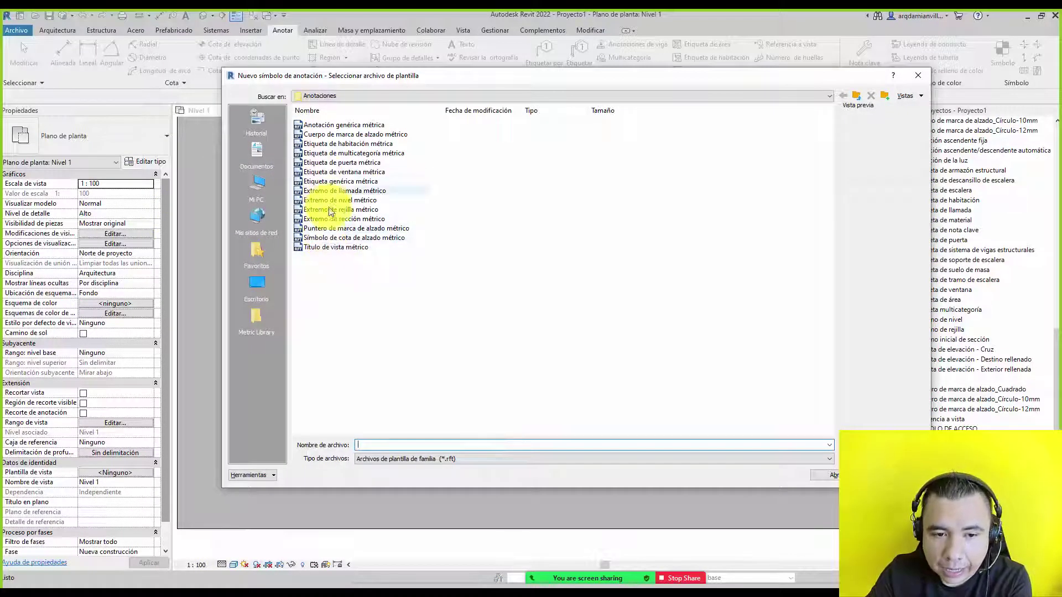
double_click(343, 131)
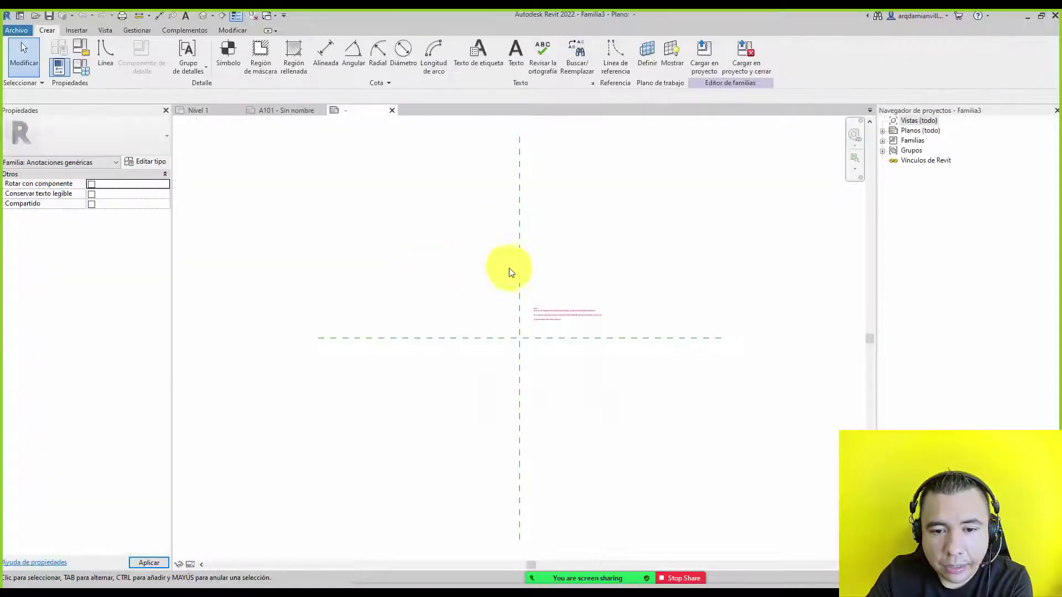
left_click(569, 324)
Delete the default note and set the family category to Símbolos de cota de elevación.
key("Delete")
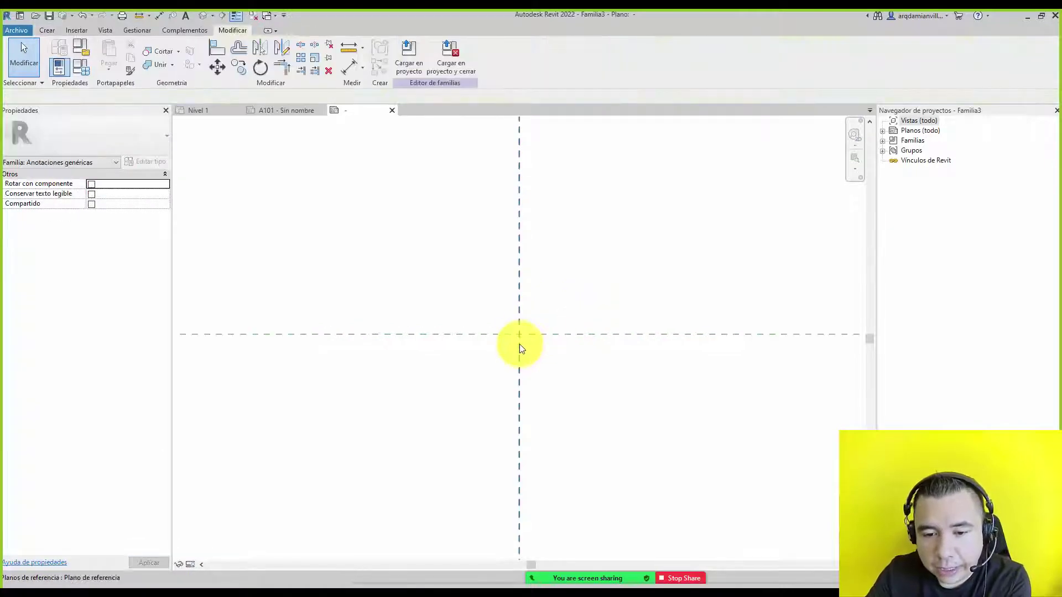
scroll(519, 344, "up", 3)
left_click(89, 50)
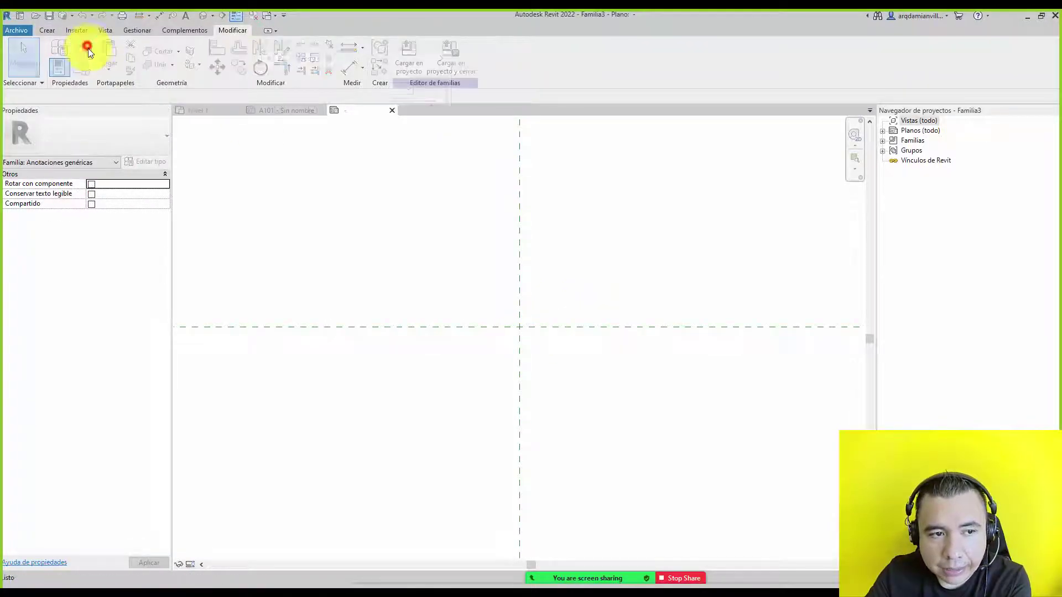
left_click_drag(435, 142, 437, 390)
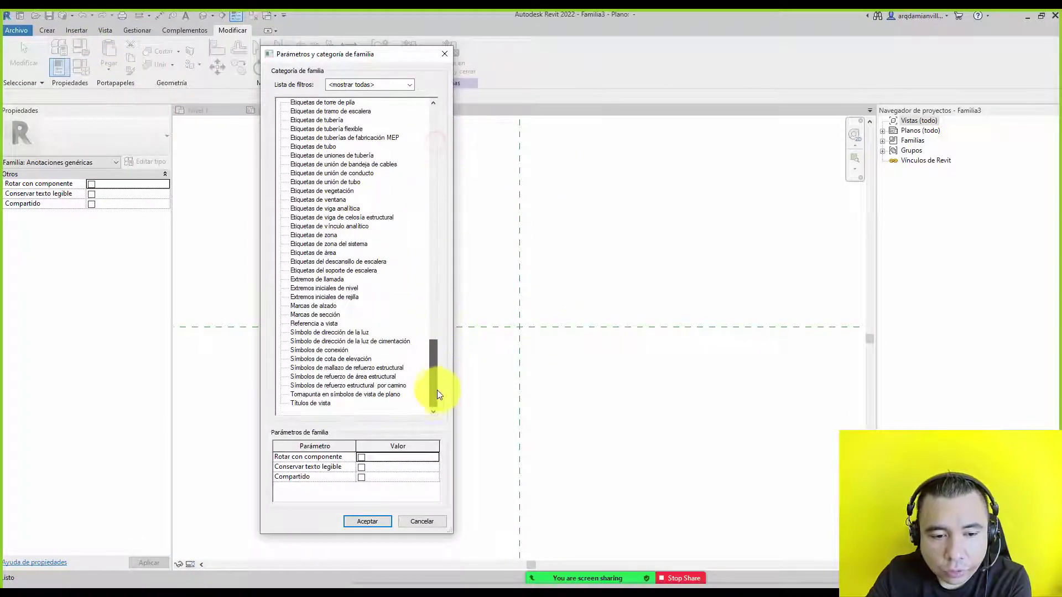
left_click(334, 360)
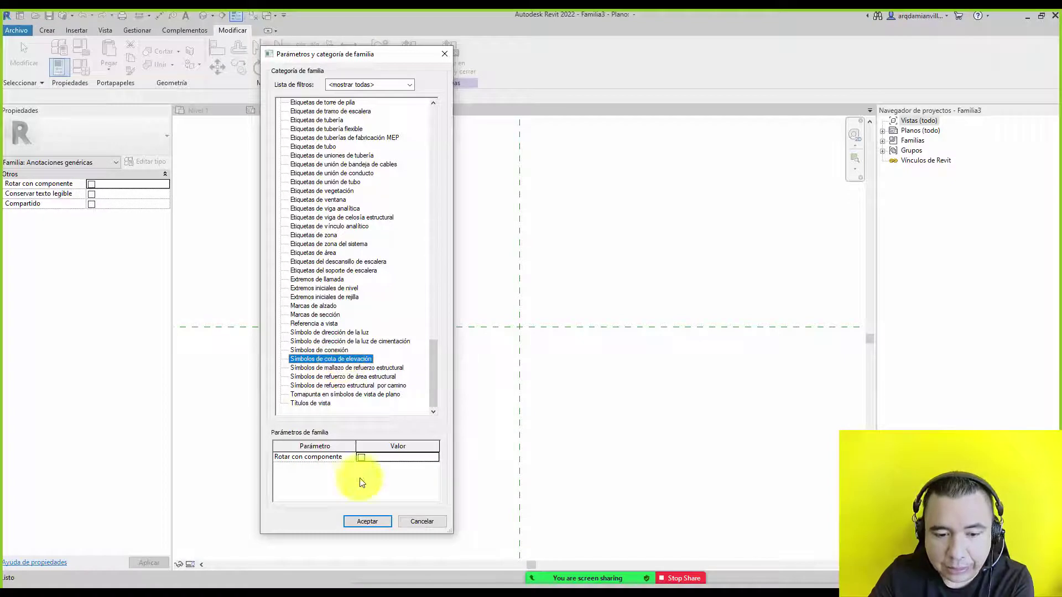
left_click(371, 521)
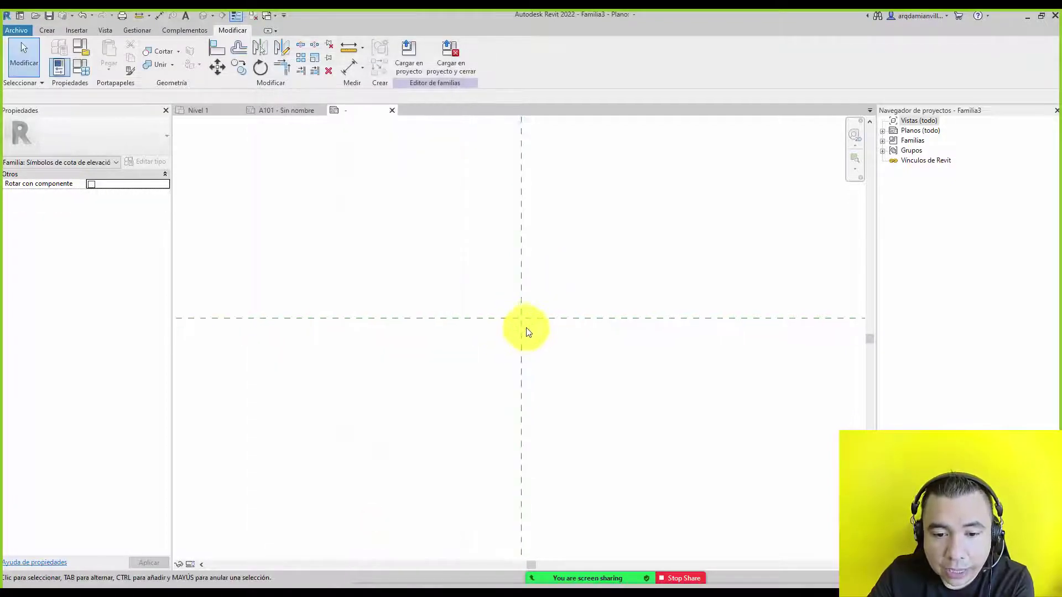
Draw a radius-20 circle centred on the reference-plane intersection.
left_click(48, 31)
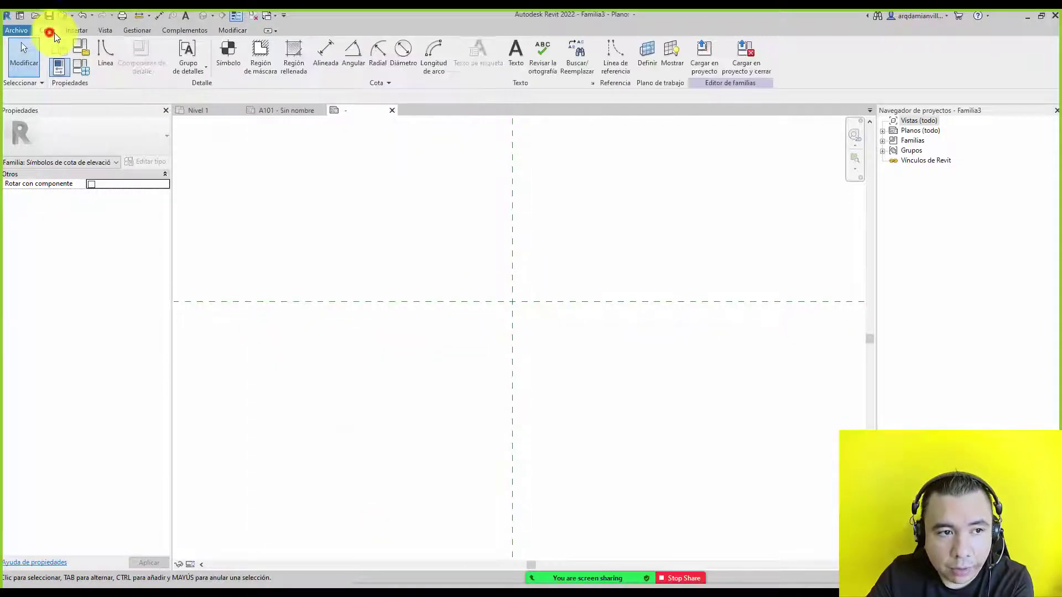
left_click(103, 51)
left_click(450, 45)
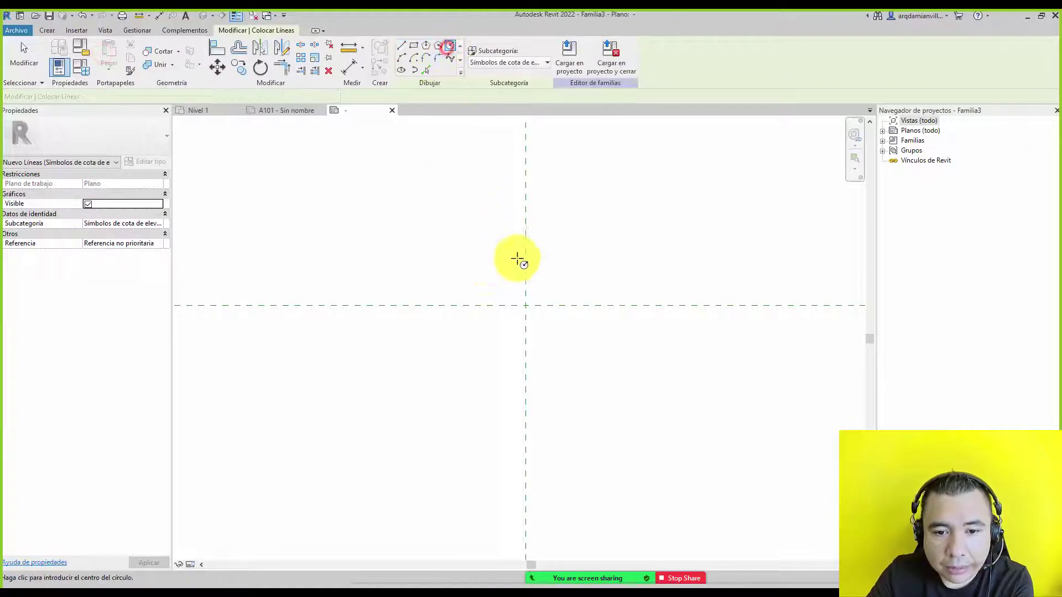
left_click(525, 306)
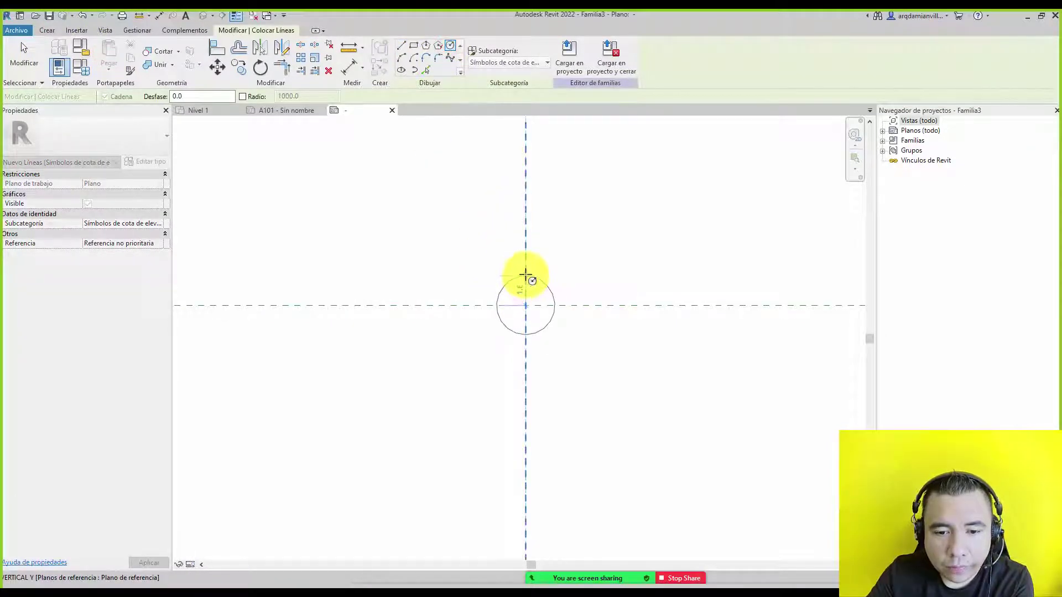
left_click(526, 274)
Draw a vertical and a horizontal line crossing through the circle.
left_click(405, 50)
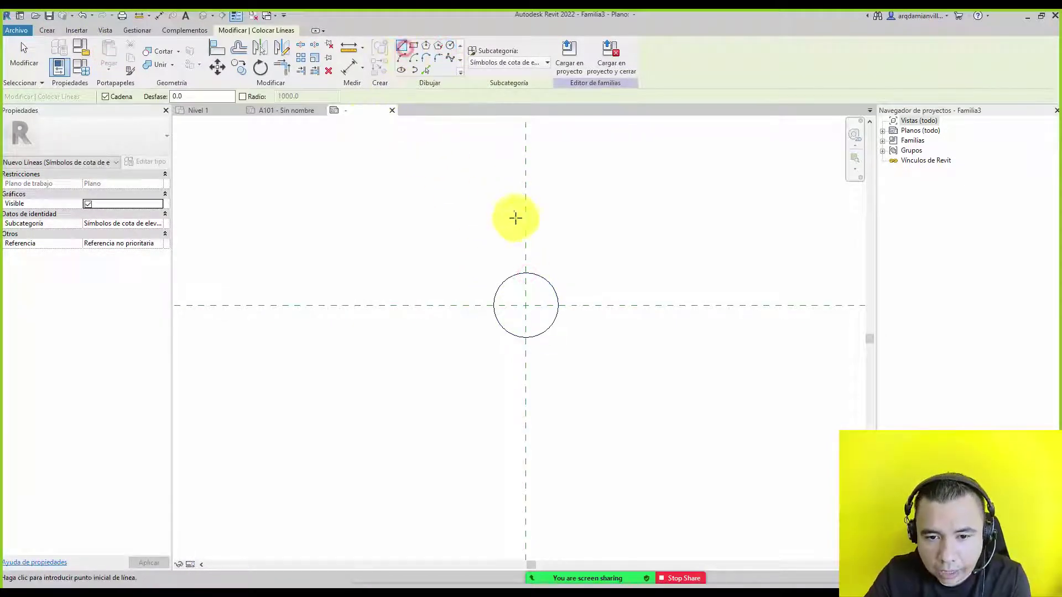
left_click(526, 224)
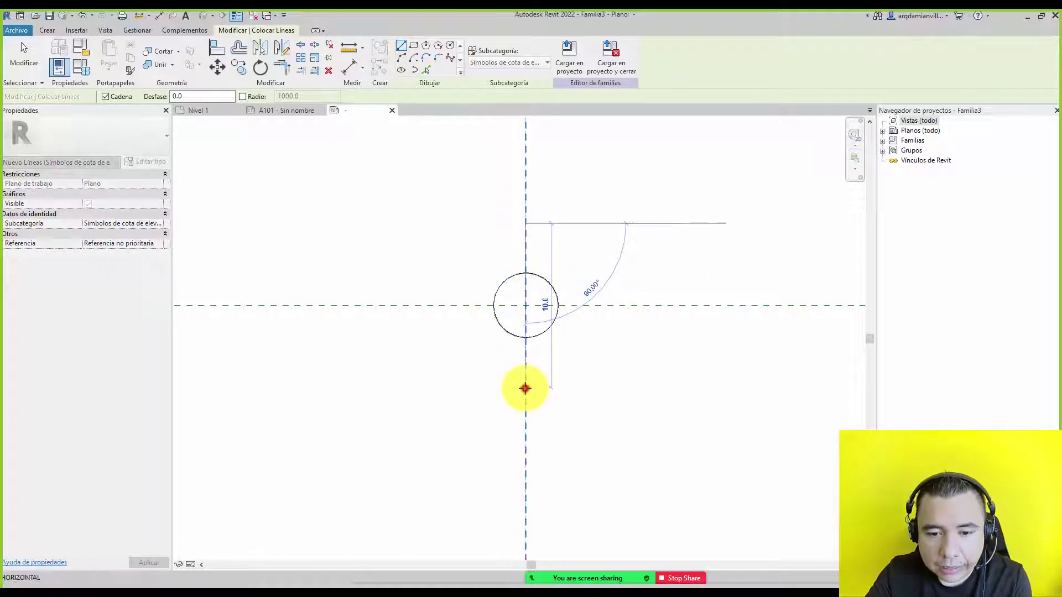
left_click(524, 387)
key("Escape")
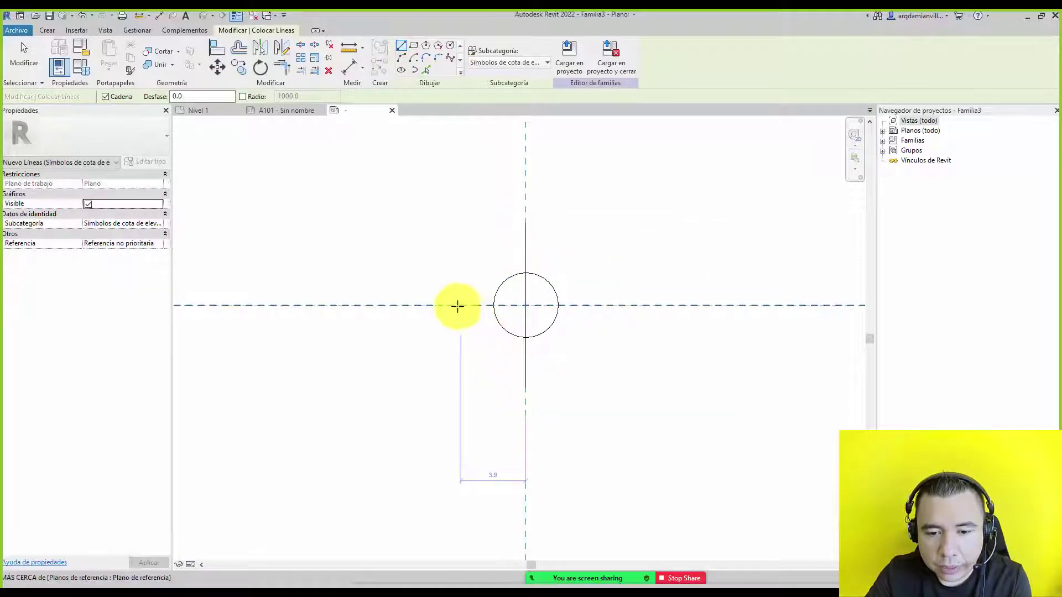
left_click(450, 305)
left_click(599, 305)
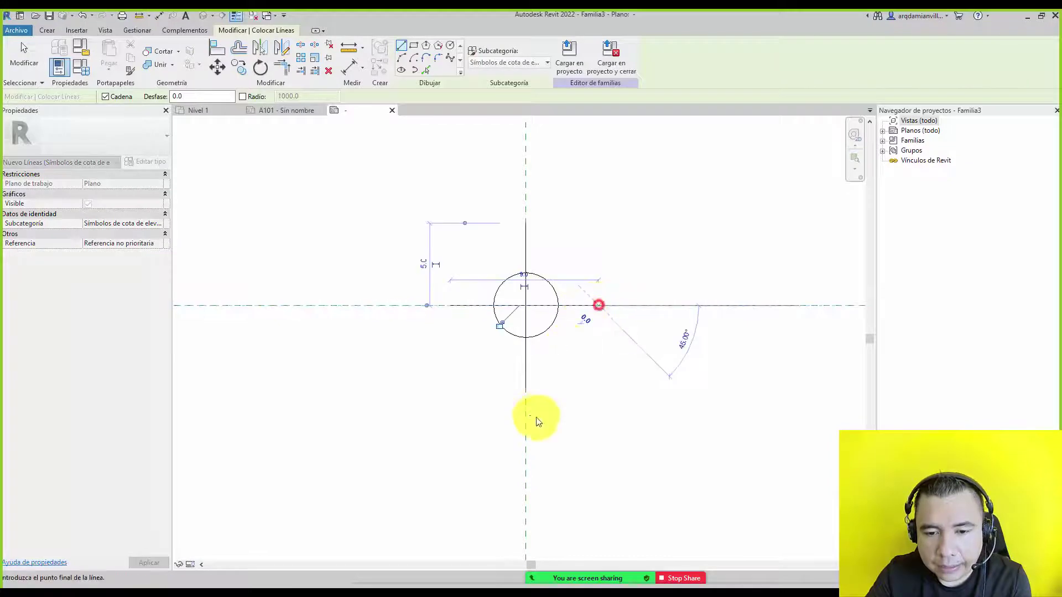
key("Escape")
Bring up the Save As options for the symbol family.
scroll(543, 290, "up", 4)
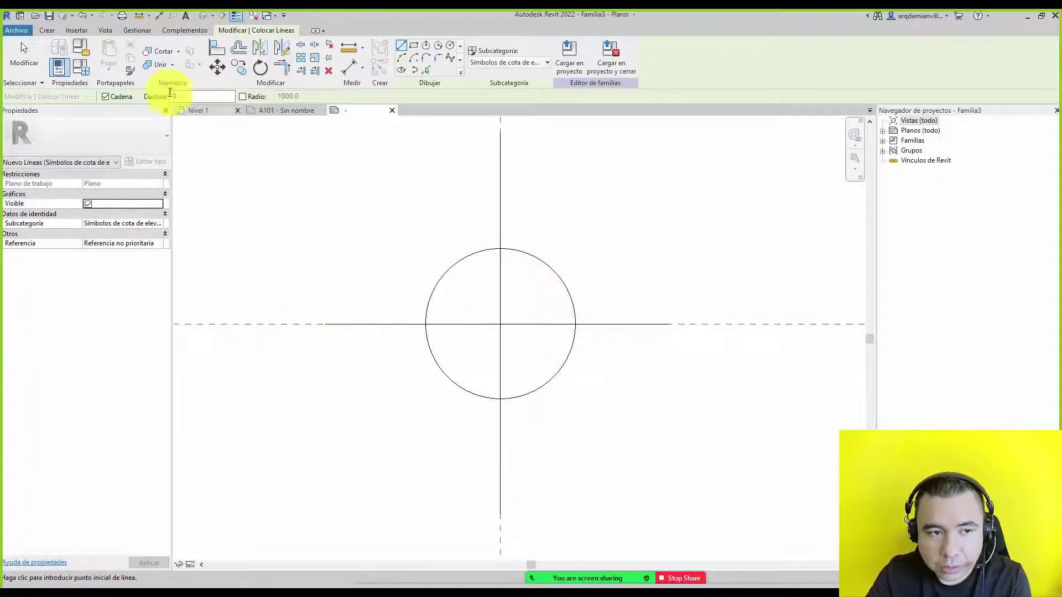
left_click(24, 31)
left_click(43, 161)
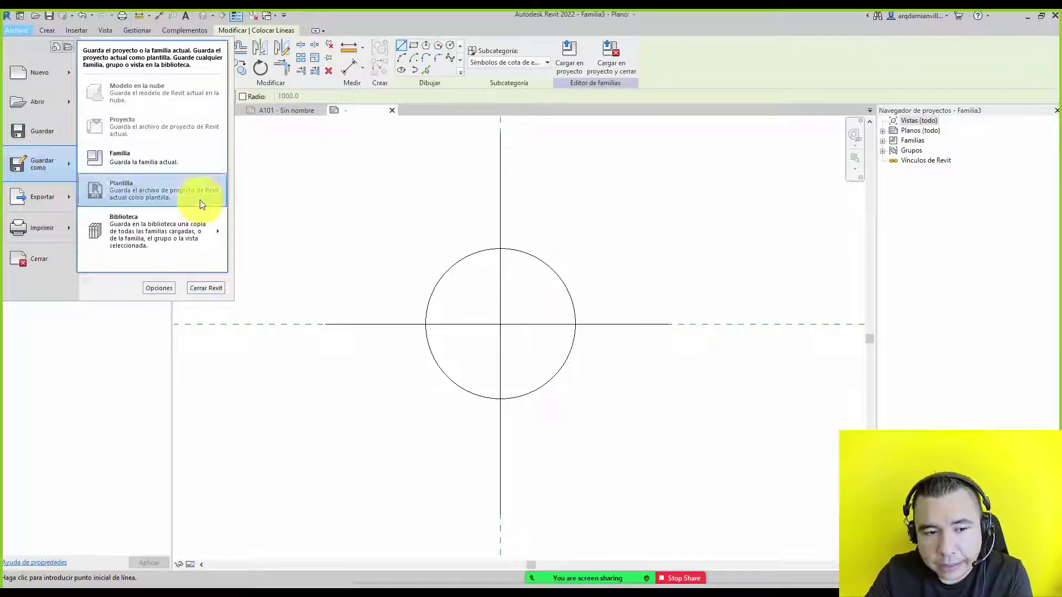
Save the symbol as the family file SIMBOLO DE COTA DE ELEVACION 1.
left_click(178, 162)
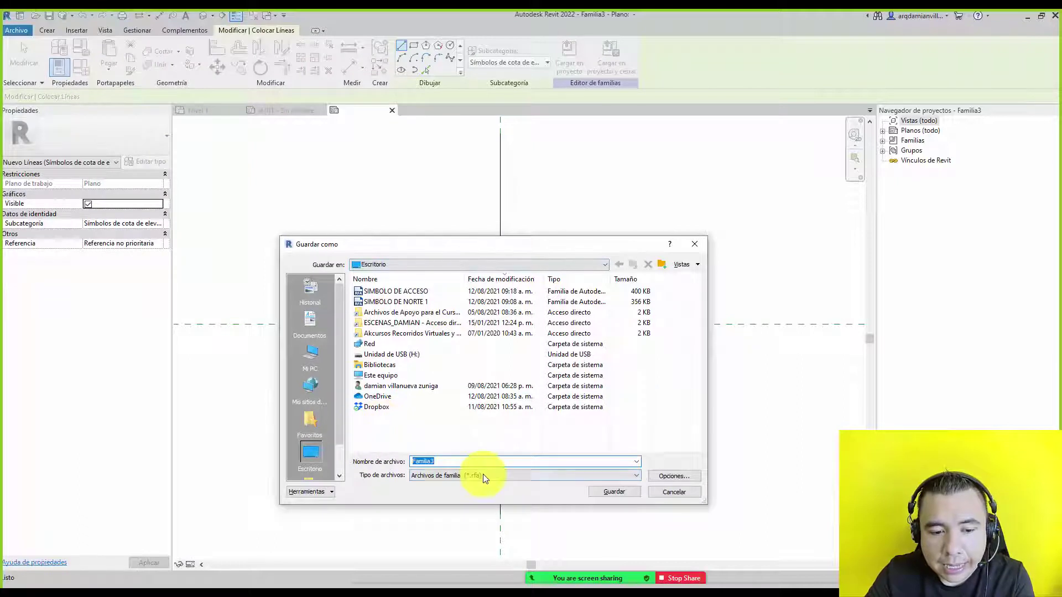
type("SI")
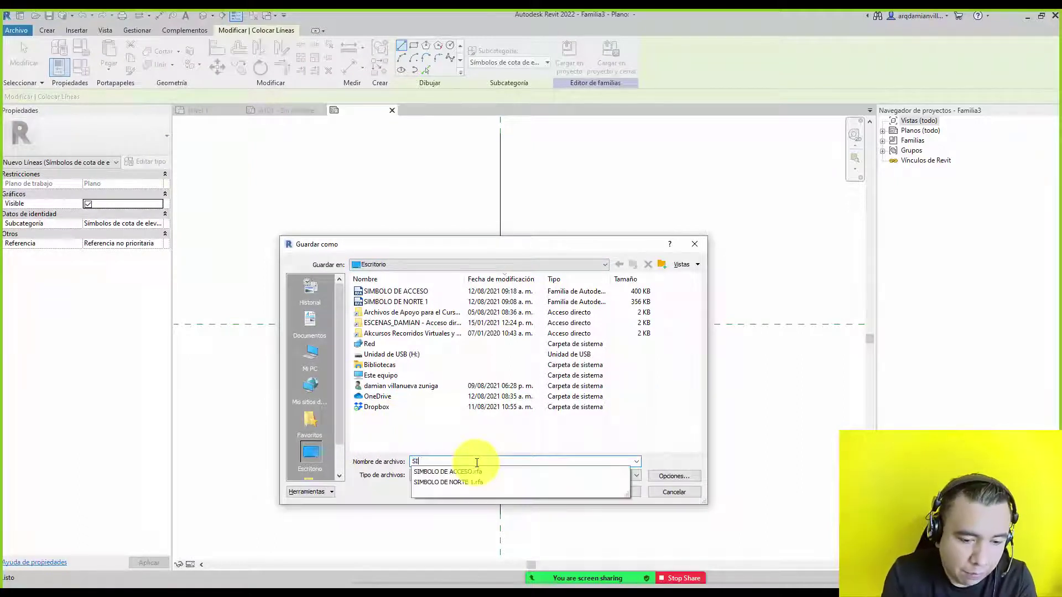
type("MBOLO DE COTA DE ELEVACION 1")
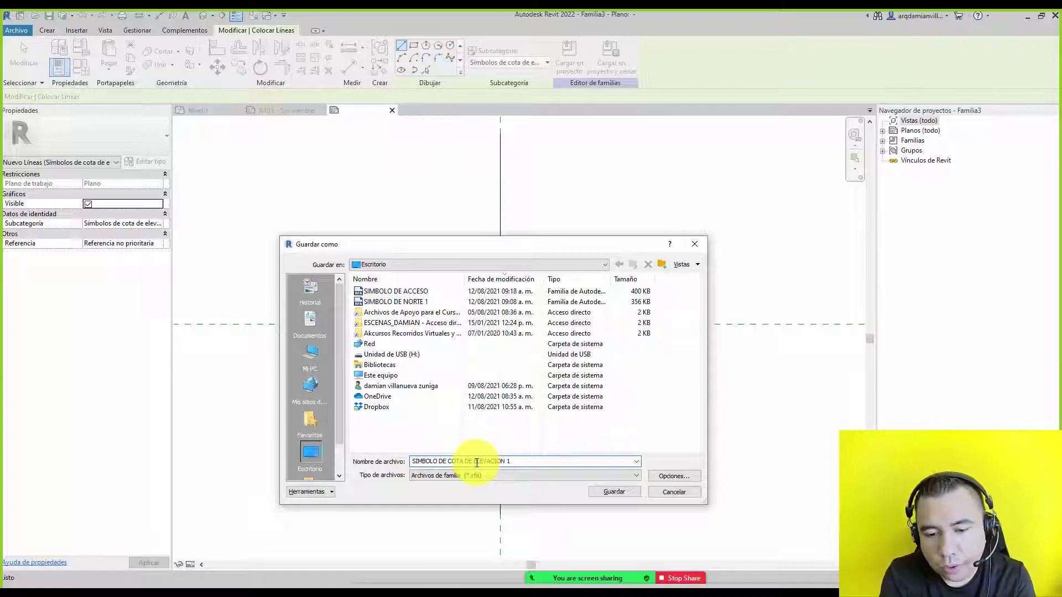
key("Return")
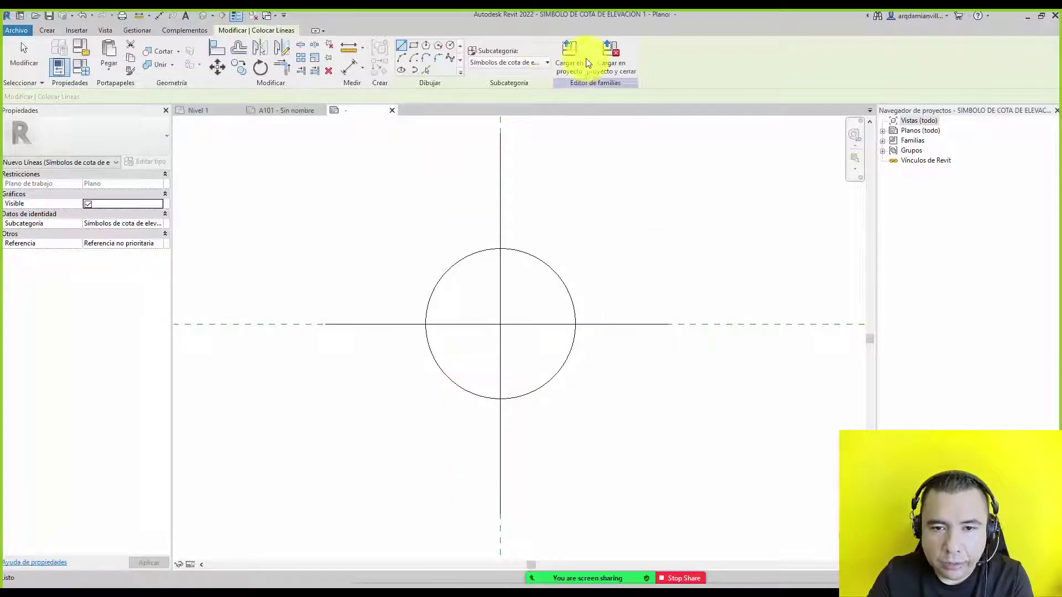
Load the symbol family into the project and place a spot elevation in the plan.
left_click(605, 56)
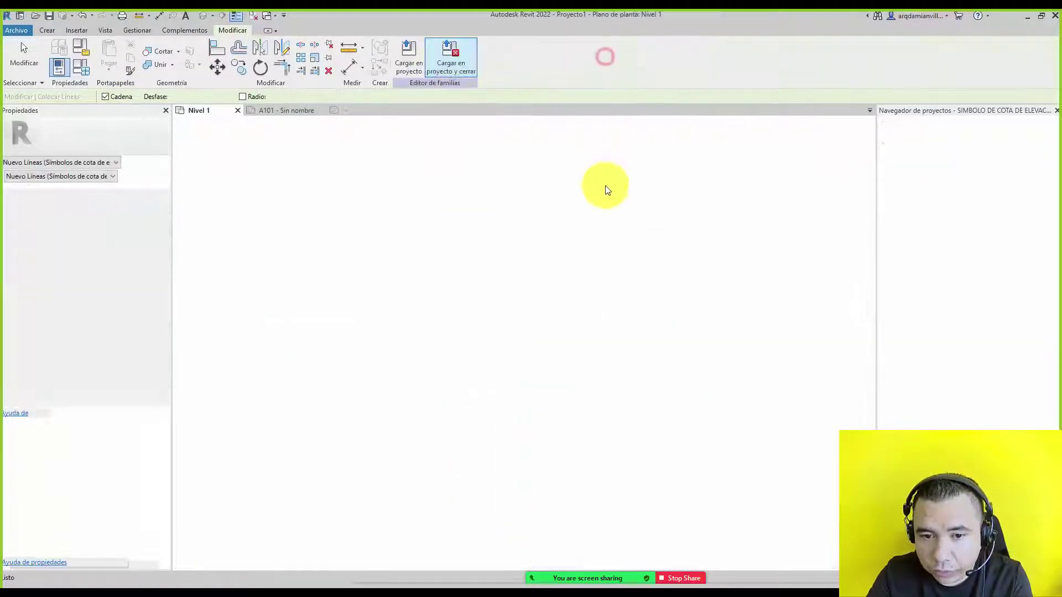
scroll(482, 327, "up", 2)
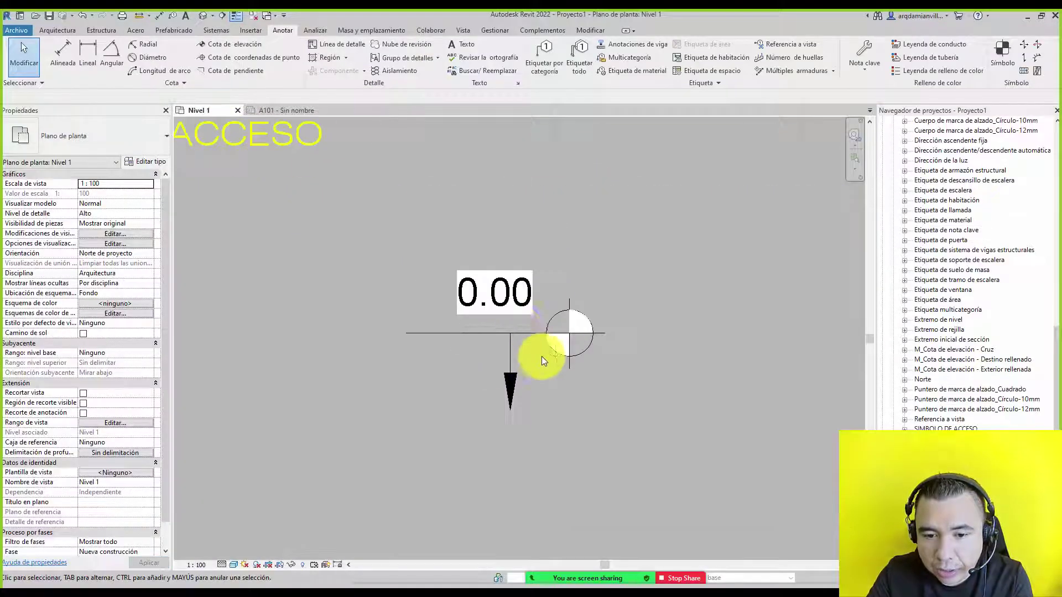
scroll(541, 332, "up", 2)
scroll(579, 322, "up", 1)
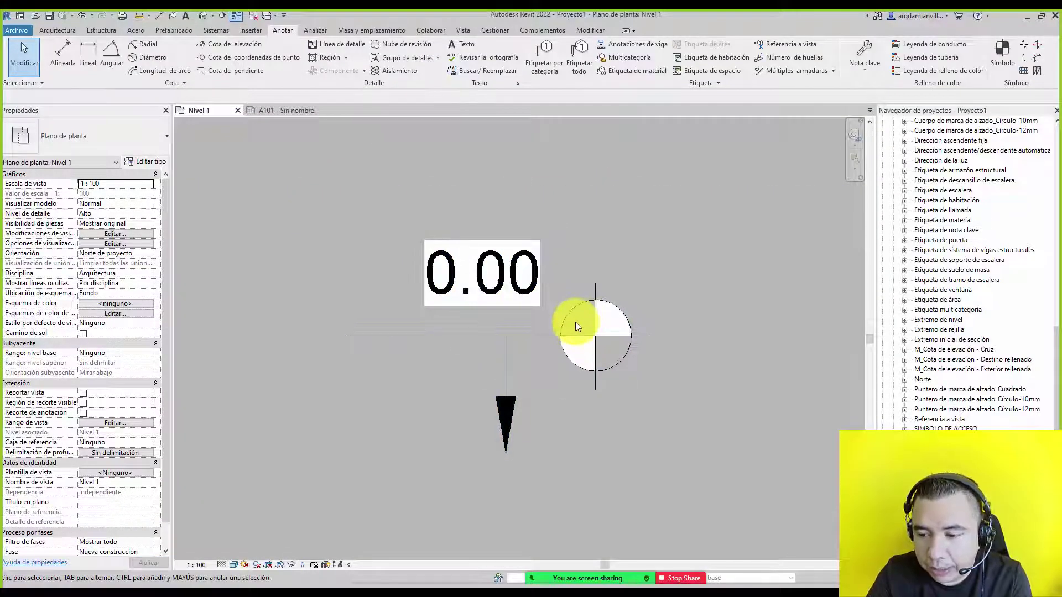
left_click(575, 322)
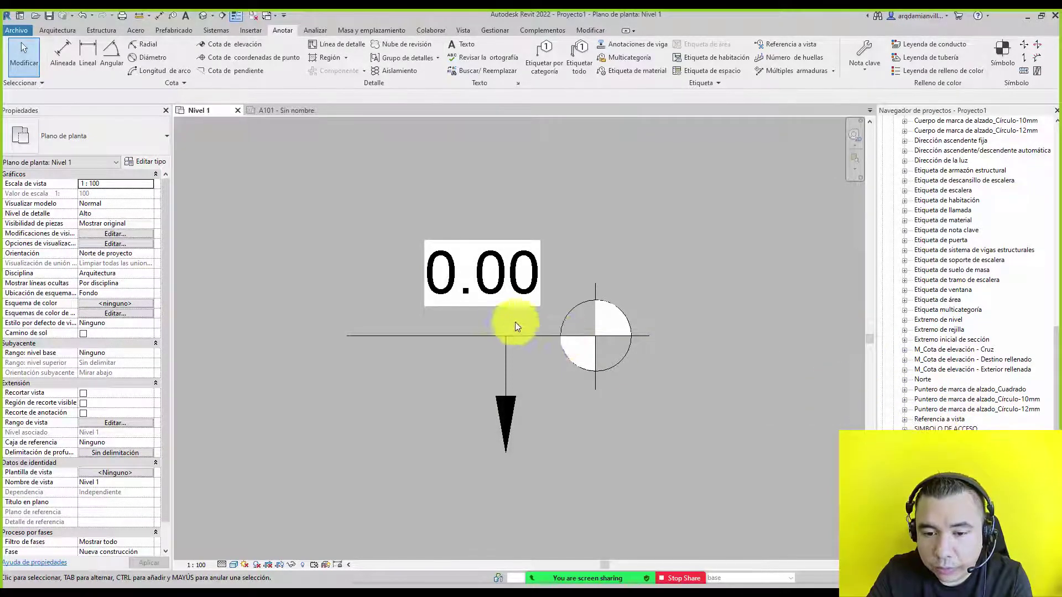
Set the 0.00 spot elevation type's Símbolo to SIMBOLO DE COTA DE ELEVACION 1.
left_click(494, 338)
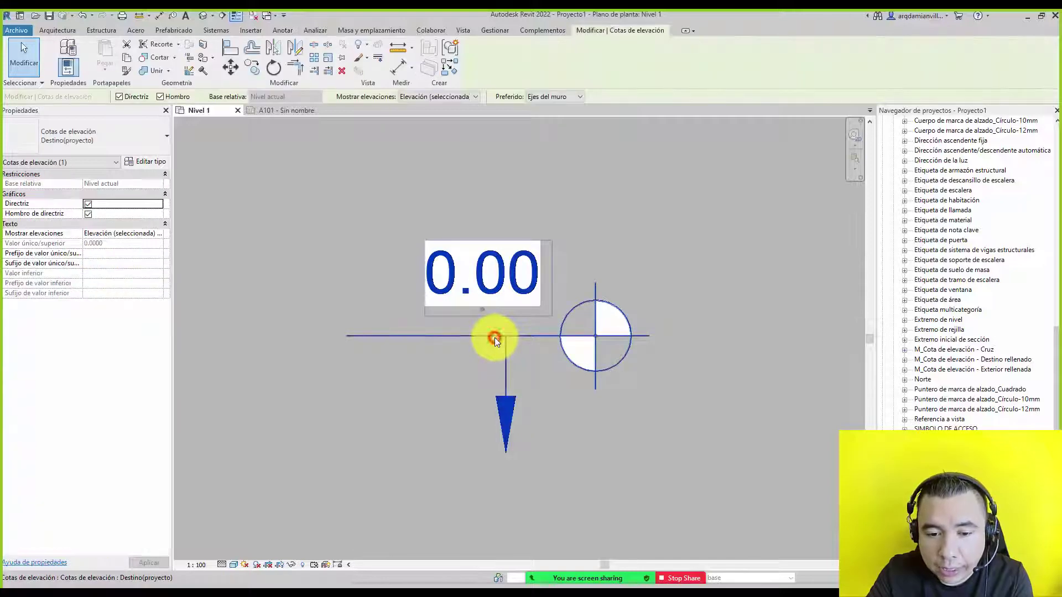
left_click(143, 162)
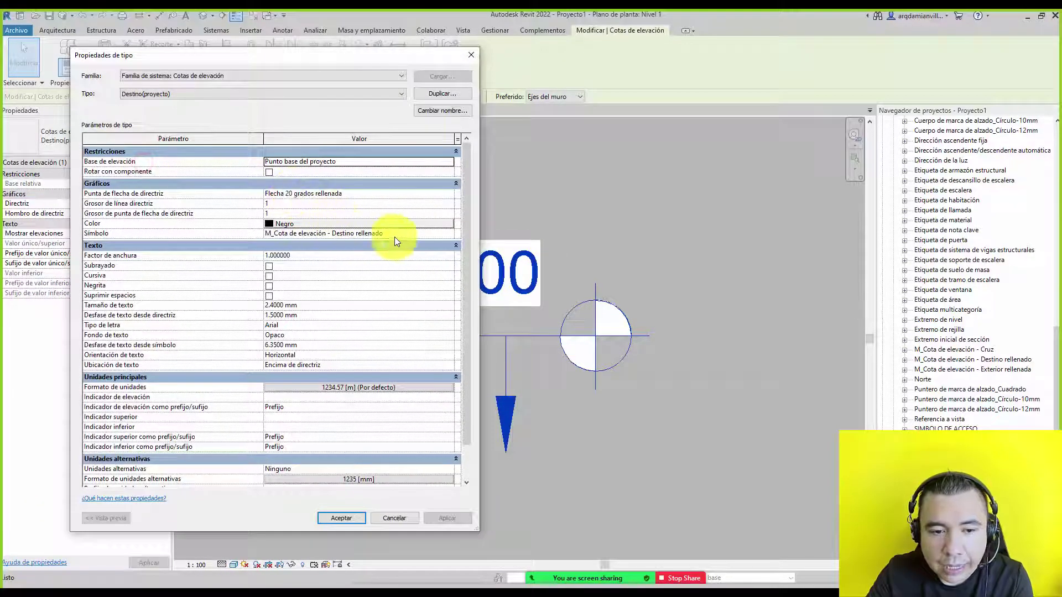
left_click(449, 235)
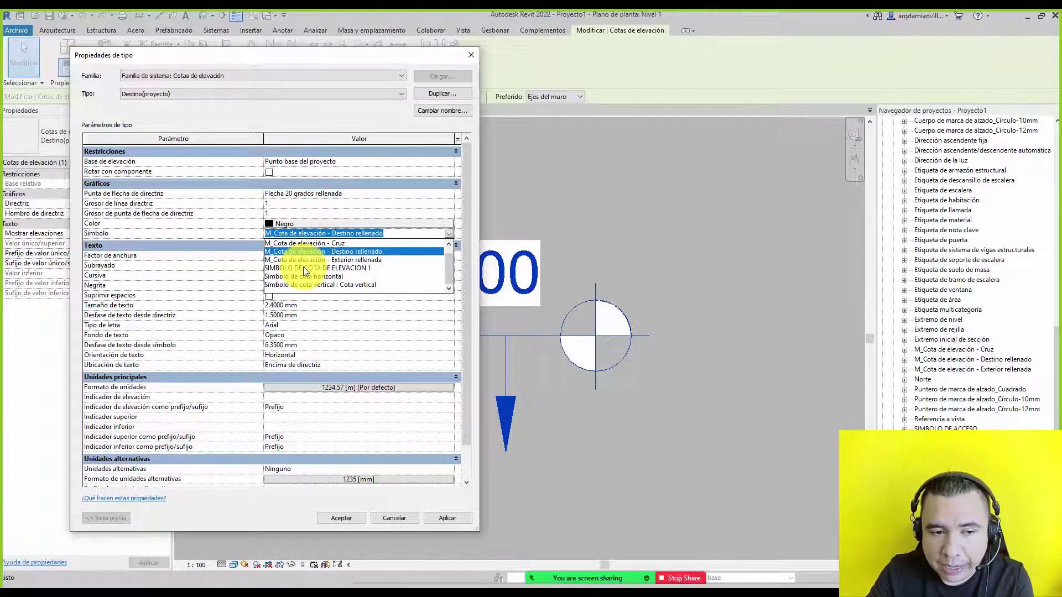
left_click(304, 268)
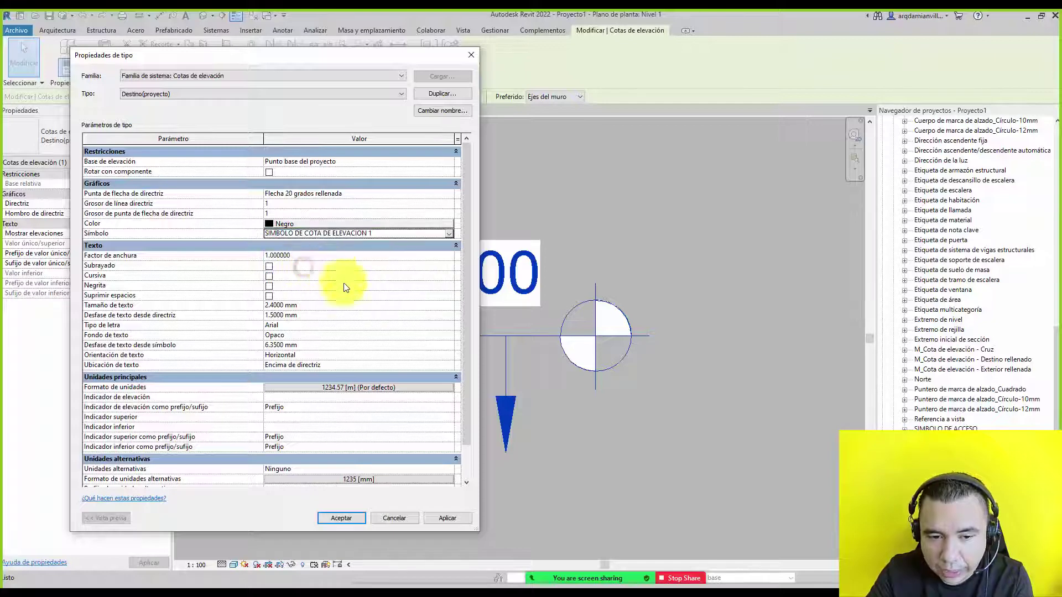
left_click(437, 518)
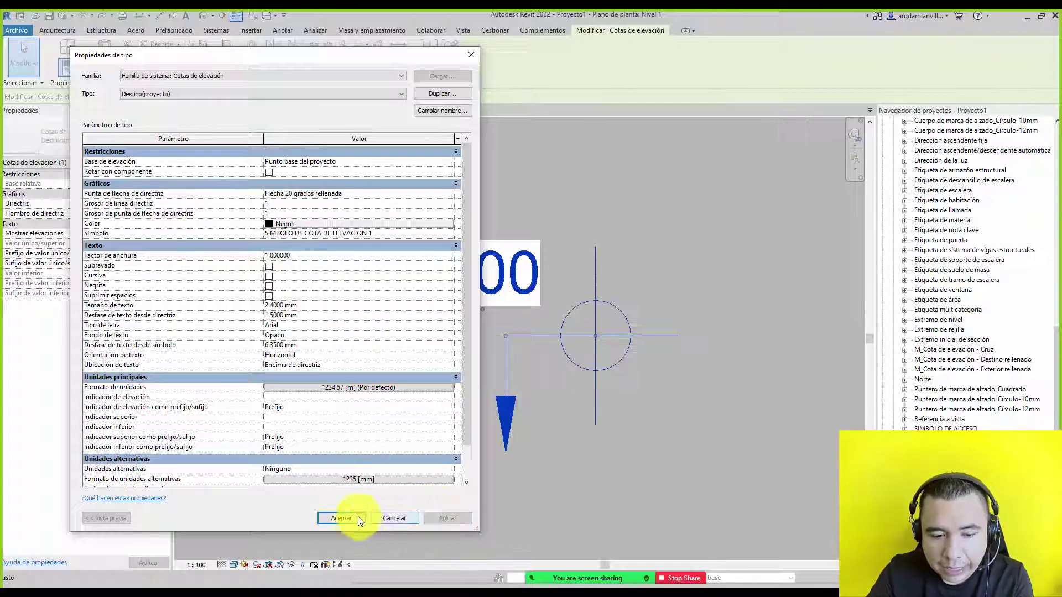
left_click(341, 518)
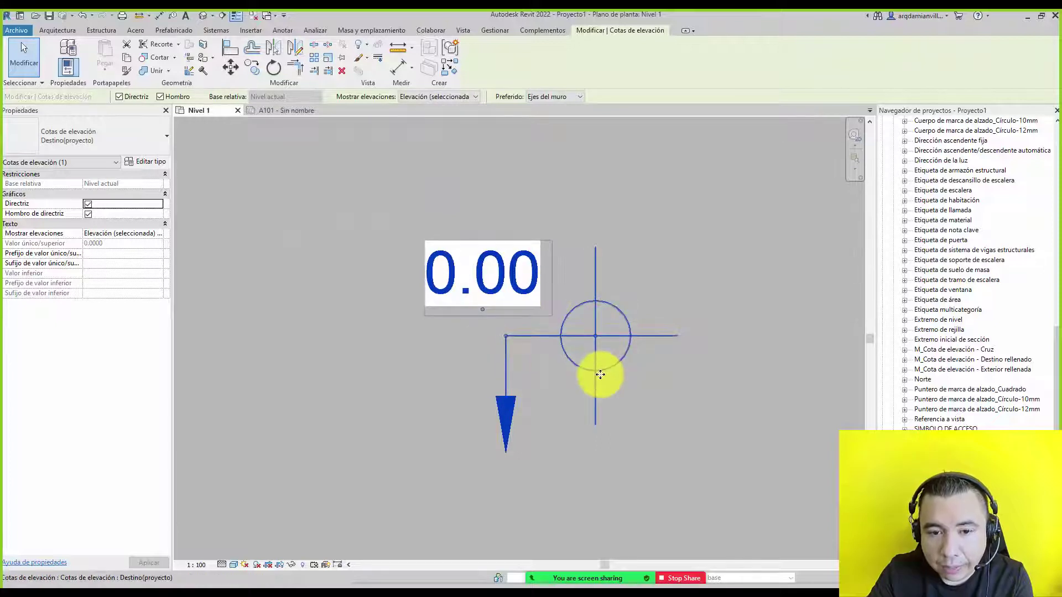
Zoom and pan the Nivel 1 plan to view the updated spot elevation.
scroll(553, 280, "down", 3)
scroll(523, 282, "down", 1)
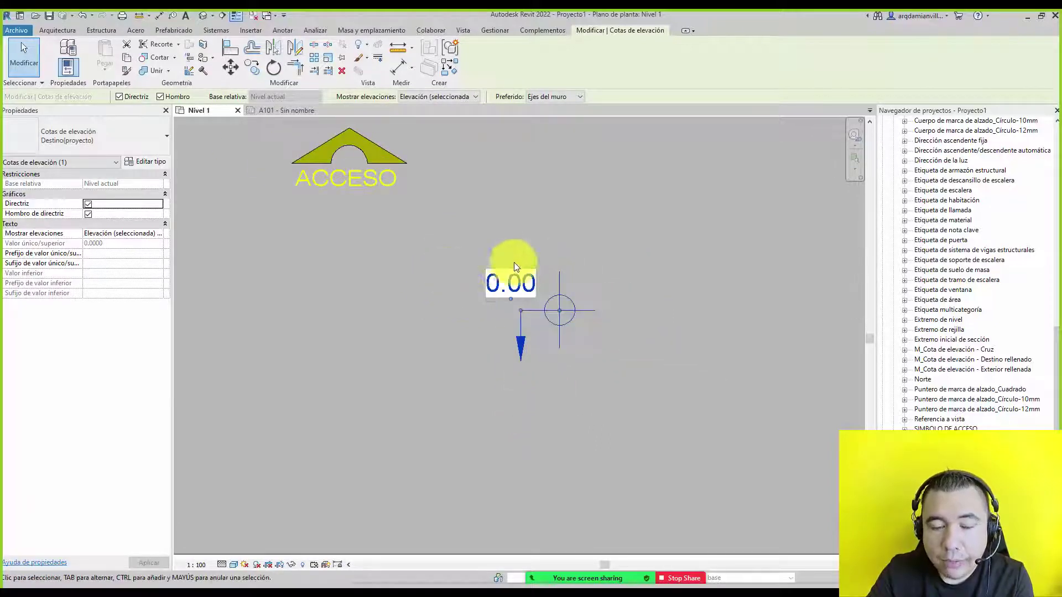
scroll(513, 262, "down", 3)
scroll(497, 234, "up", 1)
scroll(518, 256, "up", 1)
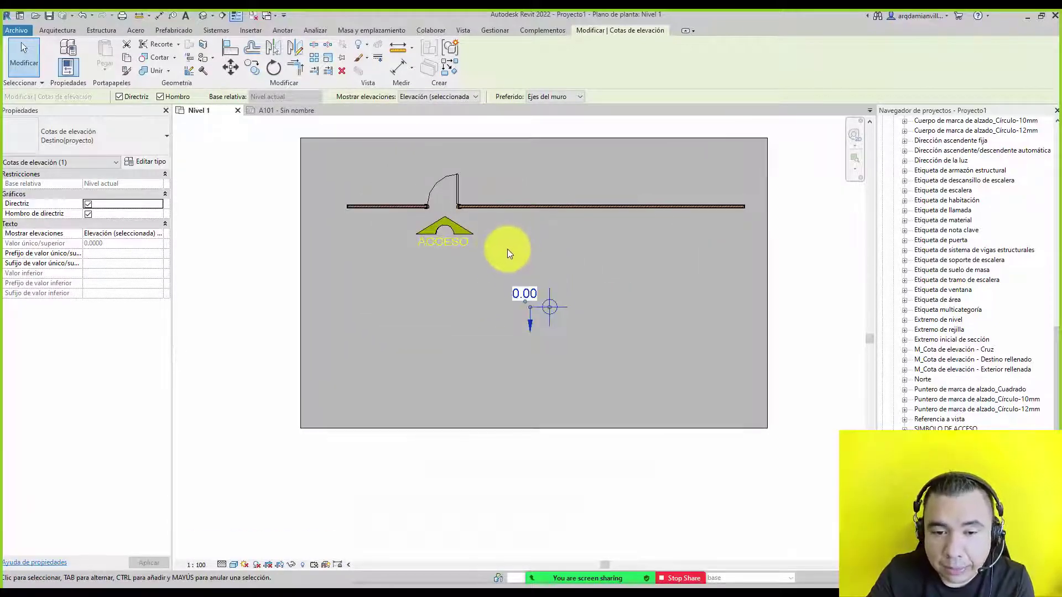
middle_click_drag(504, 245, 479, 322)
left_click(524, 167)
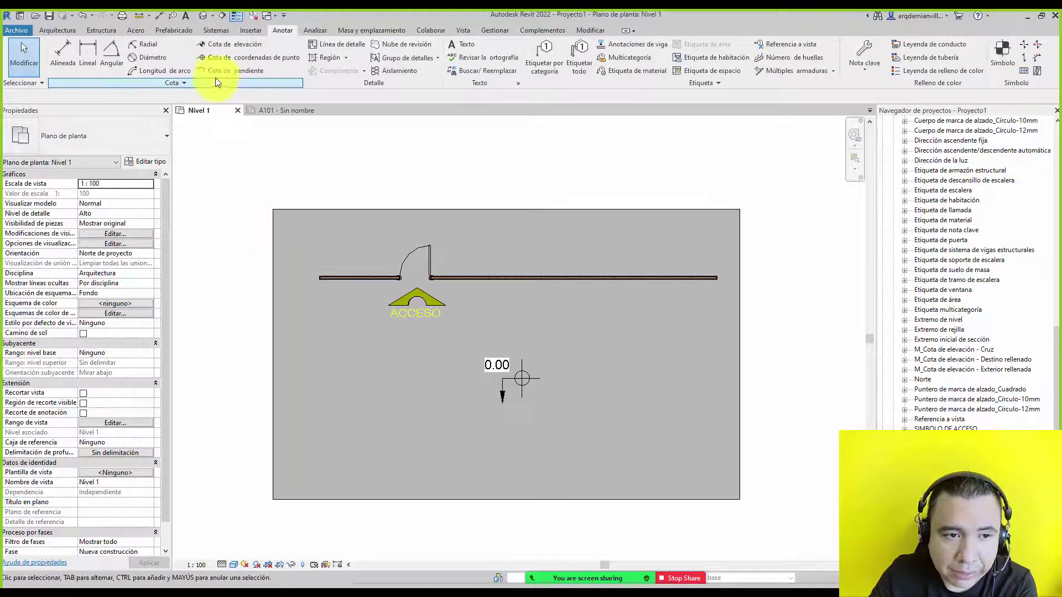
Draw grid line 2 from the wall's right end extending further right.
left_click(45, 28)
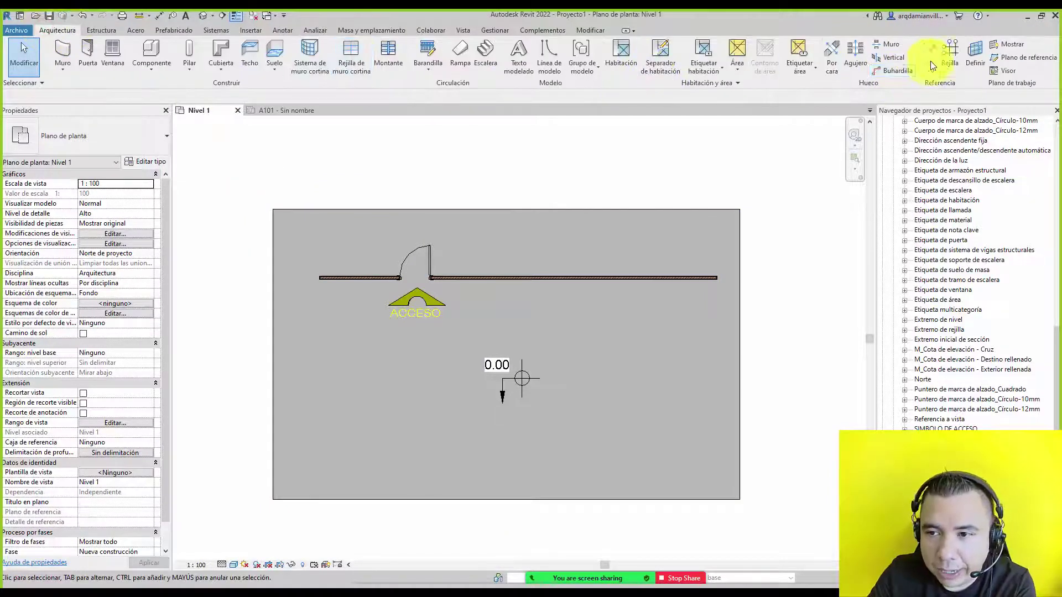
left_click(947, 59)
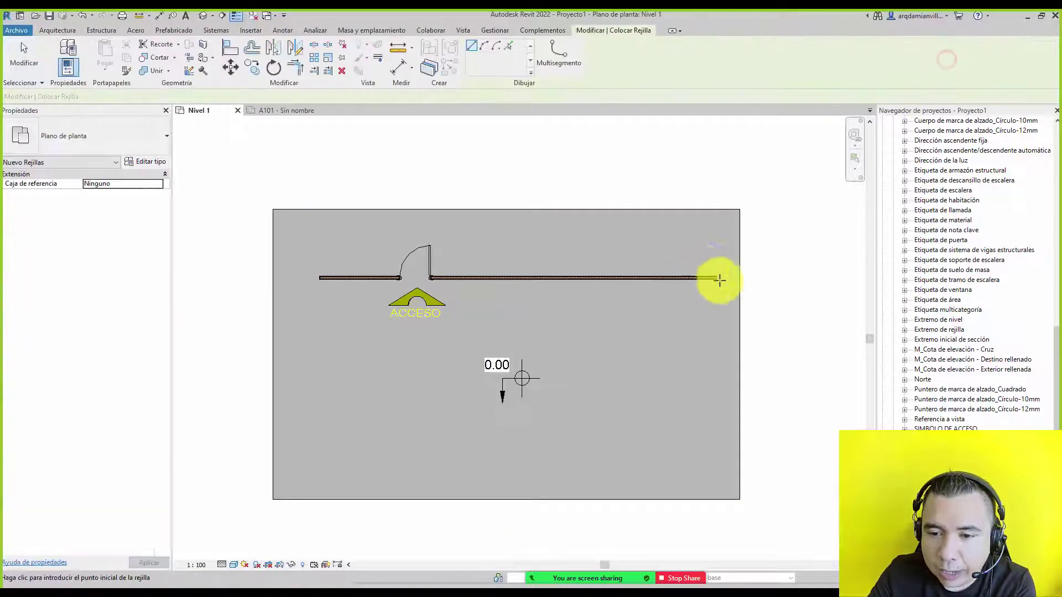
scroll(719, 279, "up", 4)
scroll(730, 278, "up", 2)
left_click(630, 264)
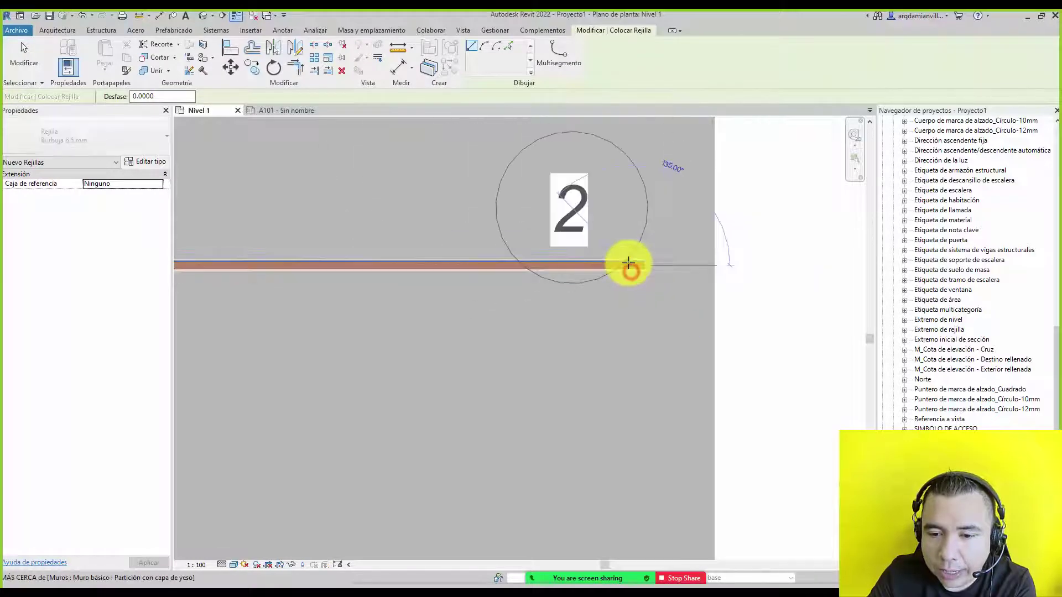
scroll(629, 263, "down", 5)
left_click(716, 260)
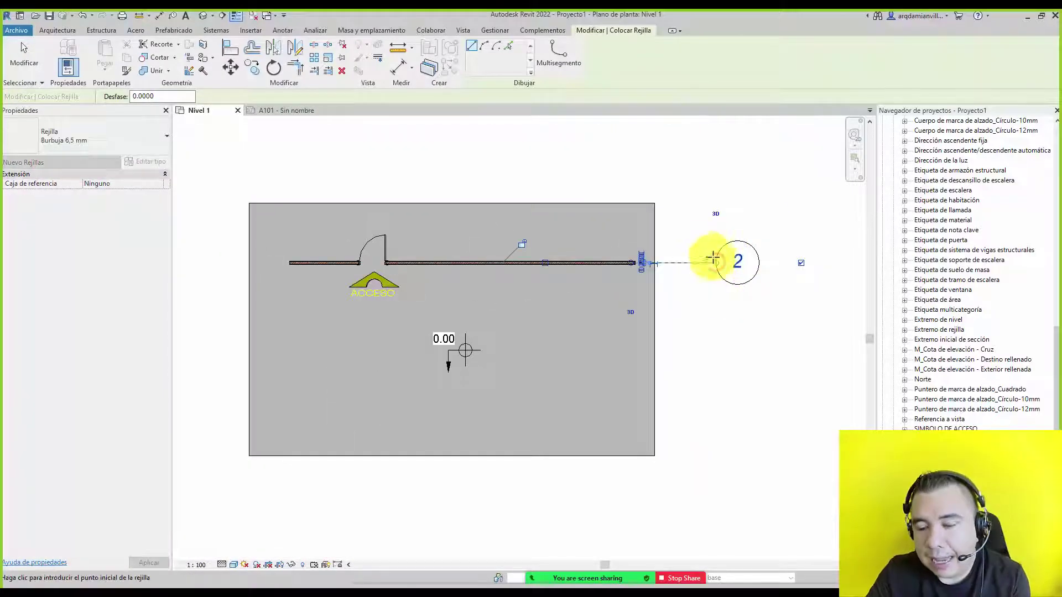
key("Escape")
key("Escape")
Inspect grid 2's type properties and close them unchanged.
scroll(732, 257, "up", 3)
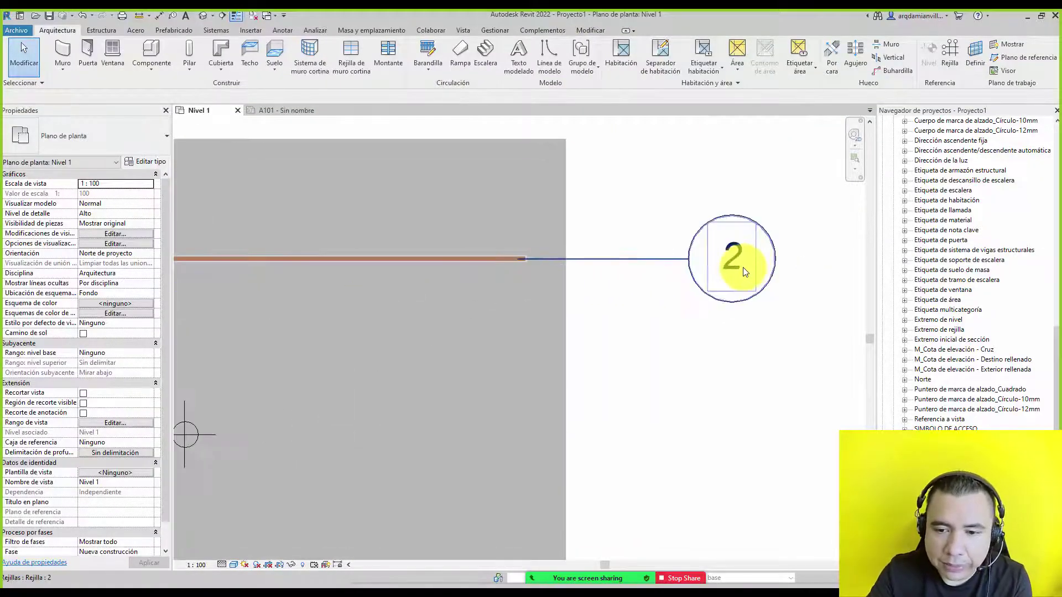
scroll(691, 260, "up", 2)
left_click(635, 256)
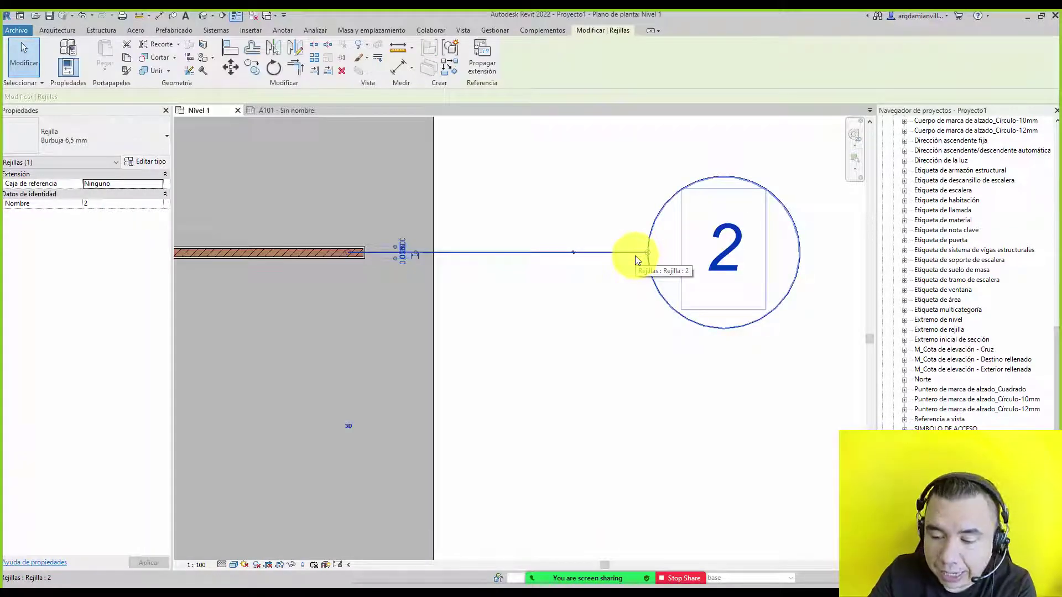
left_click(150, 164)
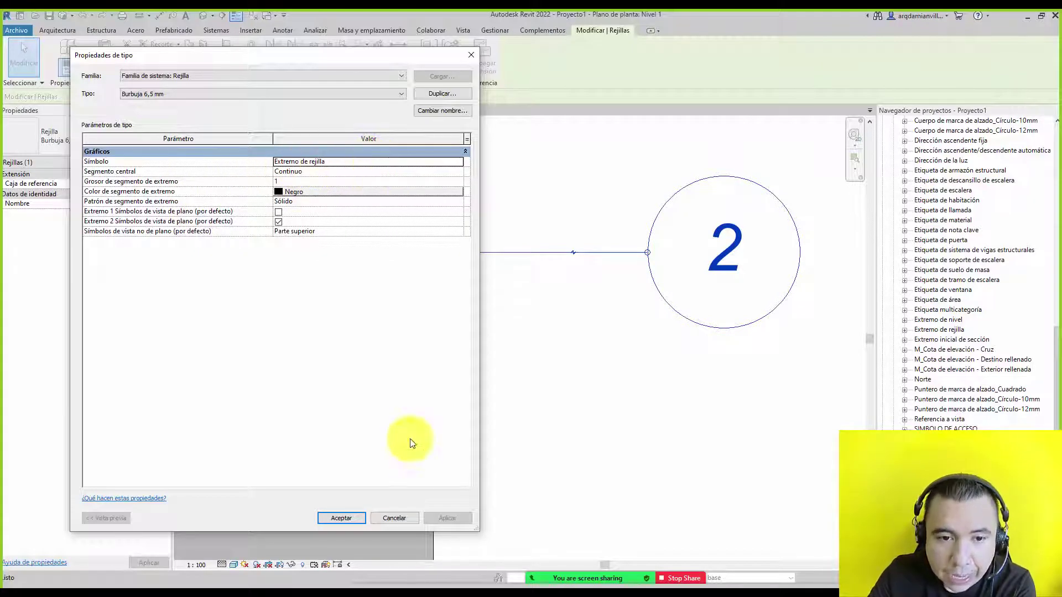
left_click(391, 518)
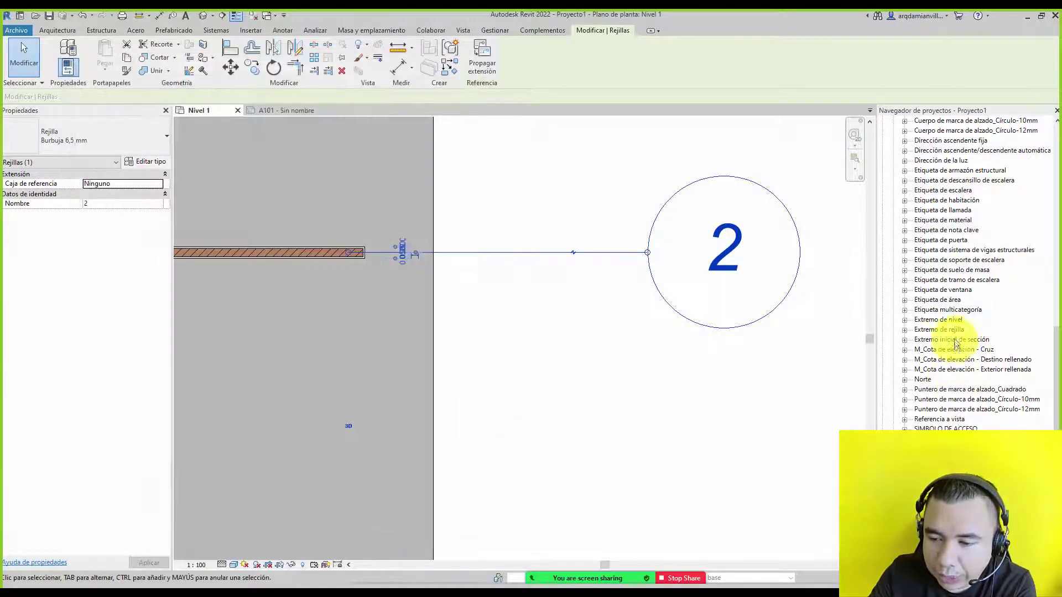
Select the Extremo de rejilla family in the Project Browser.
scroll(949, 332, "up", 2)
scroll(950, 265, "up", 2)
scroll(951, 243, "down", 2)
scroll(943, 247, "down", 2)
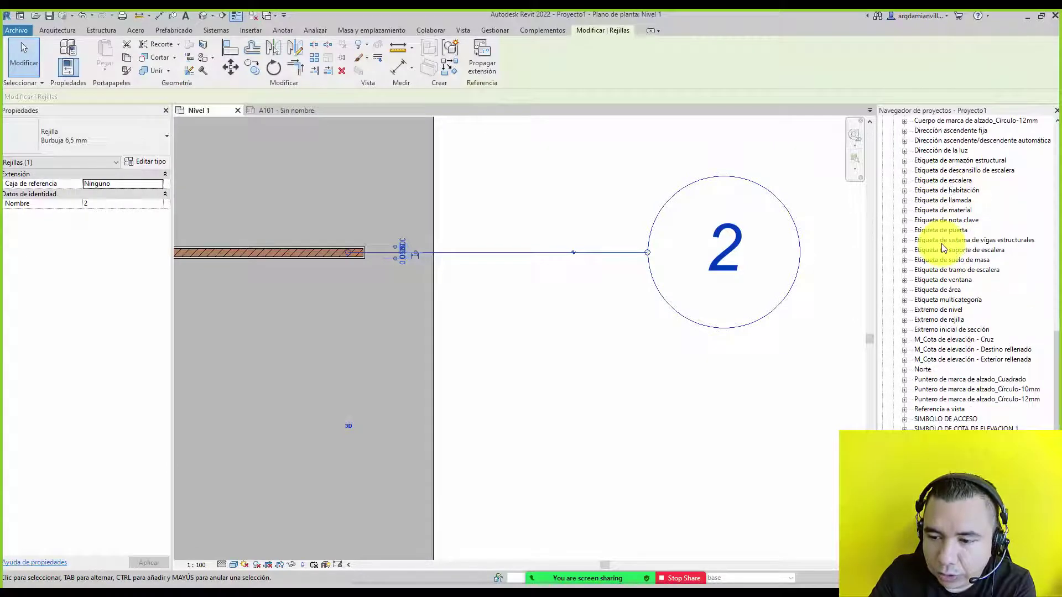
left_click(941, 320)
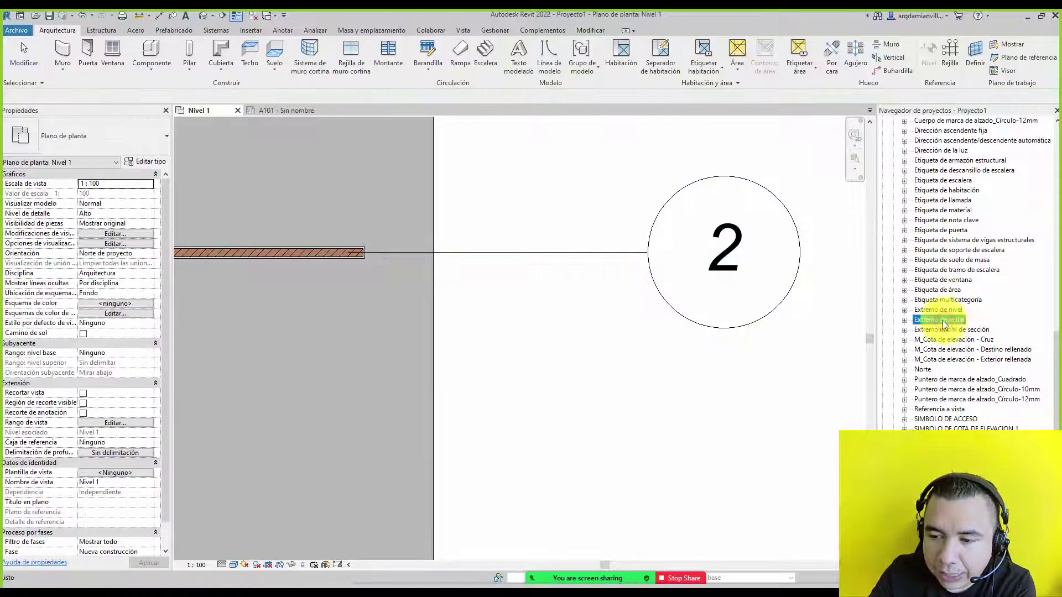
Edit Extremo de rejilla from the Project Browser and inspect its circled 1 grid head.
right_click(936, 323)
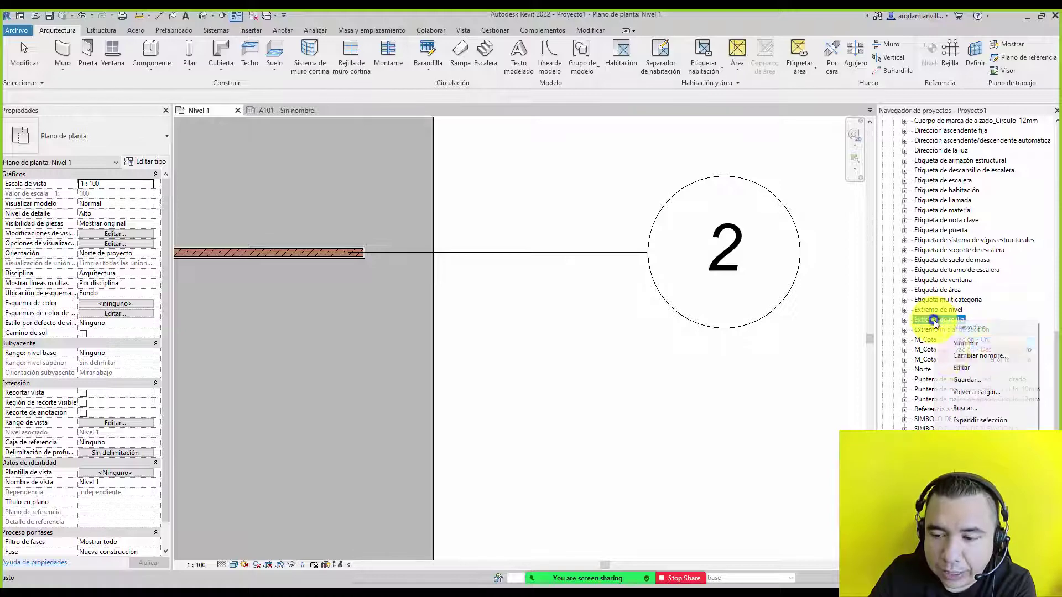
left_click(958, 369)
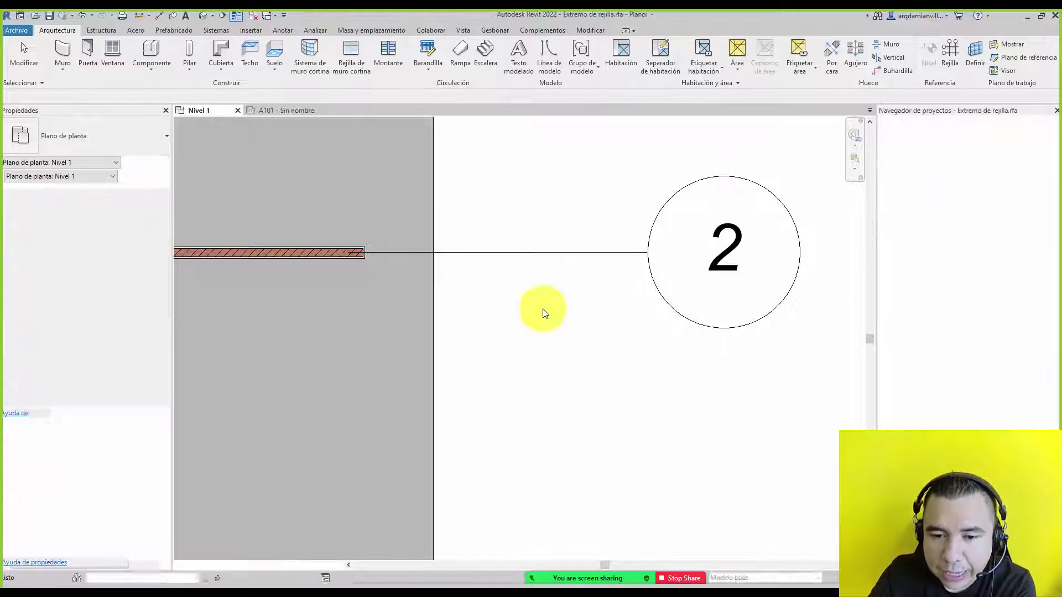
scroll(575, 270, "up", 1)
scroll(624, 260, "up", 2)
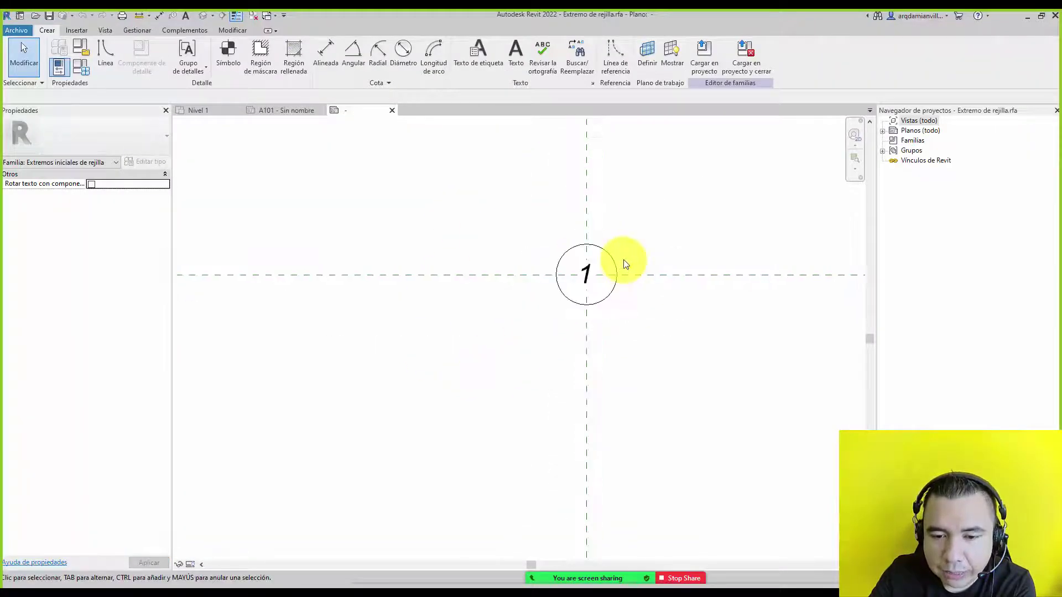
scroll(623, 279, "up", 3)
scroll(623, 281, "up", 1)
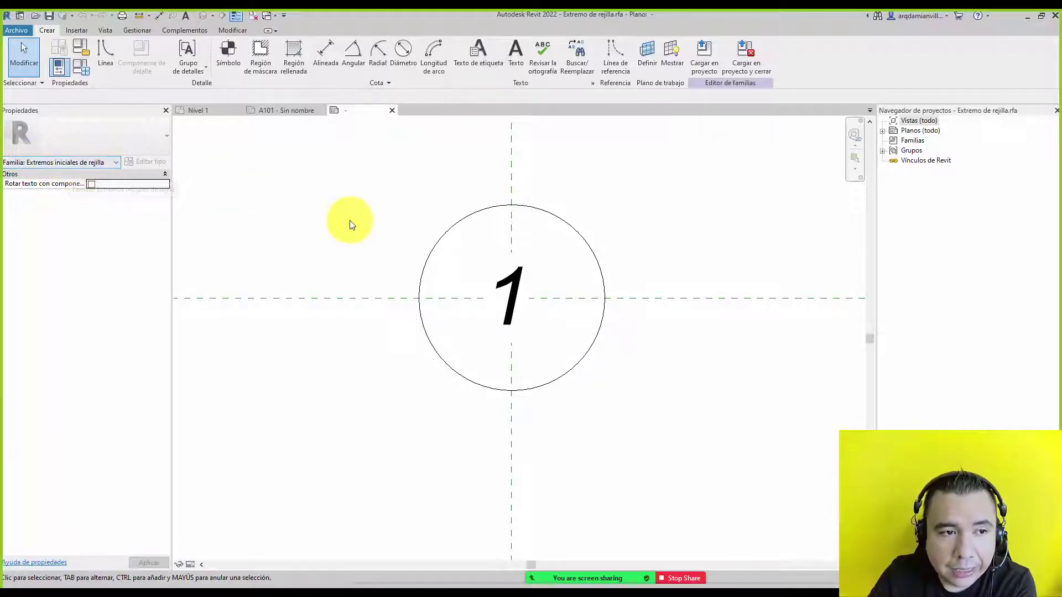
left_click(9, 29)
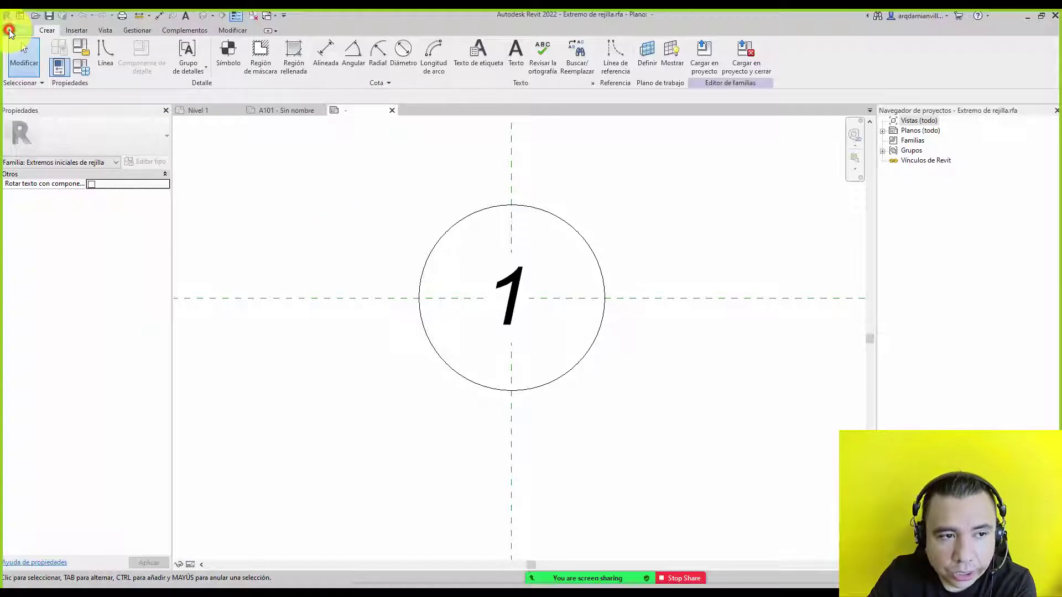
left_click(73, 75)
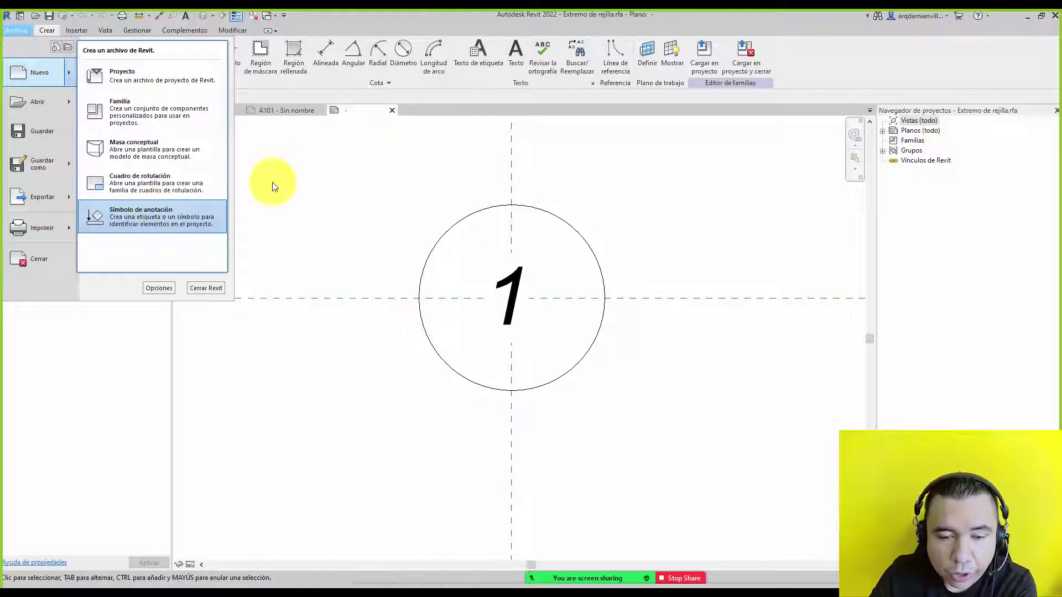
Close the grid-head family and return to the project.
left_click(288, 232)
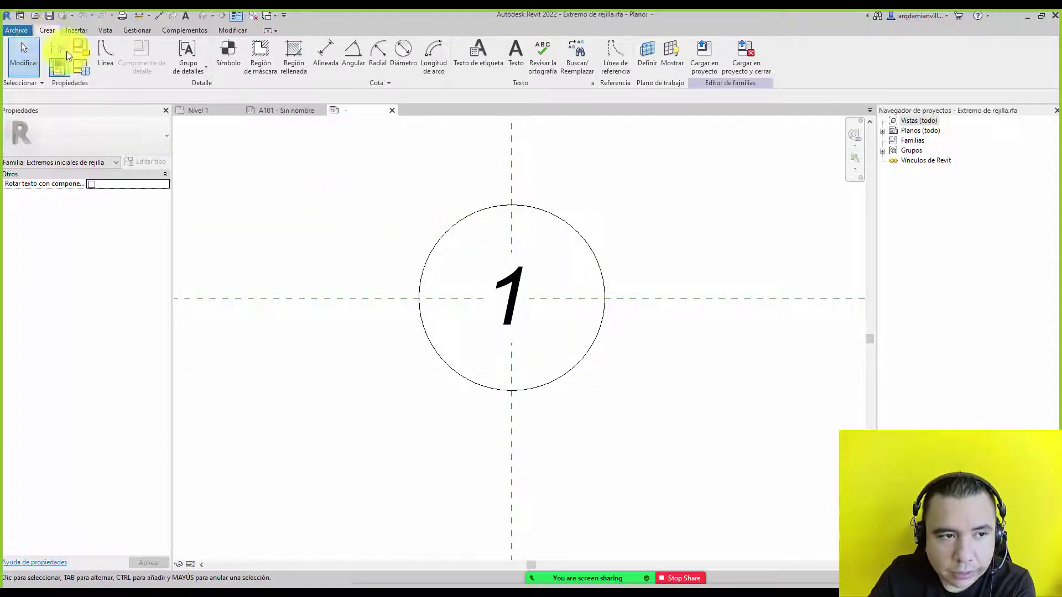
left_click(391, 109)
left_click(539, 308)
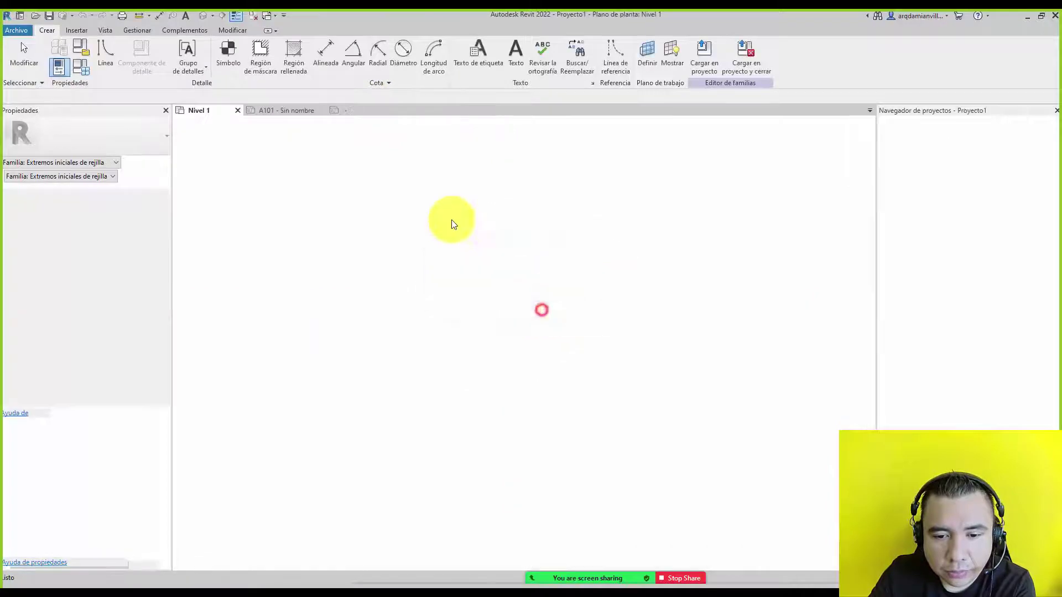
scroll(662, 242, "down", 3)
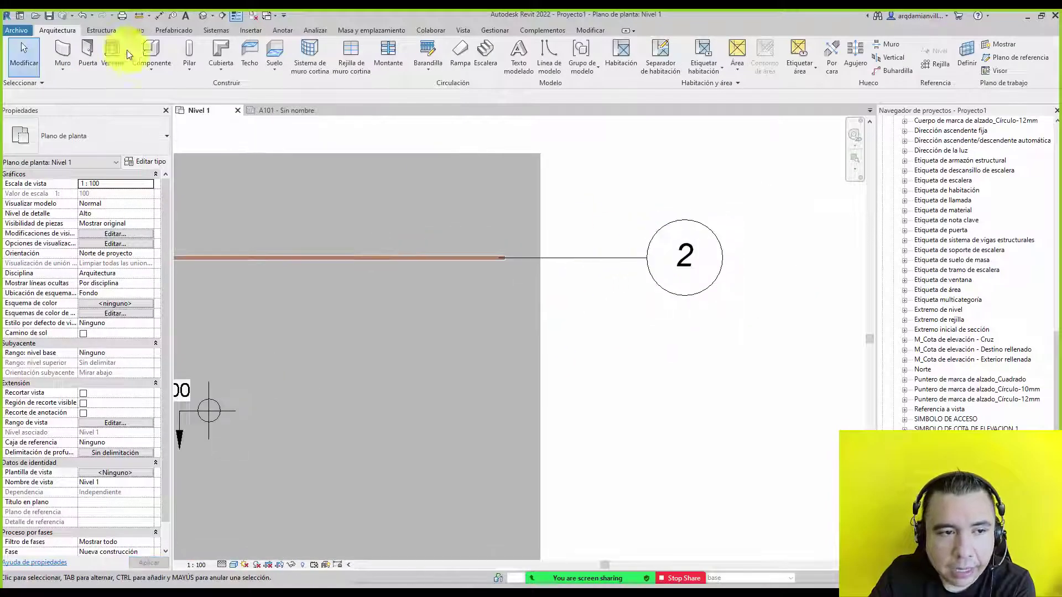
Create a new annotation symbol family from the Anotación genérica métrica template.
left_click(17, 31)
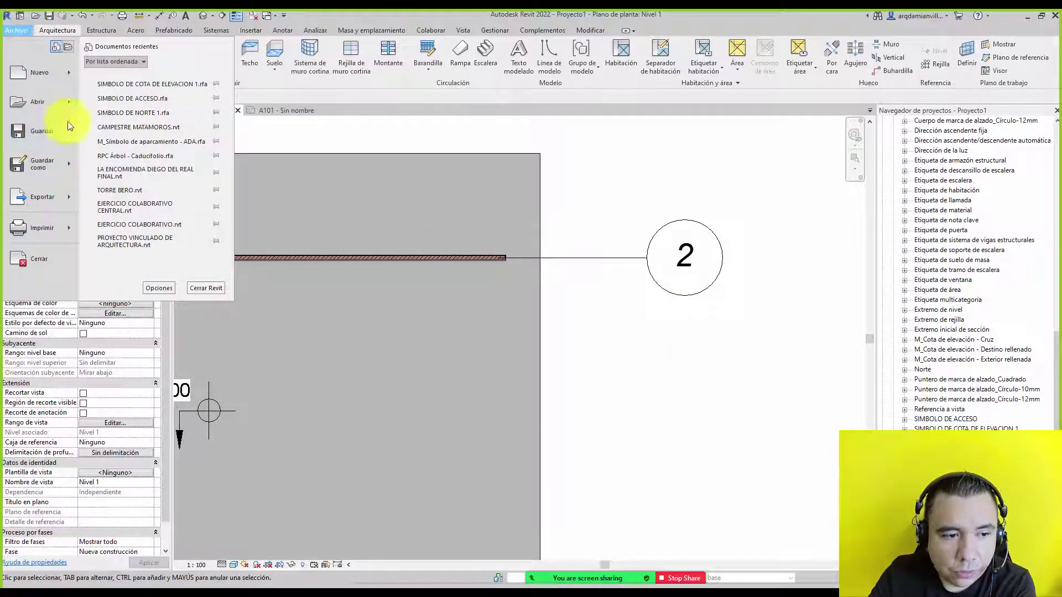
left_click(68, 76)
left_click(130, 222)
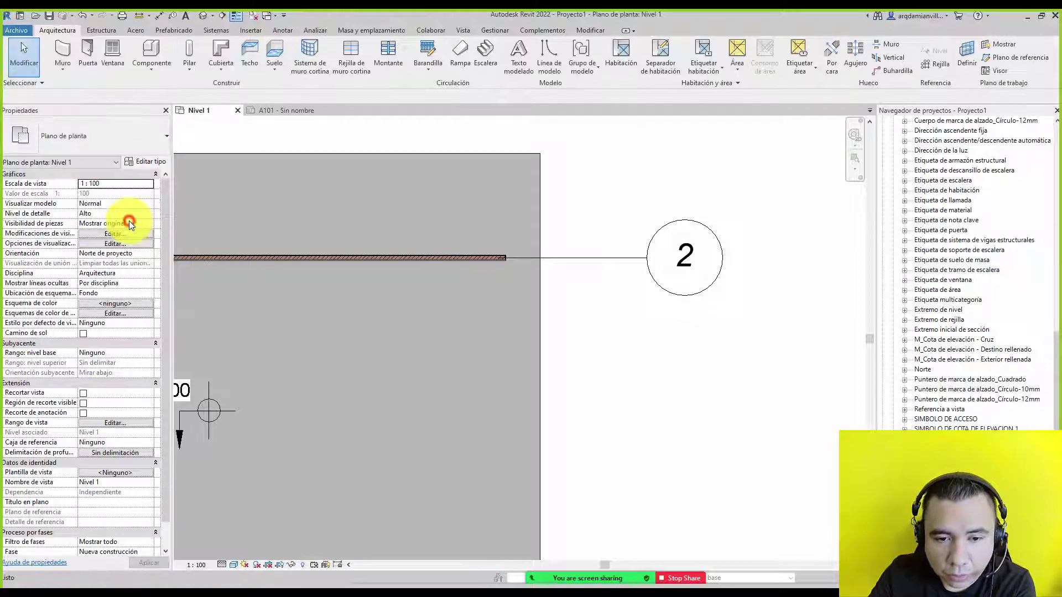
double_click(323, 125)
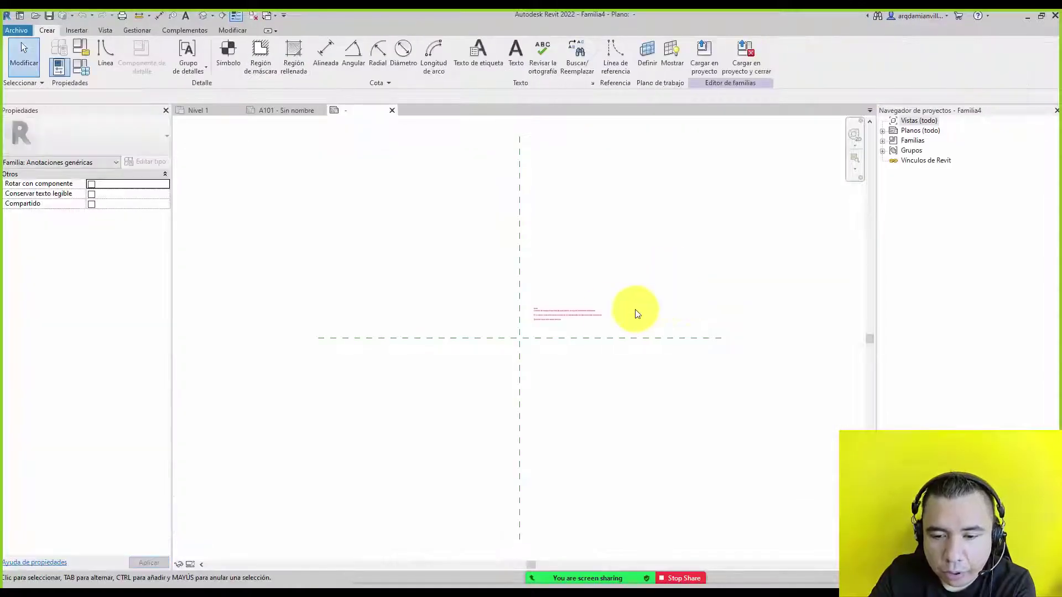
scroll(546, 314, "up", 1)
Delete the sample note and set the family category to Extremos iniciales de rejilla.
left_click(542, 319)
key("Delete")
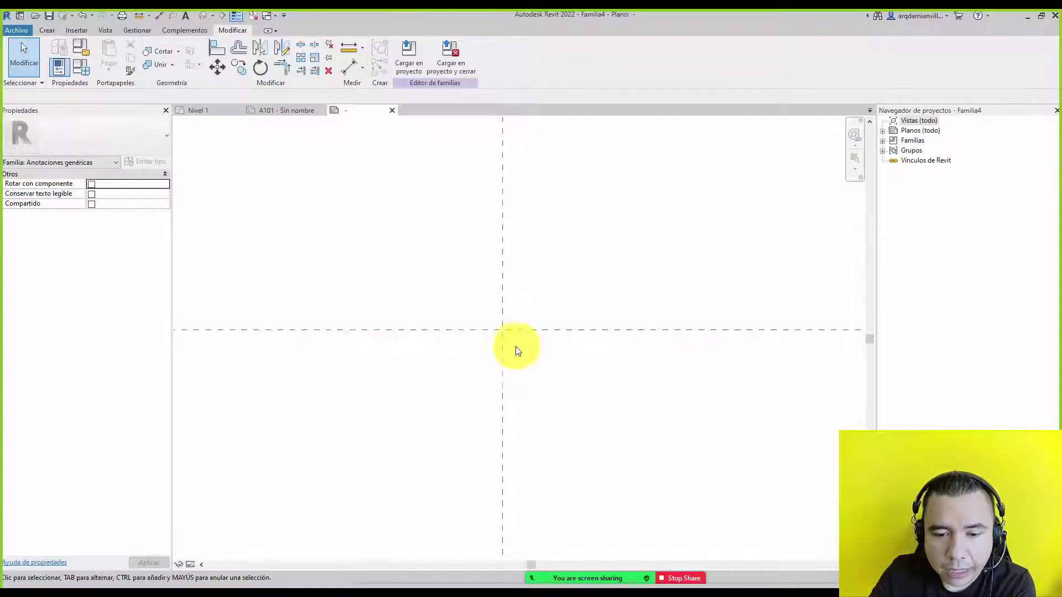
left_click(77, 48)
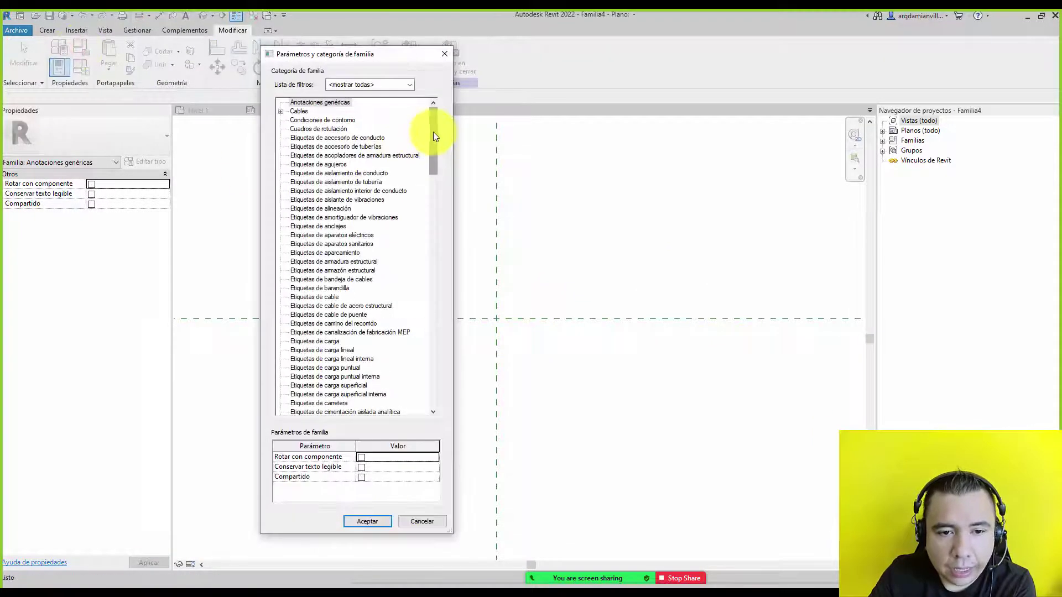
left_click_drag(435, 135, 430, 370)
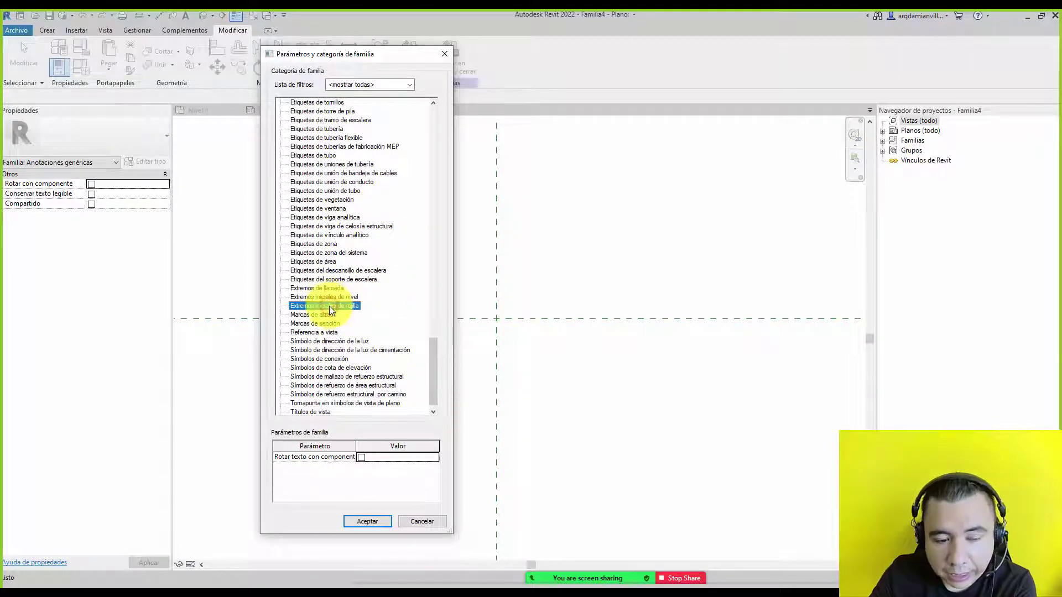
left_click(371, 523)
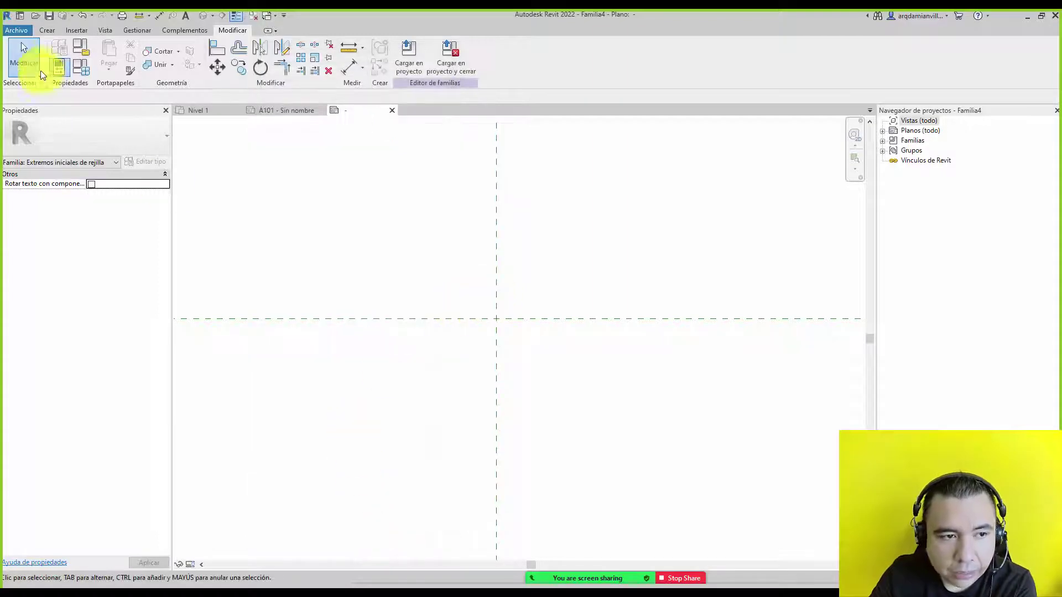
Draw a radius-10 circle centred on the reference-plane intersection.
left_click(47, 30)
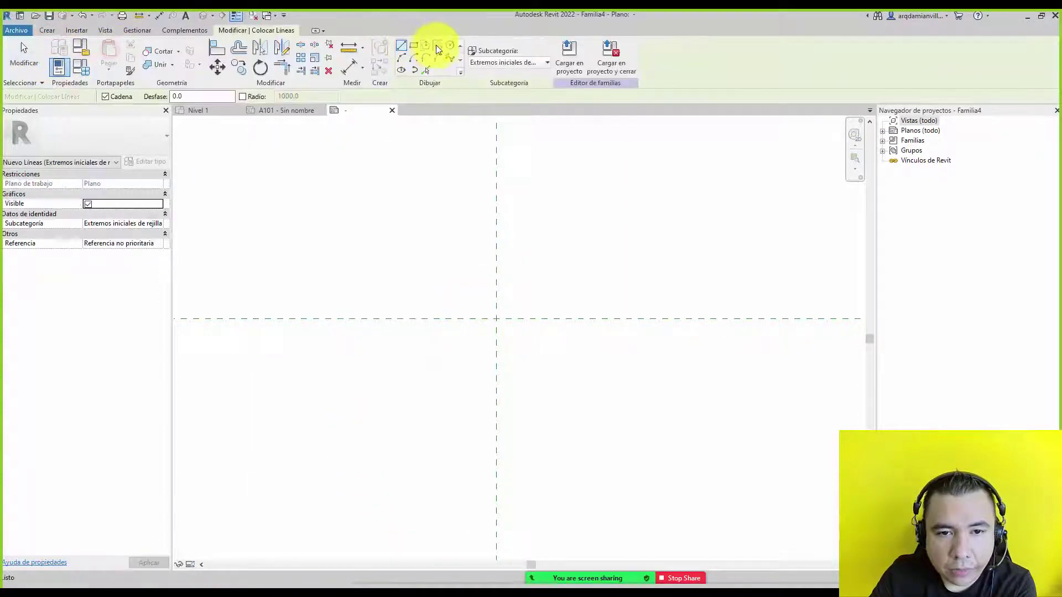
left_click(450, 45)
left_click(497, 319)
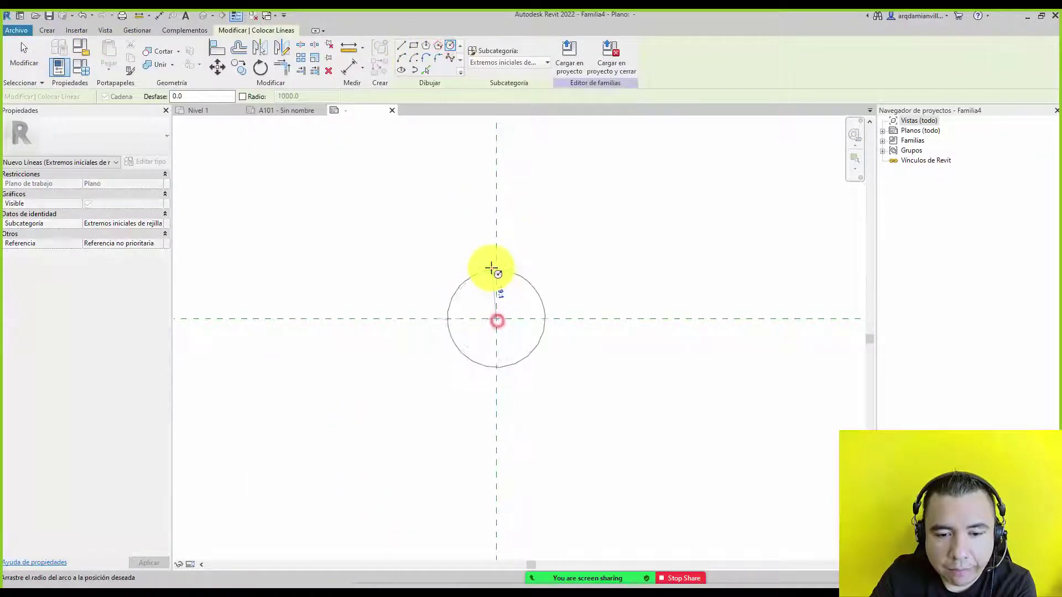
left_click(495, 266)
Draw four crosshair lines extending outward from the circle's top, left, bottom and right.
left_click(400, 45)
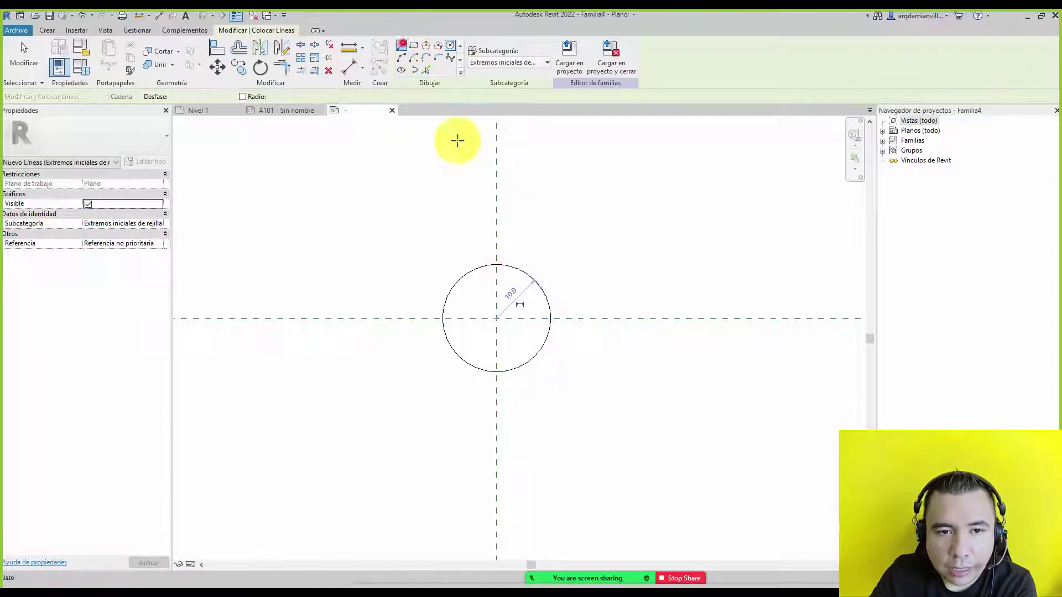
left_click(497, 278)
left_click(493, 209)
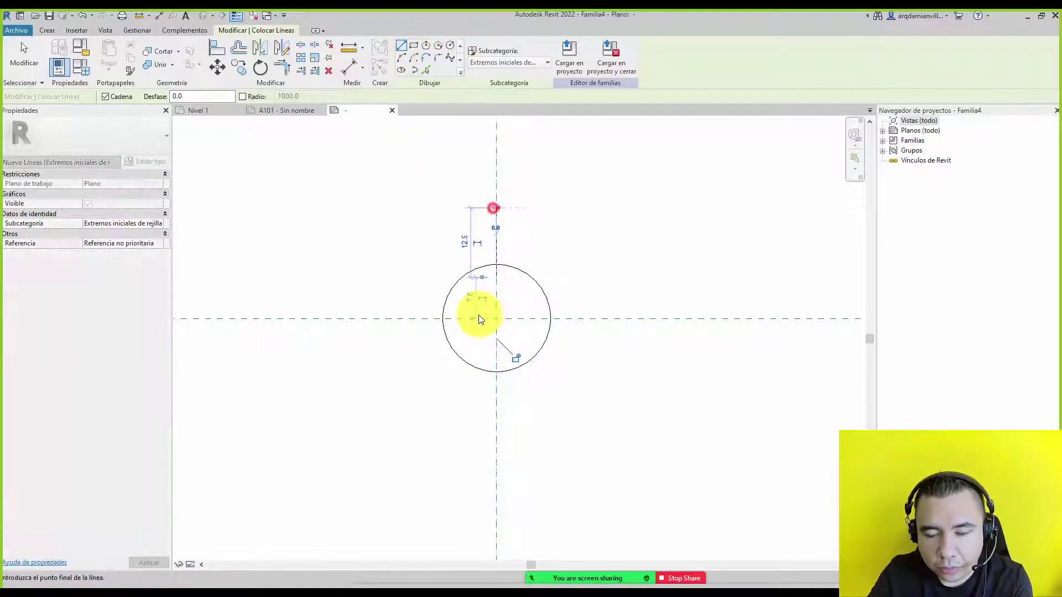
key("Escape")
left_click(464, 318)
left_click(380, 315)
key("Escape")
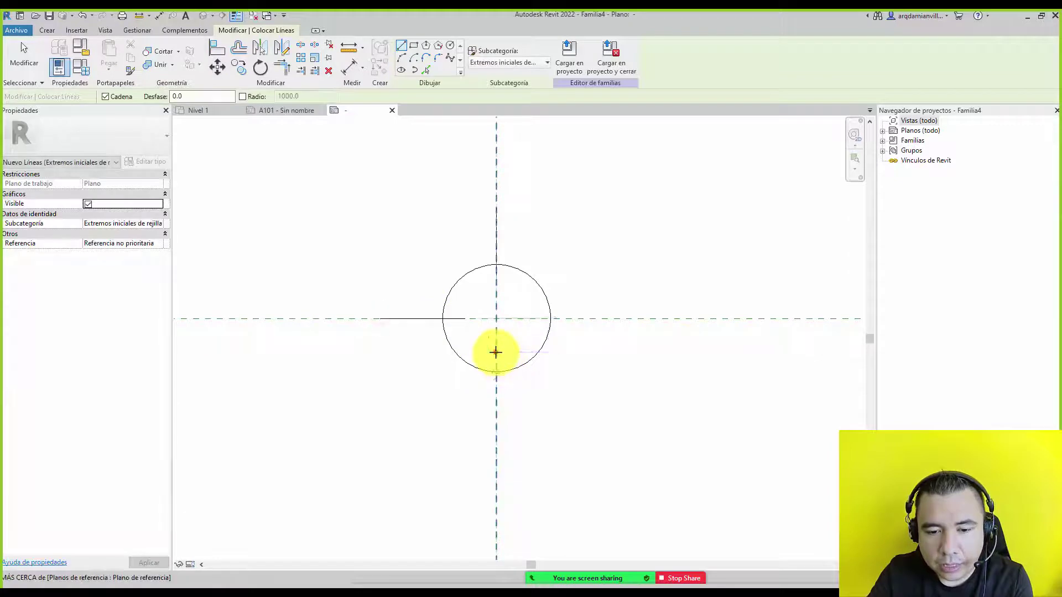
left_click(496, 372)
left_click(495, 422)
key("Escape")
left_click(549, 318)
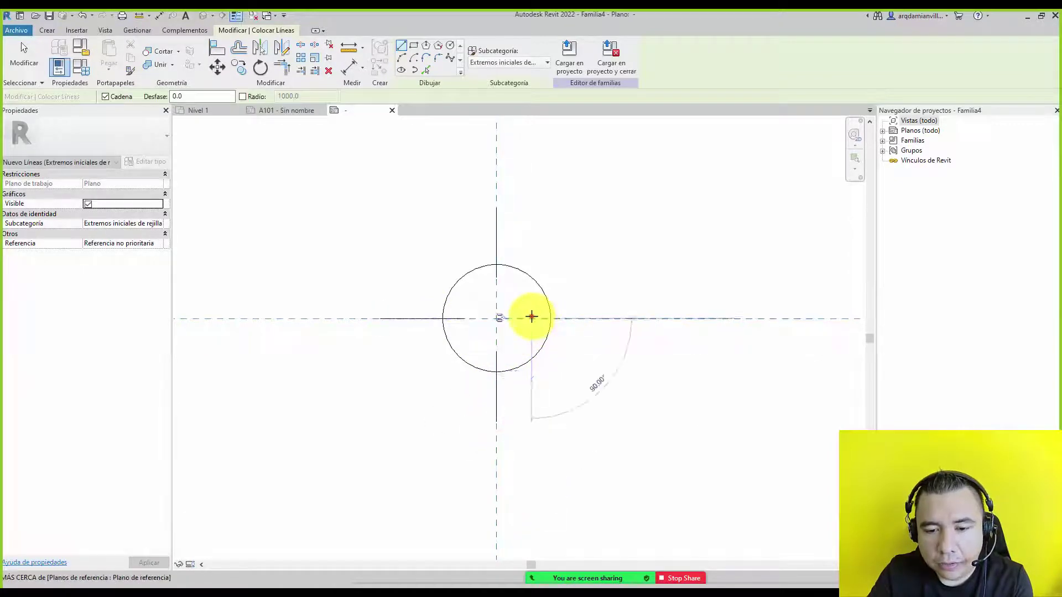
left_click(607, 317)
key("Escape")
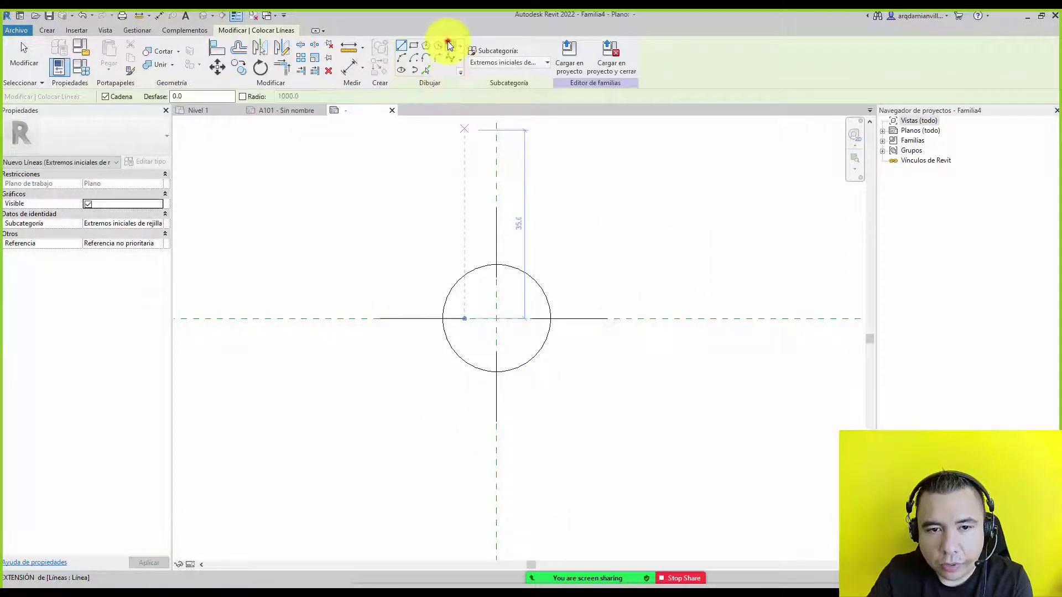
Draw a larger concentric outer circle around the first.
left_click(450, 45)
left_click(496, 319)
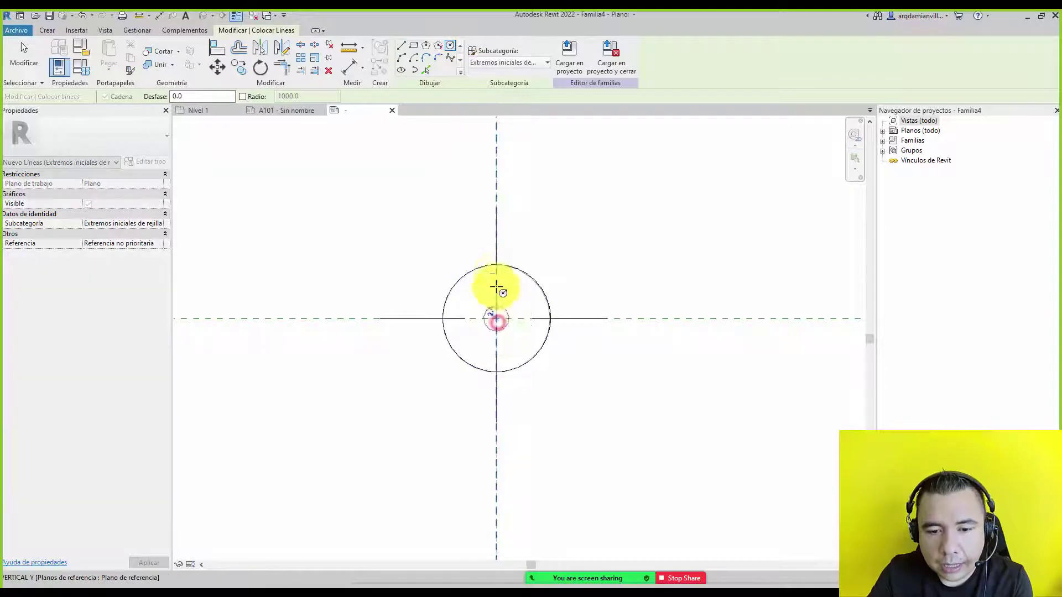
left_click(494, 253)
scroll(493, 297, "up", 3)
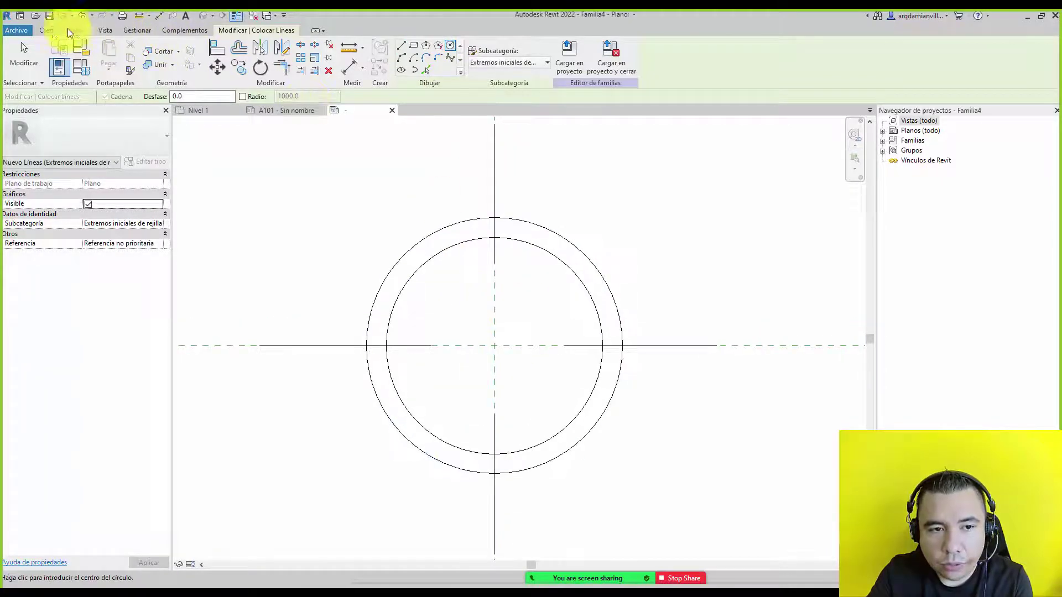
left_click(47, 30)
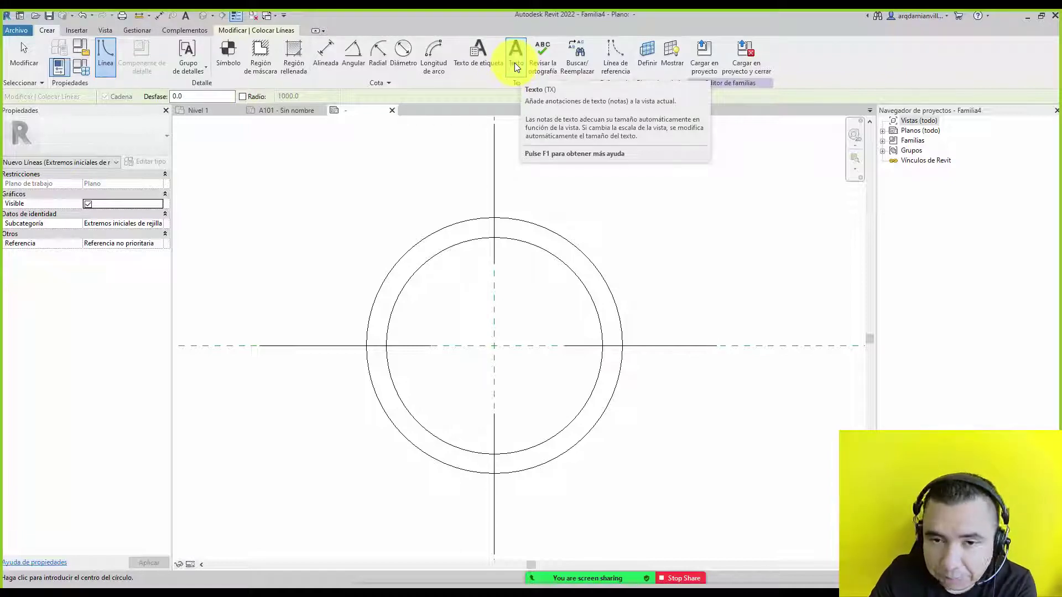
left_click(514, 65)
left_click_drag(447, 273, 566, 399)
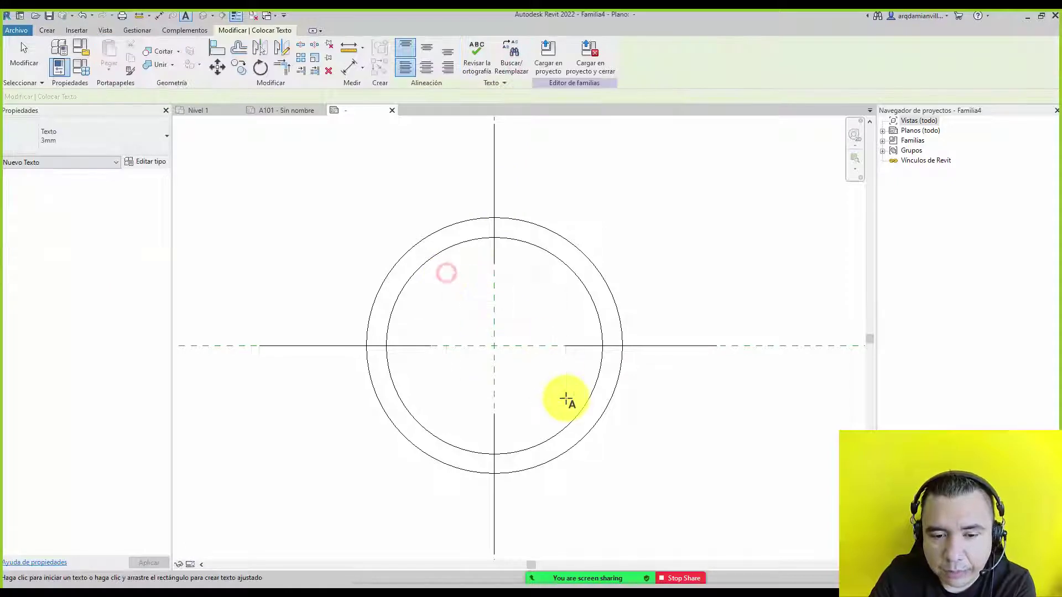
type("A")
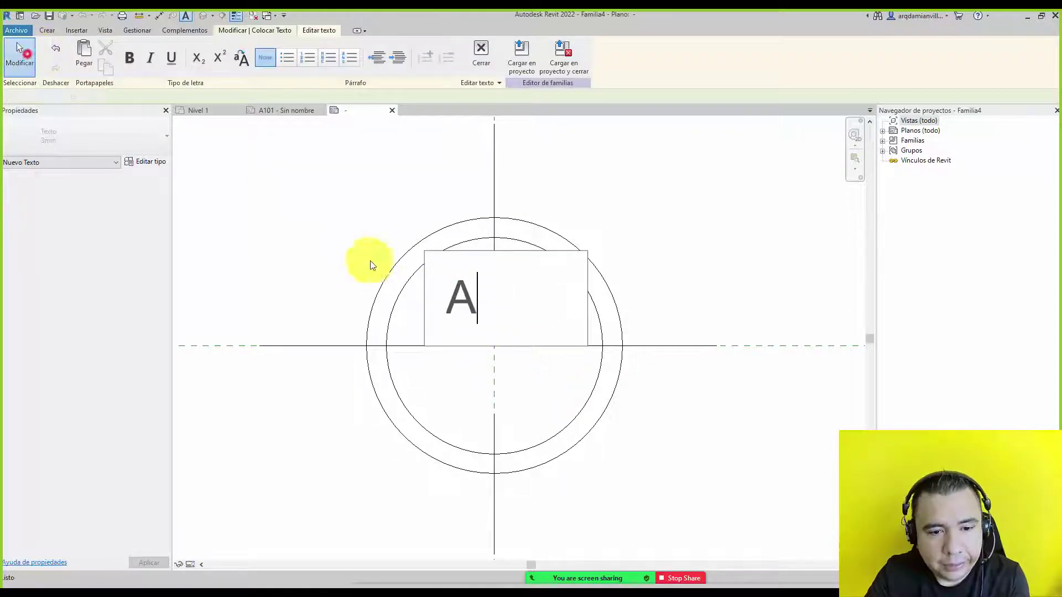
left_click(372, 265)
left_click_drag(425, 250, 464, 292)
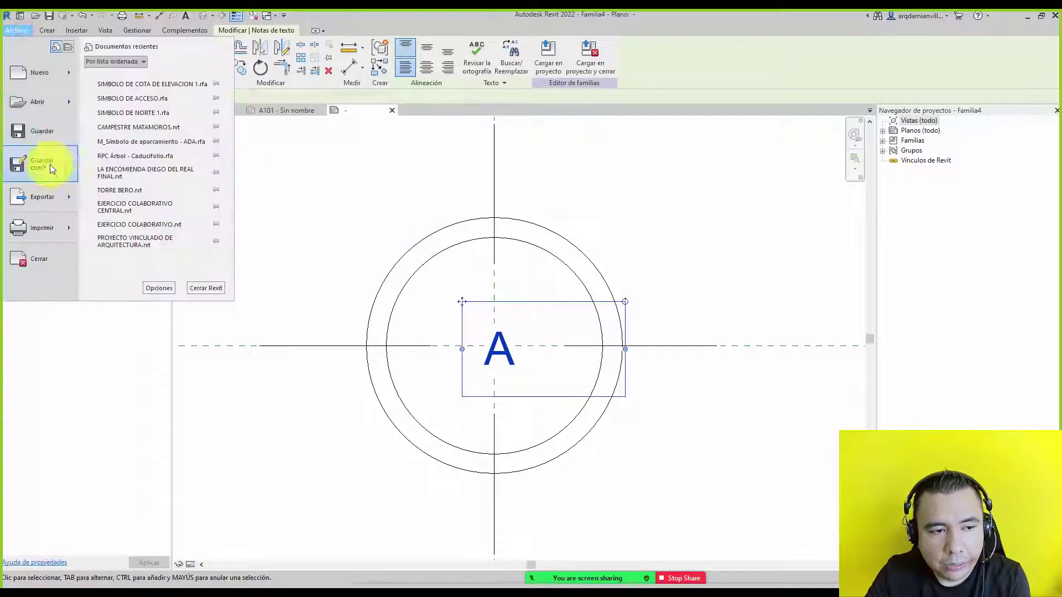
left_click(159, 161)
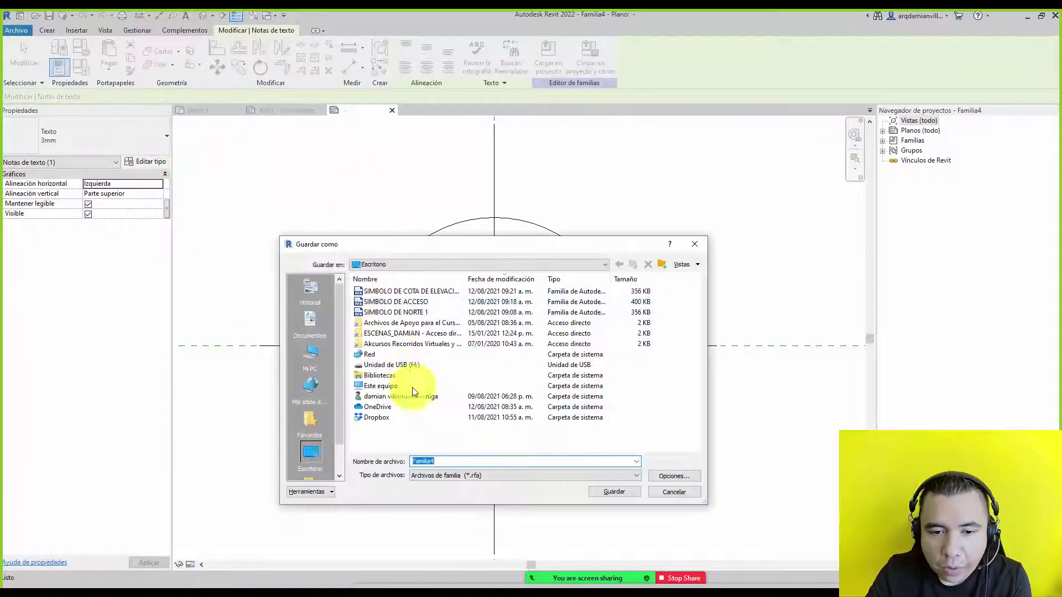
type("SIMBOLO DE ACCESO.rfa")
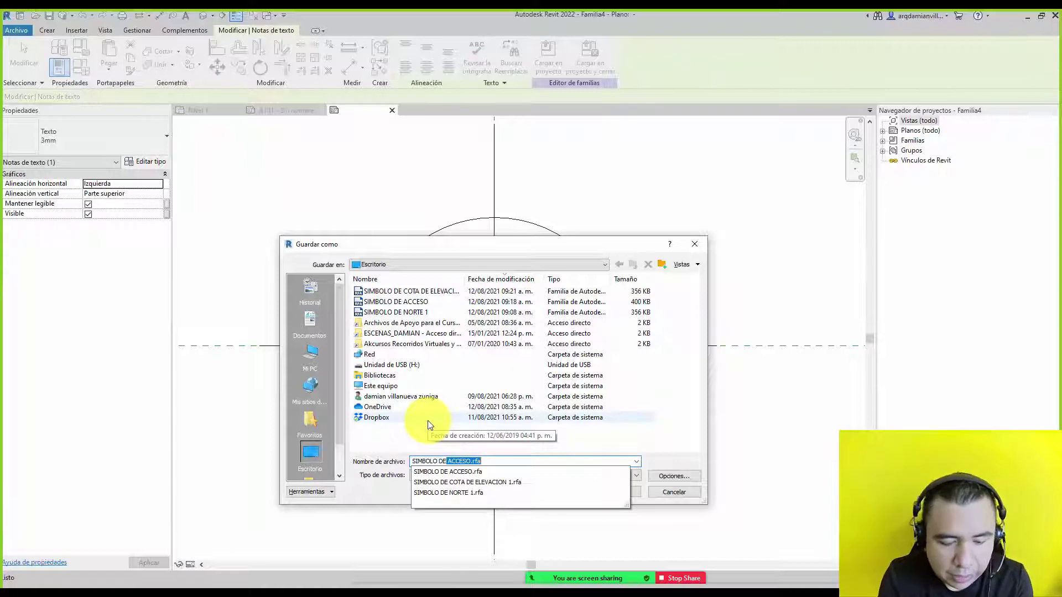
type("REJILLA 1")
key("Return")
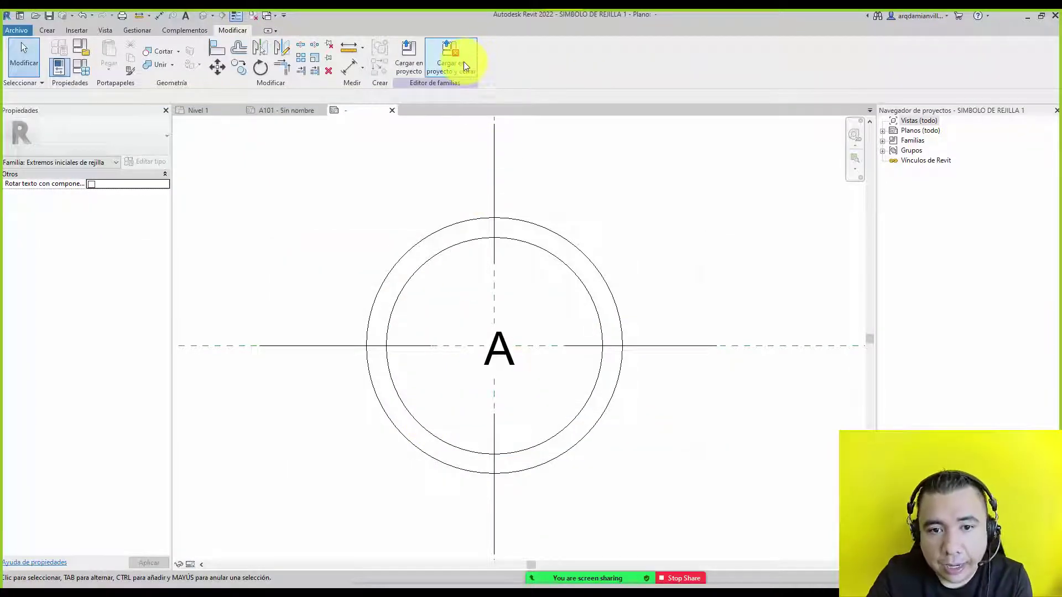
left_click(463, 63)
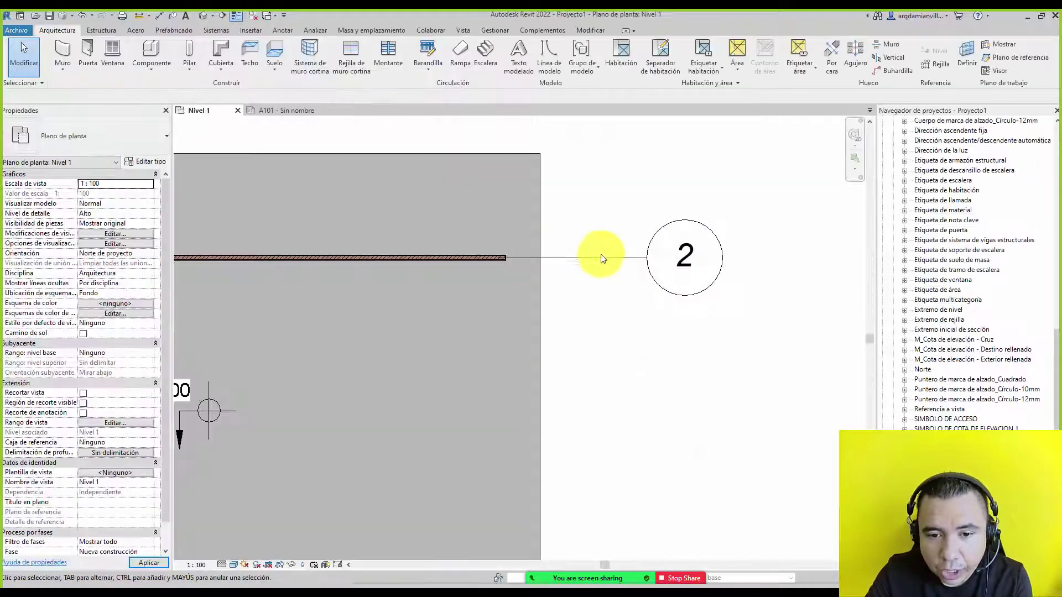
left_click(602, 257)
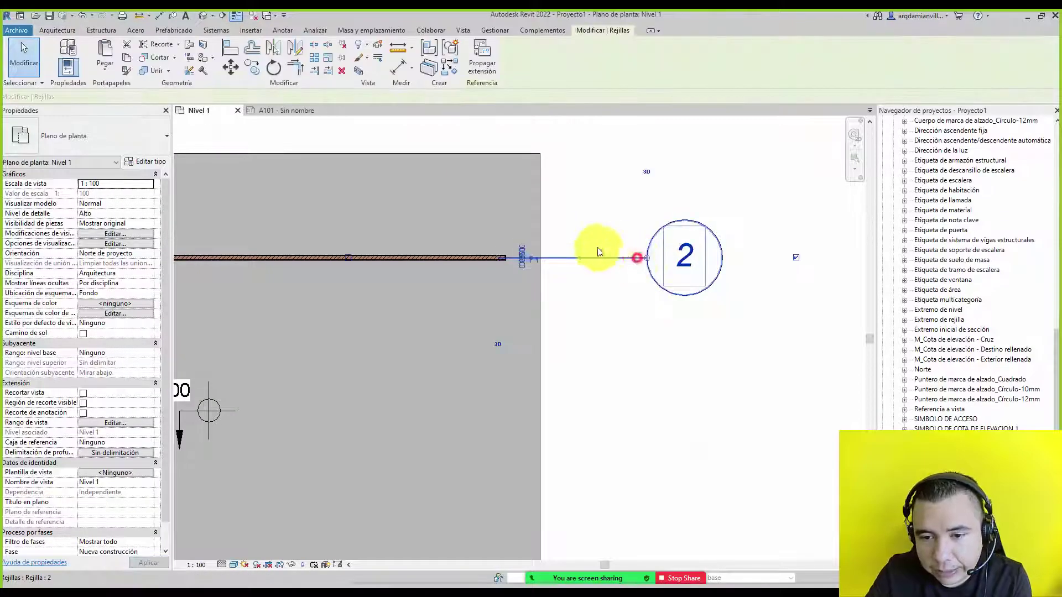
left_click(148, 162)
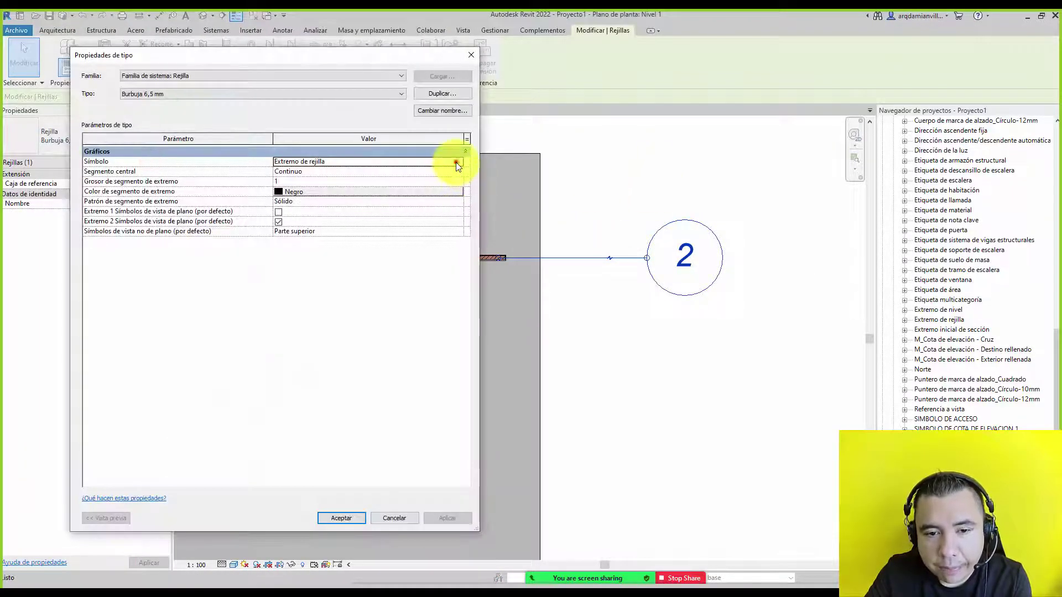
left_click(457, 163)
left_click(335, 187)
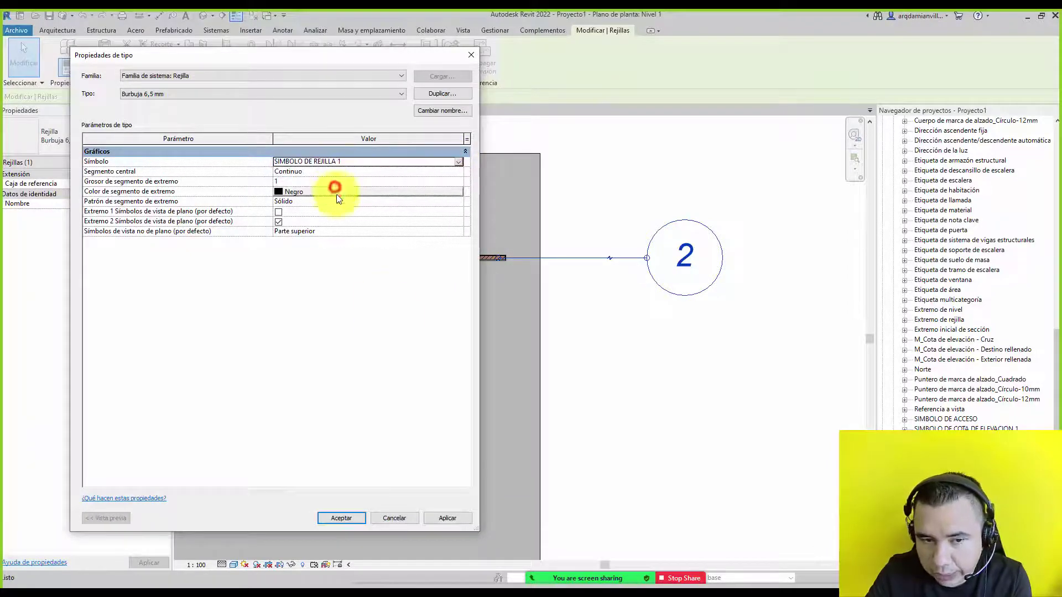
left_click(447, 520)
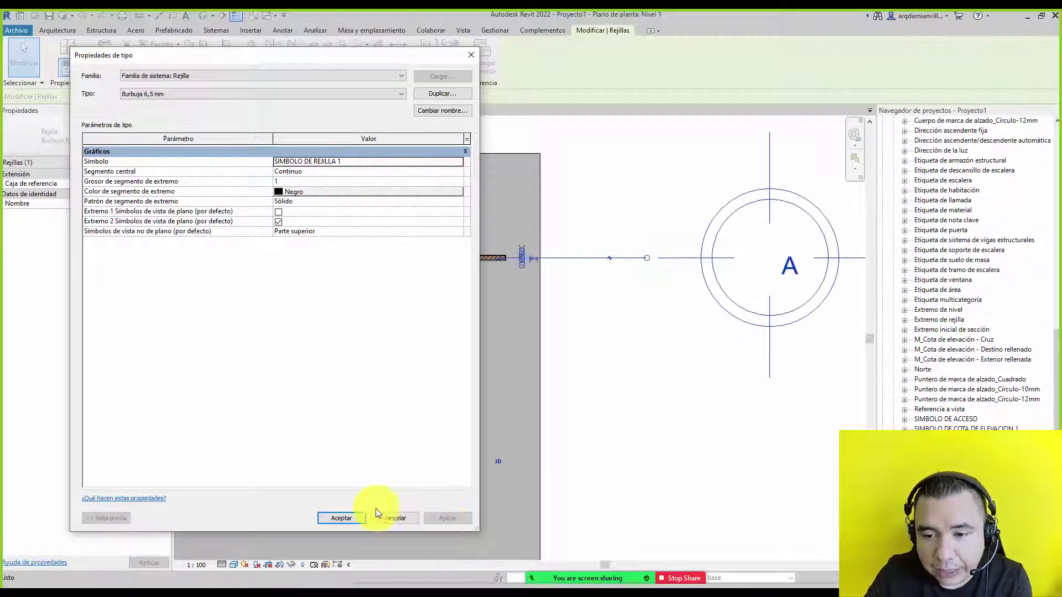
left_click(341, 518)
middle_click_drag(857, 260, 624, 237)
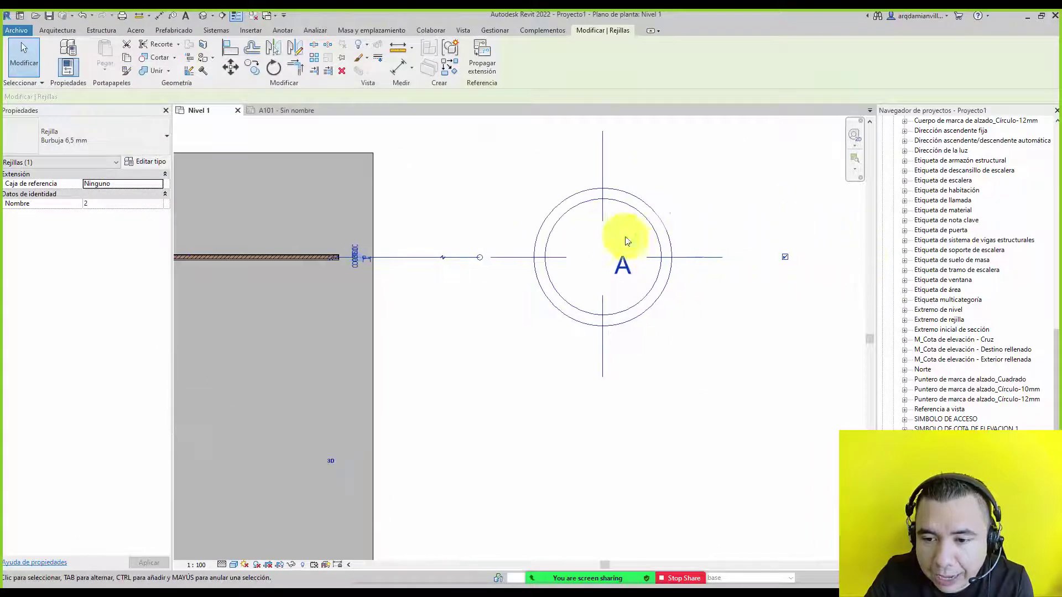
scroll(630, 266, "up", 2)
scroll(625, 221, "down", 3)
scroll(609, 276, "down", 2)
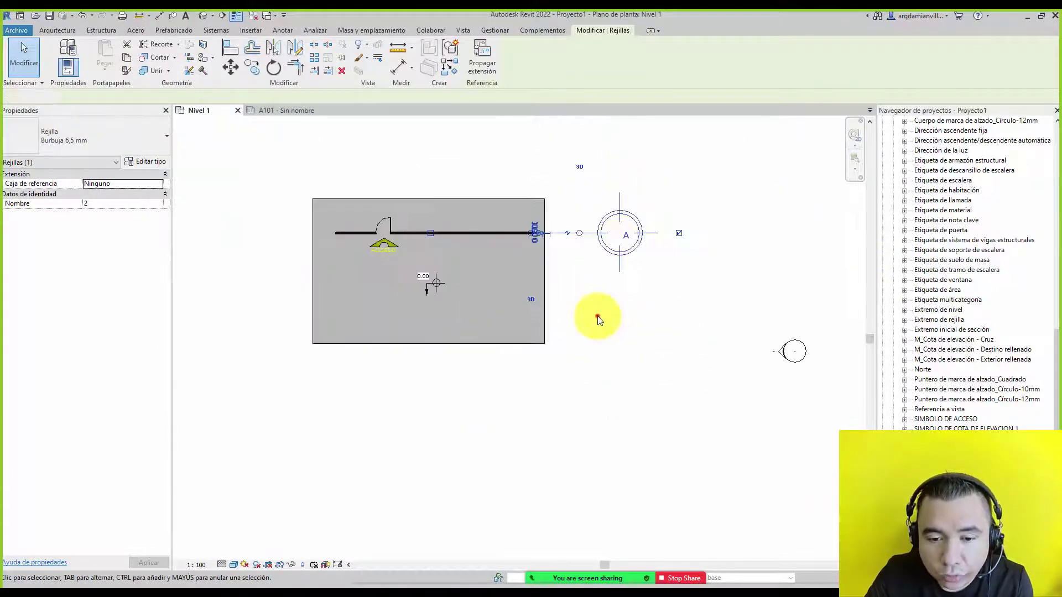
left_click(597, 316)
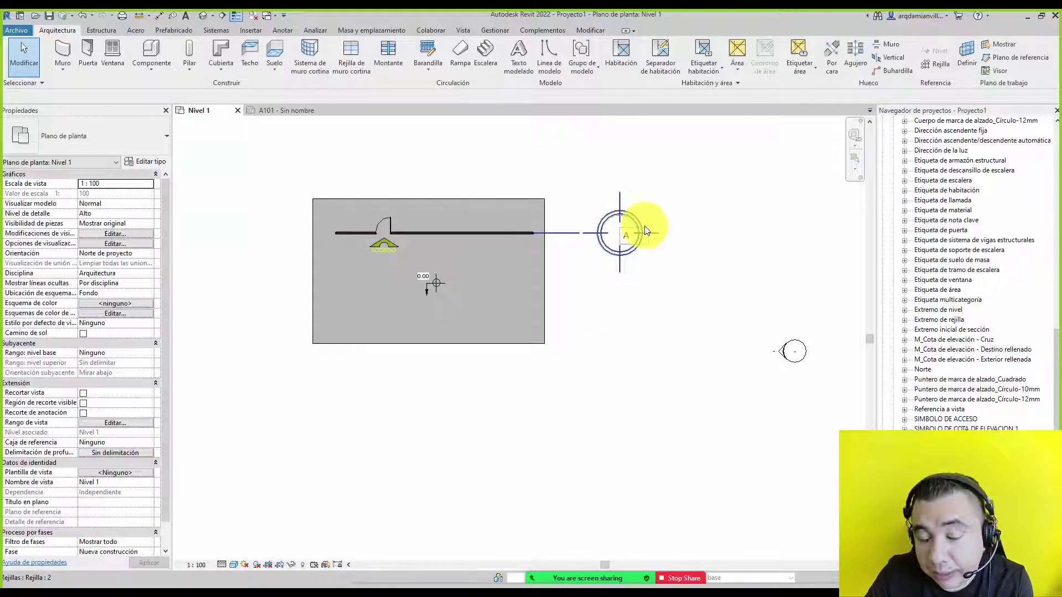
scroll(642, 226, "up", 2)
scroll(631, 243, "up", 2)
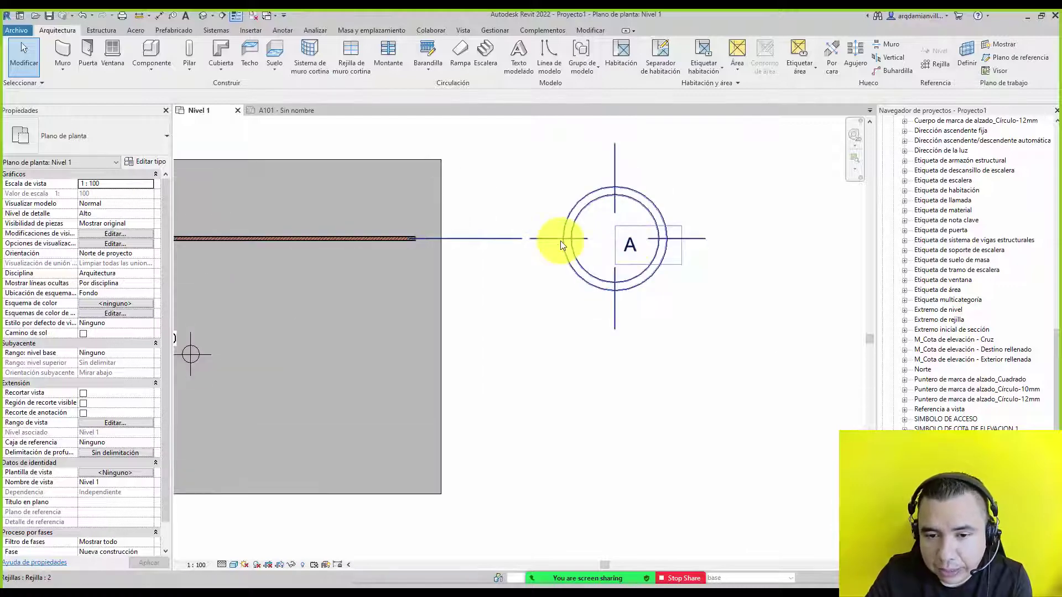
left_click(528, 238)
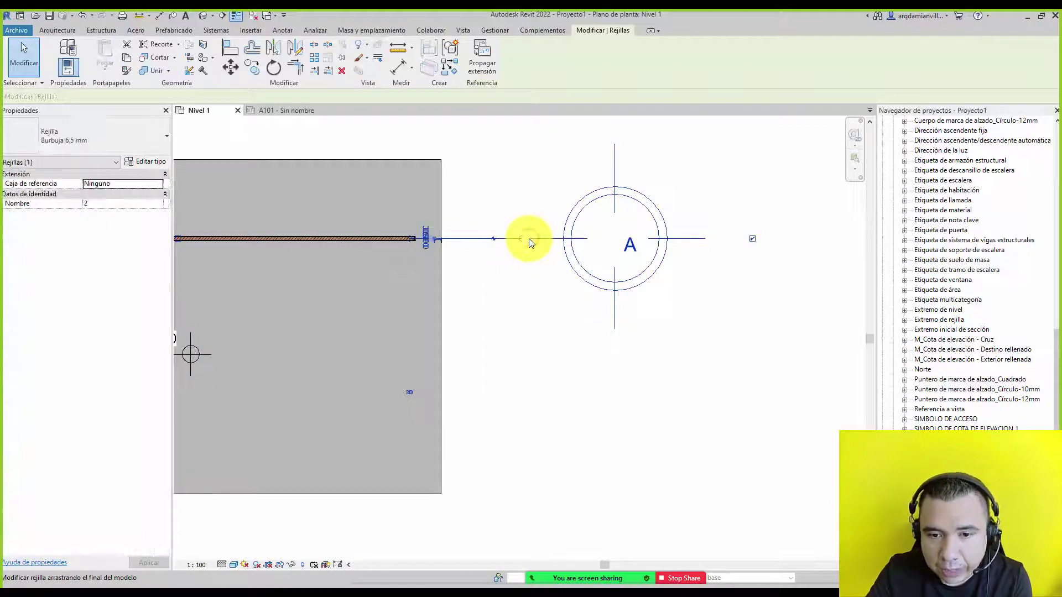
left_click(560, 305)
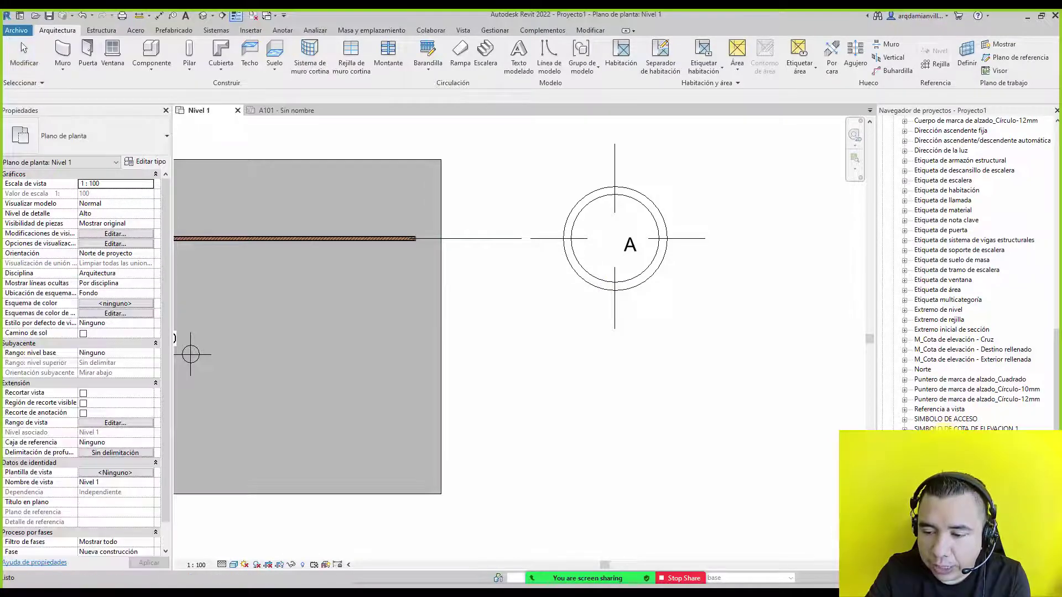
Replace the fixed A text in the grid head with a Nombre label using sample value A.
scroll(973, 276, "down", 1)
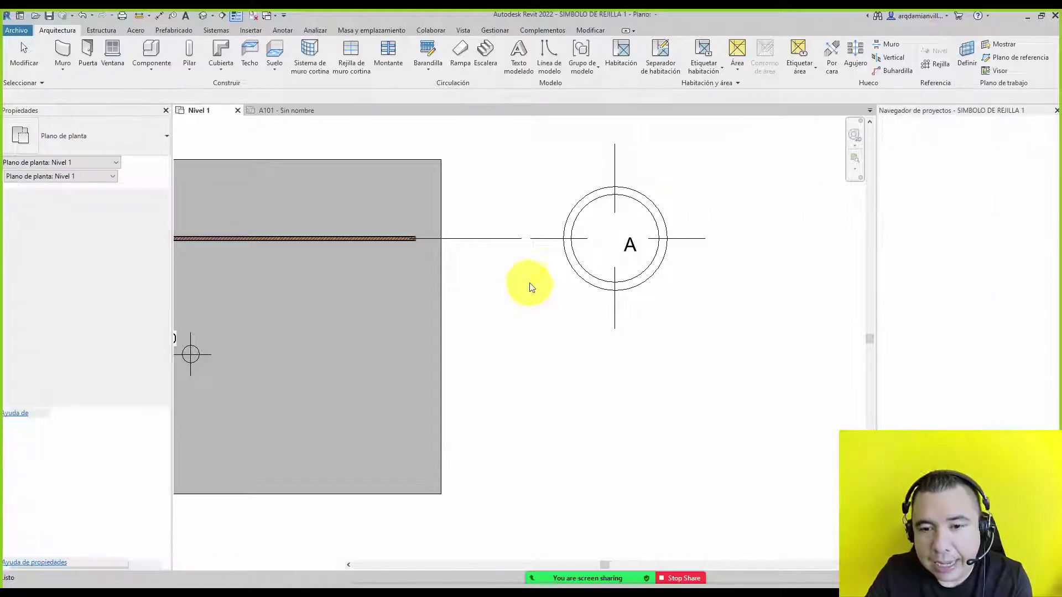
scroll(528, 288, "up", 5)
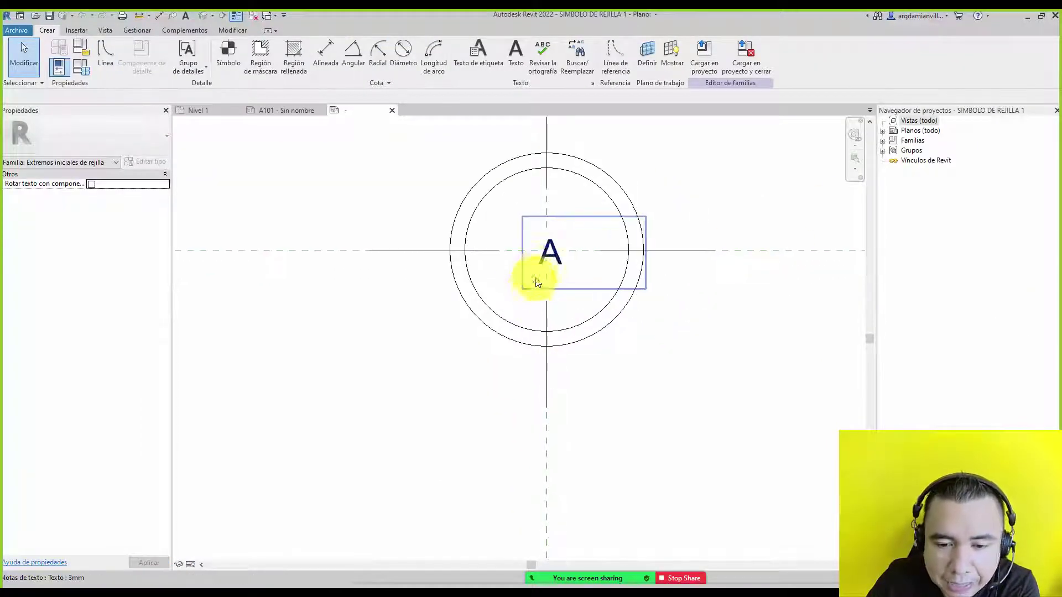
left_click(540, 269)
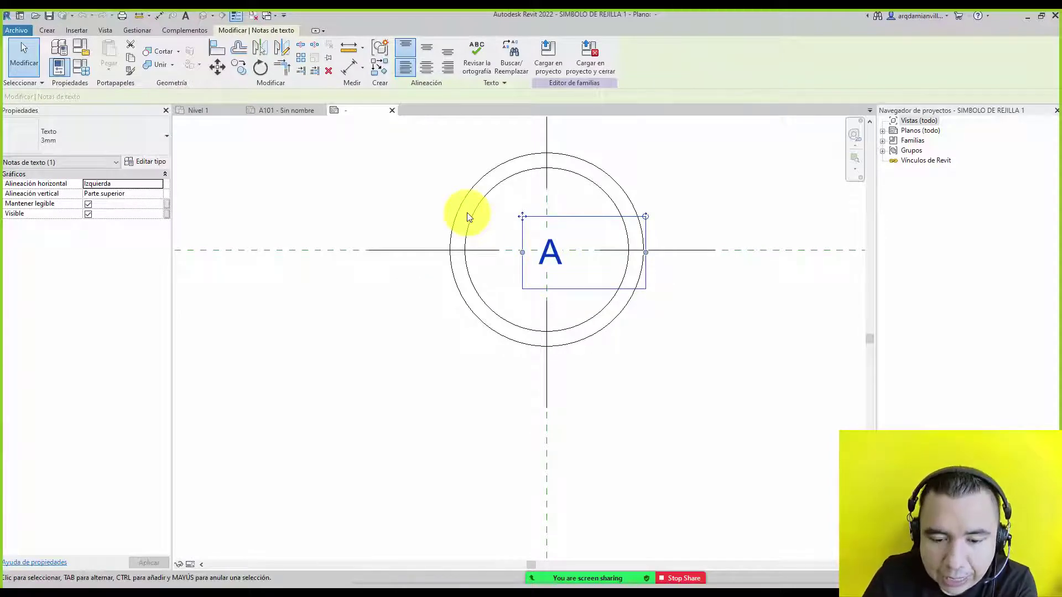
key("Delete")
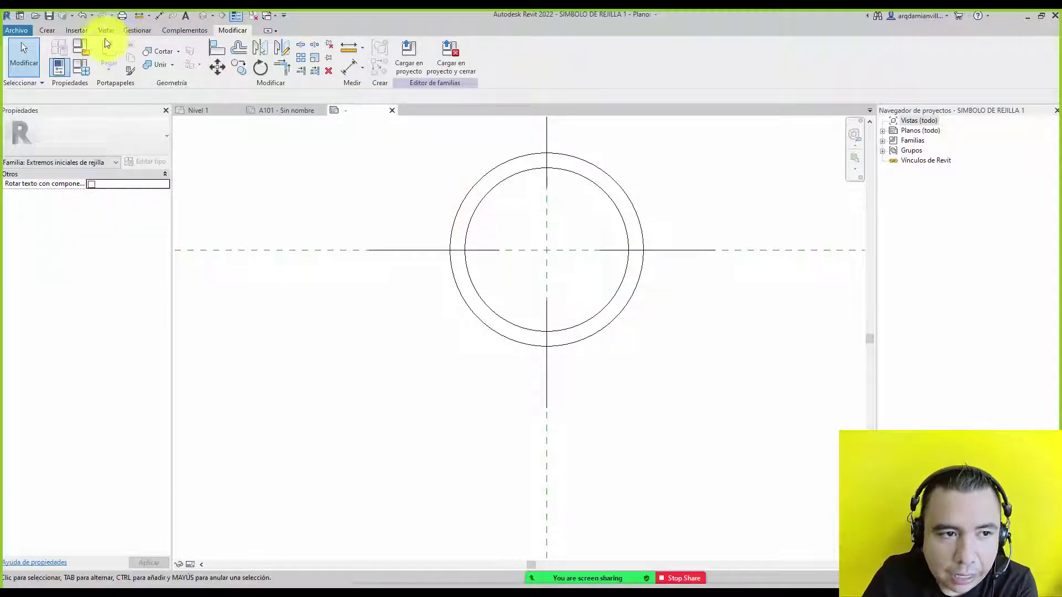
left_click(48, 31)
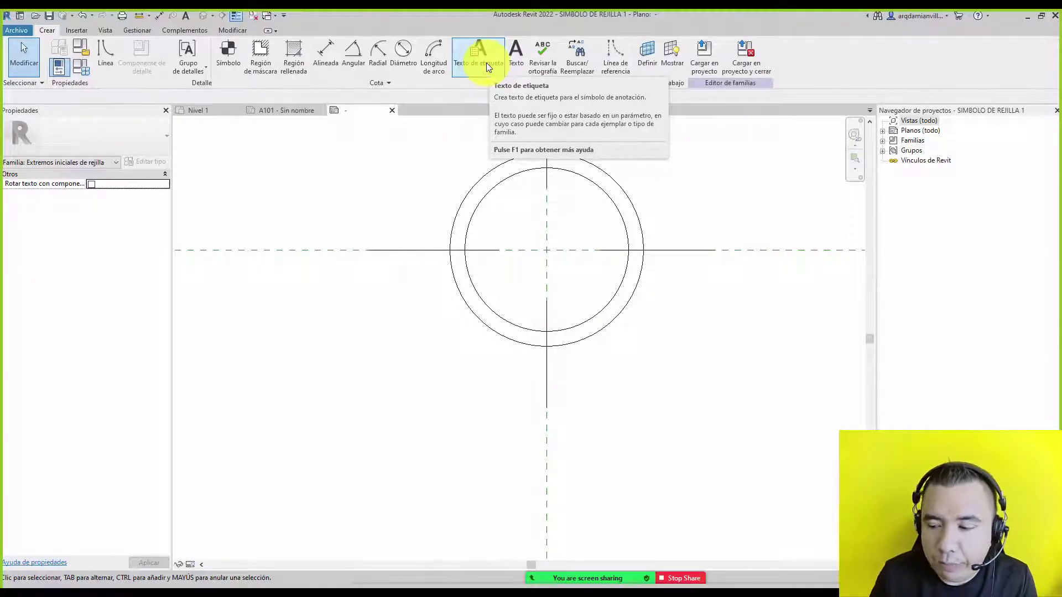
left_click(486, 61)
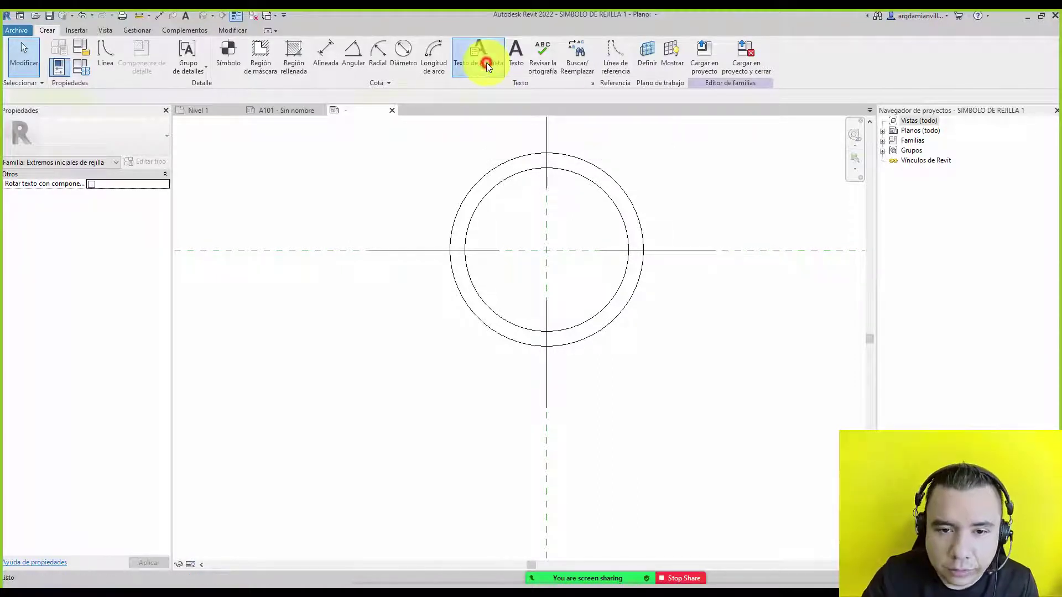
left_click(546, 242)
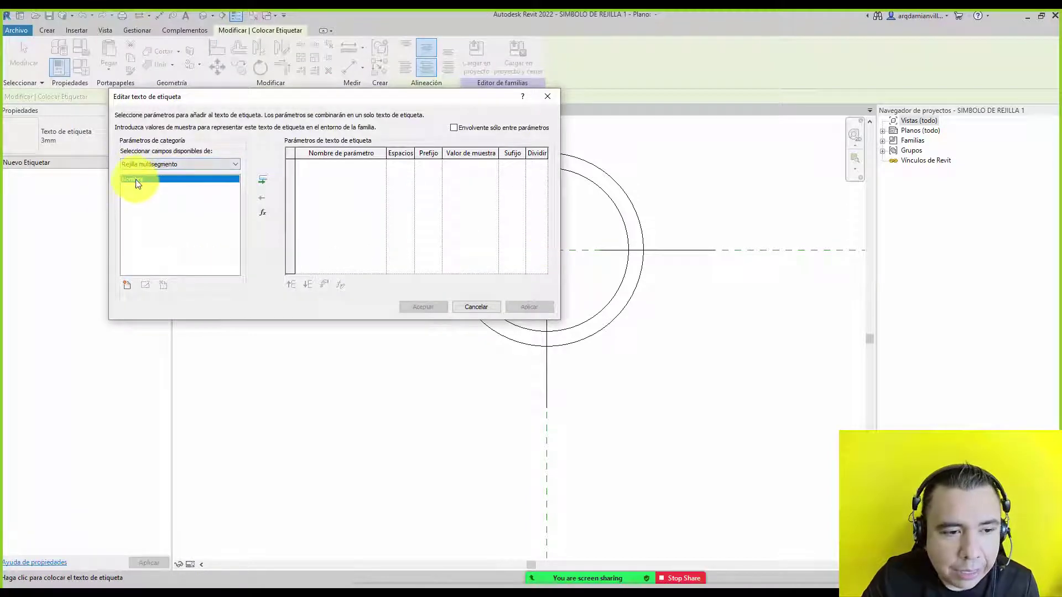
left_click(262, 178)
left_click(461, 163)
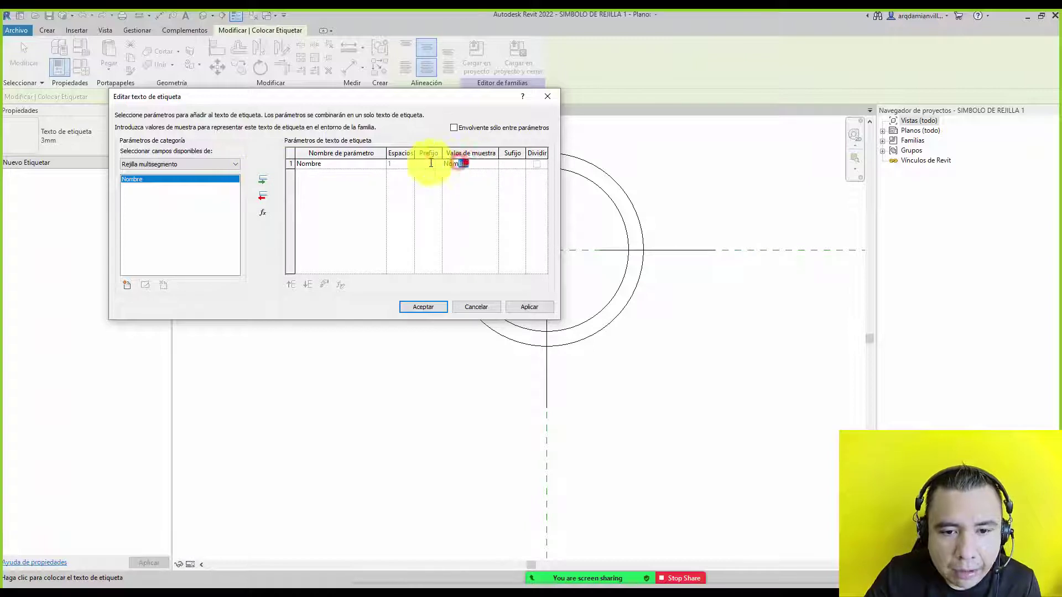
type("A")
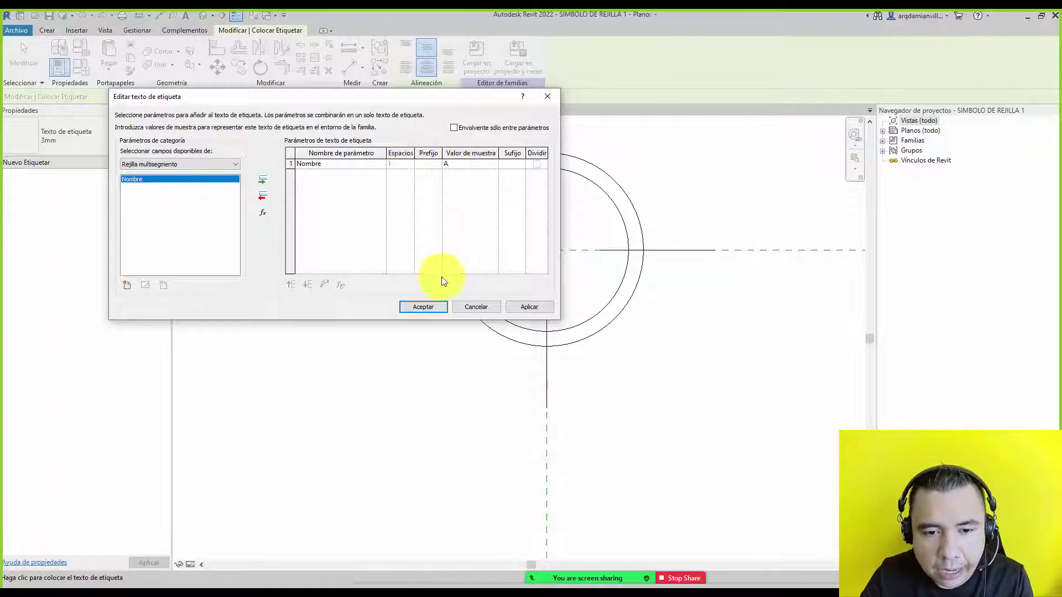
left_click(432, 307)
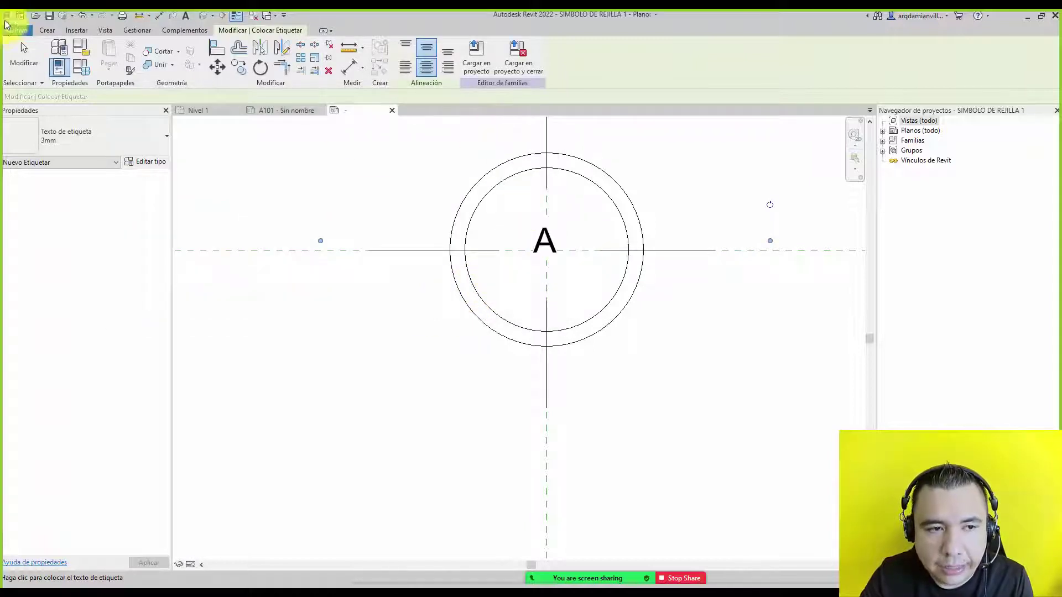
Save SIMBOLO DE REJILLA 1 and reload it into the project, overwriting the existing version.
left_click(49, 16)
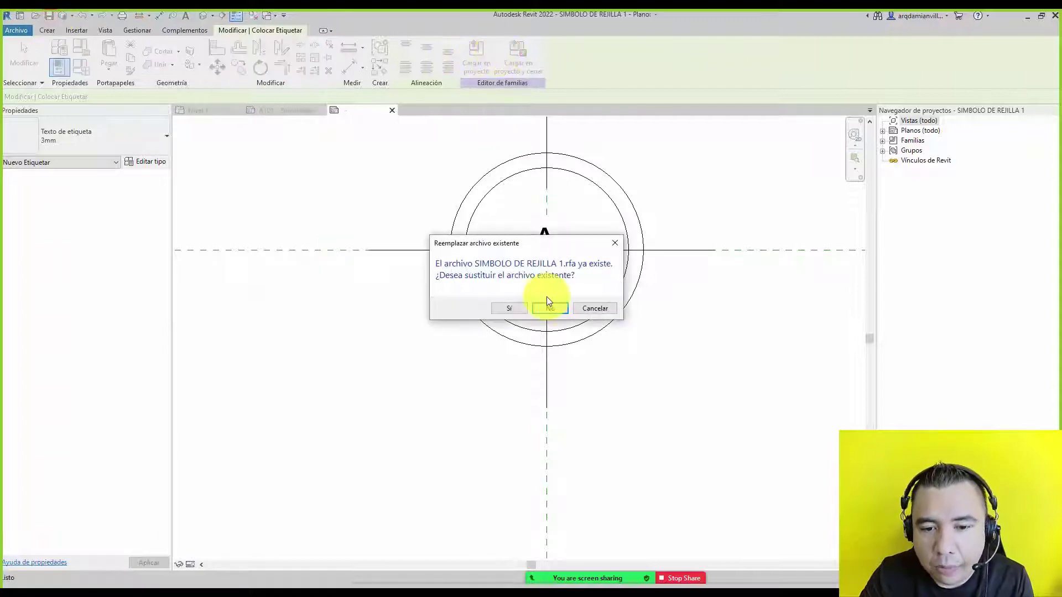
left_click(516, 309)
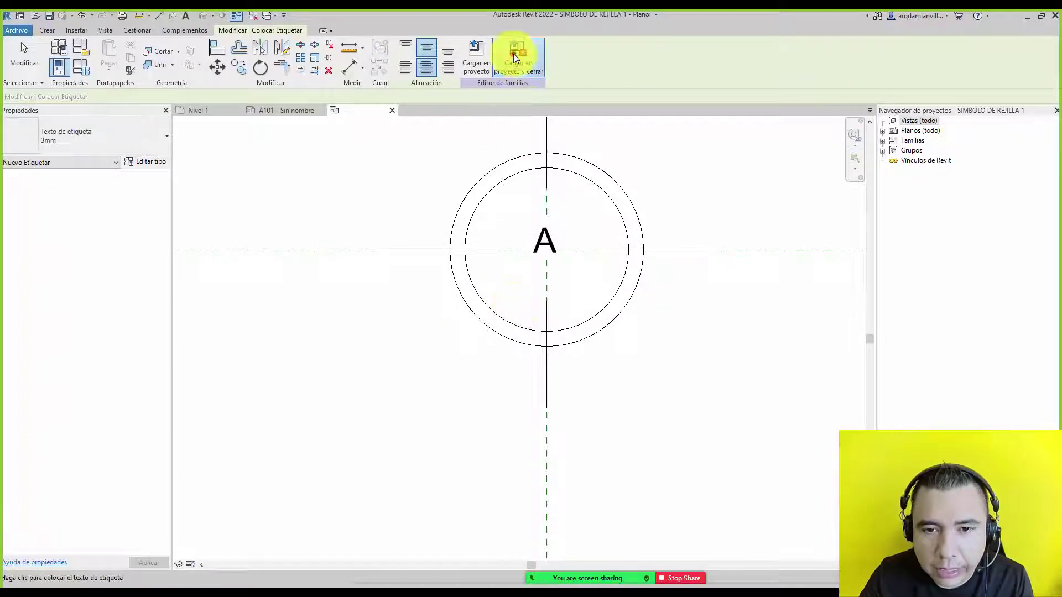
left_click(514, 53)
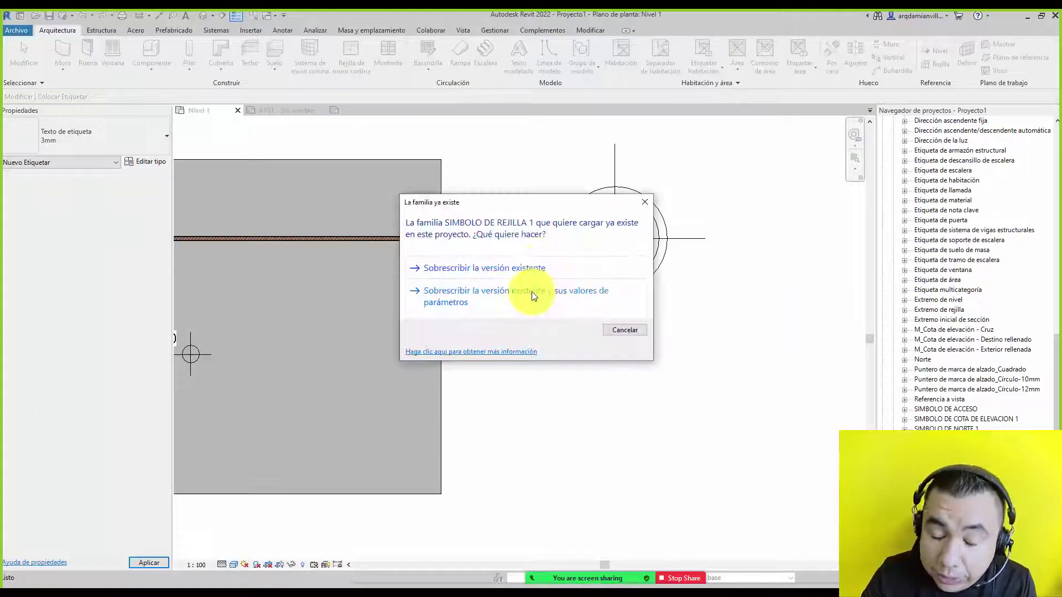
left_click(532, 291)
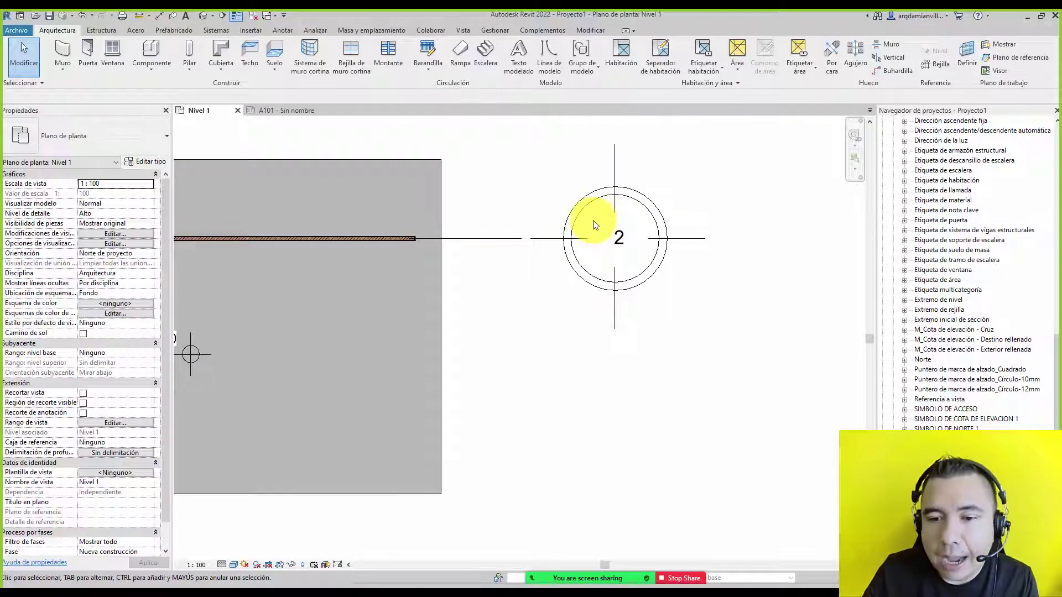
Rename the existing grid to 1.
left_click(615, 241)
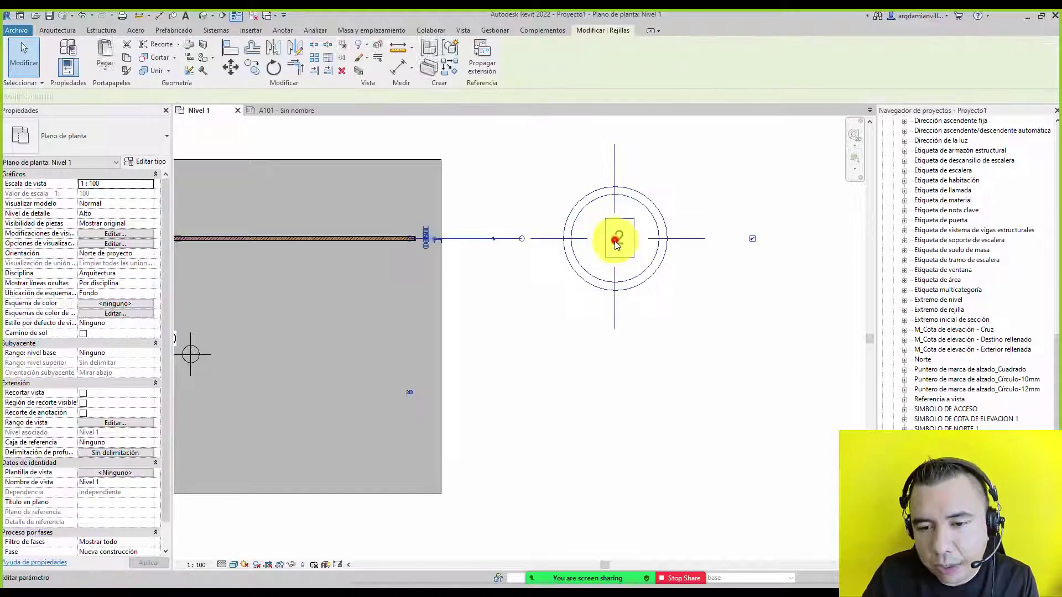
type("1")
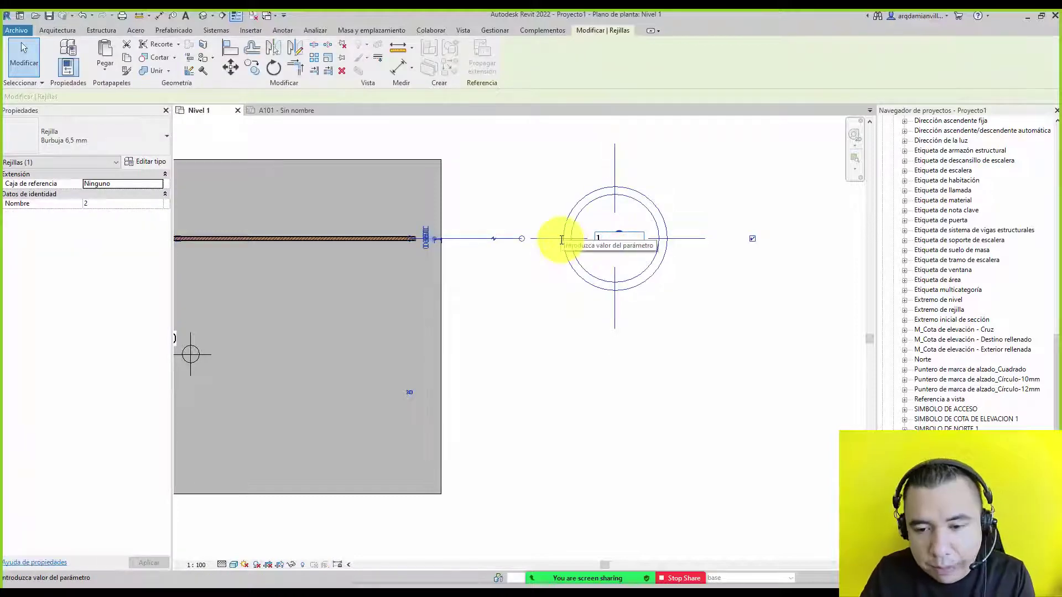
key("Return")
left_click(693, 340)
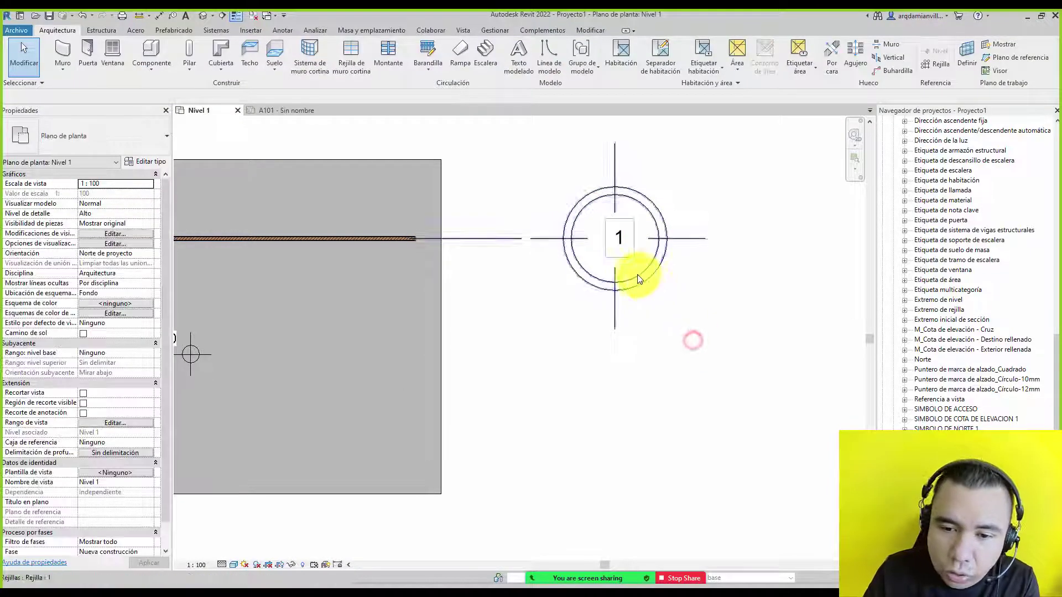
Draw three more horizontal grids, 2, 3 and 4, below grid 1.
scroll(636, 271, "down", 2)
scroll(635, 259, "down", 1)
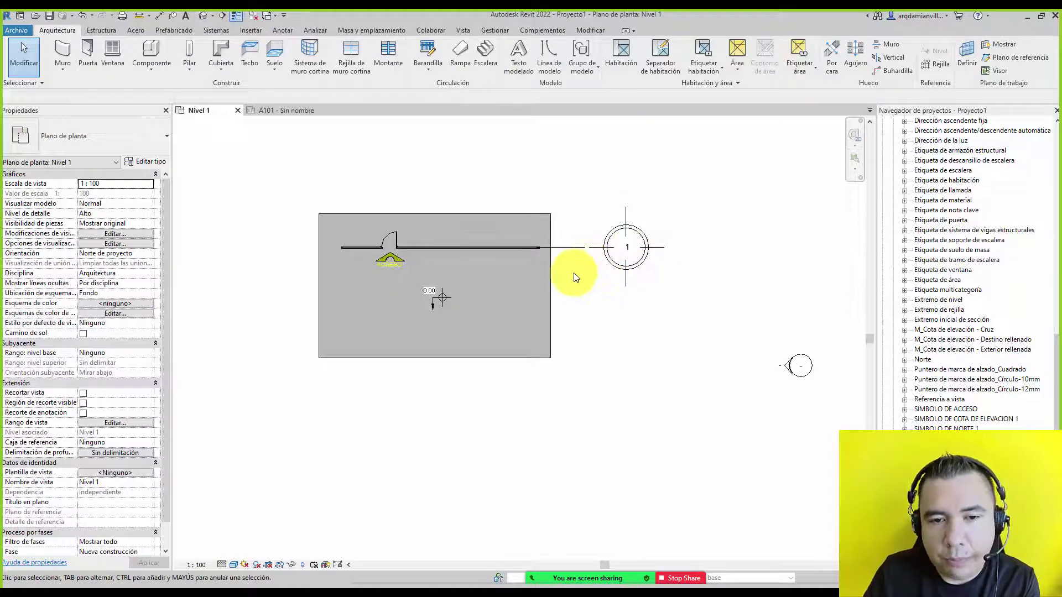
left_click(936, 63)
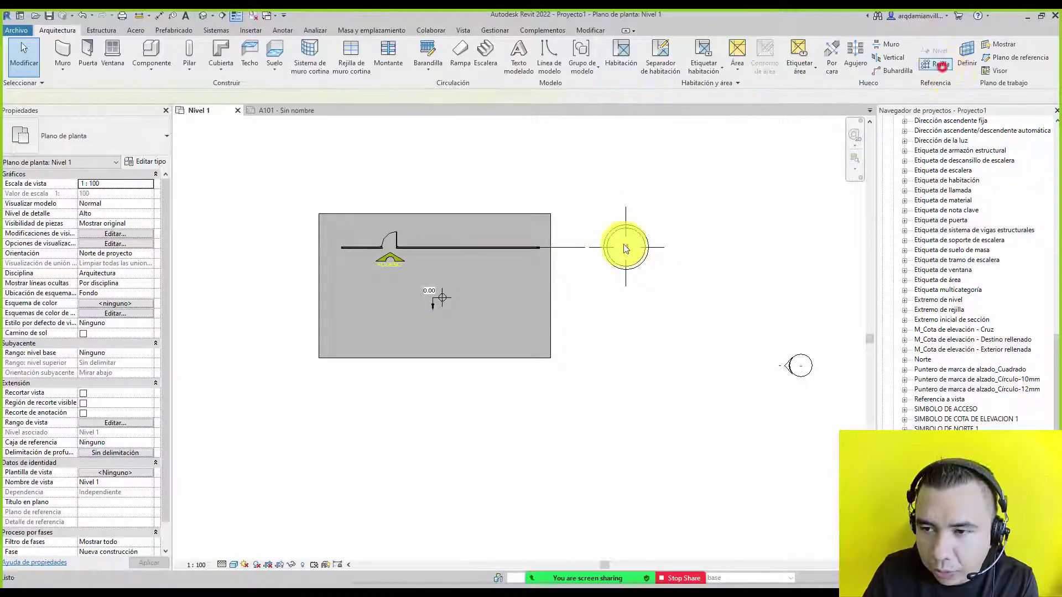
left_click(330, 396)
left_click(592, 395)
middle_click_drag(352, 502, 339, 378)
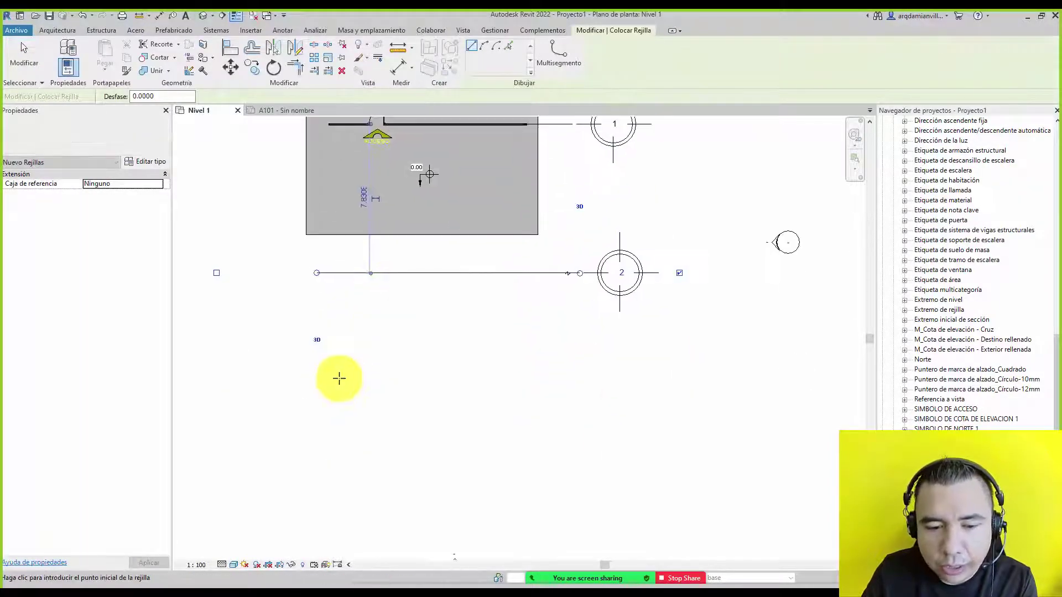
left_click(312, 383)
left_click(579, 384)
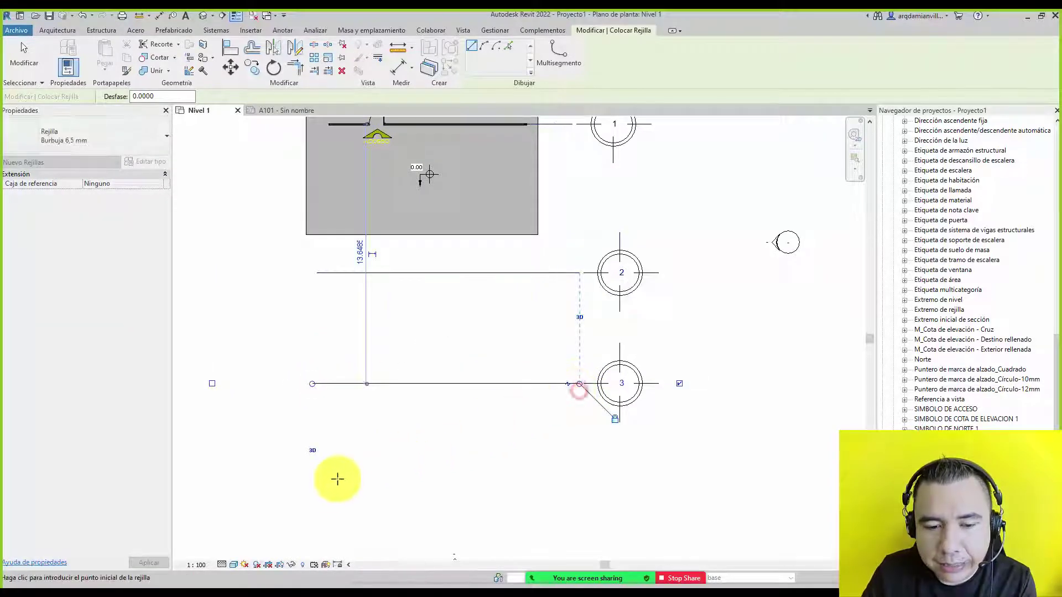
left_click(311, 493)
left_click(576, 484)
scroll(564, 476, "down", 2)
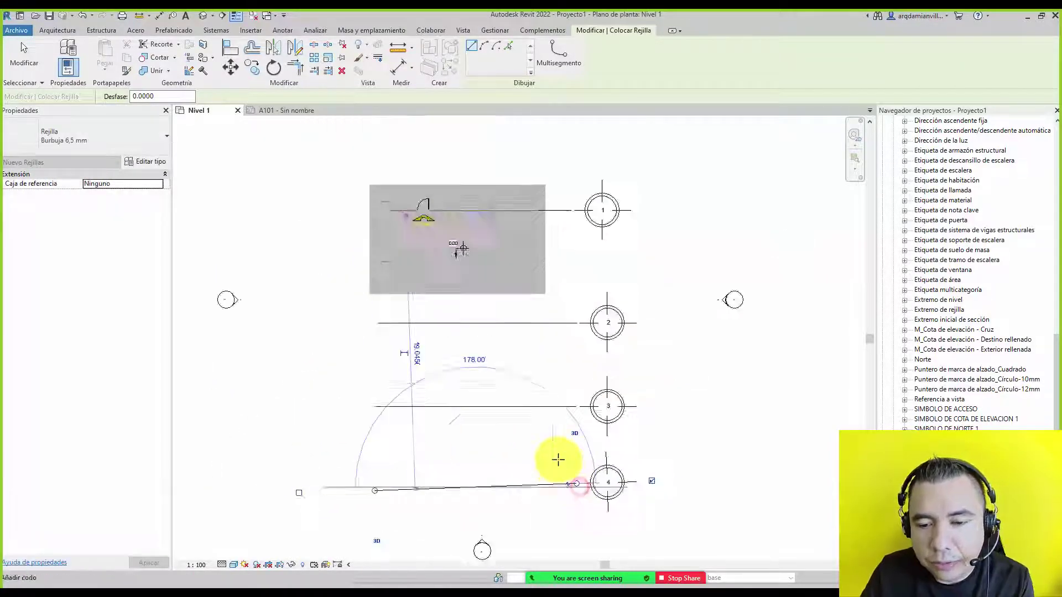
scroll(558, 459, "down", 3)
key("Escape")
key("Escape")
scroll(547, 470, "up", 2)
scroll(543, 486, "up", 3)
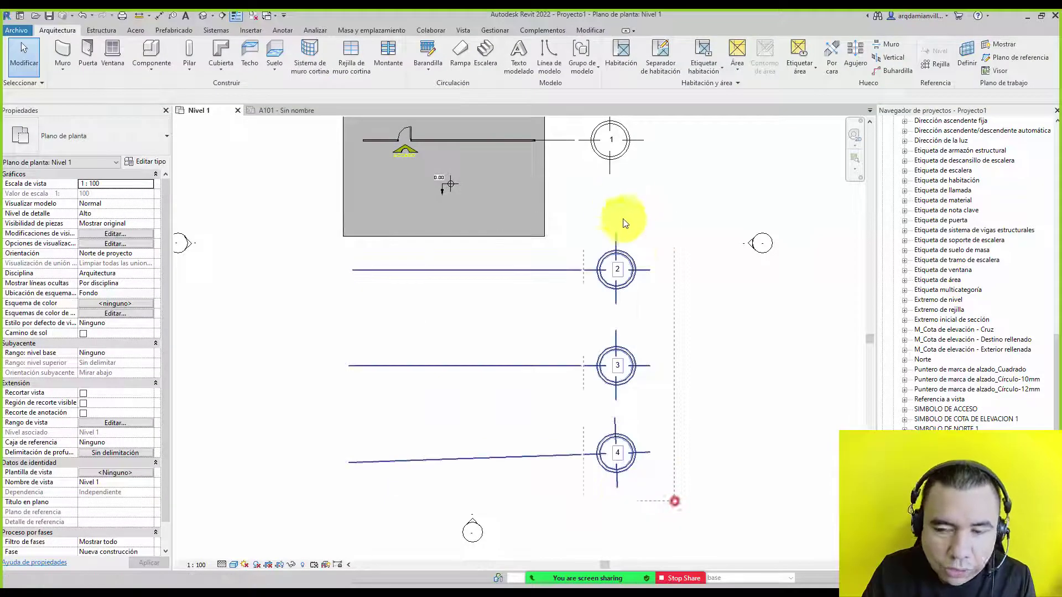
Delete all four grid lines and recentre the view on the room.
left_click(581, 138)
key("Delete")
middle_click_drag(487, 171, 495, 247)
scroll(494, 247, "up", 1)
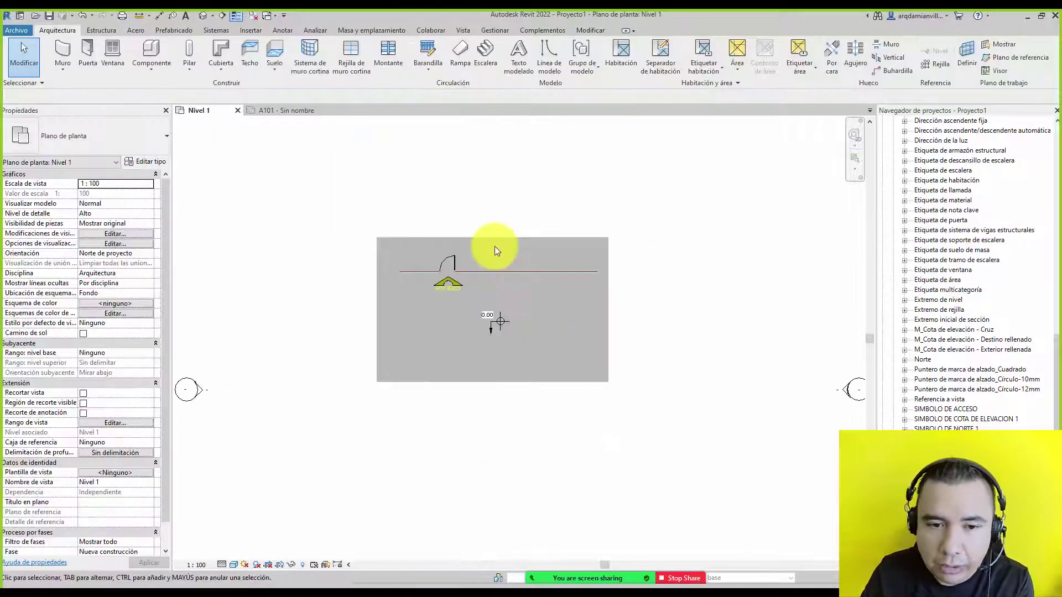
scroll(459, 258, "up", 1)
Zoom in on the entrance area of the Nivel 1 plan.
scroll(421, 280, "up", 1)
scroll(421, 281, "up", 1)
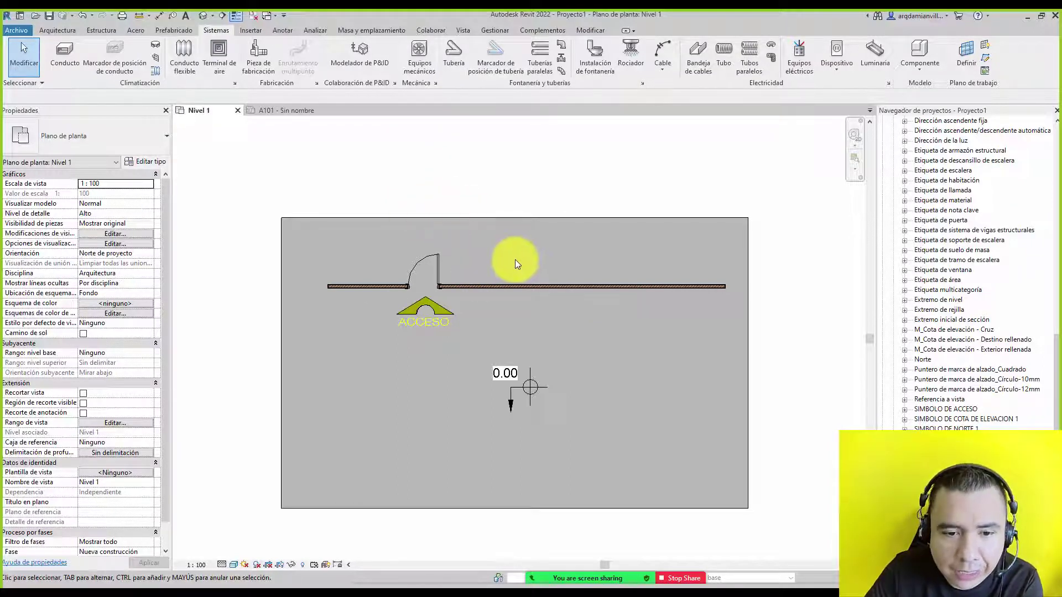
scroll(553, 285, "up", 2)
scroll(663, 292, "up", 2)
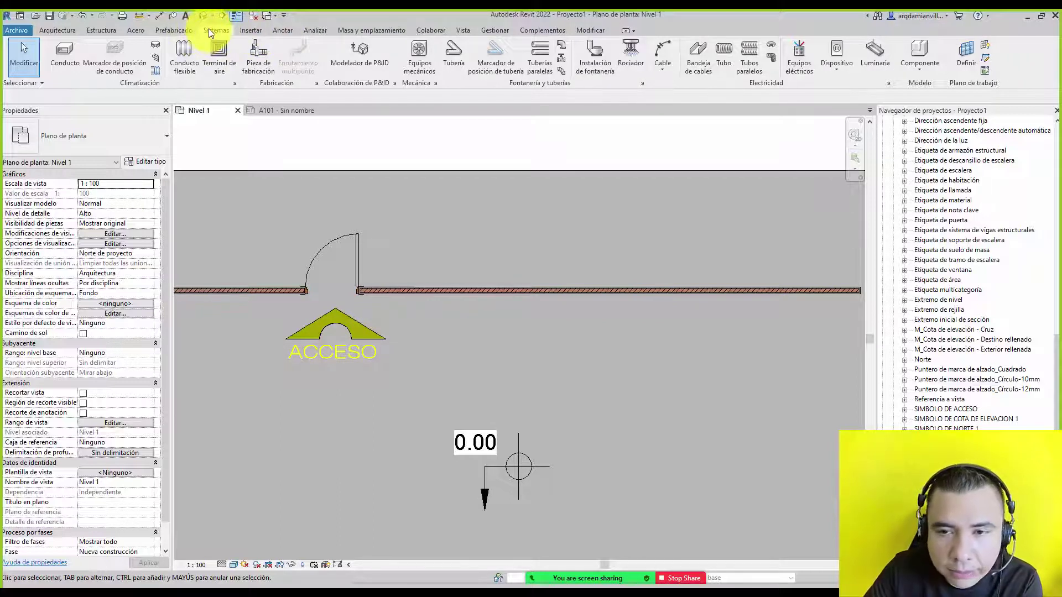
Choose the lighting device category and accept loading a lighting device family.
left_click(828, 72)
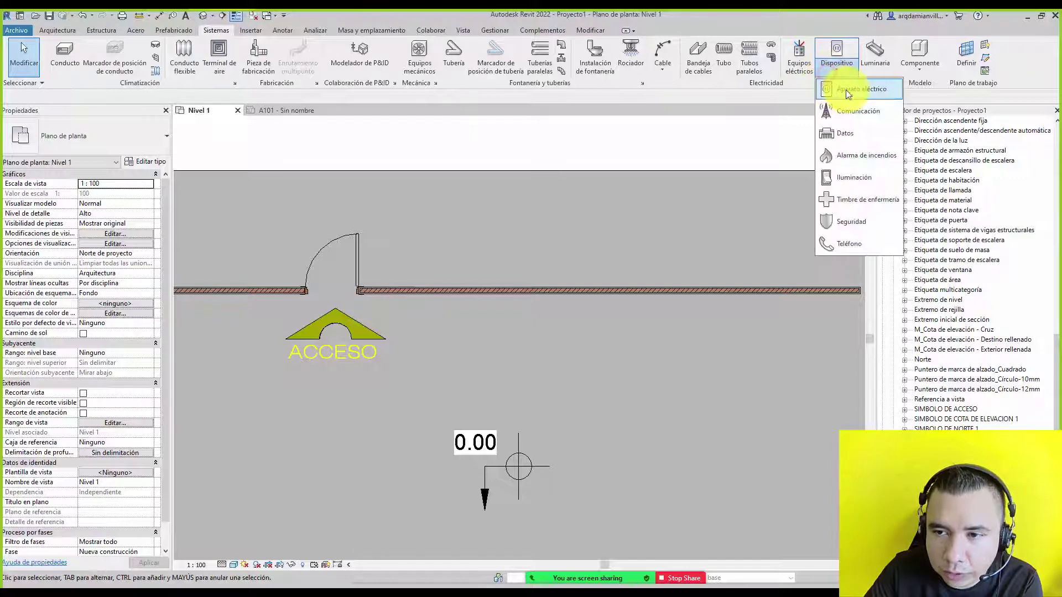
left_click(862, 180)
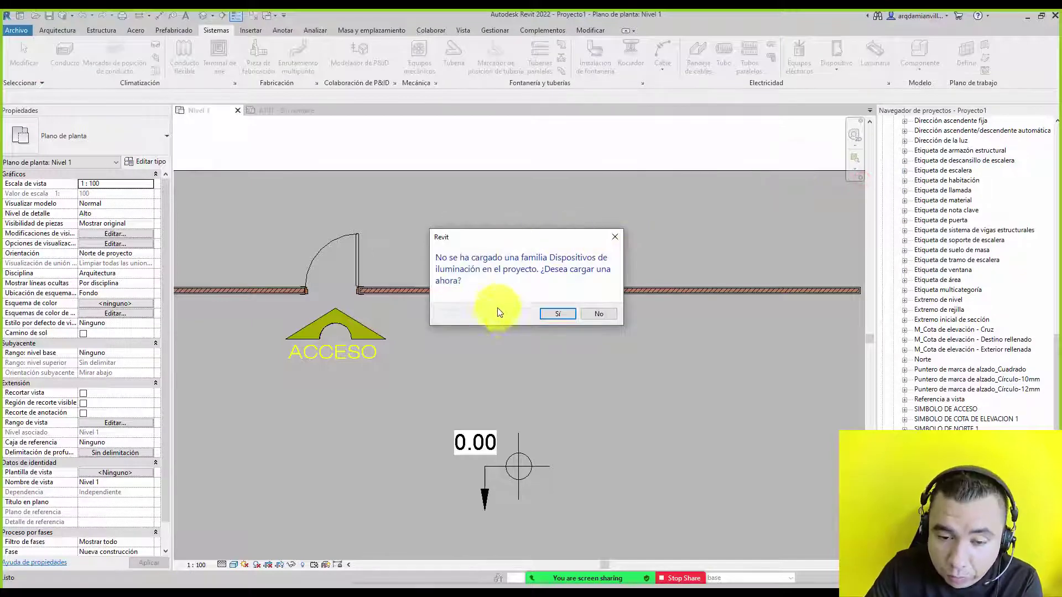
left_click(559, 317)
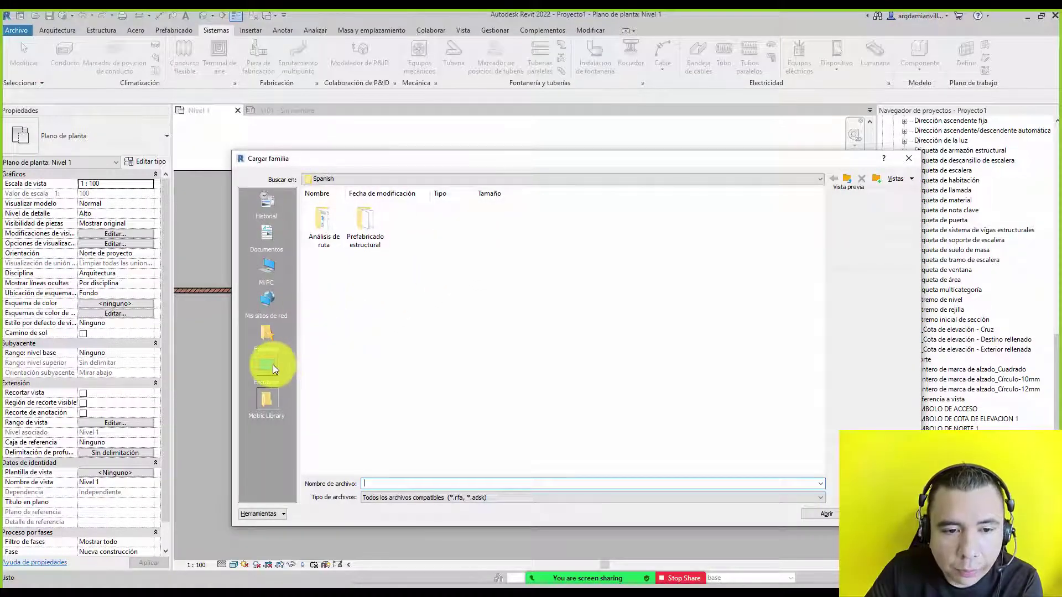
Browse from the desktop to Revit Content > Libraries > Spanish_INTL and show files as a list.
left_click(271, 366)
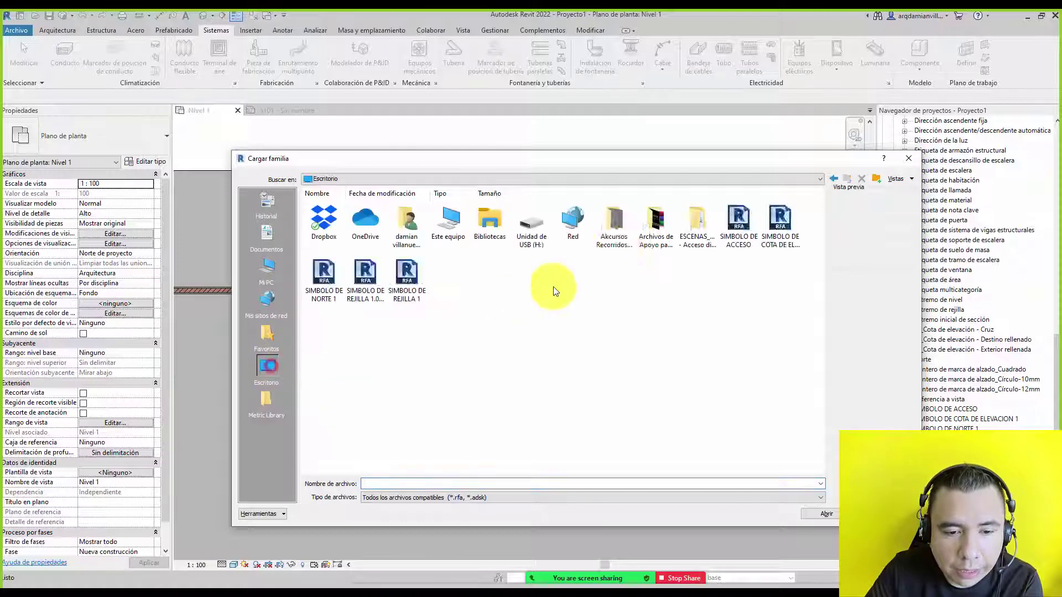
double_click(666, 226)
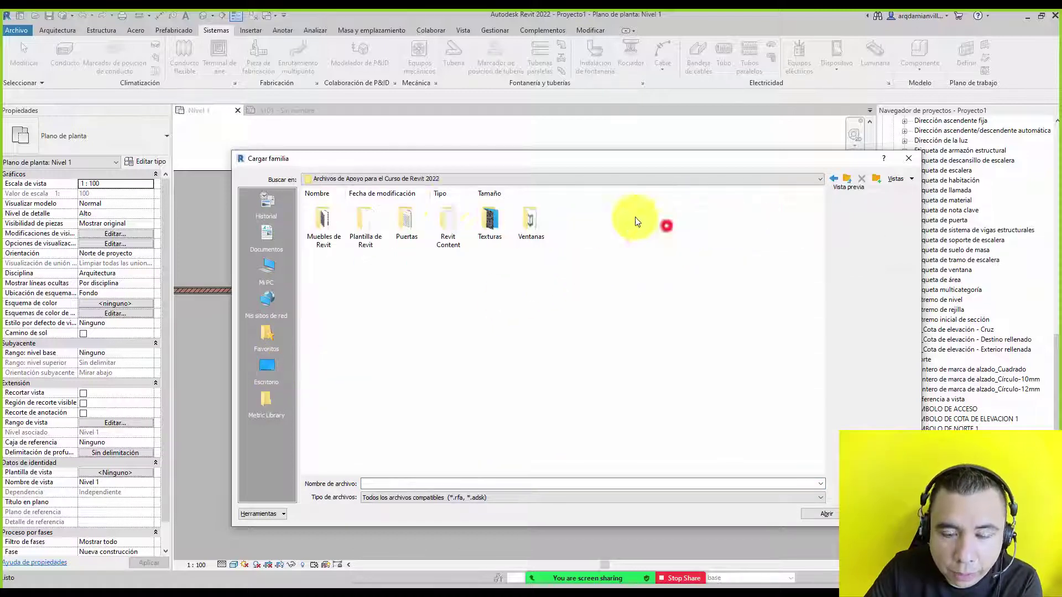
double_click(448, 227)
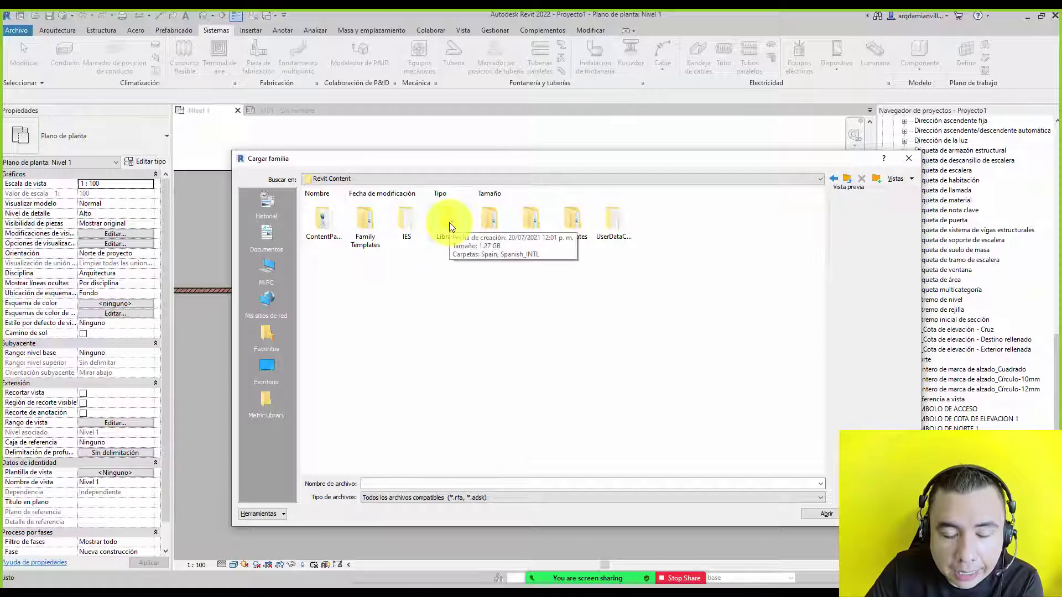
left_click(449, 223)
double_click(449, 223)
double_click(366, 231)
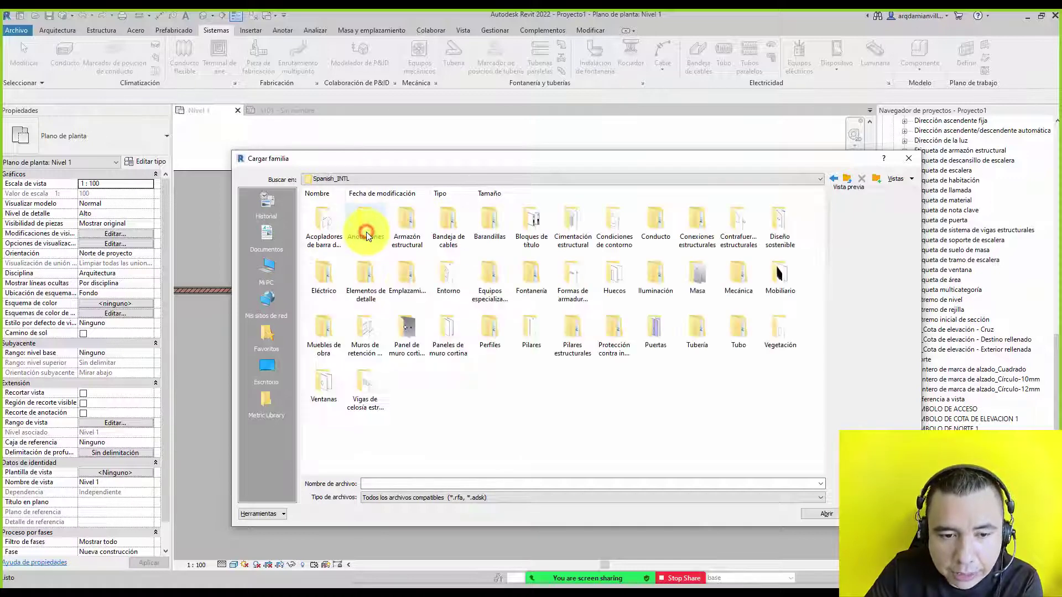
left_click(912, 179)
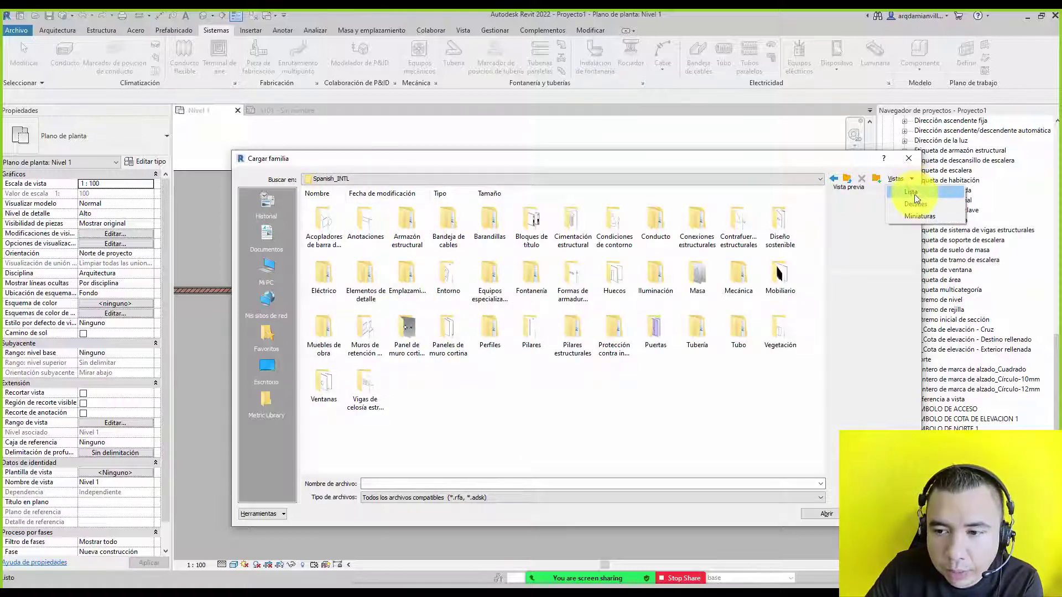
left_click(914, 193)
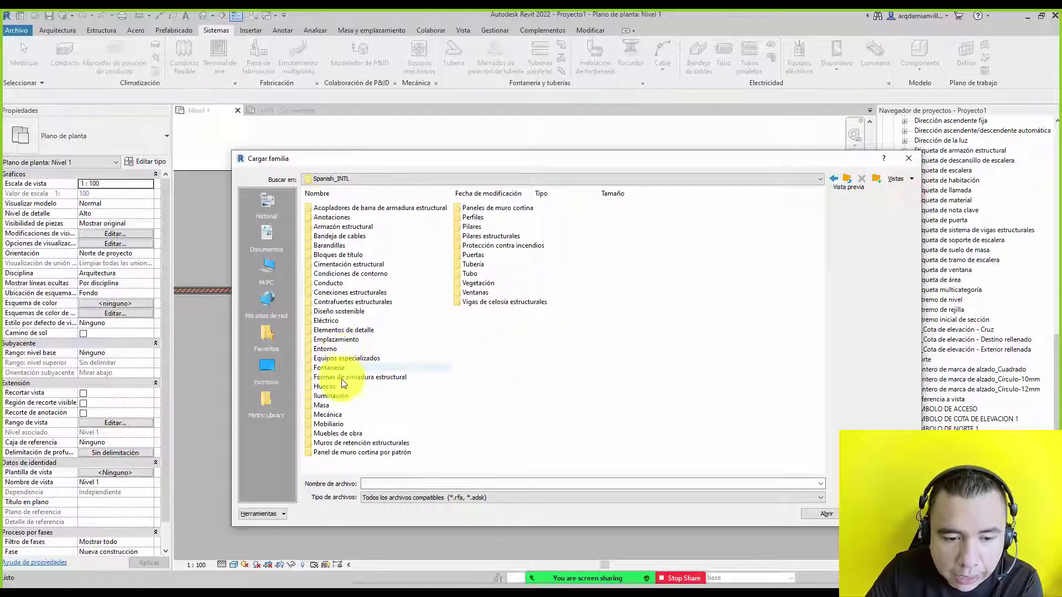
Open Eléctrico > MEP > Energía eléctrica > Terminales and try loading M_Interruptor.rfa.
double_click(326, 321)
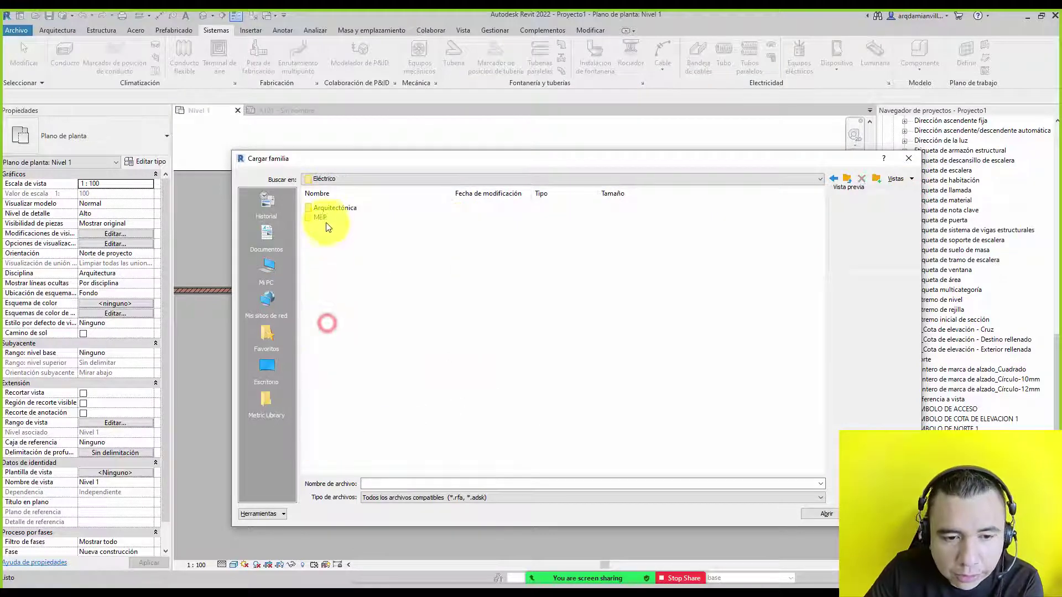
double_click(324, 218)
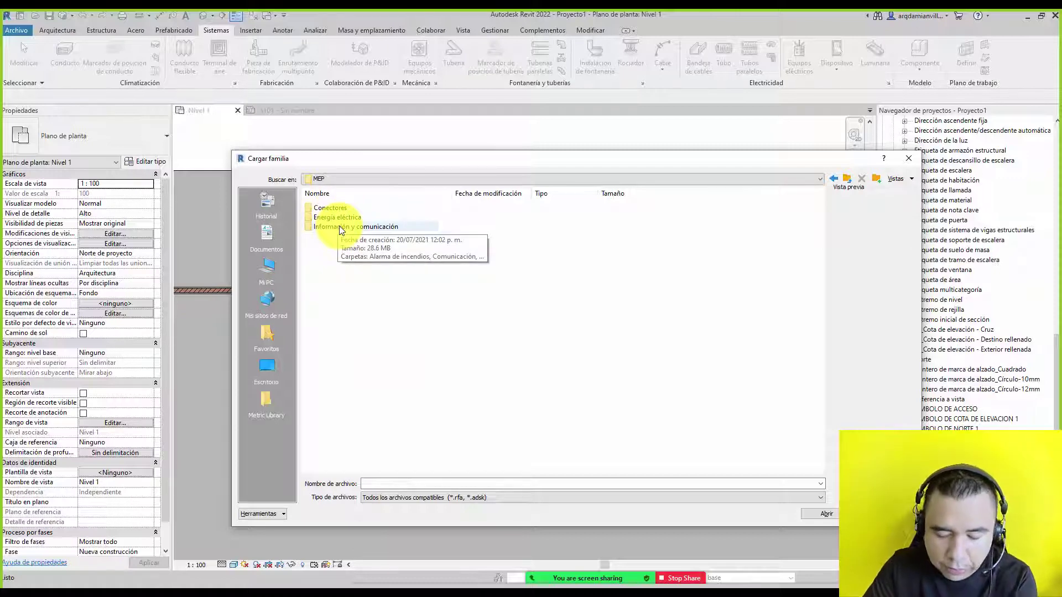
left_click(336, 219)
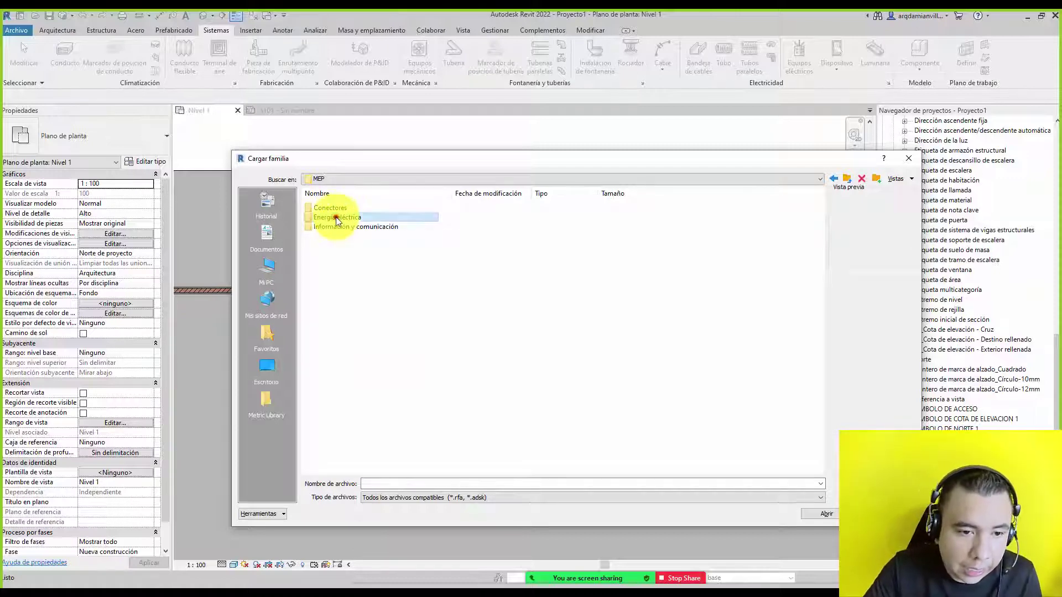
double_click(335, 218)
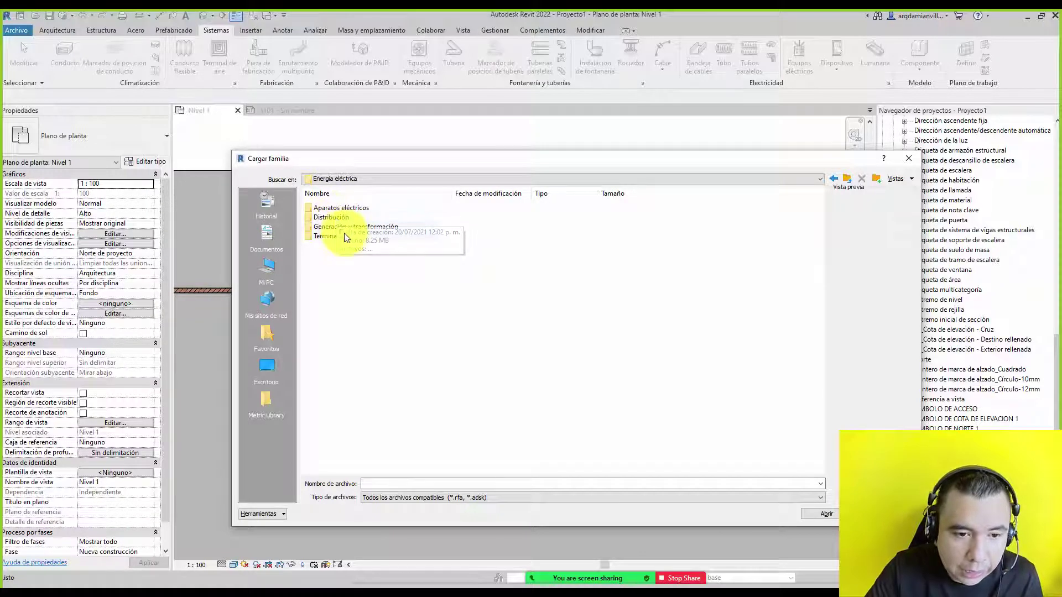
double_click(345, 236)
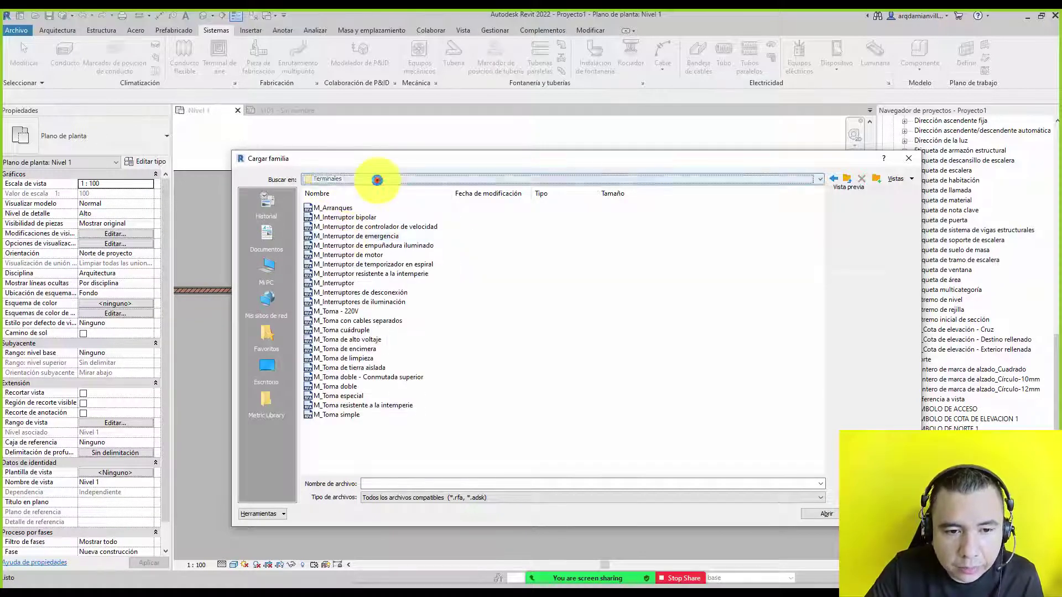
left_click(377, 180)
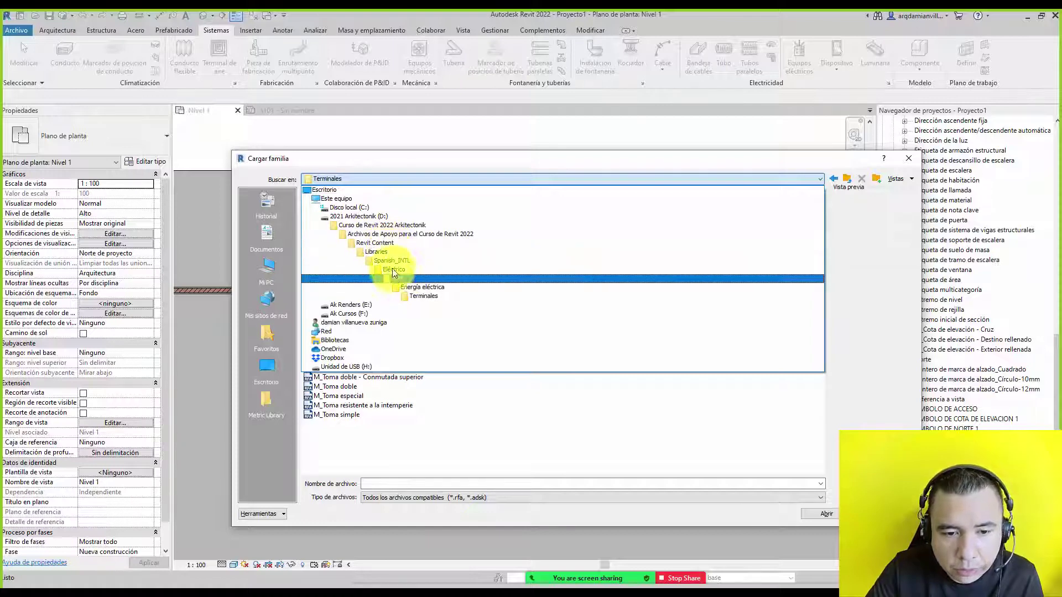
left_click(420, 296)
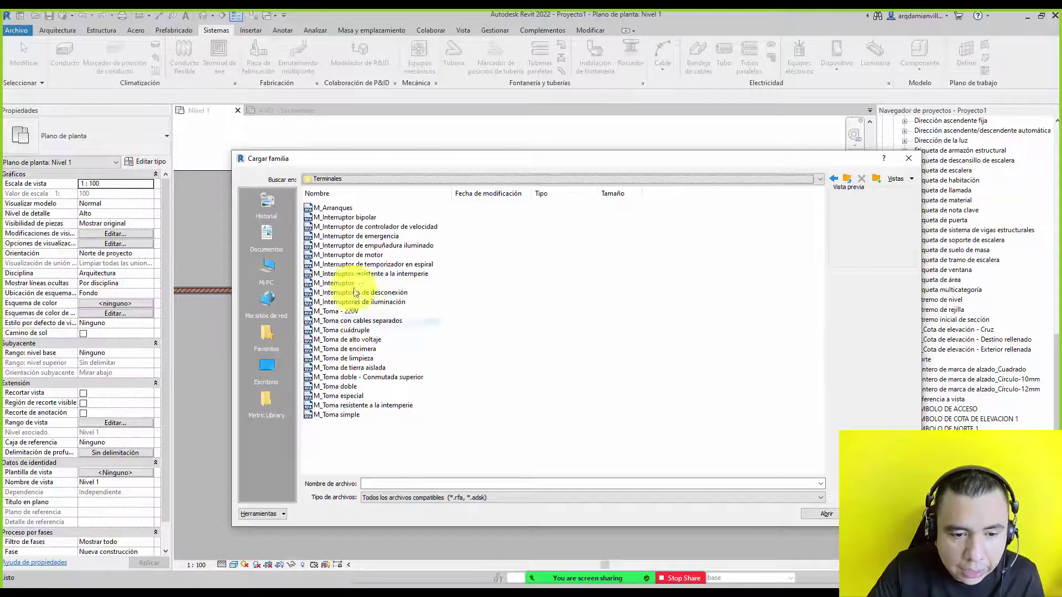
left_click(351, 285)
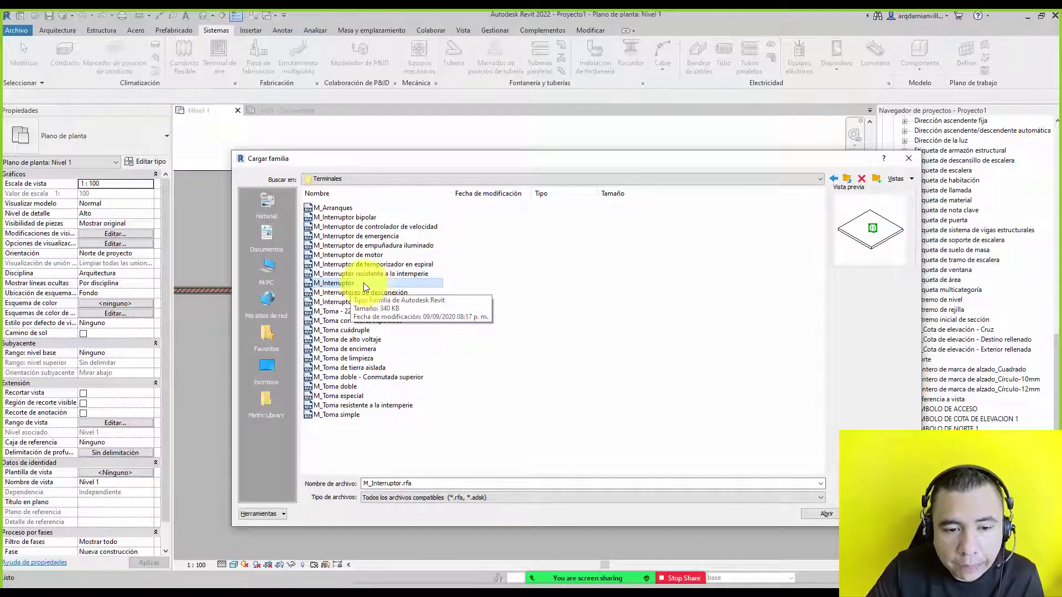
double_click(363, 283)
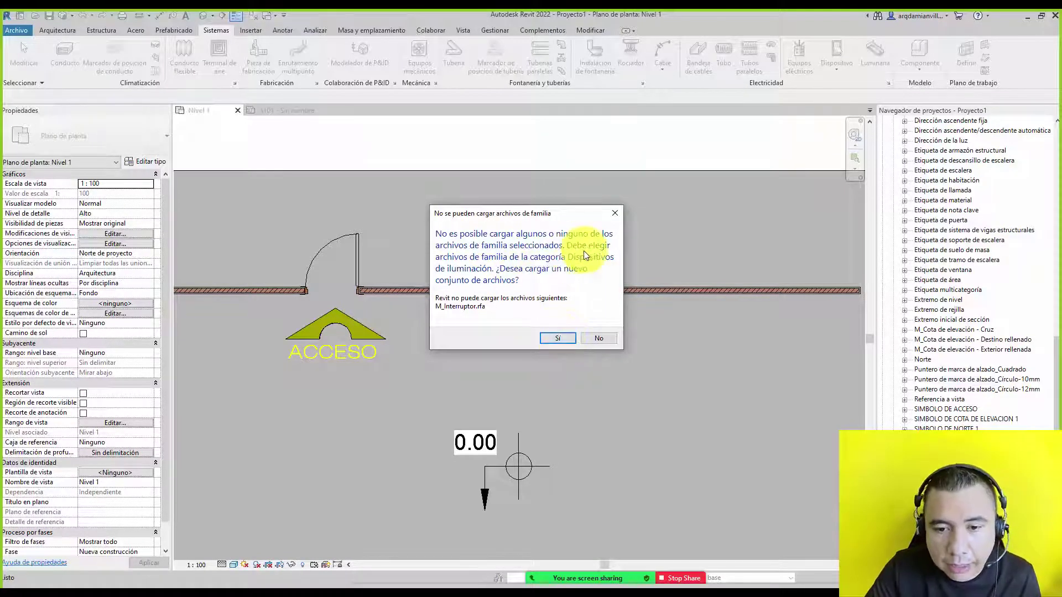
Pick another file and load M_Interruptores de iluminación from the Terminales folder.
left_click(562, 337)
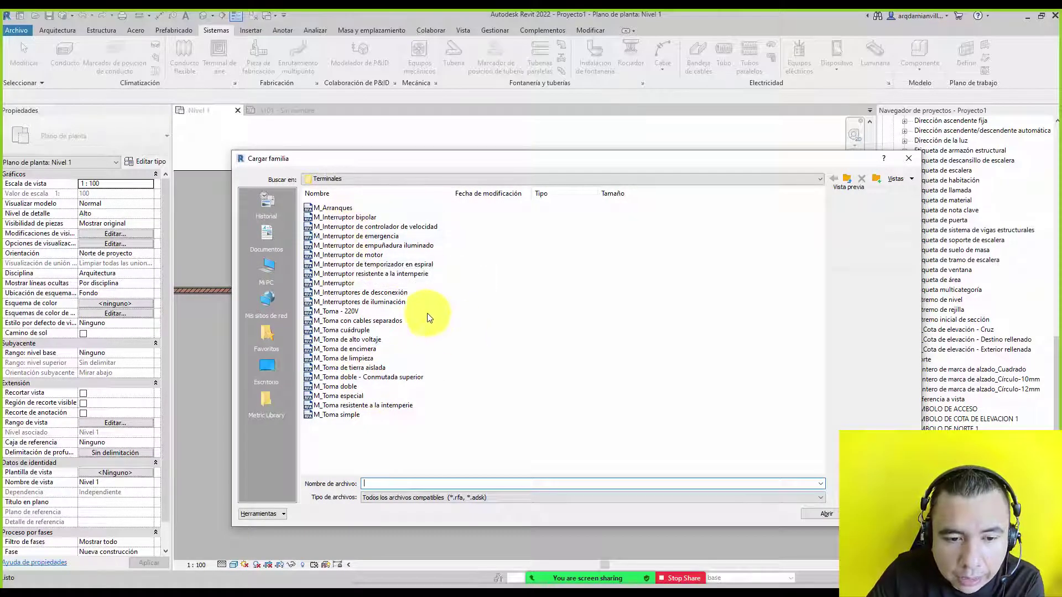
left_click(374, 303)
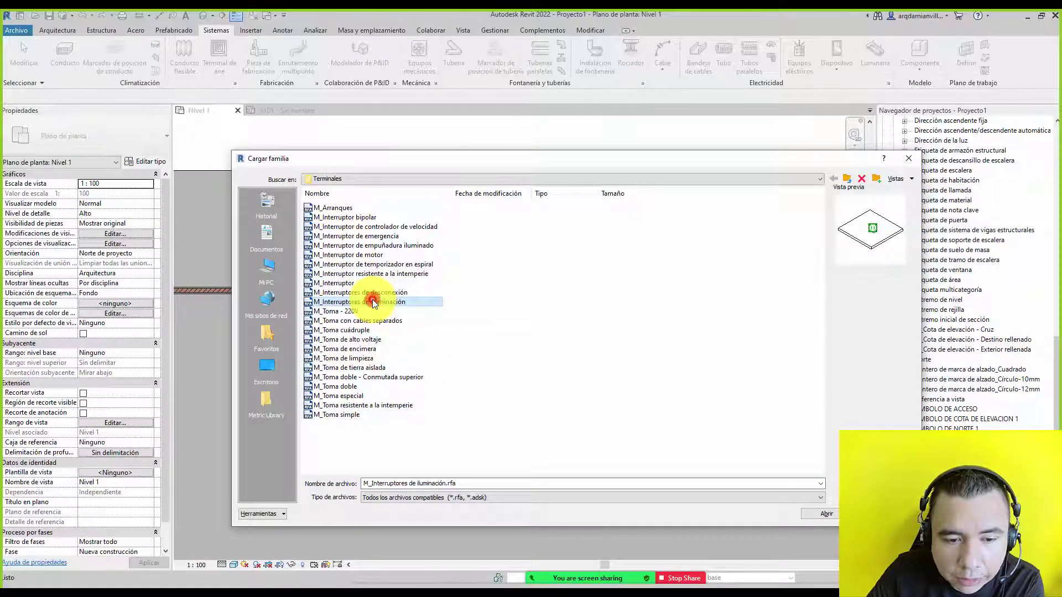
double_click(373, 303)
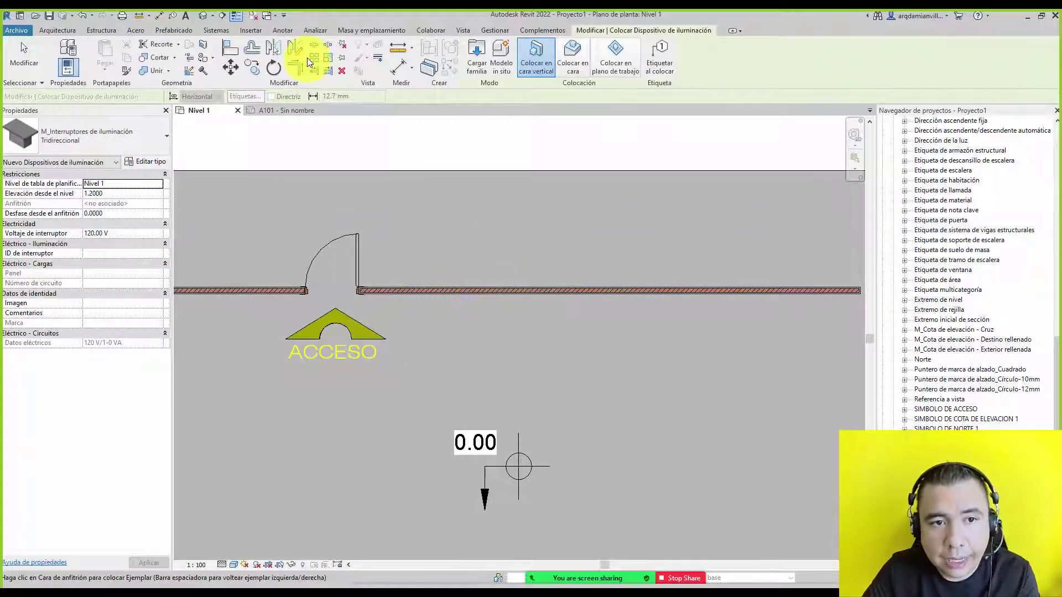
Restart lighting device placement and select M_Interruptores de iluminación in the Cargar familia browser.
key("Escape")
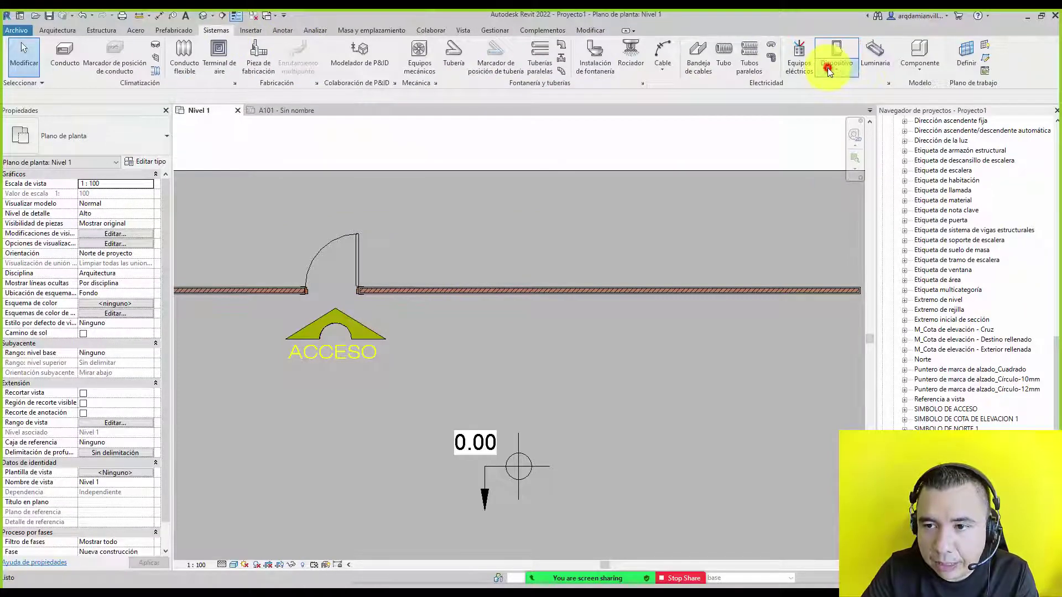
left_click(836, 66)
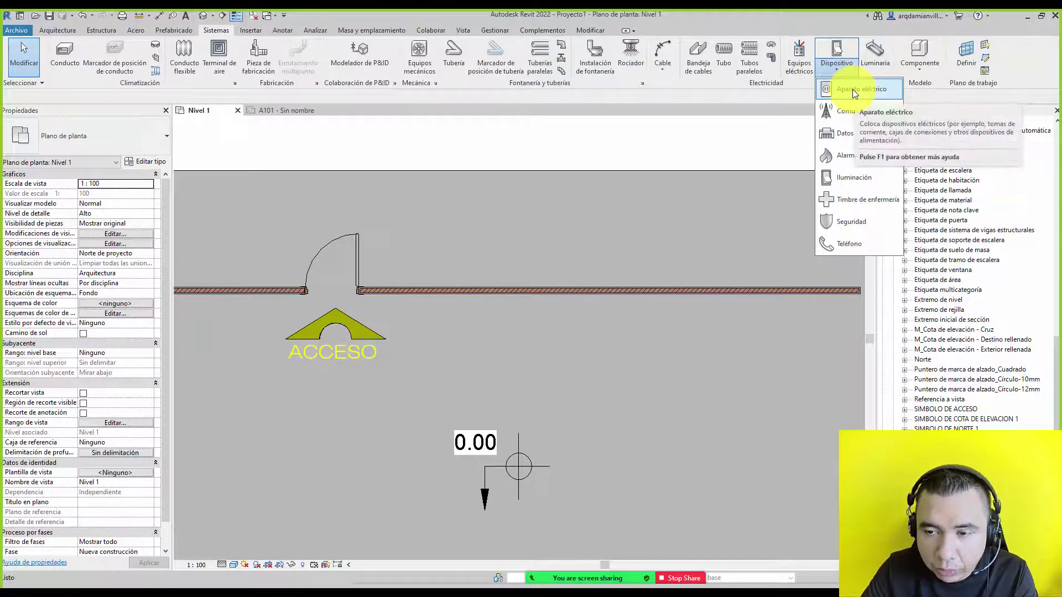
mouse_move(859, 88)
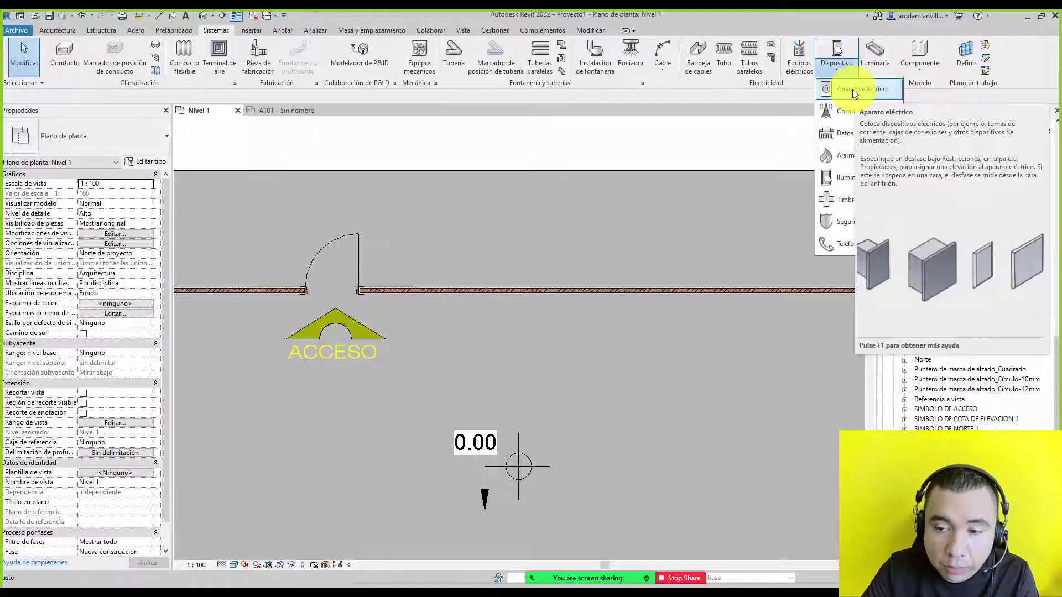
left_click(850, 182)
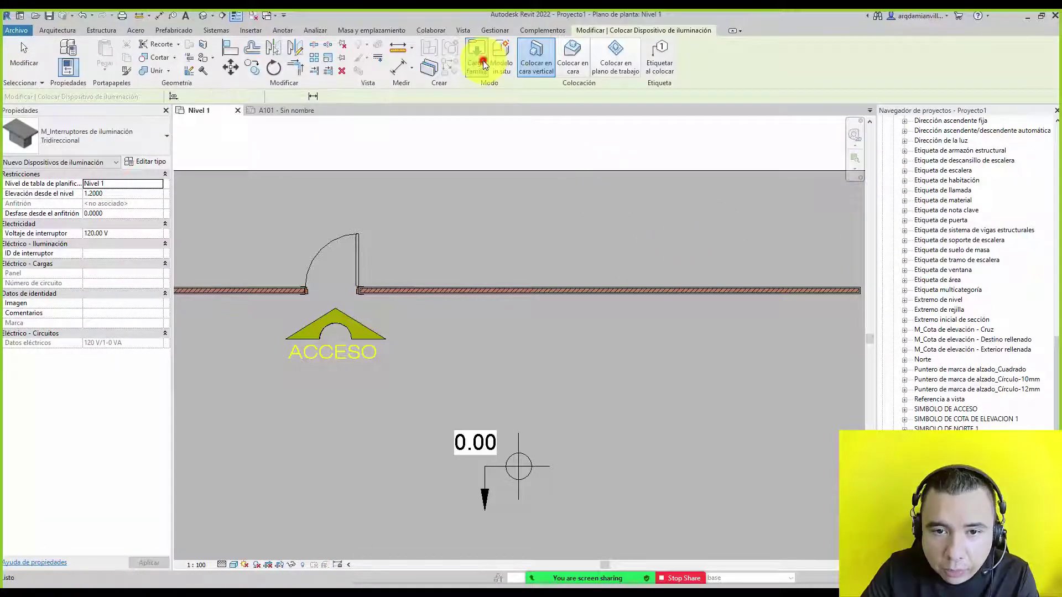
left_click(483, 63)
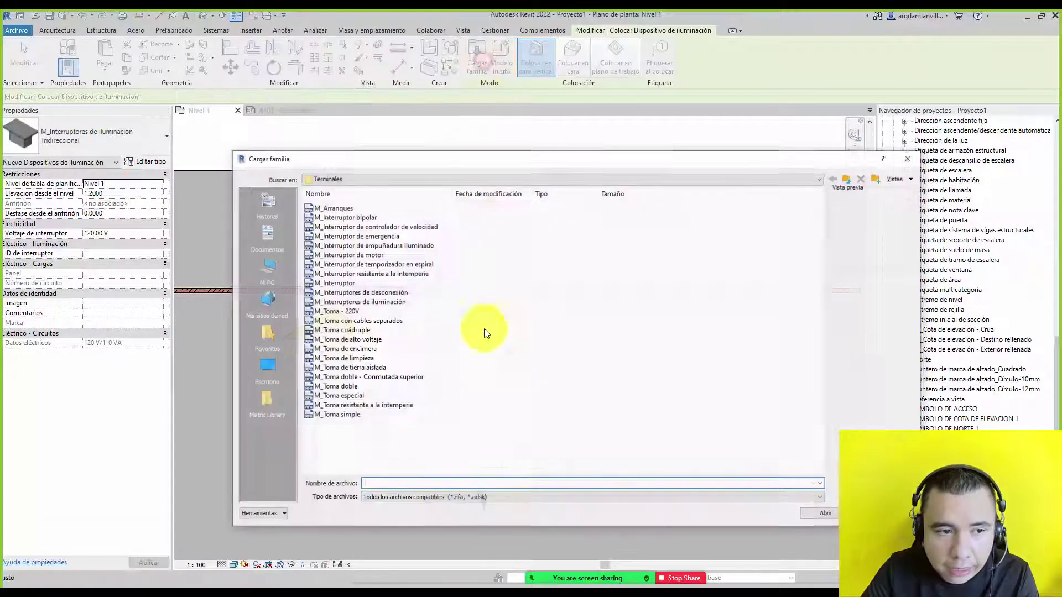
left_click(347, 388)
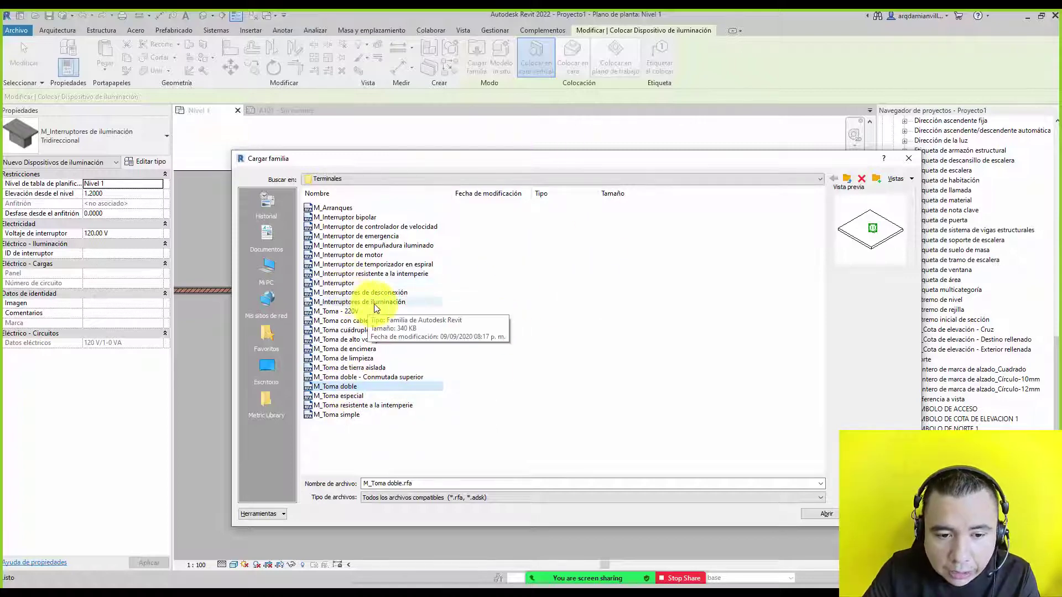
left_click(374, 304)
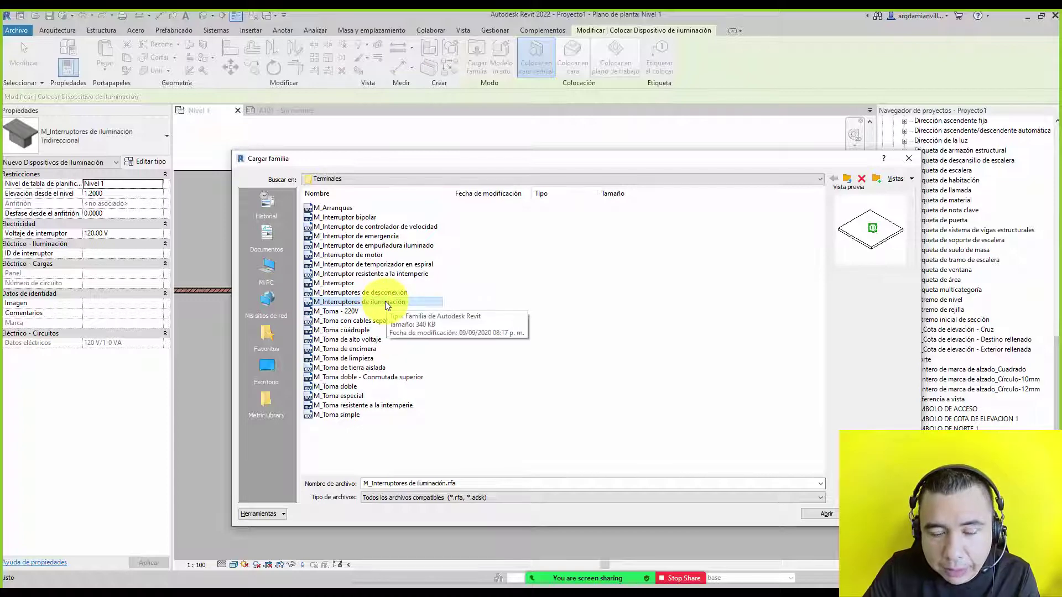
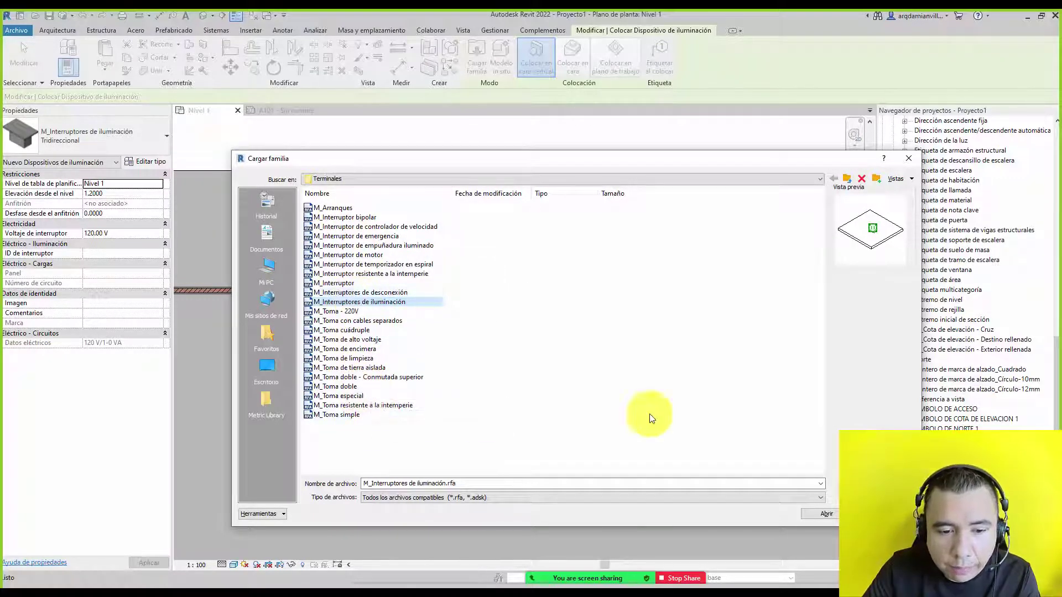
Load the M_Interruptores de iluminación three-way switch family and place one switch in the Nivel 1 wall.
left_click(823, 514)
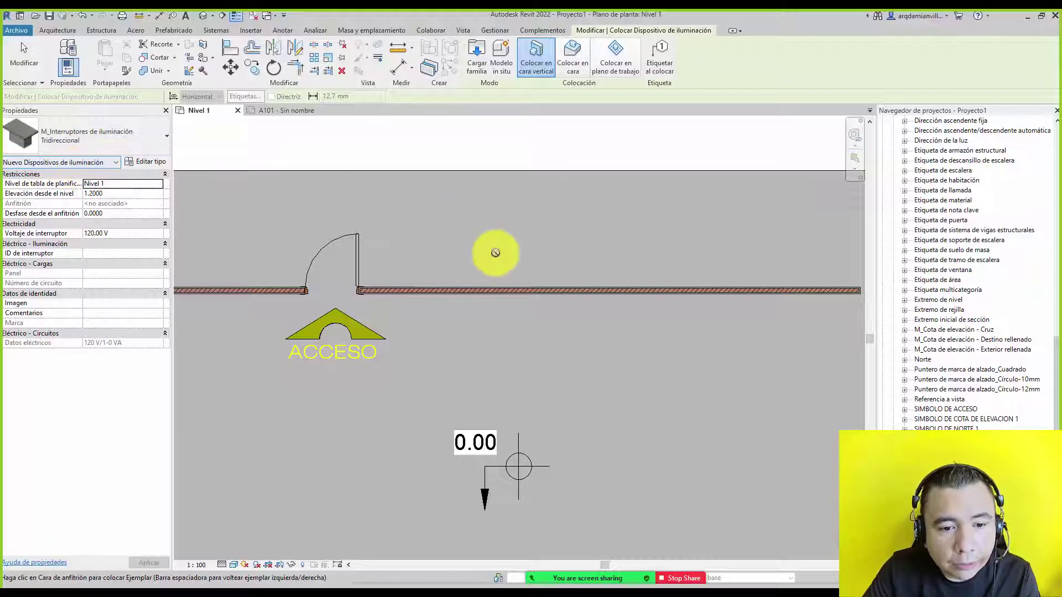
scroll(517, 290, "up", 2)
scroll(518, 293, "up", 3)
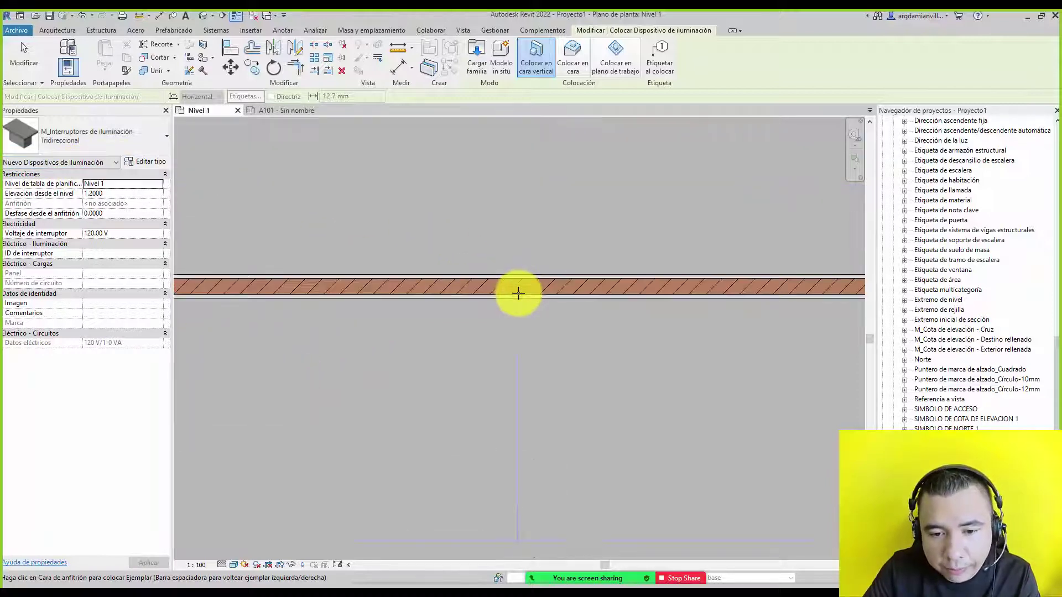
left_click(518, 298)
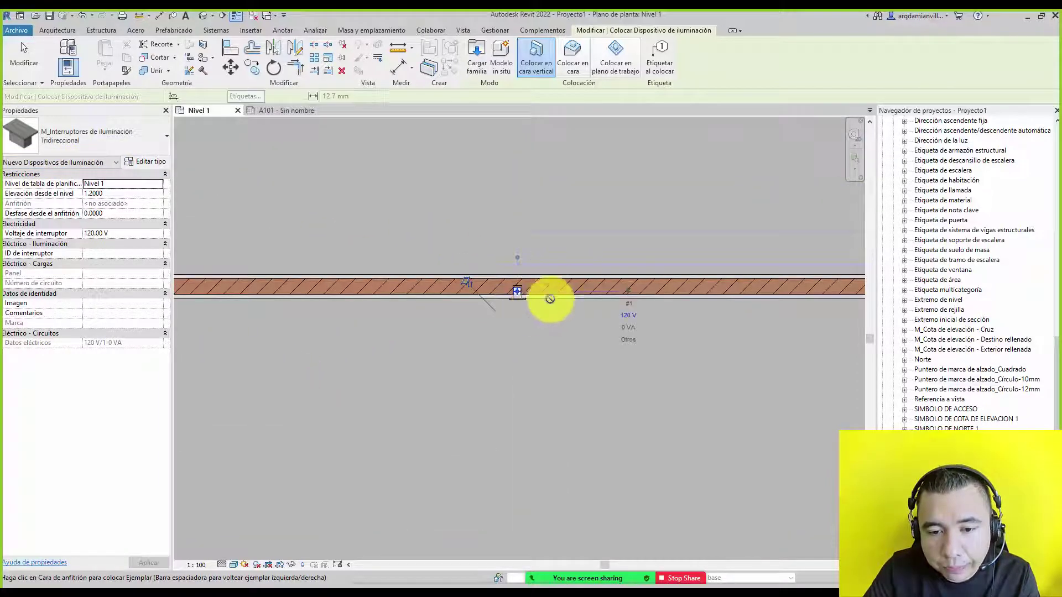
scroll(547, 296, "up", 3)
scroll(554, 297, "up", 2)
left_click(28, 51)
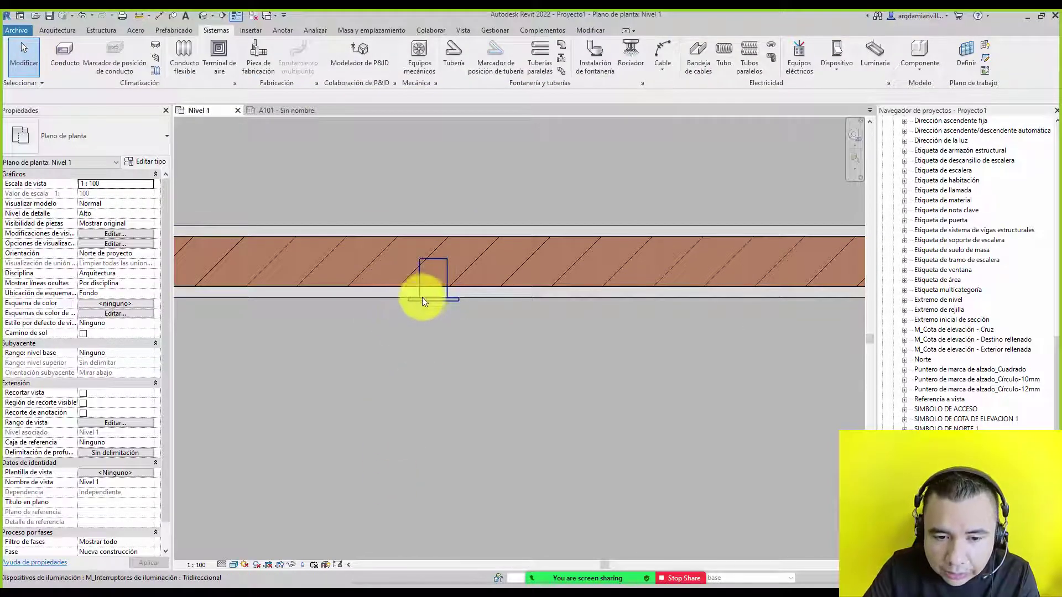
Select the placed switch and view the plan at Bajo (low) detail.
left_click(434, 293)
scroll(462, 275, "down", 2)
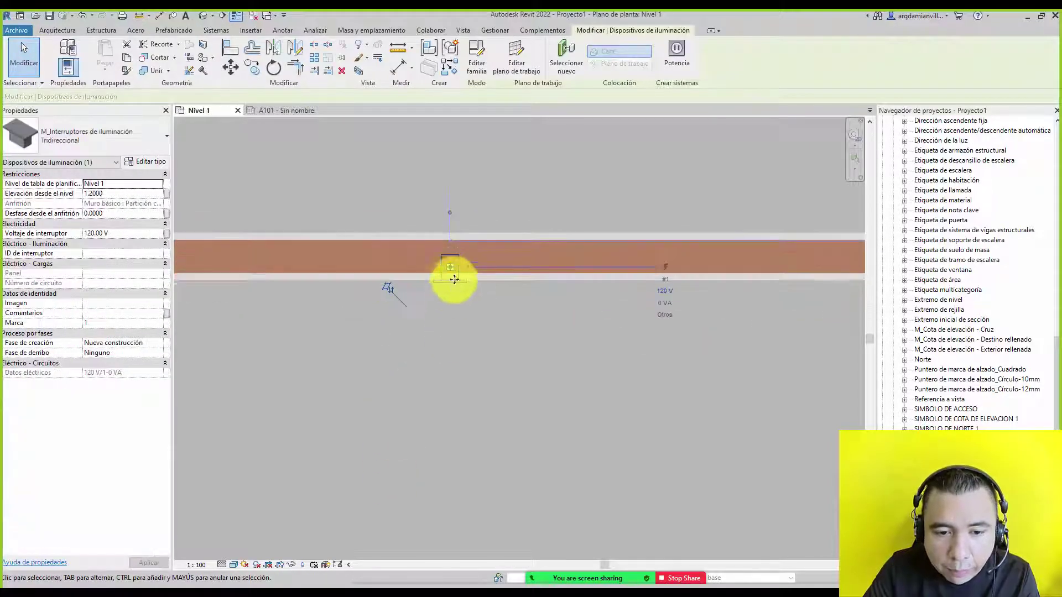
scroll(445, 269, "up", 2)
scroll(439, 256, "up", 1)
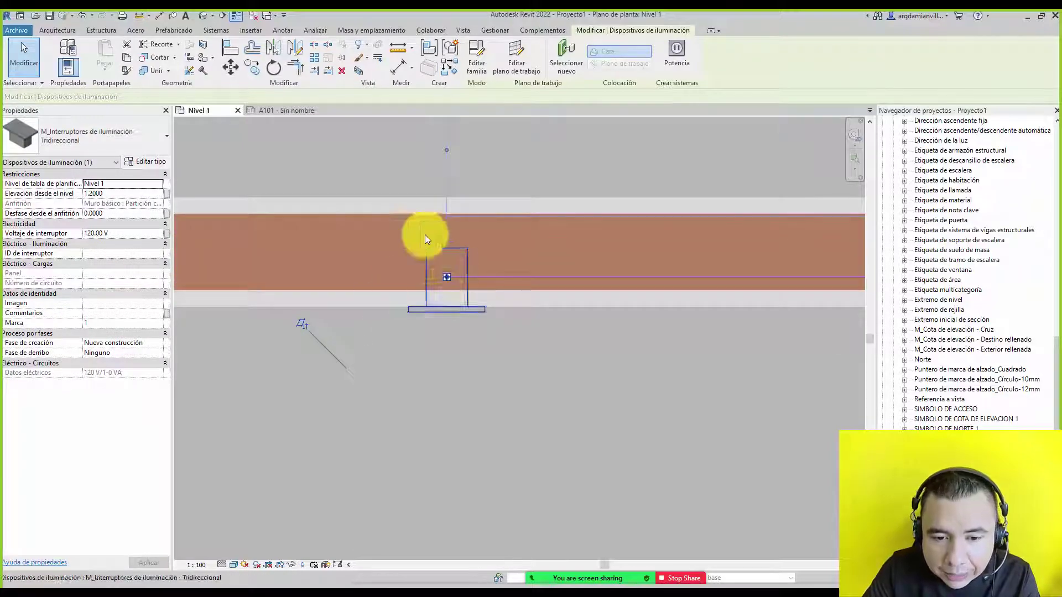
left_click(223, 565)
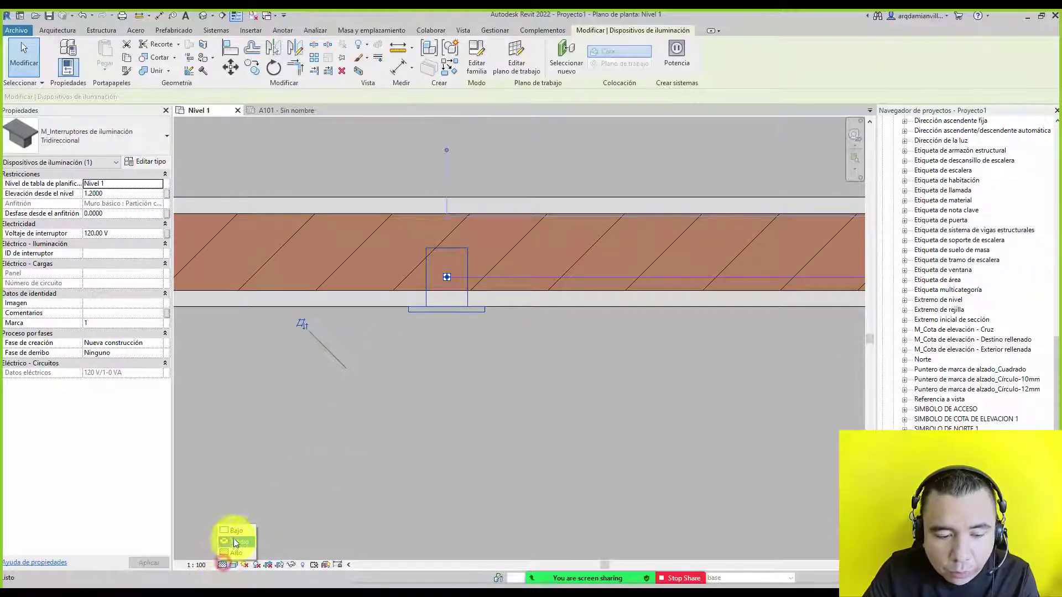
left_click(466, 322)
scroll(467, 322, "up", 5)
scroll(569, 247, "down", 3)
scroll(482, 336, "down", 2)
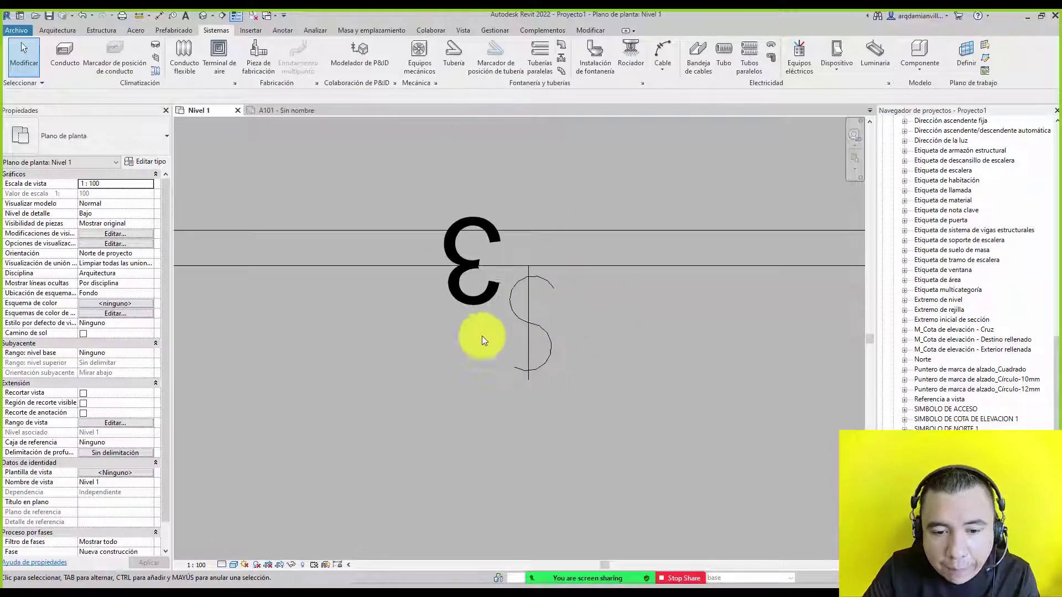
scroll(512, 301, "down", 3)
scroll(530, 298, "up", 2)
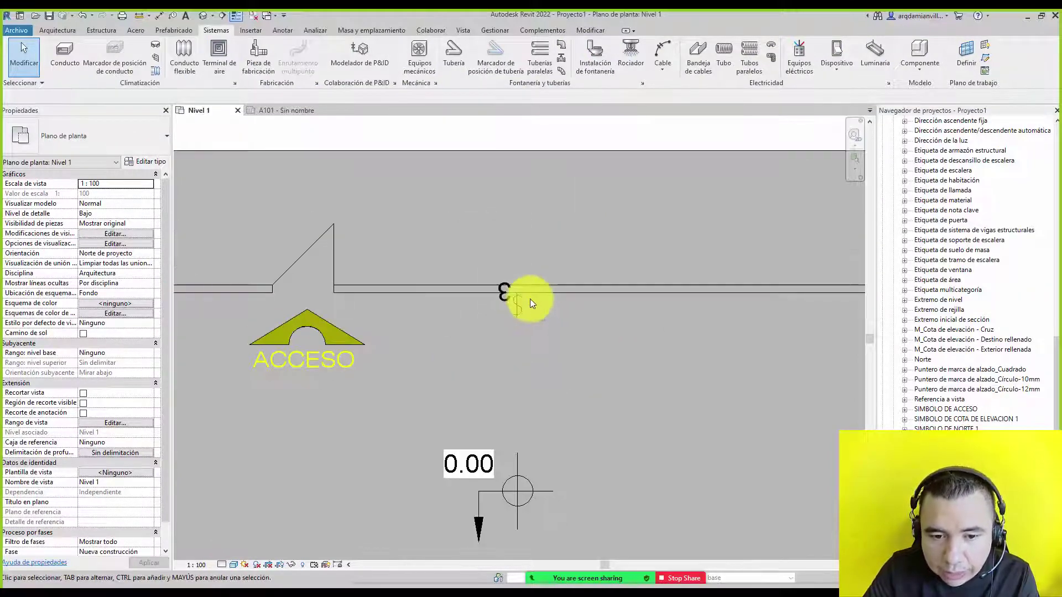
scroll(526, 299, "up", 2)
Switch the plan to Medio detail, then to Alto detail.
left_click(222, 565)
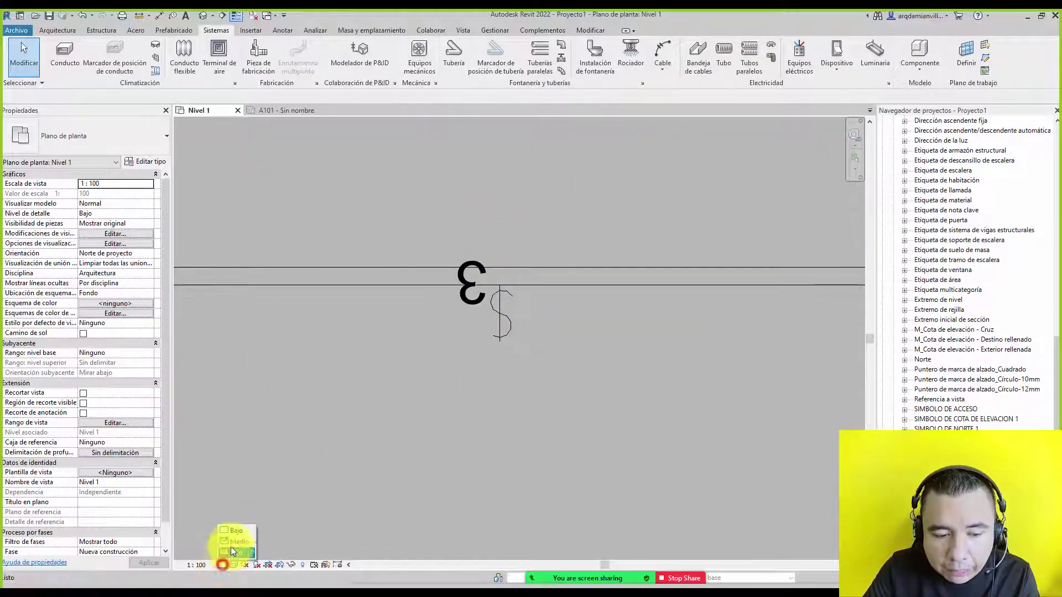
left_click(232, 543)
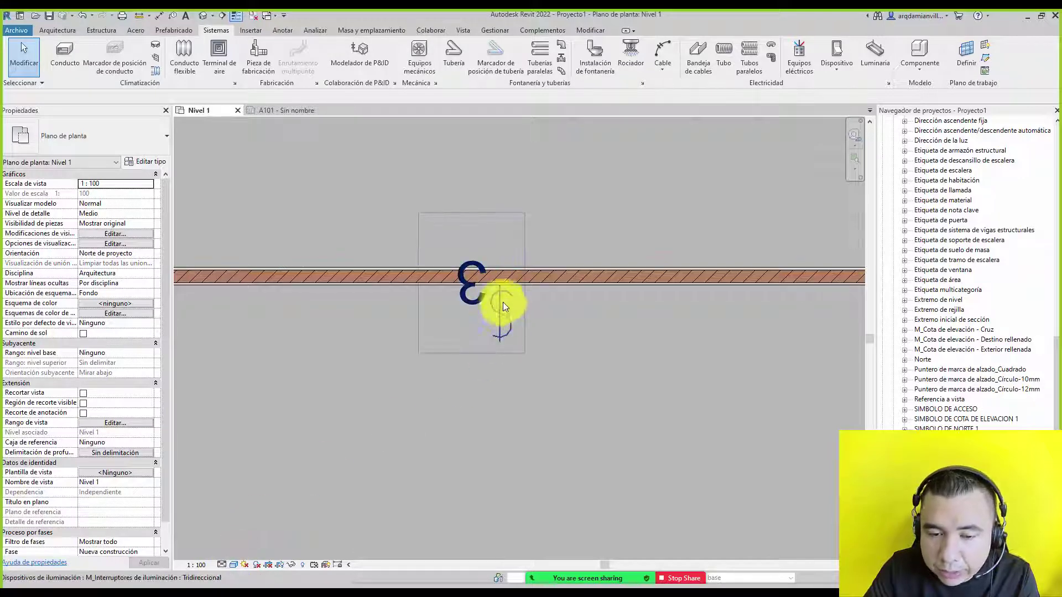
left_click(222, 565)
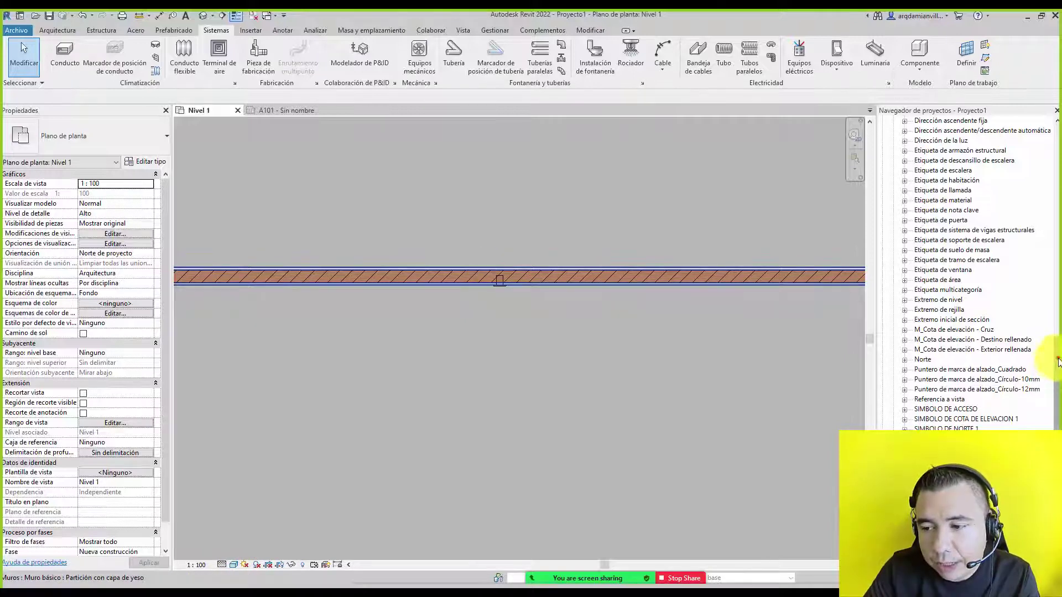
left_click_drag(1057, 362, 1058, 127)
Open the default {3D} view and select the light switch on the wall.
double_click(921, 151)
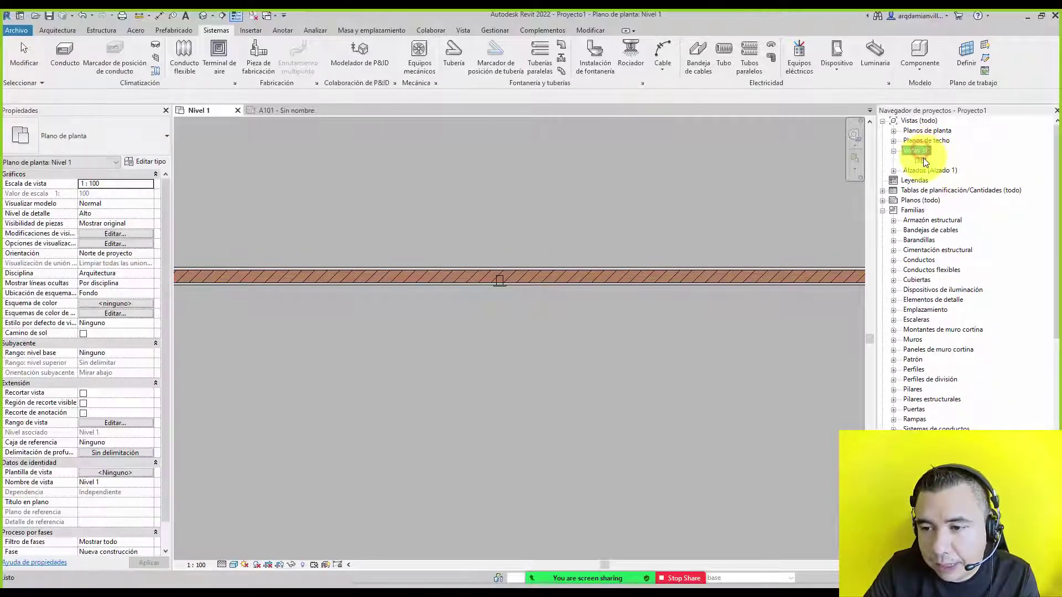
double_click(921, 160)
scroll(532, 318, "up", 3)
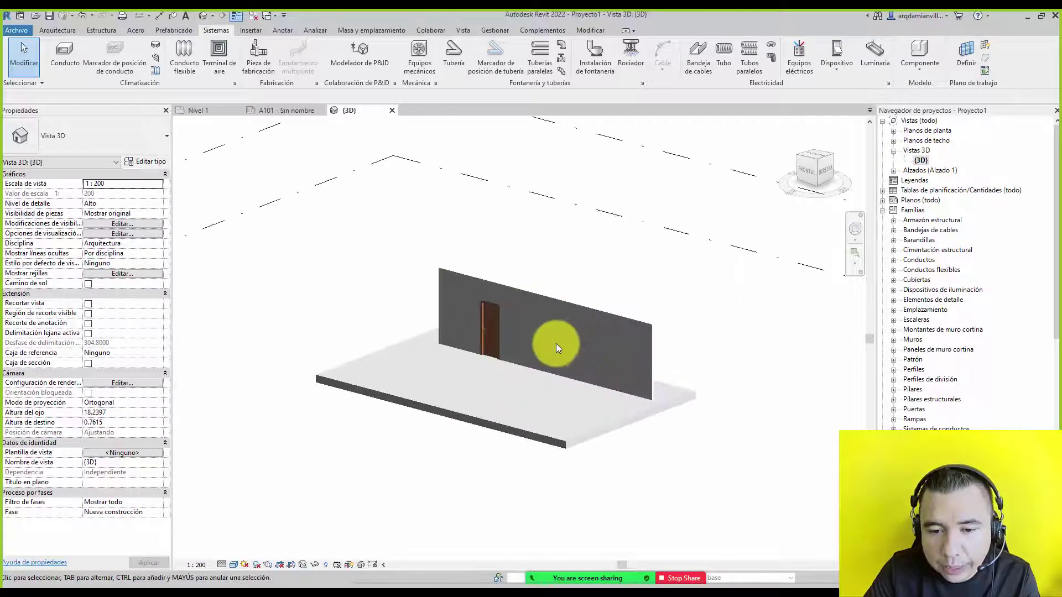
scroll(556, 344, "up", 3)
scroll(562, 328, "up", 2)
scroll(559, 354, "up", 3)
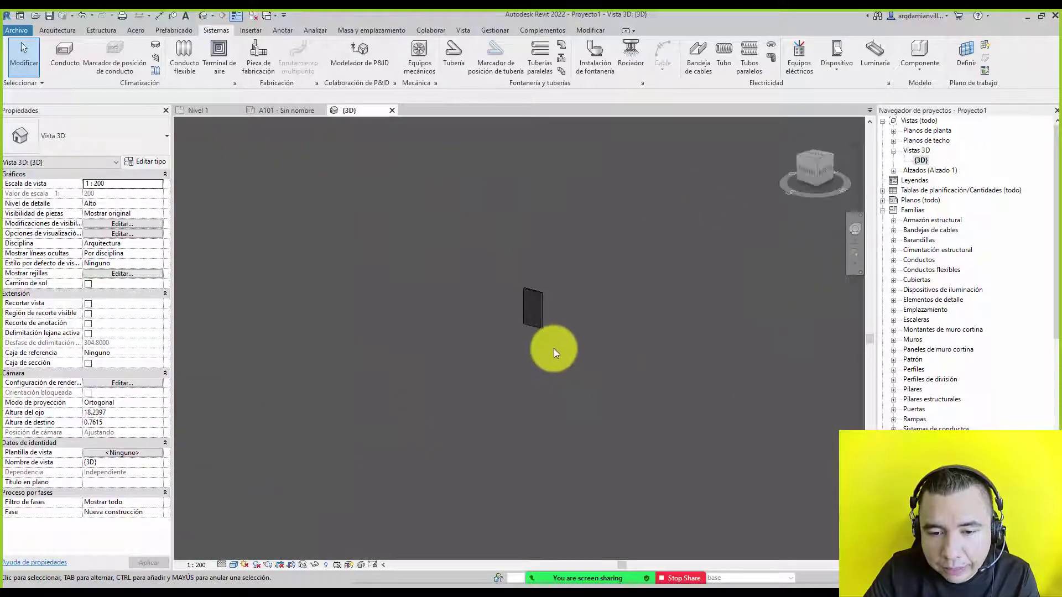
scroll(538, 294, "up", 3)
scroll(520, 297, "up", 2)
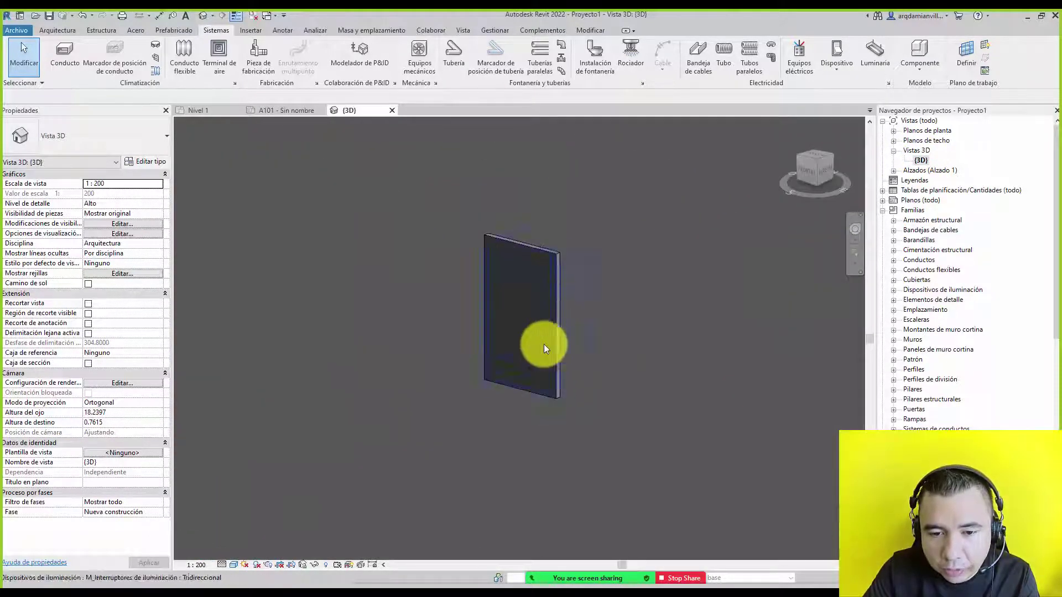
left_click(530, 294)
scroll(562, 243, "down", 2)
scroll(562, 249, "down", 3)
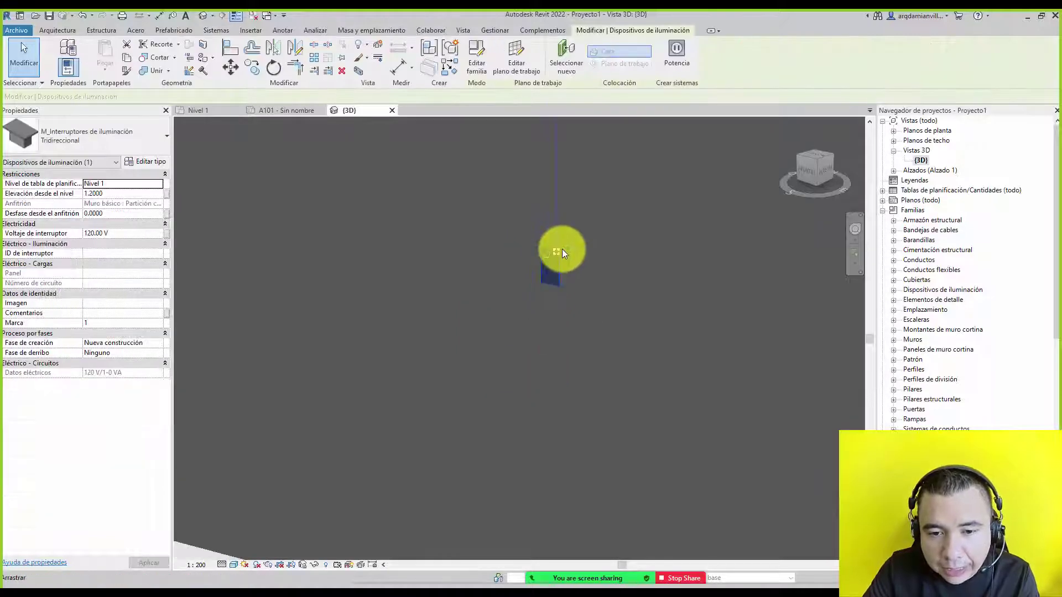
scroll(555, 299, "down", 3)
scroll(555, 299, "down", 2)
scroll(551, 313, "down", 1)
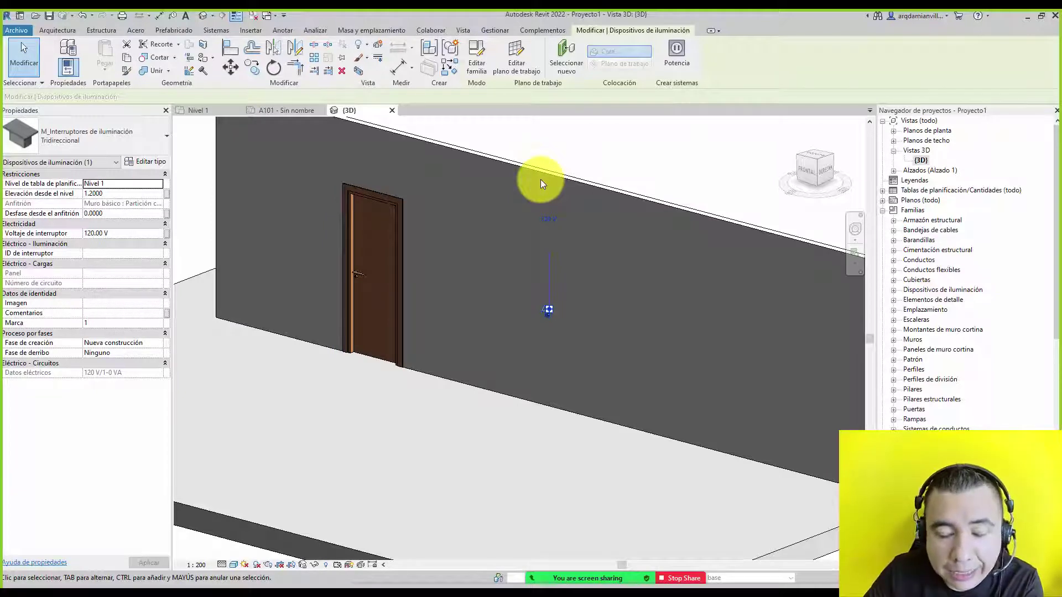
scroll(562, 344, "up", 2)
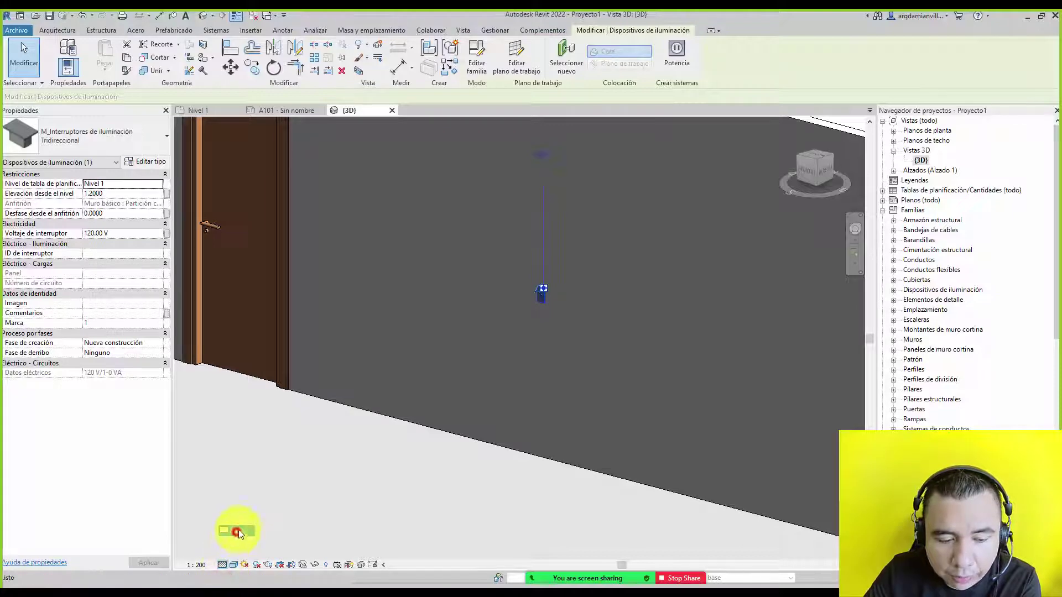
Set the 3D view to Bajo, Medio, then Alto detail and reopen the Nivel 1 floor plan.
left_click(236, 531)
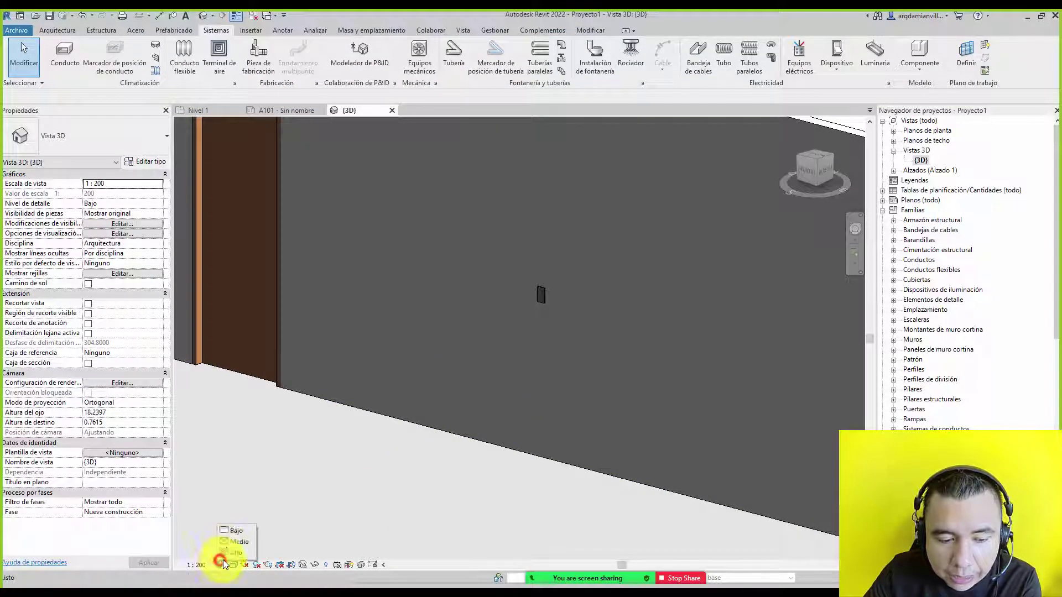
left_click(227, 548)
left_click(231, 554)
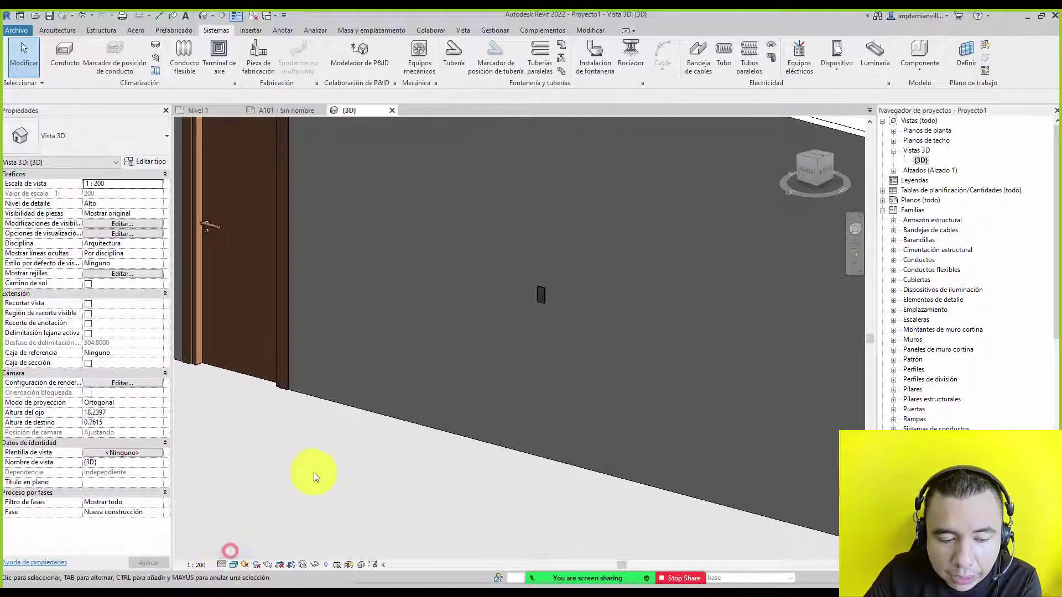
left_click(929, 131)
double_click(929, 132)
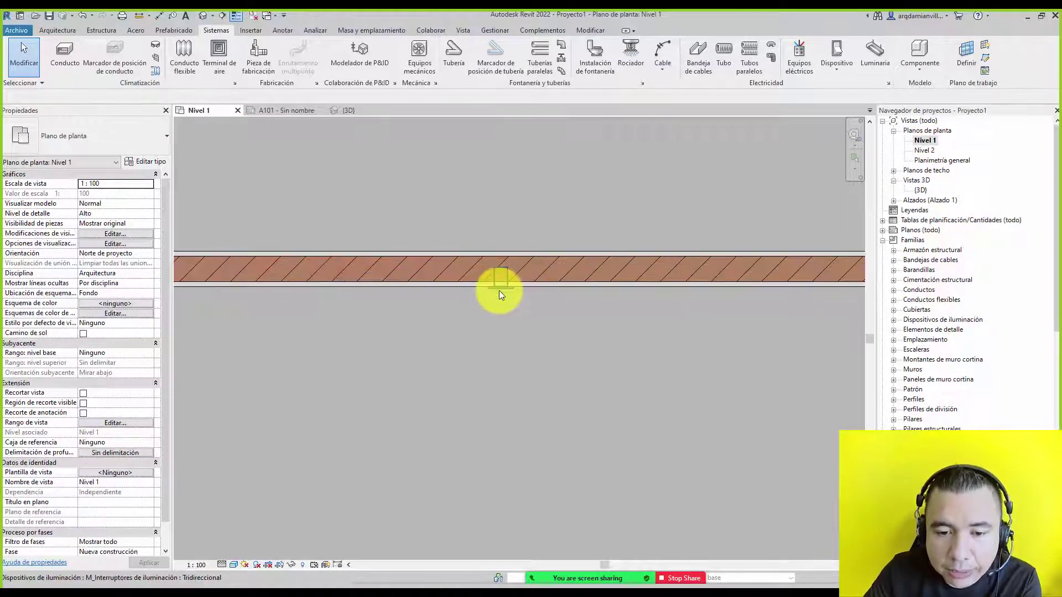
left_click(498, 289)
scroll(498, 289, "up", 2)
scroll(497, 289, "up", 2)
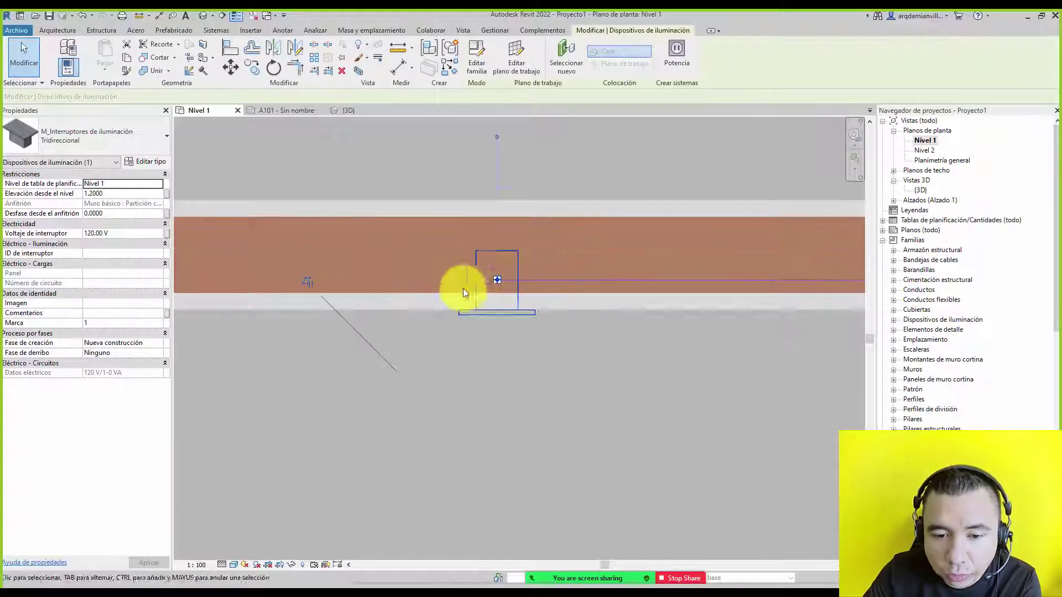
left_click(481, 61)
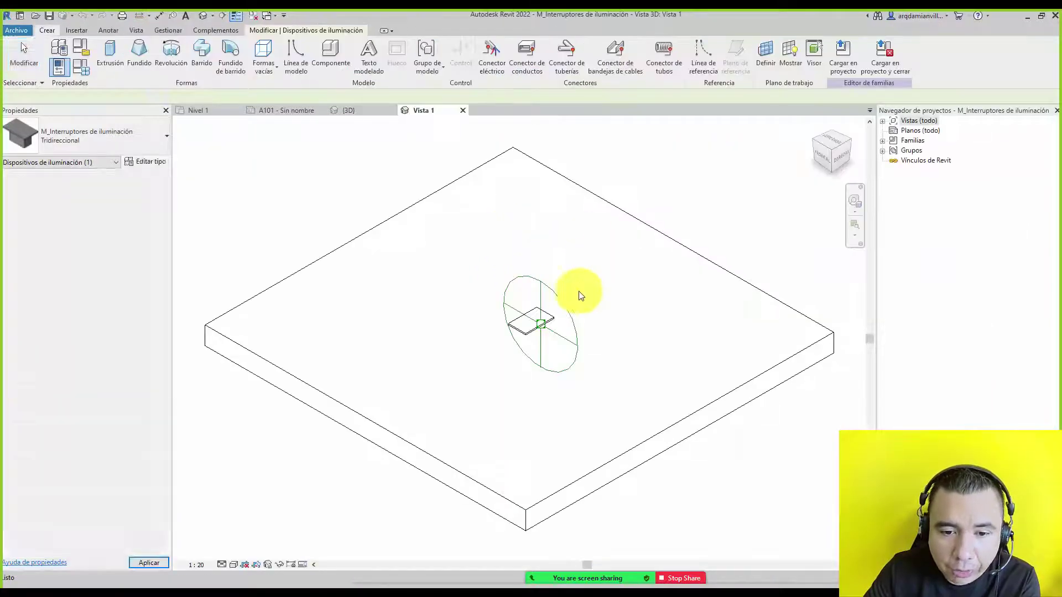
left_click(883, 122)
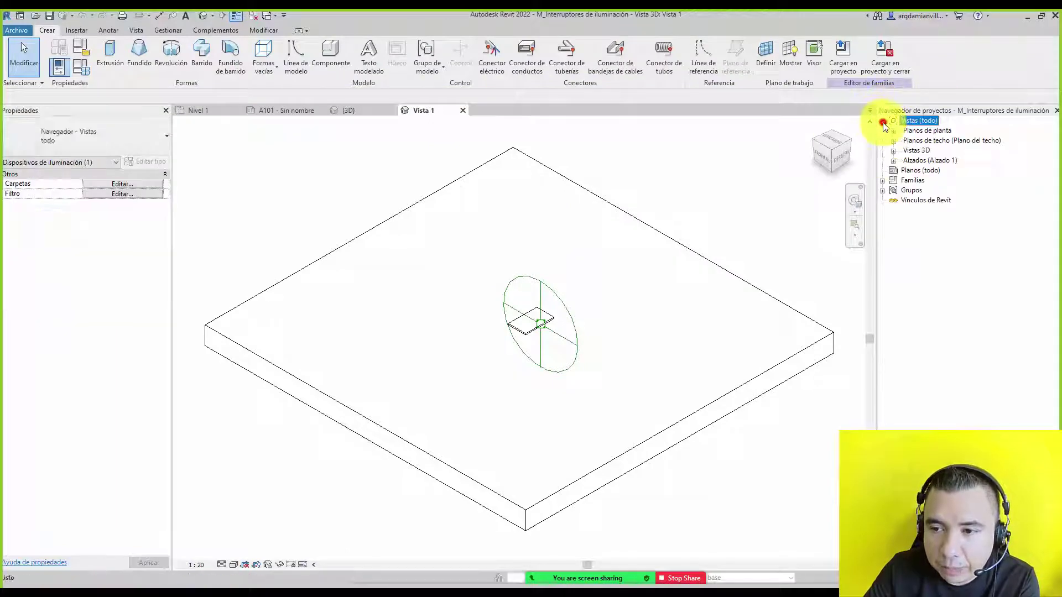
left_click(913, 129)
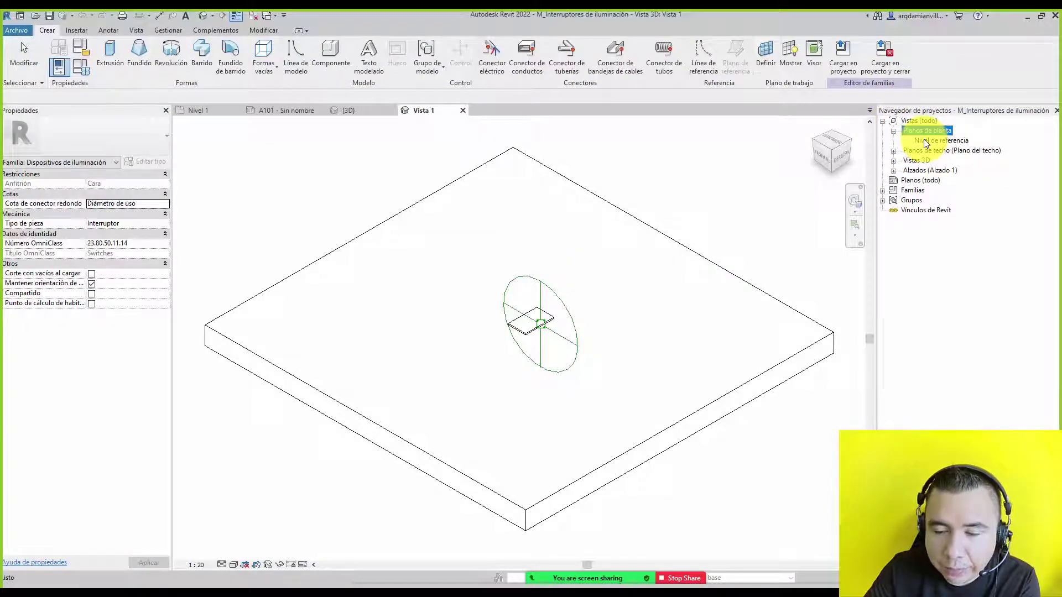
double_click(925, 141)
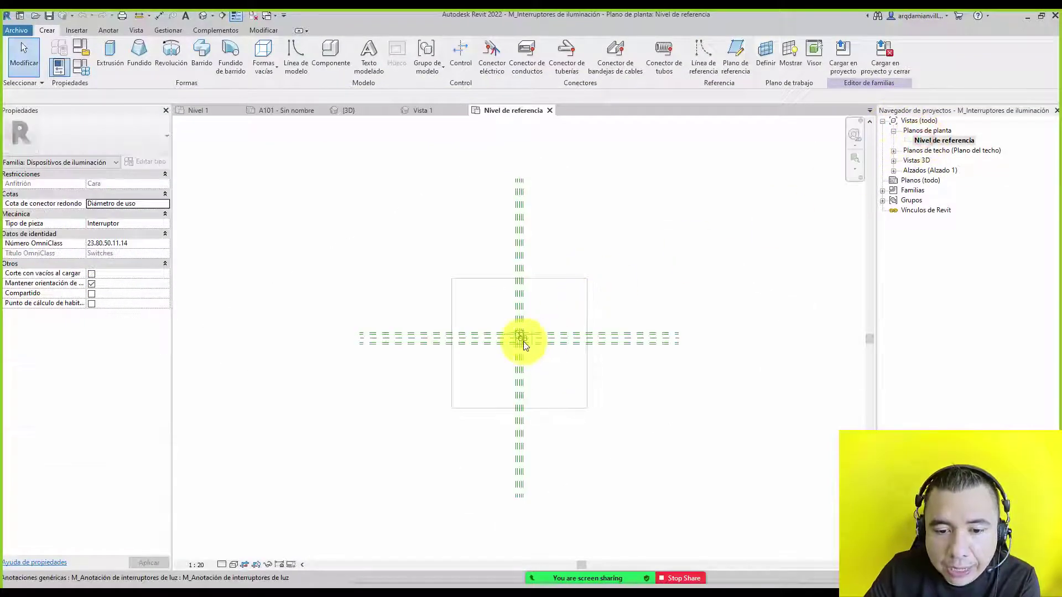
scroll(523, 340, "up", 2)
scroll(531, 339, "up", 3)
scroll(539, 340, "up", 2)
scroll(533, 341, "up", 2)
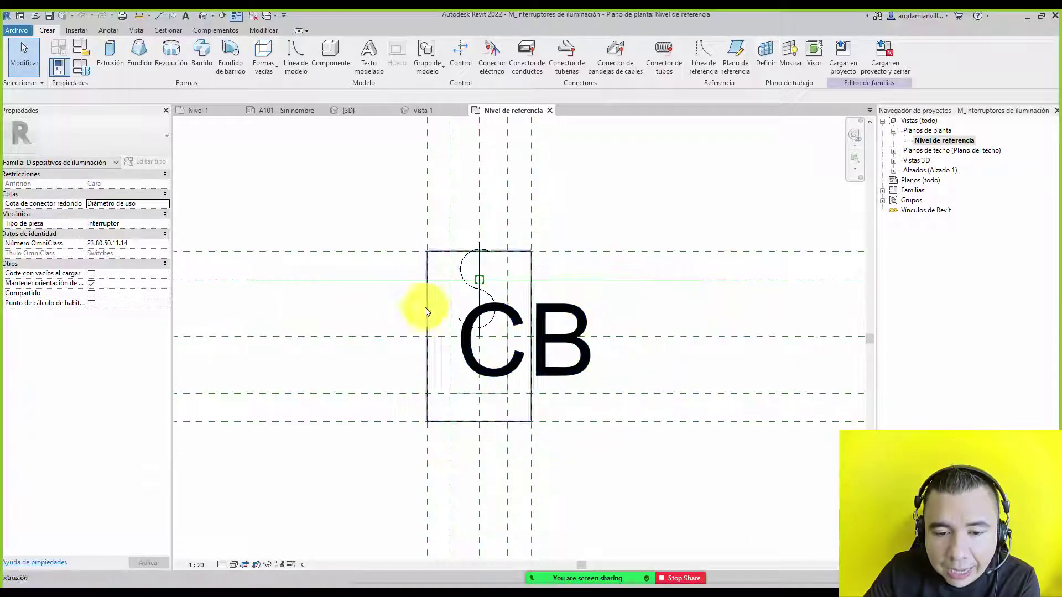
left_click(427, 298)
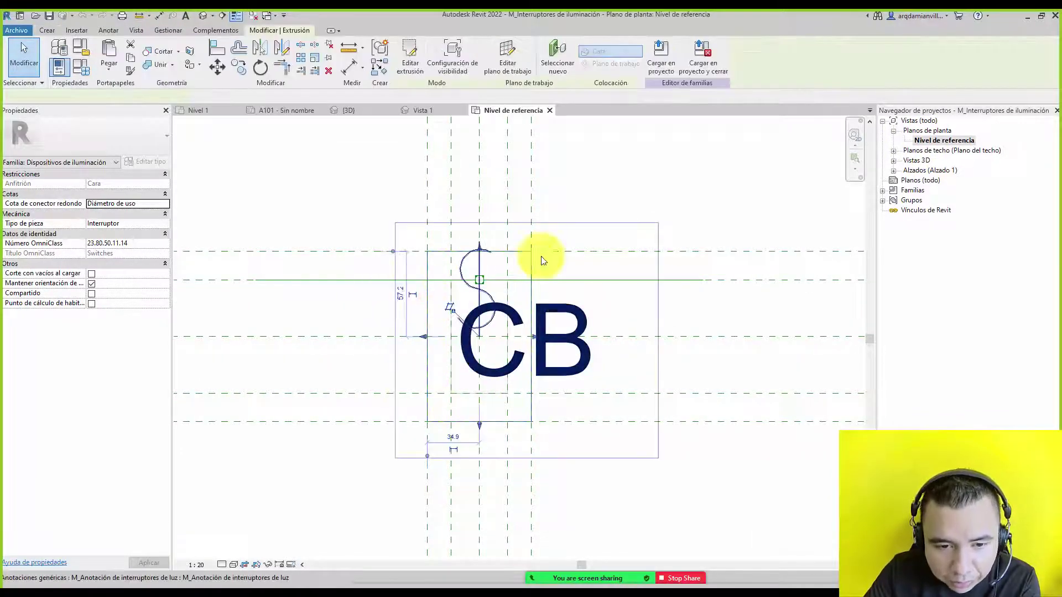
left_click(351, 183)
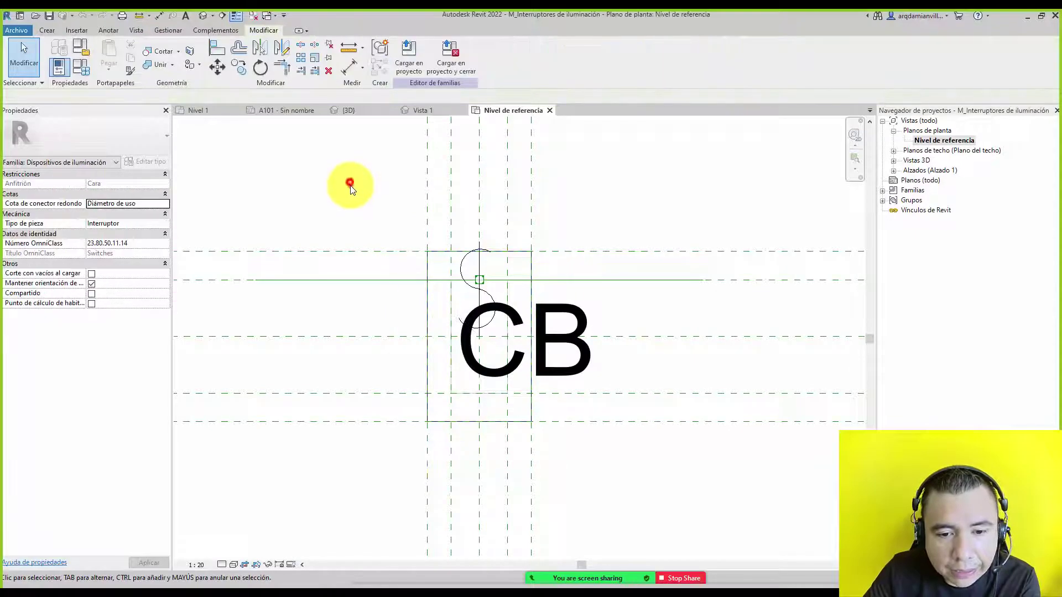
left_click(552, 323)
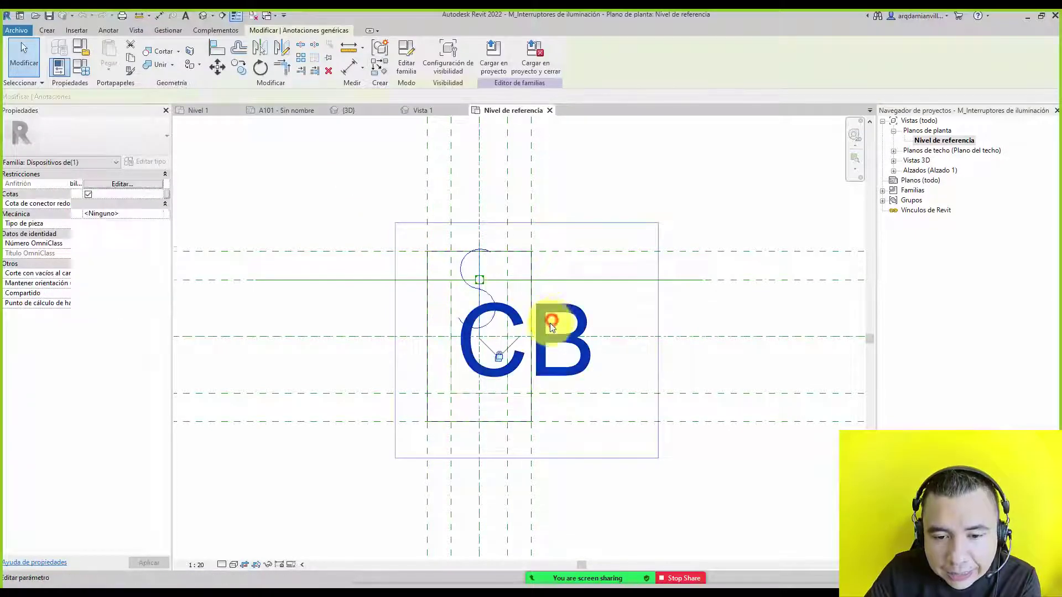
scroll(512, 323, "down", 2)
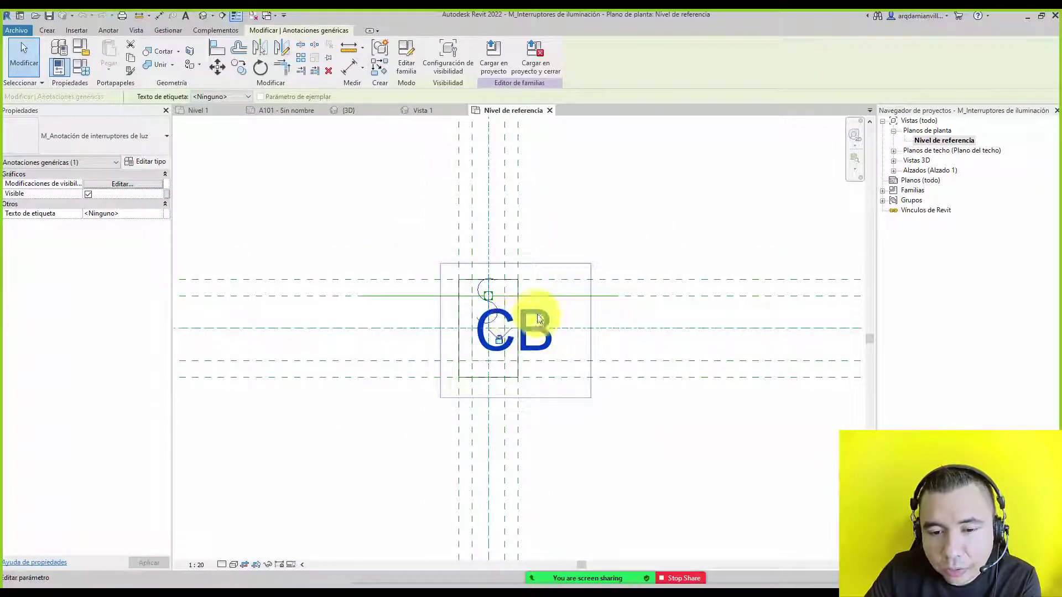
scroll(528, 320, "up", 2)
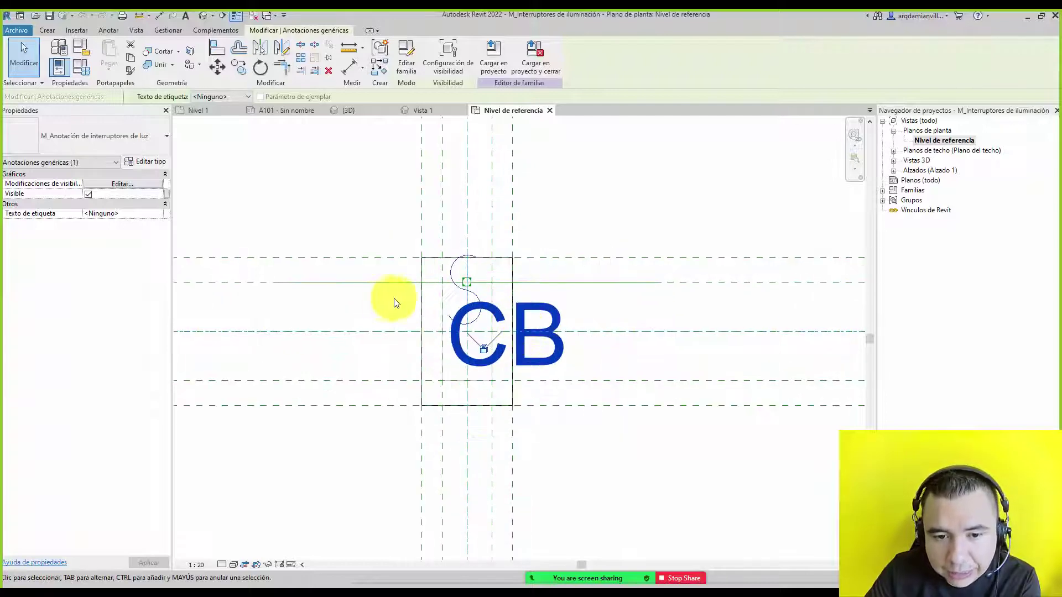
left_click(422, 301)
left_click(539, 220)
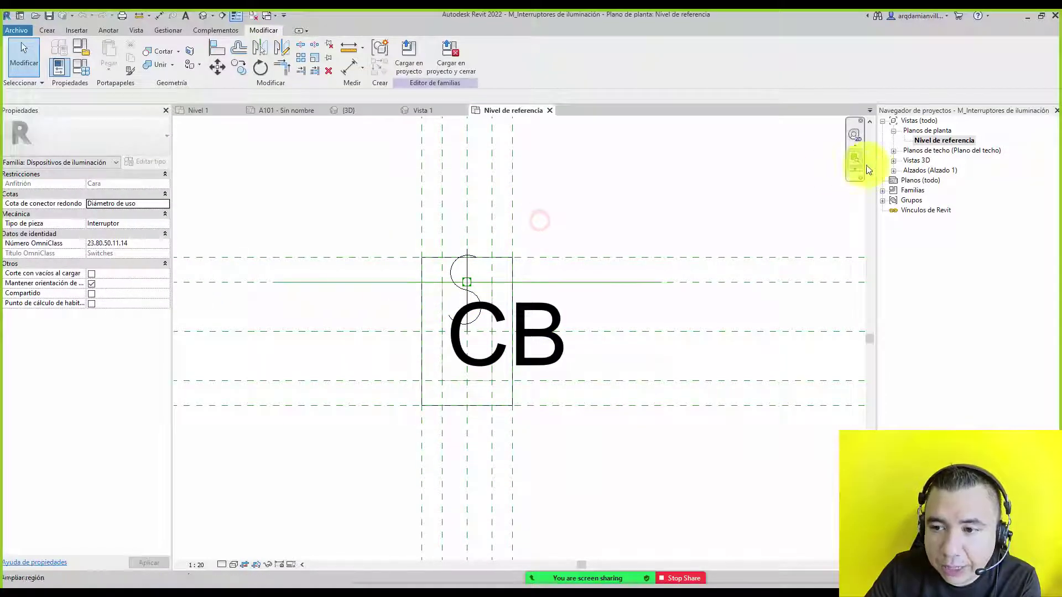
left_click(893, 160)
double_click(922, 170)
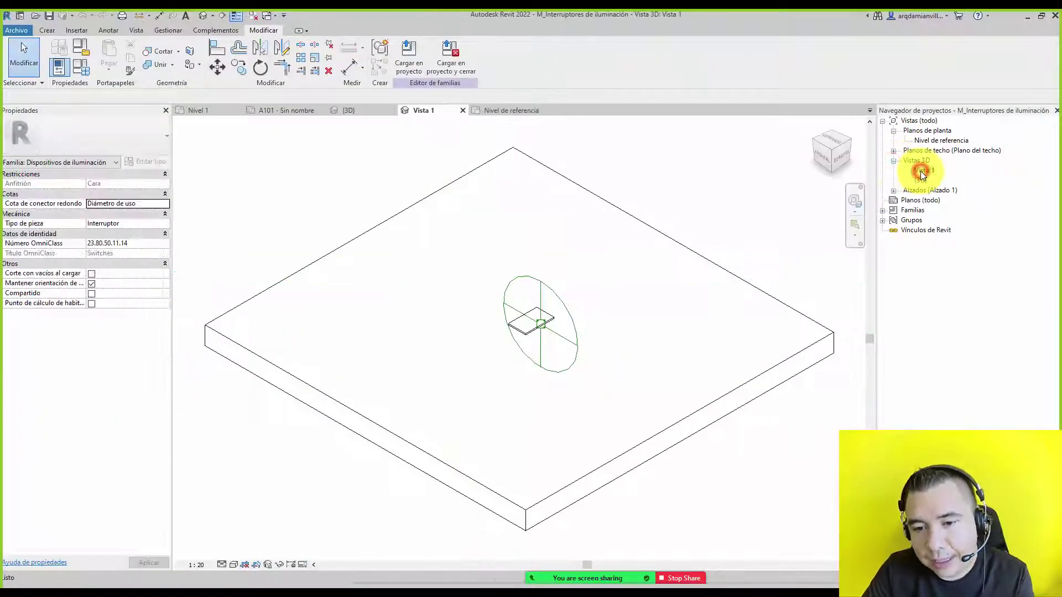
scroll(546, 345, "up", 4)
mouse_move(517, 325)
middle_mouse_down("shift")
mouse_move(451, 261)
mouse_move(486, 256)
middle_mouse_up("shift")
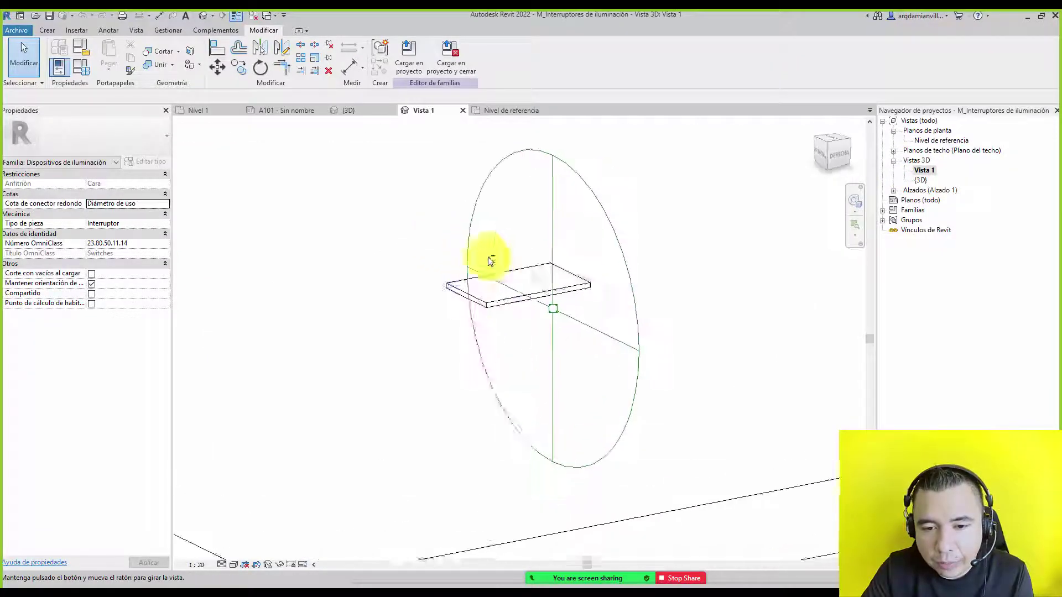
left_click(484, 304)
mouse_move(485, 305)
middle_mouse_down("shift")
mouse_move(636, 339)
mouse_move(846, 213)
middle_mouse_up("shift")
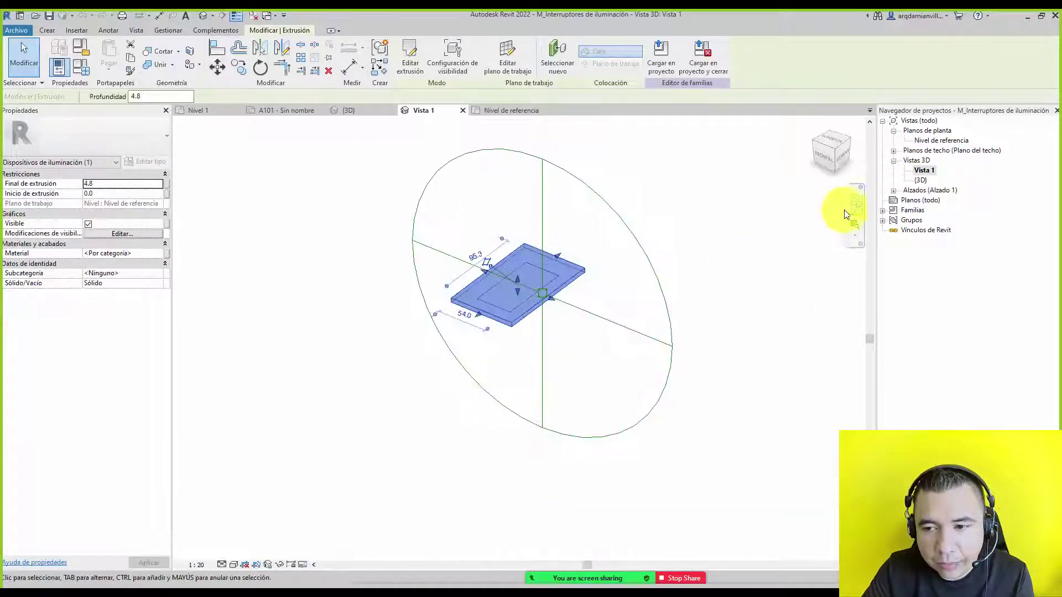
double_click(929, 181)
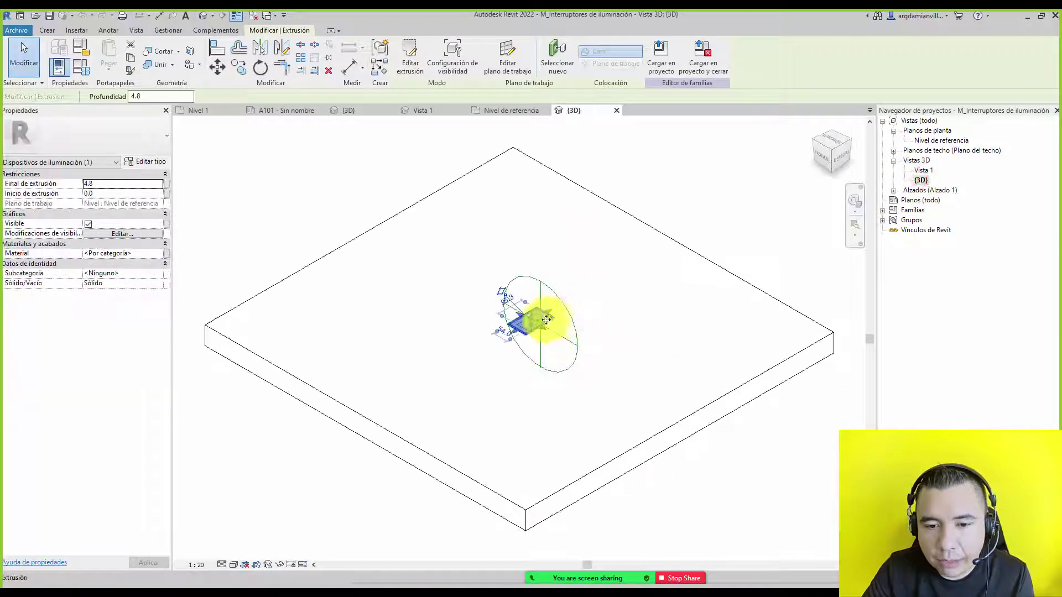
double_click(940, 140)
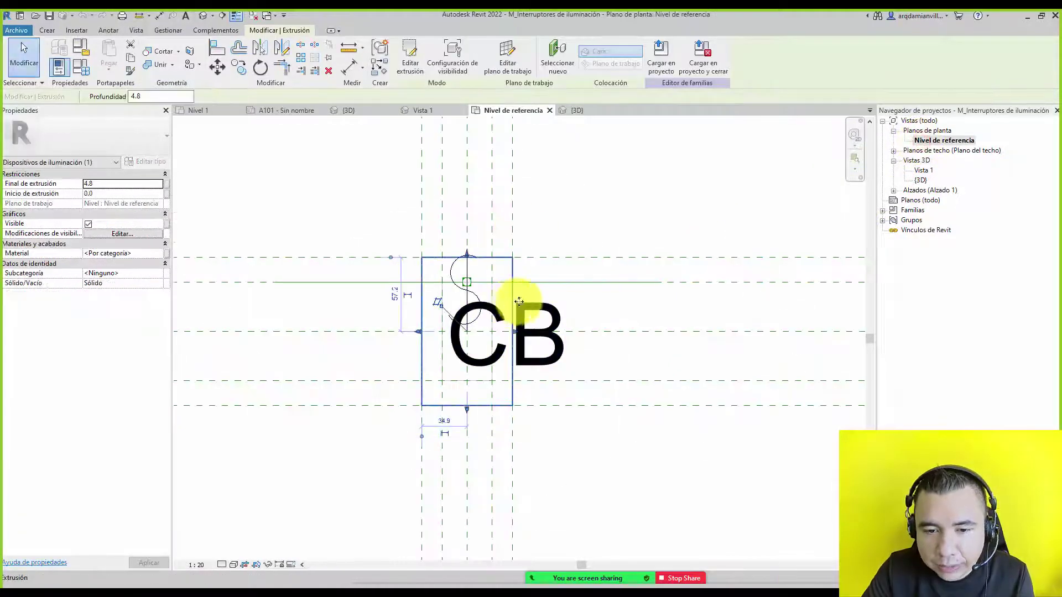
left_click(535, 308)
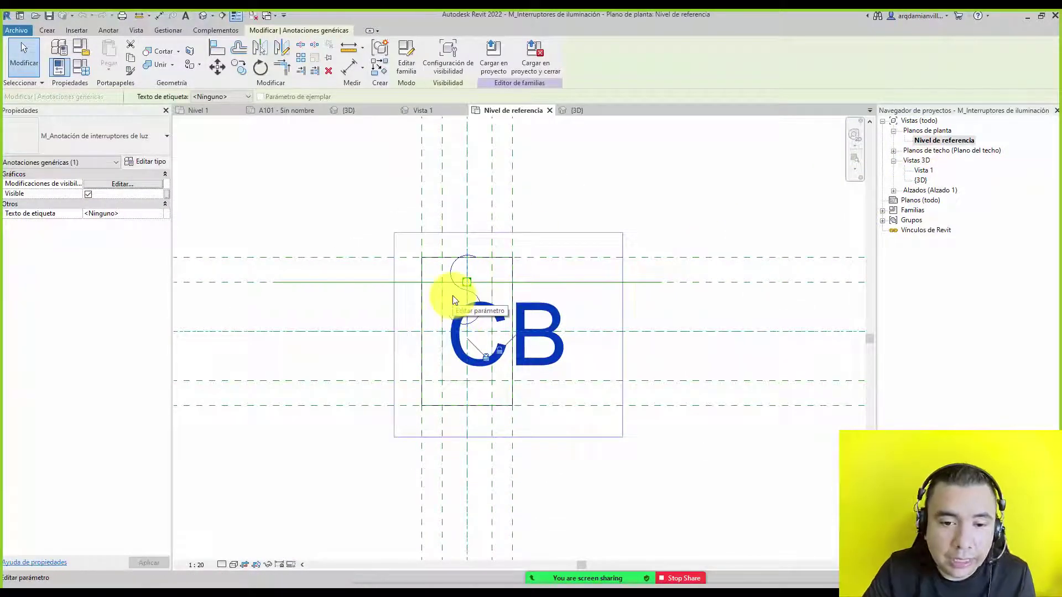
left_click(661, 193)
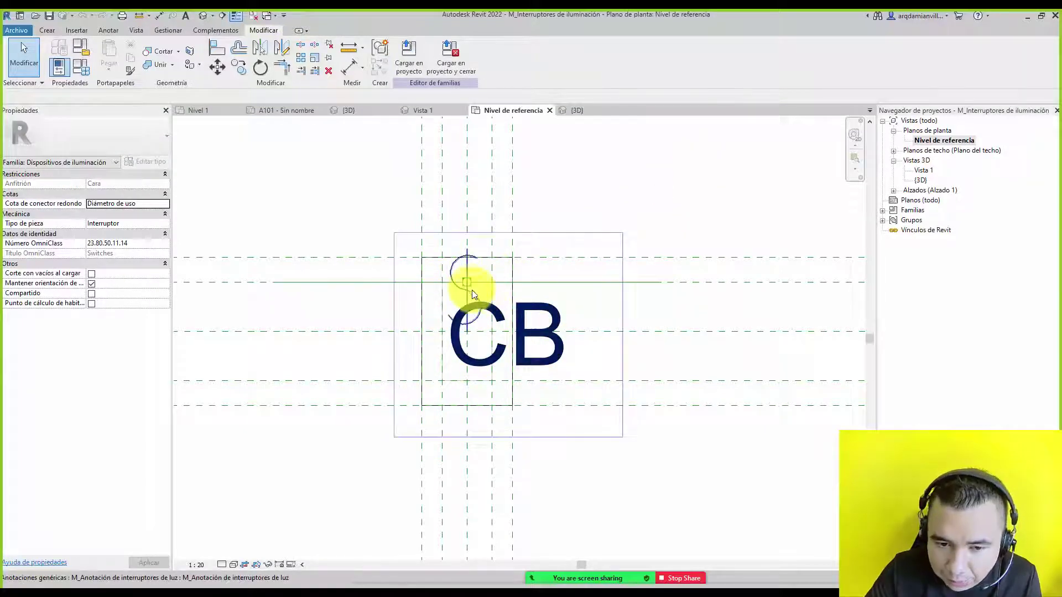
left_click(580, 181)
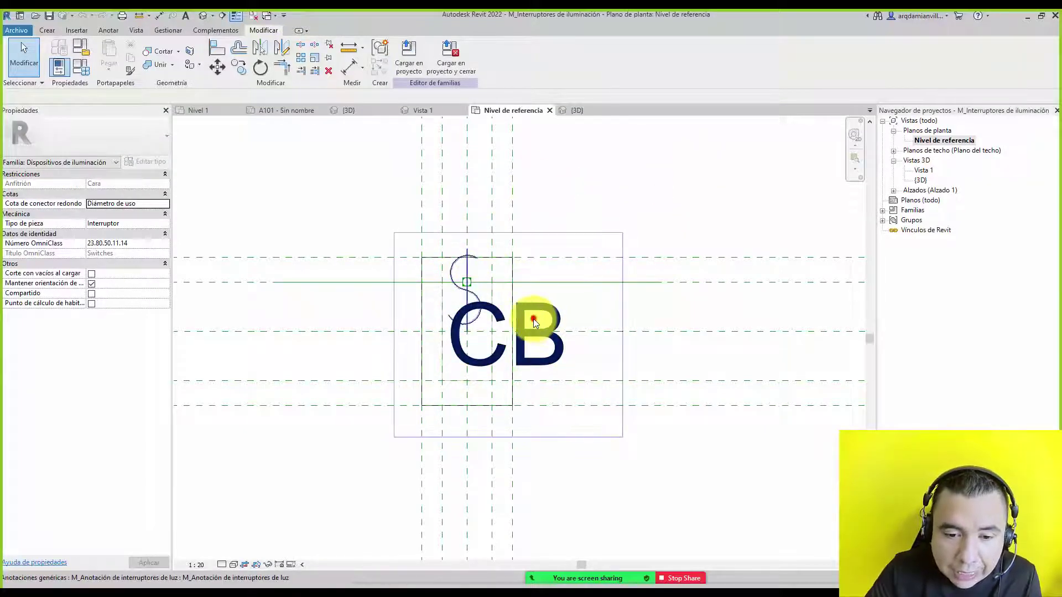
left_click(534, 322)
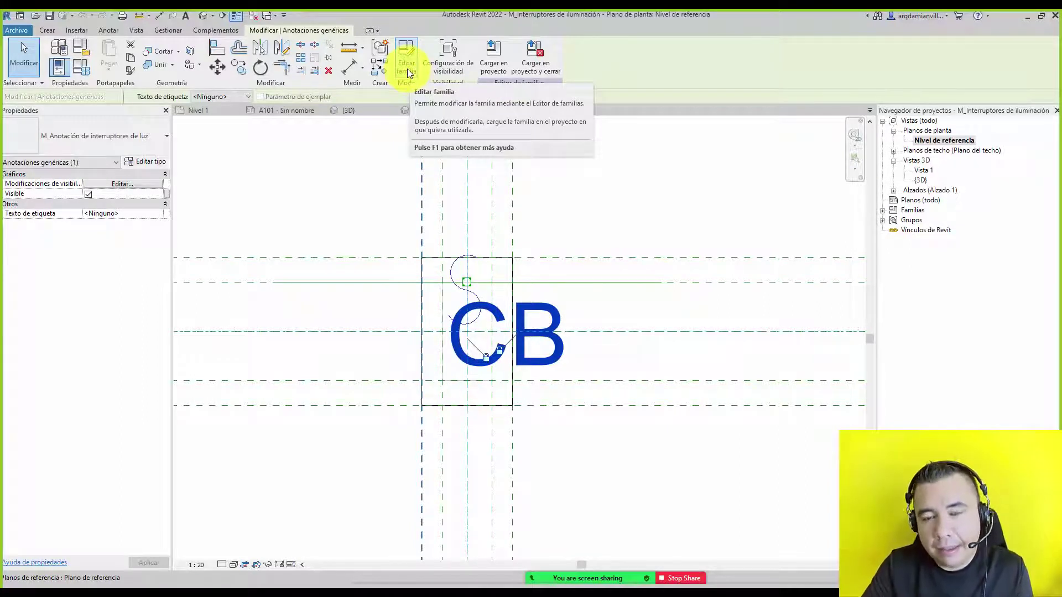
left_click(407, 69)
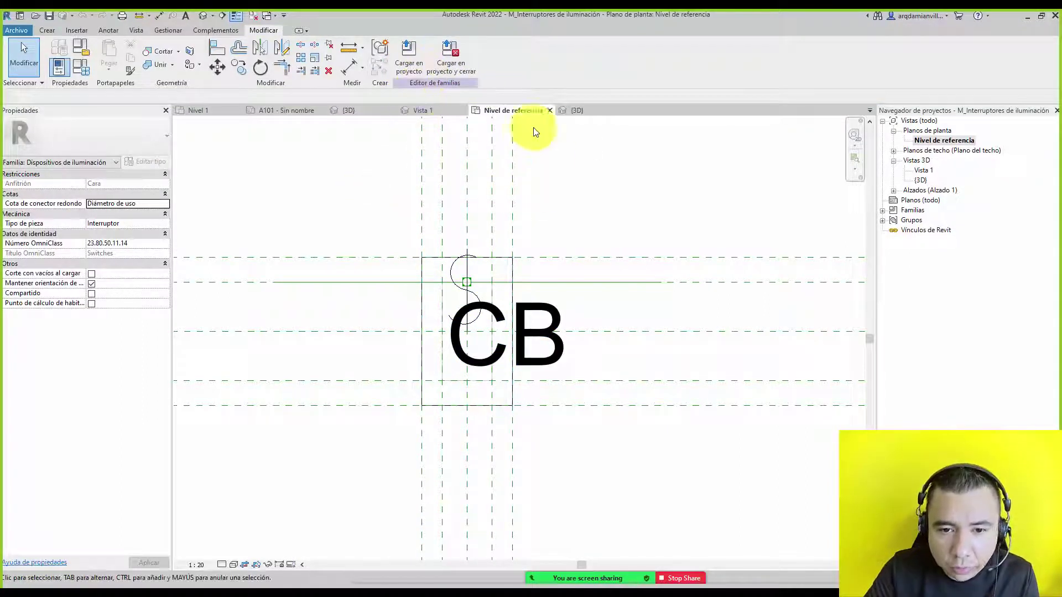
left_click(622, 111)
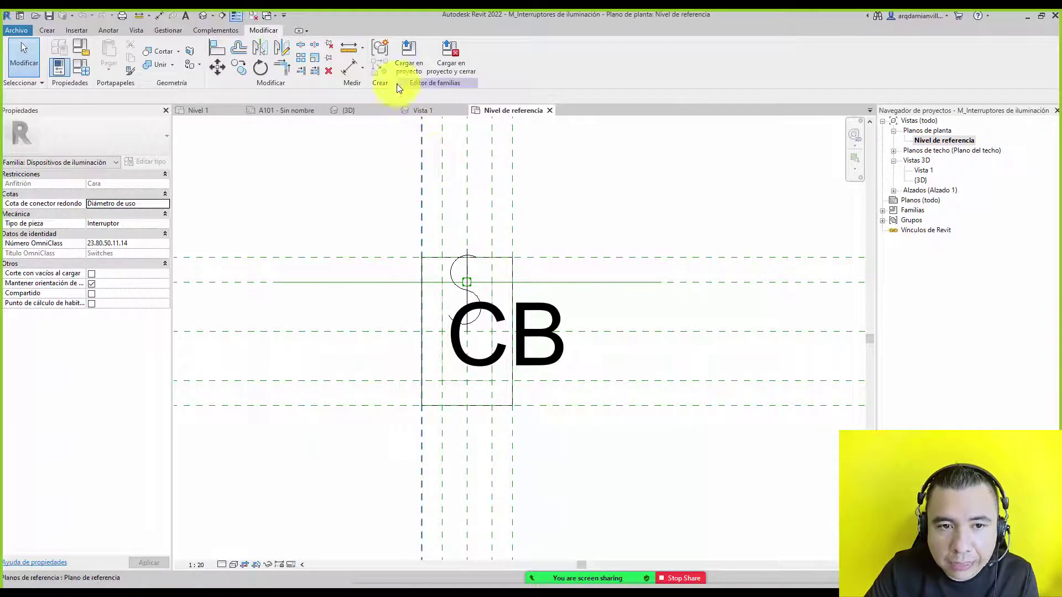
left_click(533, 333)
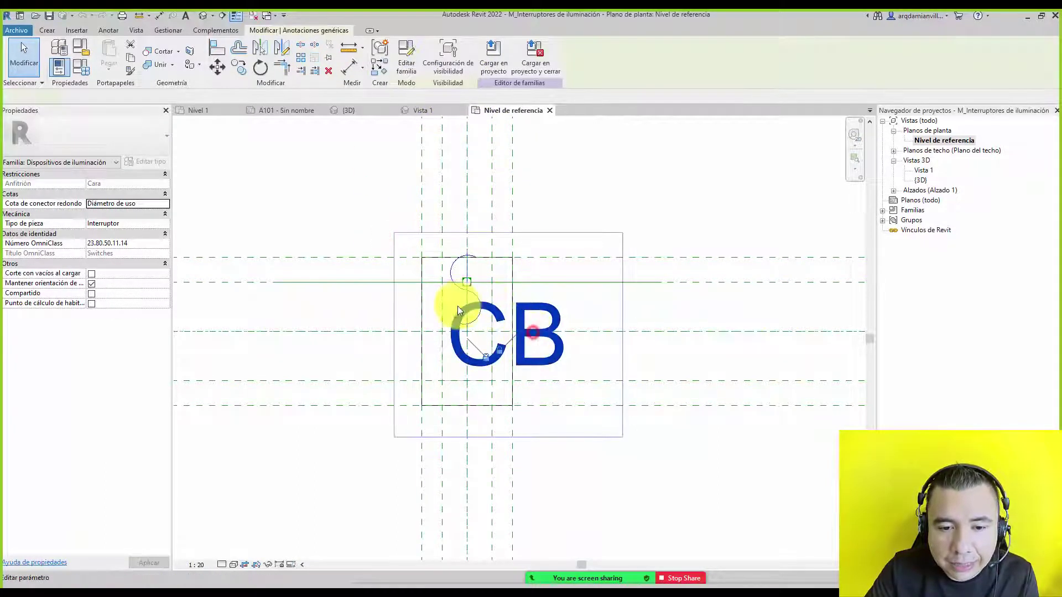
left_click(457, 310)
Open the CB annotation's own family and inspect its arcs and '2' label.
left_click(406, 64)
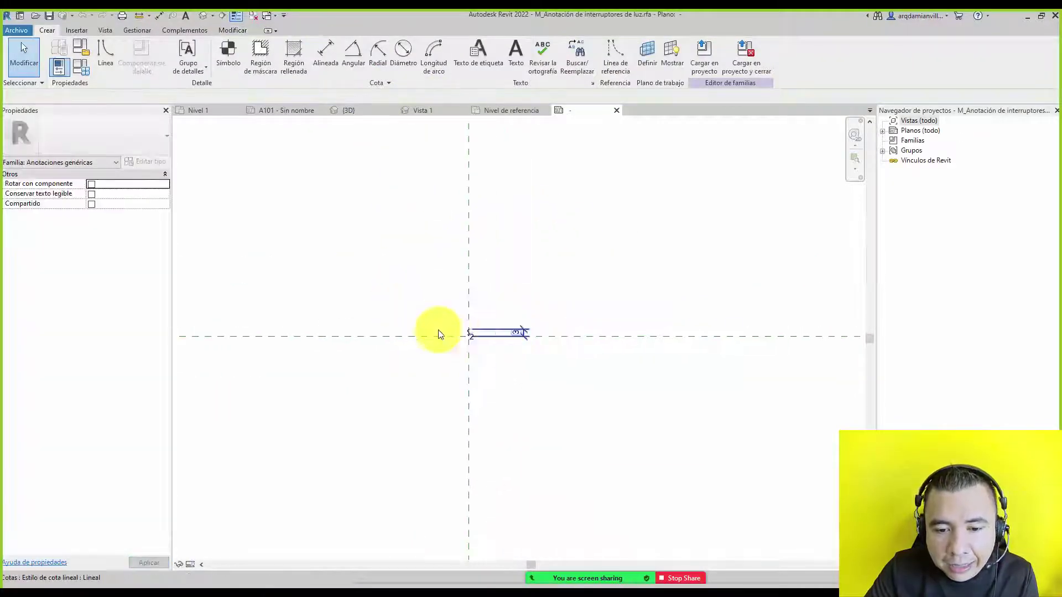
scroll(439, 334, "up", 3)
scroll(514, 342, "up", 2)
scroll(455, 379, "up", 3)
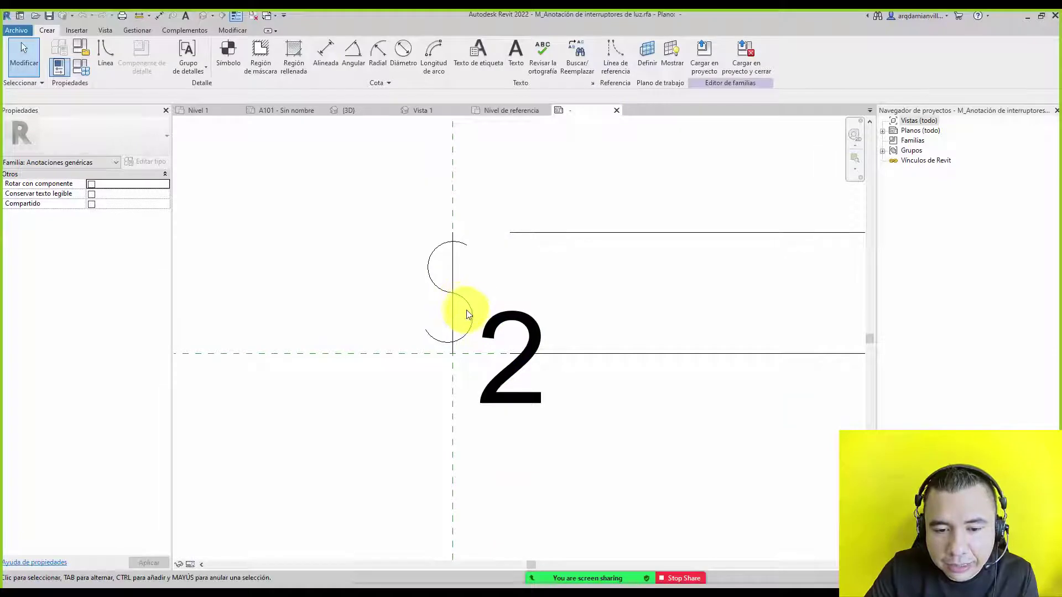
left_click(466, 310)
left_click(430, 275)
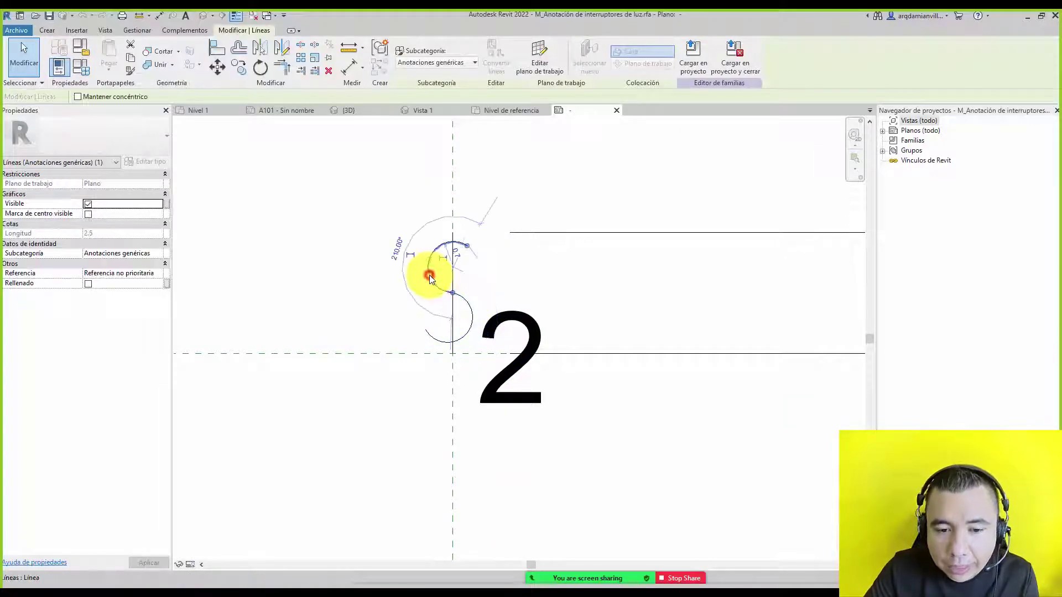
left_click(525, 316)
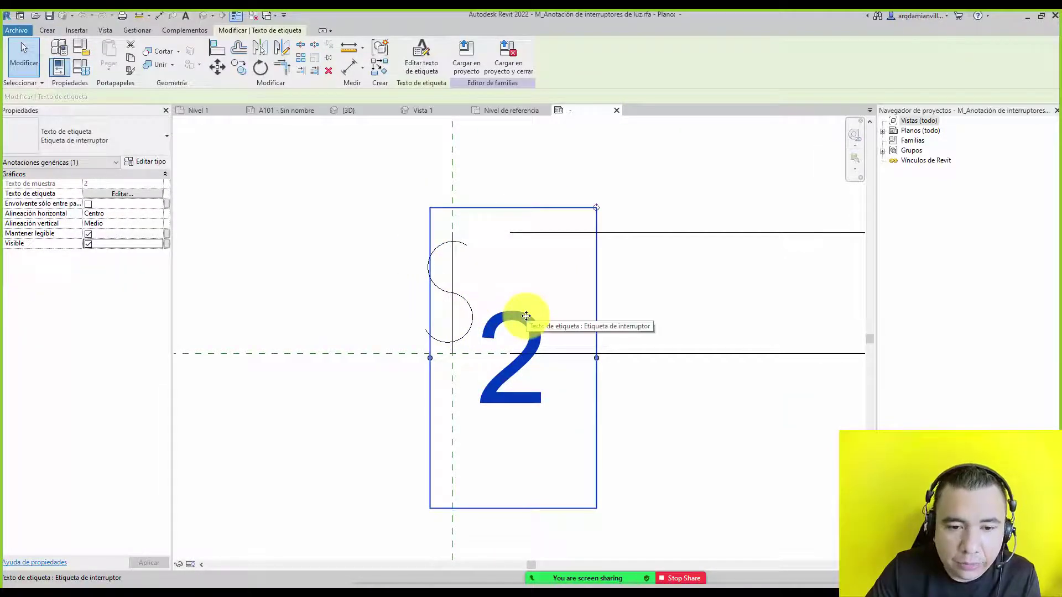
left_click(380, 285)
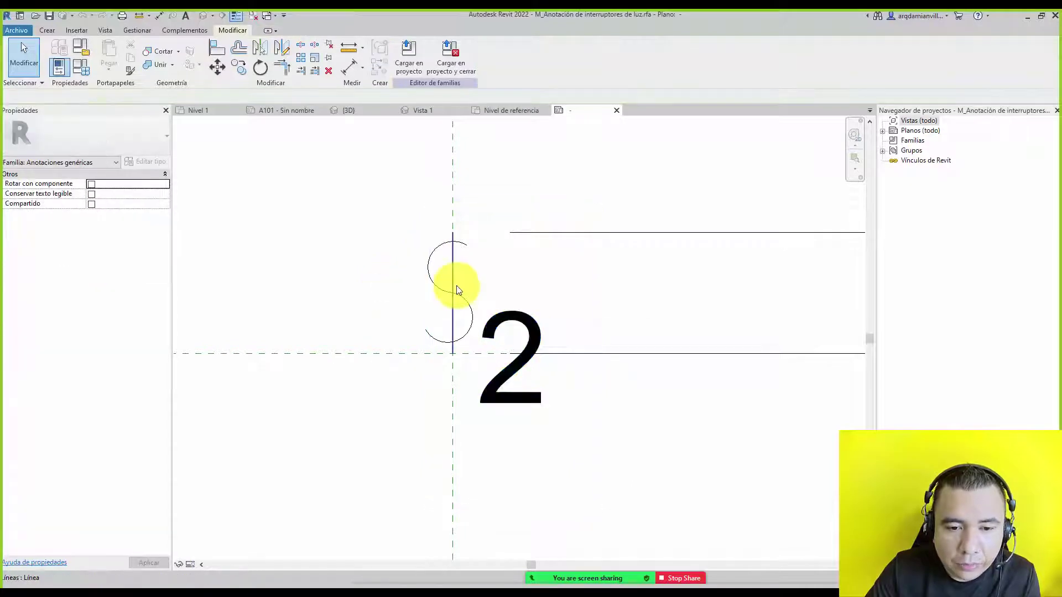
scroll(459, 276, "down", 1)
scroll(465, 270, "up", 1)
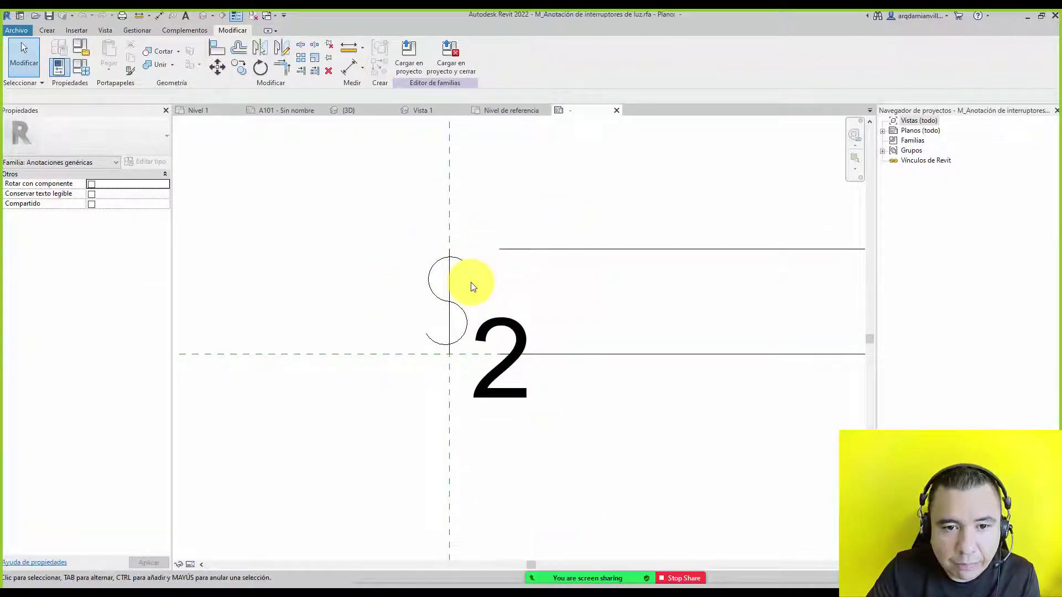
Draw a circle centred on the reference-plane crossing around the switch symbol.
left_click(51, 31)
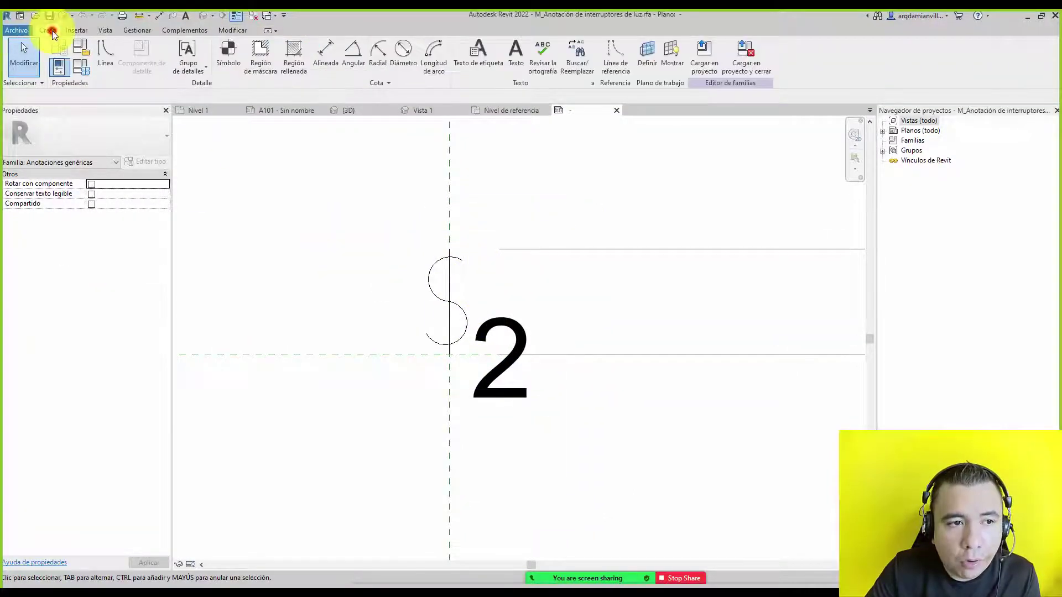
left_click(111, 51)
left_click(449, 44)
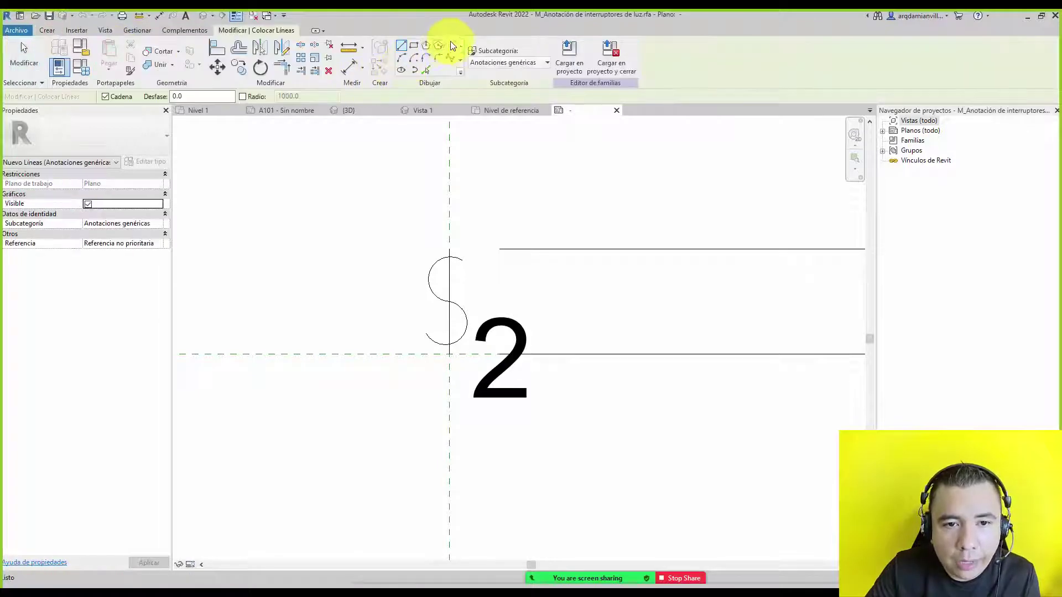
left_click(449, 315)
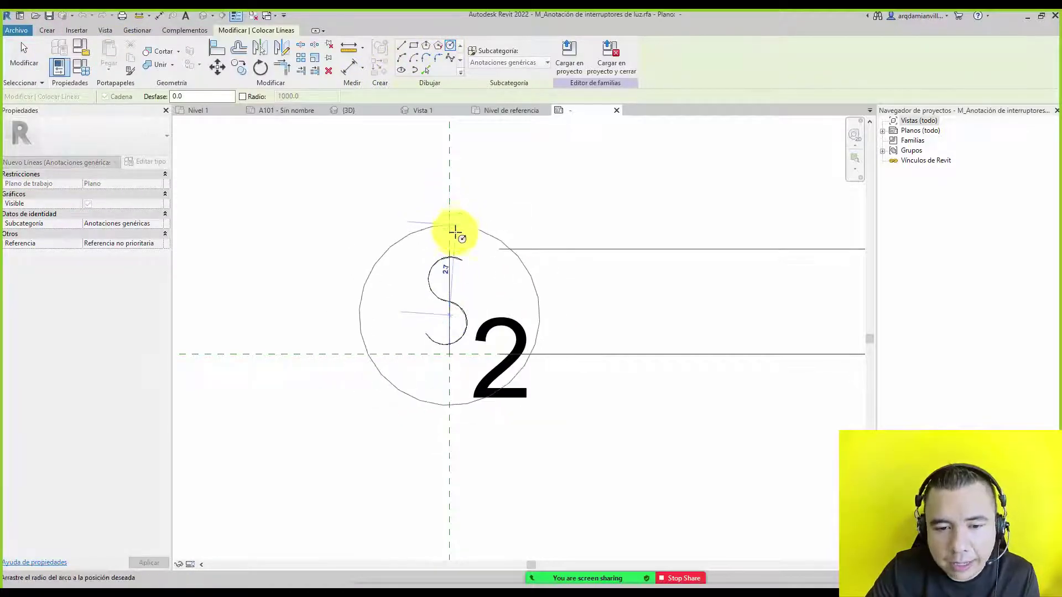
key("Escape")
left_click(449, 354)
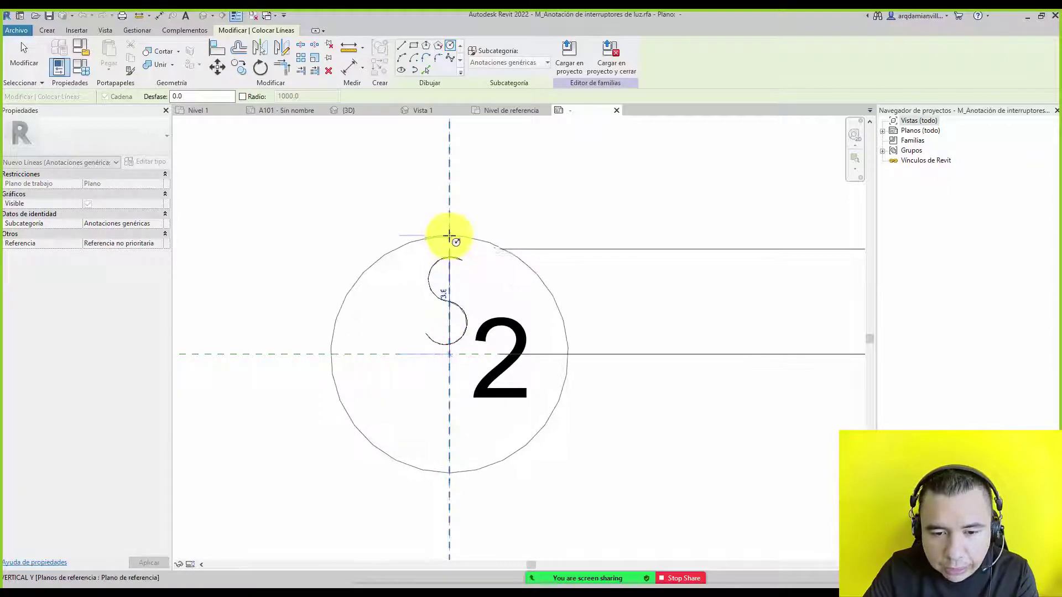
left_click(449, 236)
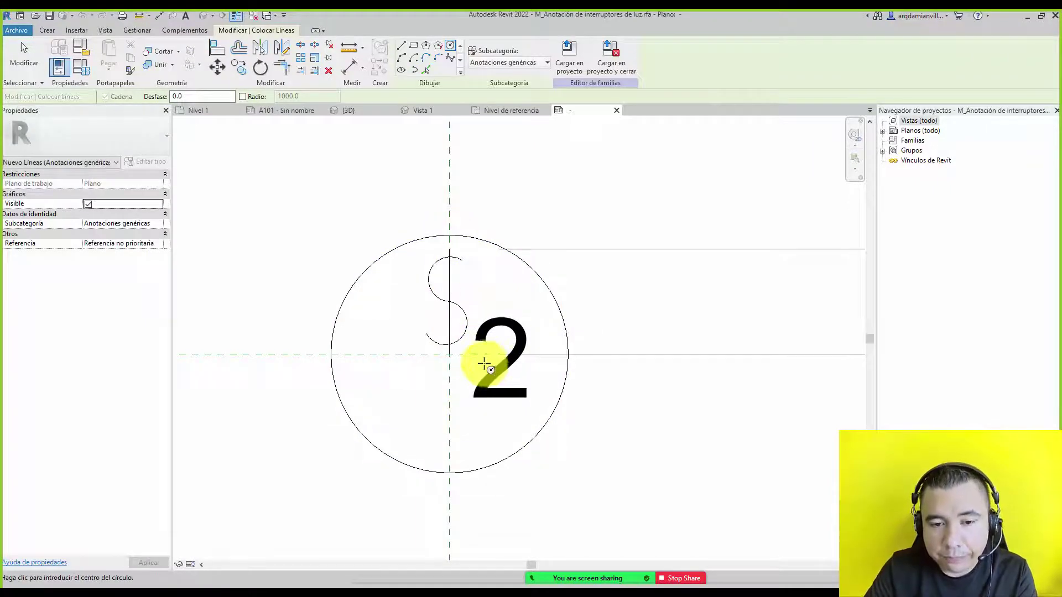
scroll(477, 256, "down", 1)
scroll(476, 256, "down", 1)
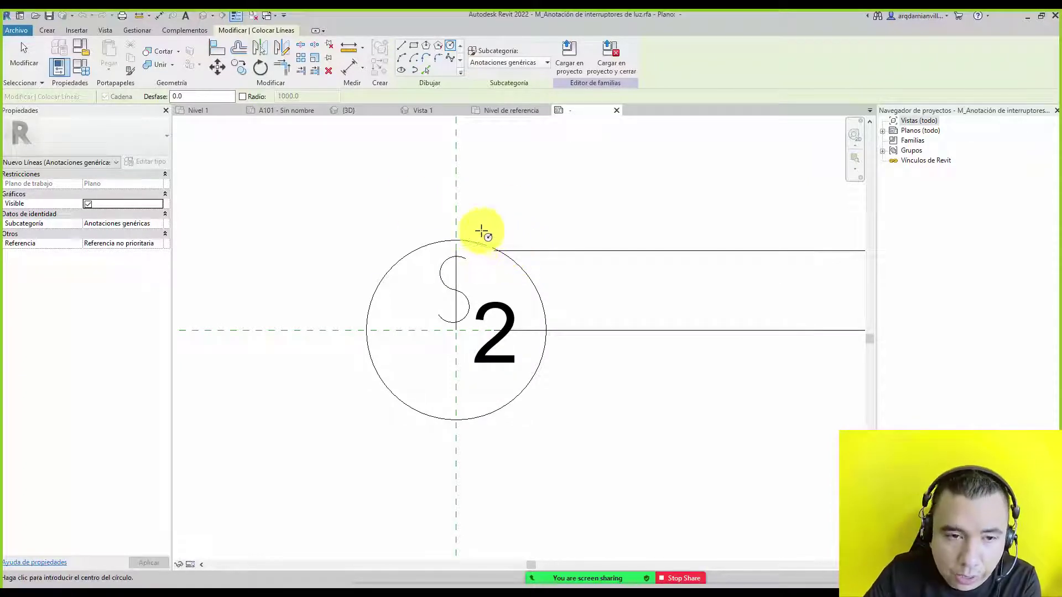
Finish line drawing and save the annotation family.
left_click(22, 52)
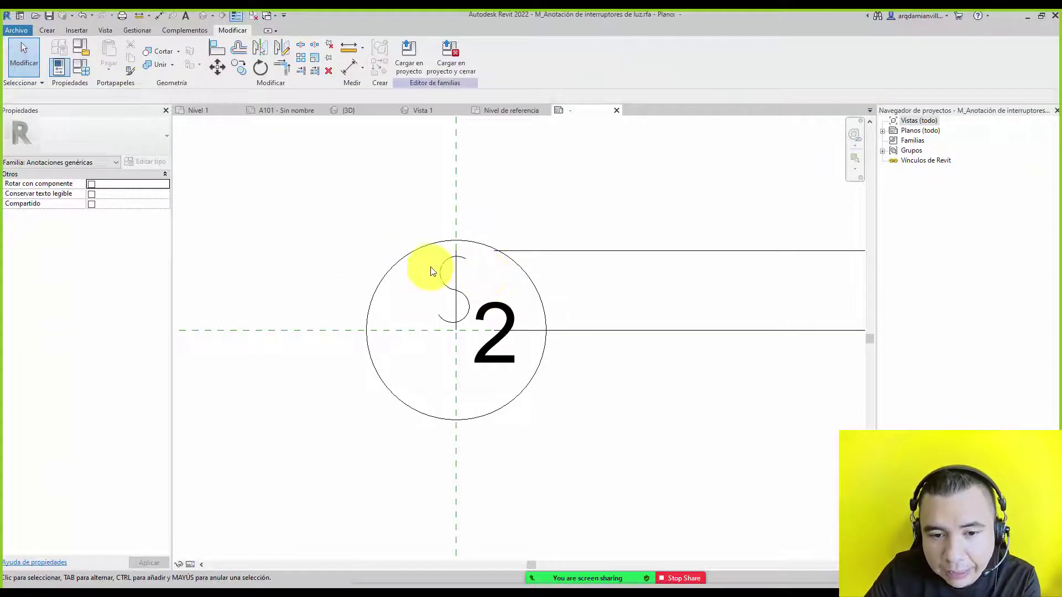
left_click(409, 205)
mouse_move(421, 111)
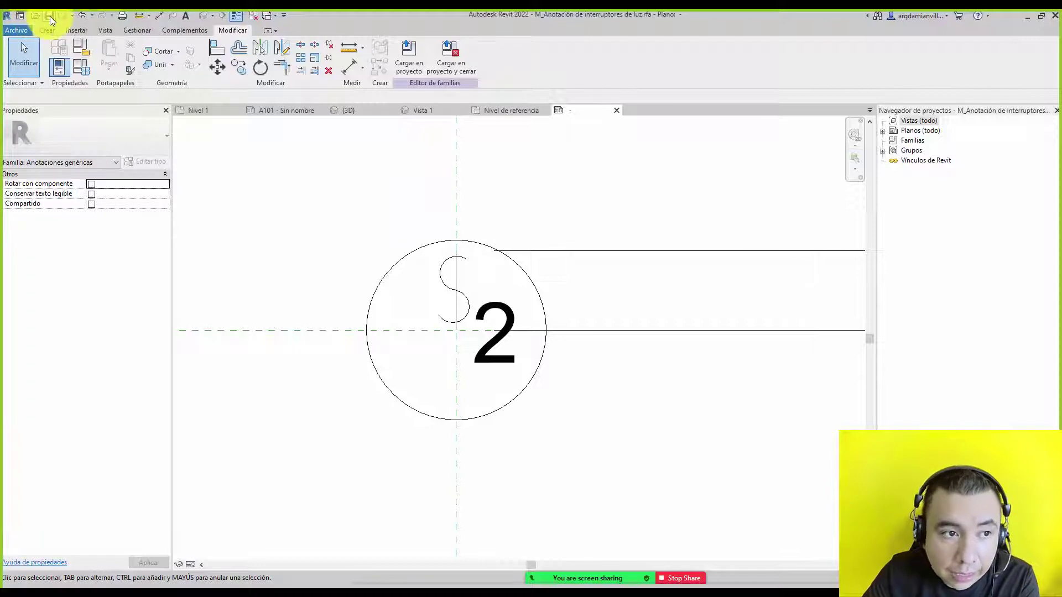
left_click(429, 62)
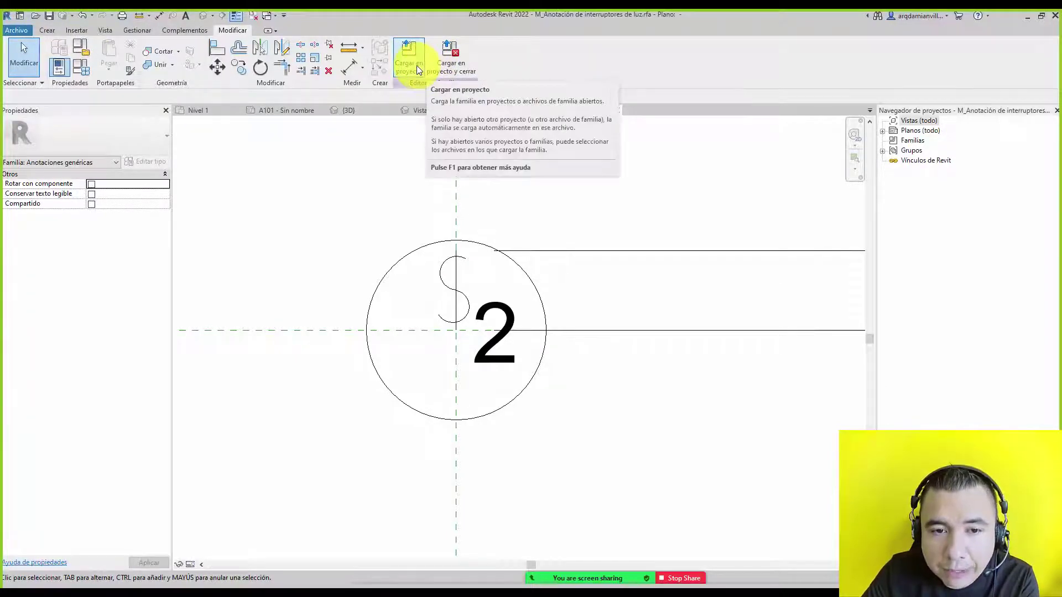
Load the annotation into M_Interruptores de iluminación.rfa only, not Proyecto1, overwriting the existing version.
left_click(417, 65)
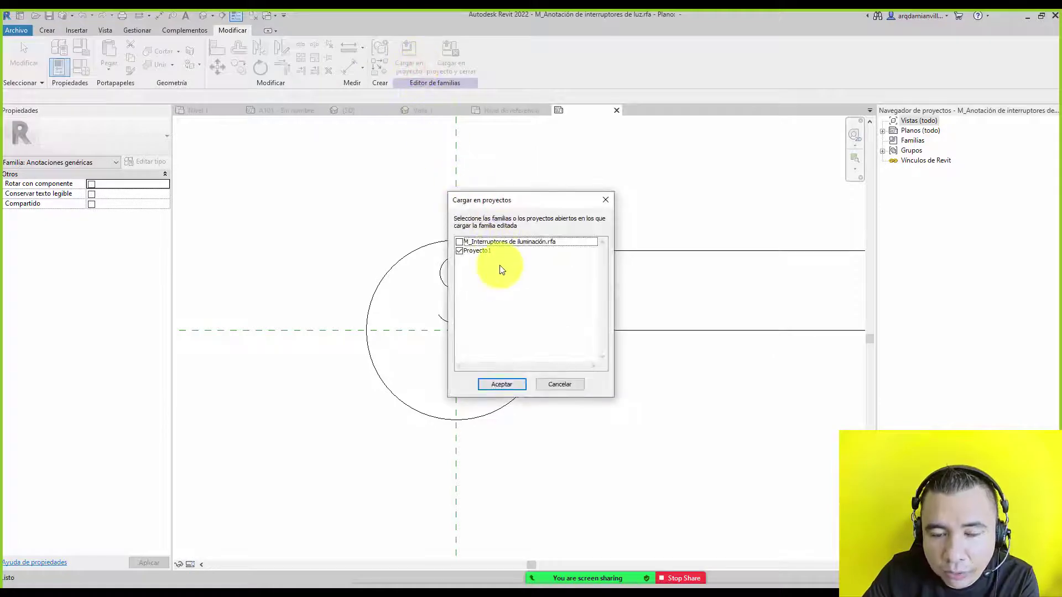
left_click(461, 251)
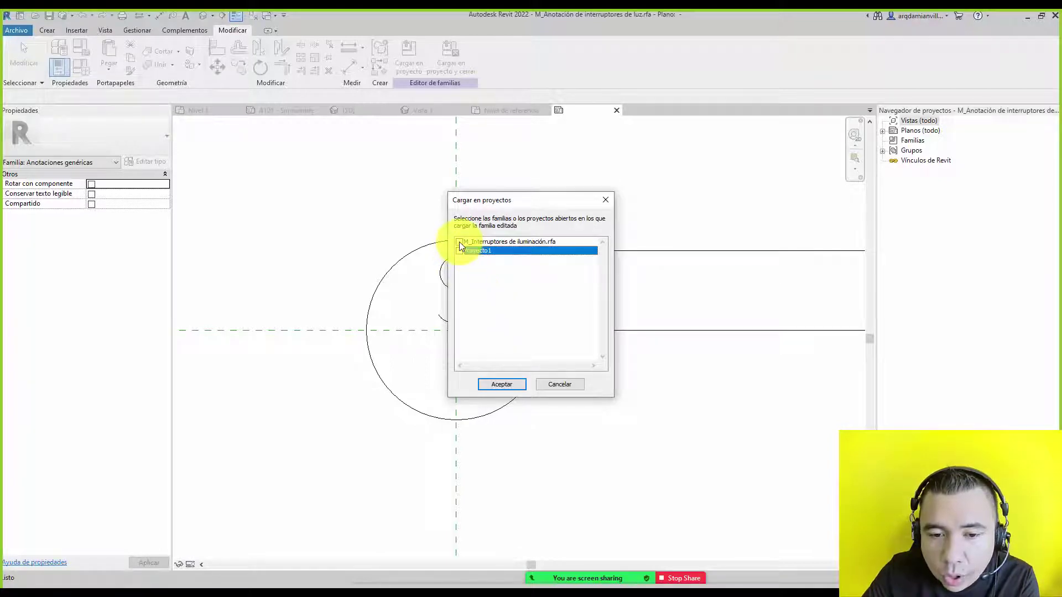
left_click(460, 243)
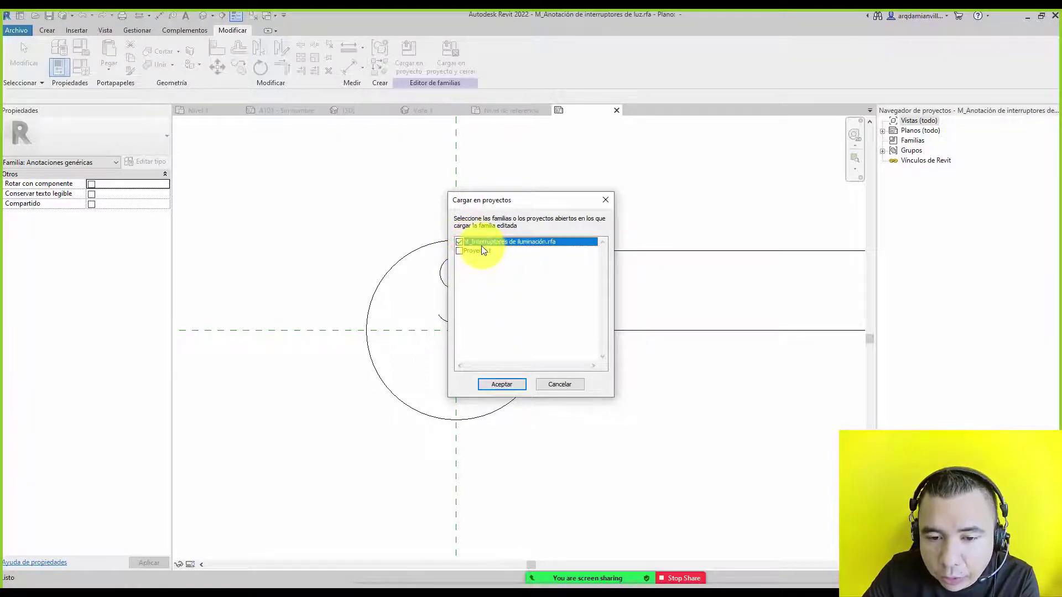
left_click(510, 386)
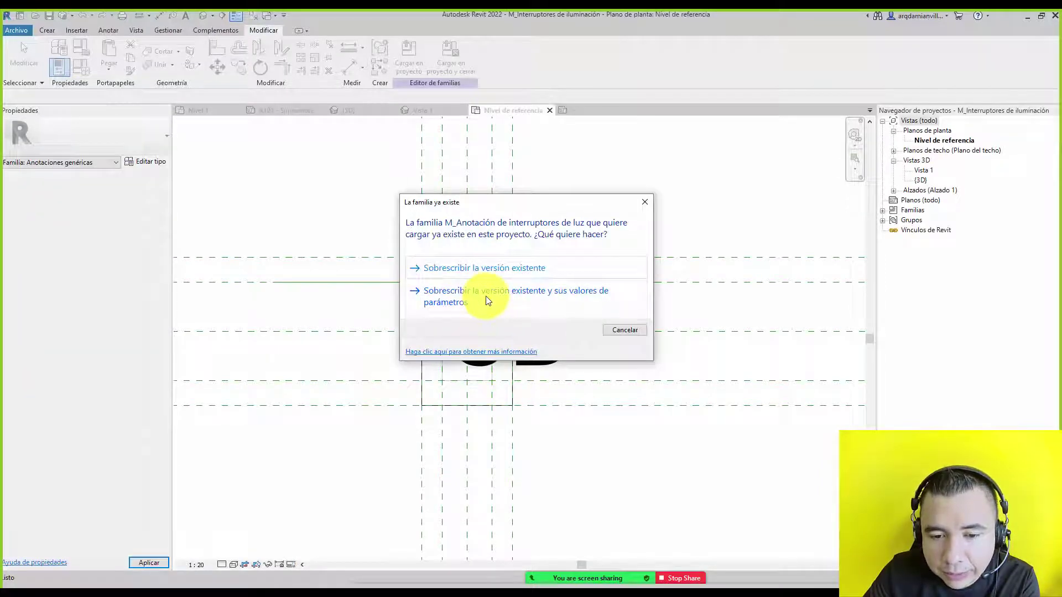
left_click(487, 297)
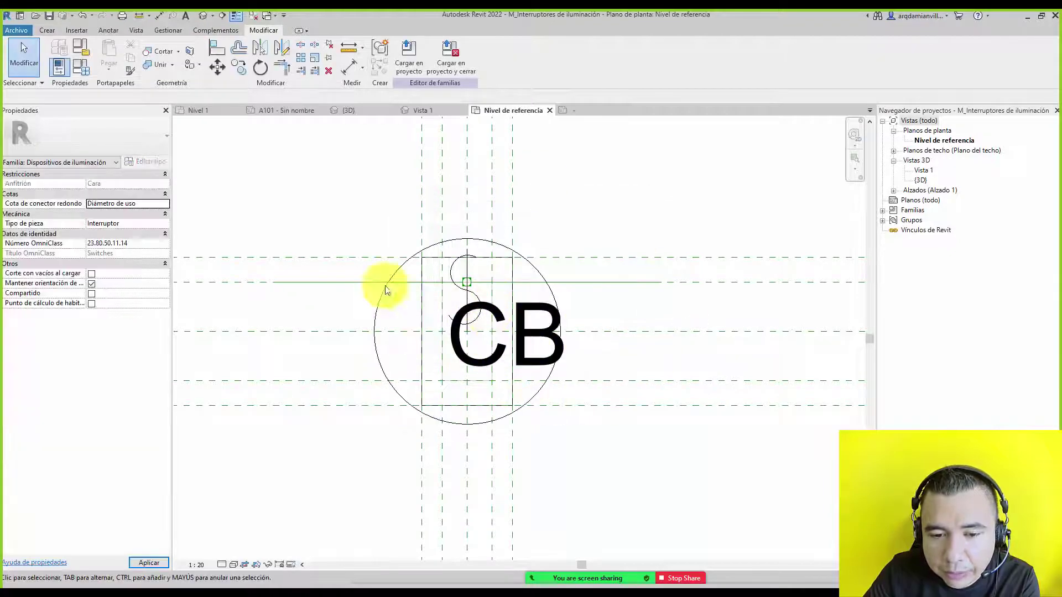
Load the updated switch family into Proyecto1.
left_click(511, 243)
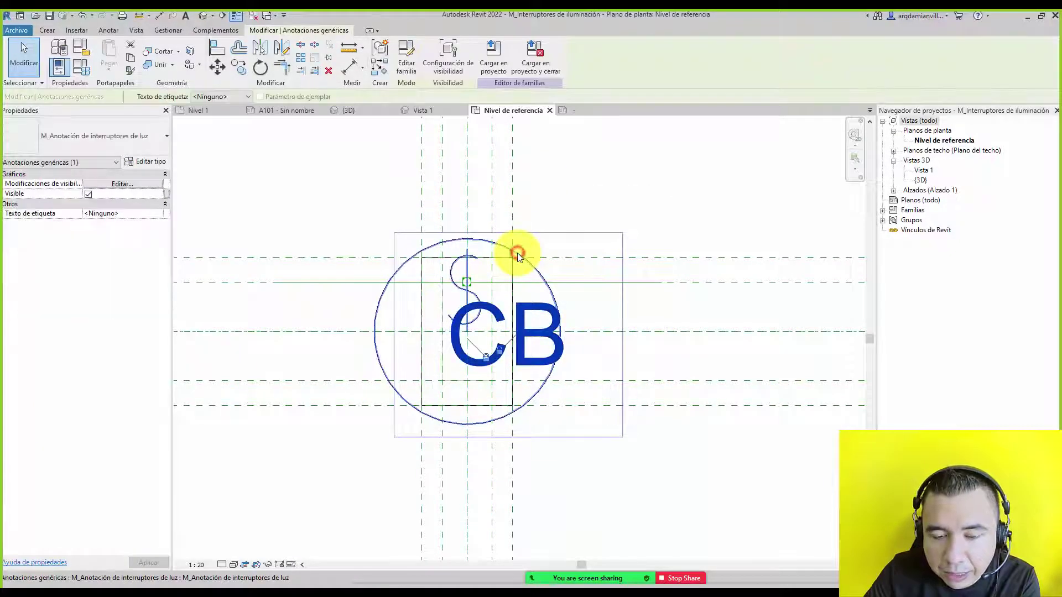
left_click(499, 56)
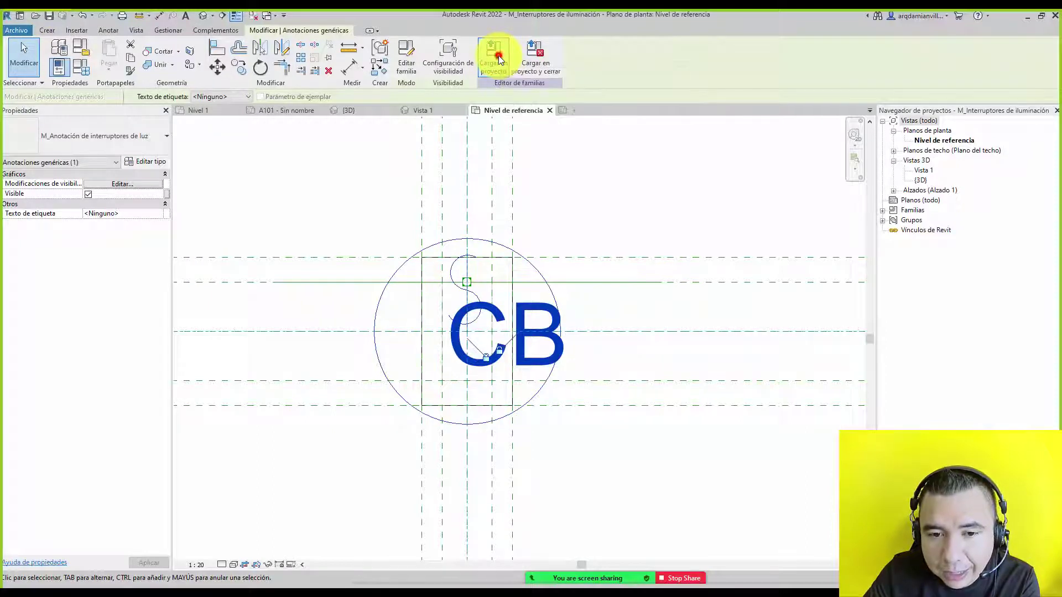
left_click(460, 251)
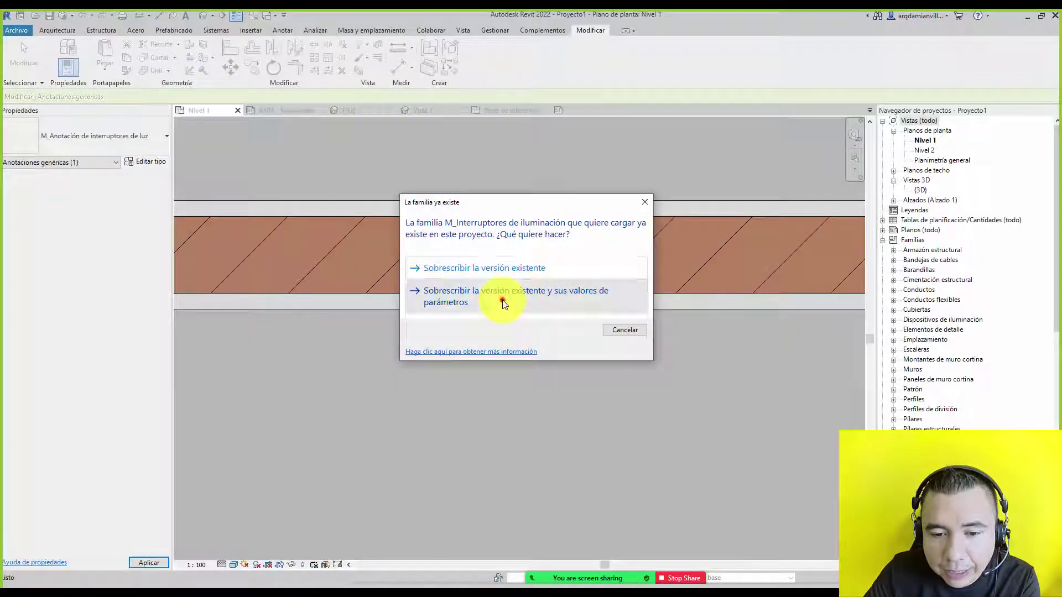
left_click(503, 298)
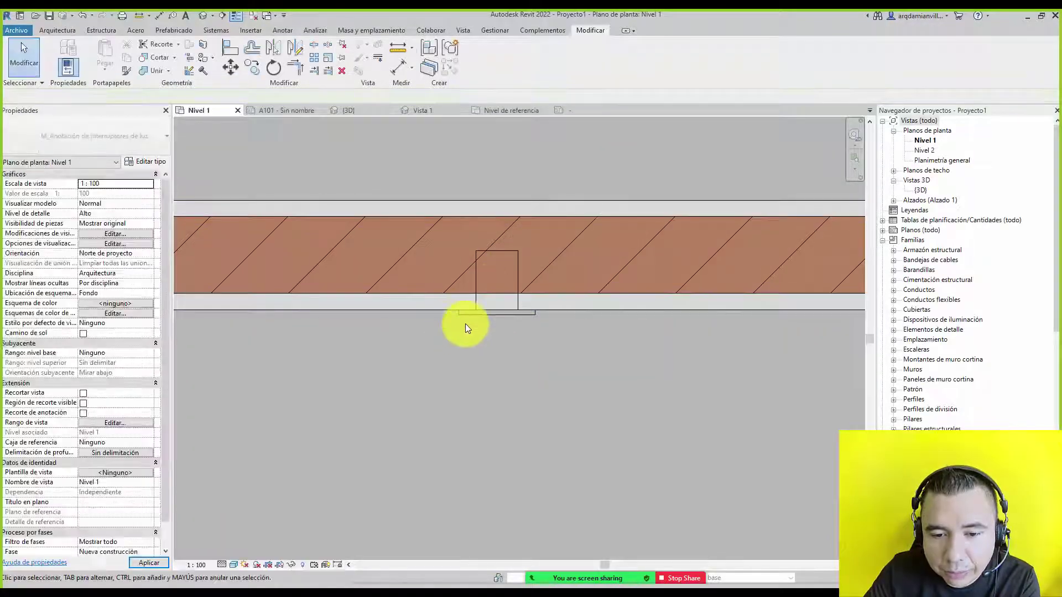
View the switch symbol in the Nivel 1 plan at fine, then medium detail.
left_click(223, 564)
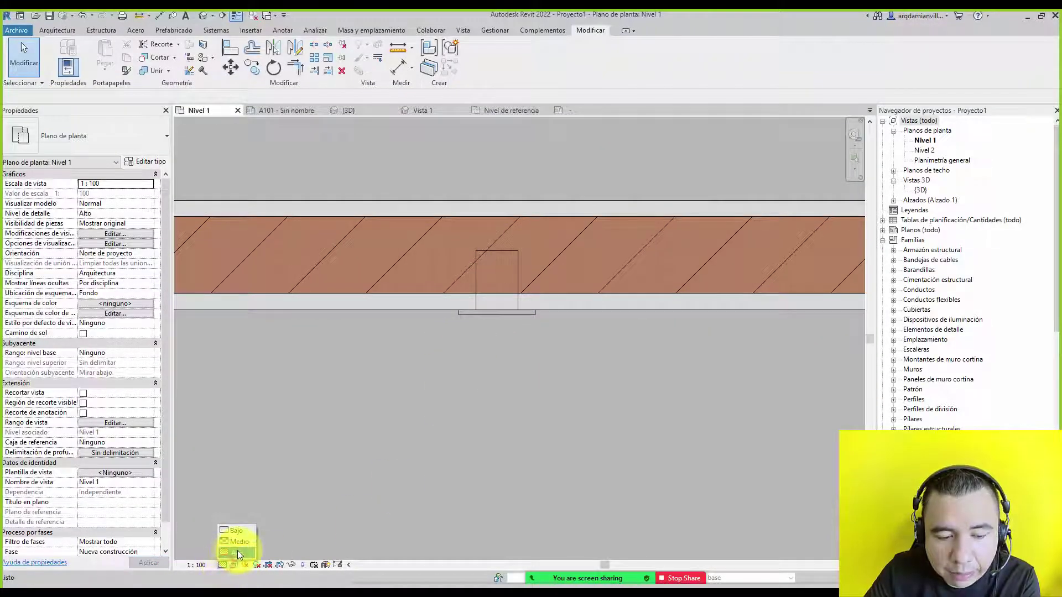
left_click(239, 553)
left_click(224, 564)
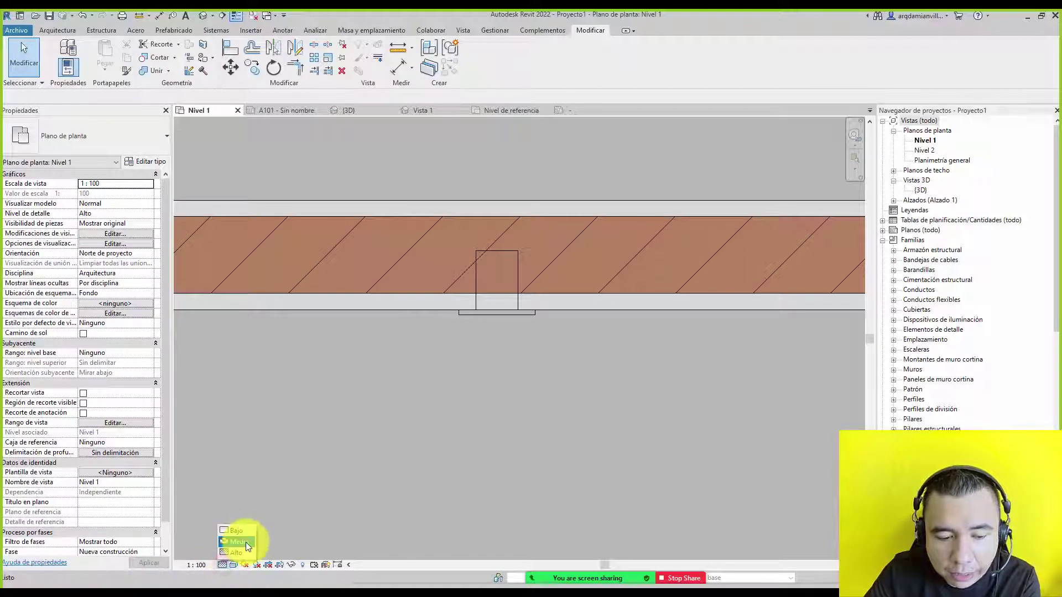
left_click(246, 545)
scroll(487, 363, "down", 3)
scroll(486, 363, "down", 1)
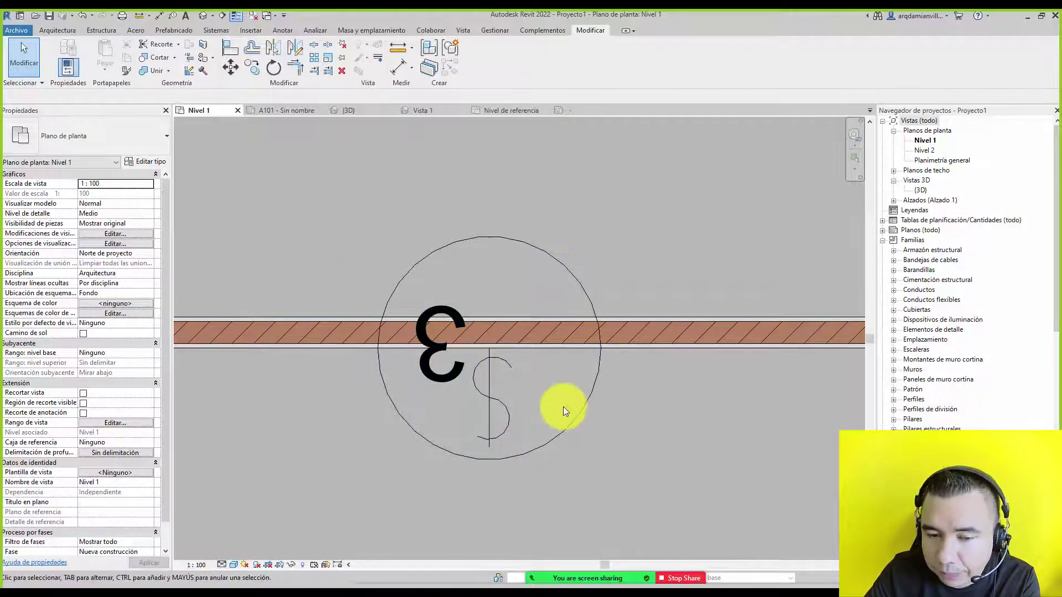
Compare the switch at coarse, medium and fine detail, then reopen its family for editing.
left_click(534, 246)
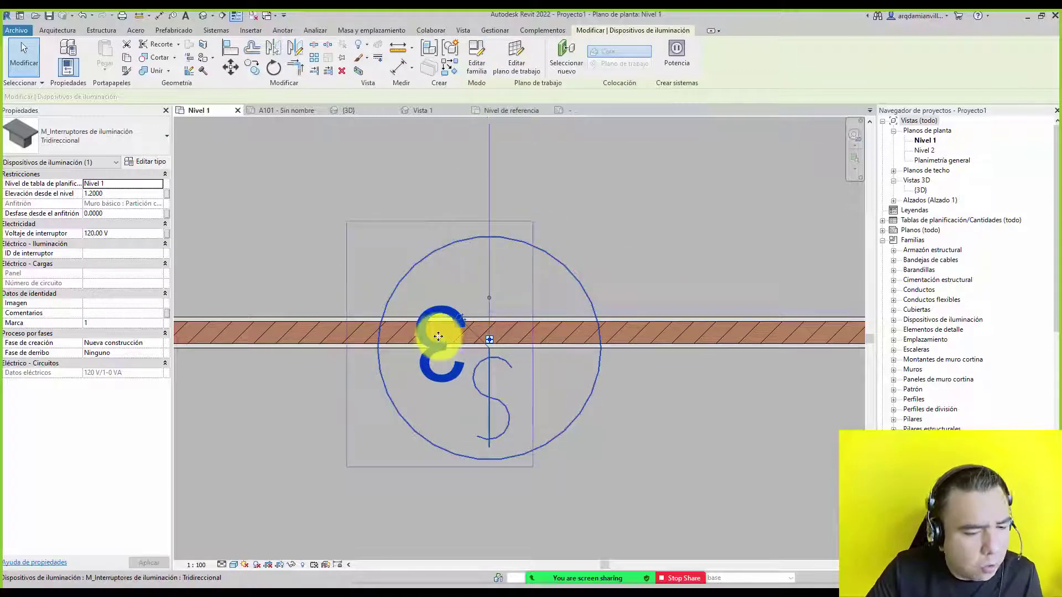
left_click(221, 564)
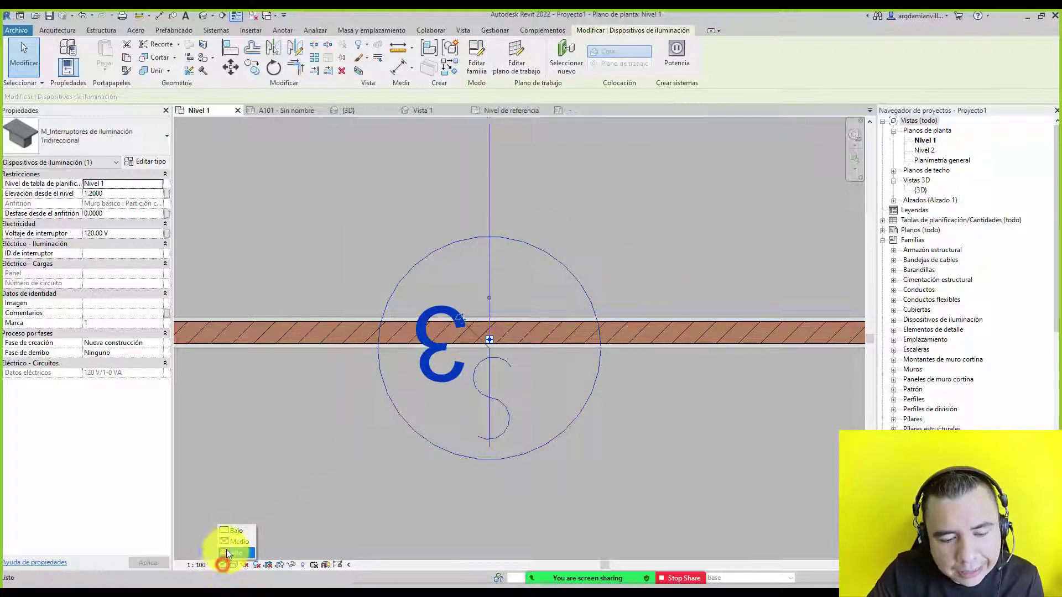
left_click(238, 534)
left_click(220, 567)
left_click(231, 545)
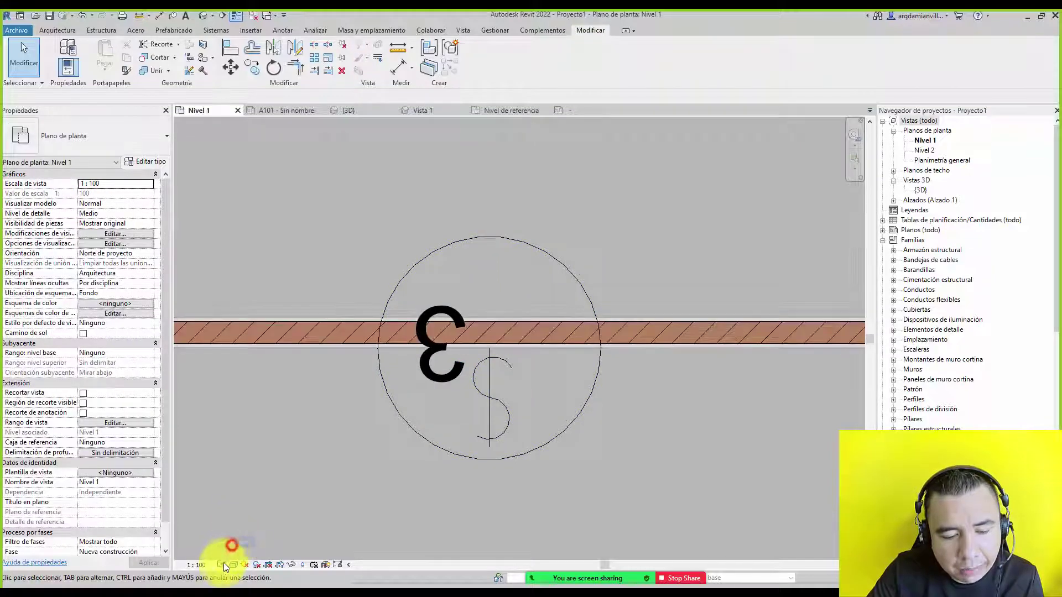
left_click(233, 554)
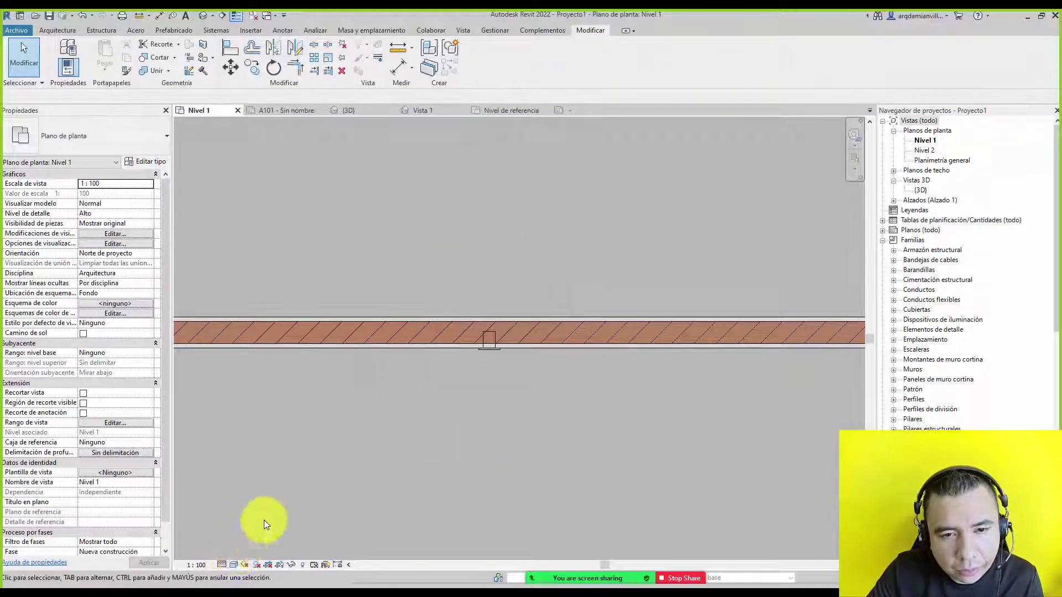
left_click(496, 350)
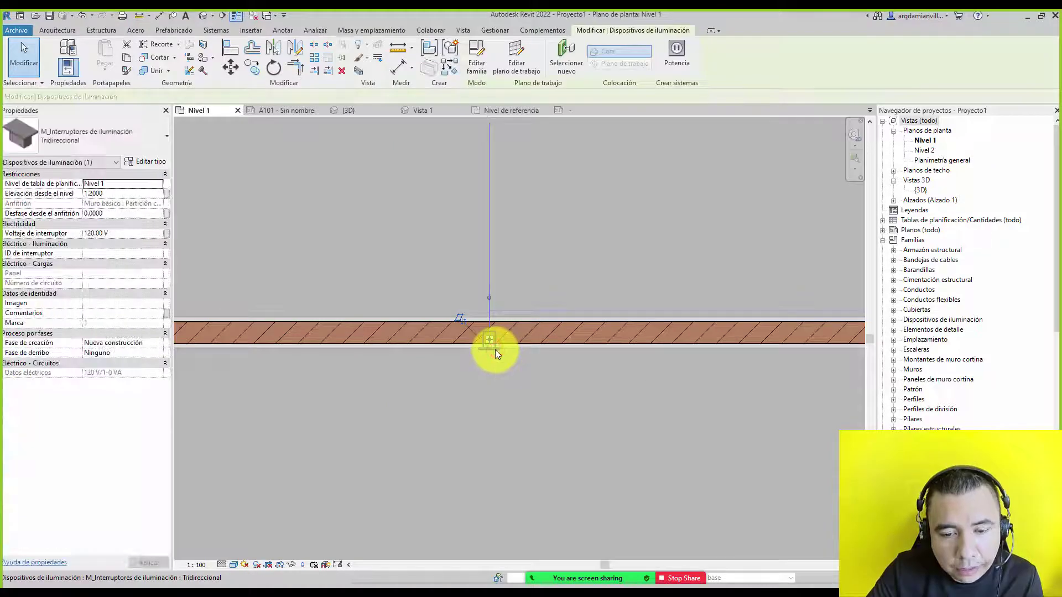
left_click(479, 68)
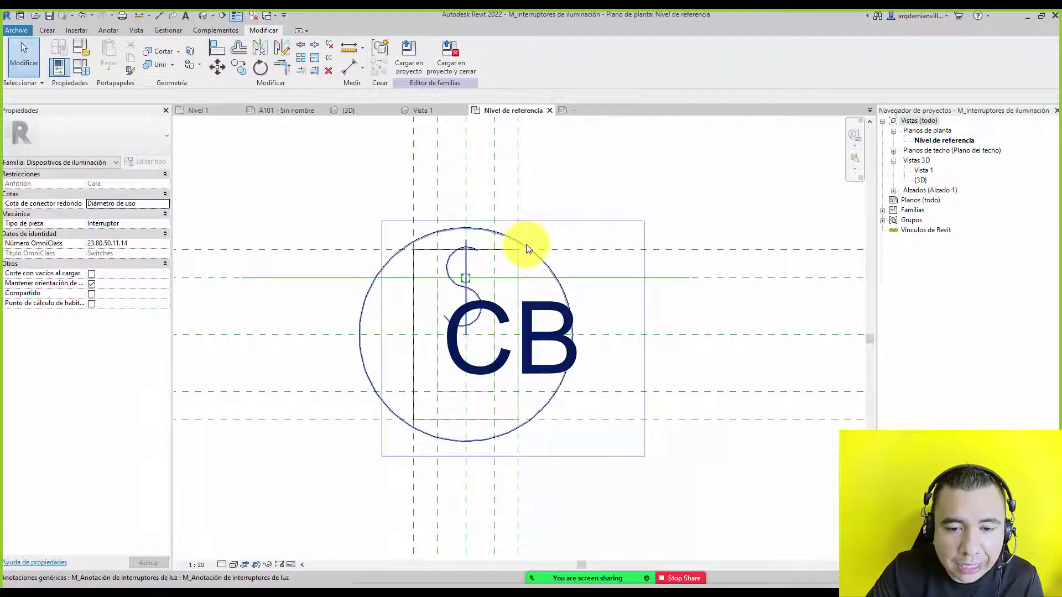
Clear Medio in the CB annotation's visibility settings so it shows only at Bajo, then start loading.
left_click(523, 243)
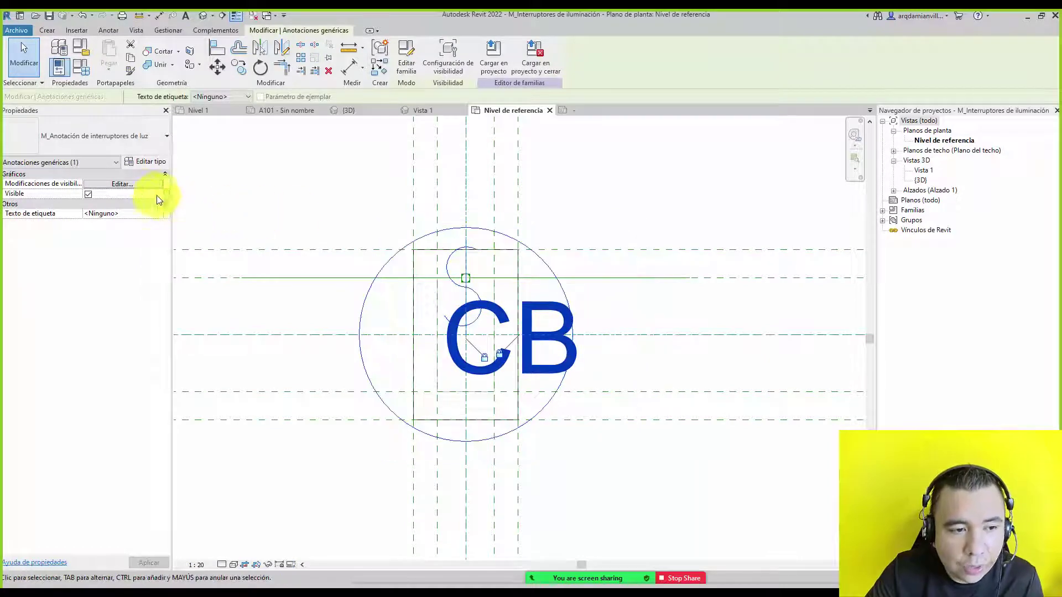
left_click(124, 186)
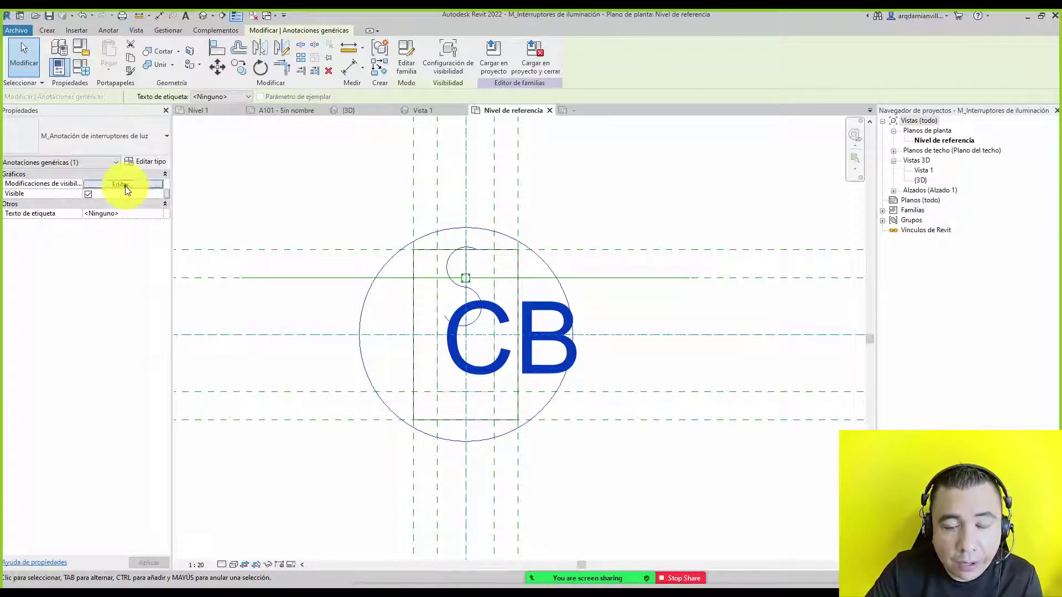
left_click_drag(613, 241, 622, 114)
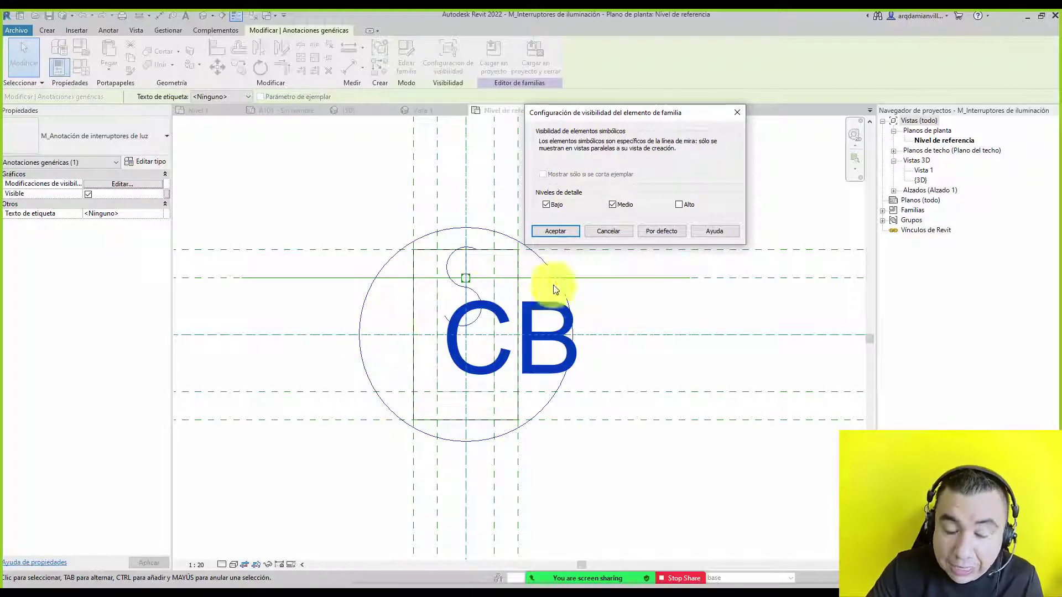
left_click(558, 209)
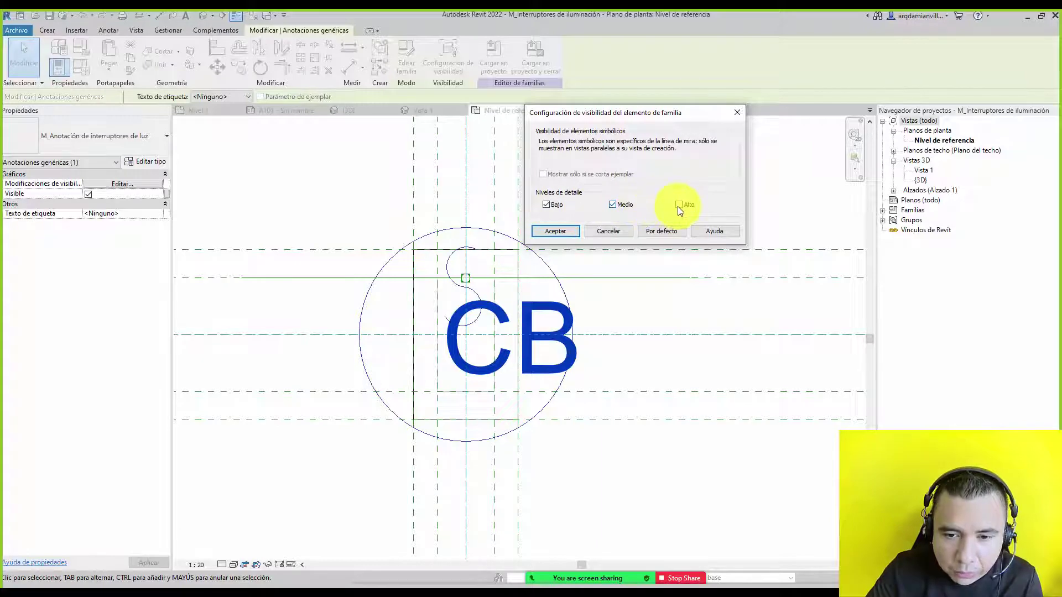
left_click(613, 204)
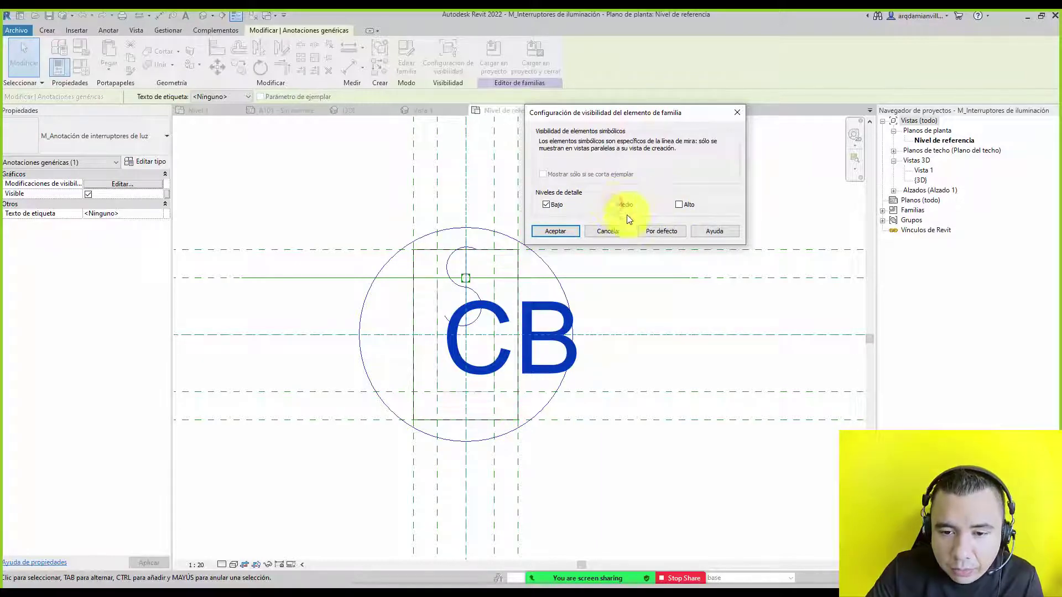
left_click(559, 231)
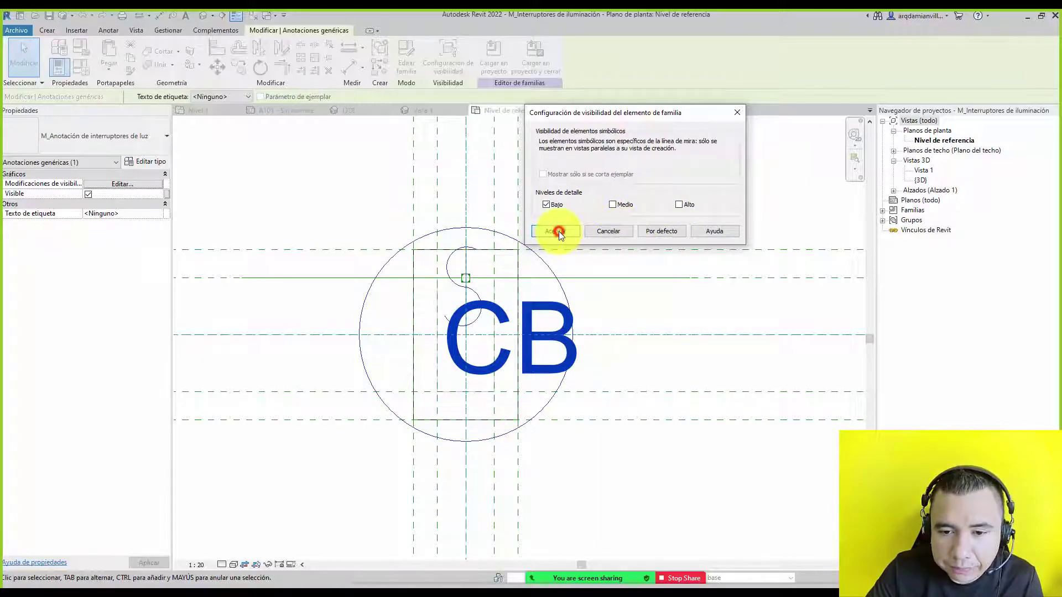
left_click(498, 58)
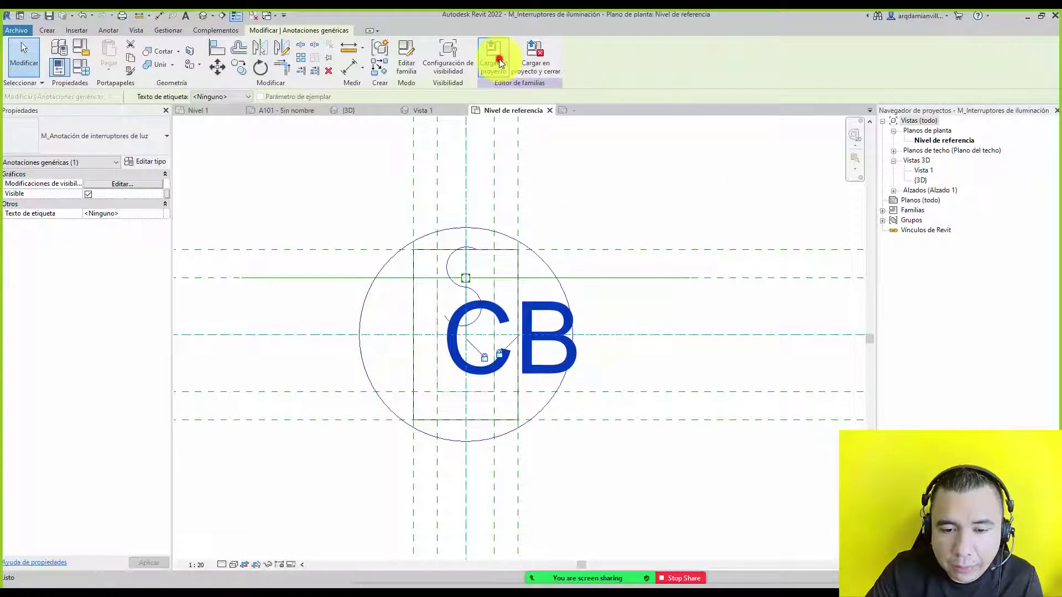
Reload the family into Proyecto1, overwriting the existing version and parameter values, and view at Medio.
left_click(487, 385)
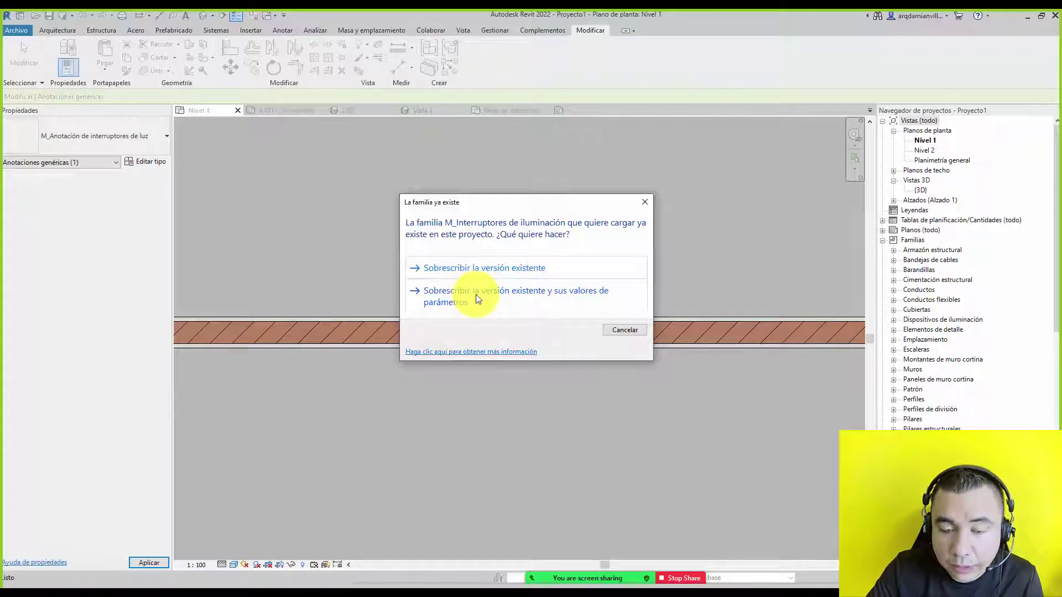
left_click(476, 295)
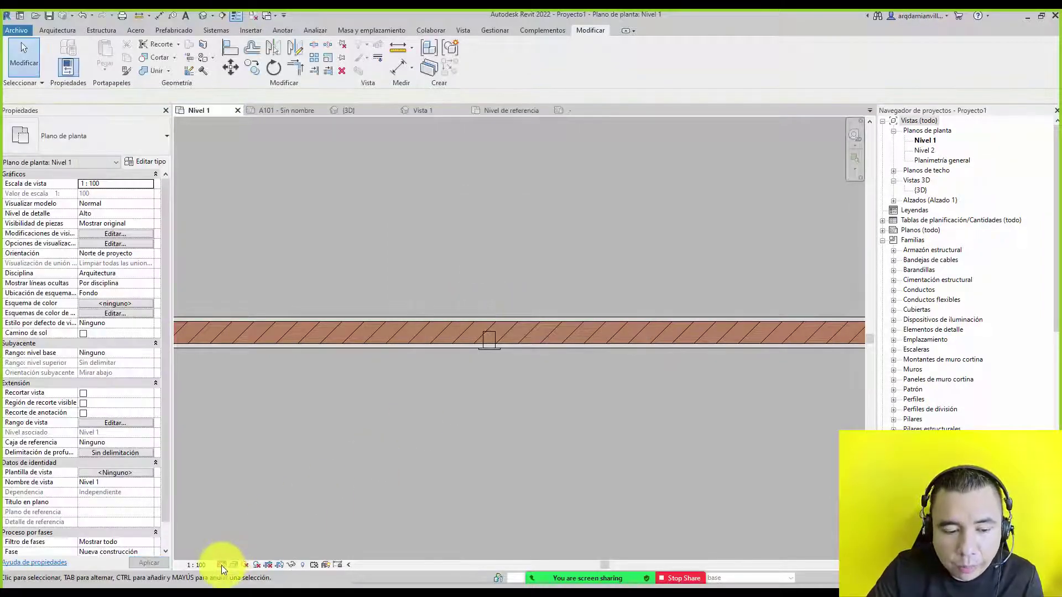
left_click(221, 565)
left_click(231, 545)
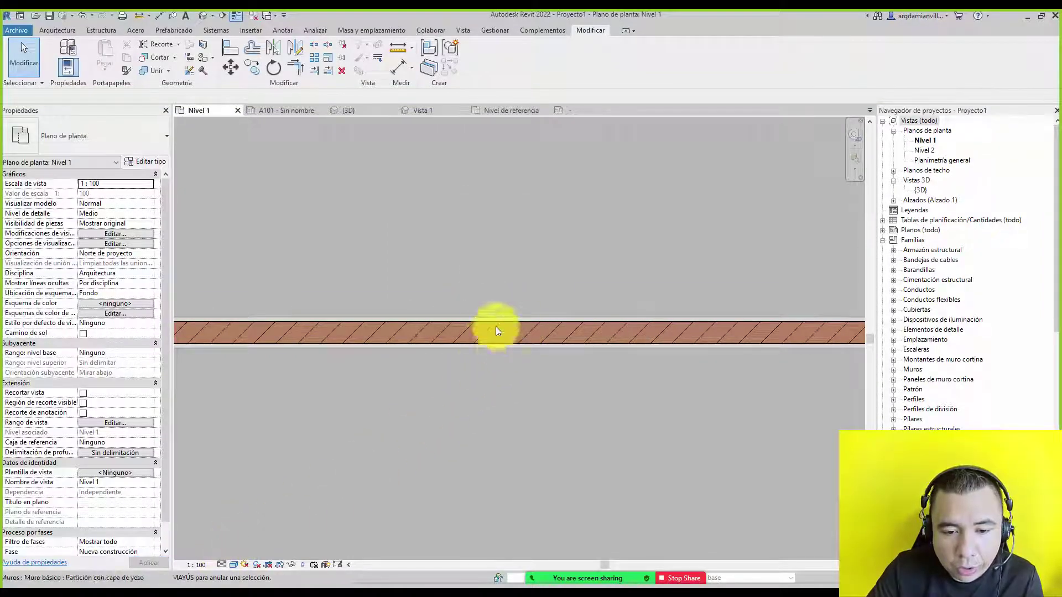
Check the switch symbol at Alto, Bajo, Medio and back to Alto detail, then select the switch.
left_click(222, 565)
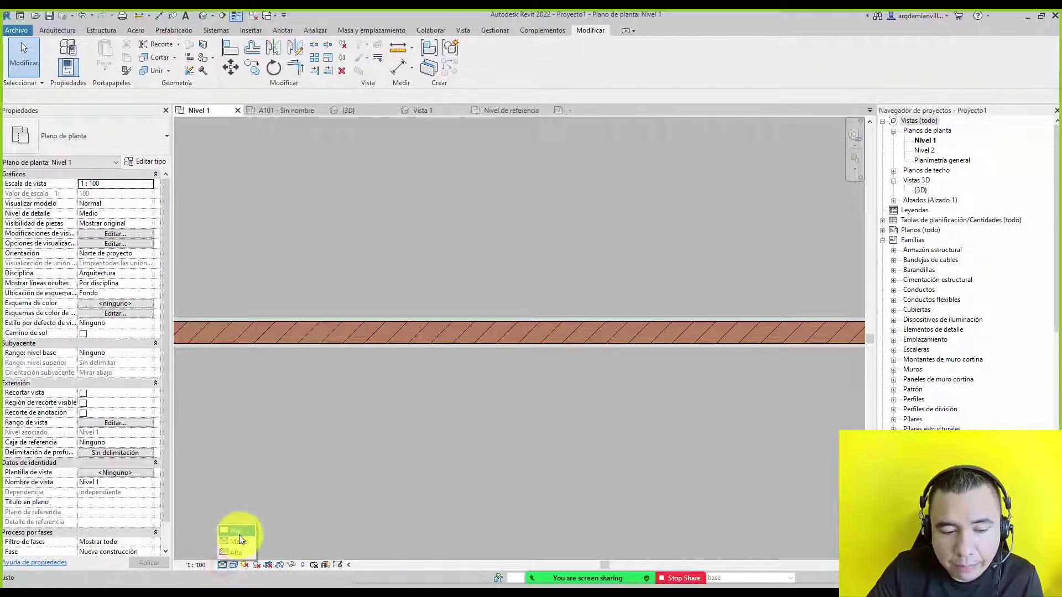
left_click(238, 553)
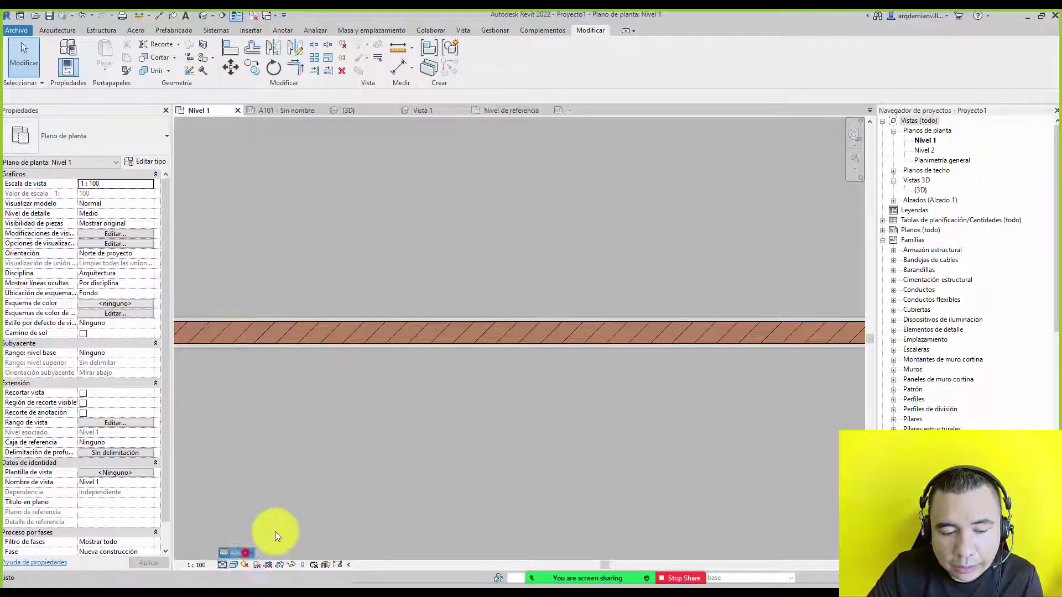
left_click(220, 567)
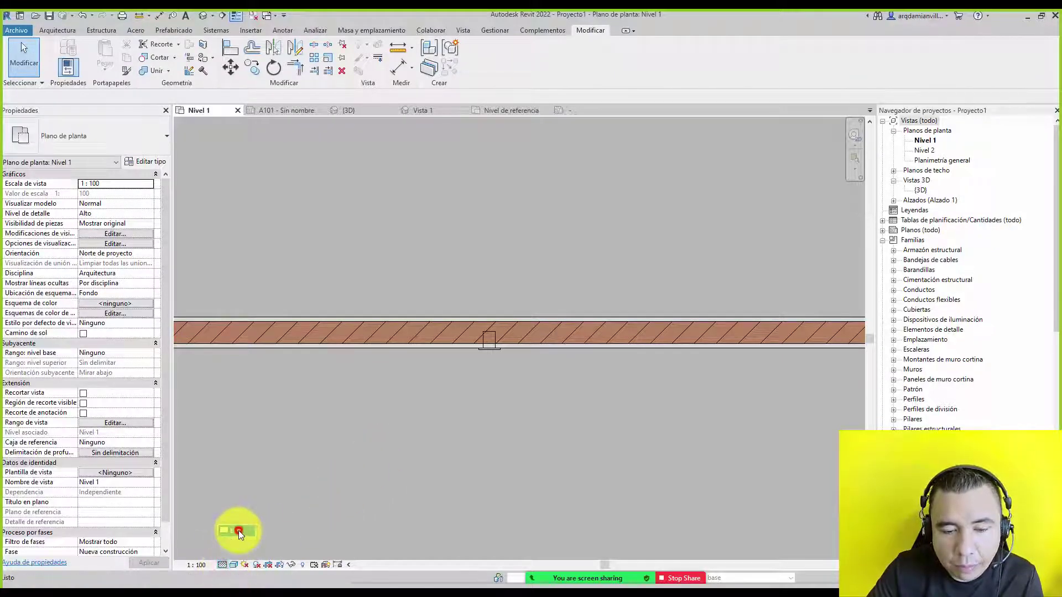
left_click(238, 529)
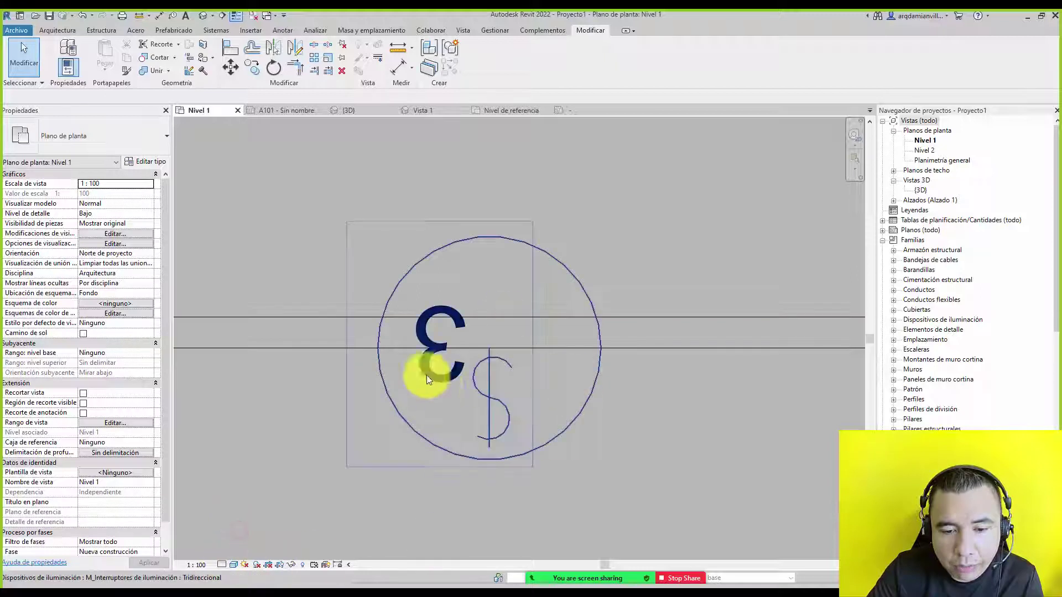
left_click(221, 565)
left_click(245, 543)
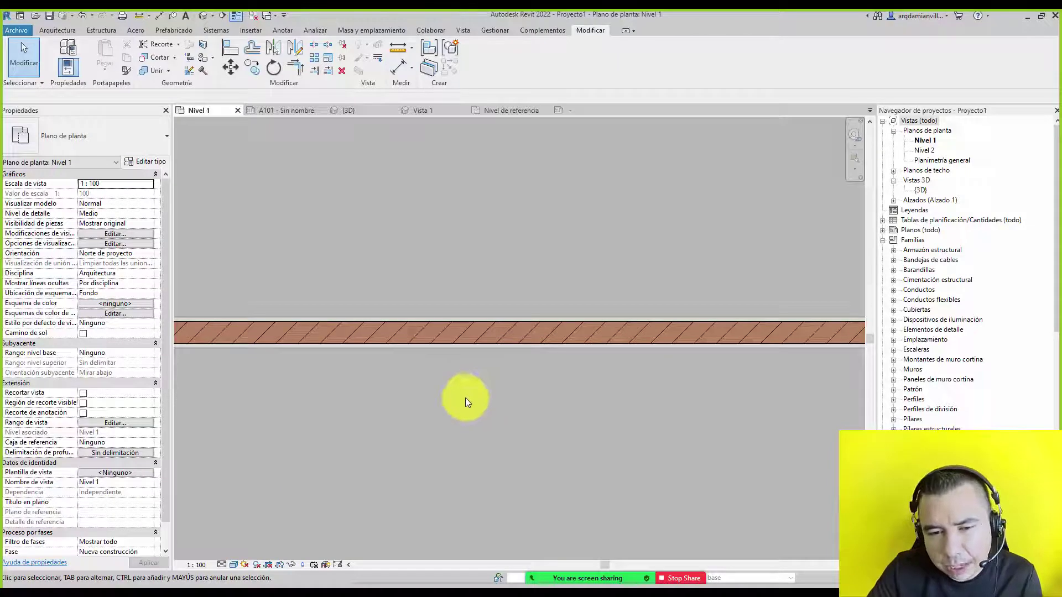
left_click(221, 566)
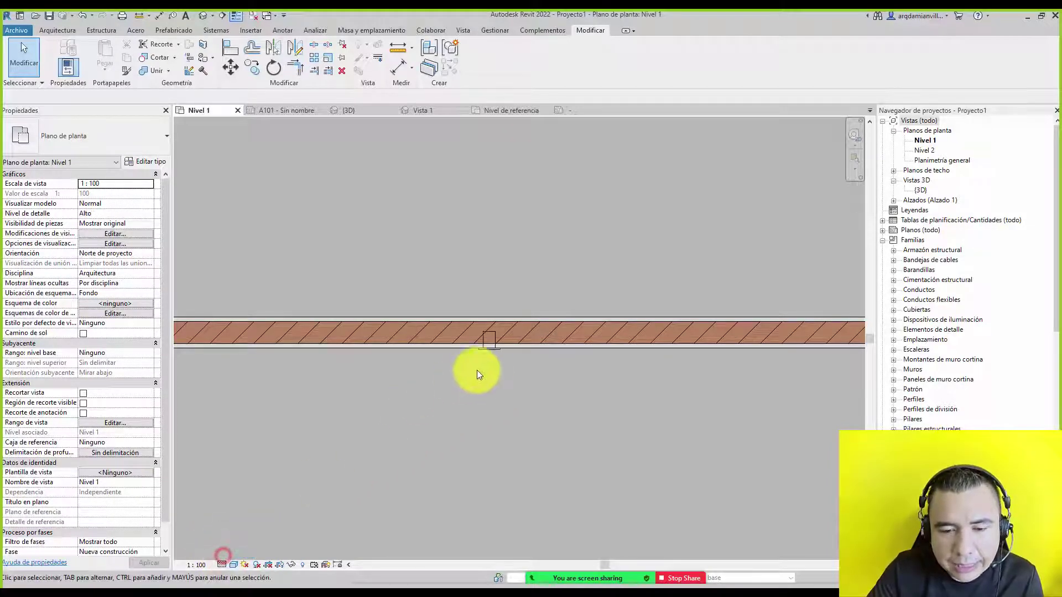
left_click(497, 355)
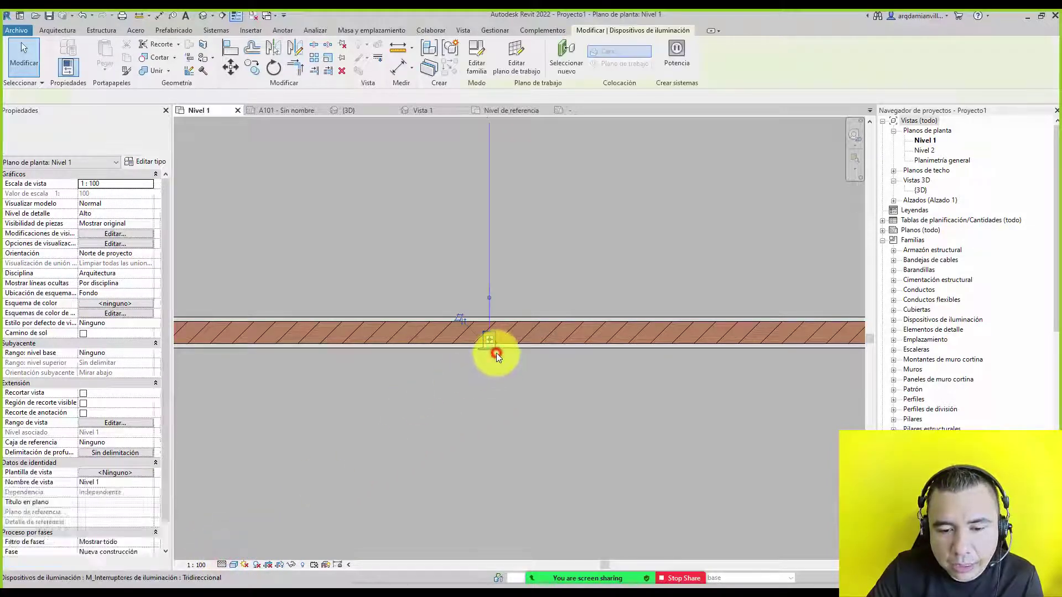
Open the switch family and review the CB annotation's and extrusion's visibility settings without changes.
left_click(475, 65)
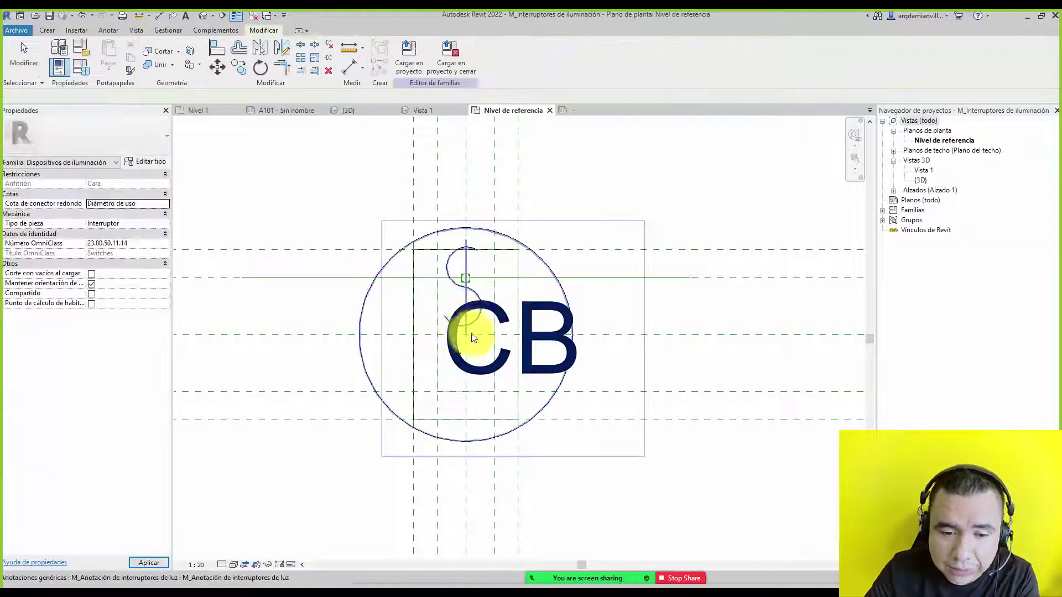
left_click(530, 258)
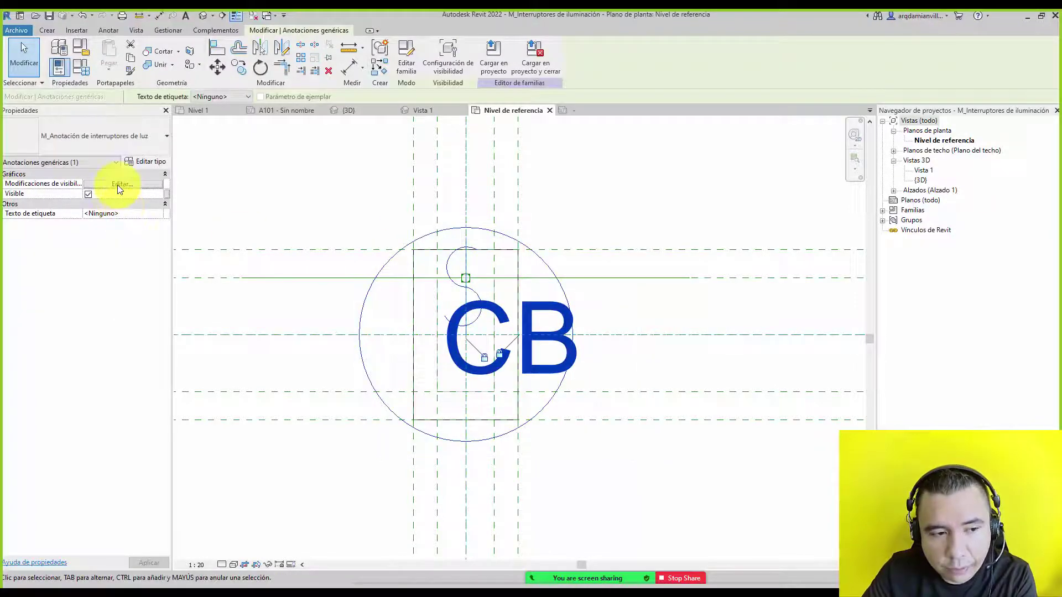
left_click(118, 186)
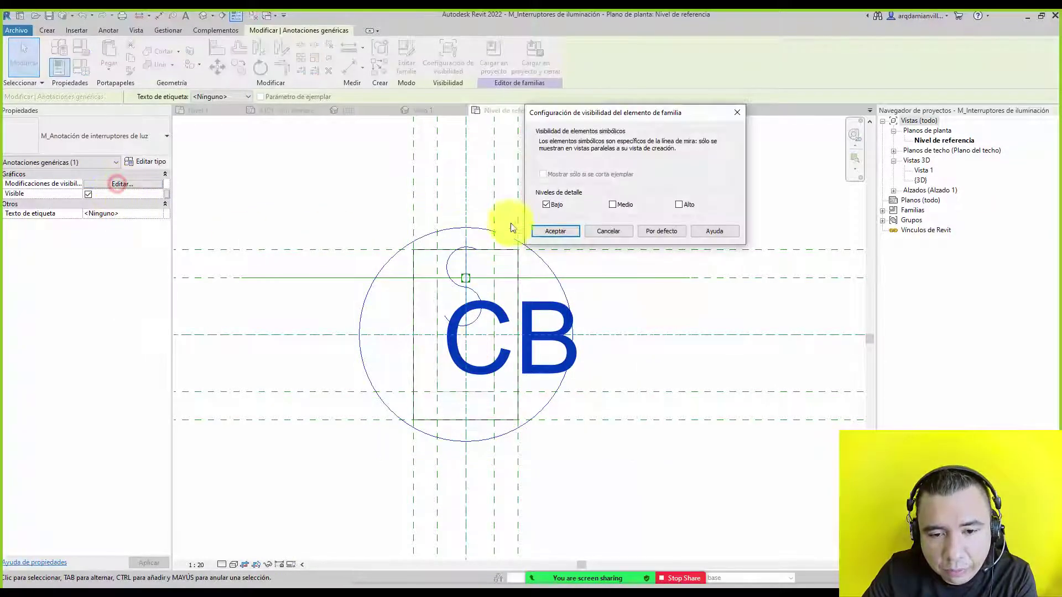
left_click(611, 231)
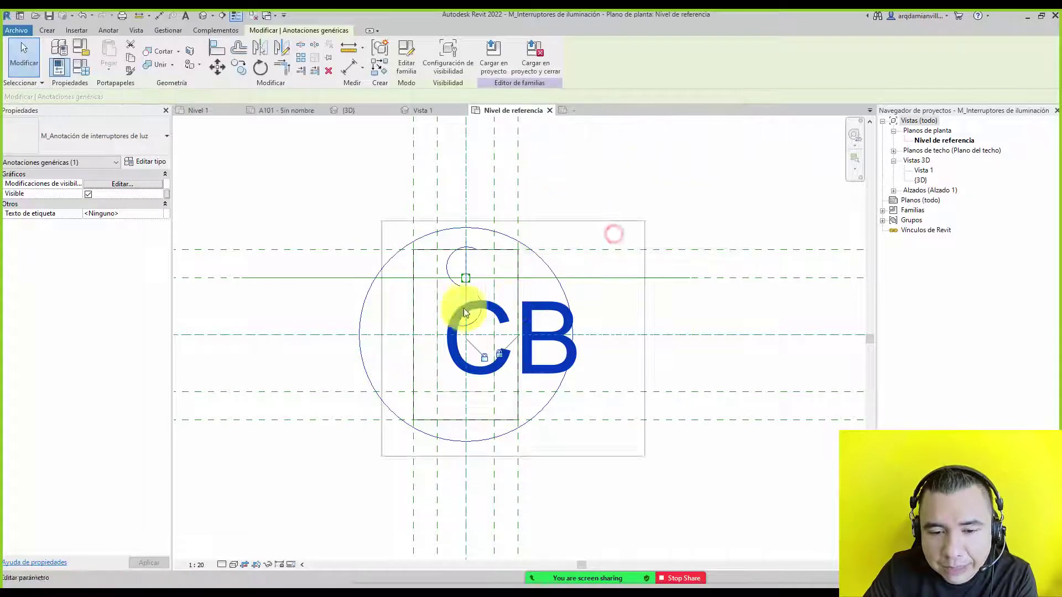
left_click(411, 300)
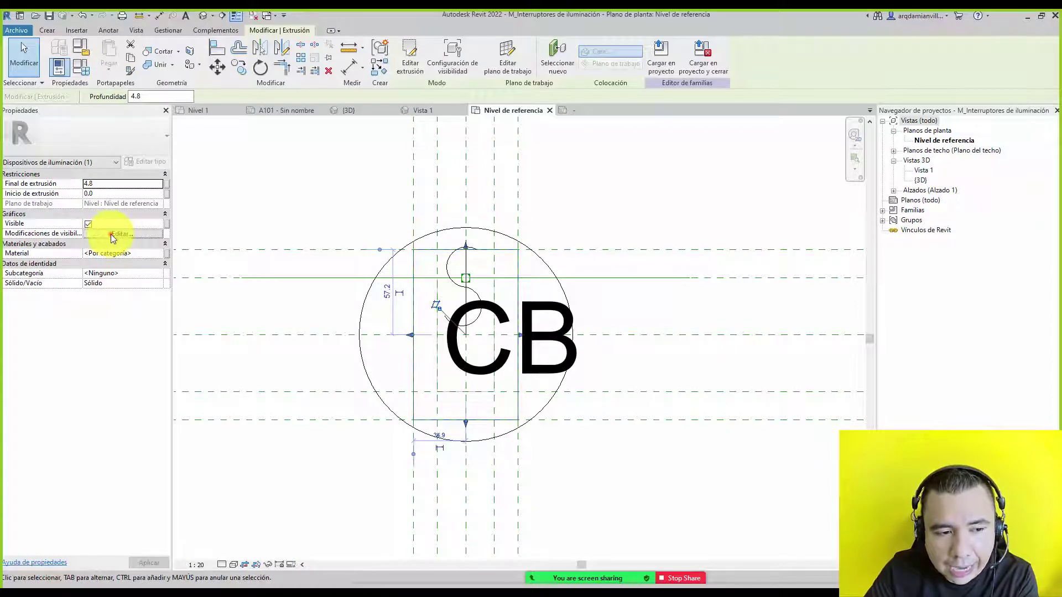
left_click(113, 235)
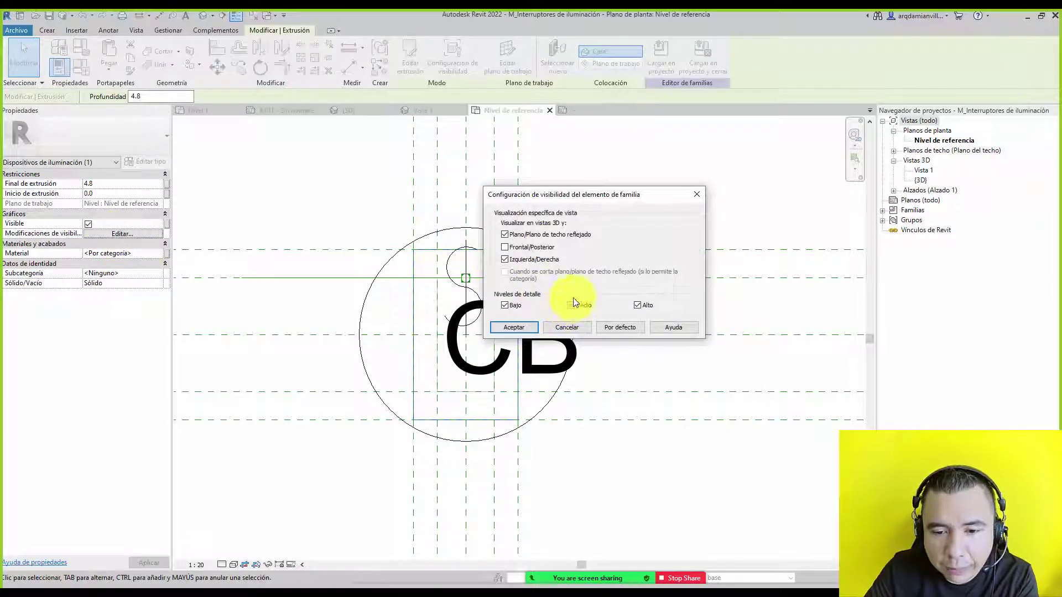
left_click(581, 327)
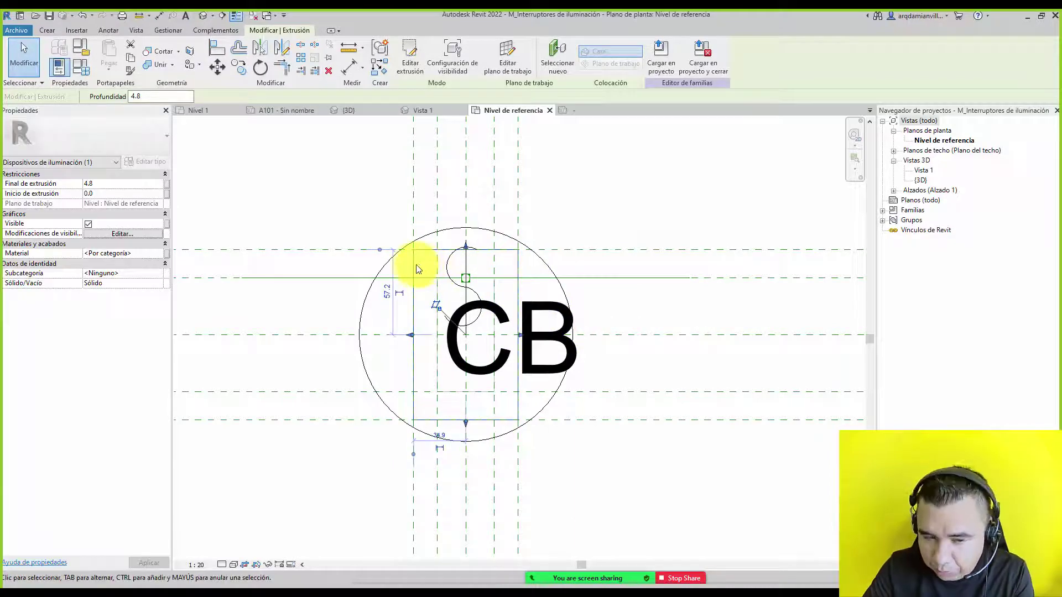
Try front/back view visibility on the extrusion, discard it, and recheck the CB annotation's settings.
left_click(439, 230)
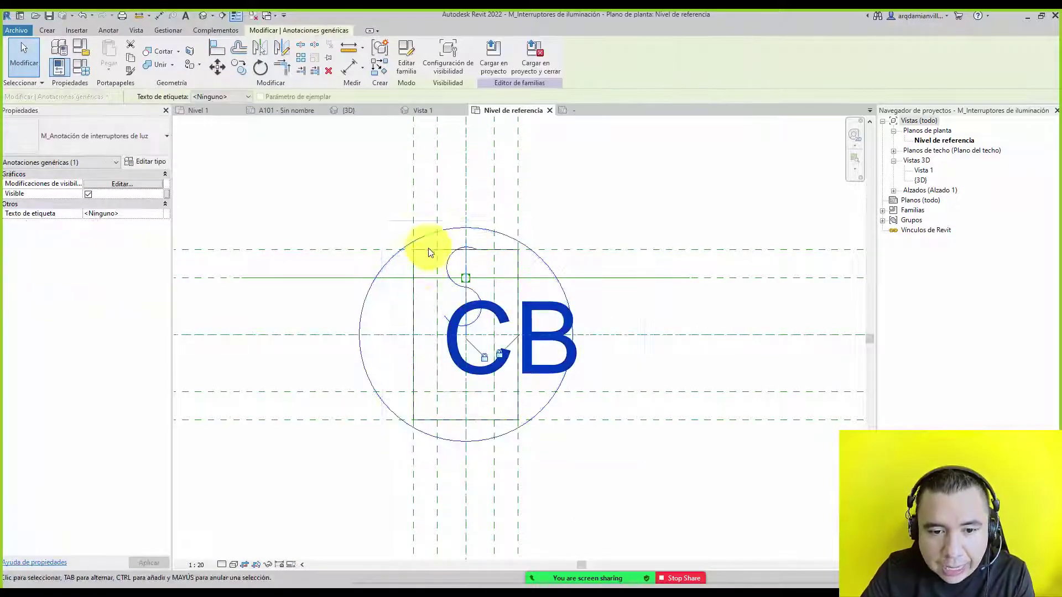
left_click(417, 271)
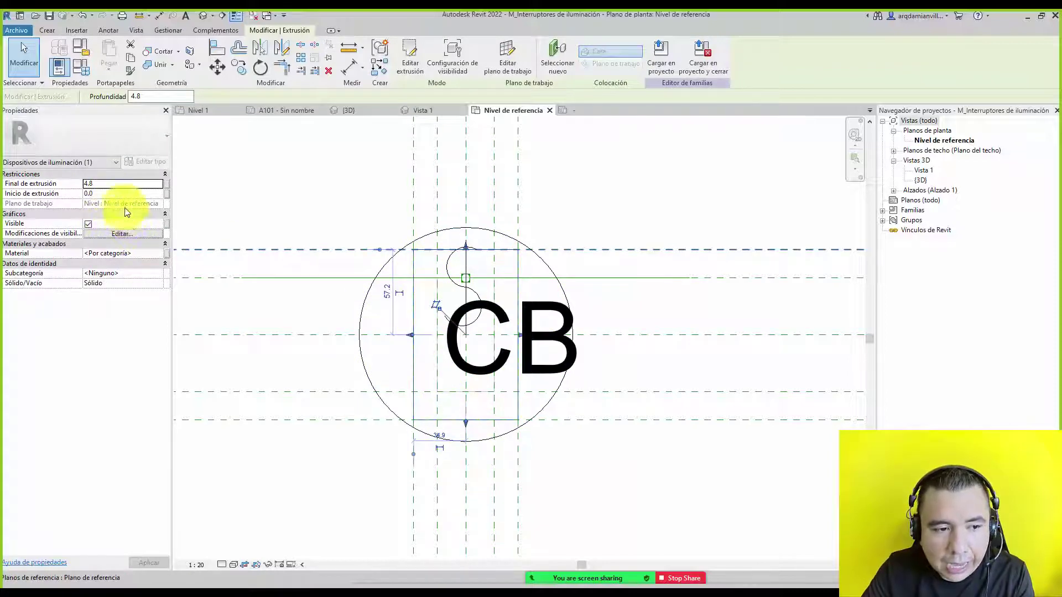
left_click(133, 234)
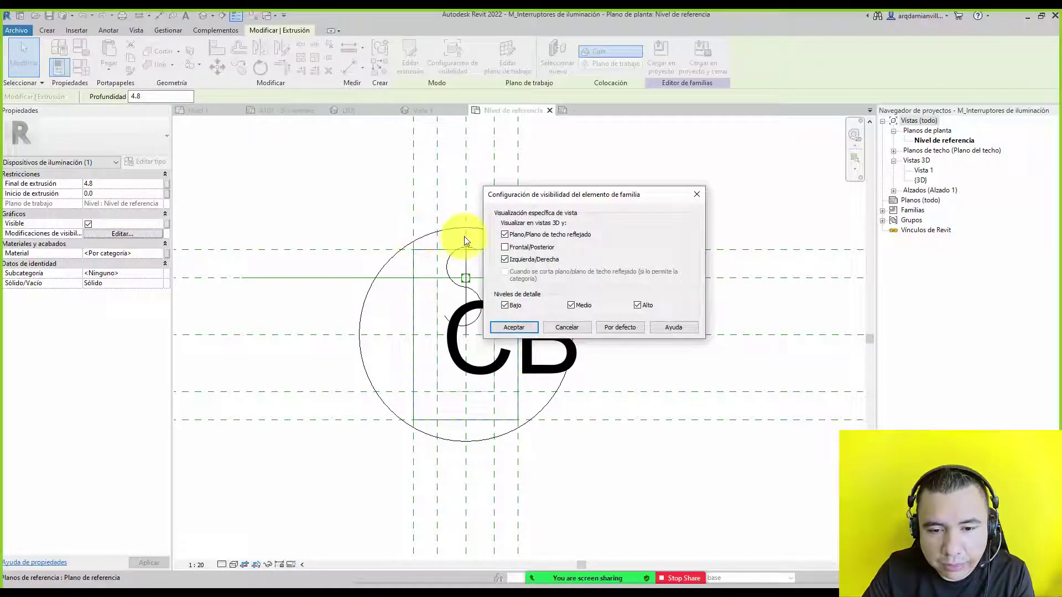
left_click(505, 247)
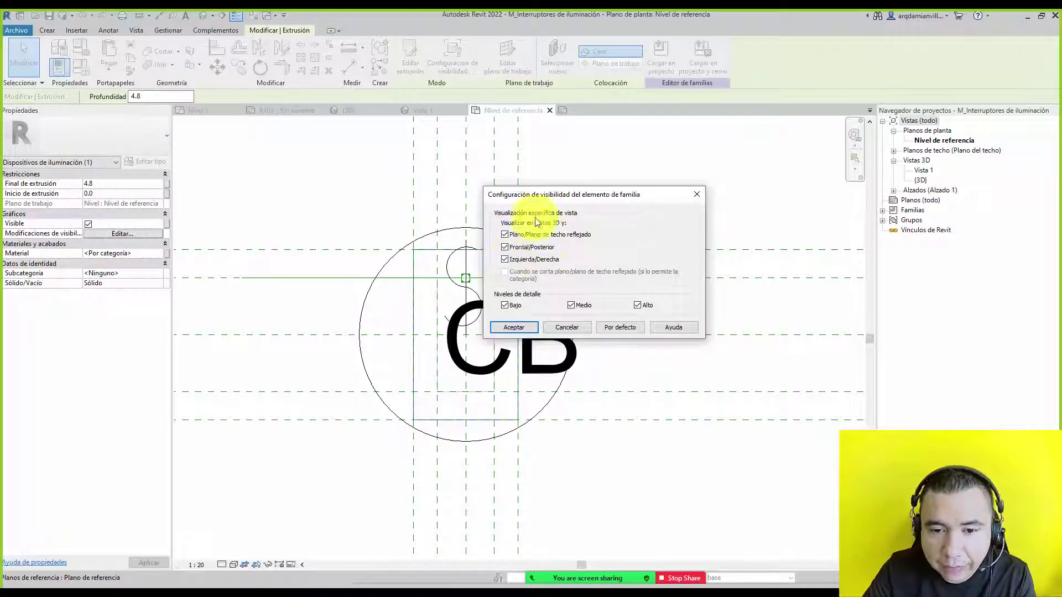
left_click(543, 260)
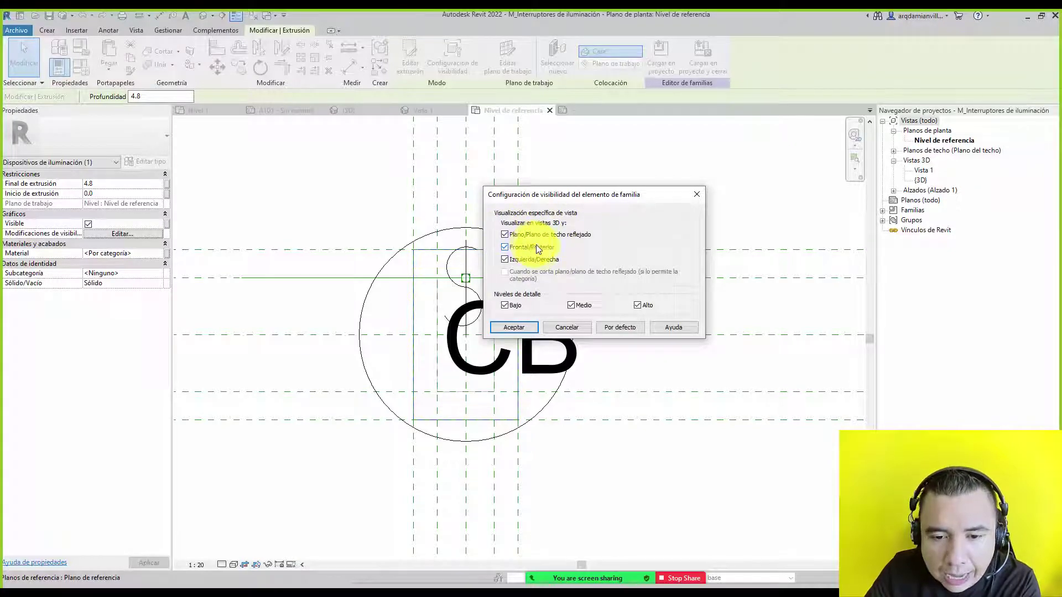
left_click(579, 328)
left_click(537, 338)
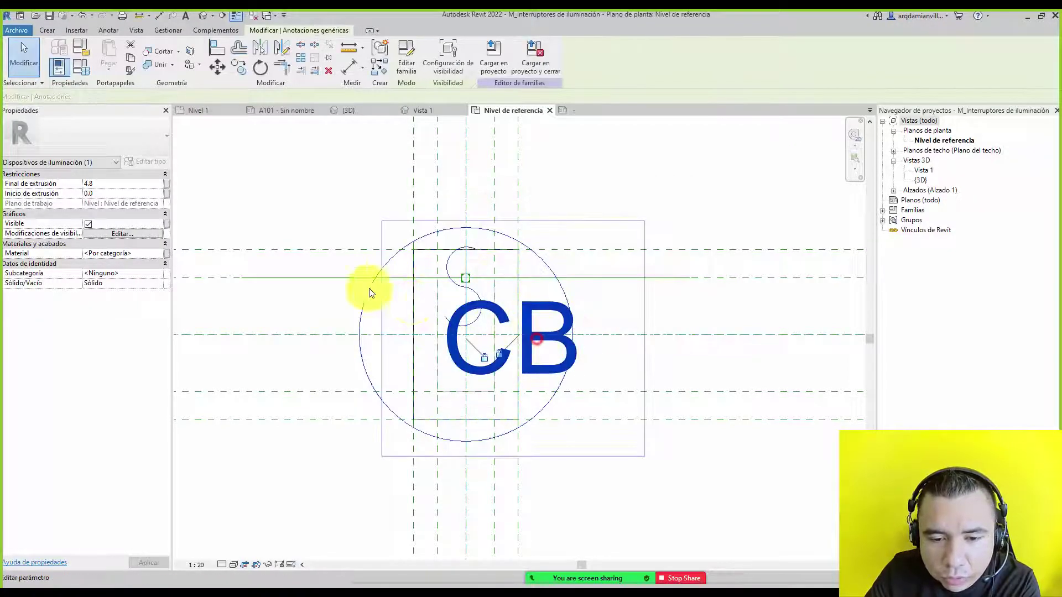
left_click(142, 185)
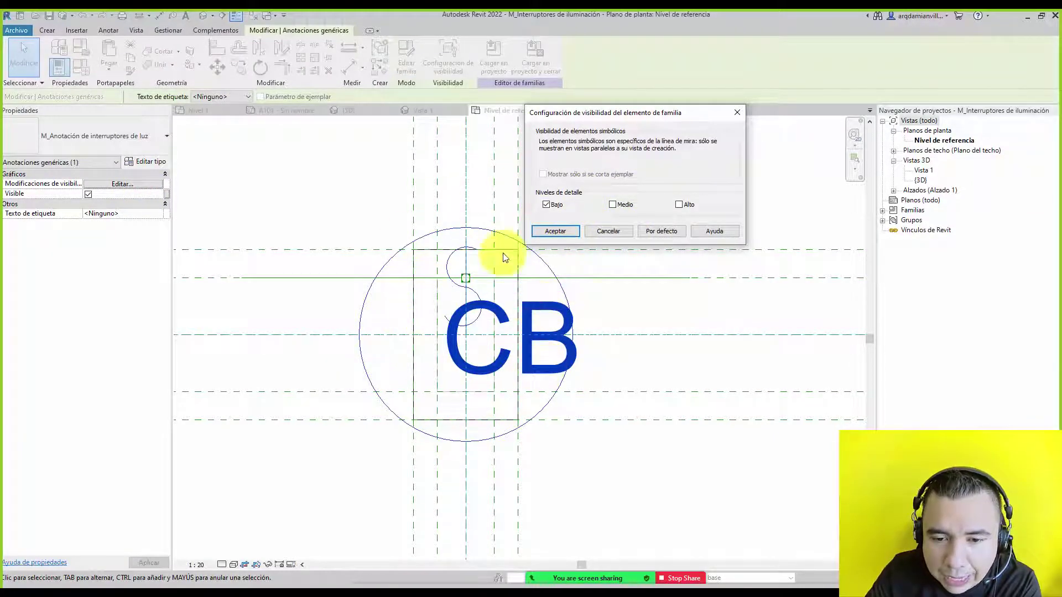
left_click(621, 231)
left_click(387, 205)
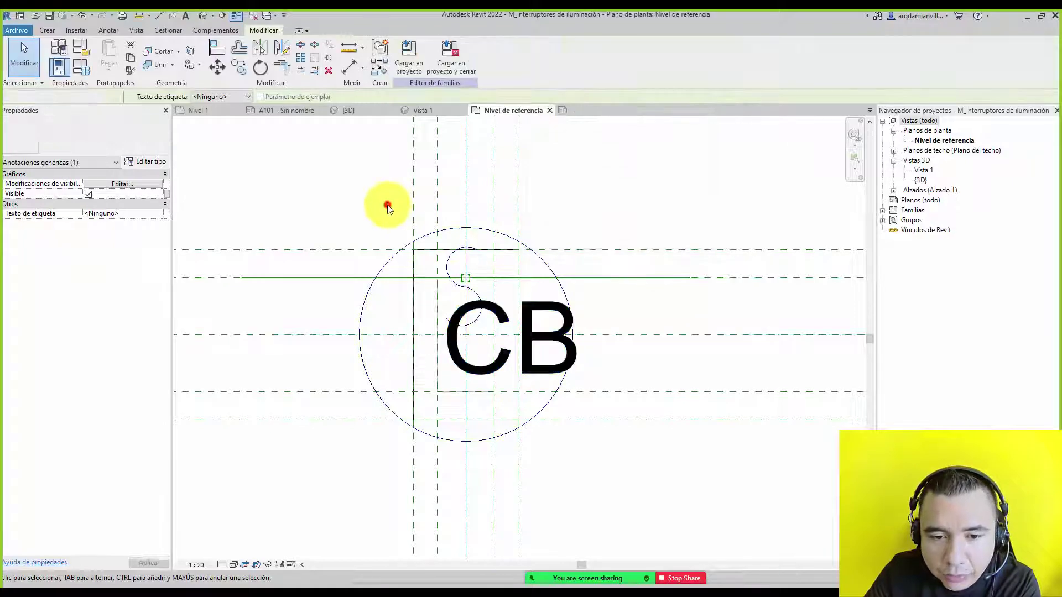
Confirm the extrusion's visibility at Bajo, Medio and Alto, then reselect the CB annotation.
left_click(418, 272)
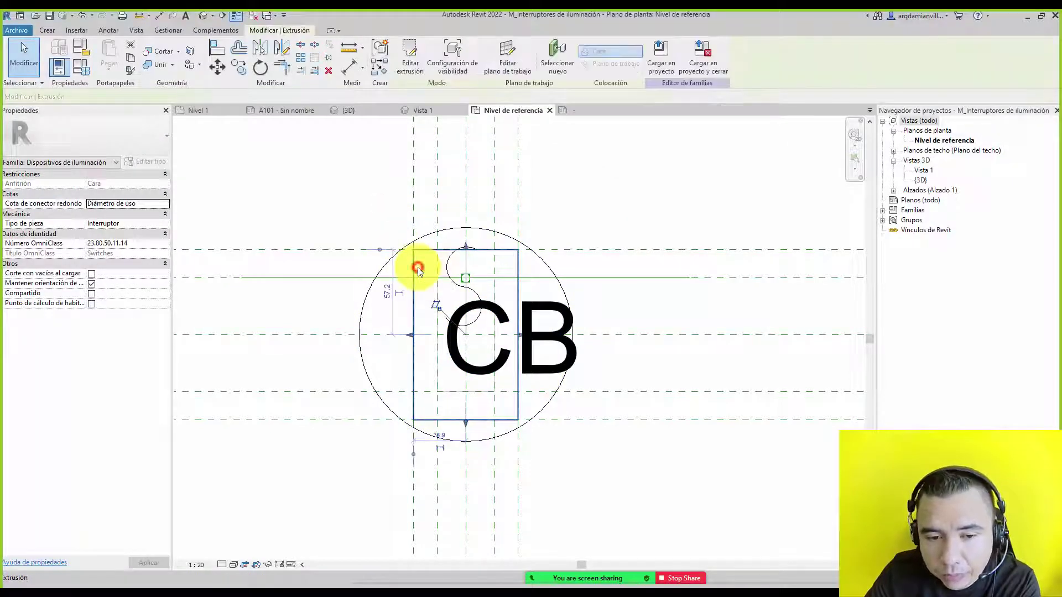
left_click(135, 235)
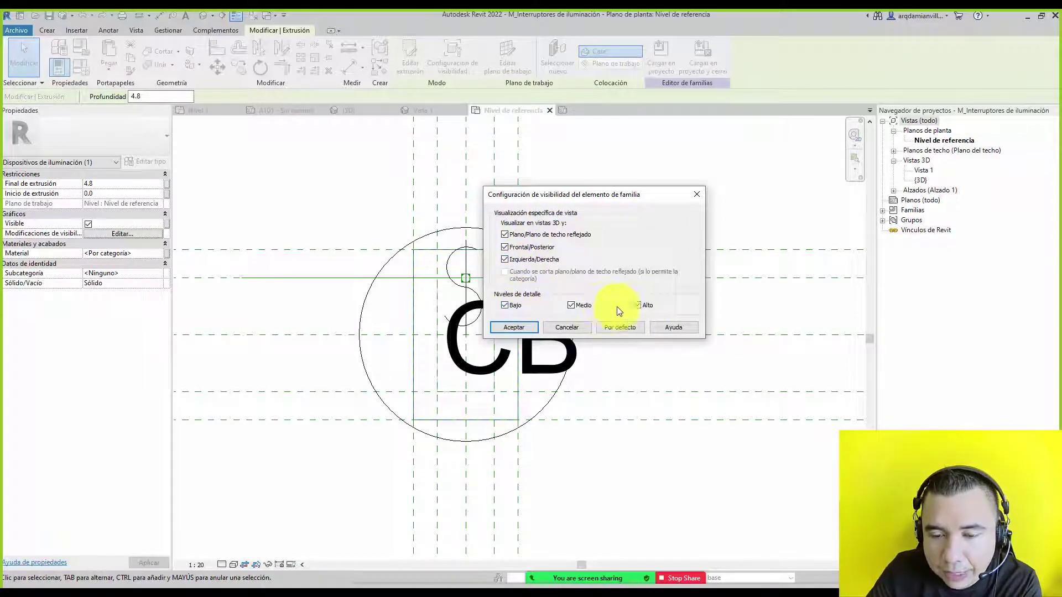
left_click(576, 327)
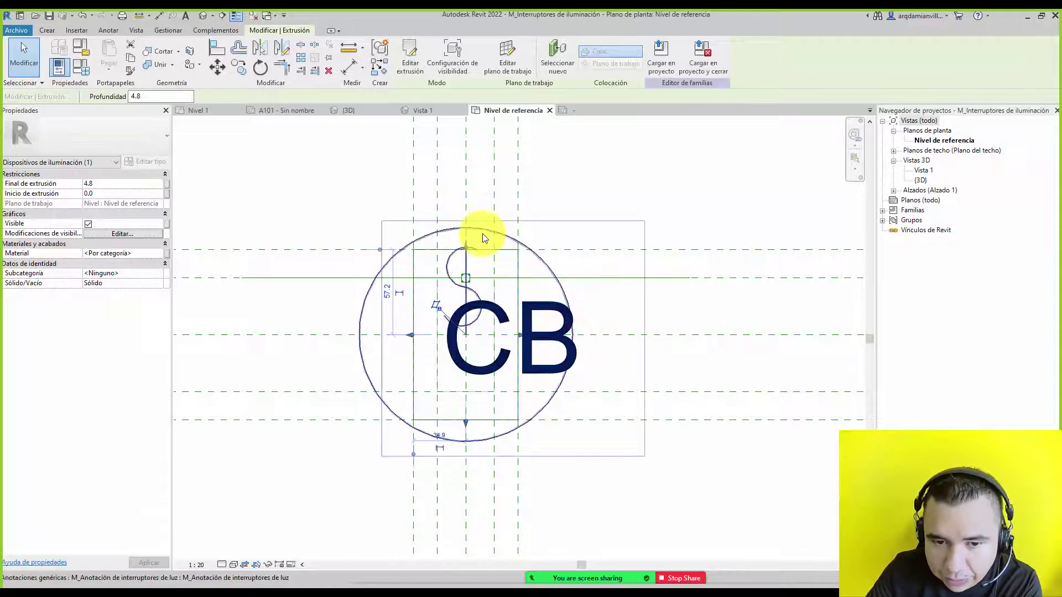
left_click(483, 238)
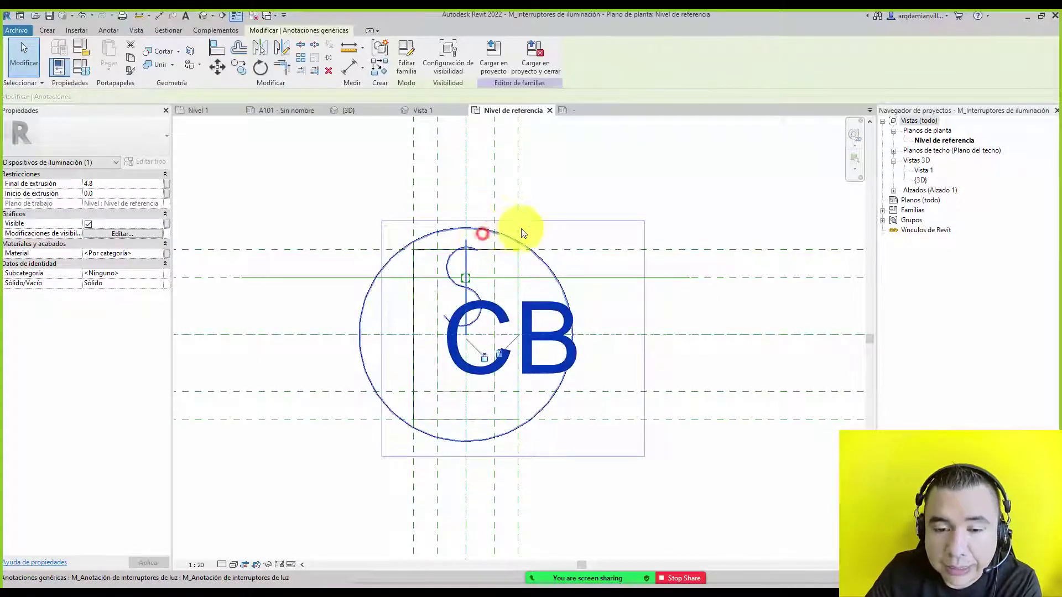
left_click(580, 219)
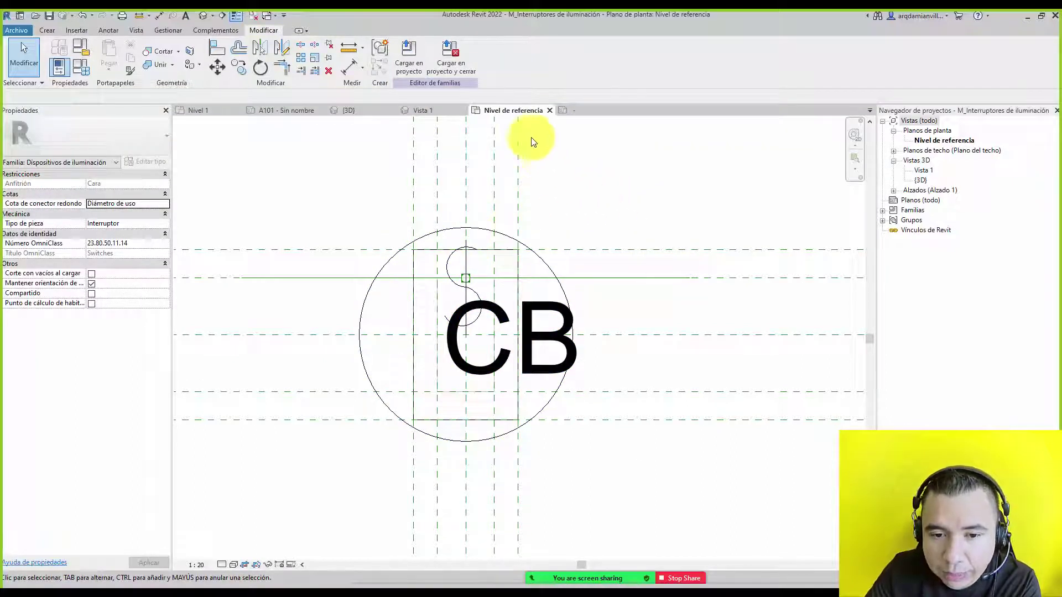
left_click(492, 234)
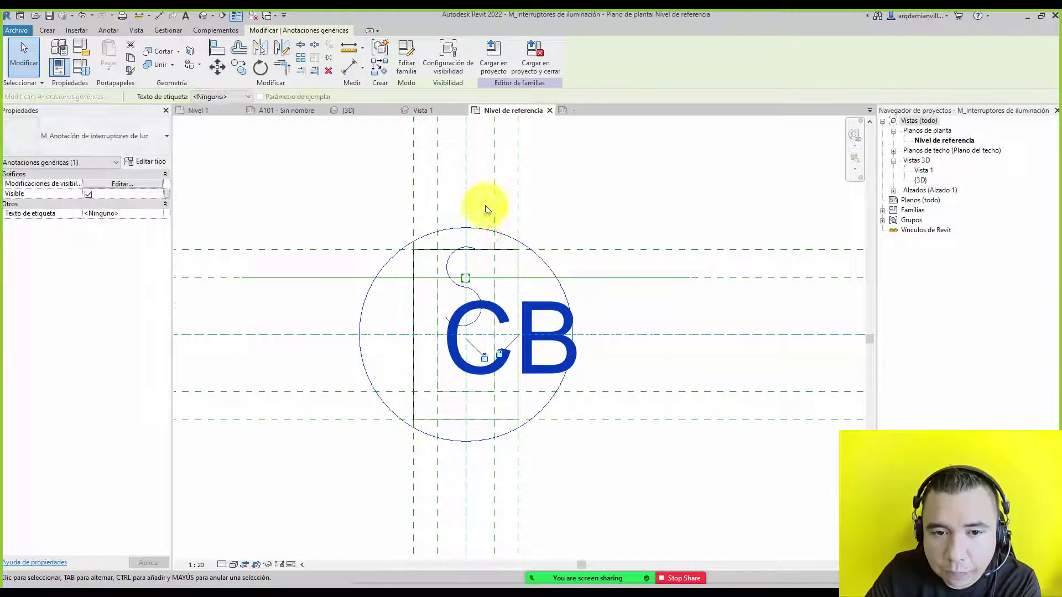
Open the CB annotation family, close it unsaved, and close the switch family back to Nivel 1.
left_click(402, 64)
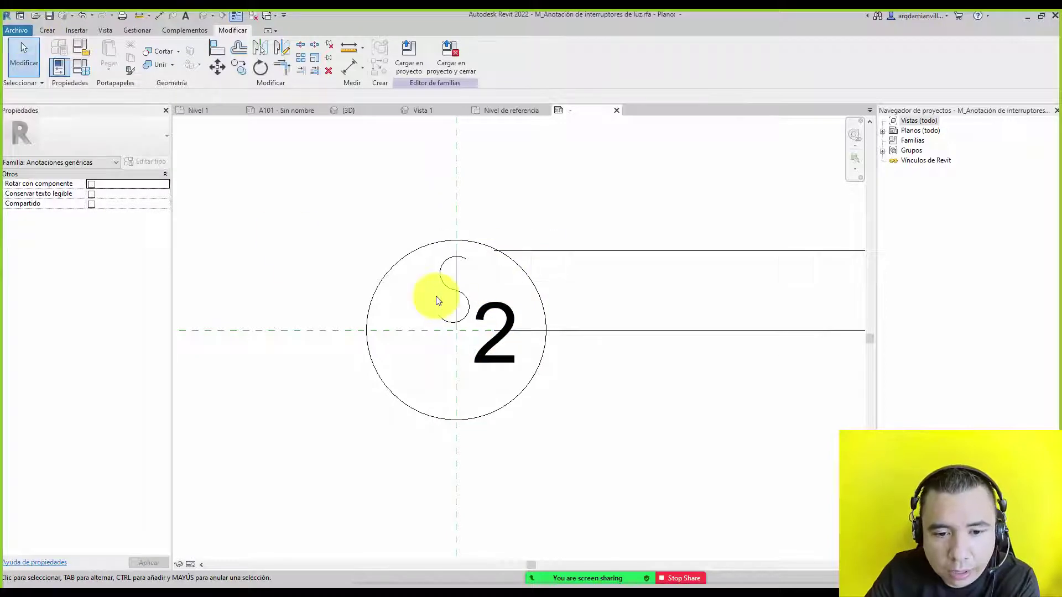
left_click(616, 111)
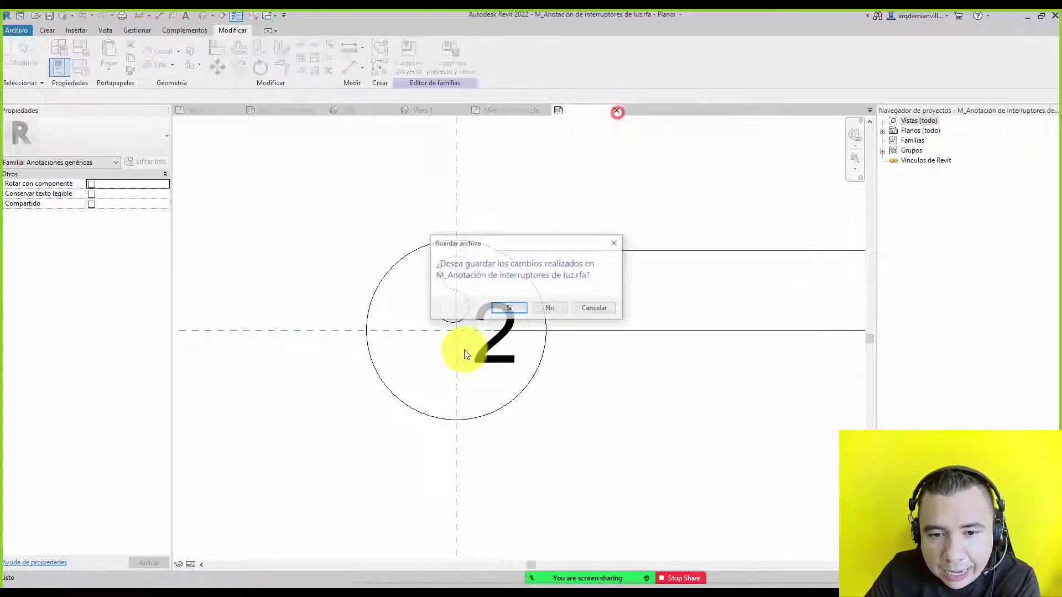
left_click(548, 305)
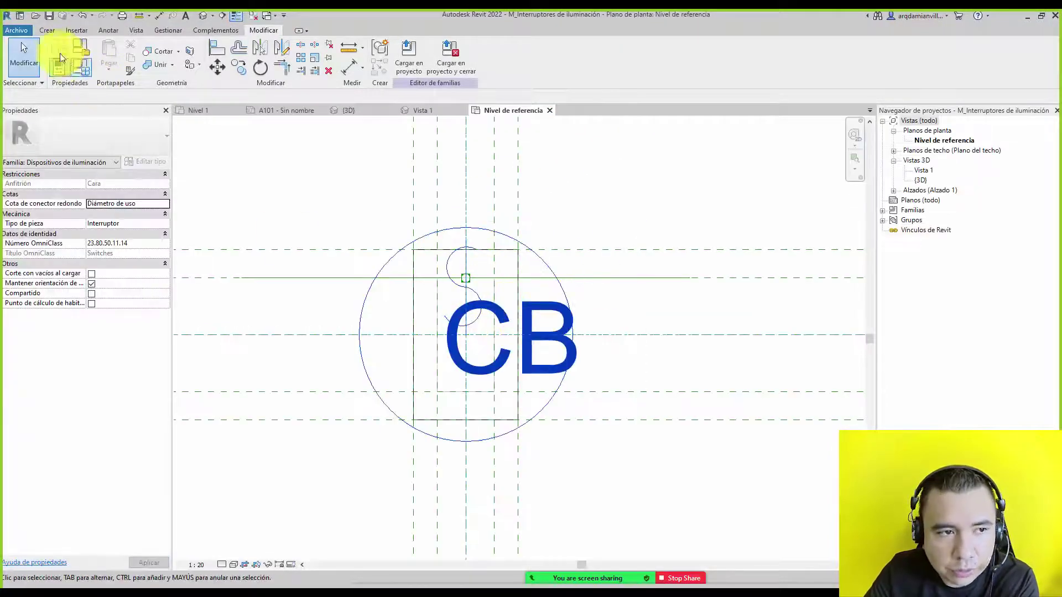
left_click(27, 33)
left_click(312, 197)
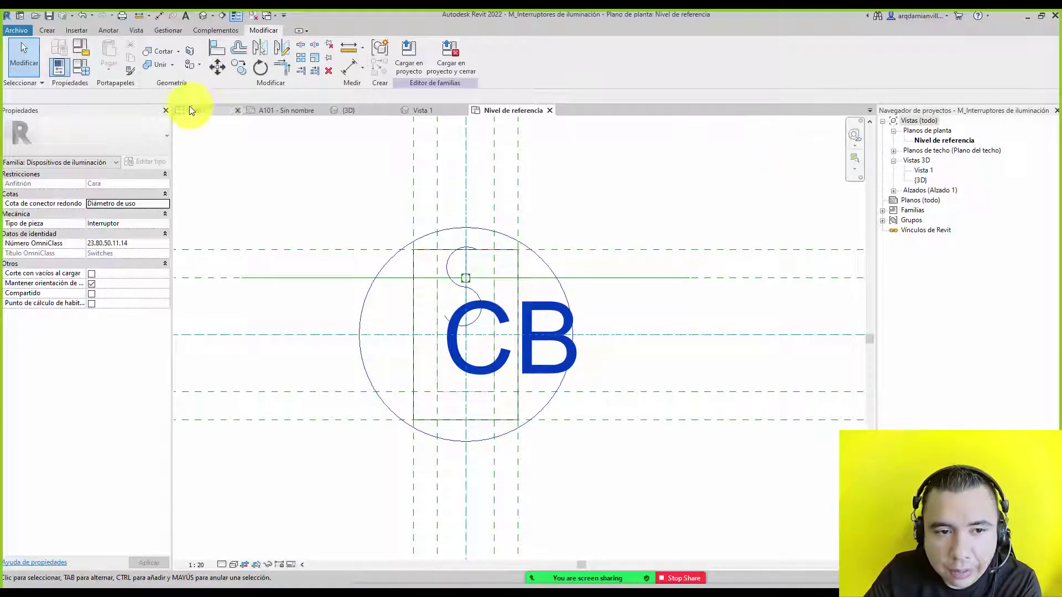
left_click(550, 110)
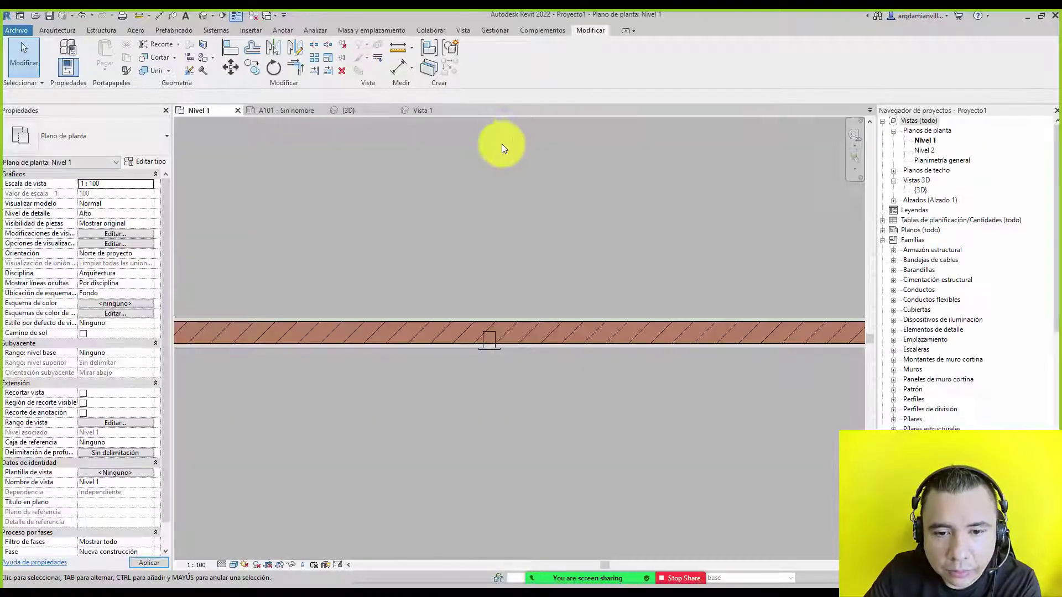
Load the RPC Árbol - Caducifolio family from the Vegetación folder as a site component.
scroll(487, 222, "down", 3)
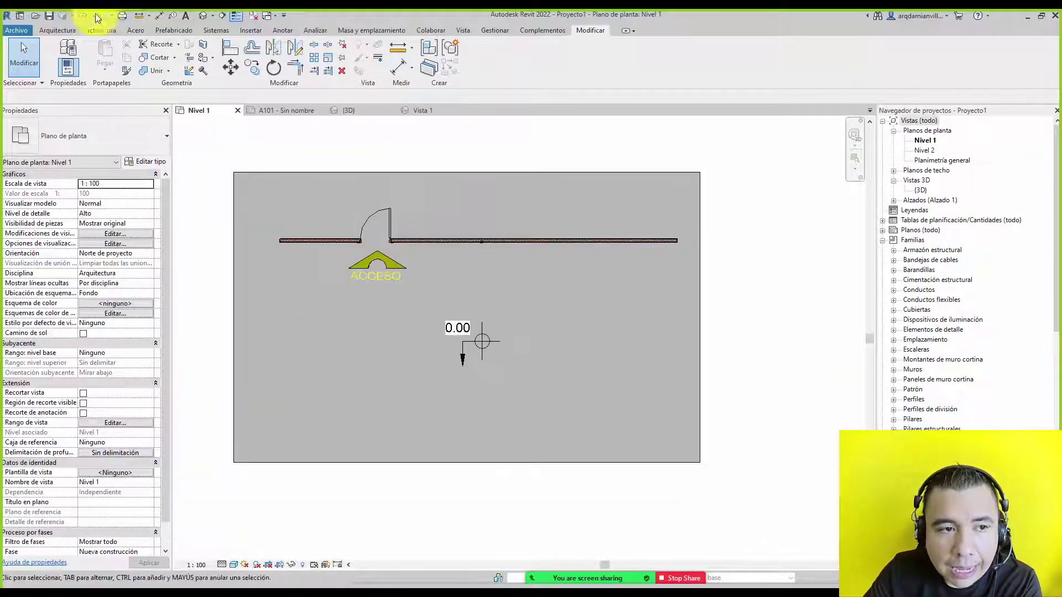
left_click(57, 31)
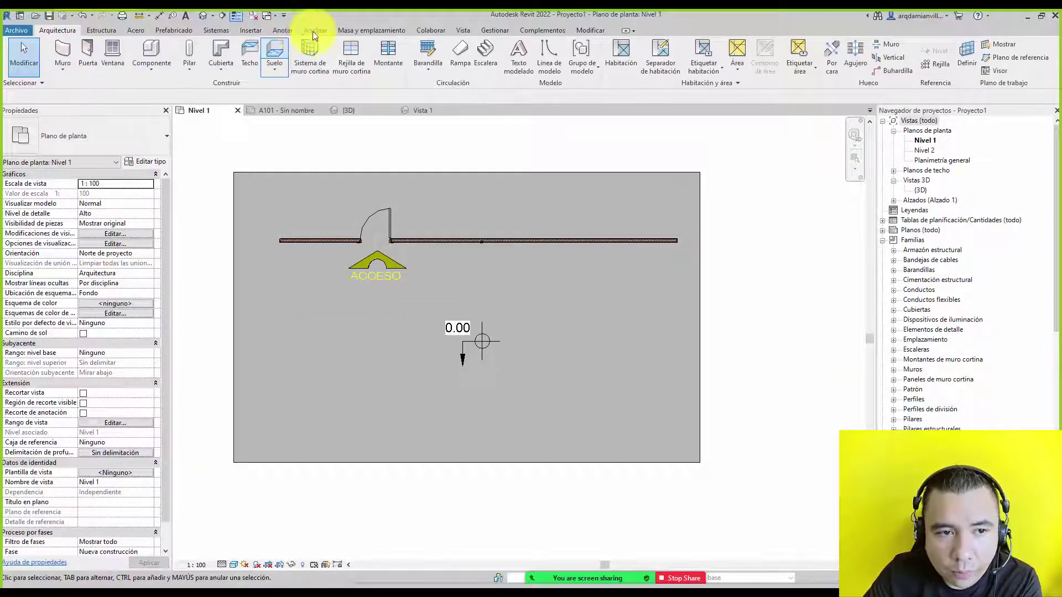
left_click(348, 31)
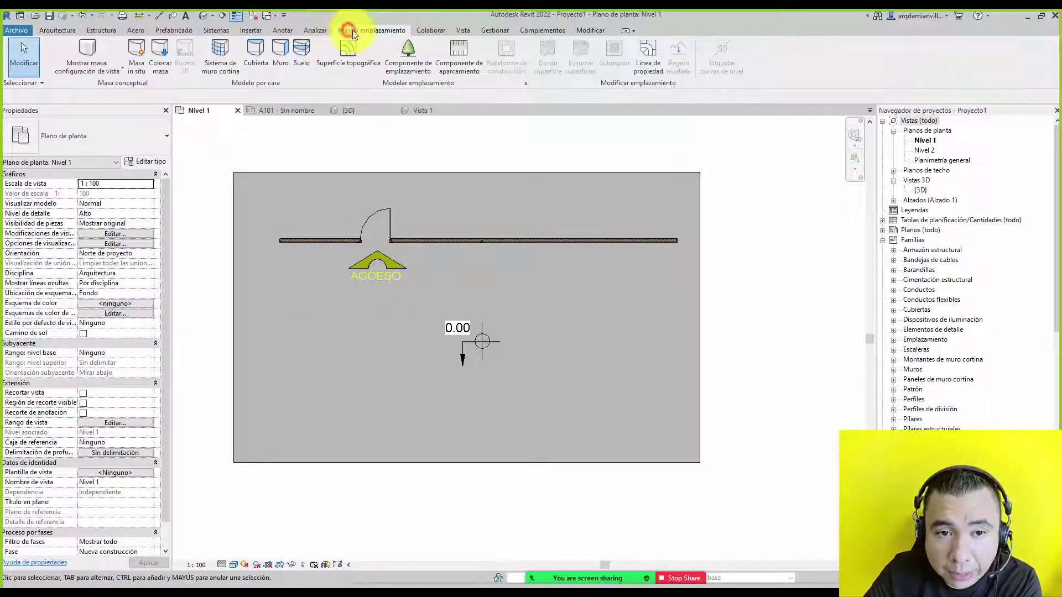
left_click(407, 60)
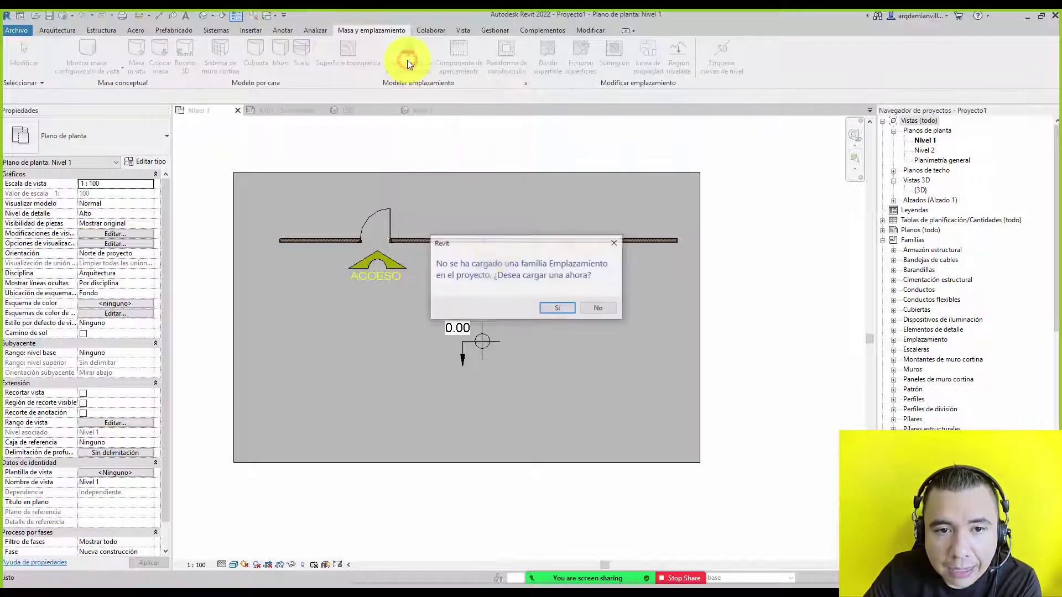
left_click(557, 308)
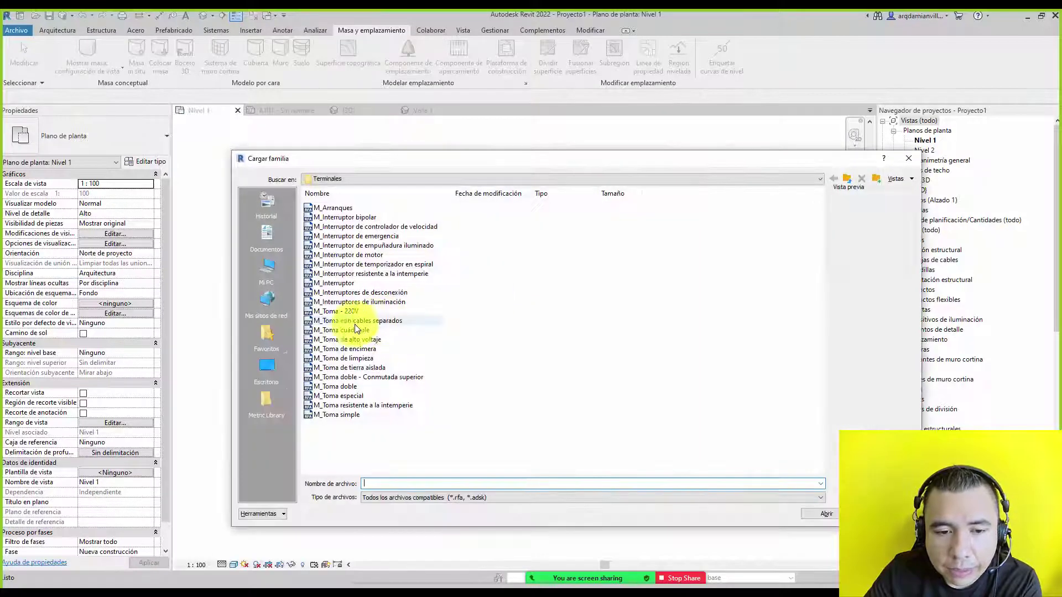
left_click(267, 363)
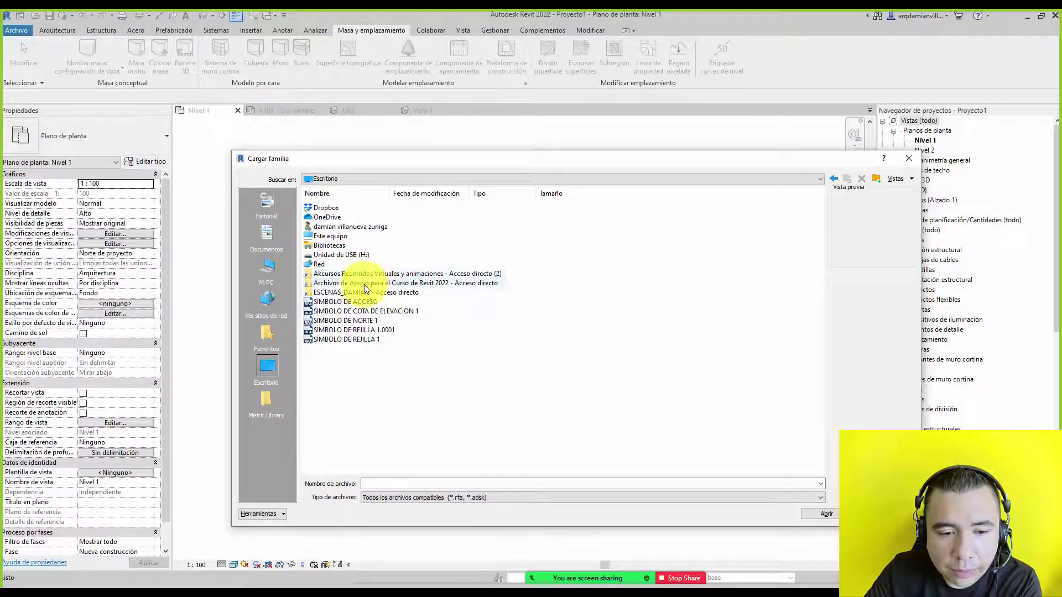
double_click(364, 283)
double_click(339, 209)
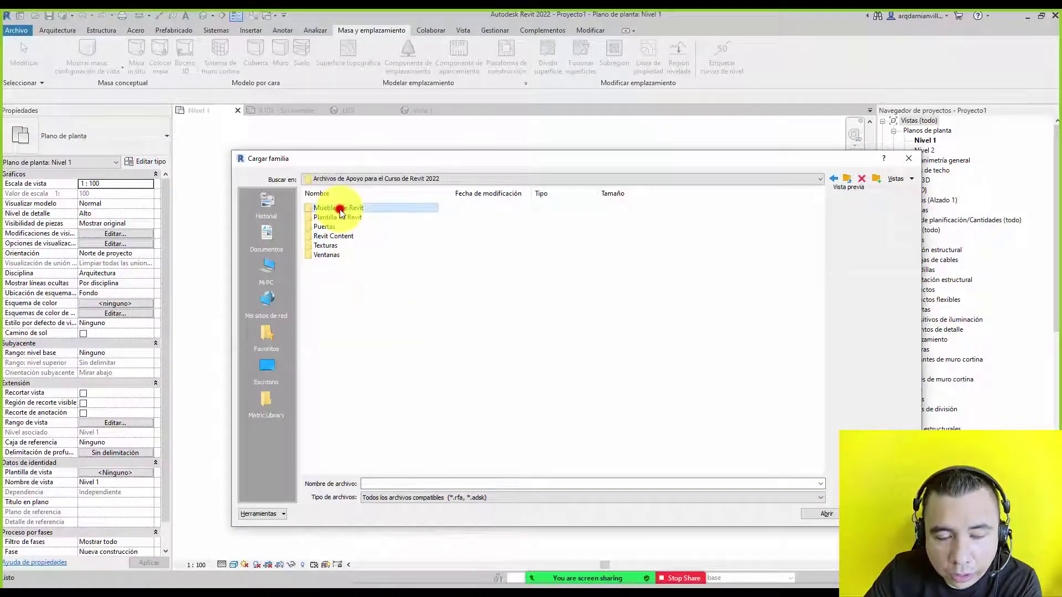
double_click(341, 236)
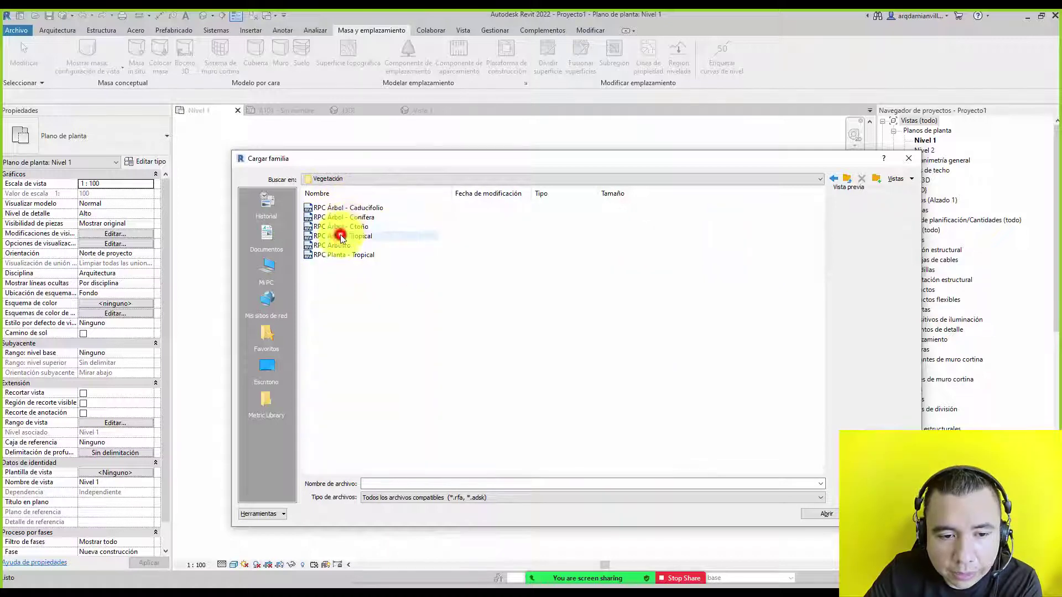
left_click(353, 208)
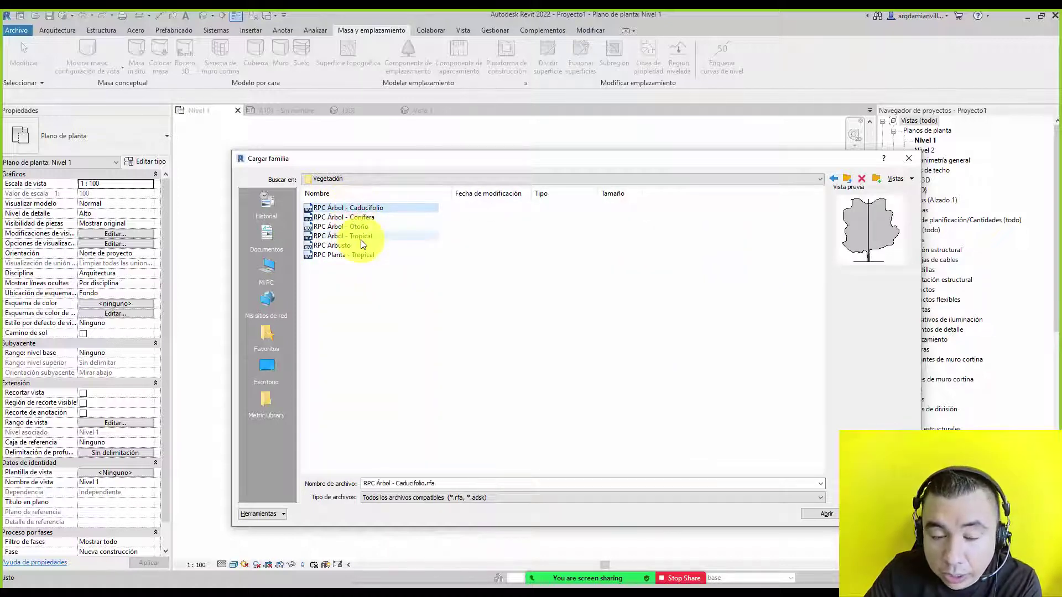
left_click(824, 514)
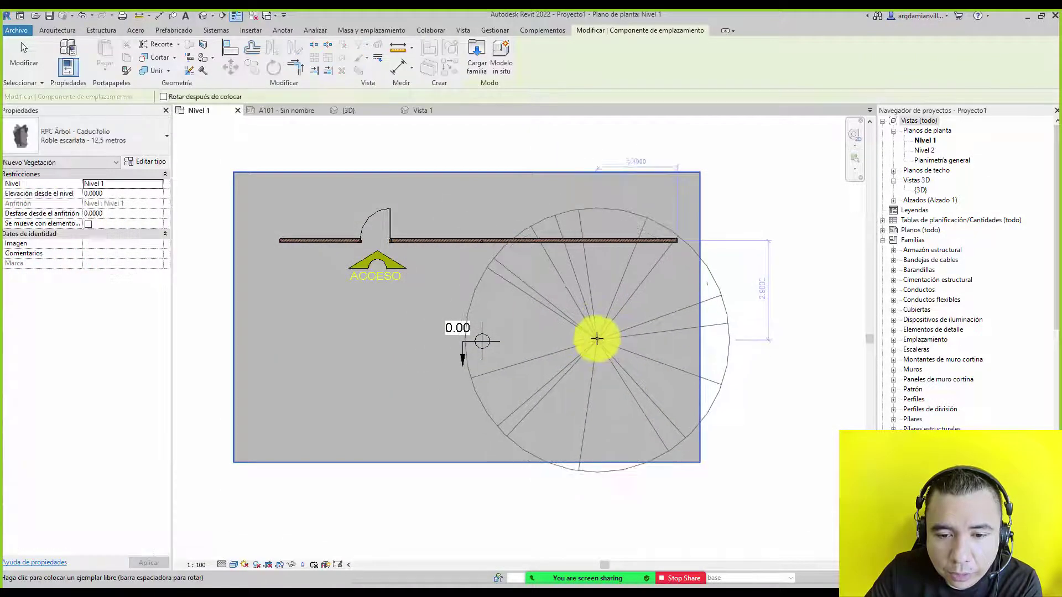
Place the deciduous tree beside the wall on Nivel 1 and select it.
left_click(579, 328)
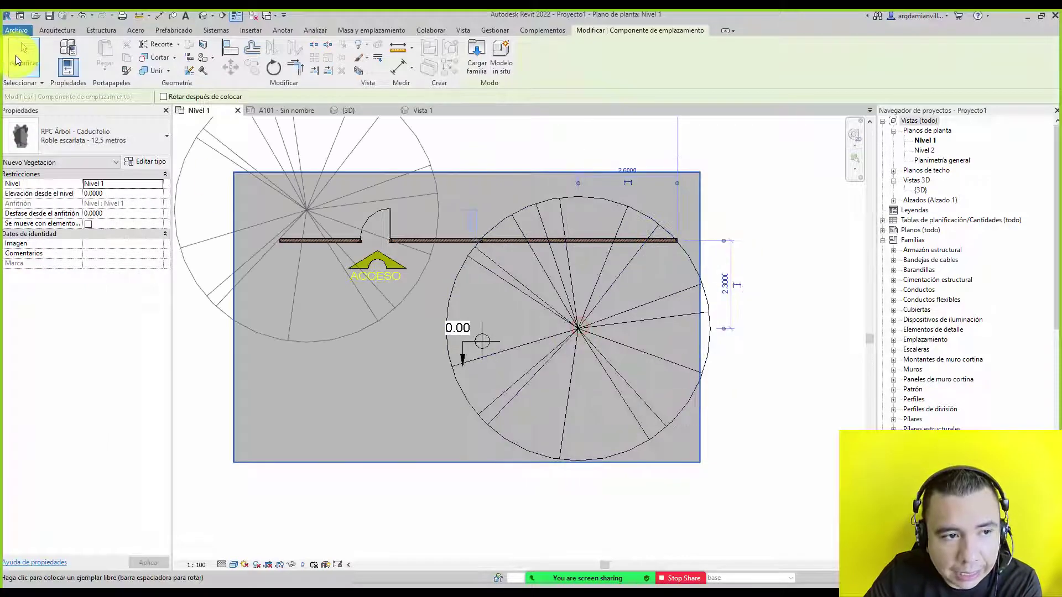
left_click(16, 60)
left_click(500, 274)
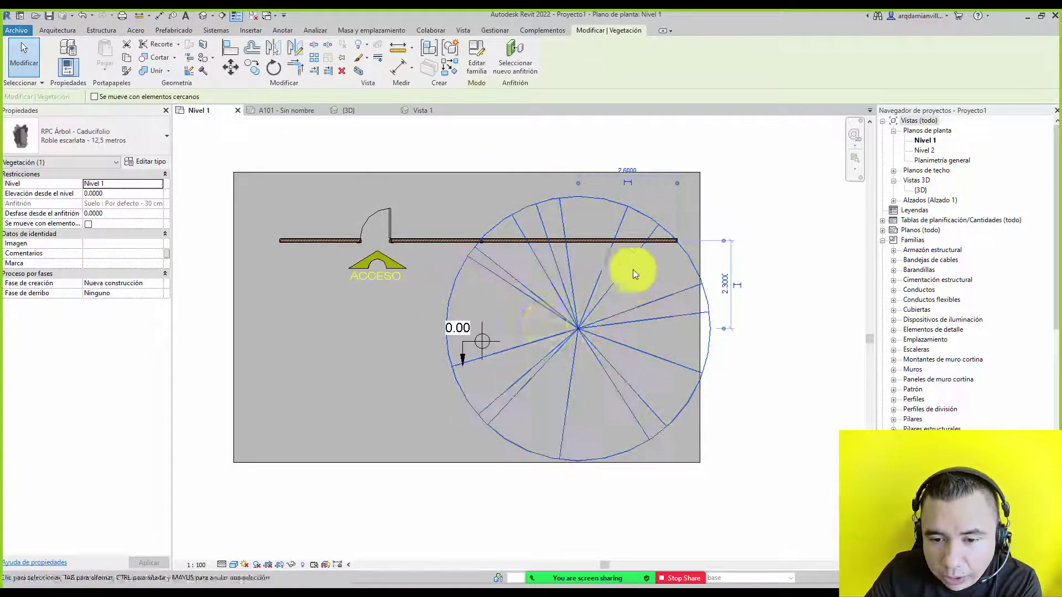
Inspect the tree in 3D at high detail and shaded style, then reselect it on Nivel 1.
double_click(920, 190)
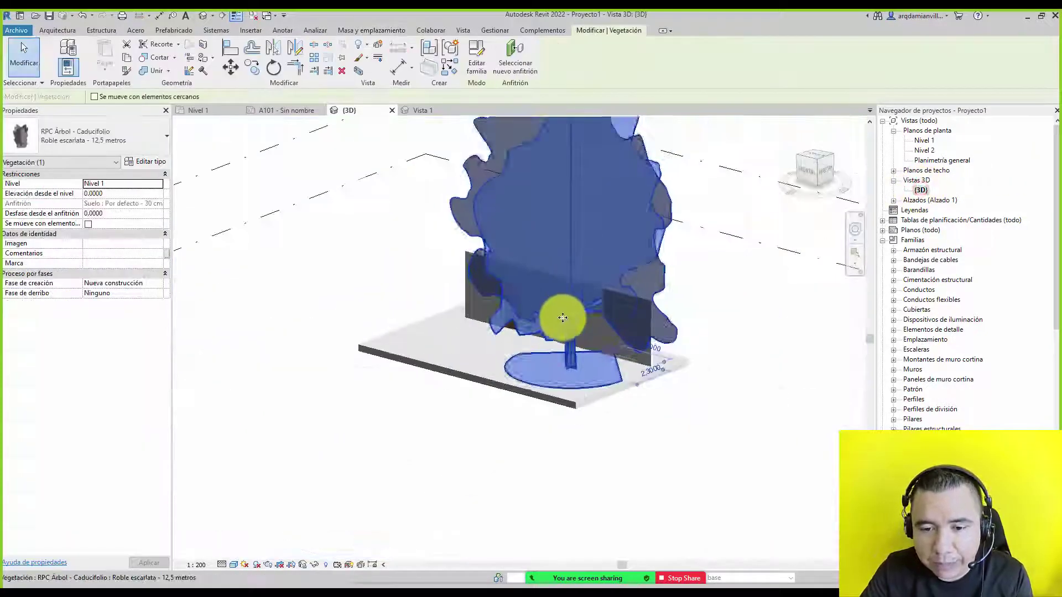
mouse_move(559, 316)
middle_mouse_down("shift")
mouse_move(665, 294)
mouse_move(239, 517)
middle_mouse_up("shift")
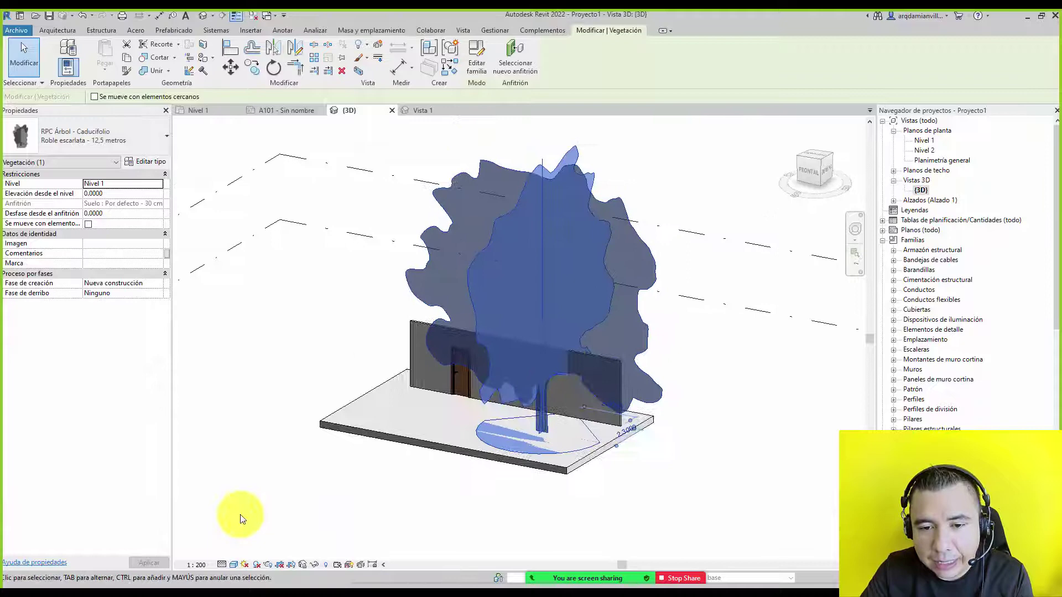
left_click(222, 564)
left_click(240, 553)
left_click(280, 549)
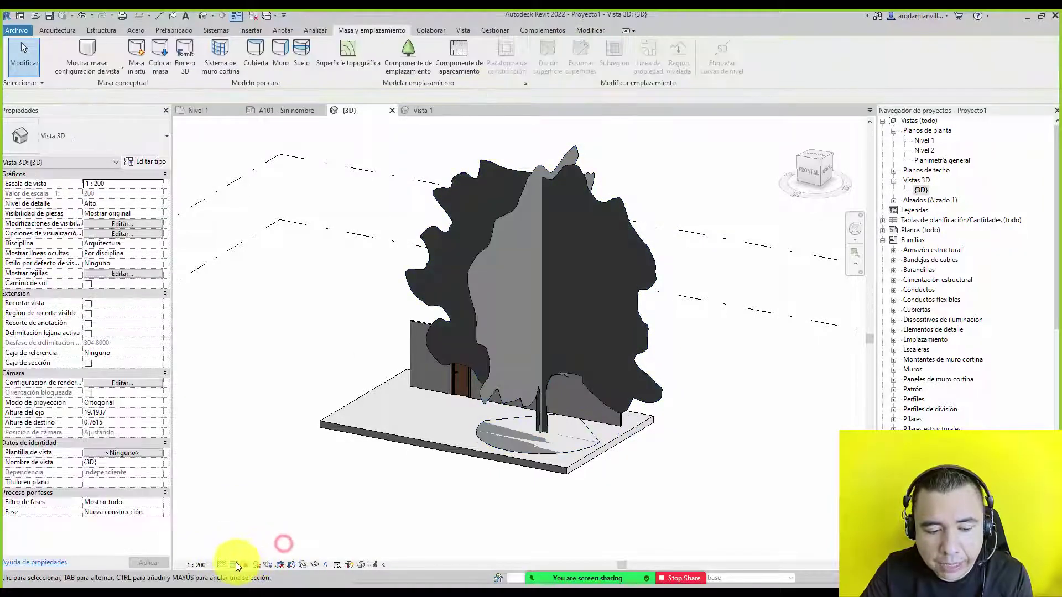
left_click(233, 565)
left_click(259, 552)
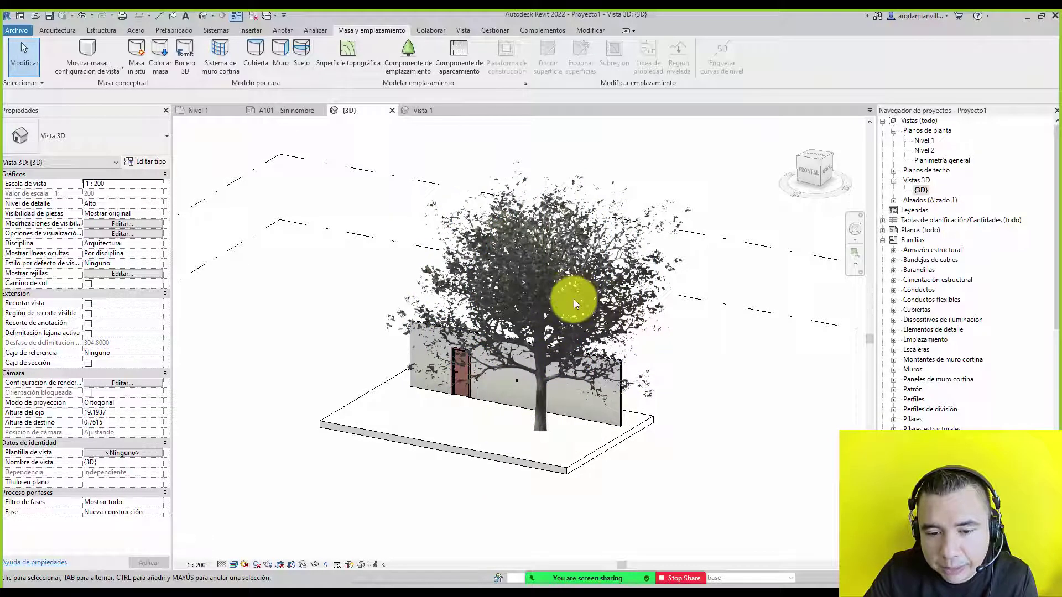
left_click(234, 566)
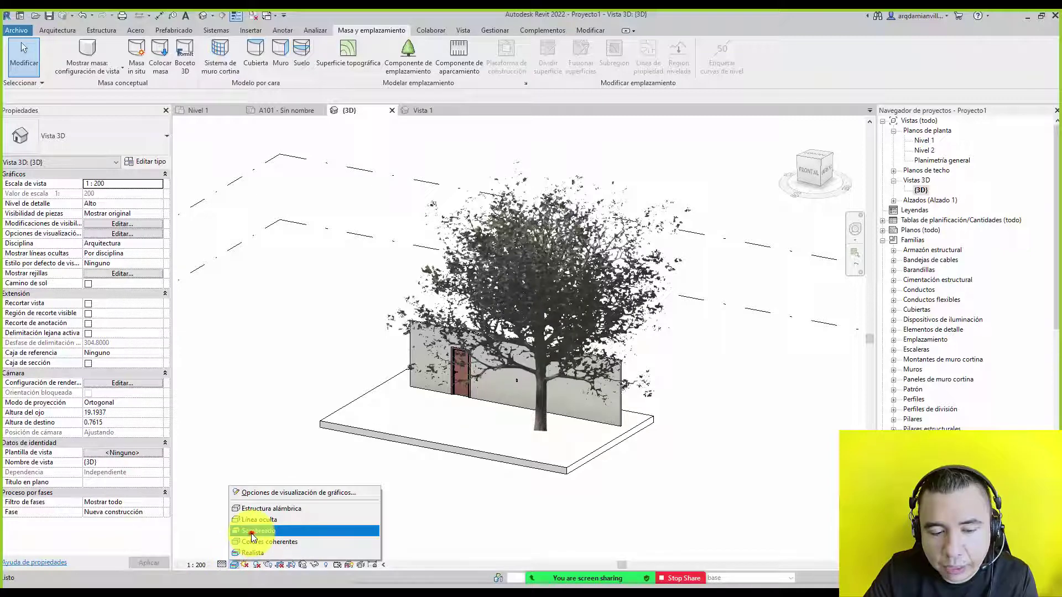
left_click(251, 531)
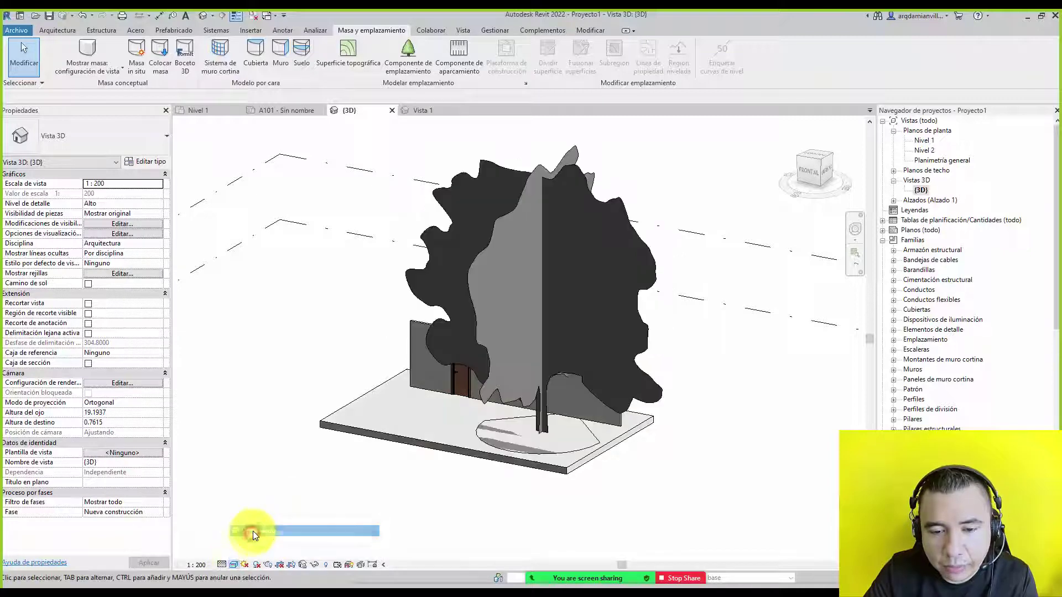
double_click(922, 141)
left_click(567, 322)
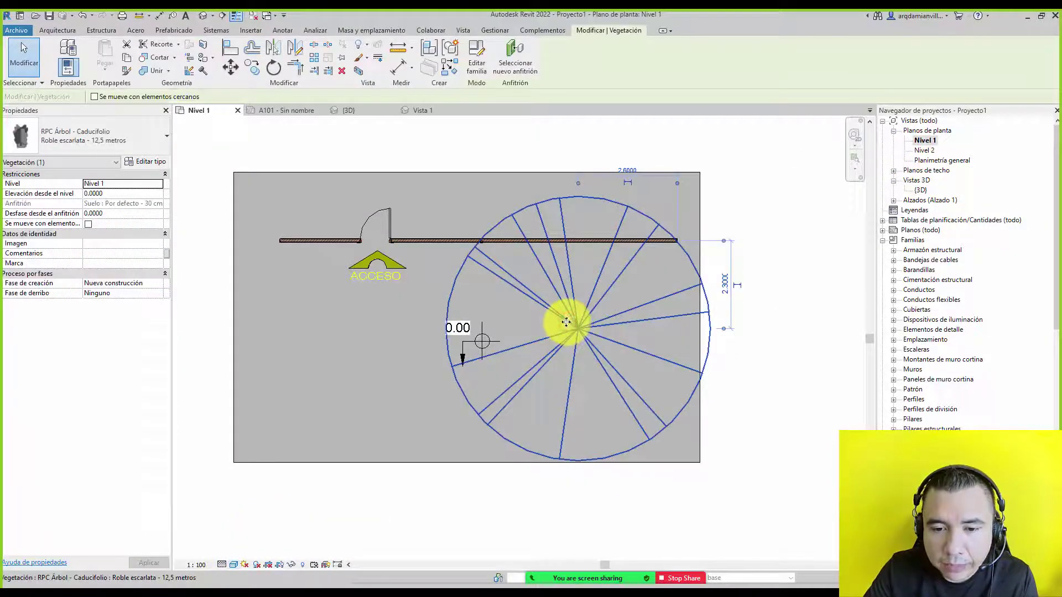
Edit the tree family, select Base de caducifolio in Planta baja, and edit that nested family.
left_click(474, 58)
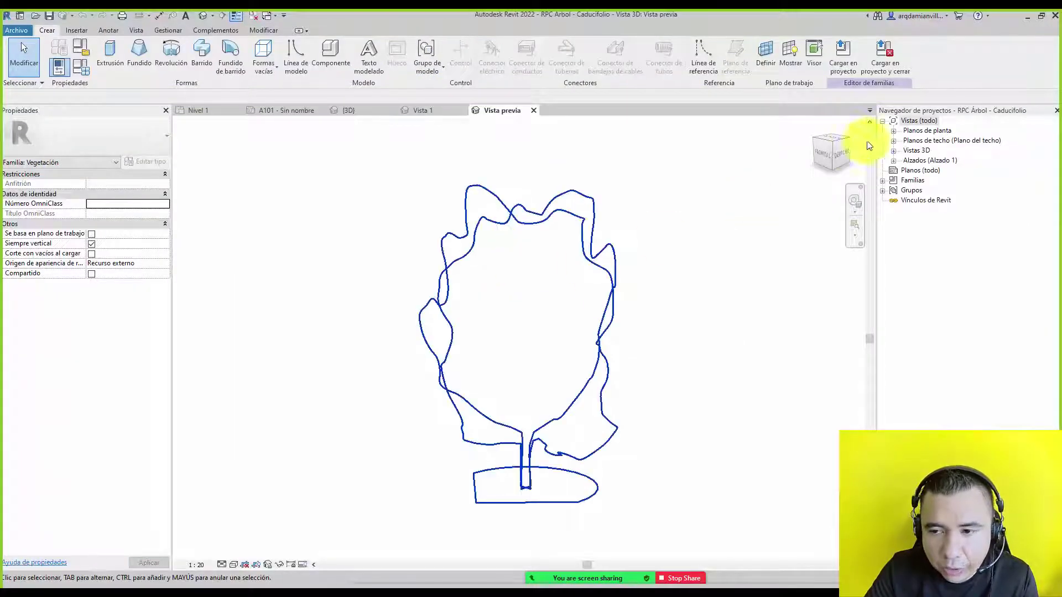
left_click(894, 131)
double_click(929, 140)
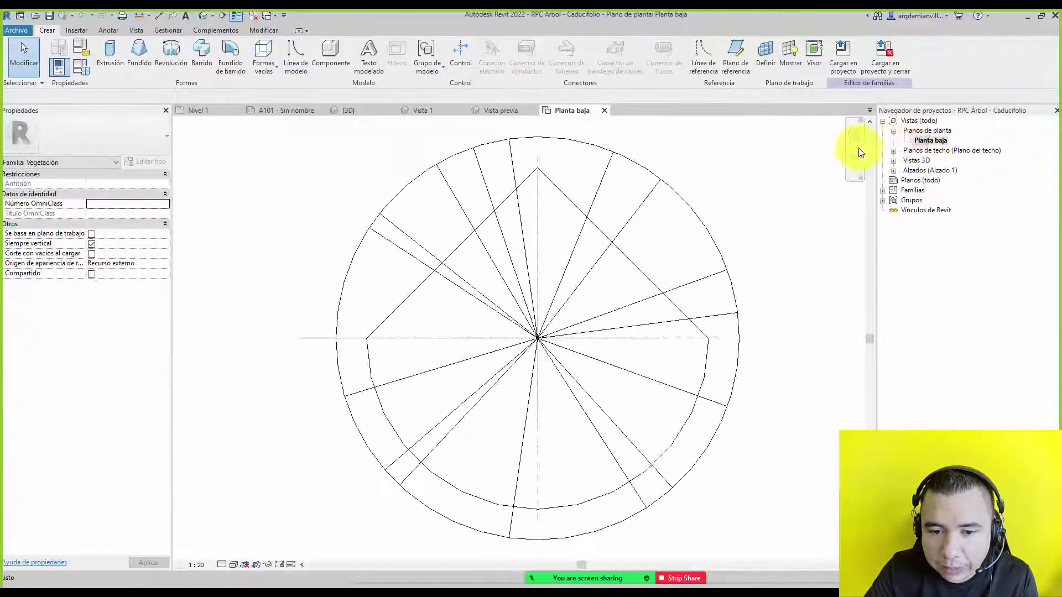
left_click(516, 190)
scroll(544, 329, "down", 2)
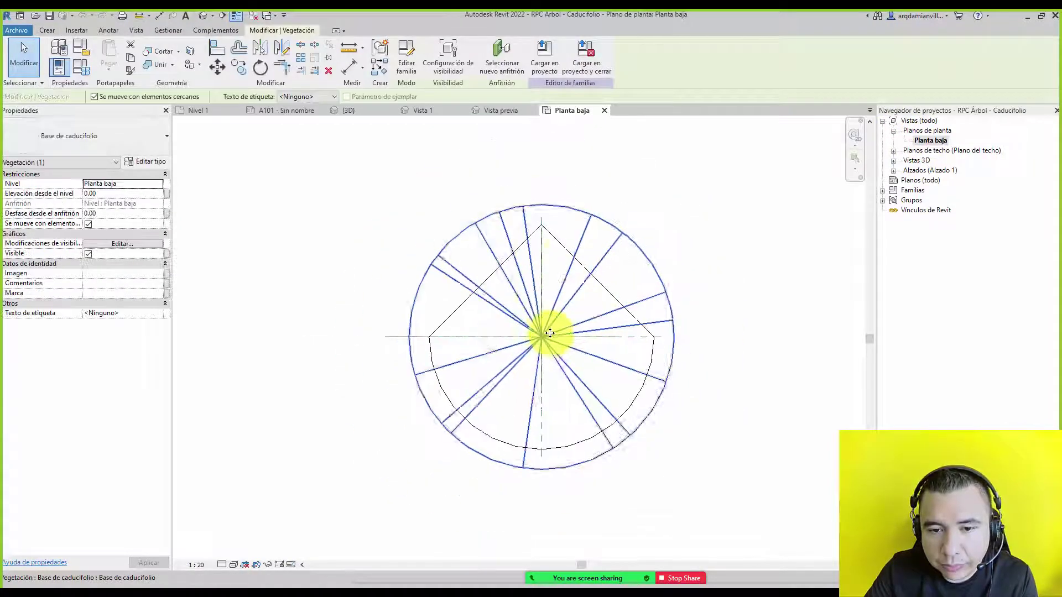
left_click(567, 249)
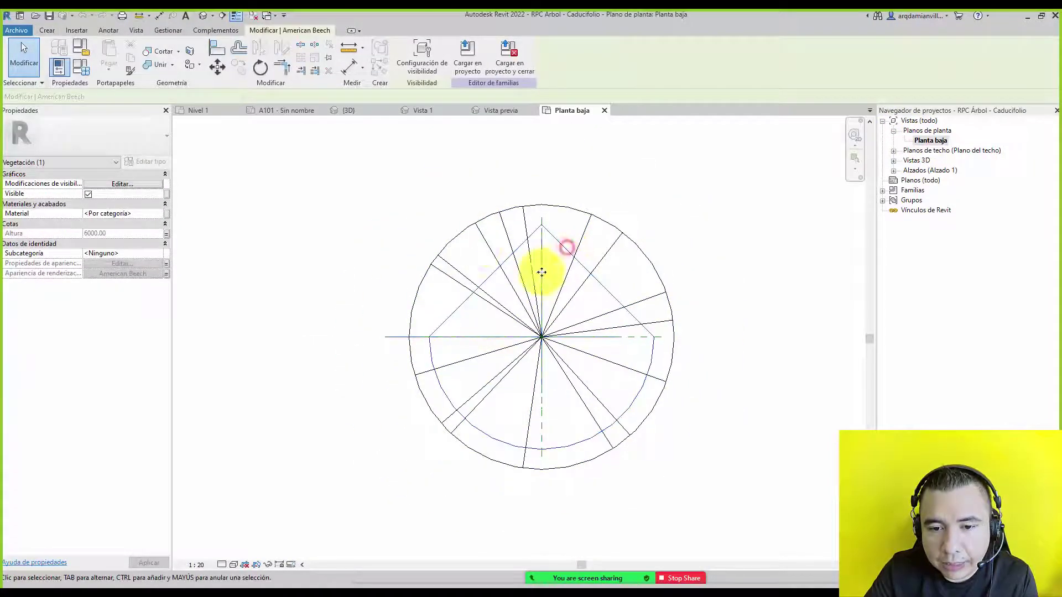
left_click(476, 229)
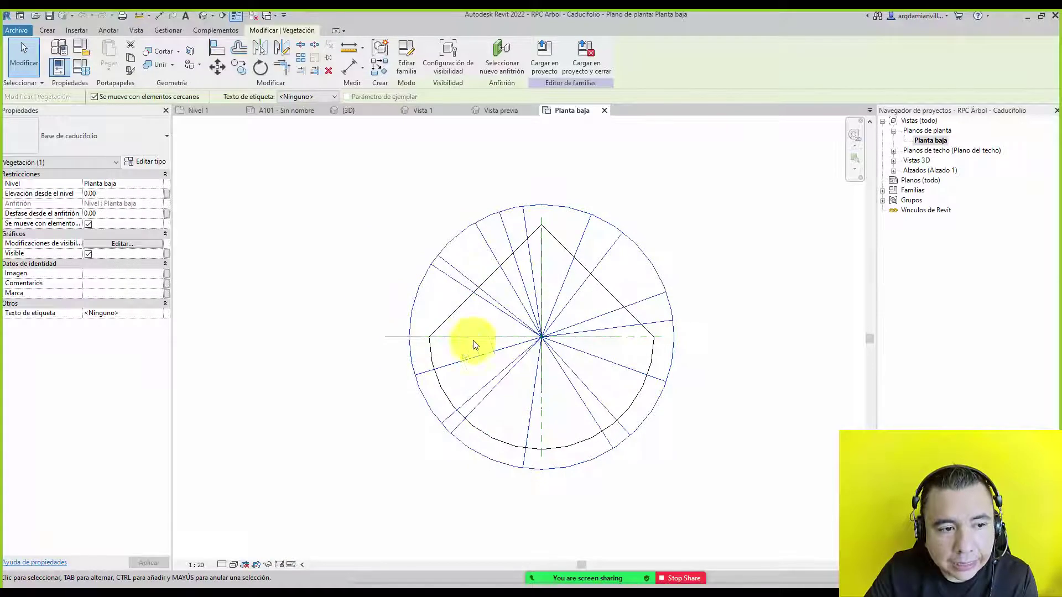
left_click(411, 59)
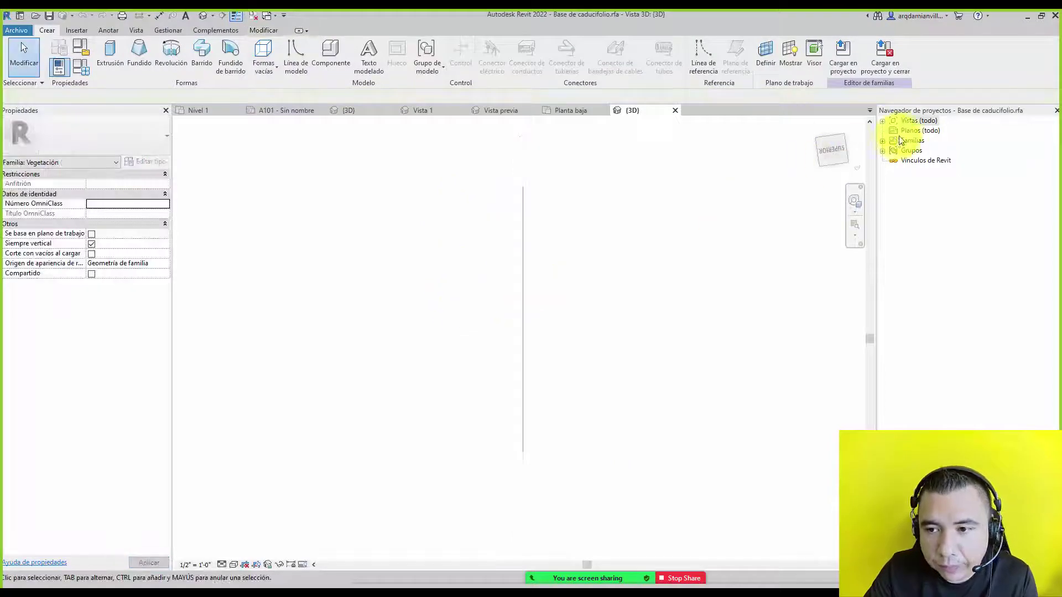
Inspect the nested family in 3D, then open its Planta baja plan.
left_click(911, 131)
left_click(522, 235)
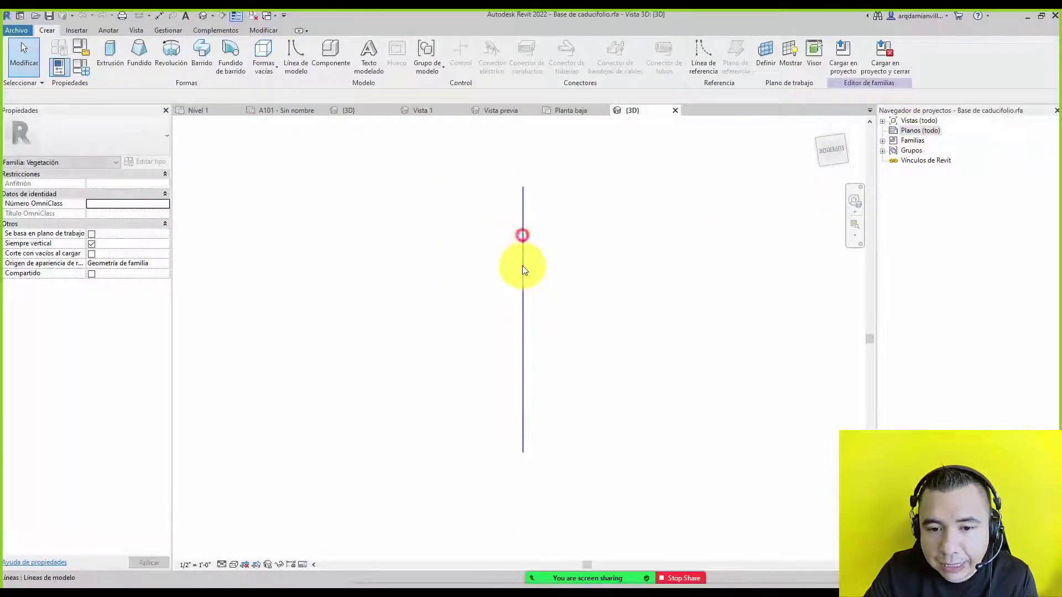
left_click(516, 283)
mouse_move(515, 283)
middle_mouse_down("shift")
mouse_move(486, 320)
mouse_move(502, 308)
mouse_move(434, 310)
mouse_move(528, 301)
middle_mouse_up("shift")
left_click(883, 121)
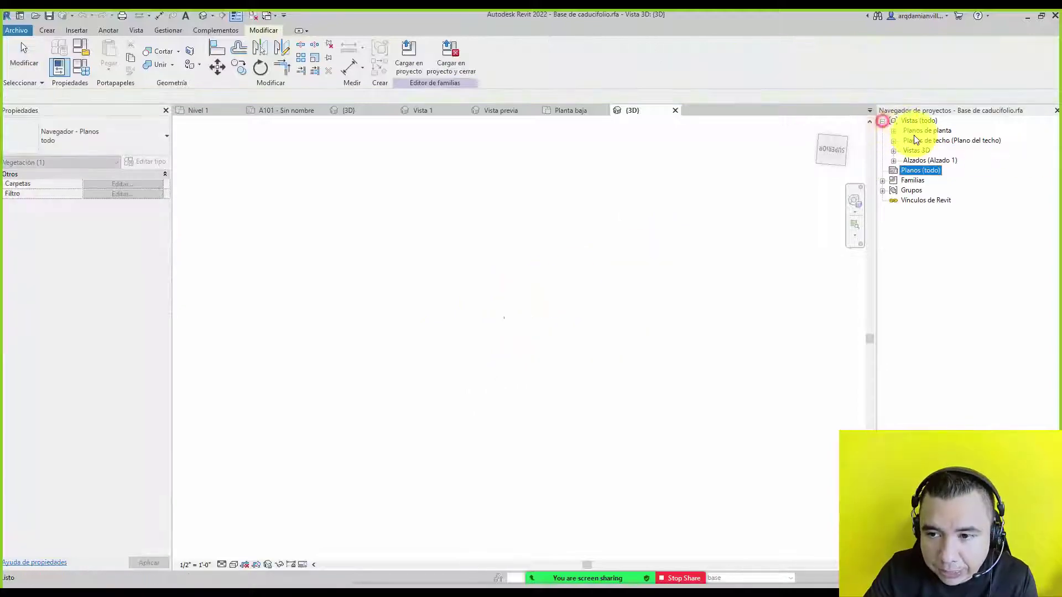
double_click(918, 131)
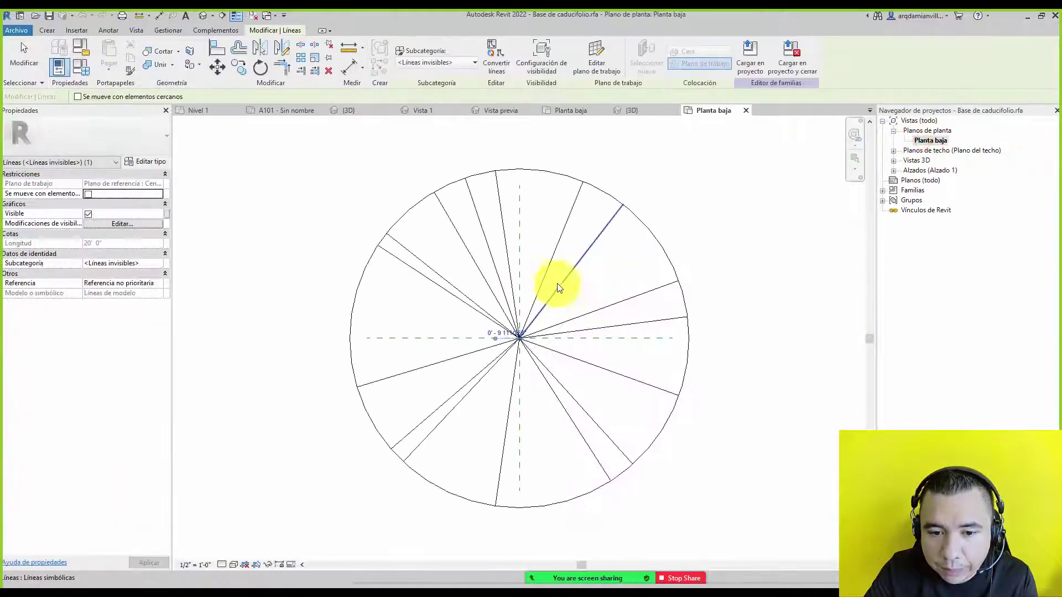
Delete the circle's radial lines and arcs, leaving only the reference planes.
scroll(558, 260, "down", 2)
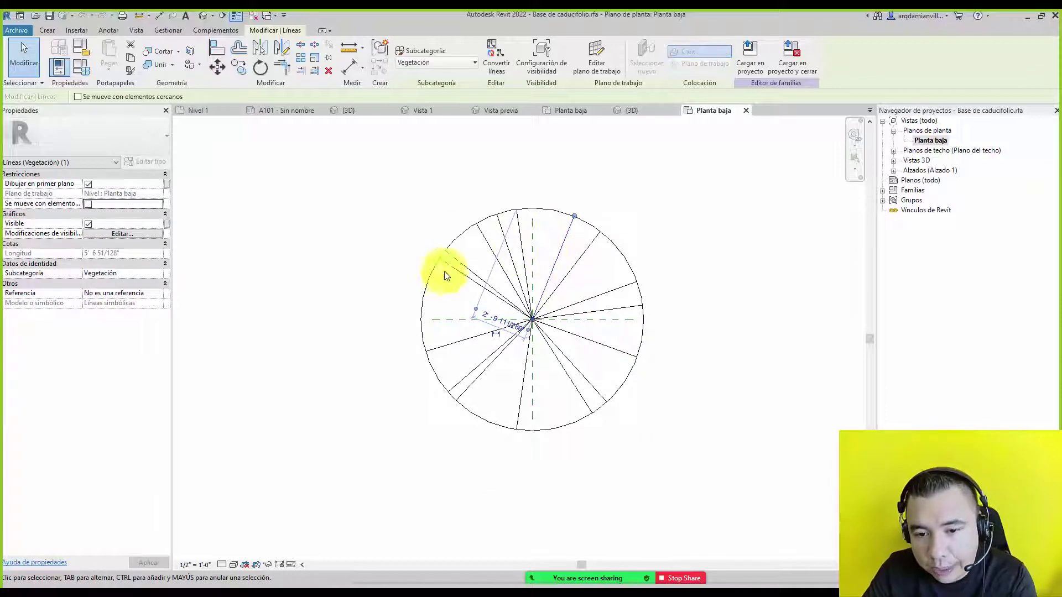
left_click(608, 371)
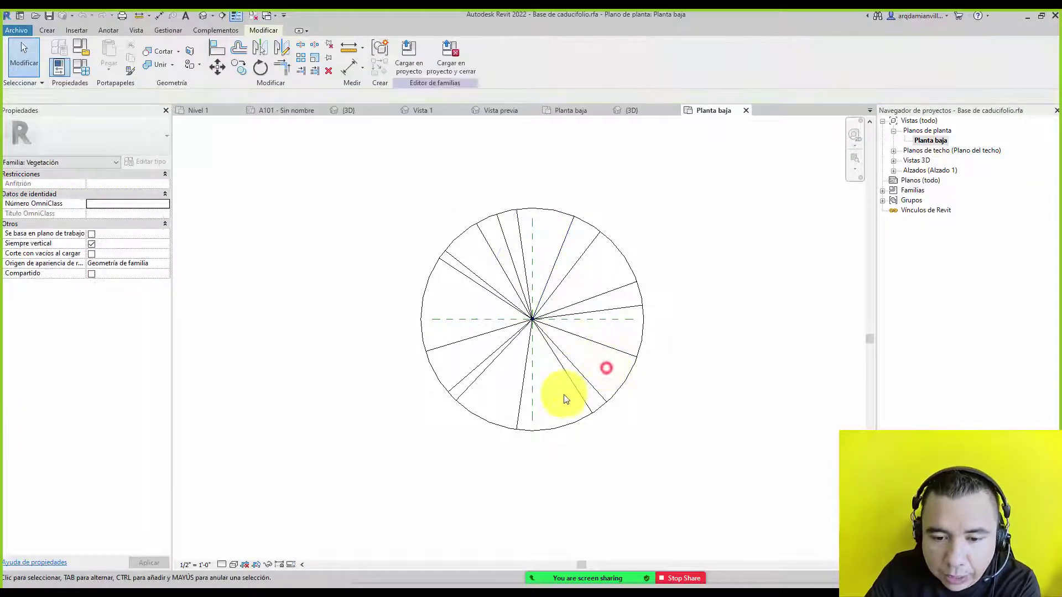
mouse_move(567, 397)
left_mouse_down()
mouse_move(510, 269)
mouse_move(492, 257)
left_mouse_up()
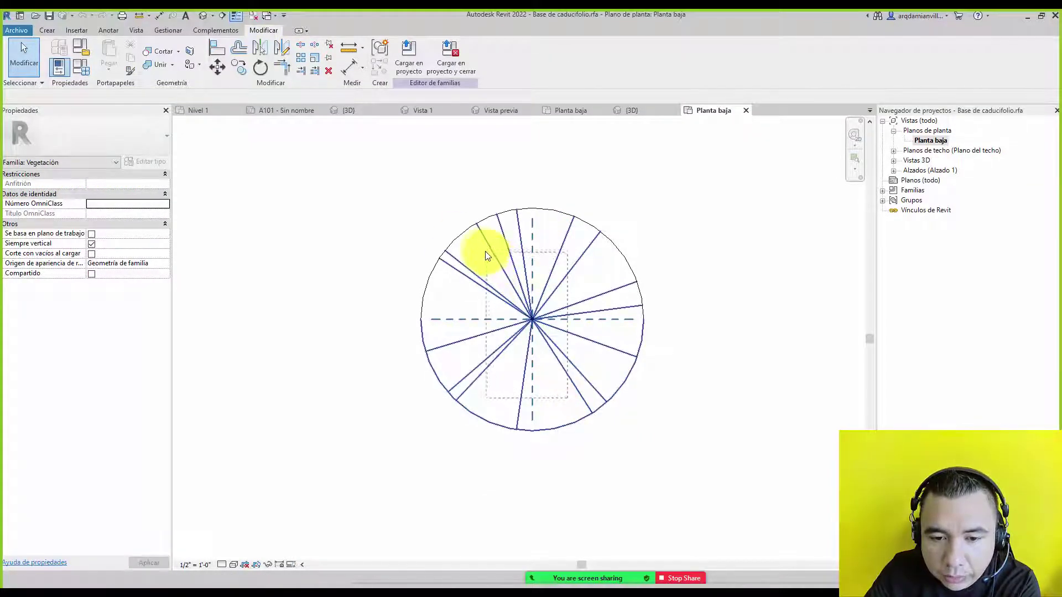
key("Delete")
left_click(593, 228)
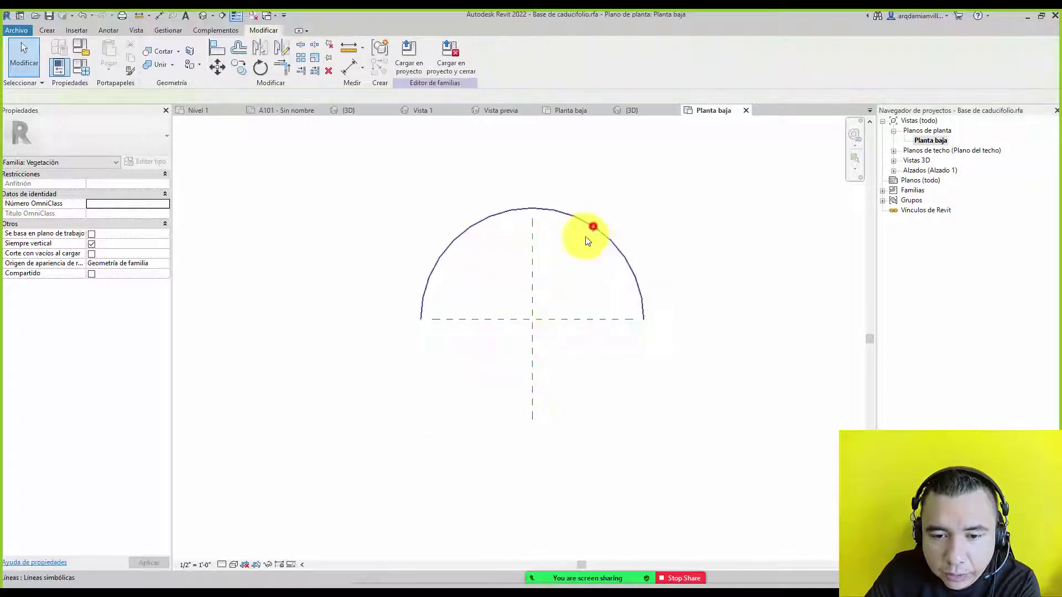
key("Delete")
left_click(46, 31)
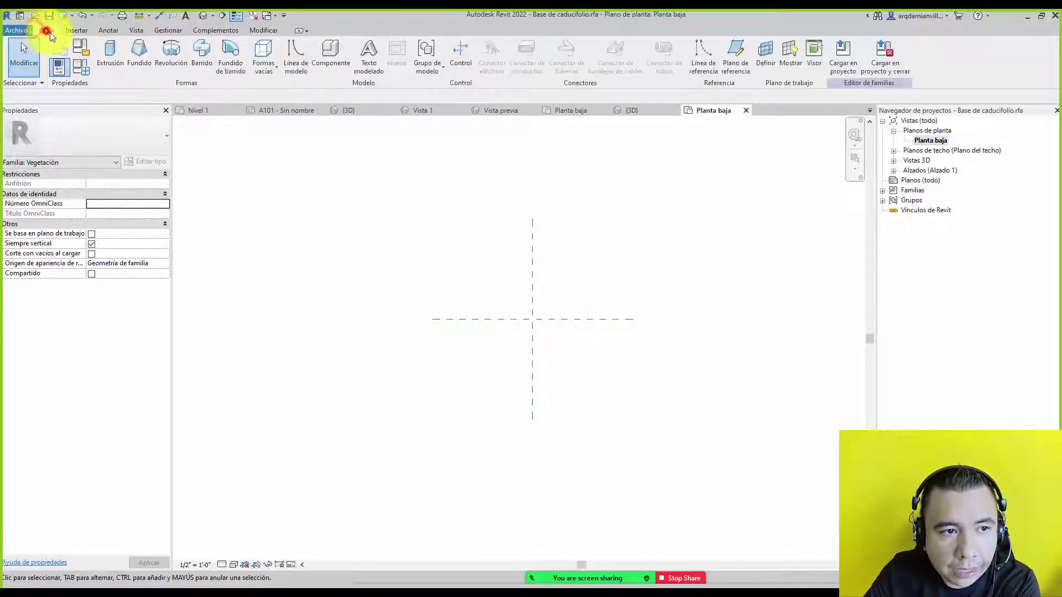
Draw a closed zig-zag chain of Vegetación model lines around the reference-plane crossing.
left_click(291, 64)
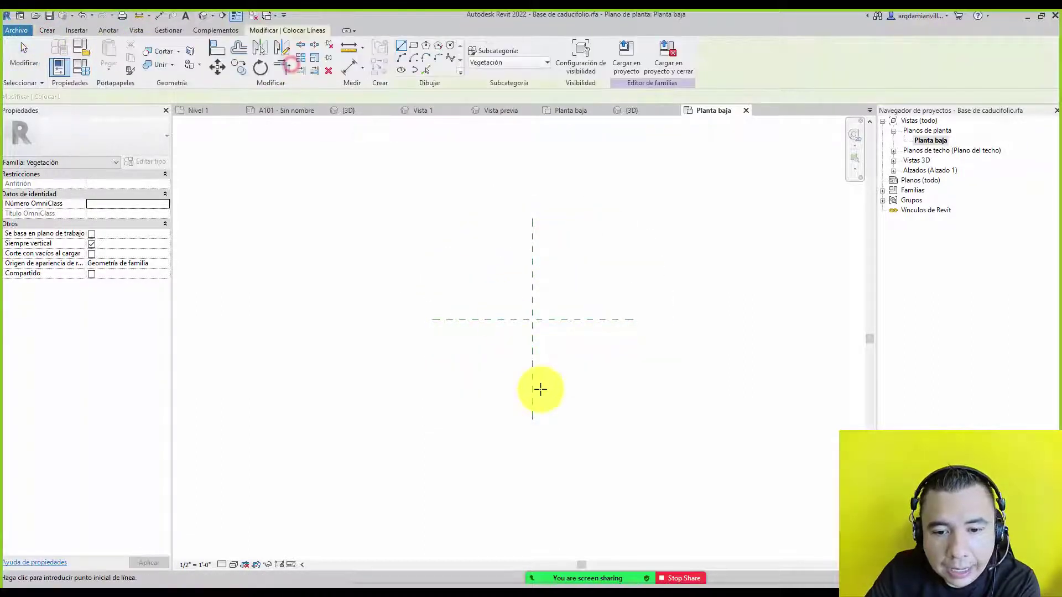
left_click(501, 383)
left_click(505, 365)
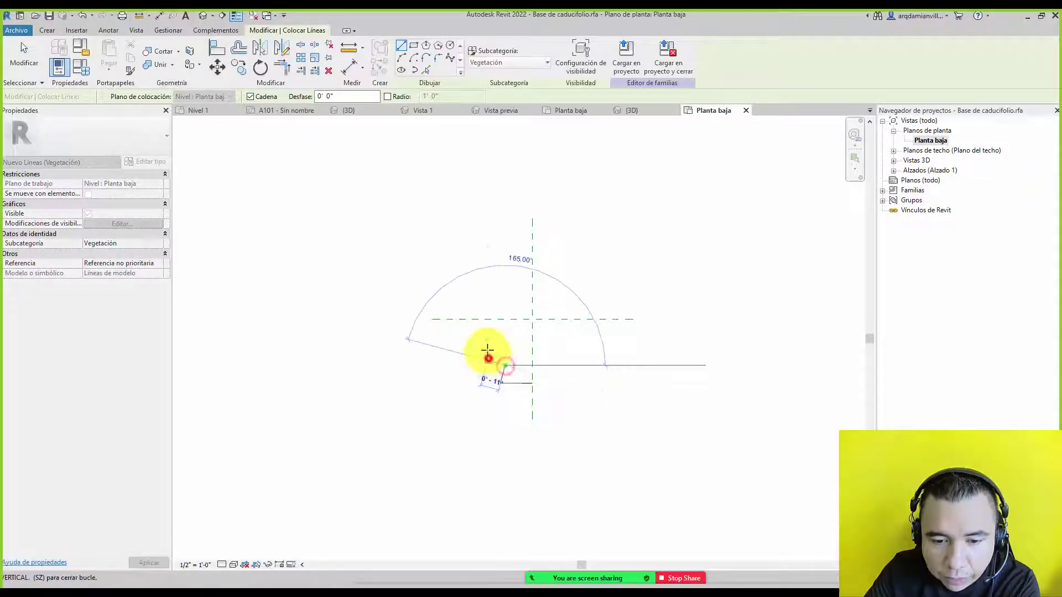
left_click(487, 349)
left_click(493, 325)
left_click(481, 297)
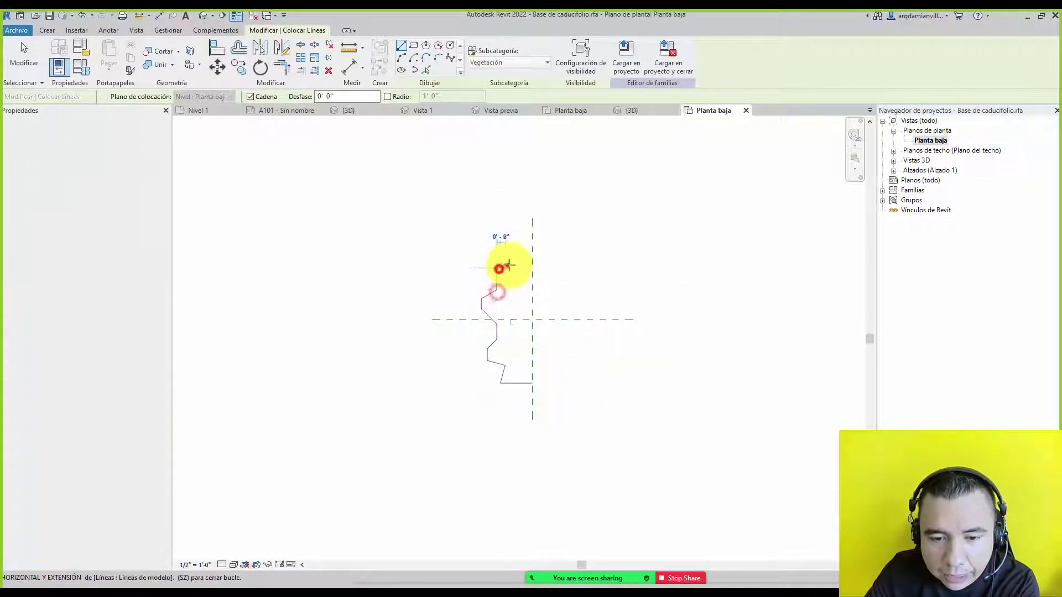
left_click(497, 268)
left_click(550, 262)
left_click(556, 280)
left_click(603, 281)
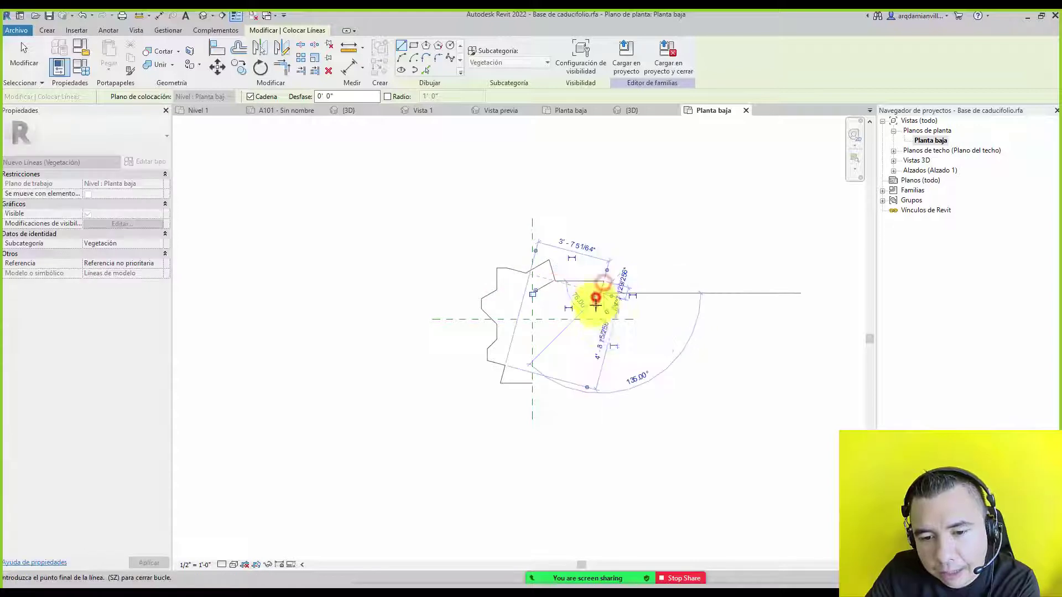
left_click(600, 324)
left_click(575, 382)
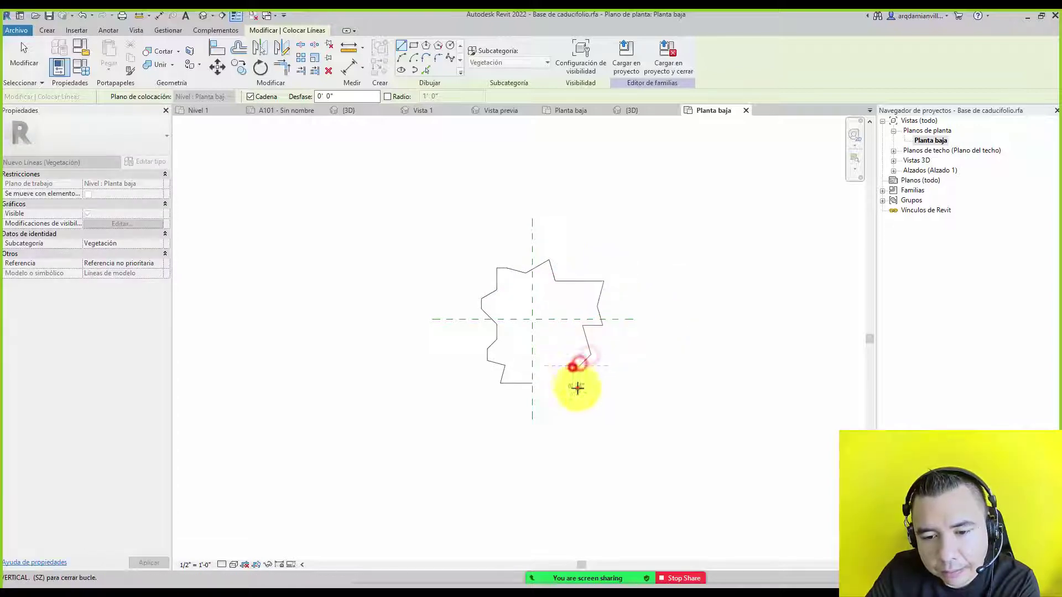
left_click(531, 383)
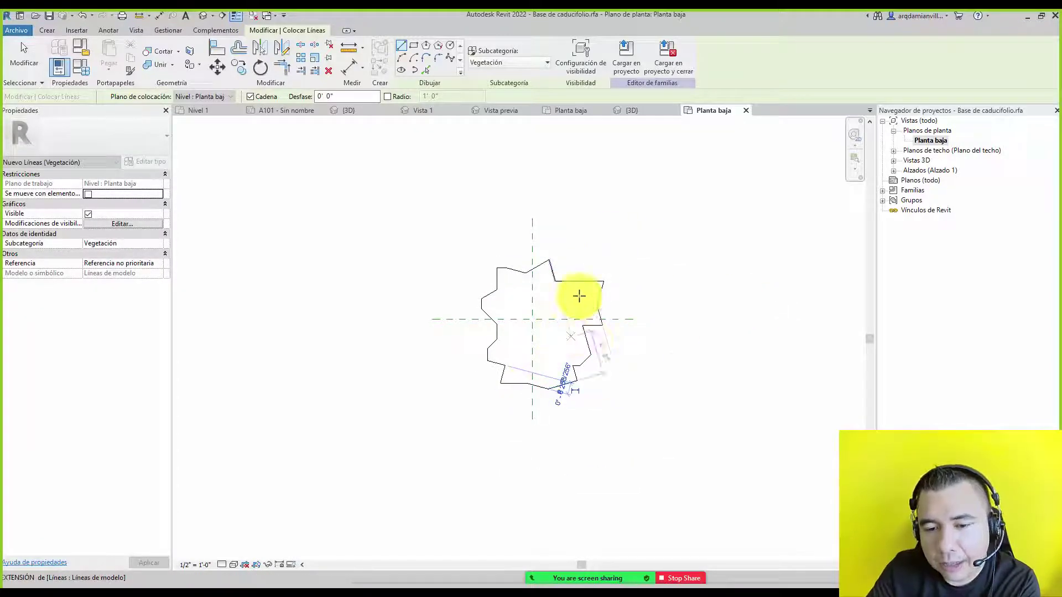
key("Escape")
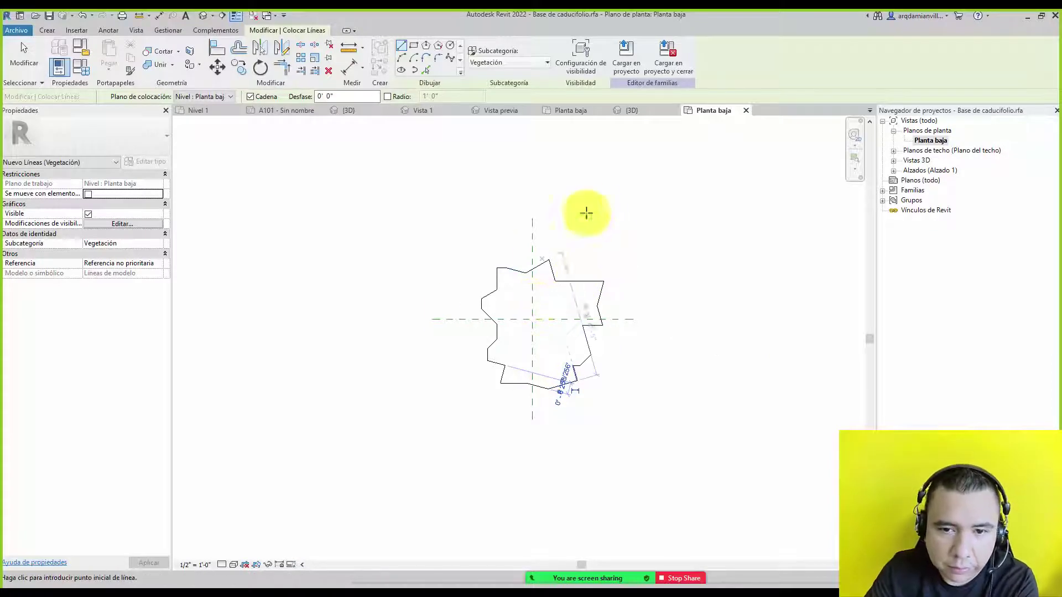
Load the edited symbol into RPC Árbol - Caducifolio.rfa, overwriting the existing version.
left_click(629, 67)
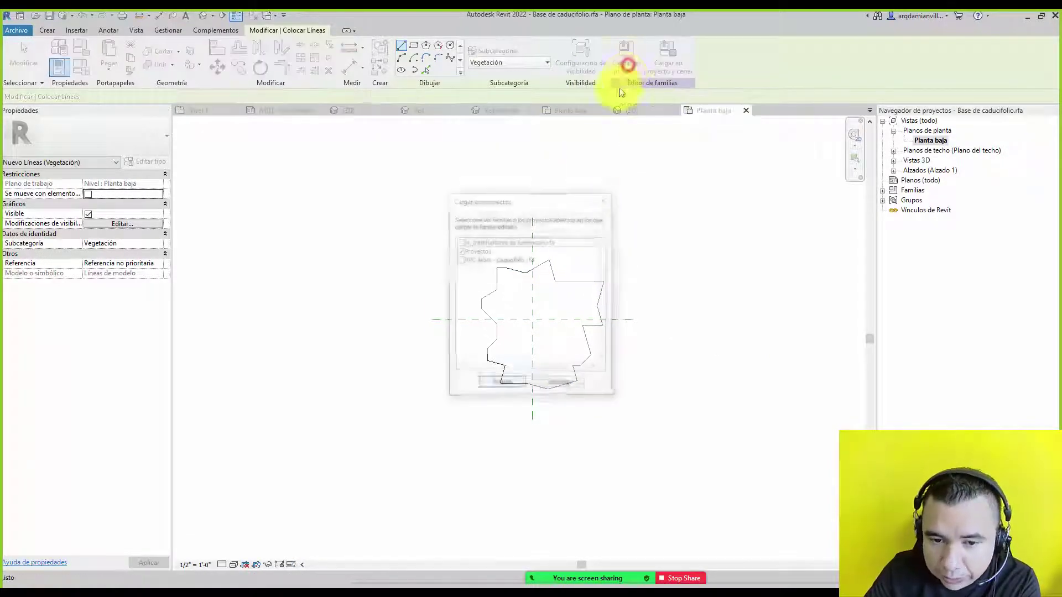
left_click(458, 252)
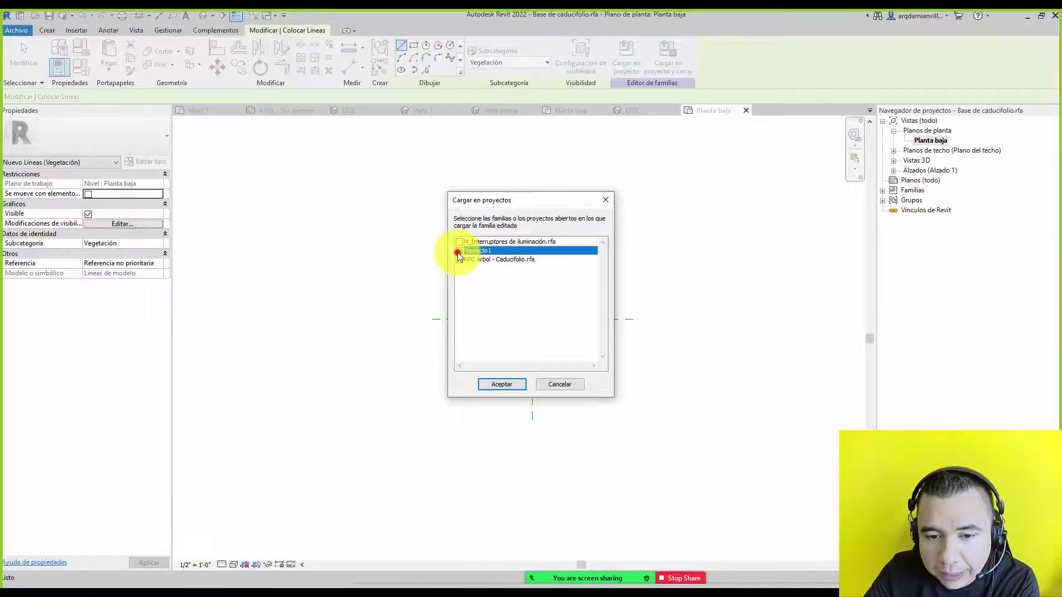
left_click(459, 260)
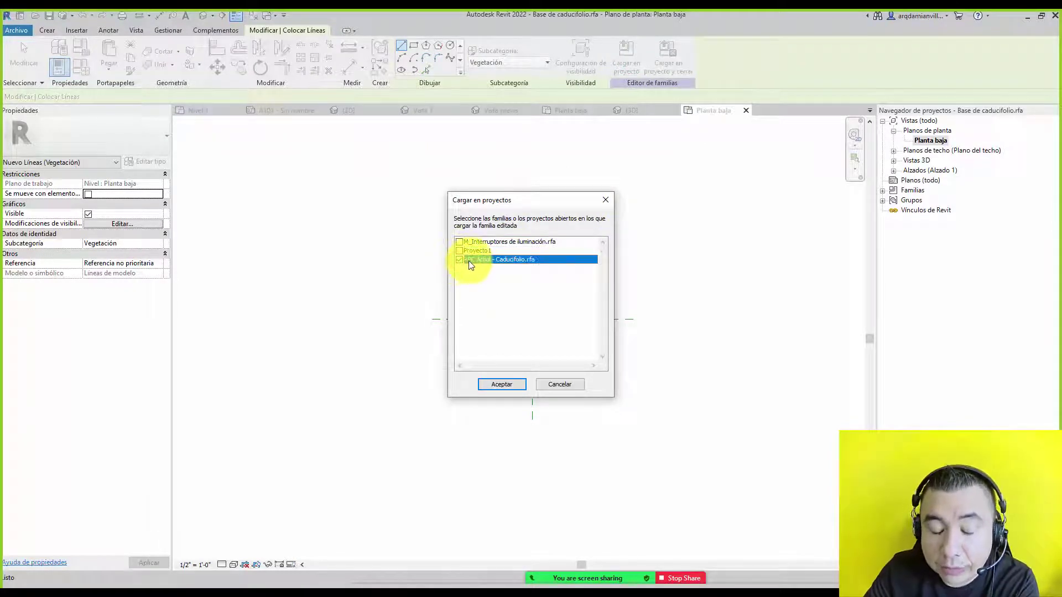
left_click(510, 385)
left_click(525, 293)
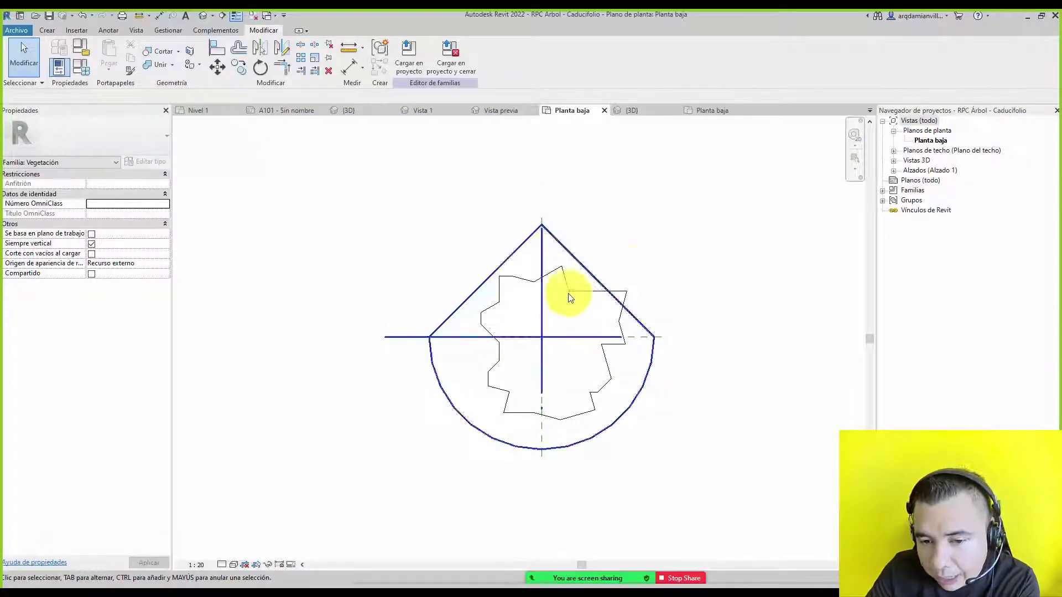
Load the edited tree family into Proyecto1.
left_click(403, 65)
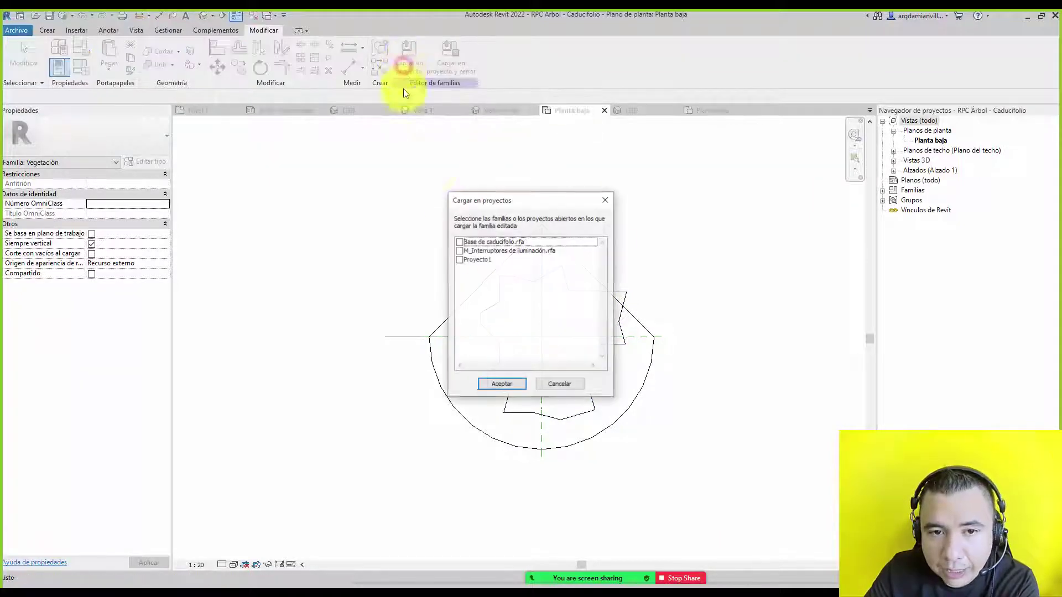
left_click(459, 260)
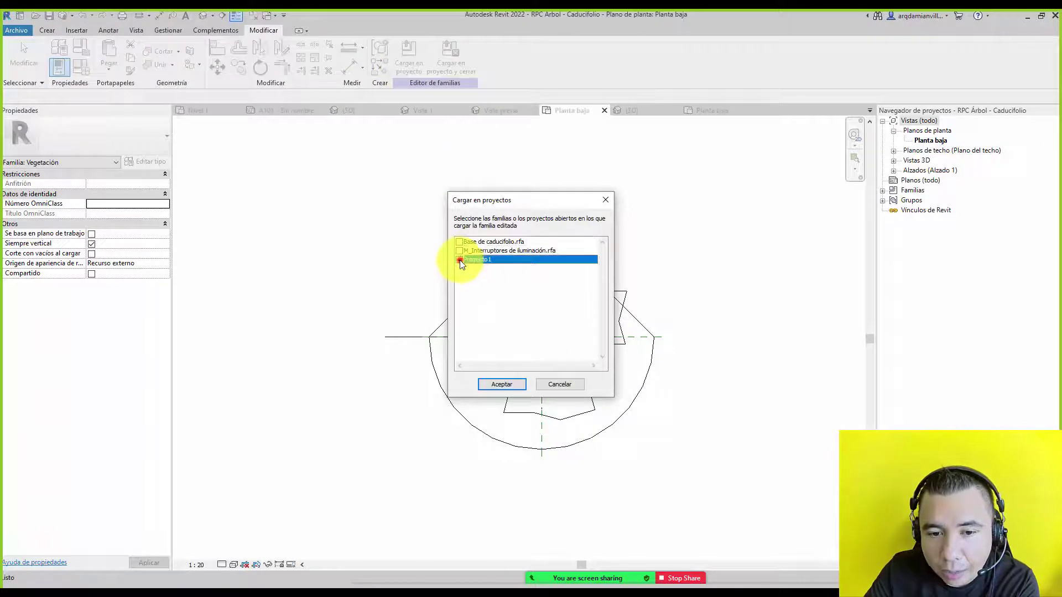
left_click(506, 384)
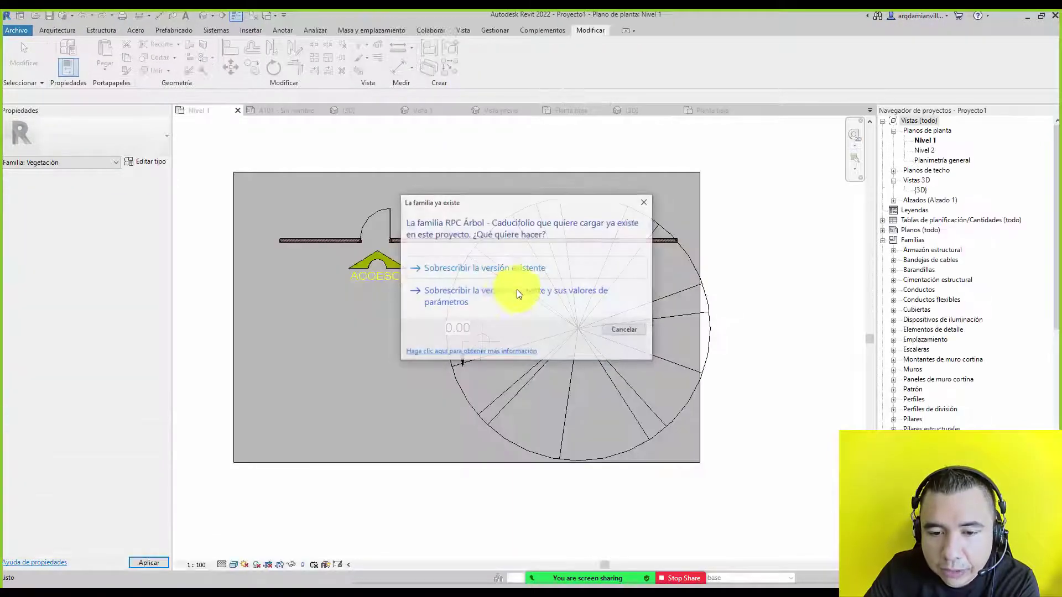
Overwrite the project's tree family and check the cloud outline in 3D and on Nivel 1.
left_click(503, 297)
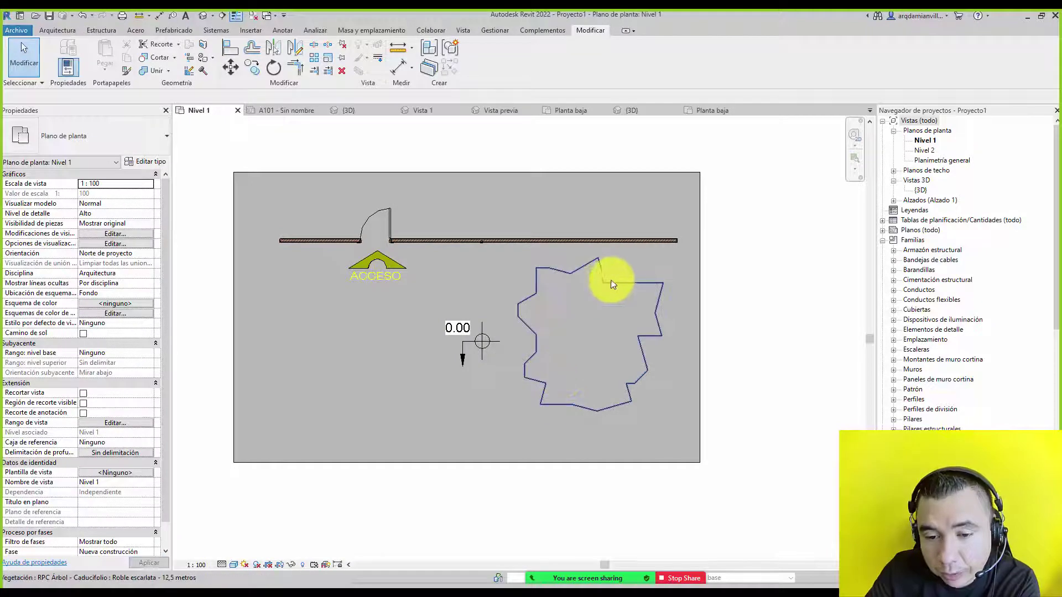
left_click(615, 281)
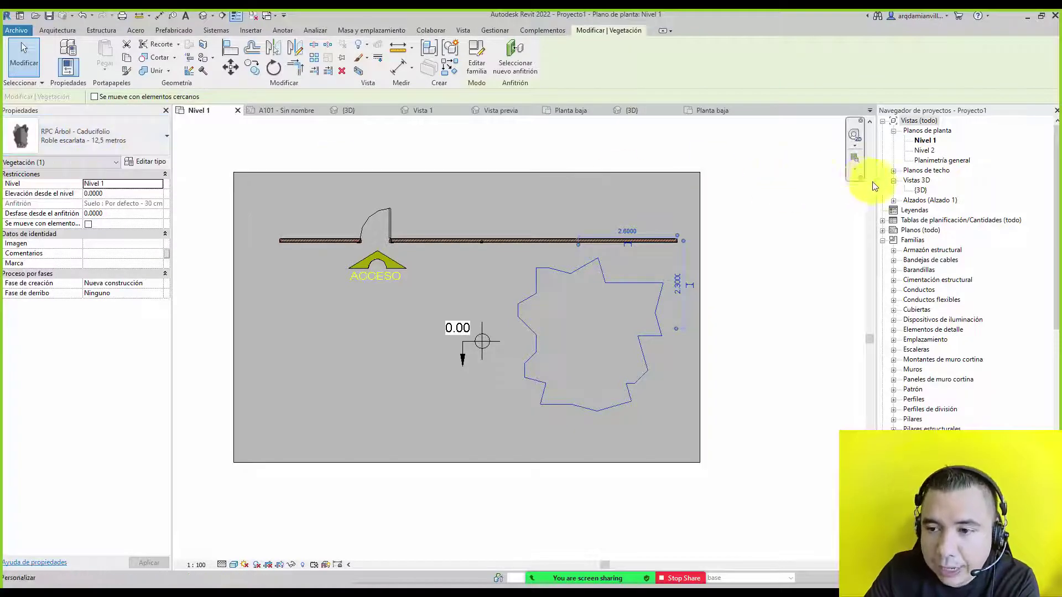
double_click(920, 190)
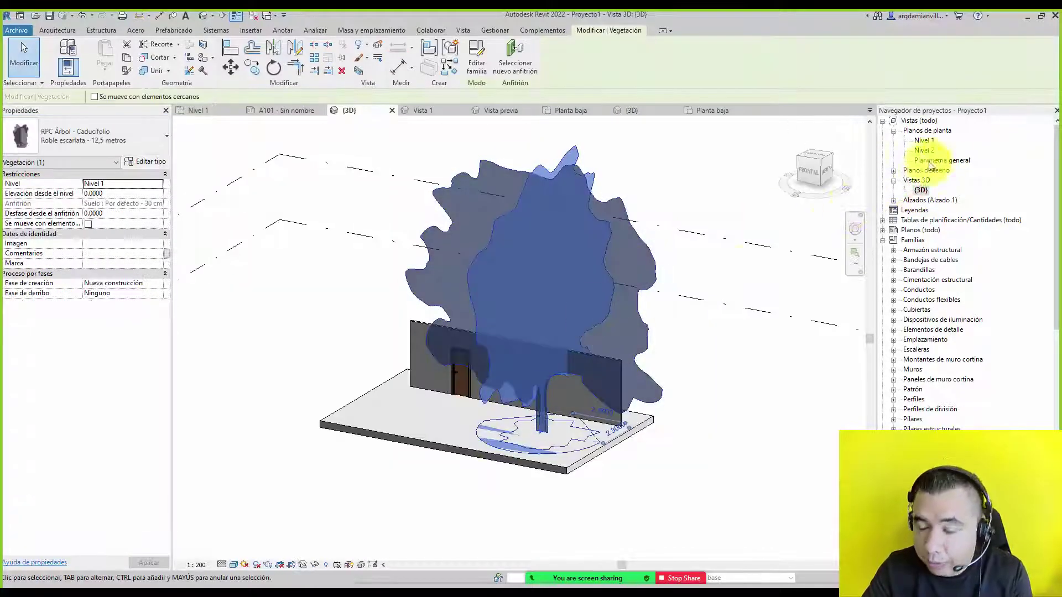
double_click(923, 141)
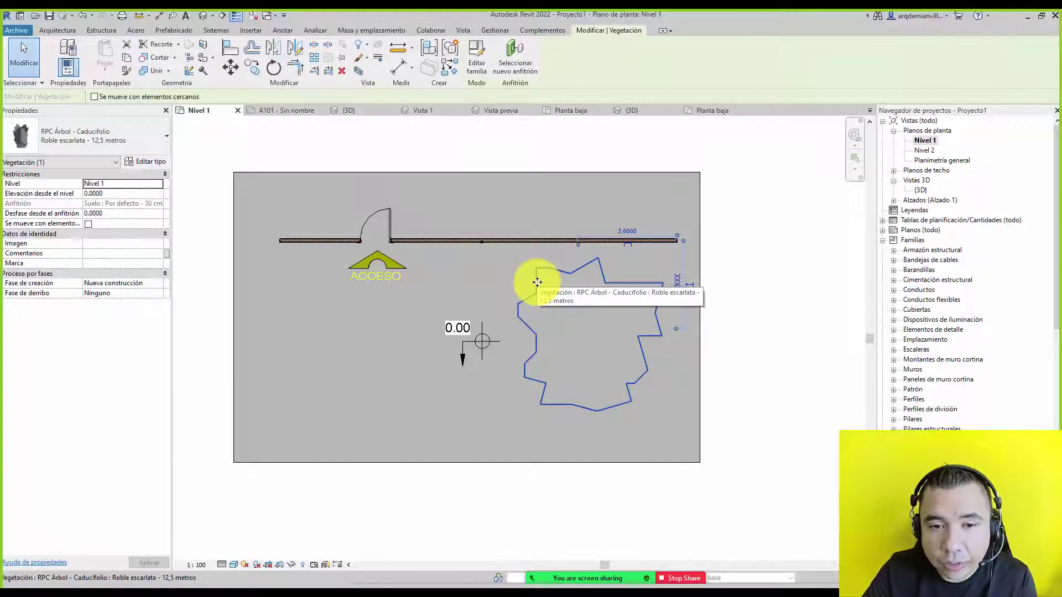
left_click(511, 135)
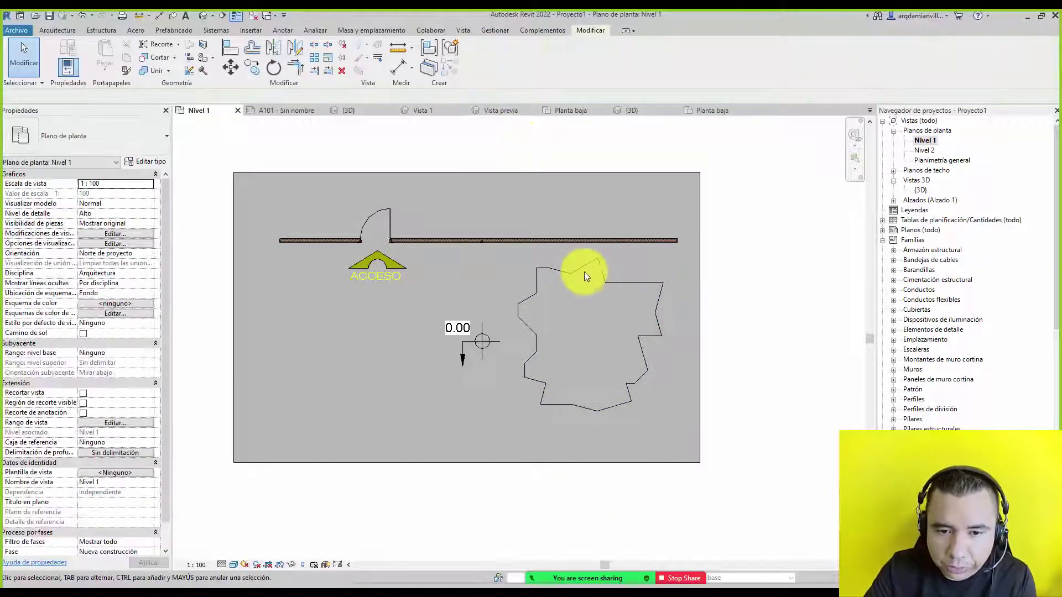
scroll(584, 271, "down", 2)
scroll(449, 261, "up", 1)
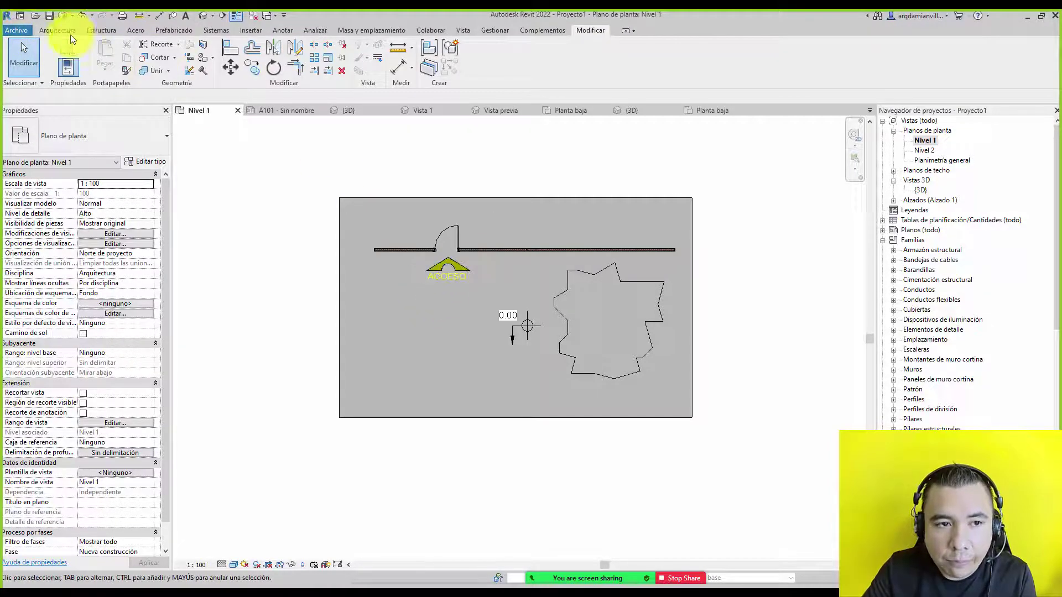
left_click(283, 30)
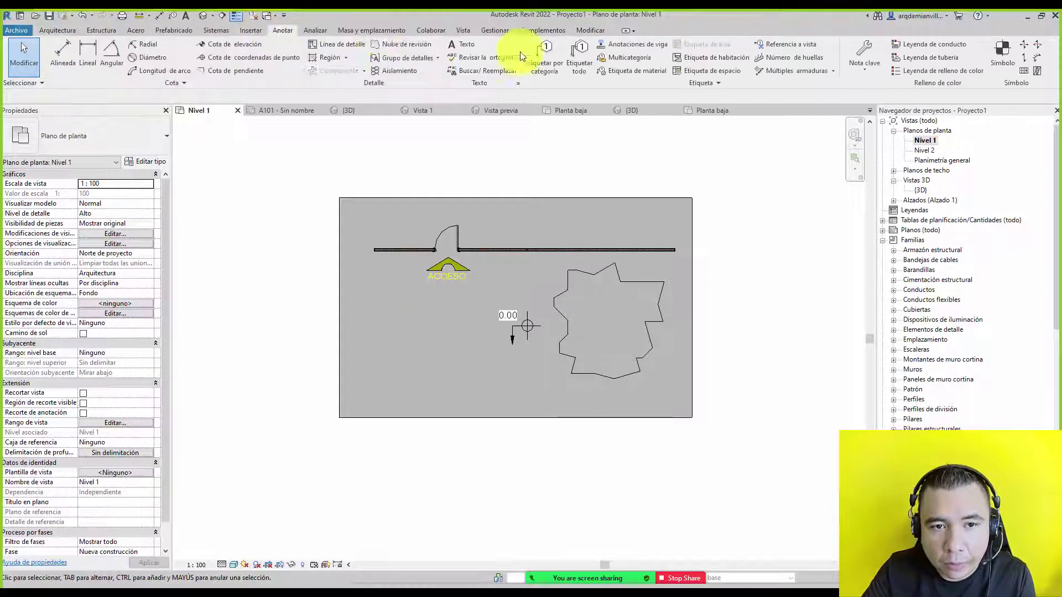
left_click(1007, 64)
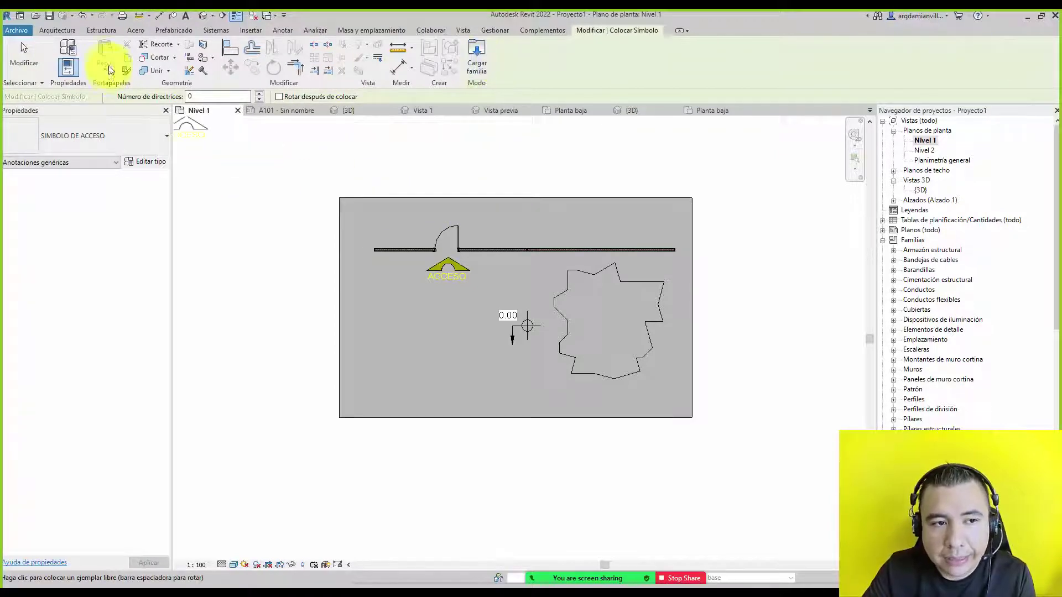
left_click(481, 69)
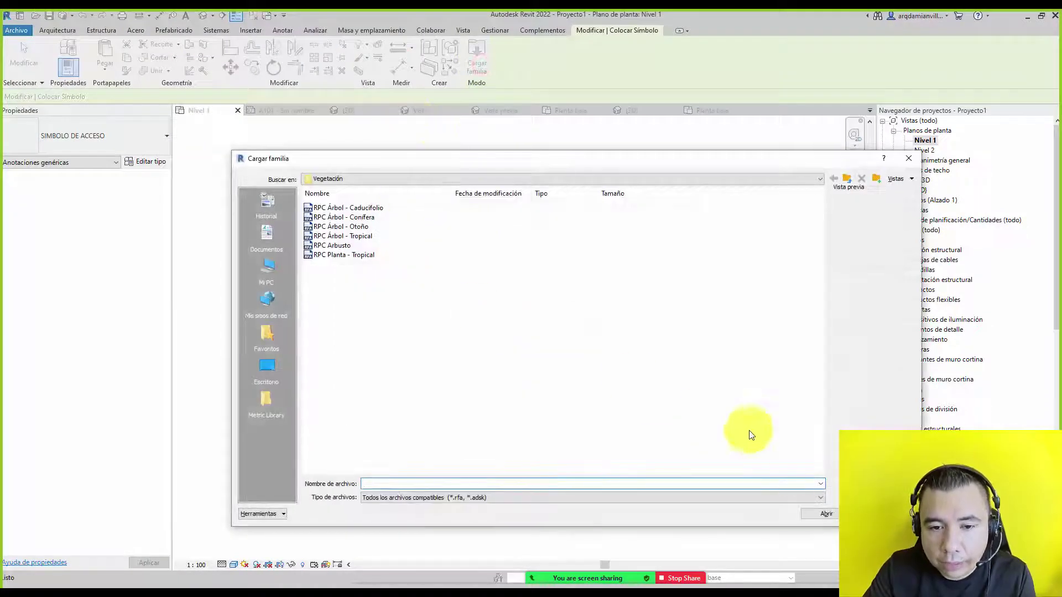
key("Escape")
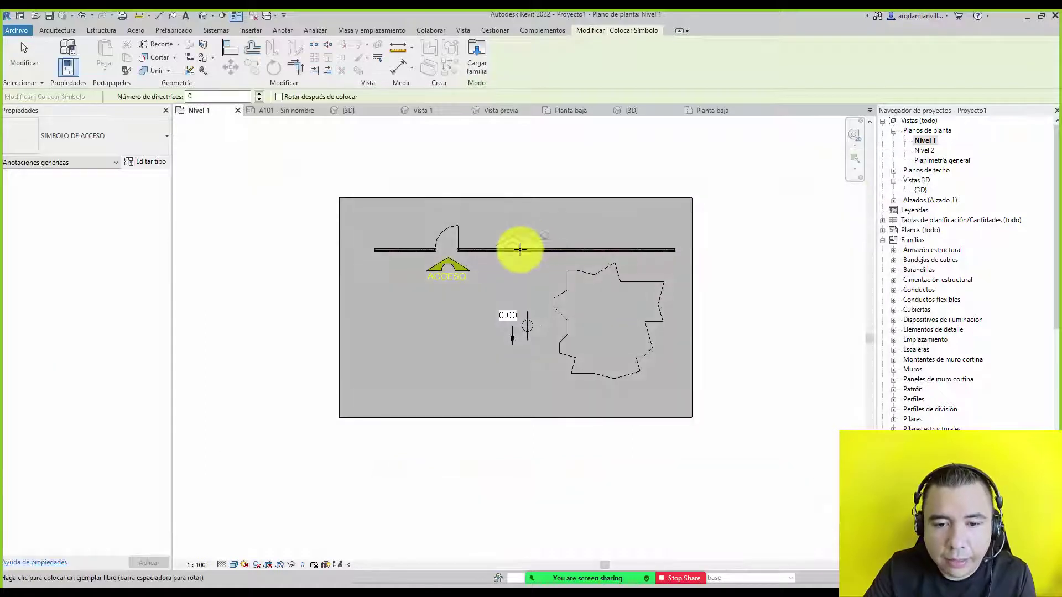
left_click(106, 135)
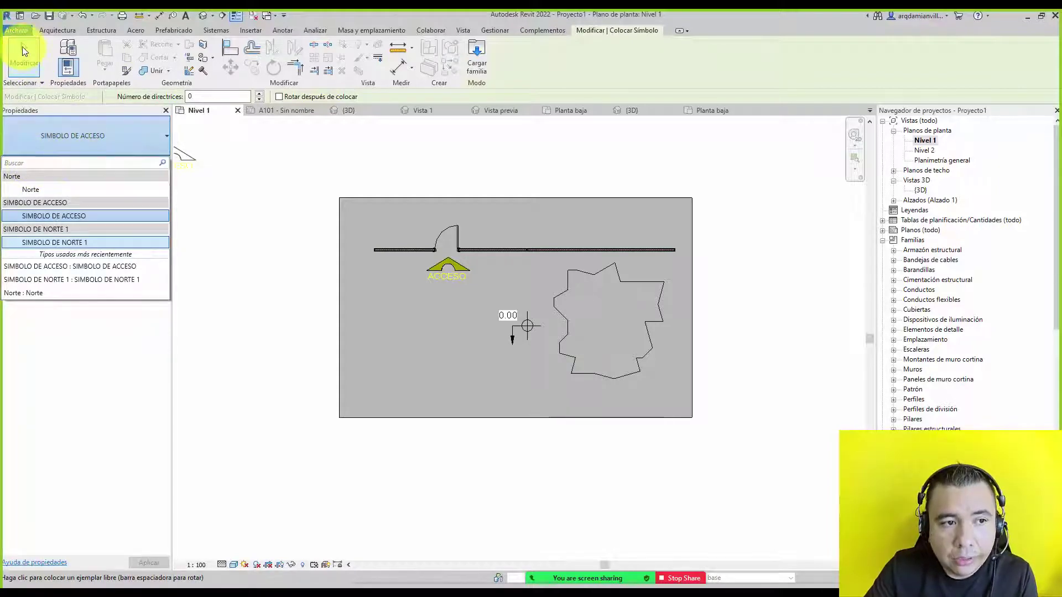
left_click(24, 50)
left_click(608, 350)
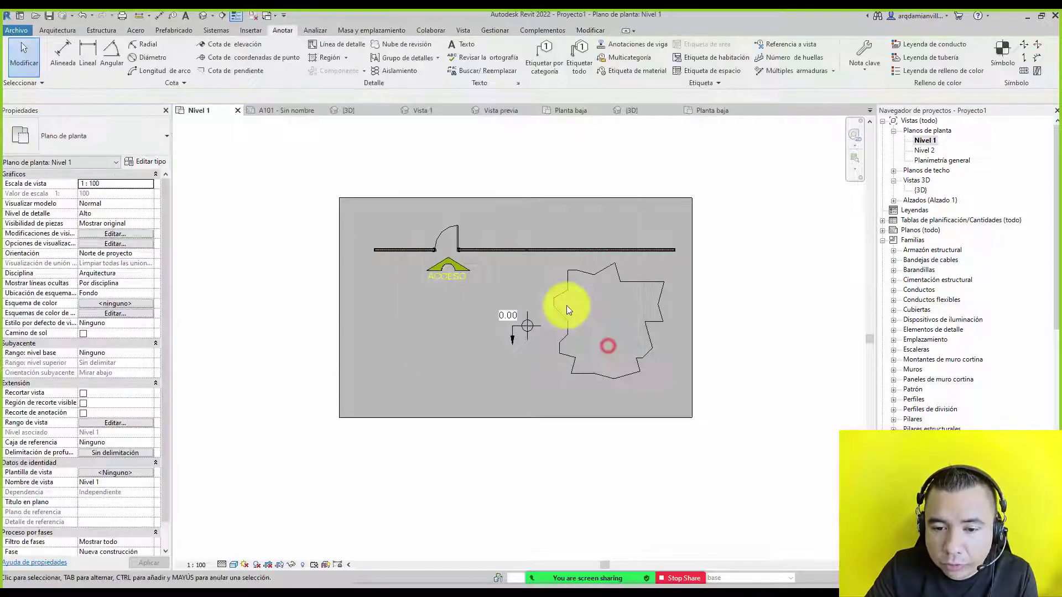
left_click(555, 298)
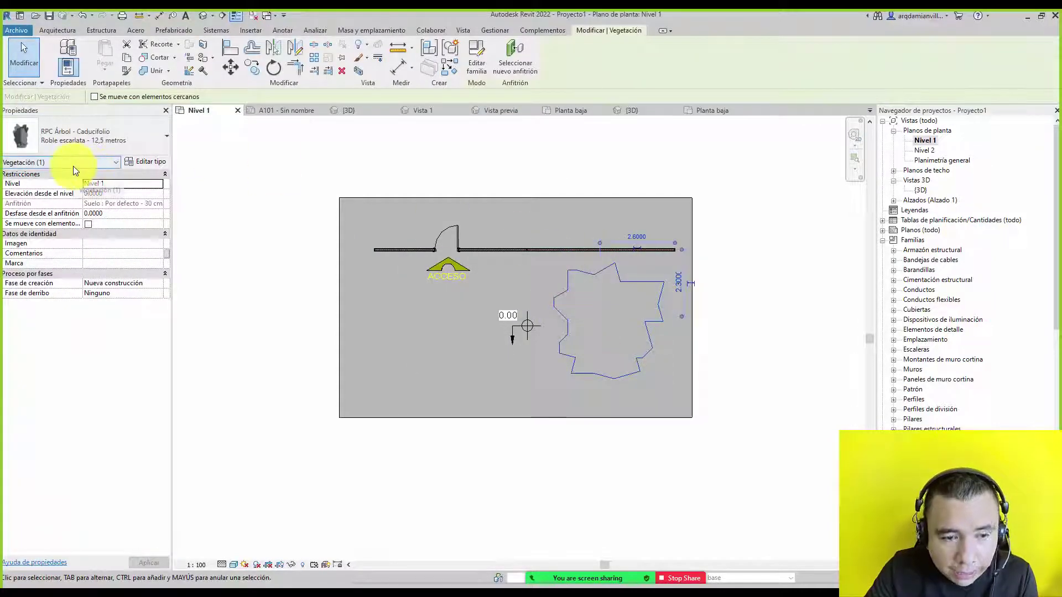
left_click(397, 163)
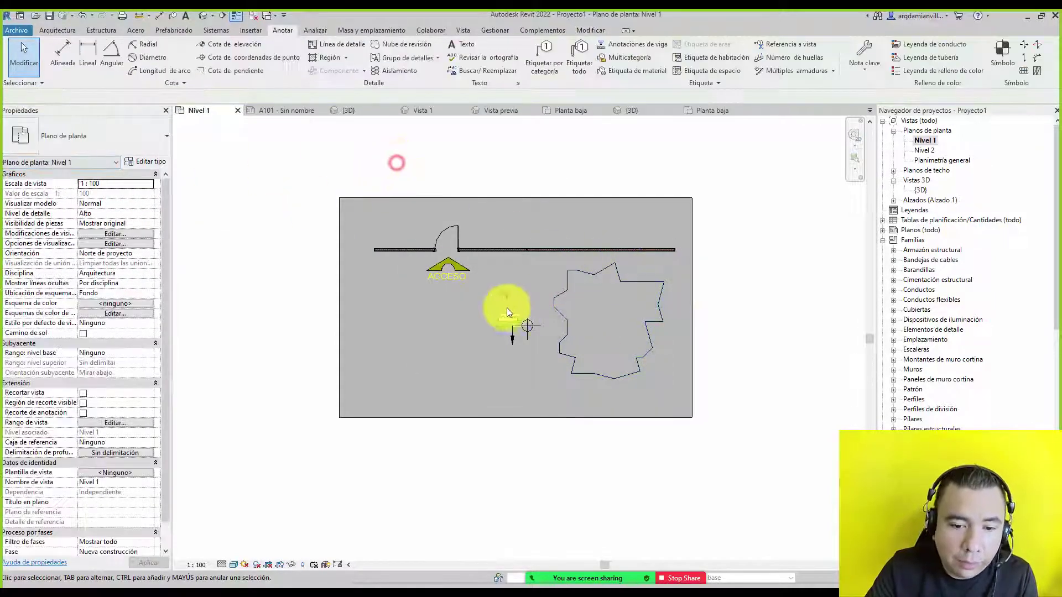
left_click(513, 326)
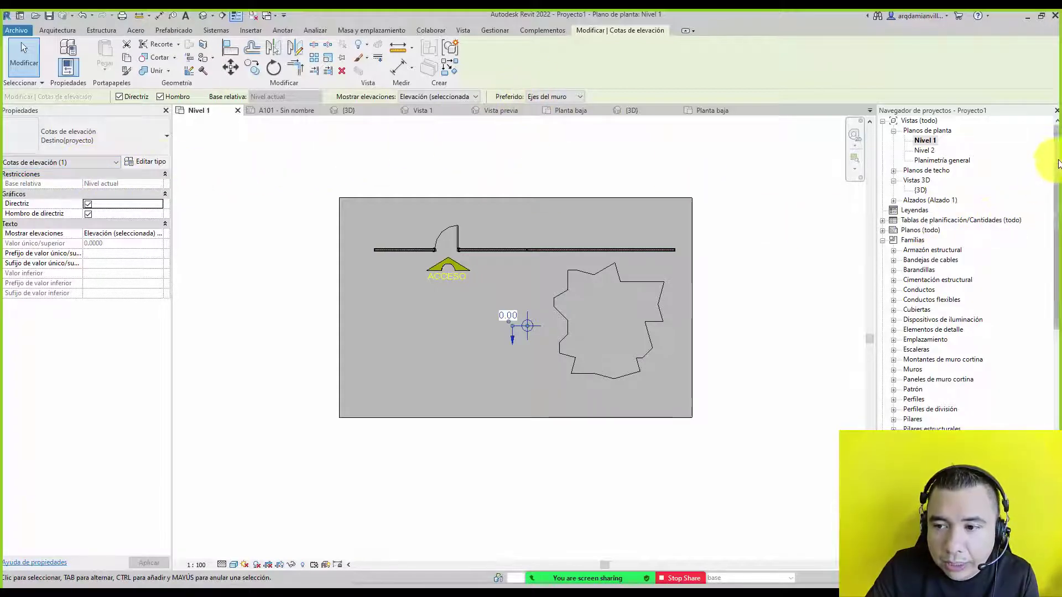
left_click_drag(1055, 160, 1055, 398)
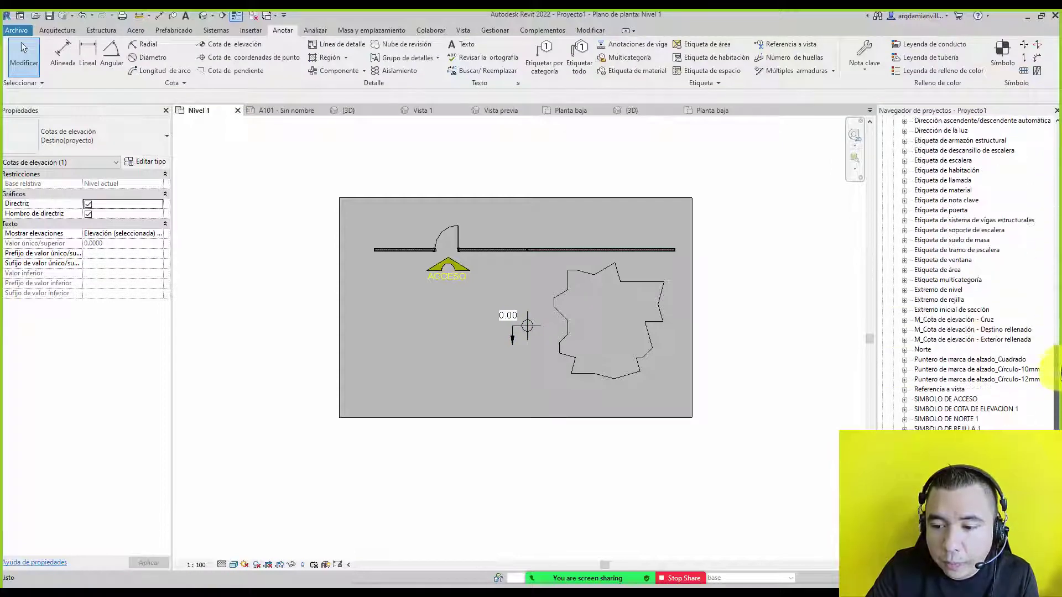
scroll(963, 299, "down", 2)
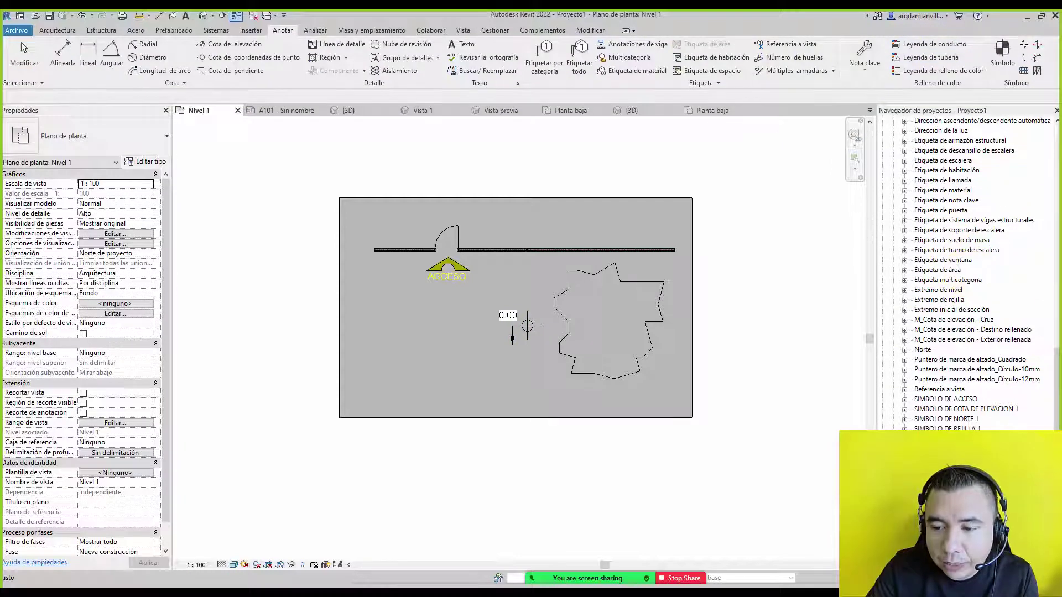
left_click(942, 399)
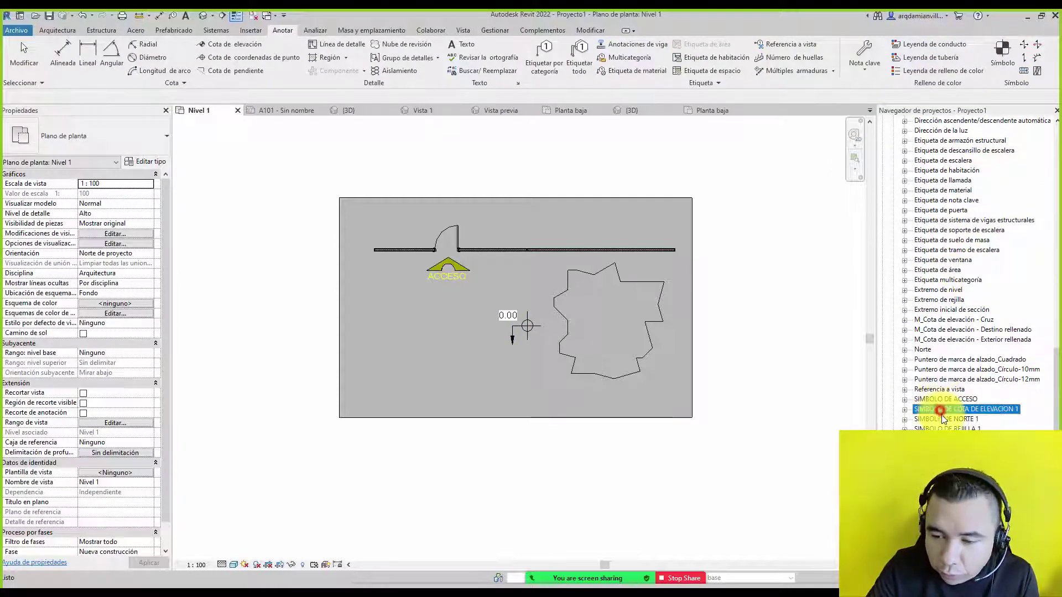
left_click(944, 420)
left_click(944, 428)
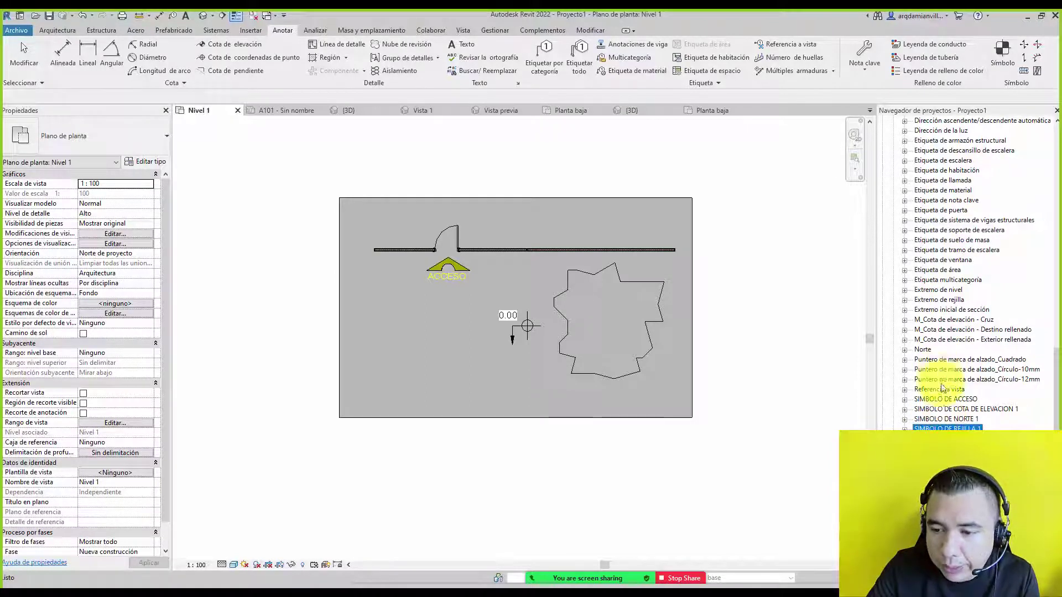
scroll(941, 393, "up", 2)
scroll(943, 402, "up", 2)
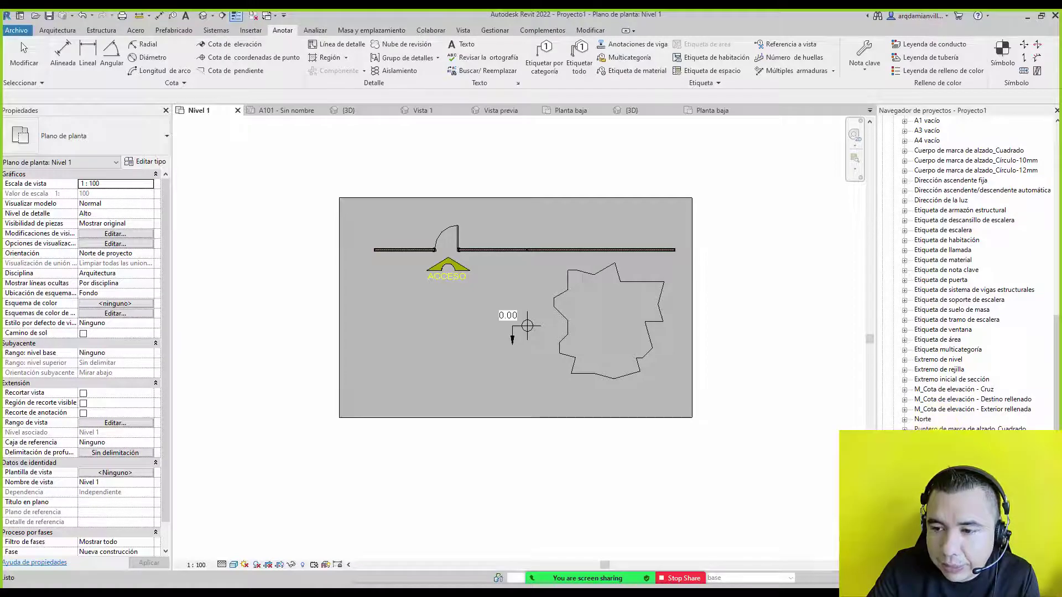
scroll(938, 425, "up", 1)
scroll(939, 425, "up", 2)
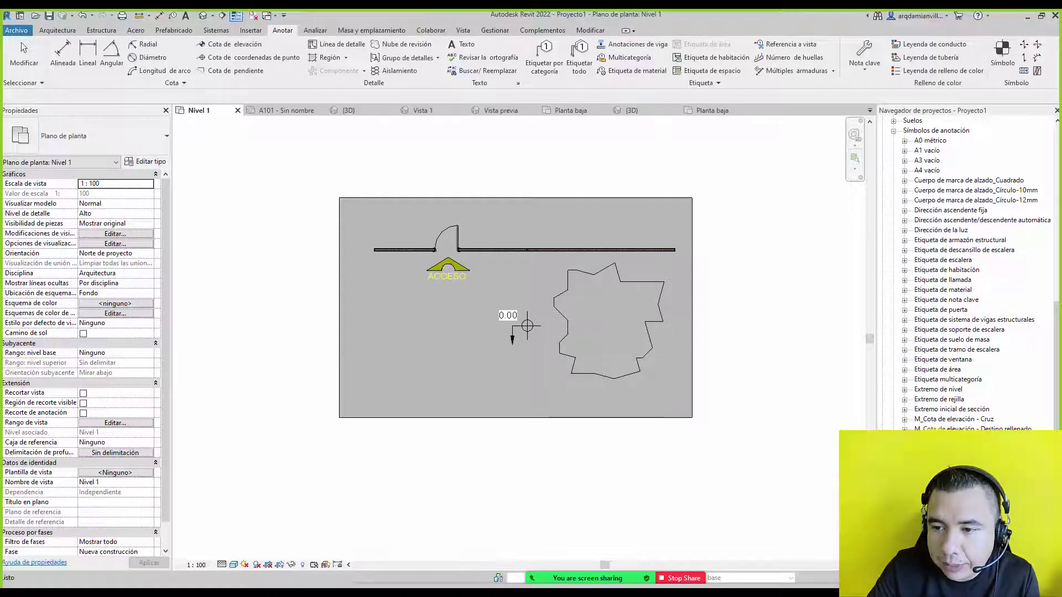
scroll(937, 320, "up", 4)
scroll(938, 307, "up", 1)
scroll(938, 308, "up", 2)
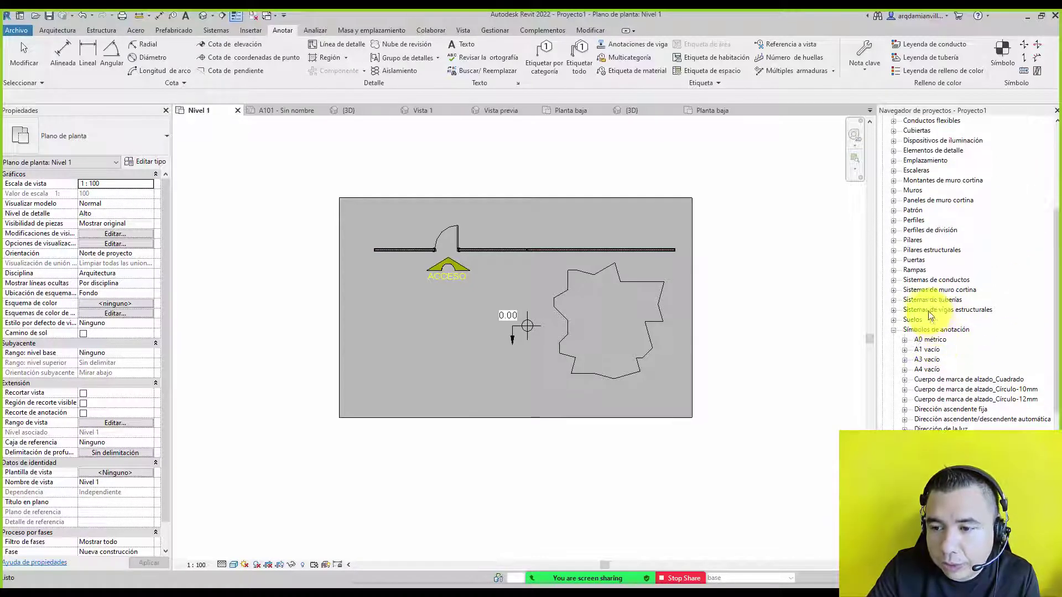
scroll(929, 299, "up", 2)
scroll(896, 238, "up", 2)
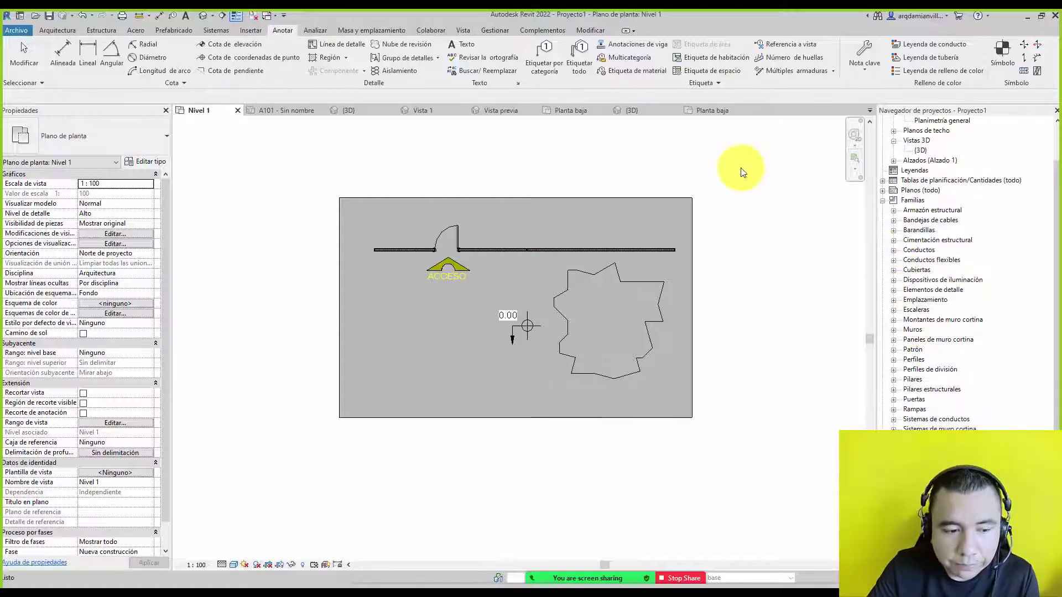
left_click(394, 176)
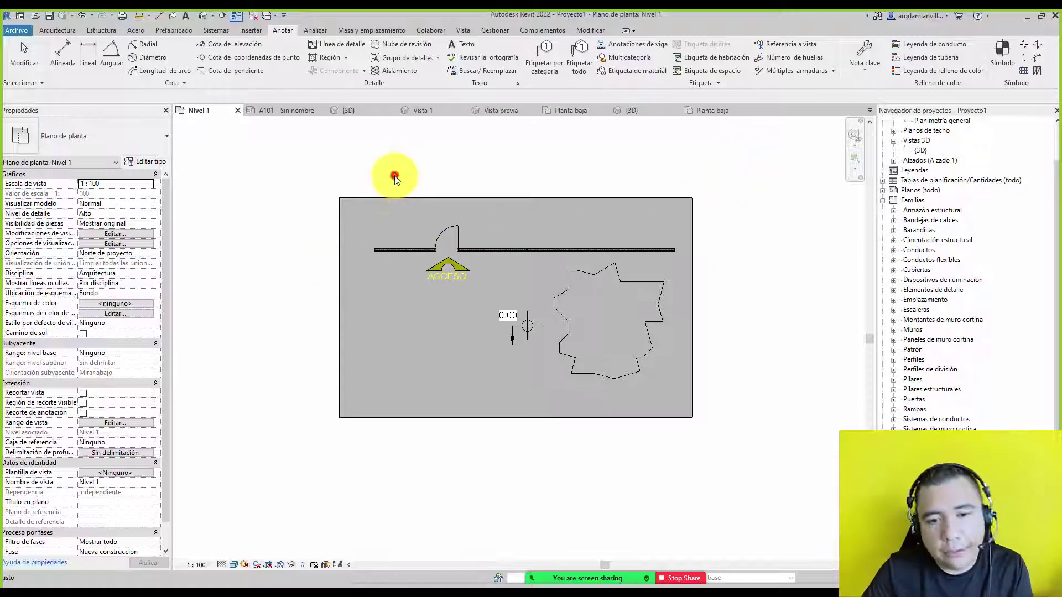